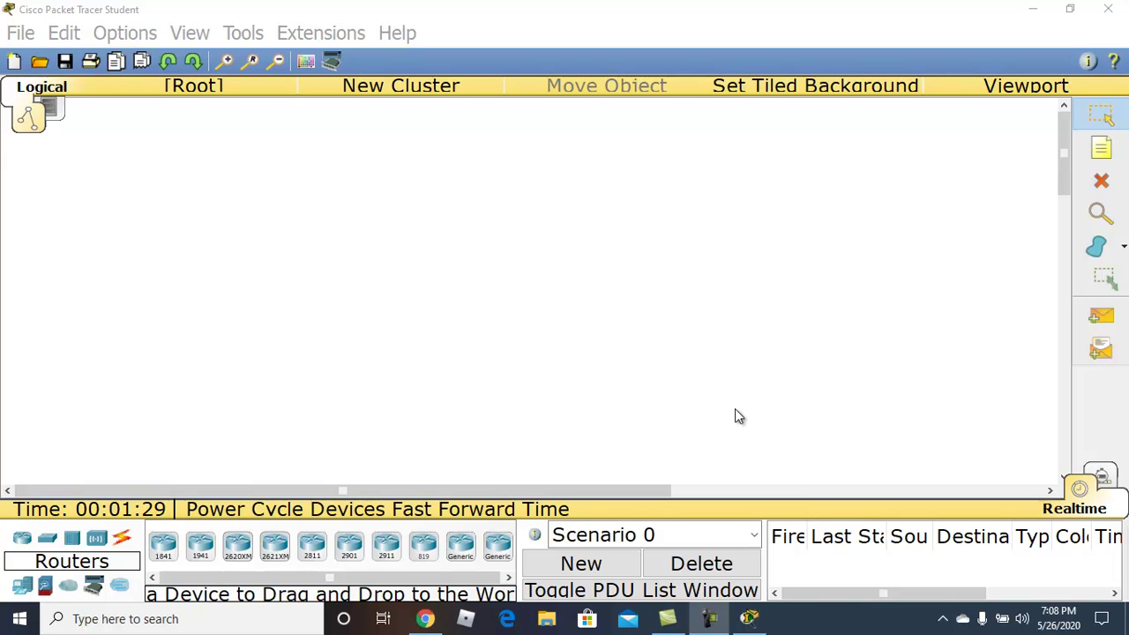
# - Place two custom-made 1841 WIC-2T routers side by side in the upper workspace and nudge Router0 slightly outward
pyautogui.click(95, 585)
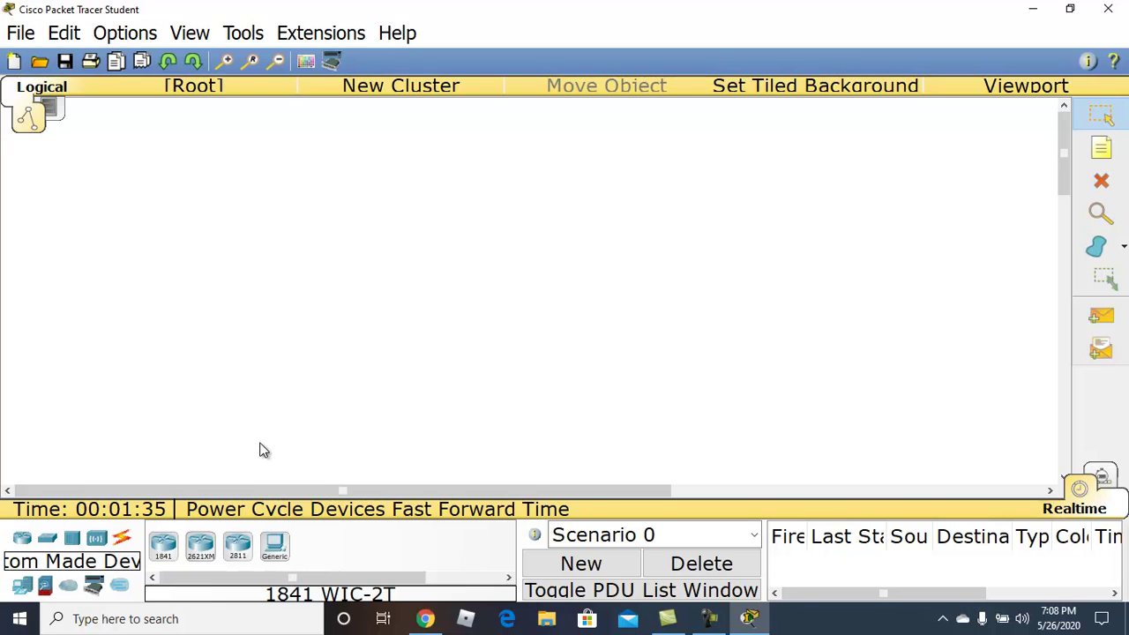
pyautogui.click(164, 547)
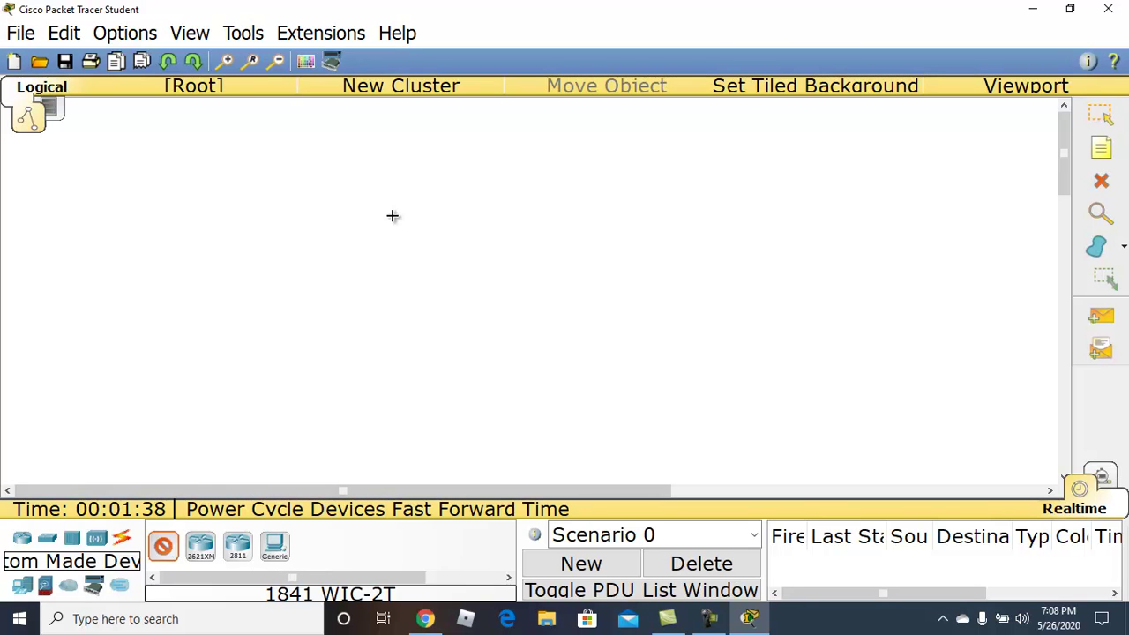
pyautogui.click(388, 164)
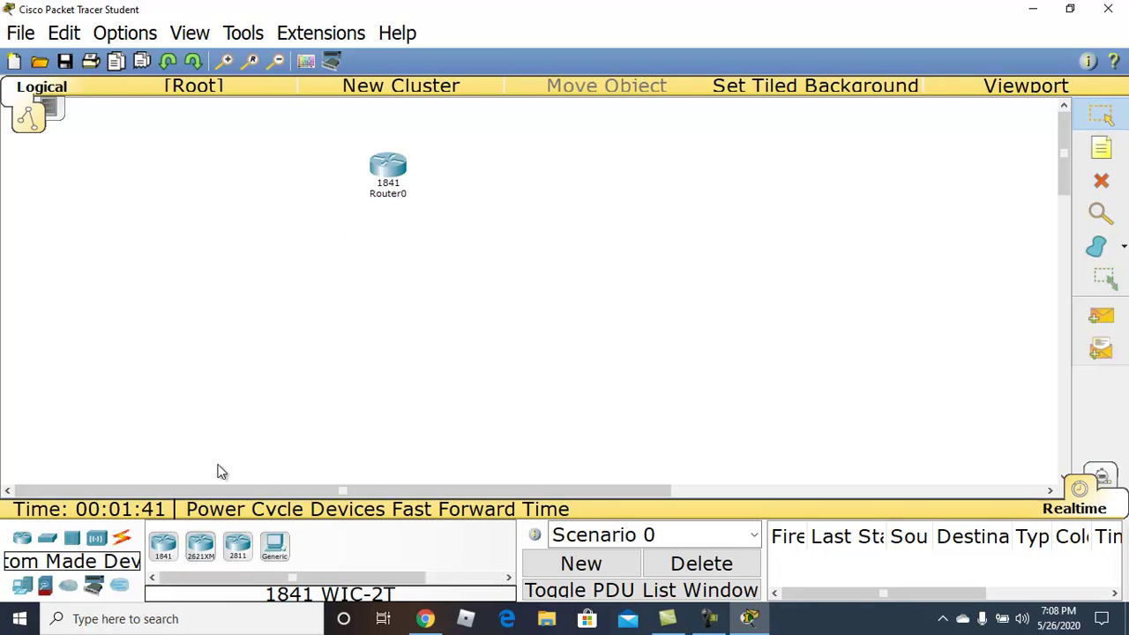
pyautogui.click(644, 157)
pyautogui.click(644, 164)
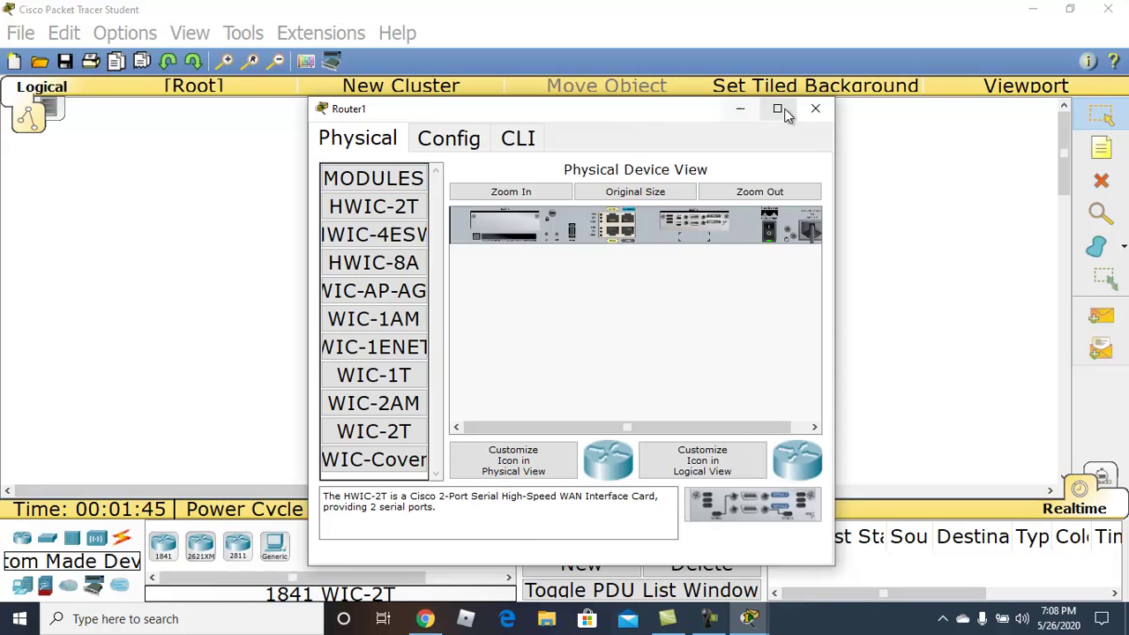
pyautogui.click(814, 108)
pyautogui.moveTo(397, 180); pyautogui.dragTo(376, 195)
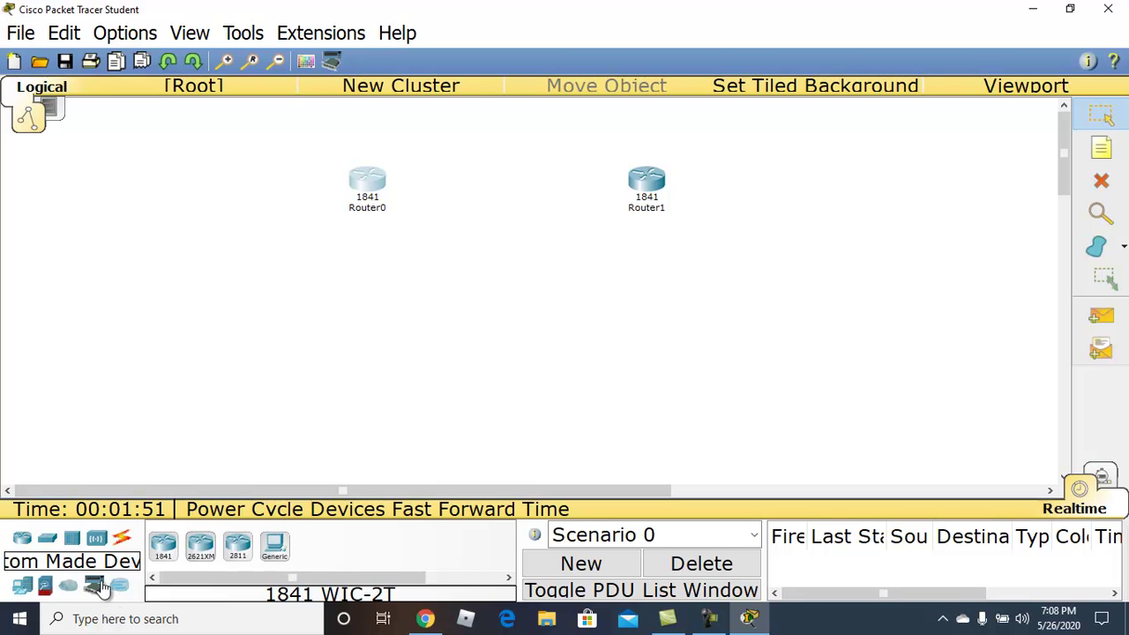
# - Add two 2950T-24 switches, one below and outward of each router, and adjust their positions to line up
pyautogui.click(48, 542)
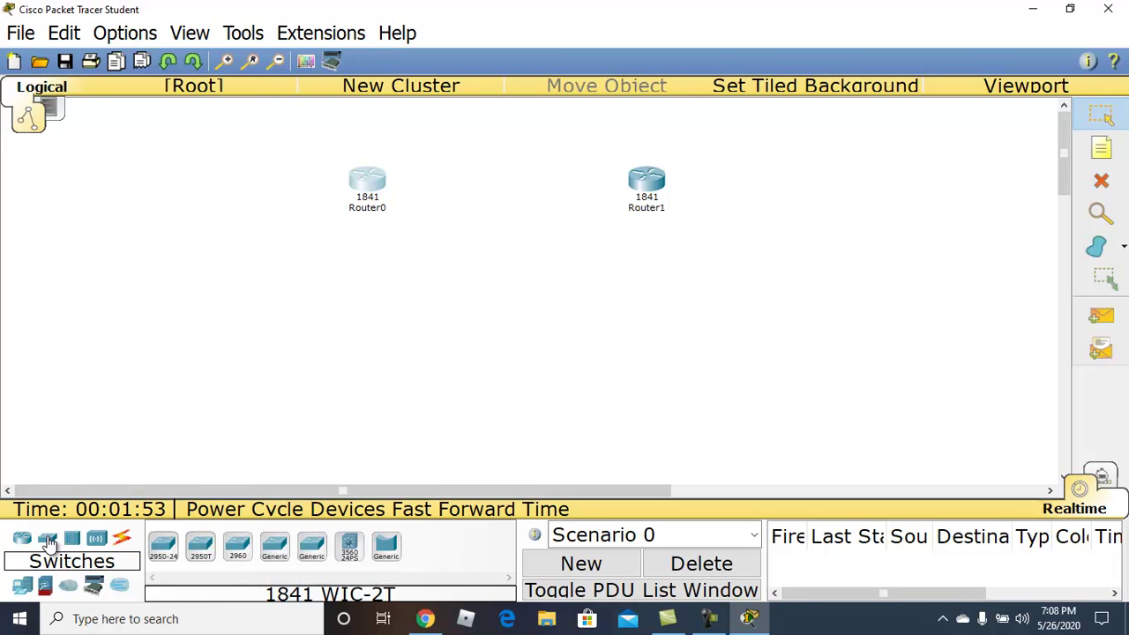
pyautogui.click(200, 549)
pyautogui.click(219, 303)
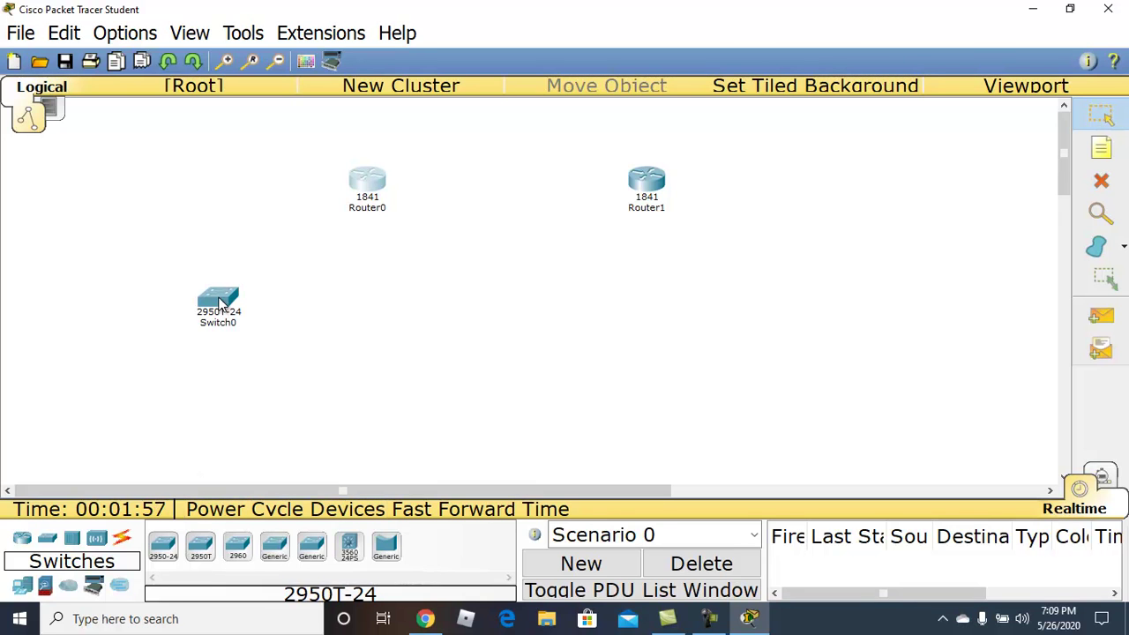
pyautogui.click(201, 548)
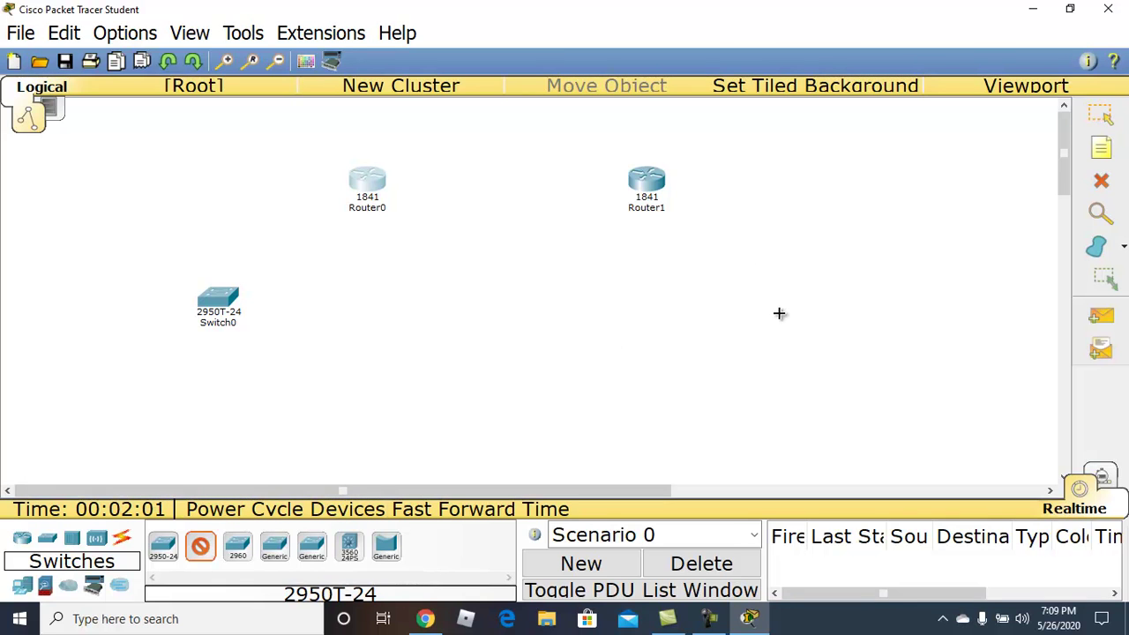
pyautogui.click(813, 310)
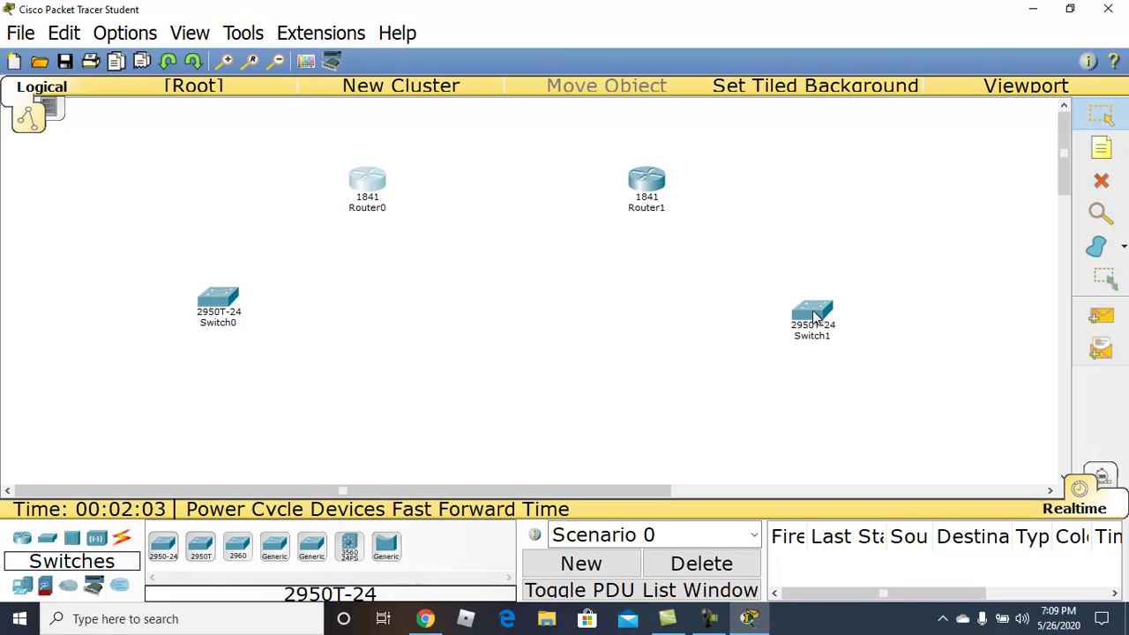
pyautogui.moveTo(216, 301); pyautogui.dragTo(235, 322)
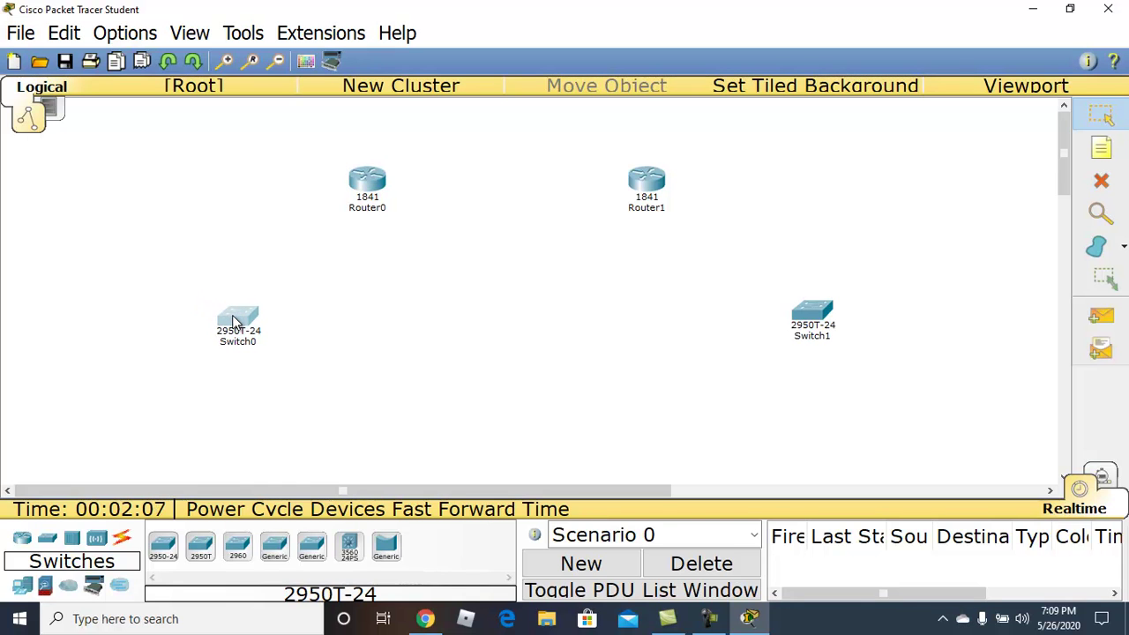
pyautogui.moveTo(808, 319); pyautogui.dragTo(792, 322)
pyautogui.moveTo(236, 334); pyautogui.dragTo(248, 336)
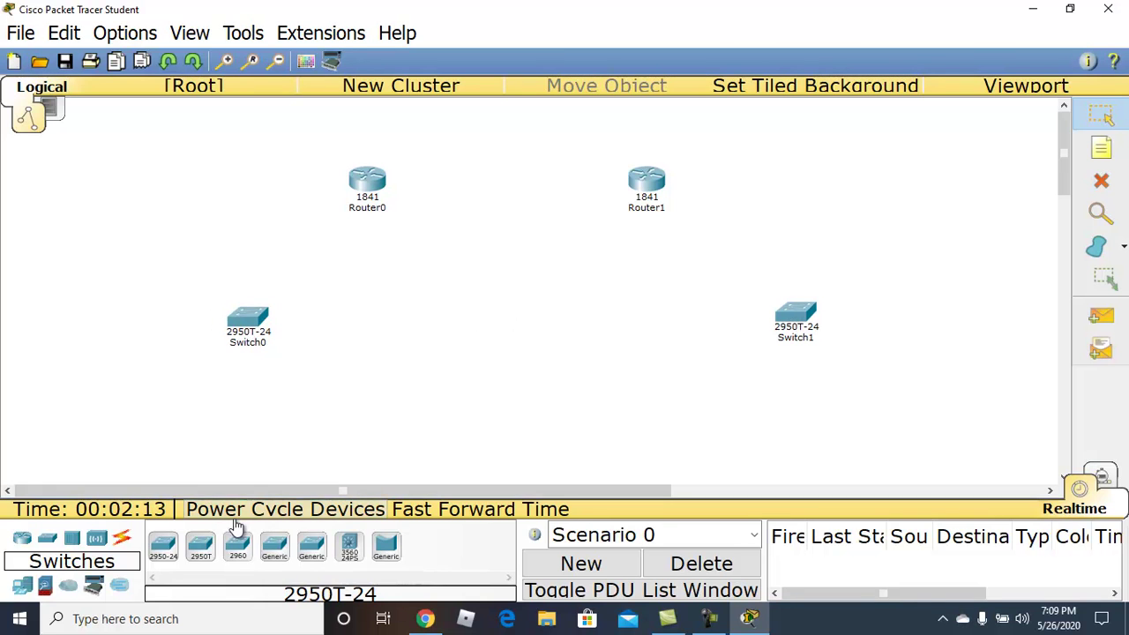
# - Place two generic PC-PT end devices below Switch0, one on either side of it
pyautogui.click(23, 588)
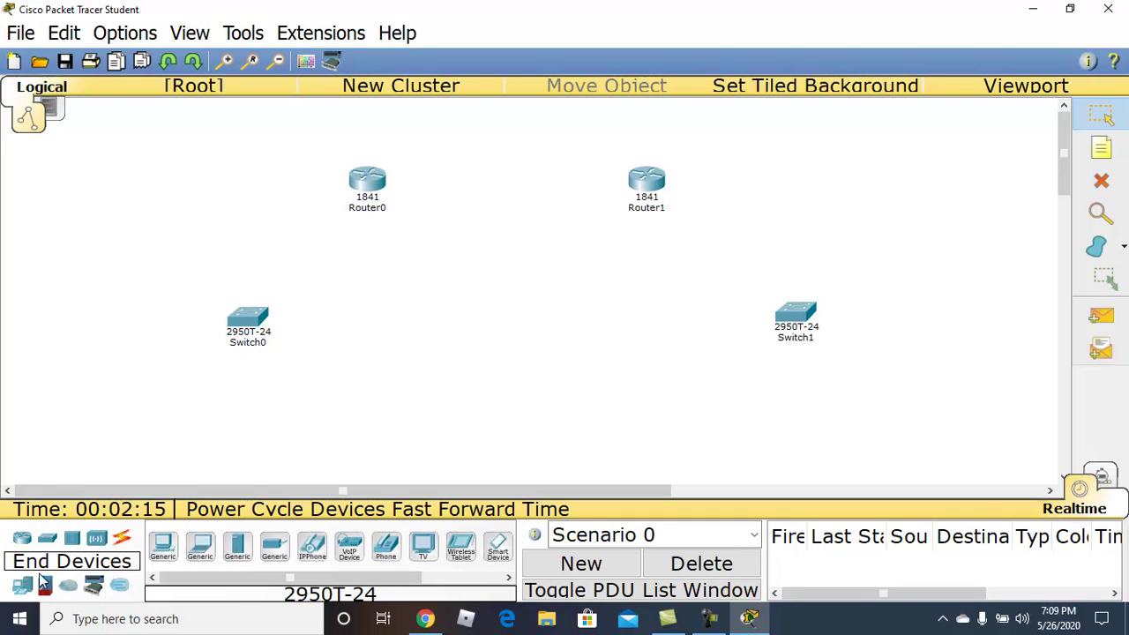
pyautogui.click(160, 549)
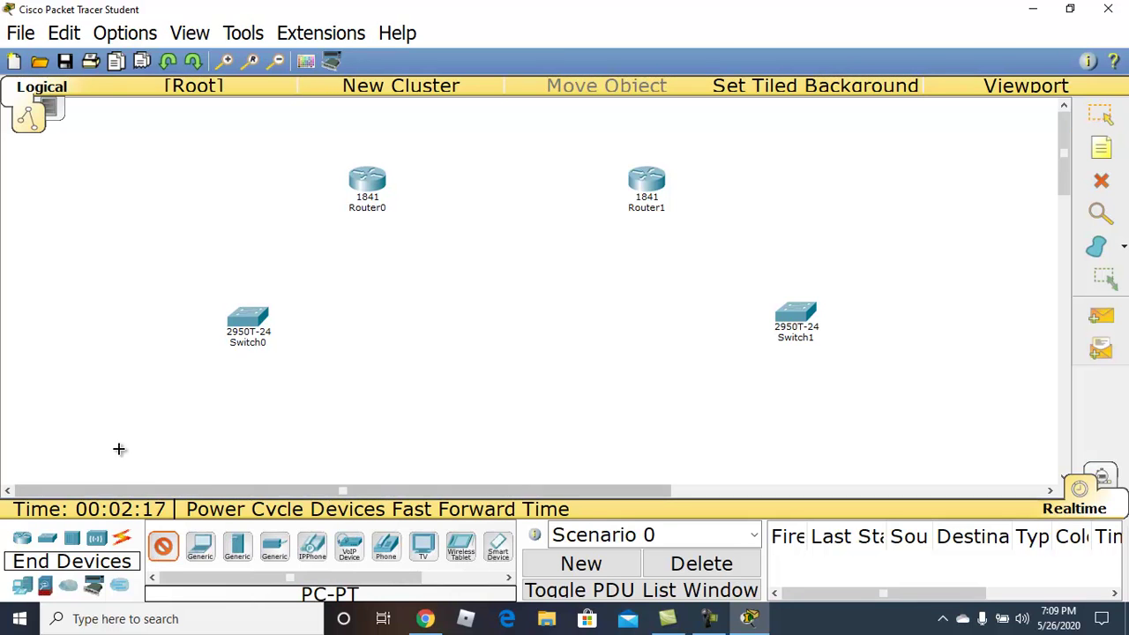
pyautogui.click(108, 419)
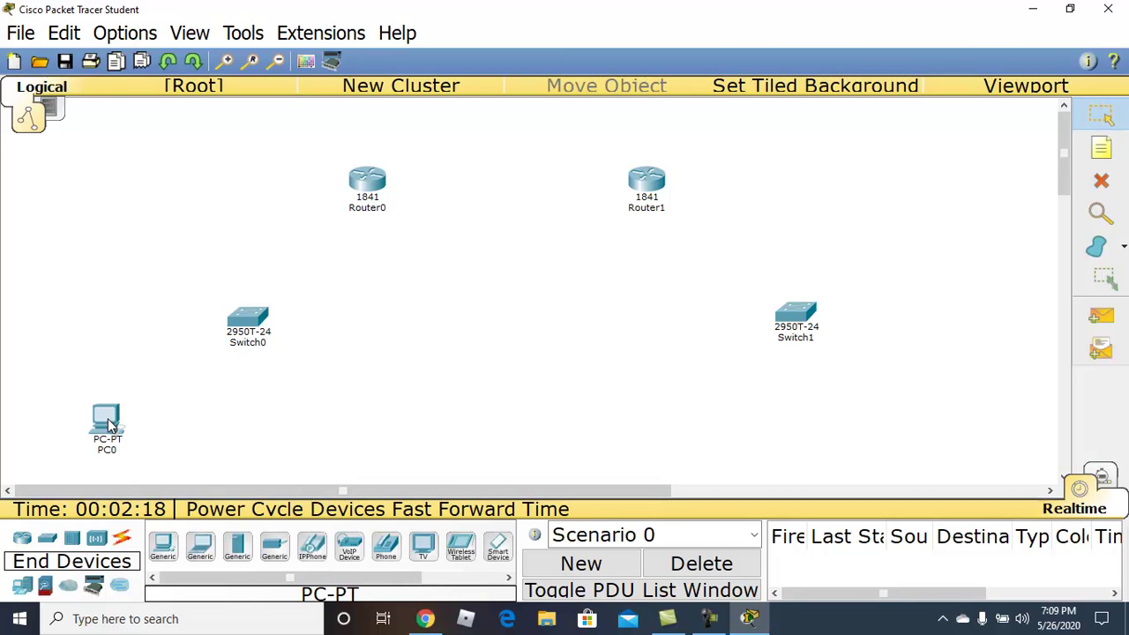
pyautogui.click(163, 547)
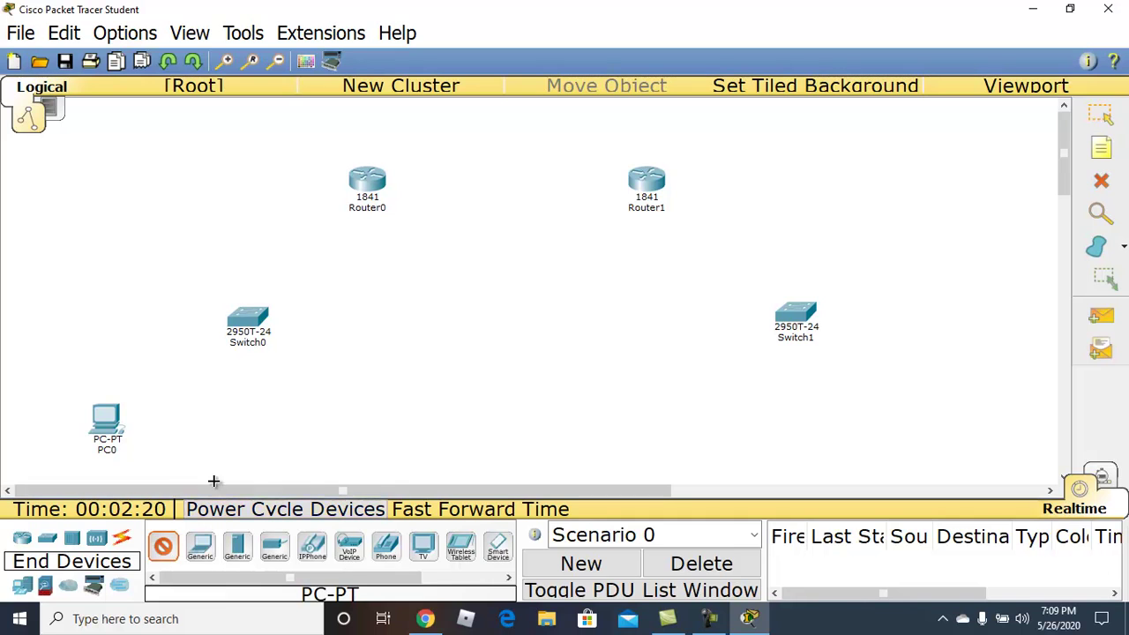
pyautogui.click(338, 437)
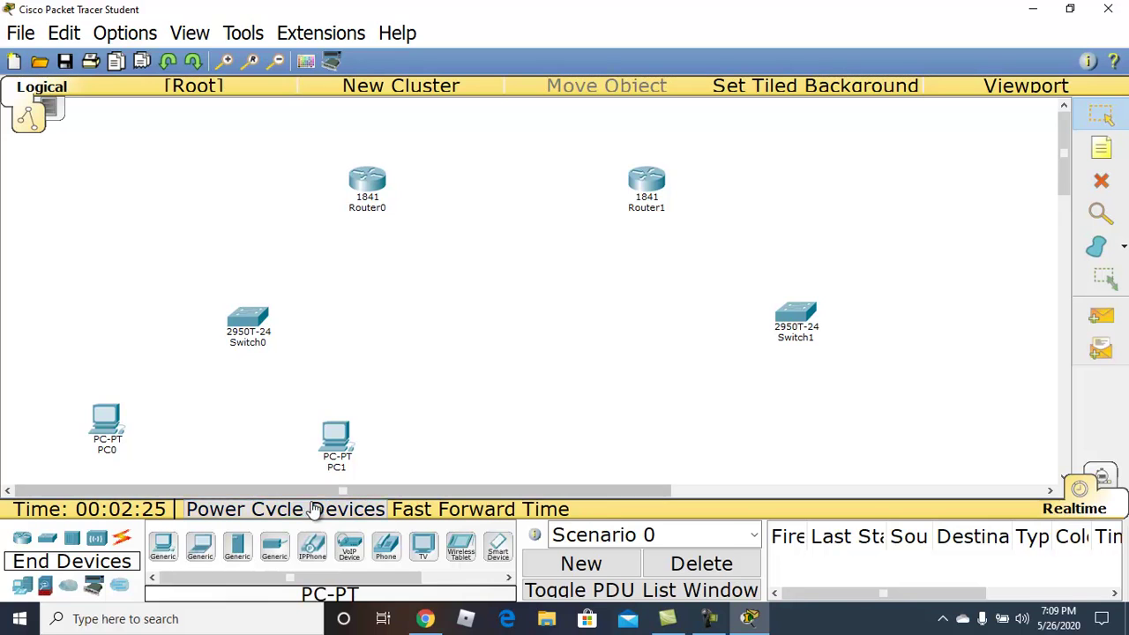
# - Place two generic PC-PT end devices below Switch1, one on either side, and shift Router1 slightly closer to Switch1
pyautogui.click(174, 546)
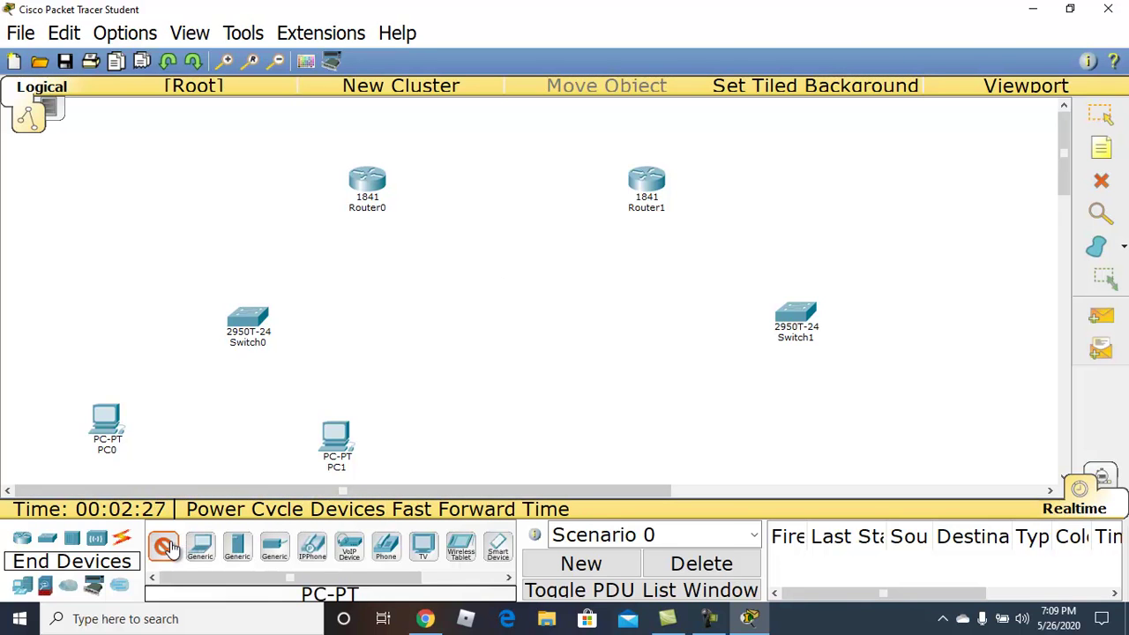
pyautogui.click(733, 434)
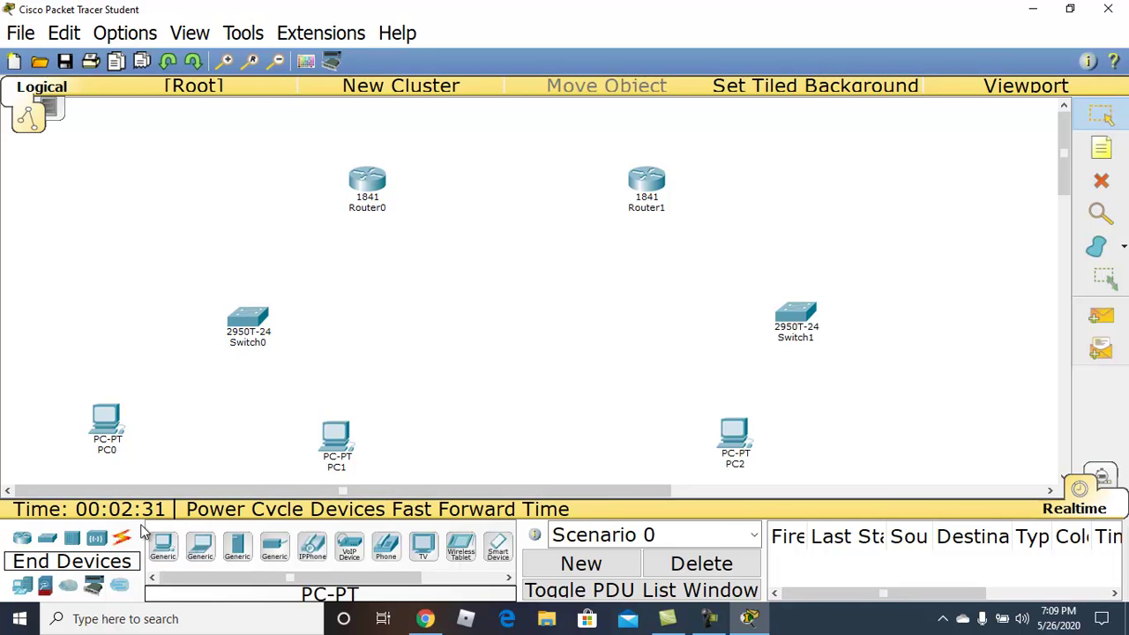
pyautogui.click(163, 545)
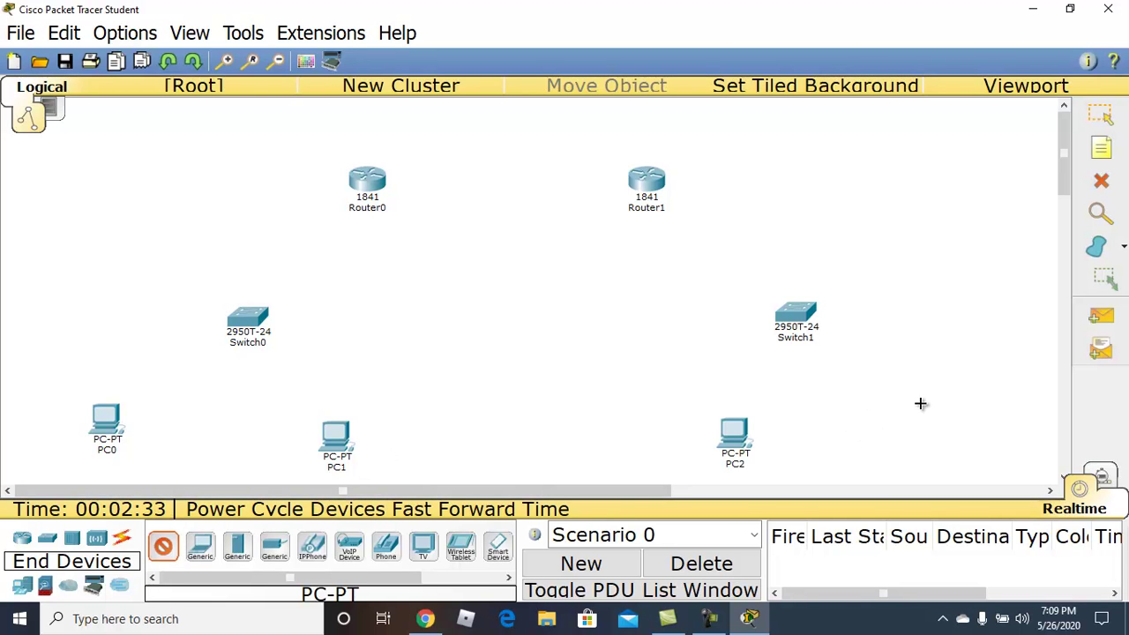
pyautogui.click(960, 428)
pyautogui.moveTo(648, 185); pyautogui.dragTo(672, 187)
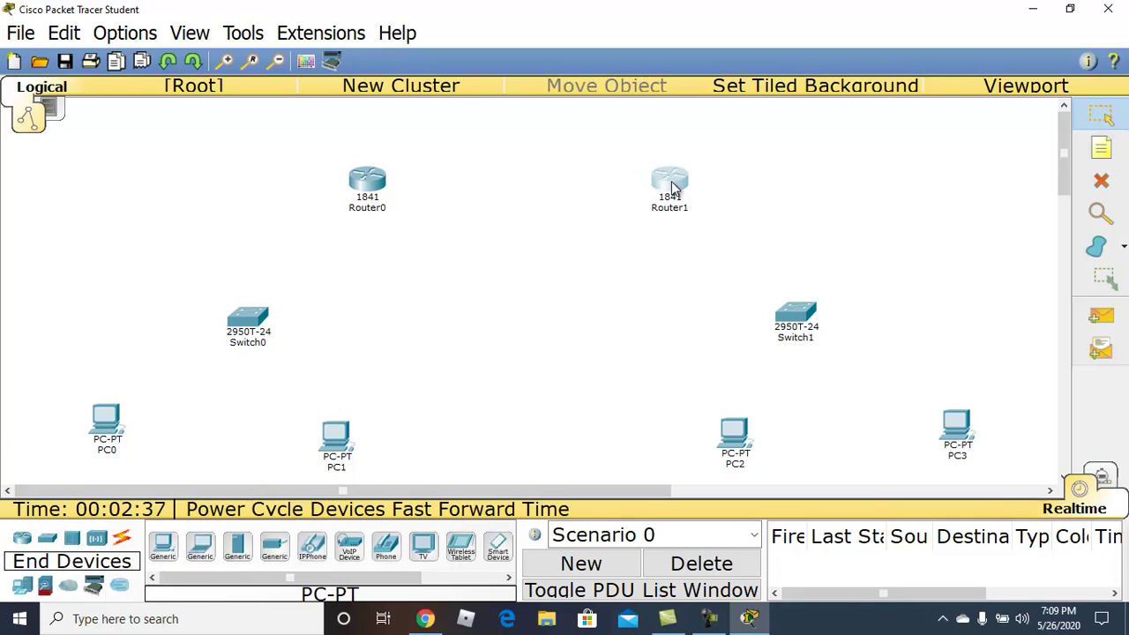
pyautogui.click(584, 268)
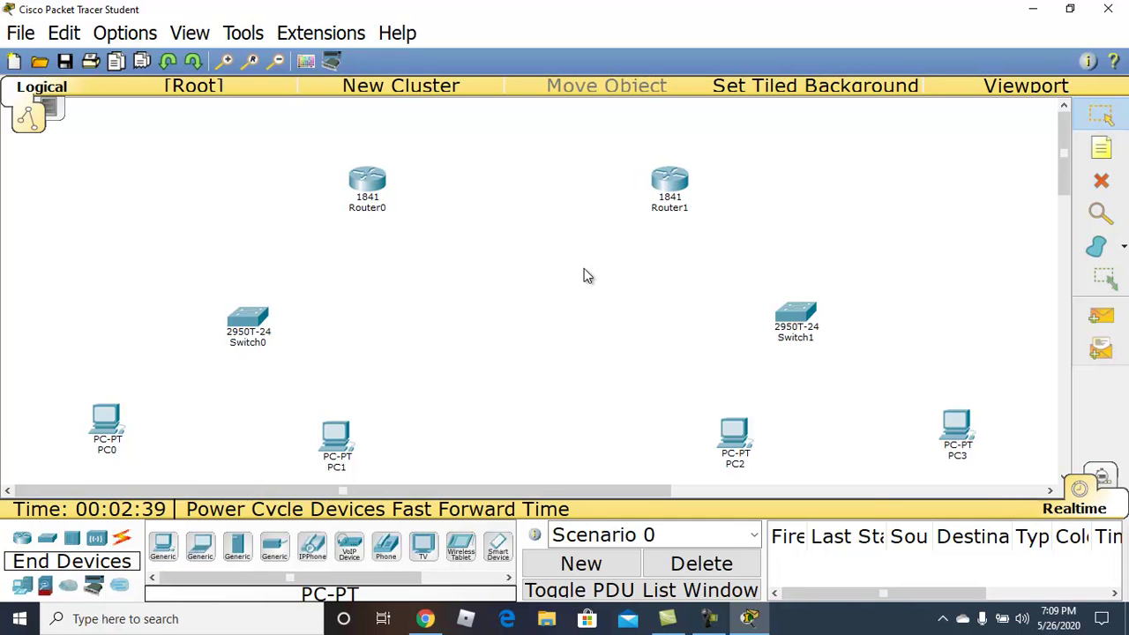
# - Connect PC0's FastEthernet0 port to Switch0's FastEthernet0/1 port with a copper straight-through cable
pyautogui.click(123, 541)
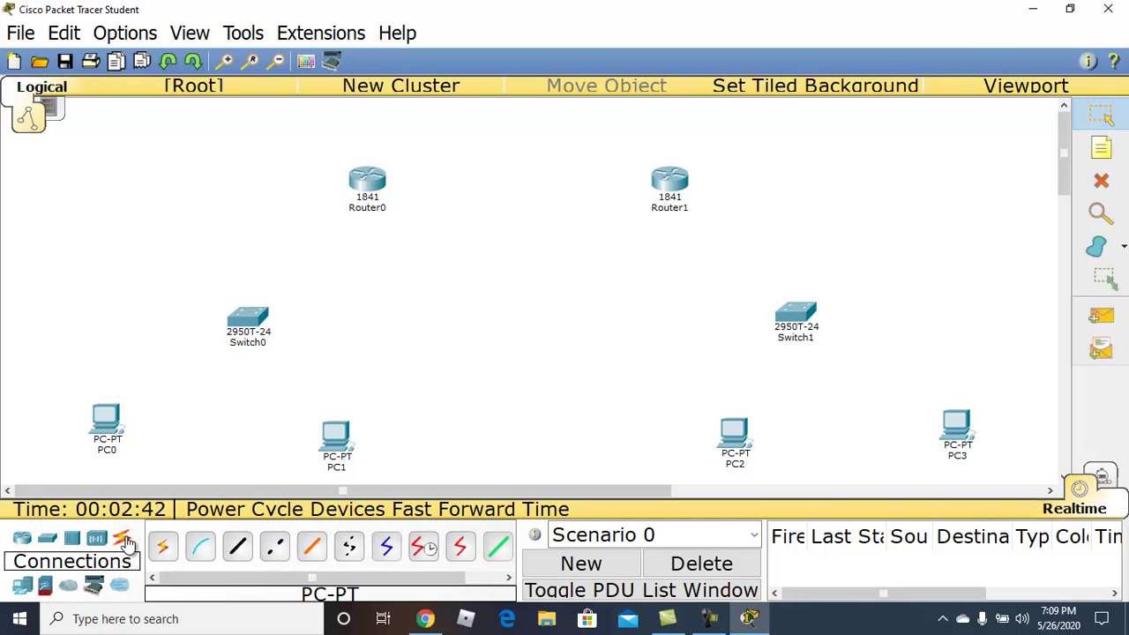
pyautogui.click(238, 547)
pyautogui.click(116, 425)
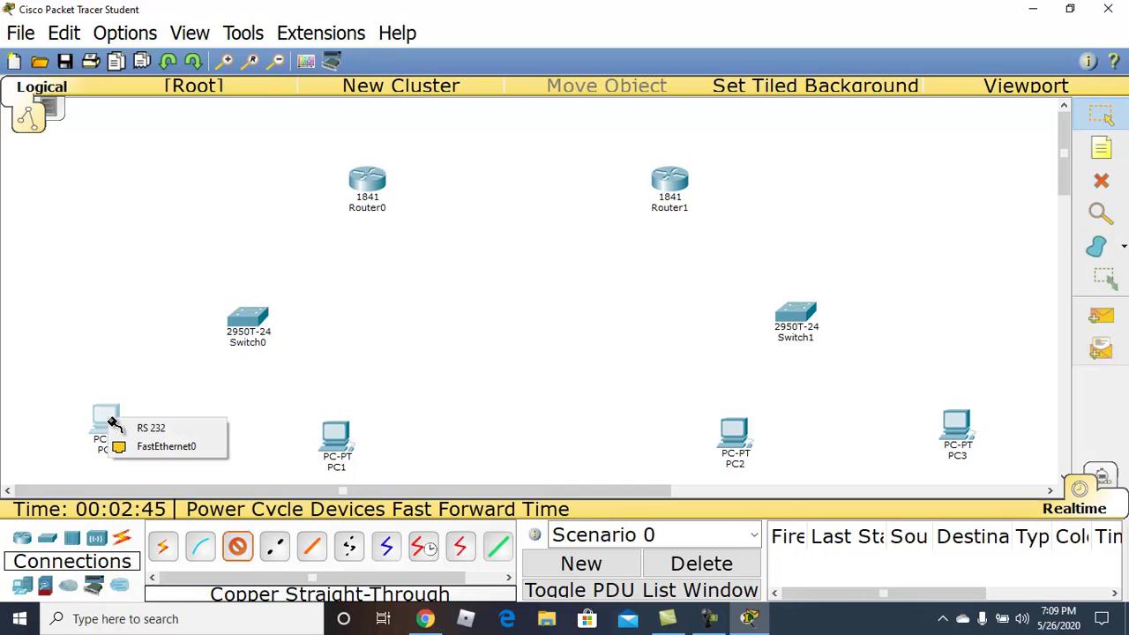
pyautogui.click(147, 448)
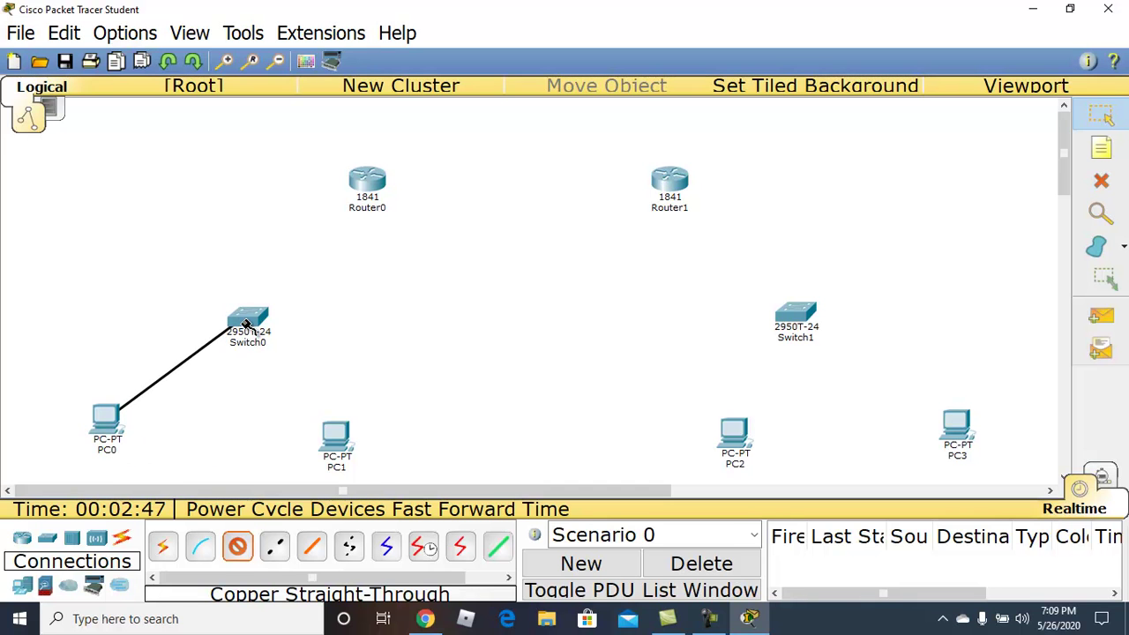
pyautogui.click(247, 323)
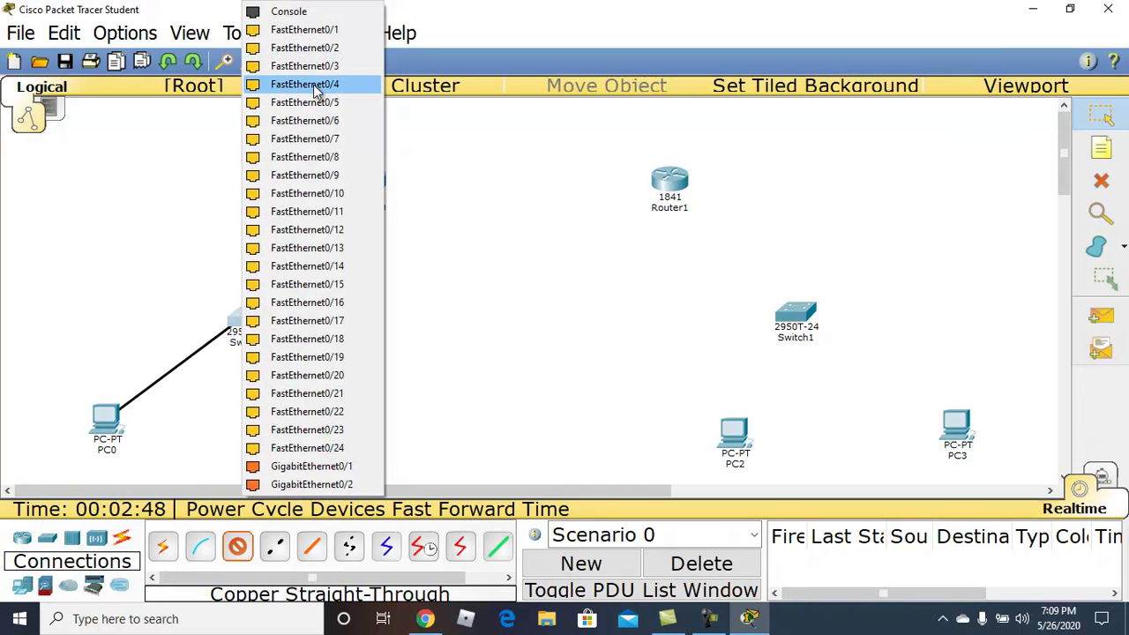
pyautogui.click(309, 30)
# - Connect PC1's FastEthernet0 to Switch0's FastEthernet0/2 with a copper straight-through cable, and move PC0 slightly closer to the switch
pyautogui.click(238, 546)
pyautogui.click(338, 441)
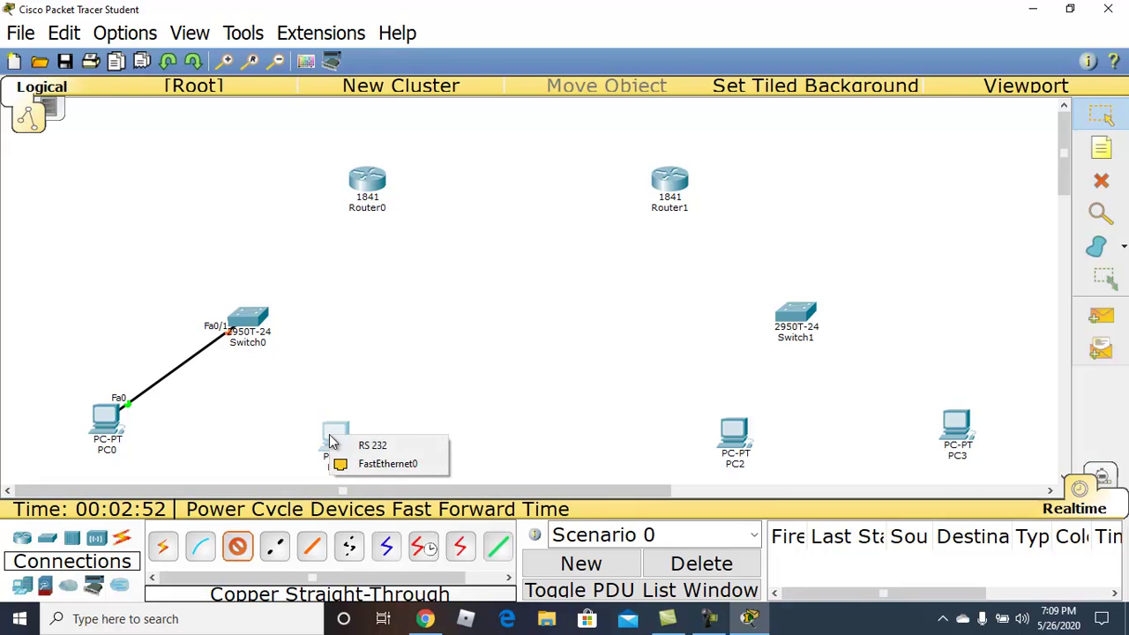
pyautogui.click(371, 465)
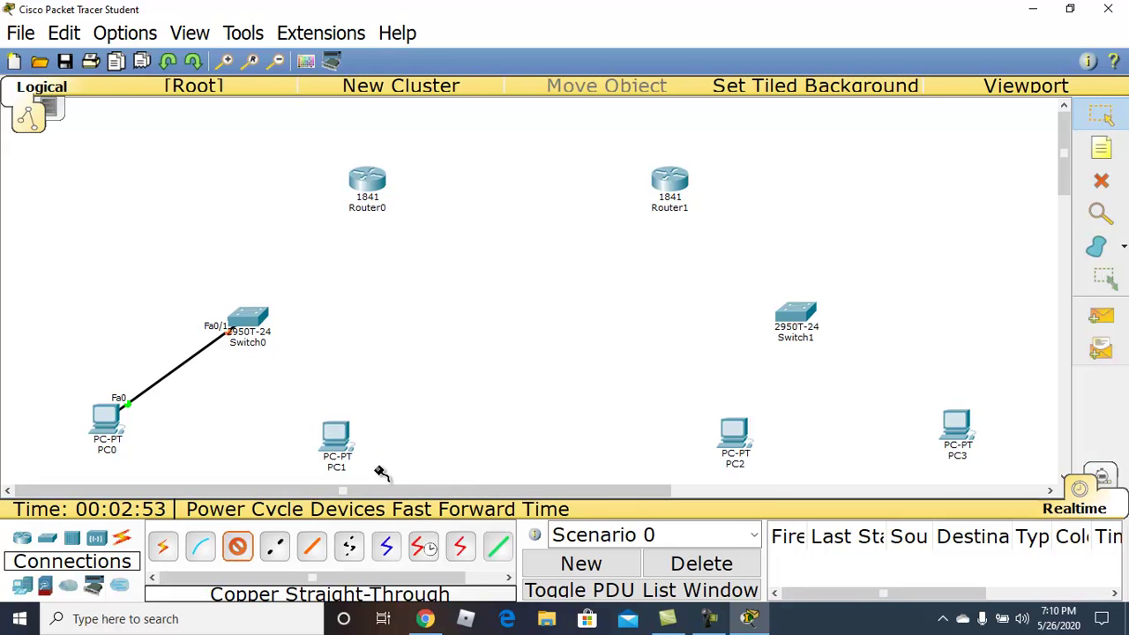
pyautogui.click(260, 320)
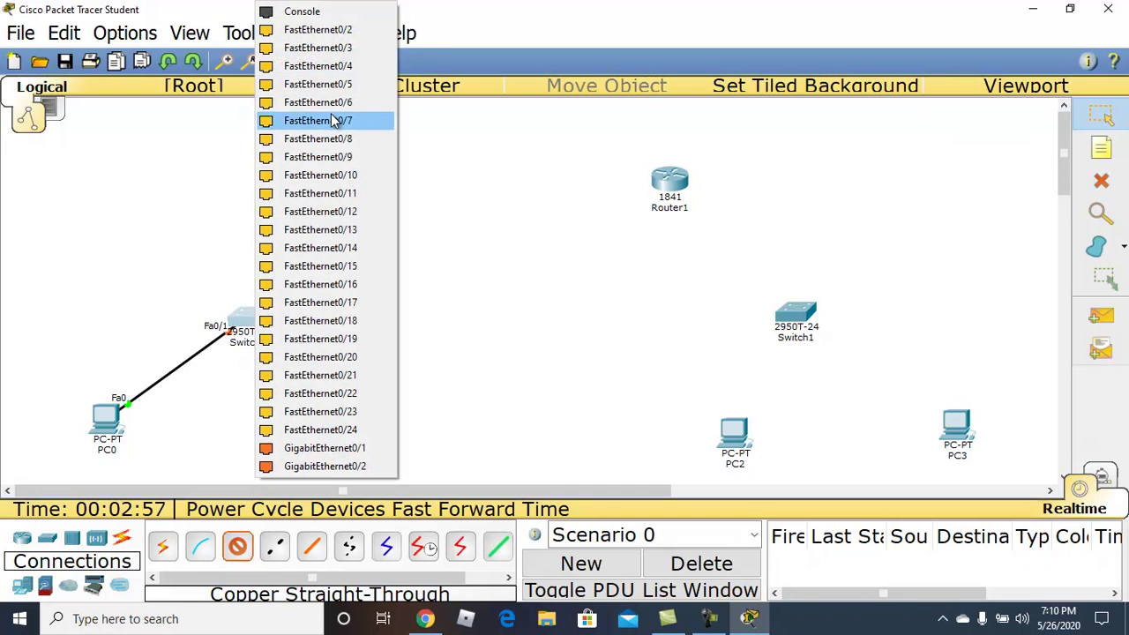
pyautogui.click(329, 35)
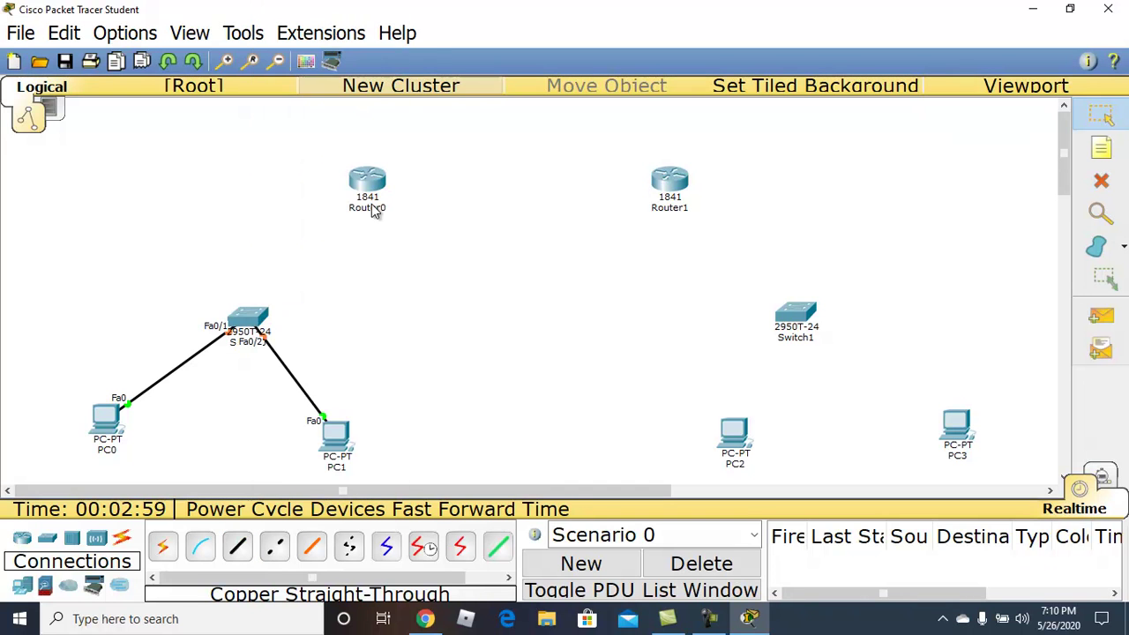
pyautogui.moveTo(104, 412); pyautogui.dragTo(123, 423)
# - Connect Switch0's FastEthernet0/24 port to Router0's FastEthernet0/0 port with a copper straight-through cable
pyautogui.click(237, 547)
pyautogui.click(260, 318)
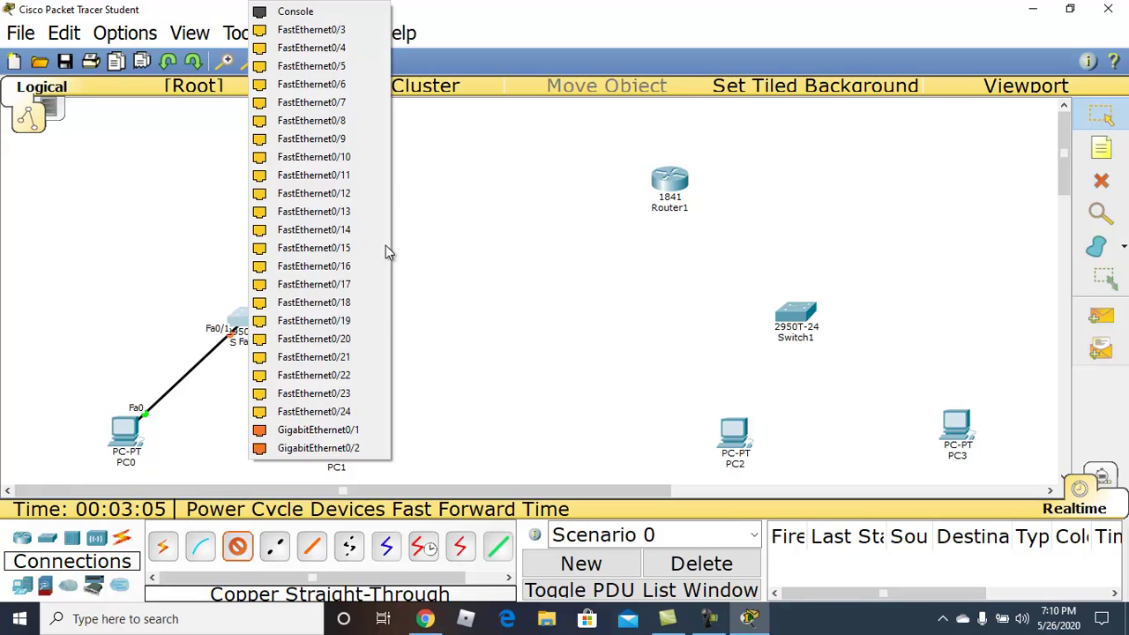
pyautogui.click(314, 412)
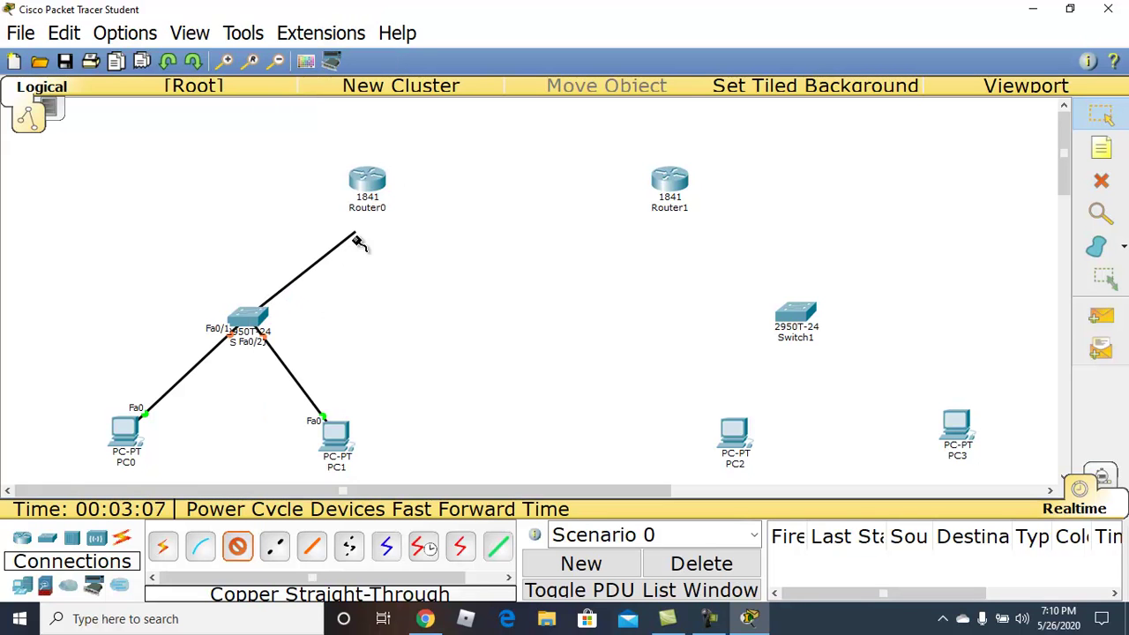
pyautogui.click(369, 183)
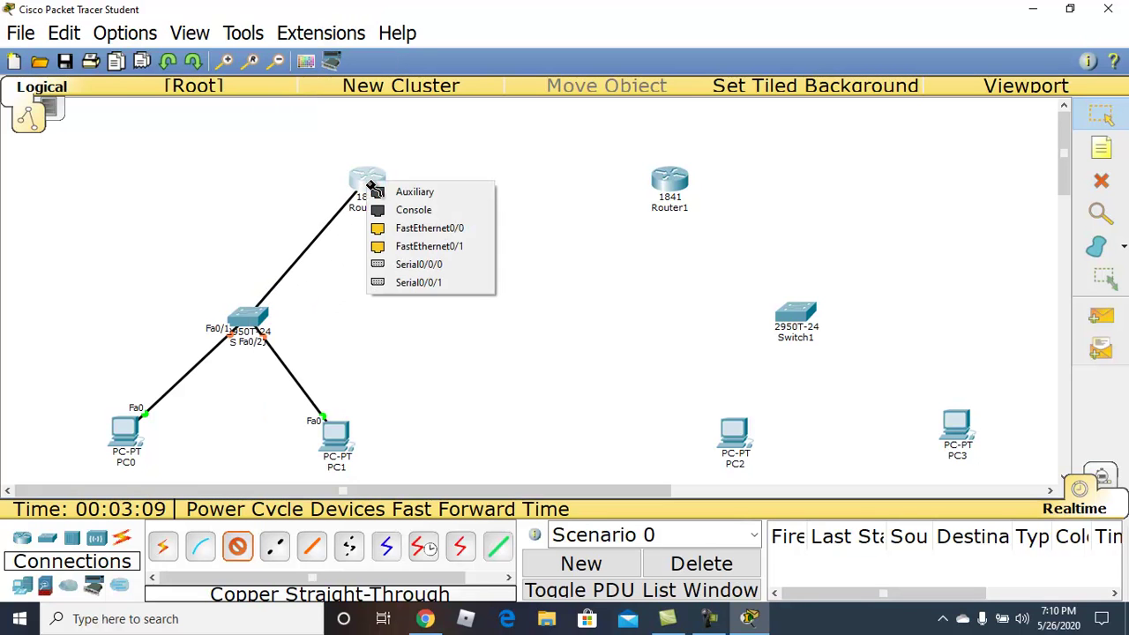
pyautogui.click(427, 231)
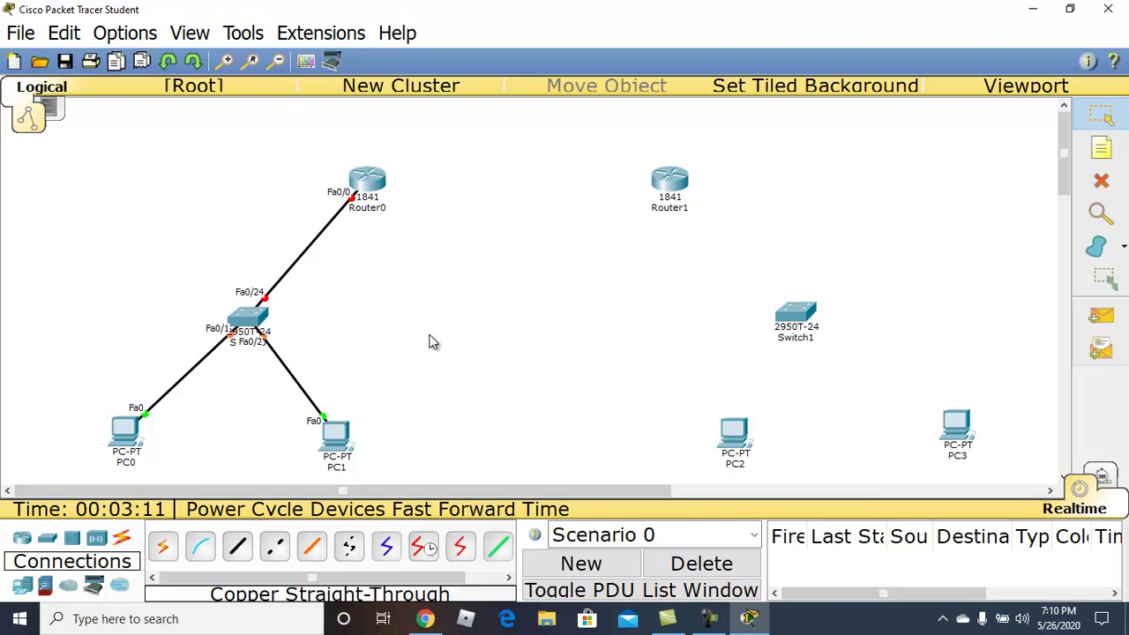
# - Connect PC2's FastEthernet0 port to Switch1's FastEthernet0/1 port with a copper straight-through cable
pyautogui.click(237, 547)
pyautogui.click(734, 432)
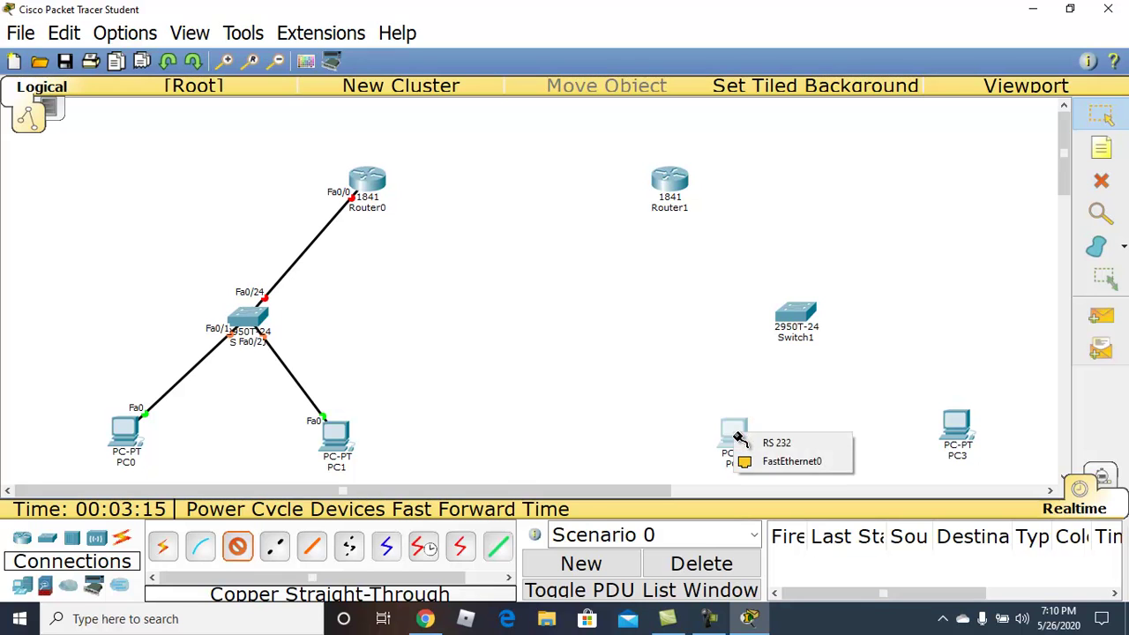
pyautogui.click(775, 462)
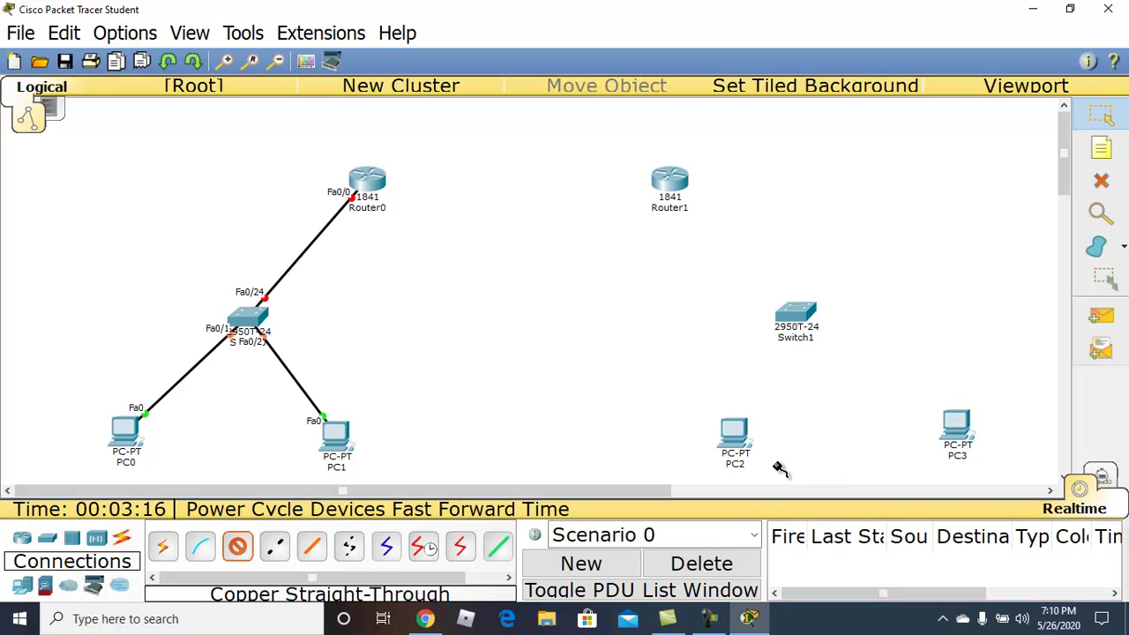
pyautogui.click(791, 319)
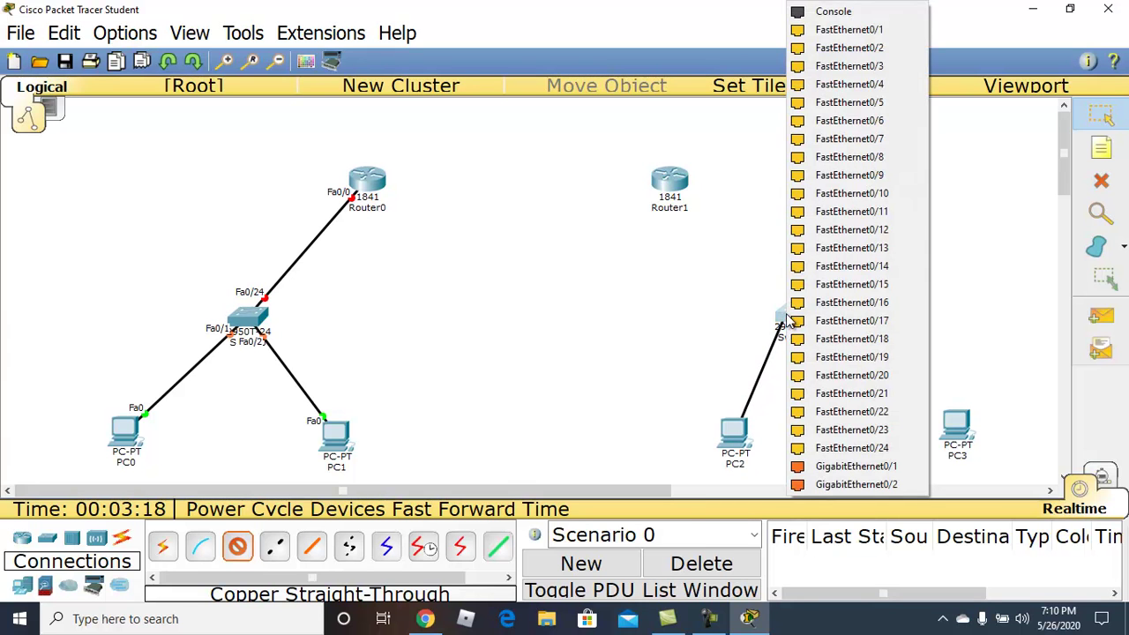
pyautogui.click(863, 34)
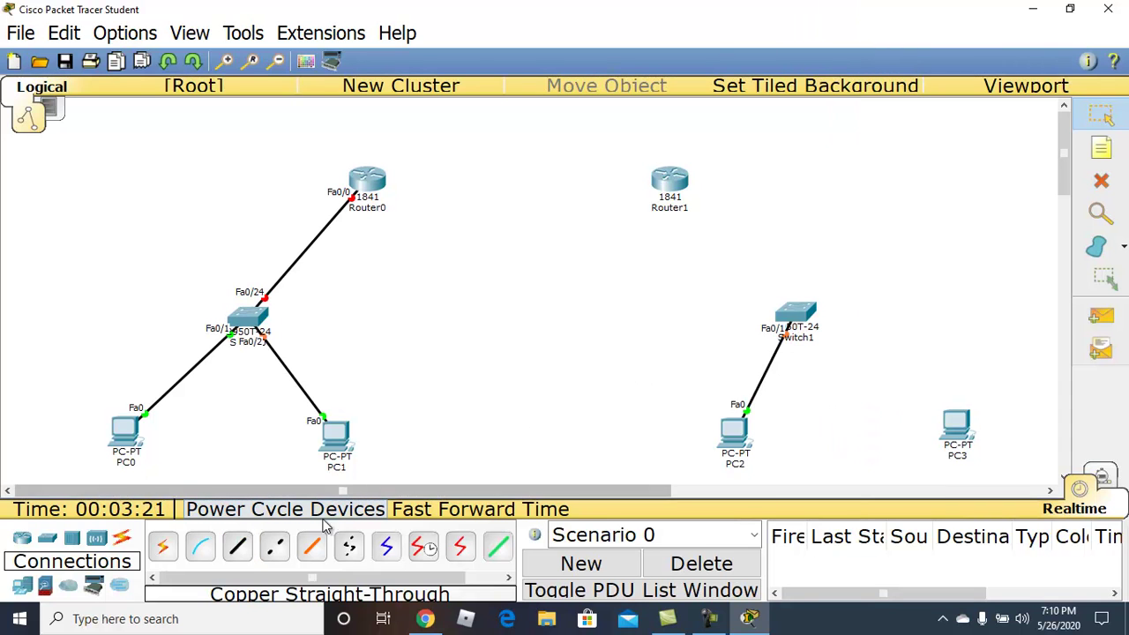
# - Connect PC3's FastEthernet0 to Switch1's FastEthernet0/2 with a copper straight-through cable, and space PC2 and PC3 evenly below the switch
pyautogui.click(237, 547)
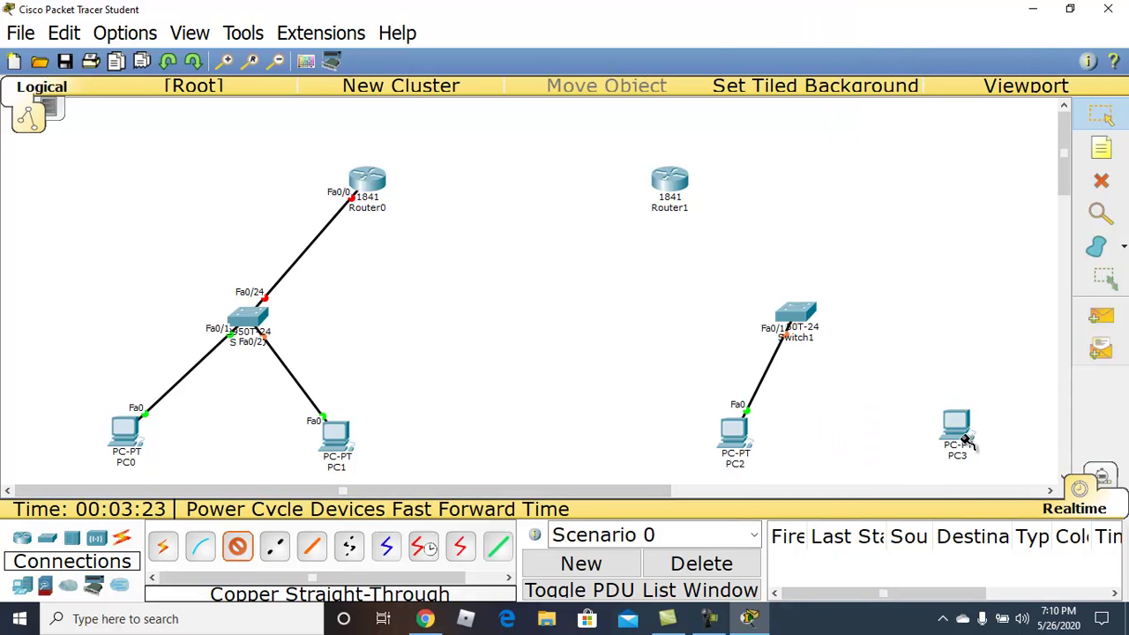
pyautogui.click(956, 427)
pyautogui.click(1007, 451)
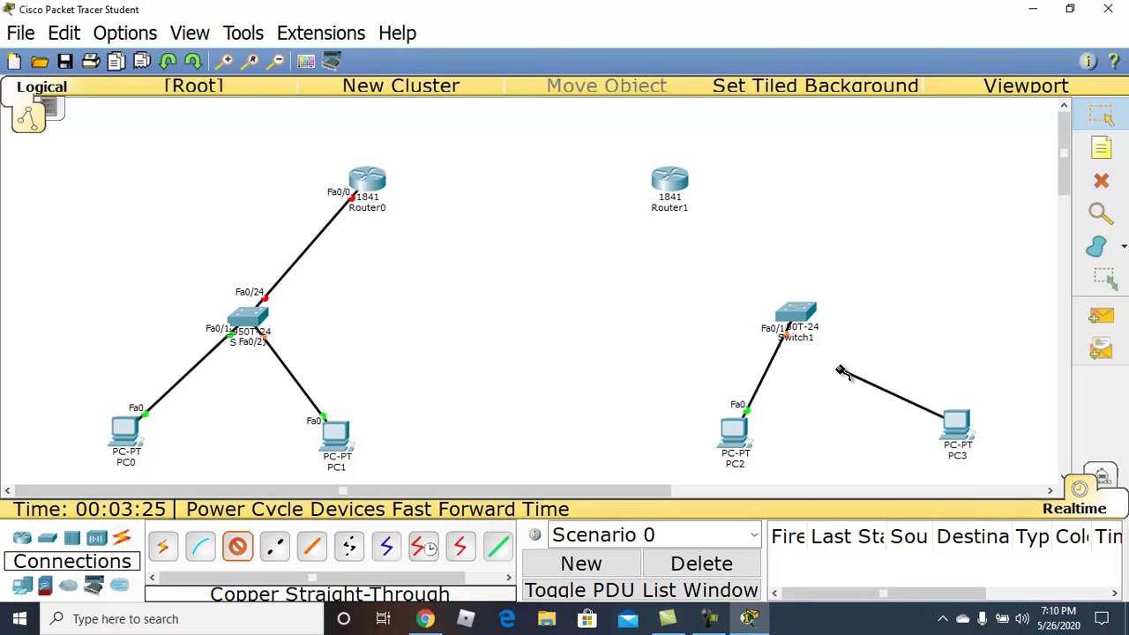
pyautogui.click(799, 319)
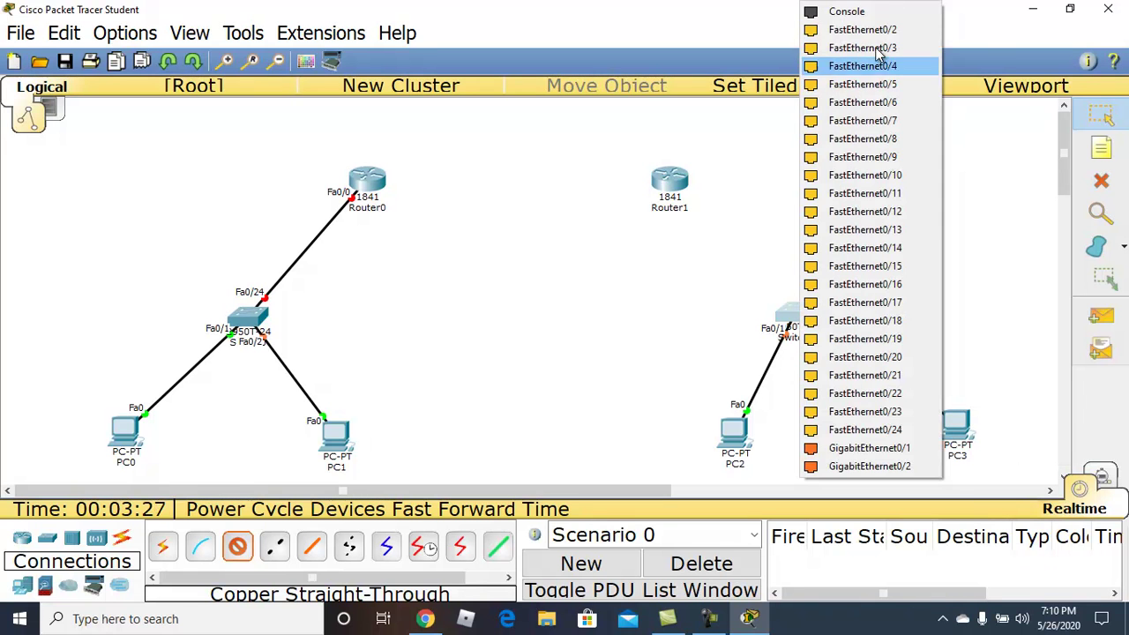
pyautogui.click(882, 31)
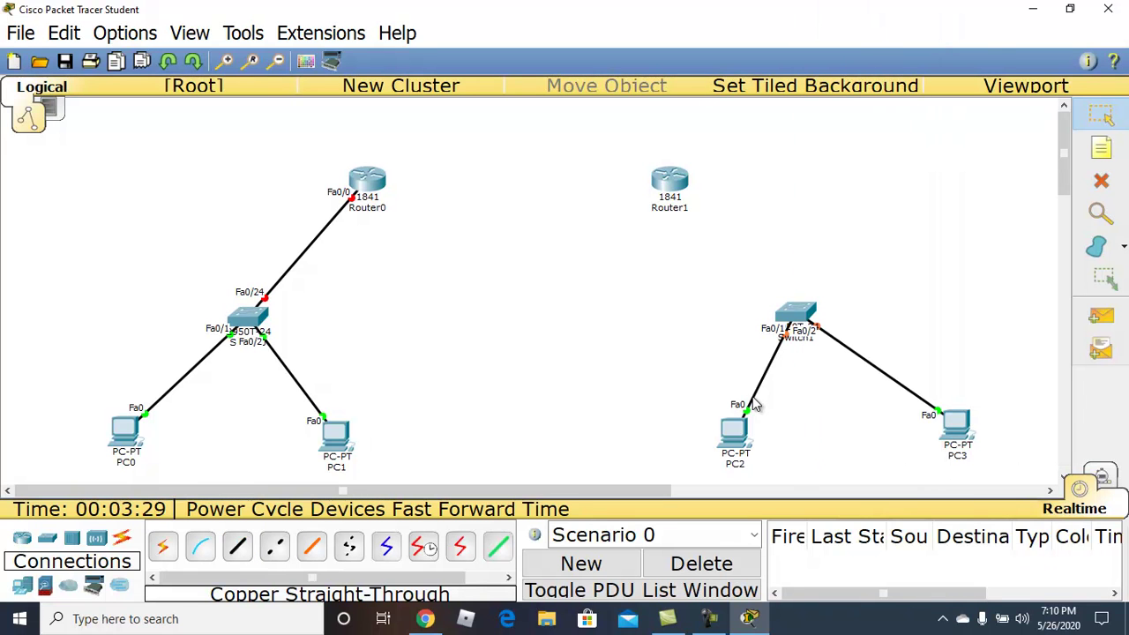
pyautogui.moveTo(733, 439); pyautogui.dragTo(706, 430)
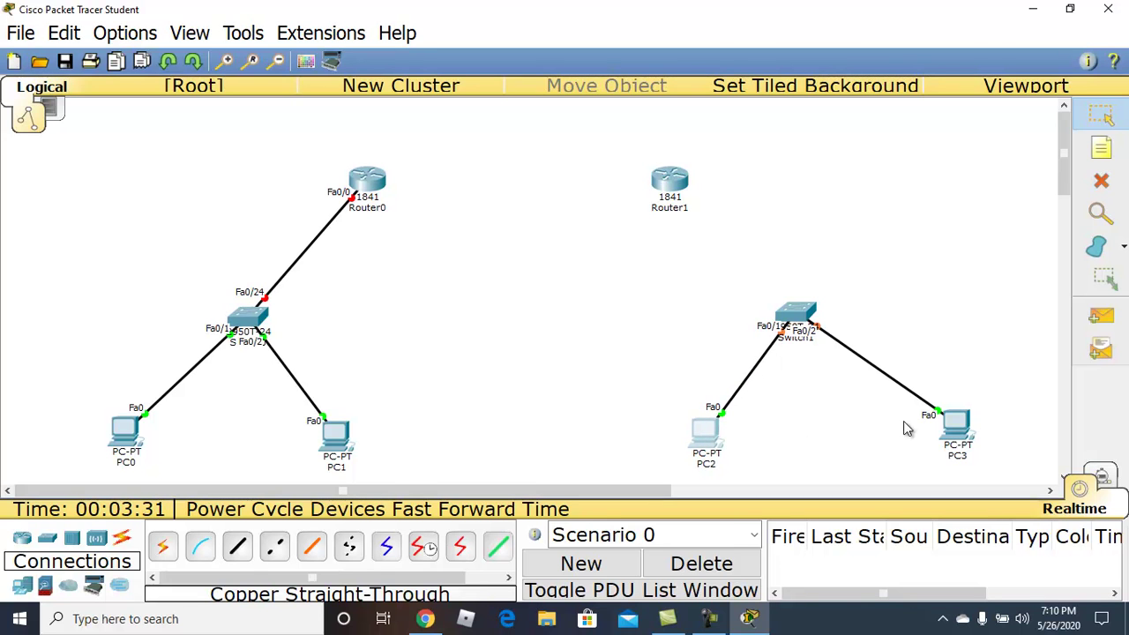
pyautogui.moveTo(968, 431); pyautogui.dragTo(924, 440)
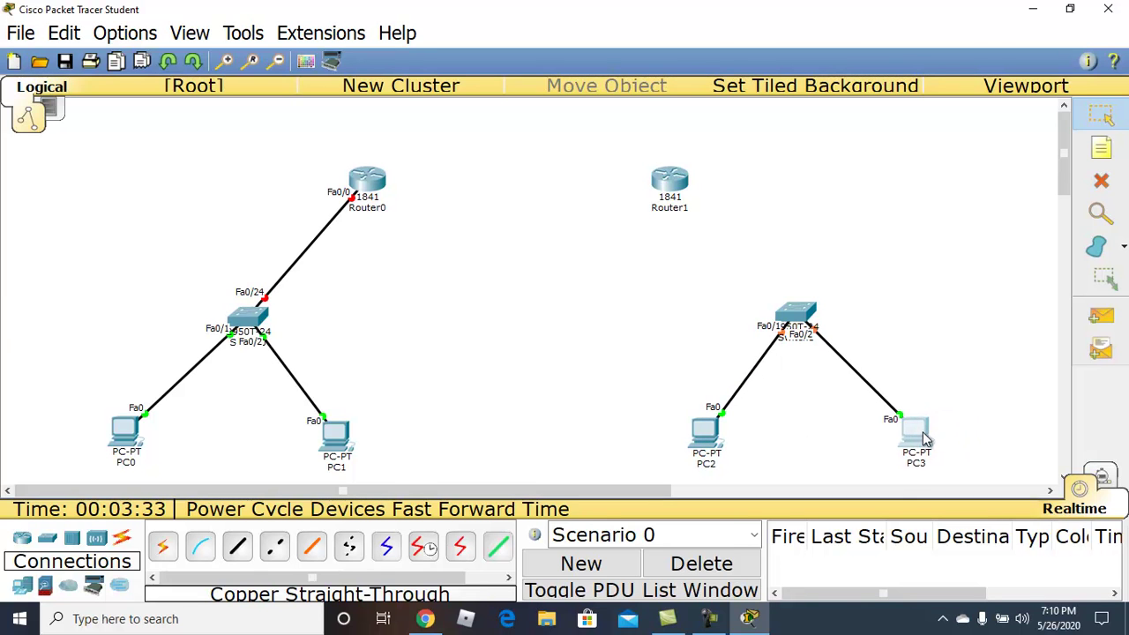
# - Connect Switch1's FastEthernet0/24 port to Router1's FastEthernet0/0 port with a copper straight-through cable
pyautogui.click(246, 547)
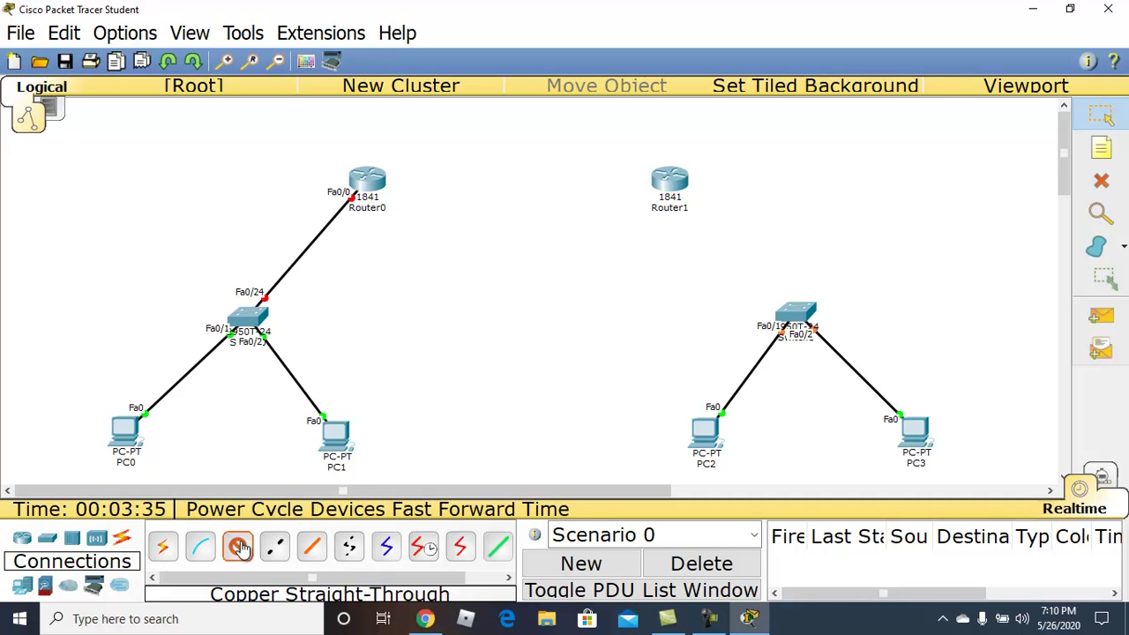
pyautogui.click(792, 319)
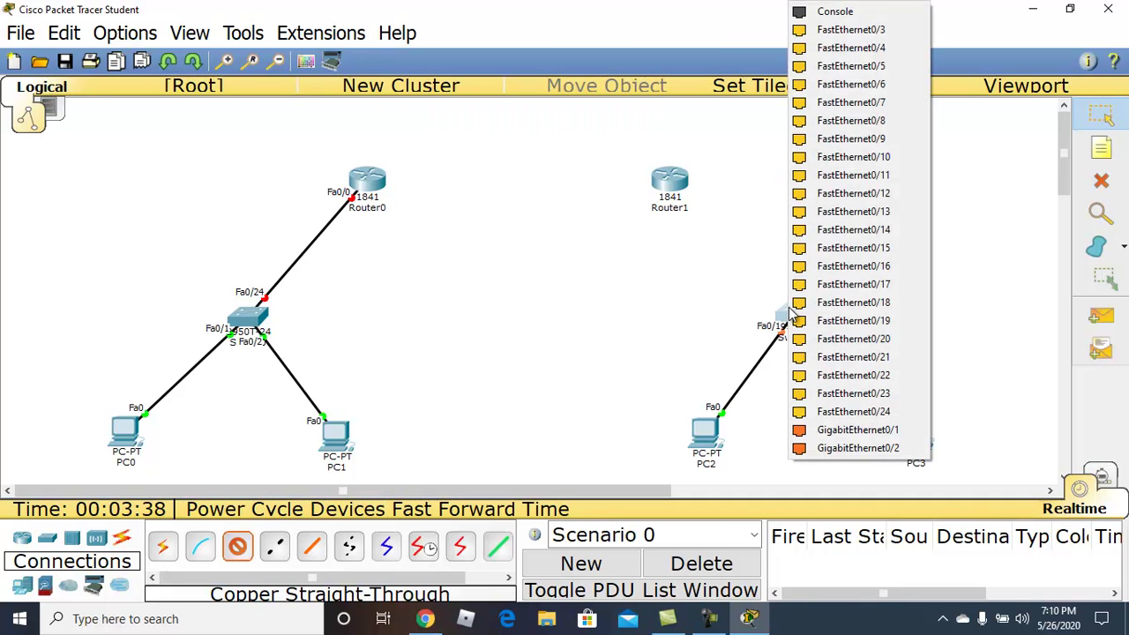
pyautogui.click(858, 412)
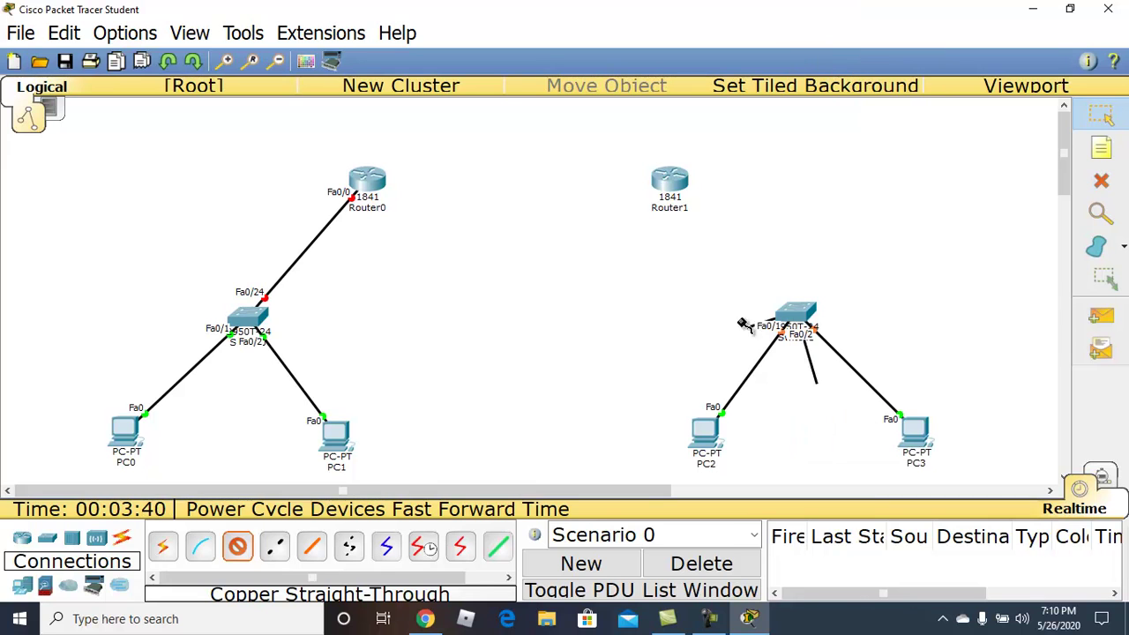
pyautogui.click(679, 190)
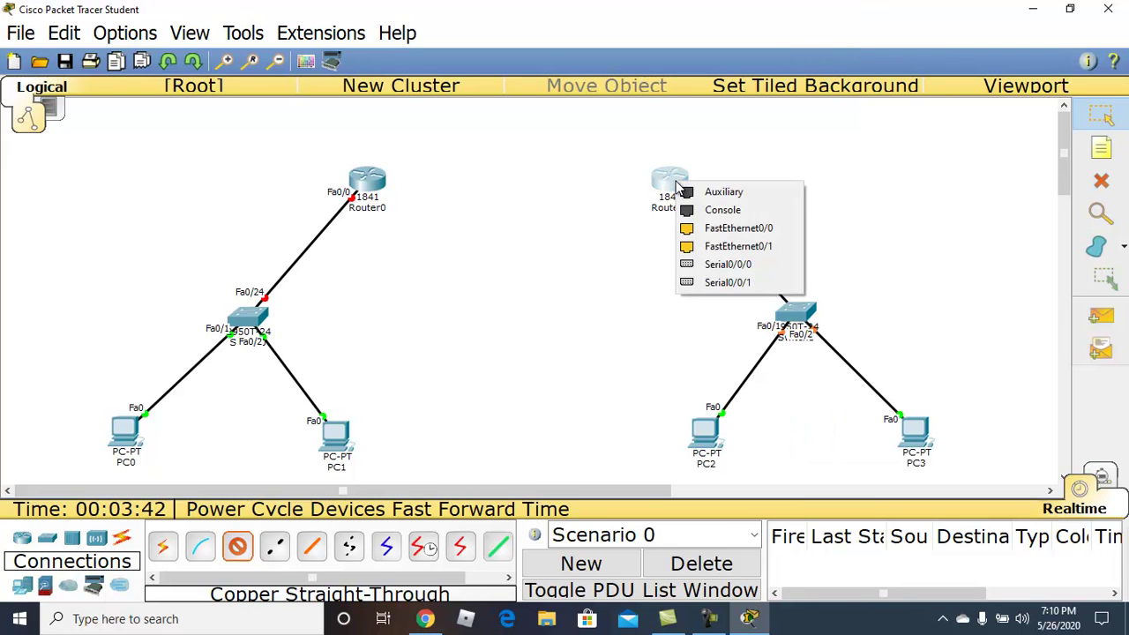
pyautogui.click(727, 229)
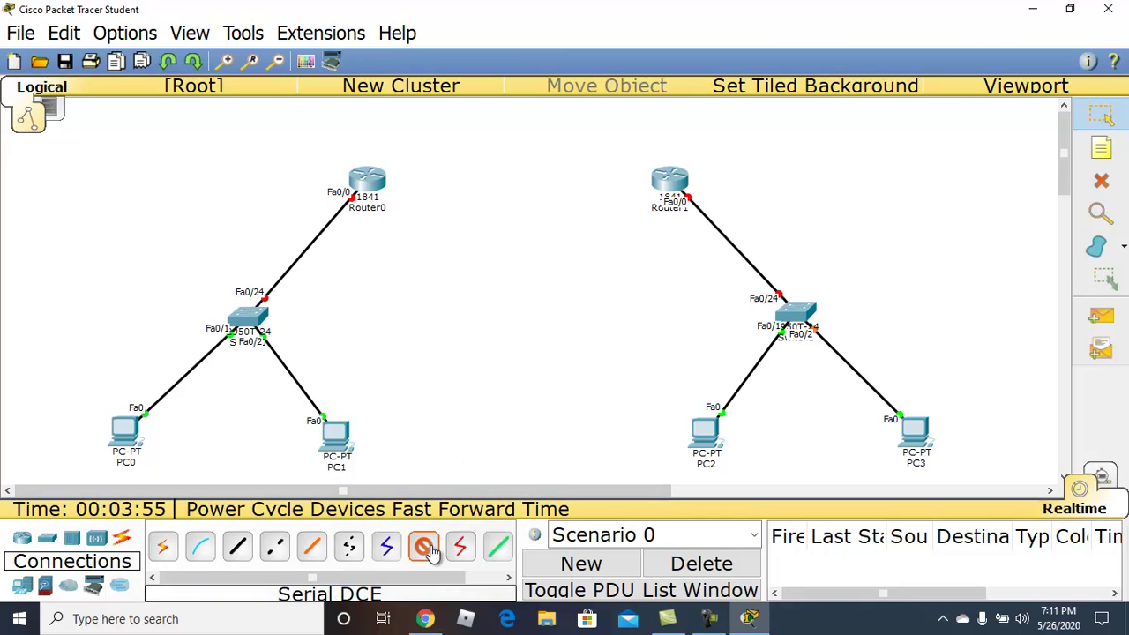
# - Link Router0's Serial0/0/0 port to Router1's Serial0/0/0 port with a Serial DCE cable, starting from Router0
pyautogui.click(373, 183)
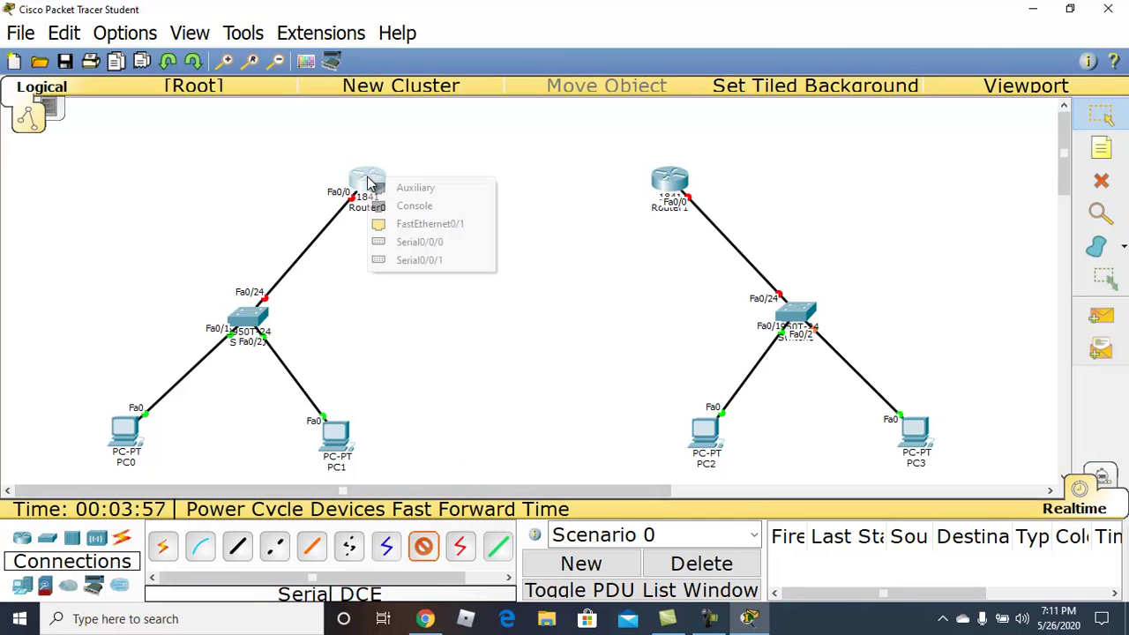
pyautogui.click(414, 244)
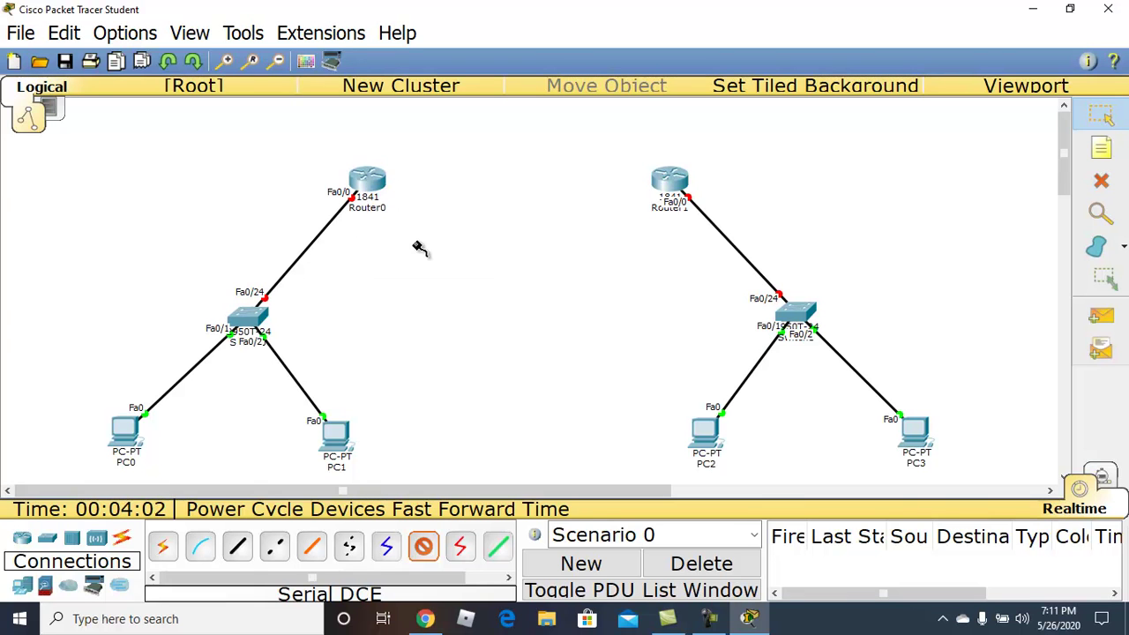
pyautogui.click(670, 181)
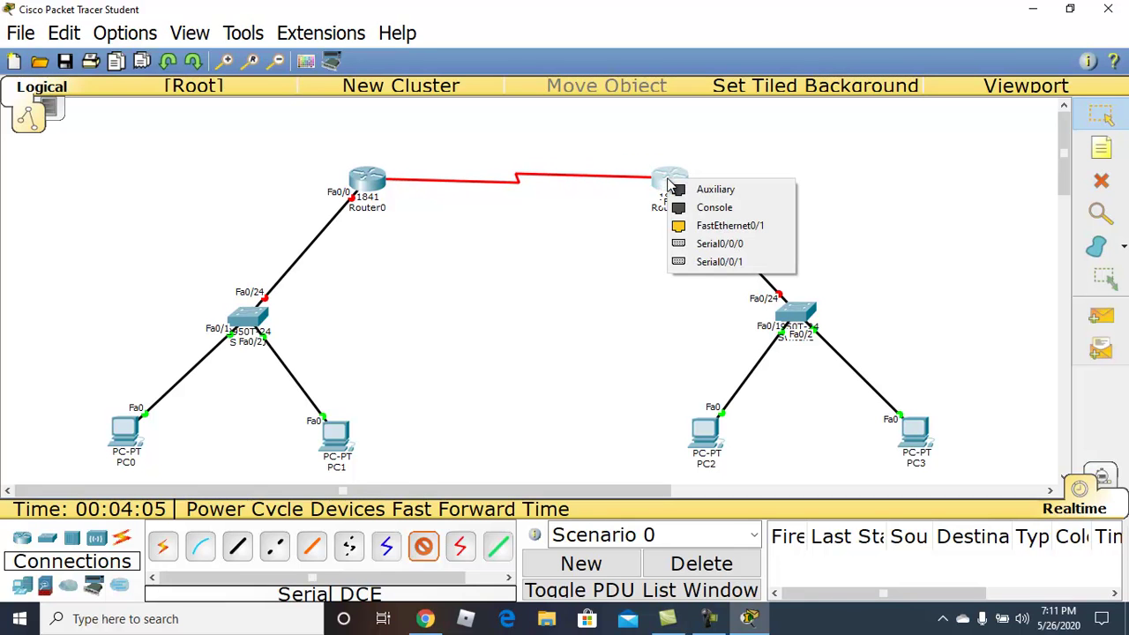
pyautogui.click(722, 244)
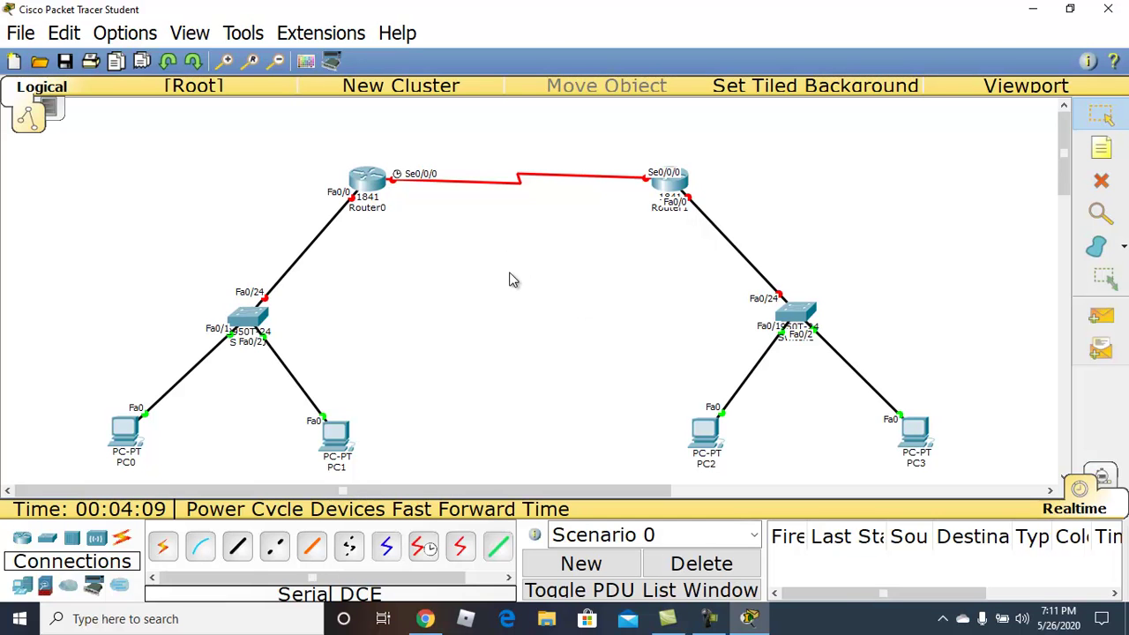
# - Rename PC0's label as 192.168.10.2 and copy that address
pyautogui.click(128, 466)
pyautogui.doubleClick(128, 464)
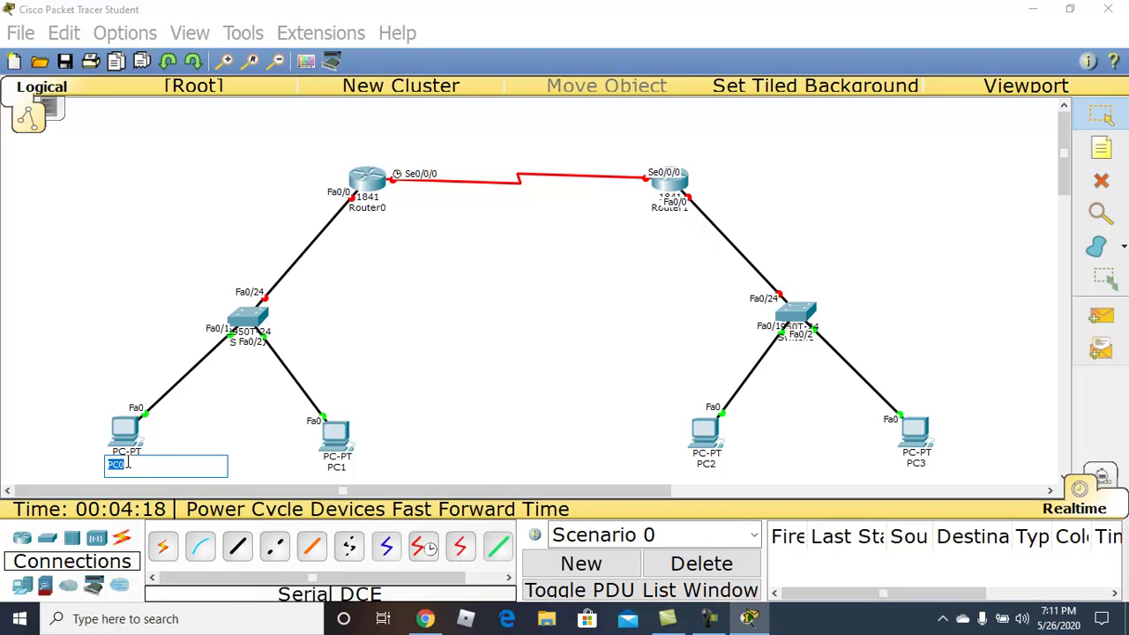
pyautogui.write('192.168.10.2')
pyautogui.hotkey('ctrl', 'a')
pyautogui.hotkey('ctrl', 'c')
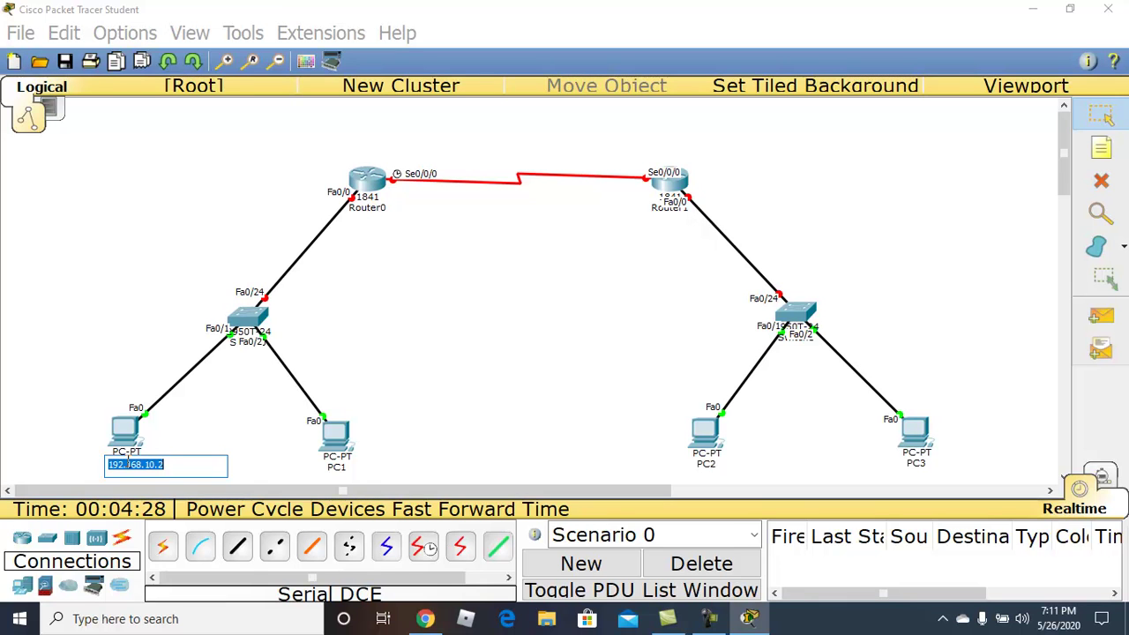
# - Rename PC1's label as 192.168.10.3, reusing the copied address and changing its last digit
pyautogui.click(339, 469)
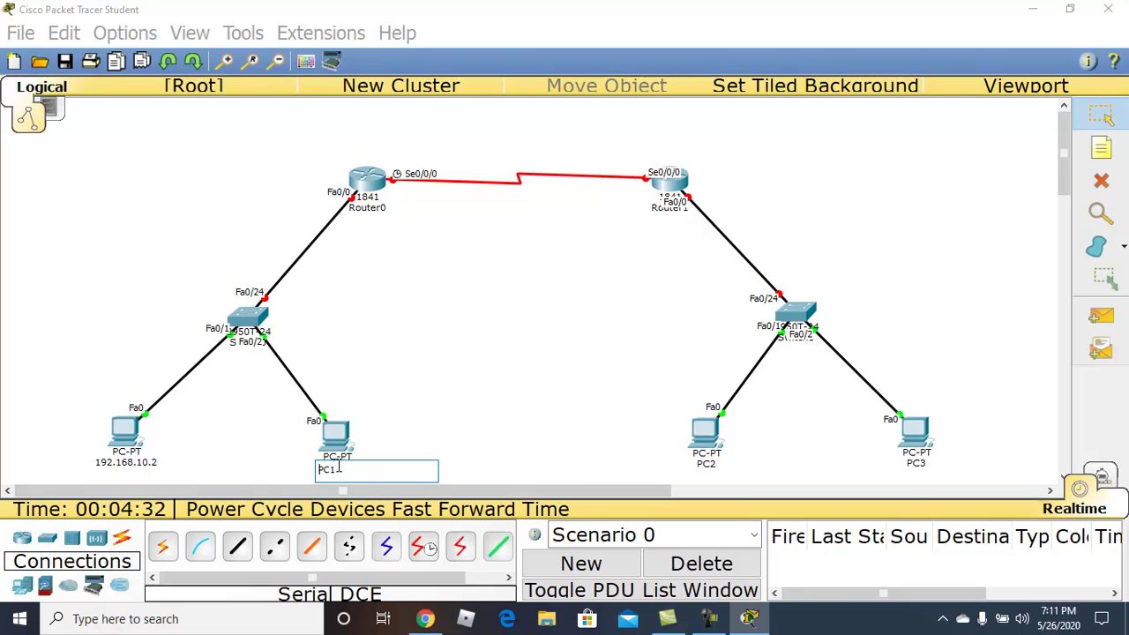
pyautogui.hotkey('ctrl', 'v')
pyautogui.press('Delete')
pyautogui.press('Delete')
pyautogui.press('Delete')
pyautogui.press('BackSpace')
pyautogui.write('3')
pyautogui.click(602, 369)
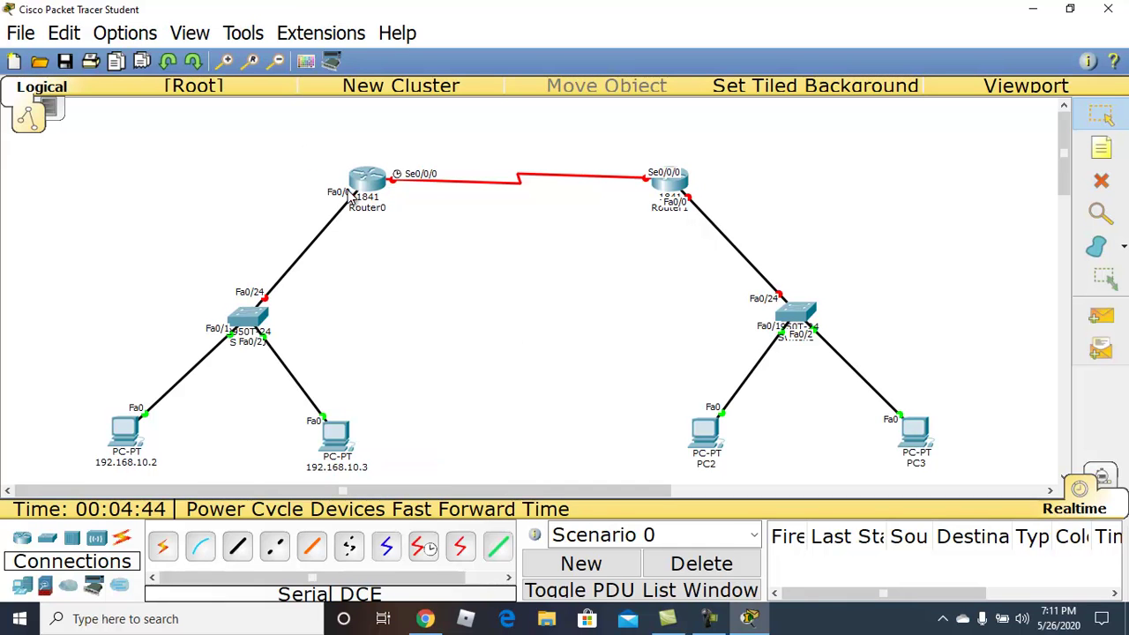
# - Add a note reading 192.168.10.1 and position it beside Router0, above its Fa0/0 port label
pyautogui.click(1101, 149)
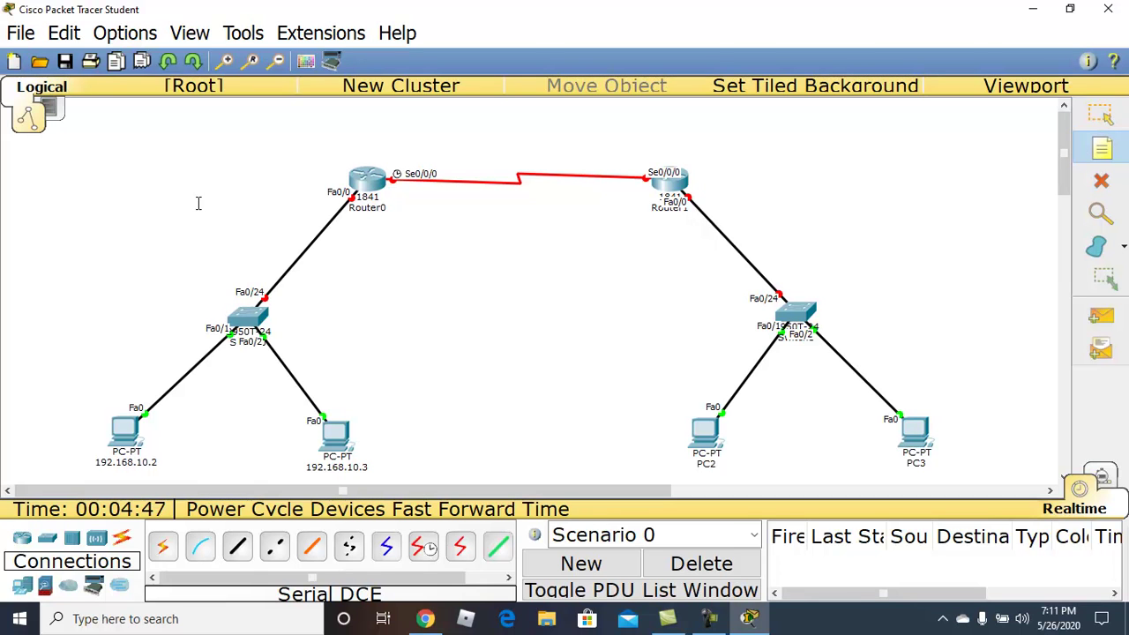
pyautogui.click(234, 184)
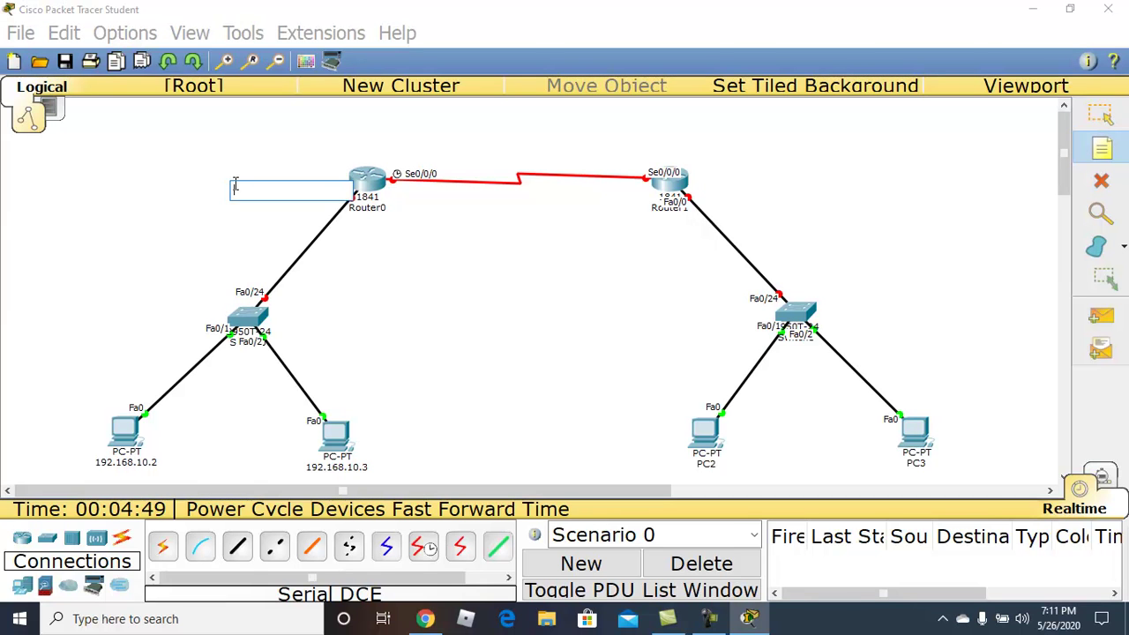
pyautogui.hotkey('ctrl', 'v')
pyautogui.press('BackSpace')
pyautogui.write('1')
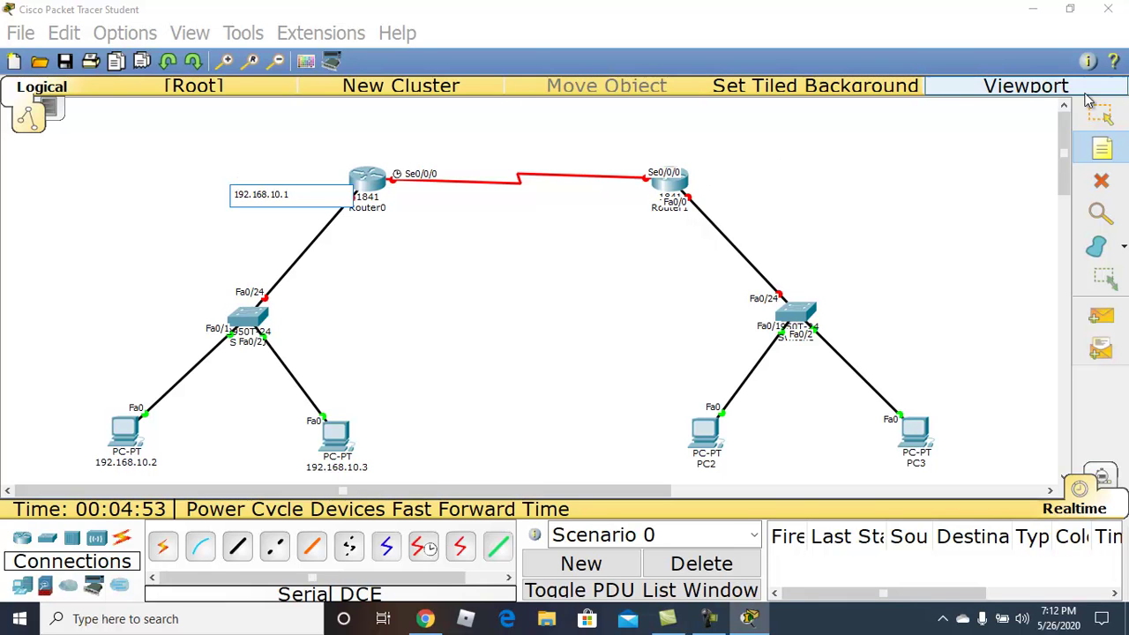
pyautogui.click(1104, 115)
pyautogui.click(257, 192)
pyautogui.moveTo(267, 200); pyautogui.dragTo(306, 187)
# - Shift the whole topology slightly upward in the workspace, and rename PC2's label as 172.16.1.2
pyautogui.moveTo(104, 115); pyautogui.dragTo(616, 438)
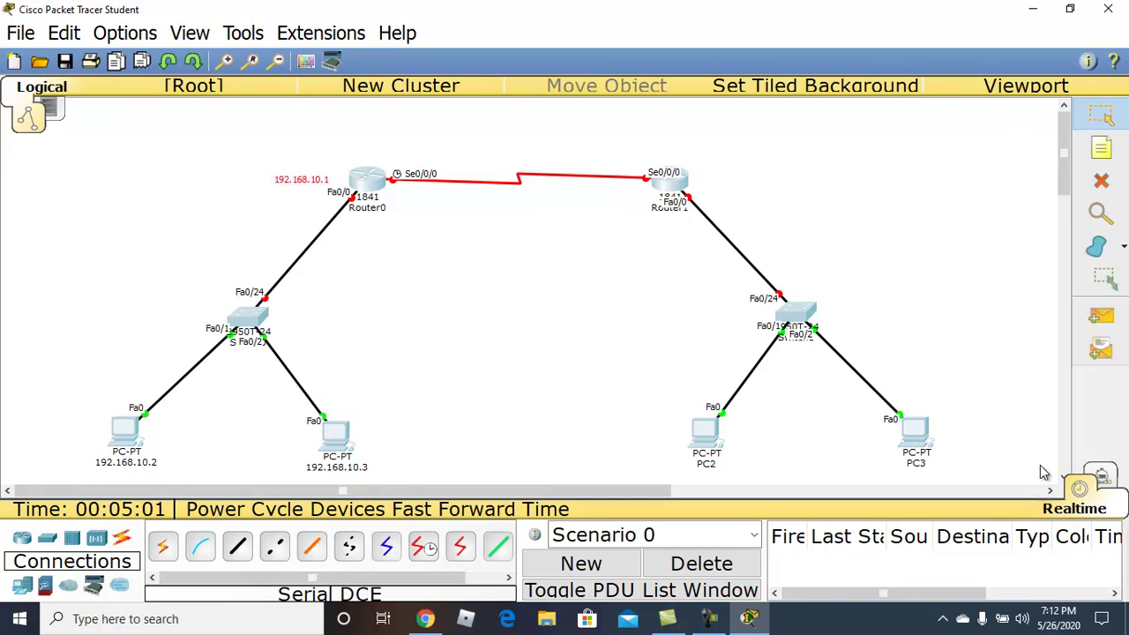
pyautogui.moveTo(671, 186); pyautogui.dragTo(674, 153)
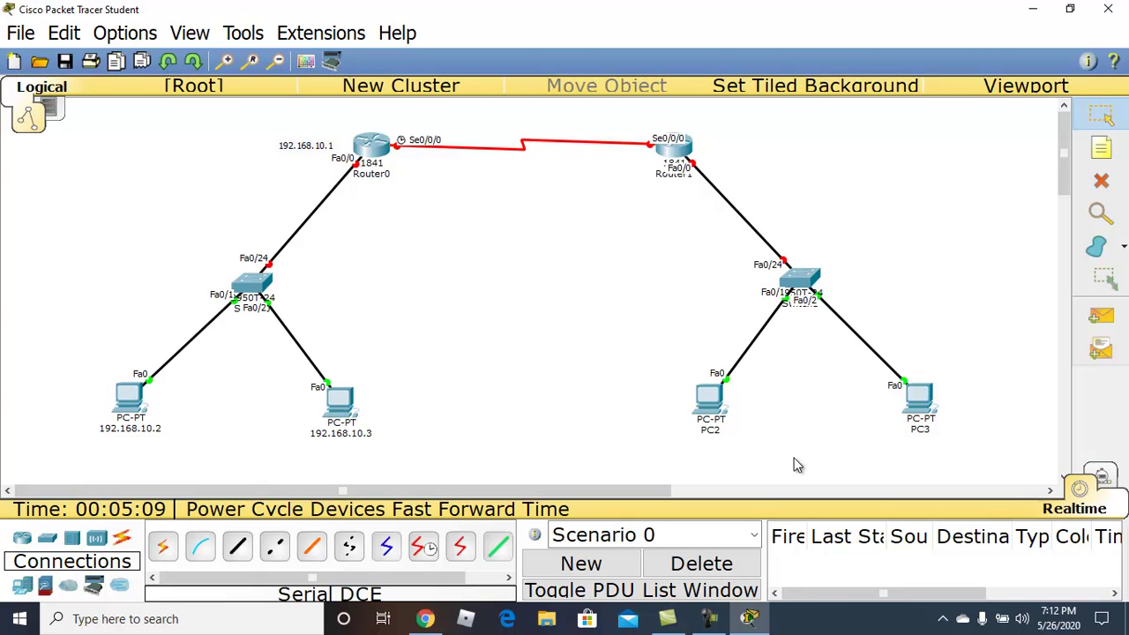
pyautogui.click(713, 436)
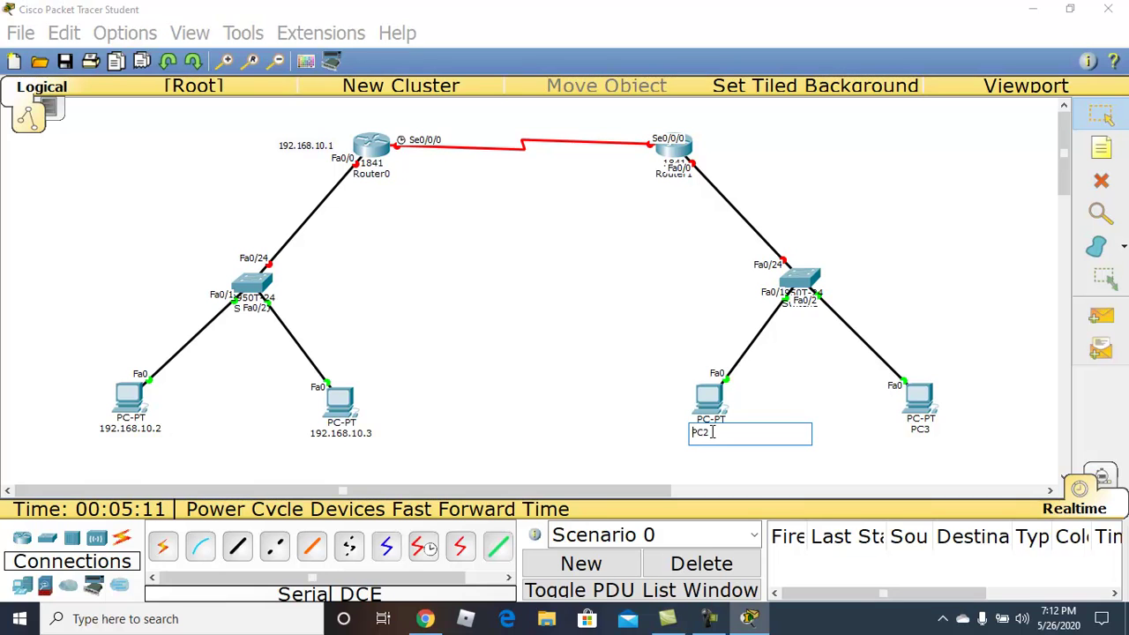
pyautogui.doubleClick(713, 432)
pyautogui.write('172.16.1.2')
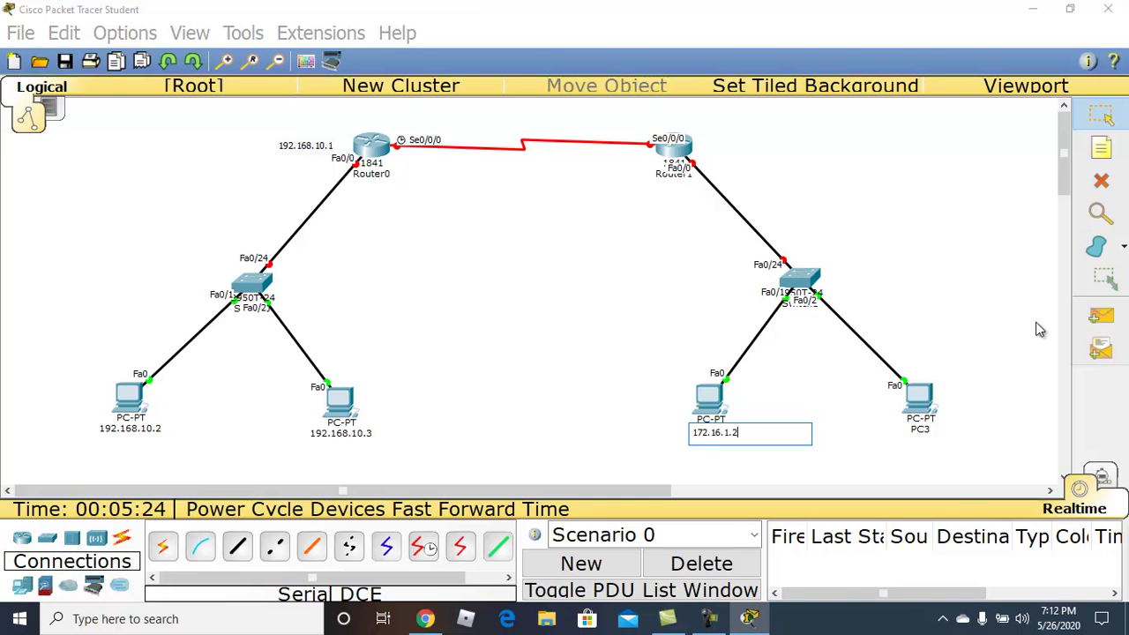
# - Rename PC3's label as 172.16.1.3 and copy that address
pyautogui.click(923, 431)
pyautogui.doubleClick(925, 431)
pyautogui.write('172')
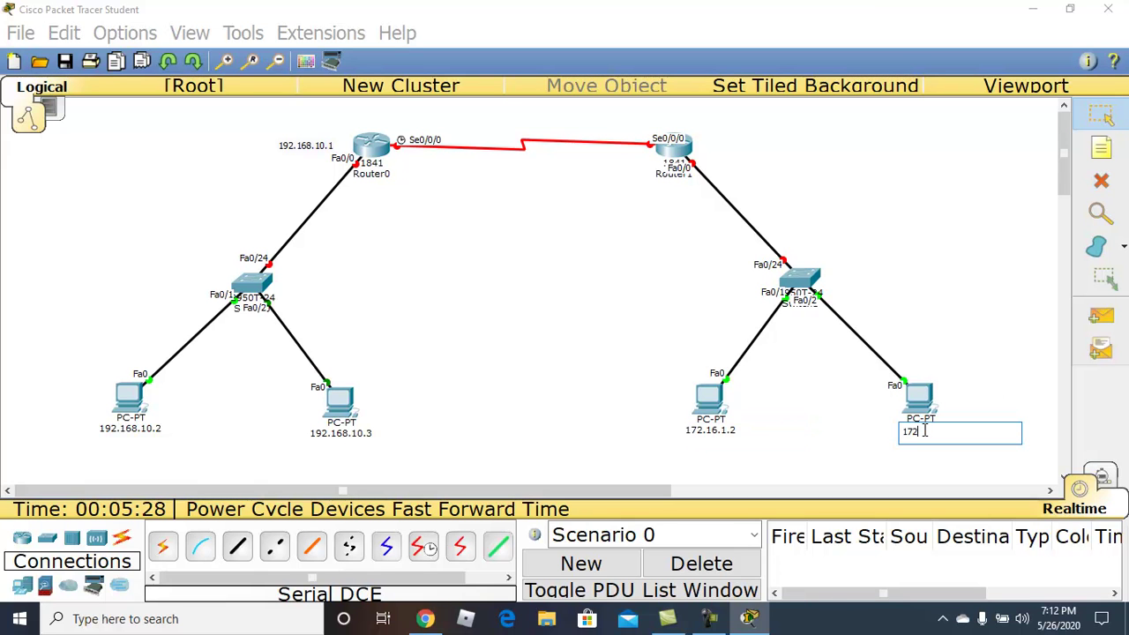
pyautogui.write('.16.1.3')
pyautogui.hotkey('ctrl', 'a')
pyautogui.hotkey('ctrl', 'c')
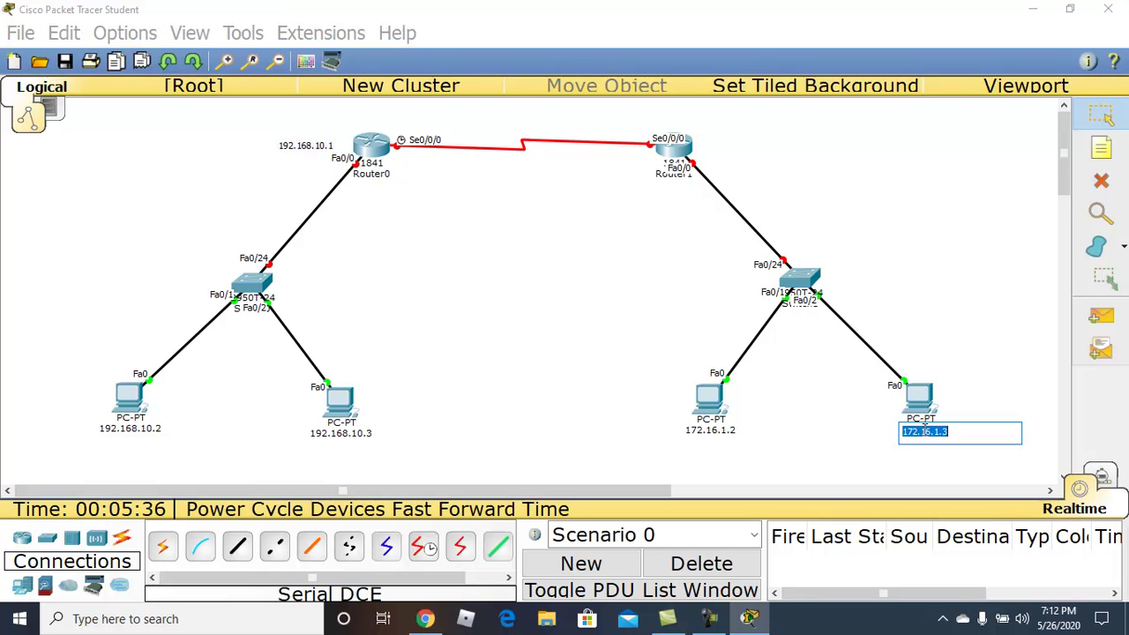
# - Add a note reading 172.16.1.1 beside Router1's Fa0/0 port, based on the copied address
pyautogui.click(1102, 148)
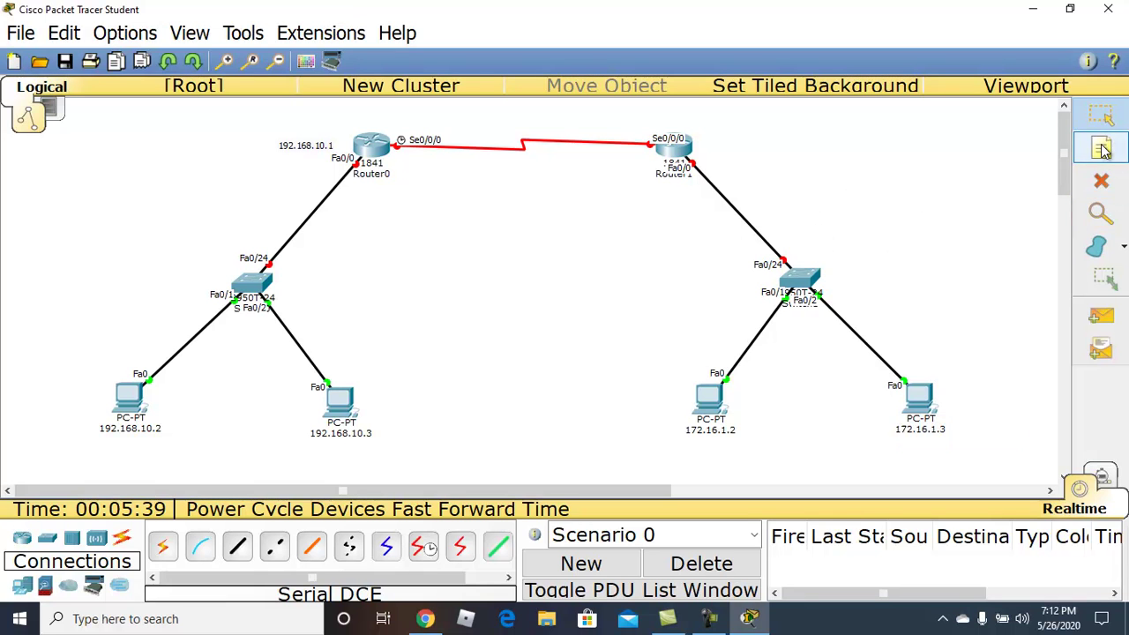
pyautogui.click(706, 152)
pyautogui.hotkey('ctrl', 'v')
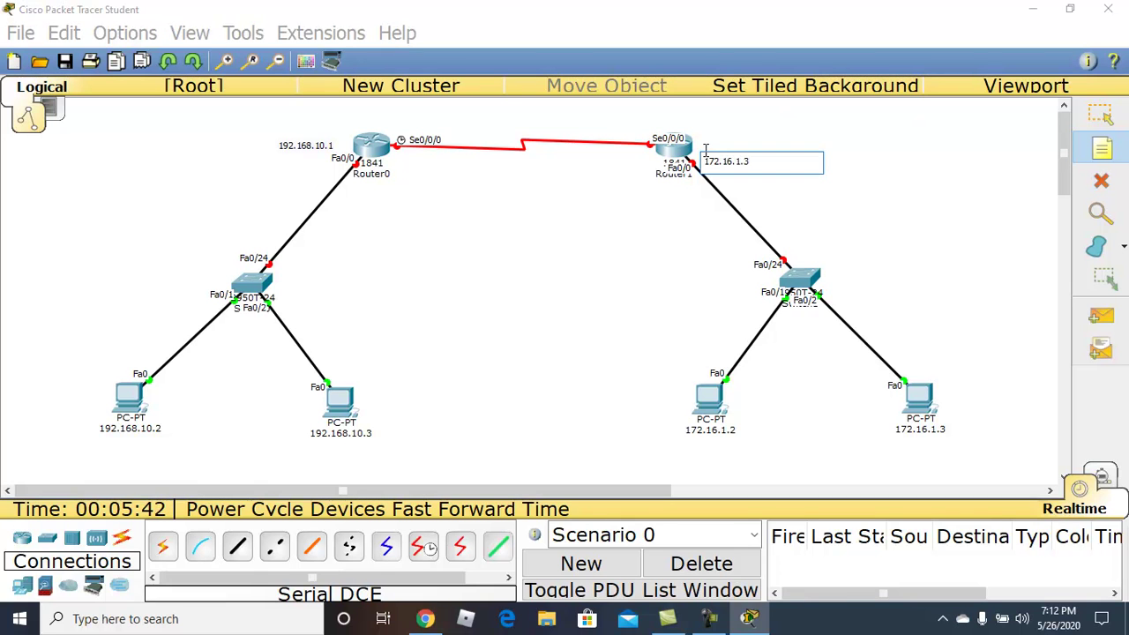
pyautogui.write('1')
pyautogui.click(923, 164)
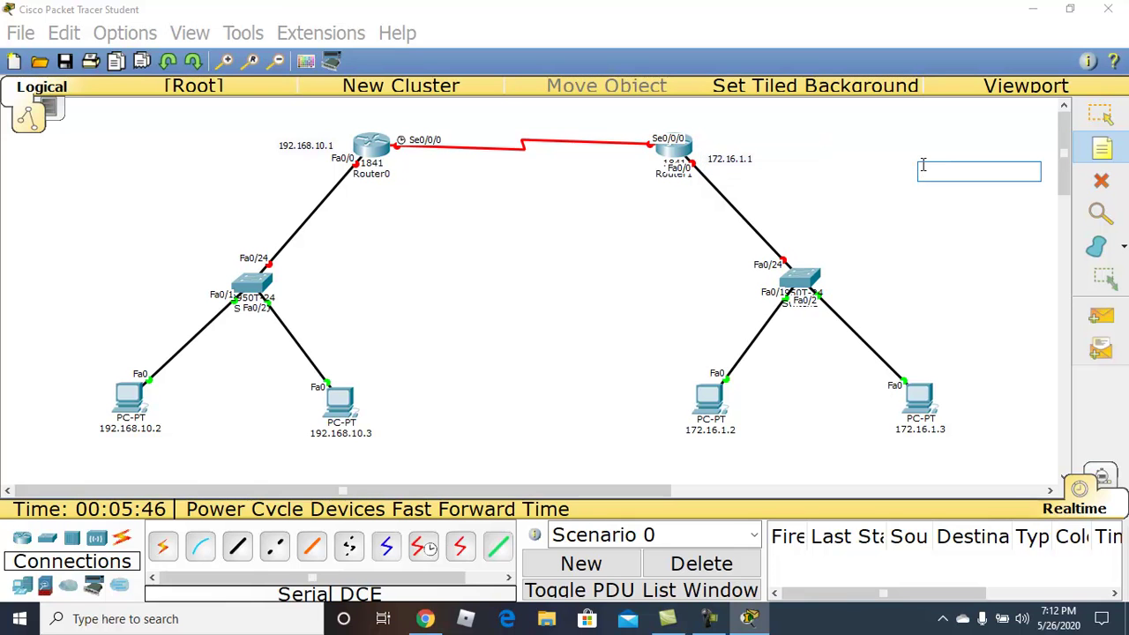
# - Leave note placement, give the PC labelled 192.168.10.2 the static IP address 192.168.10.2 in its desktop IP configuration, and copy that address
pyautogui.click(1105, 120)
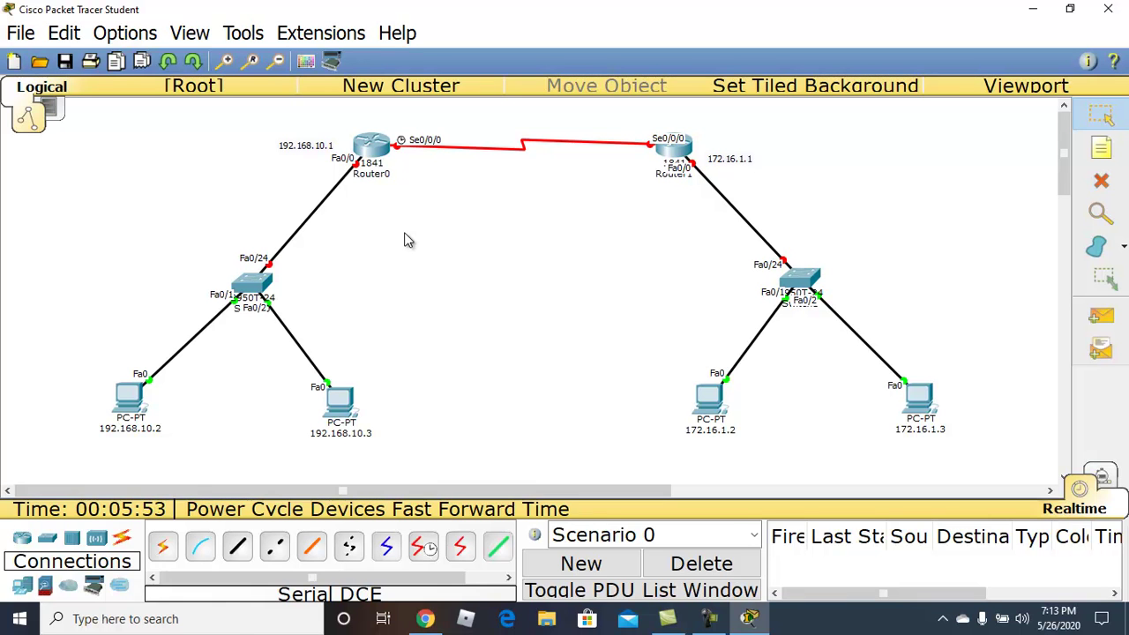
pyautogui.click(137, 410)
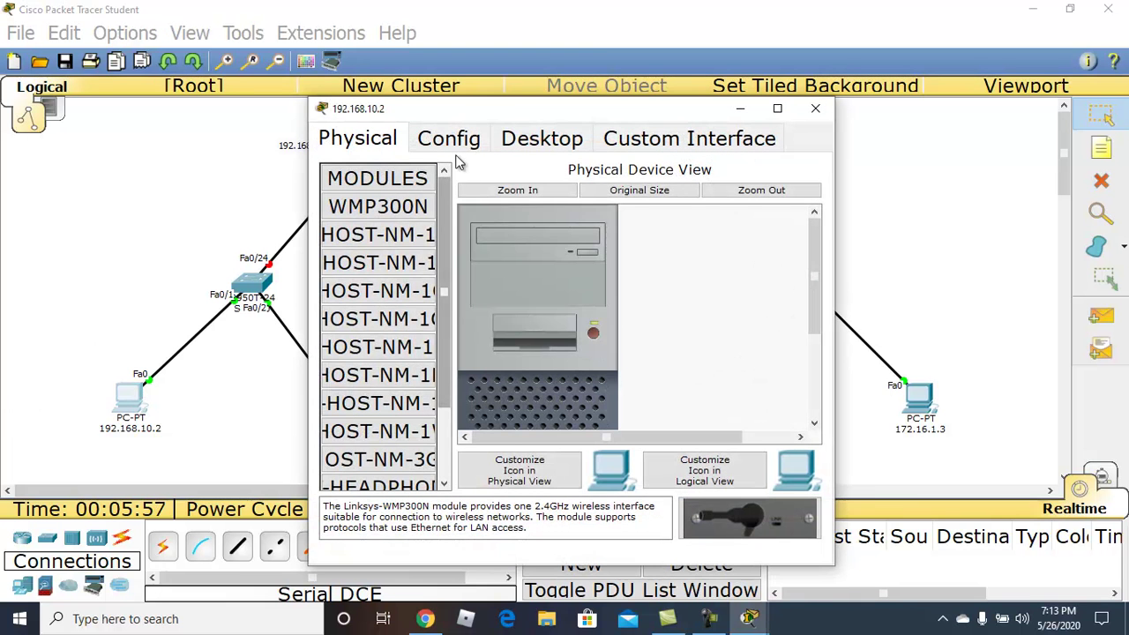
pyautogui.click(540, 142)
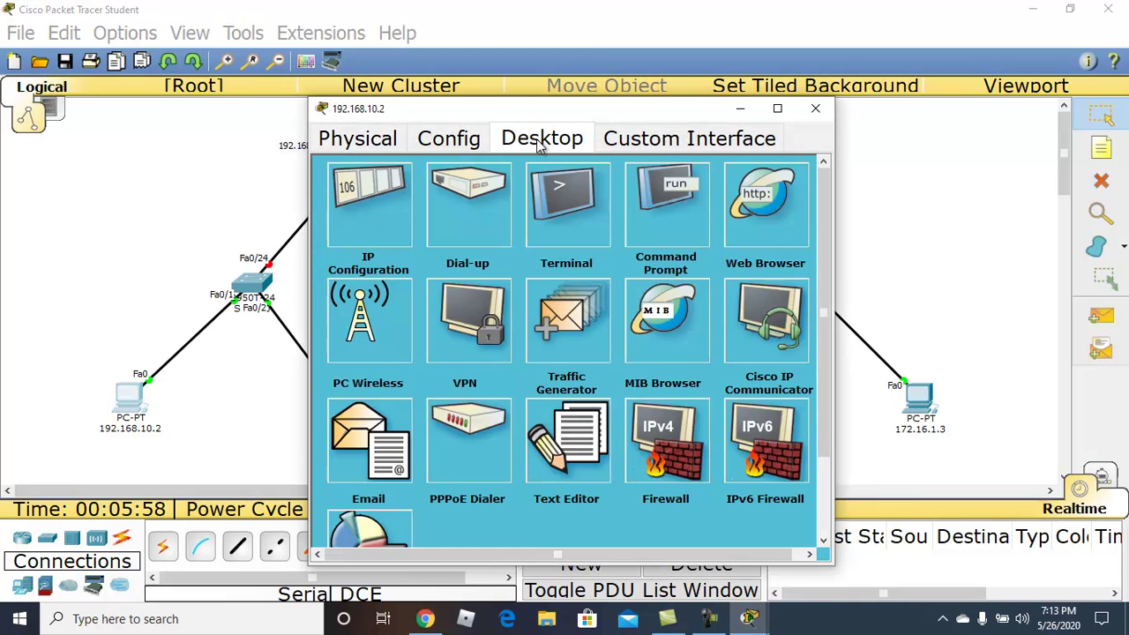
pyautogui.click(387, 209)
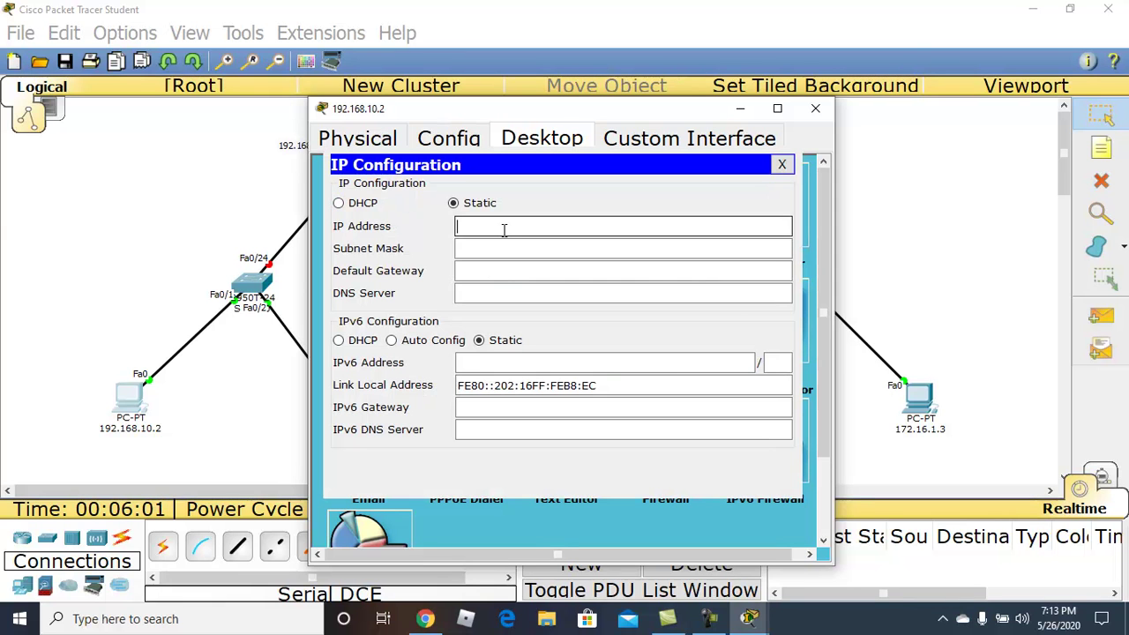
pyautogui.write('192.168.1.102')
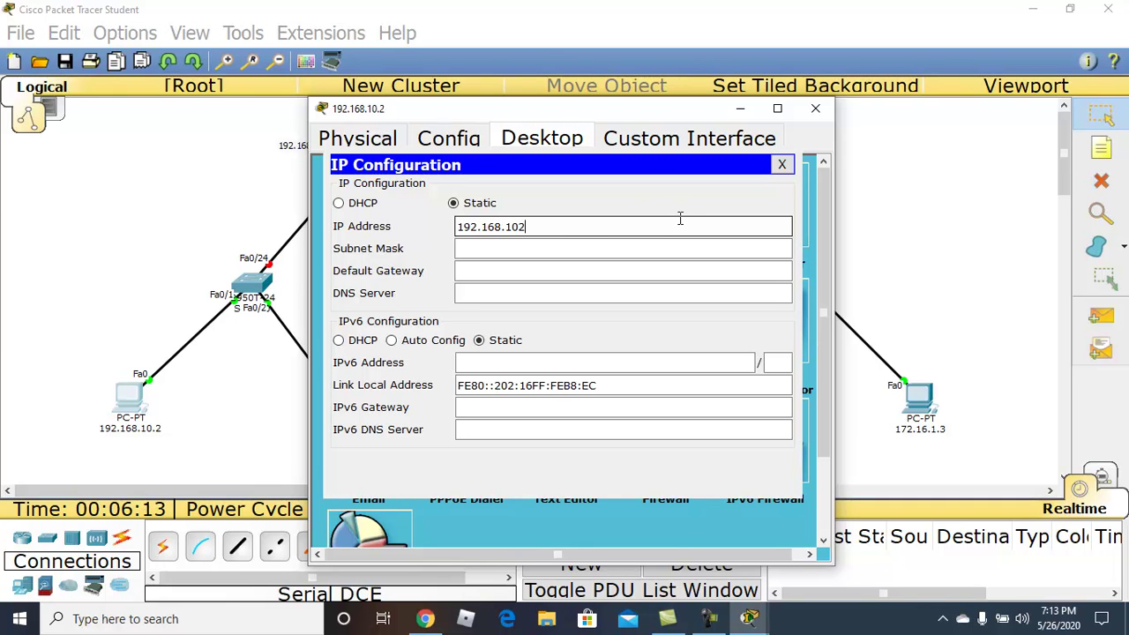
pyautogui.press('BackSpace')
pyautogui.write('.2')
pyautogui.hotkey('ctrl', 'a')
pyautogui.hotkey('ctrl', 'c')
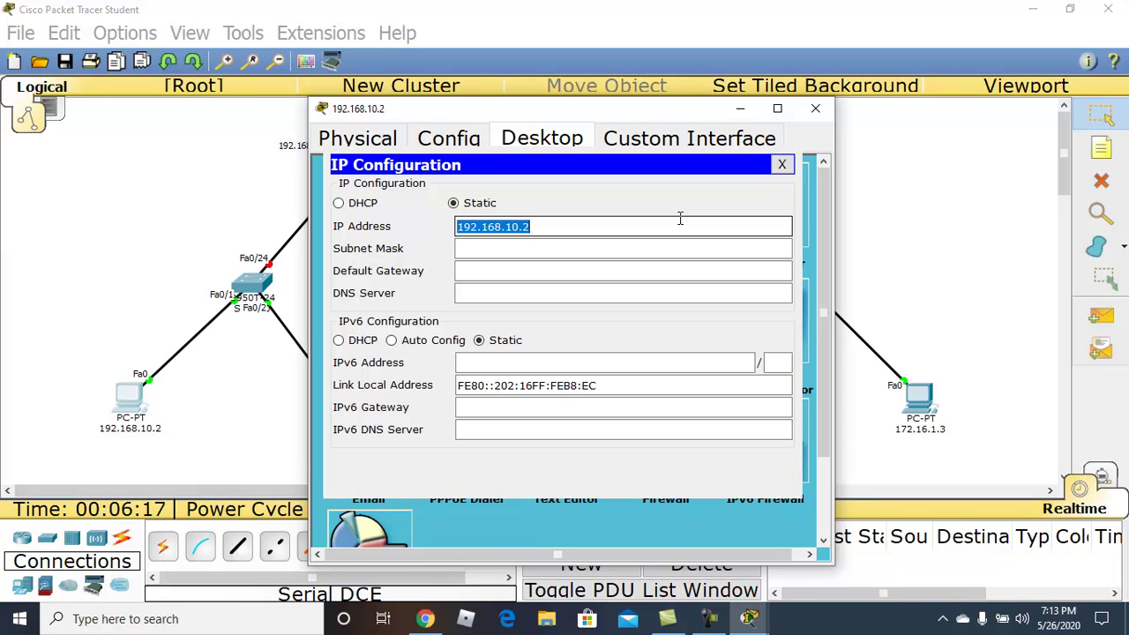
# - Fill in subnet mask 255.255.255.0 and default gateway 192.168.10.1 in the PC's IP configuration and close it
pyautogui.click(592, 250)
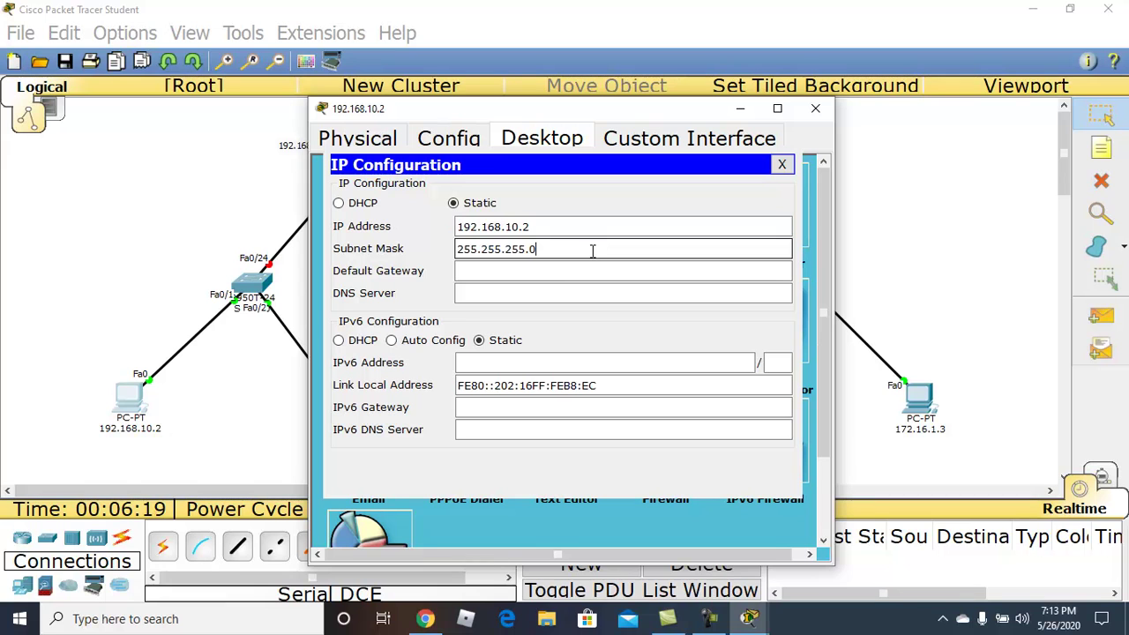
pyautogui.click(557, 275)
pyautogui.hotkey('ctrl', 'v')
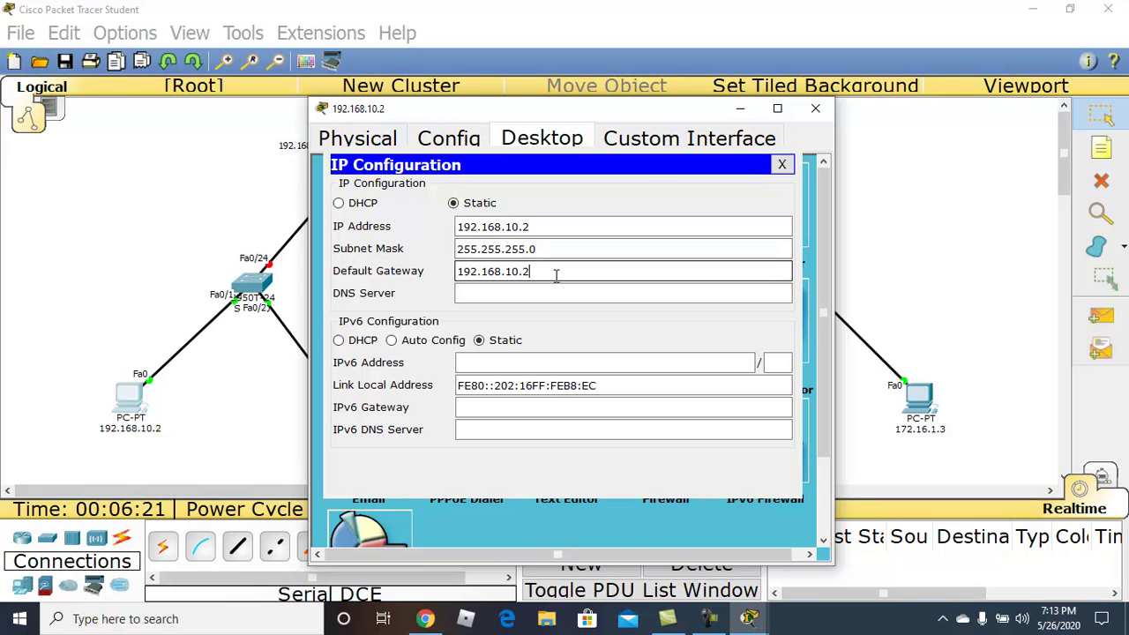
pyautogui.press('BackSpace')
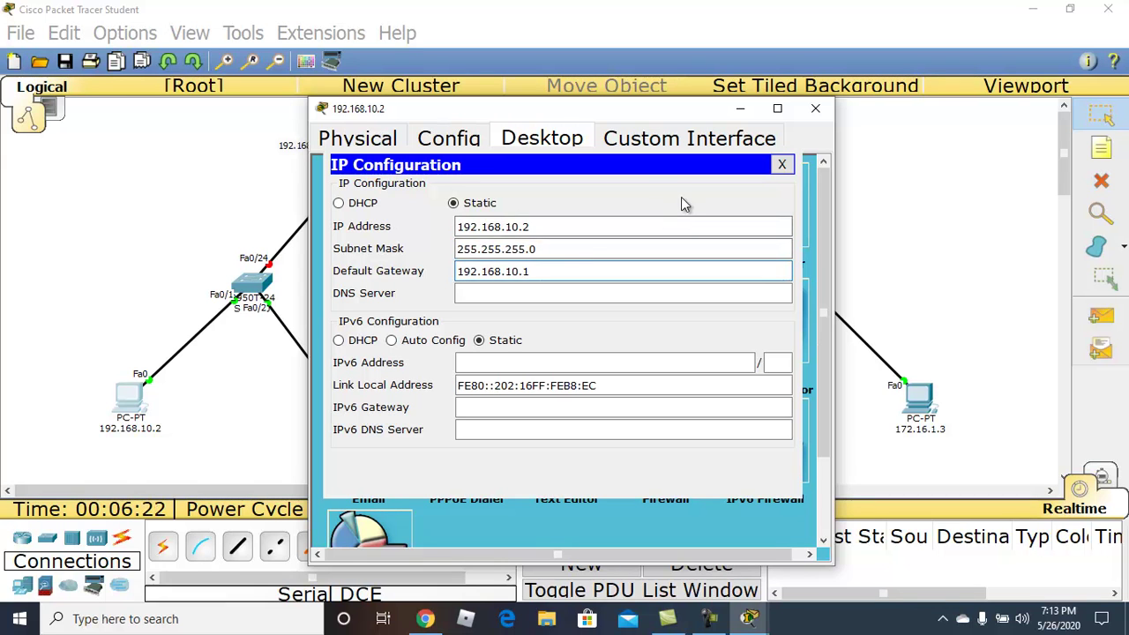
pyautogui.click(783, 166)
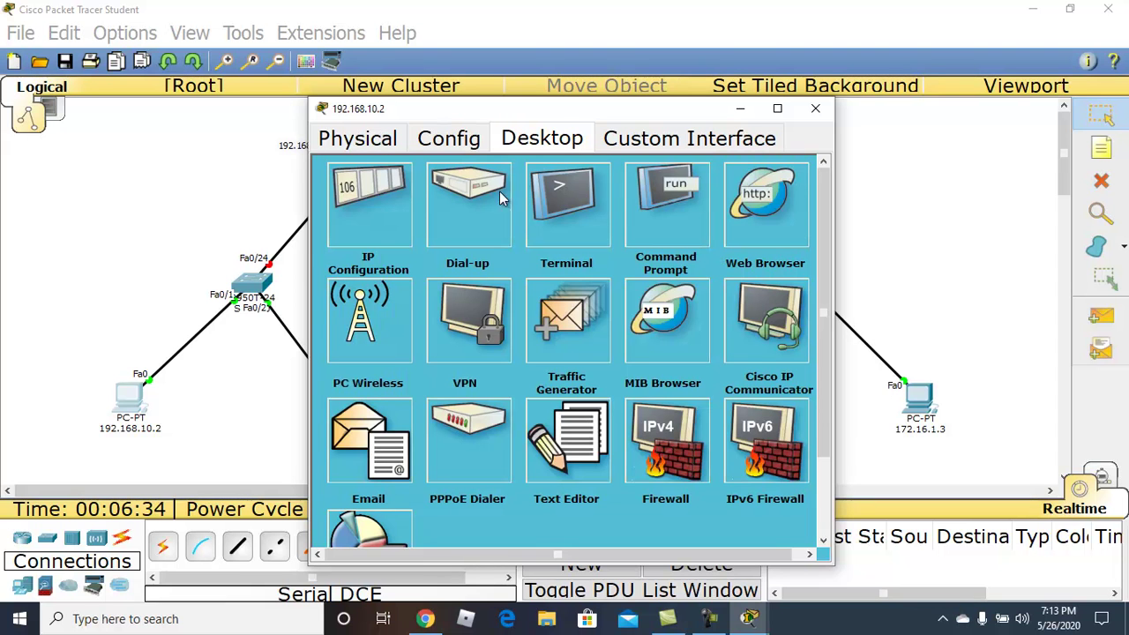
# - Clear the IP address, subnet mask and default gateway from the same PC's desktop IP configuration
pyautogui.click(387, 200)
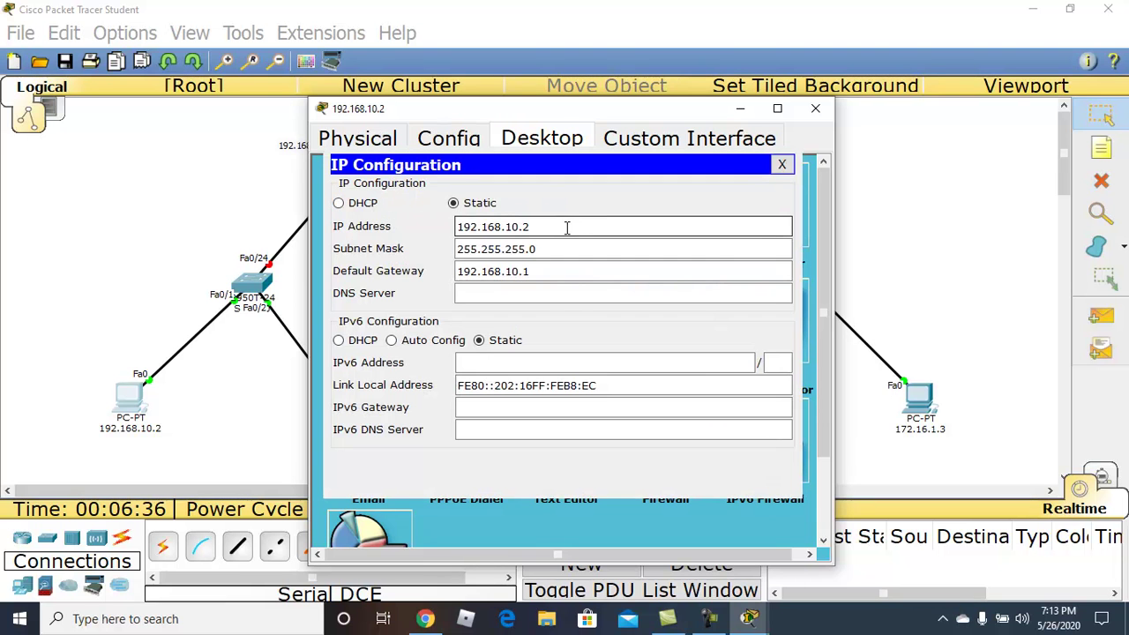
pyautogui.moveTo(565, 227); pyautogui.dragTo(148, 240)
pyautogui.press('BackSpace')
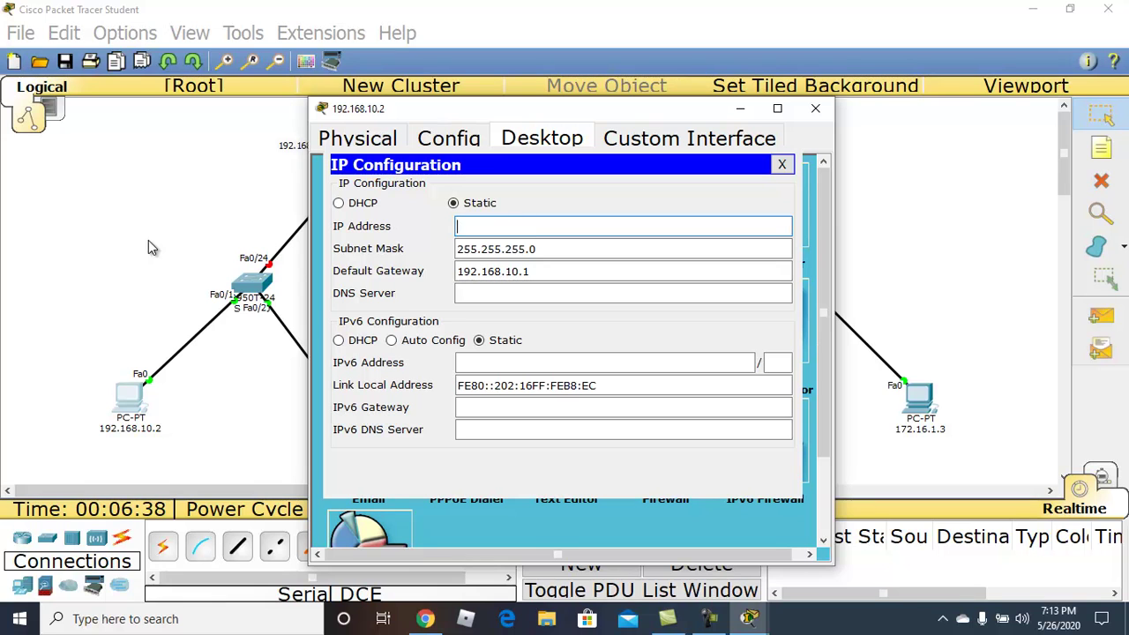
pyautogui.moveTo(540, 249); pyautogui.dragTo(298, 270)
pyautogui.press('BackSpace')
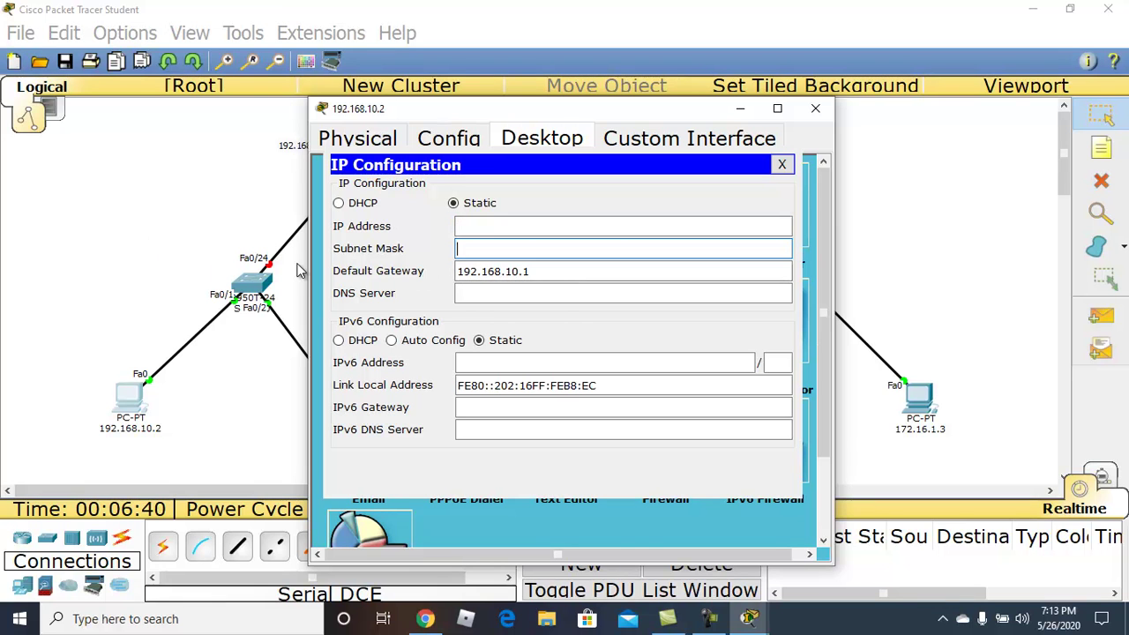
pyautogui.moveTo(560, 270); pyautogui.dragTo(287, 287)
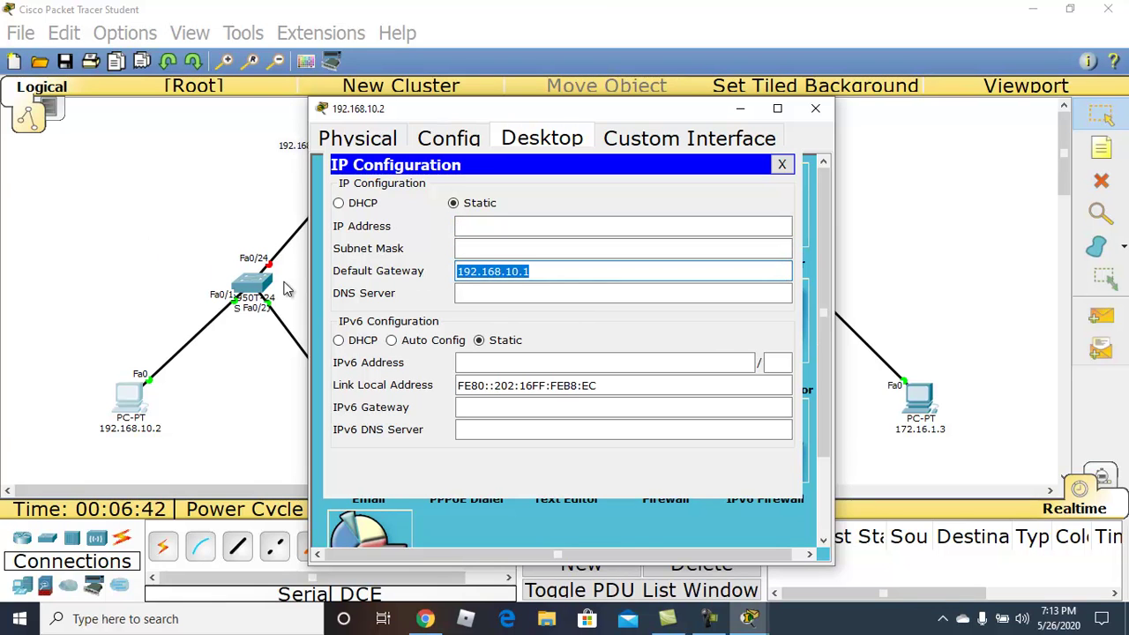
pyautogui.press('BackSpace')
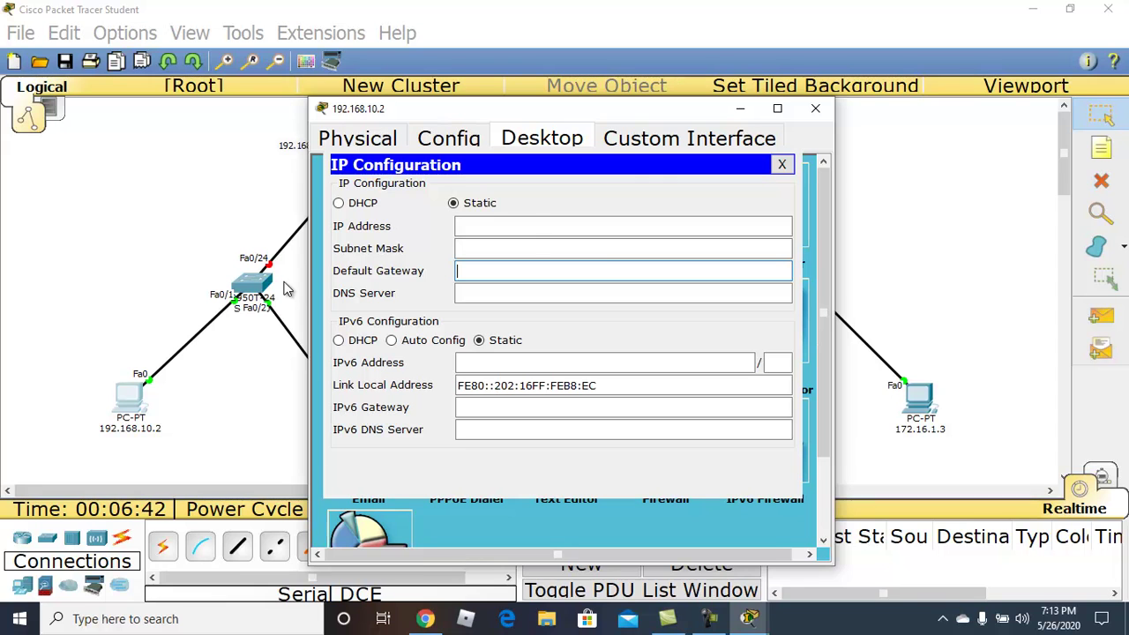
pyautogui.click(783, 165)
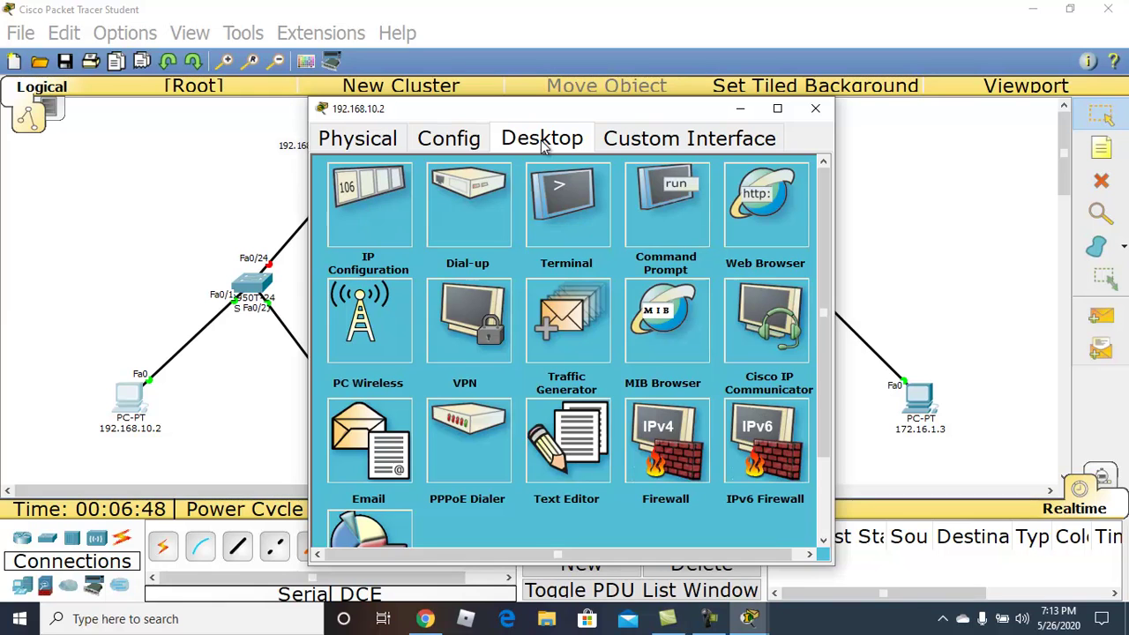
# - Widen the PC's device window and show its FastEthernet0 interface settings, with the global settings group collapsed
pyautogui.click(472, 144)
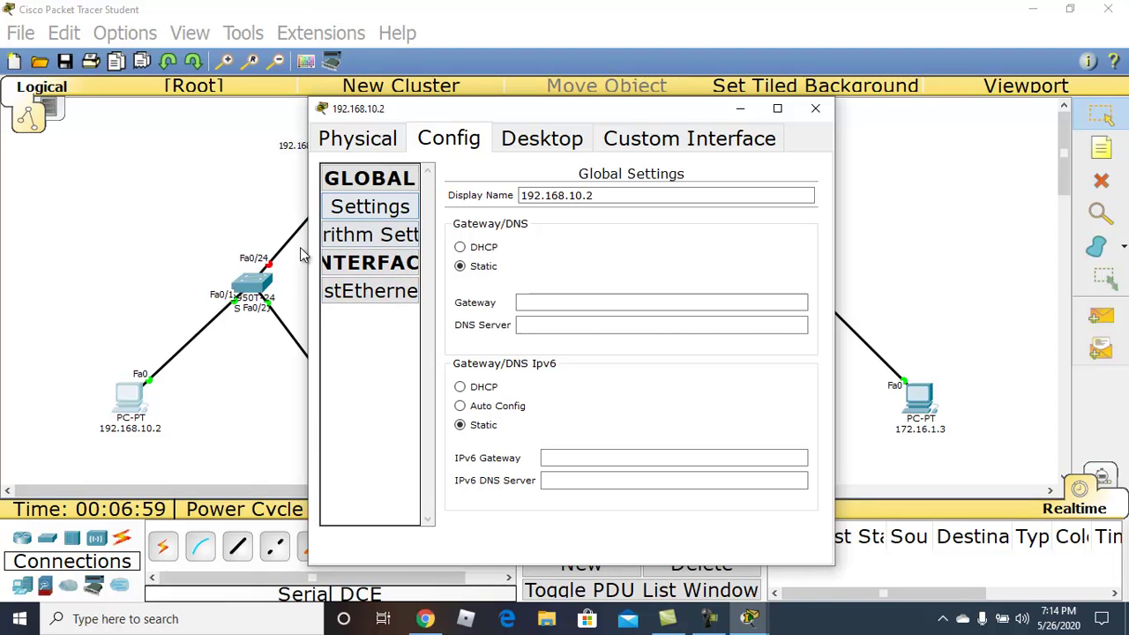
pyautogui.moveTo(308, 265); pyautogui.dragTo(130, 279)
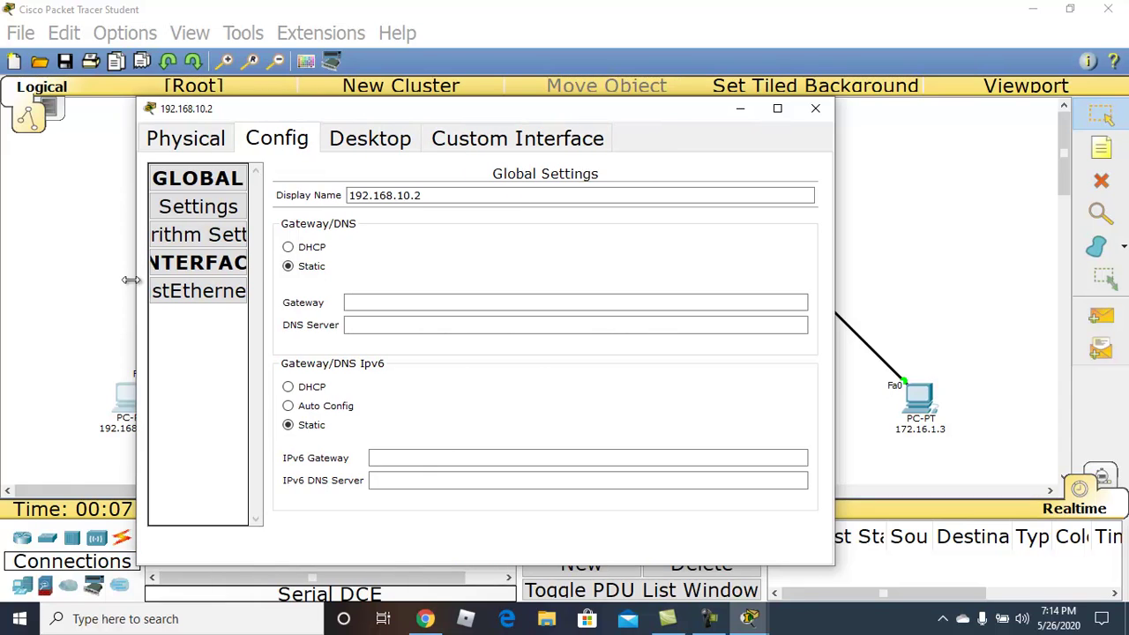
pyautogui.click(229, 294)
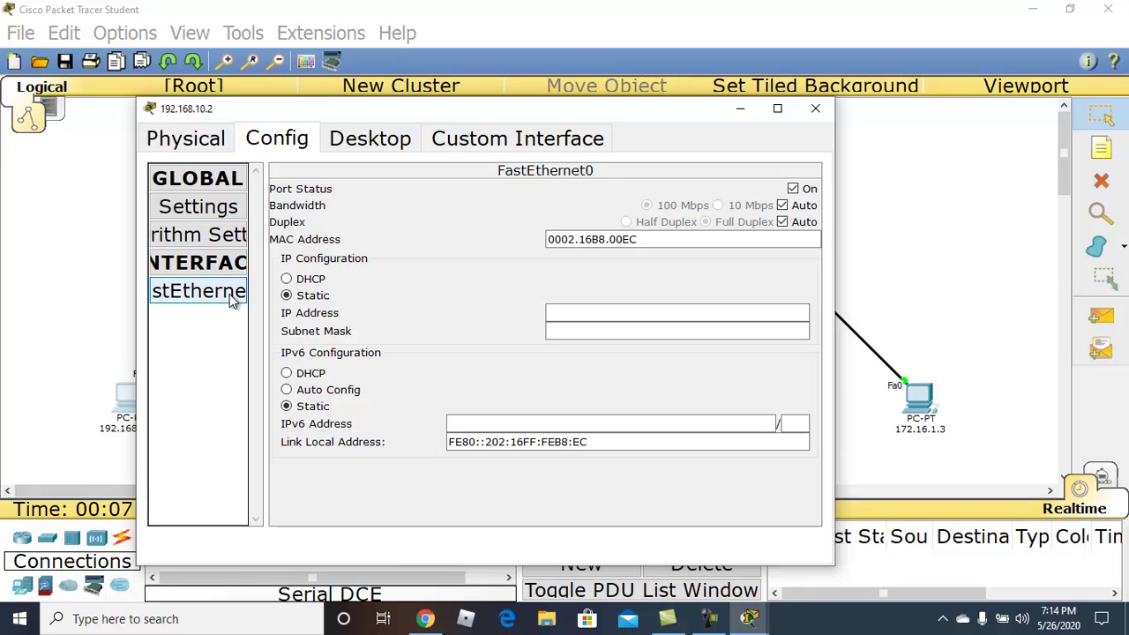
pyautogui.click(565, 315)
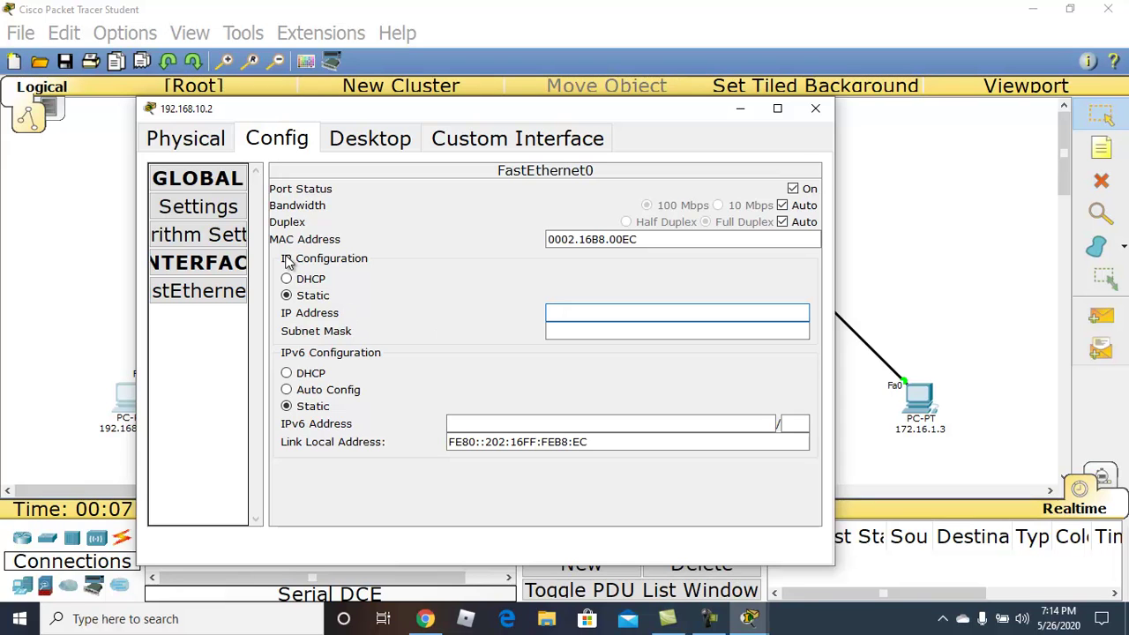
pyautogui.click(201, 180)
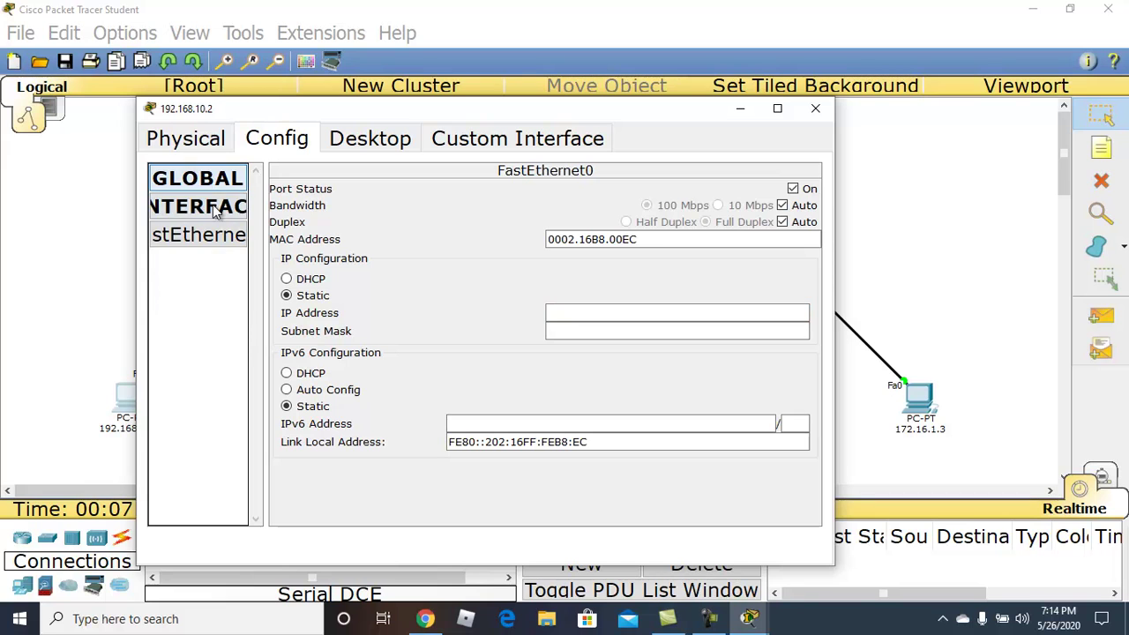
pyautogui.click(218, 209)
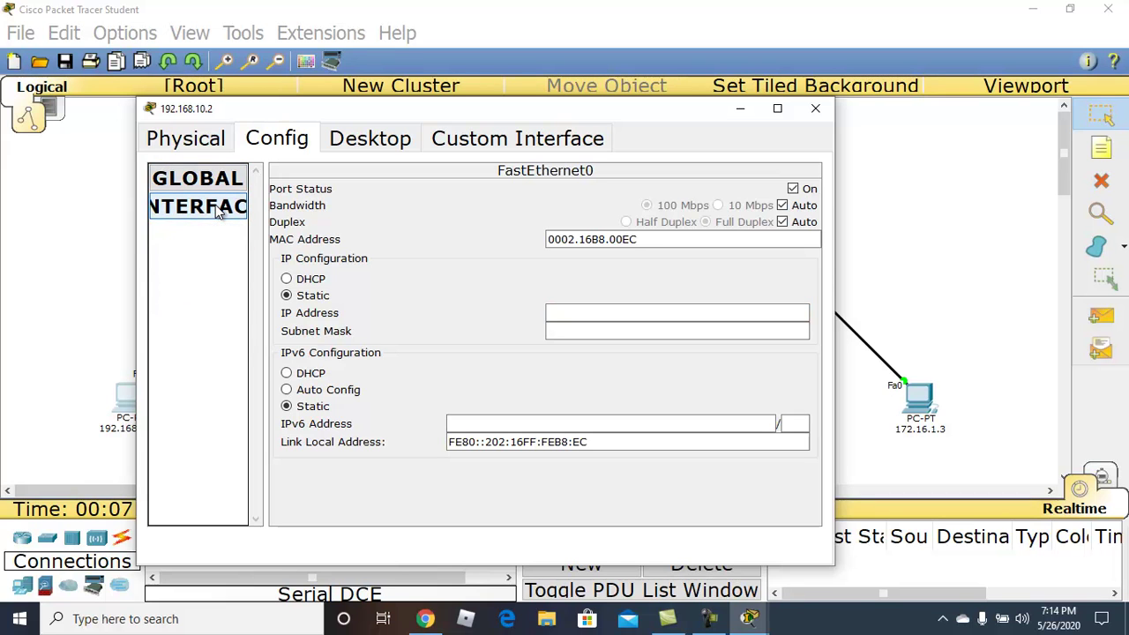
pyautogui.click(219, 209)
pyautogui.click(216, 236)
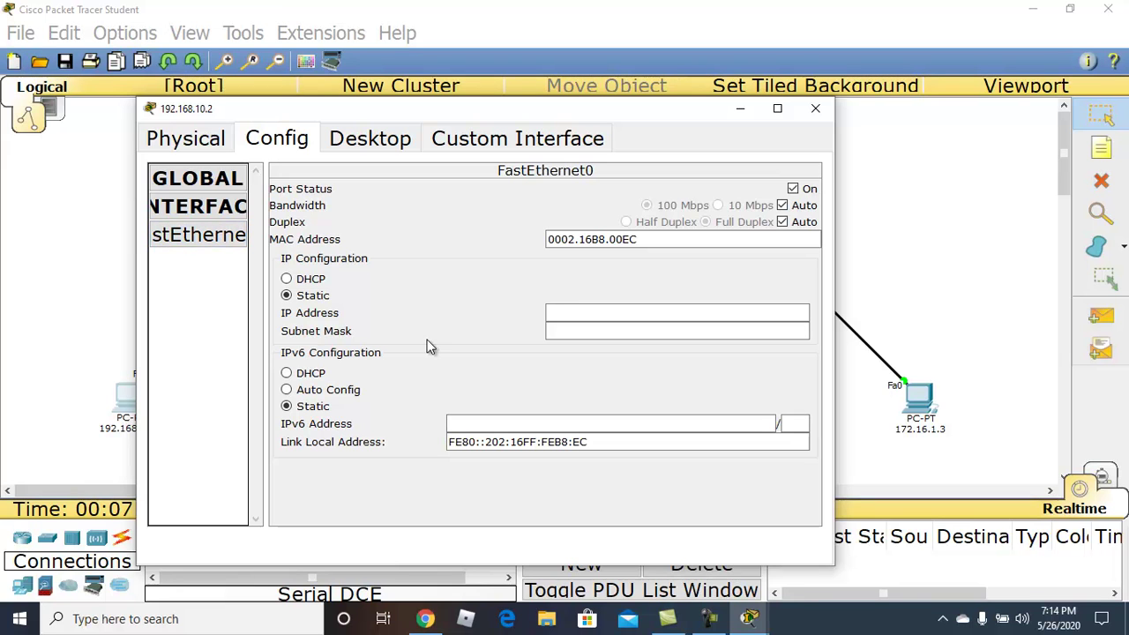
# - Set FastEthernet0 to IP address 192.168.10.2 with subnet mask 255.255.255.0, and close the device window
pyautogui.click(556, 310)
pyautogui.click(570, 310)
pyautogui.write('192.168.10.2')
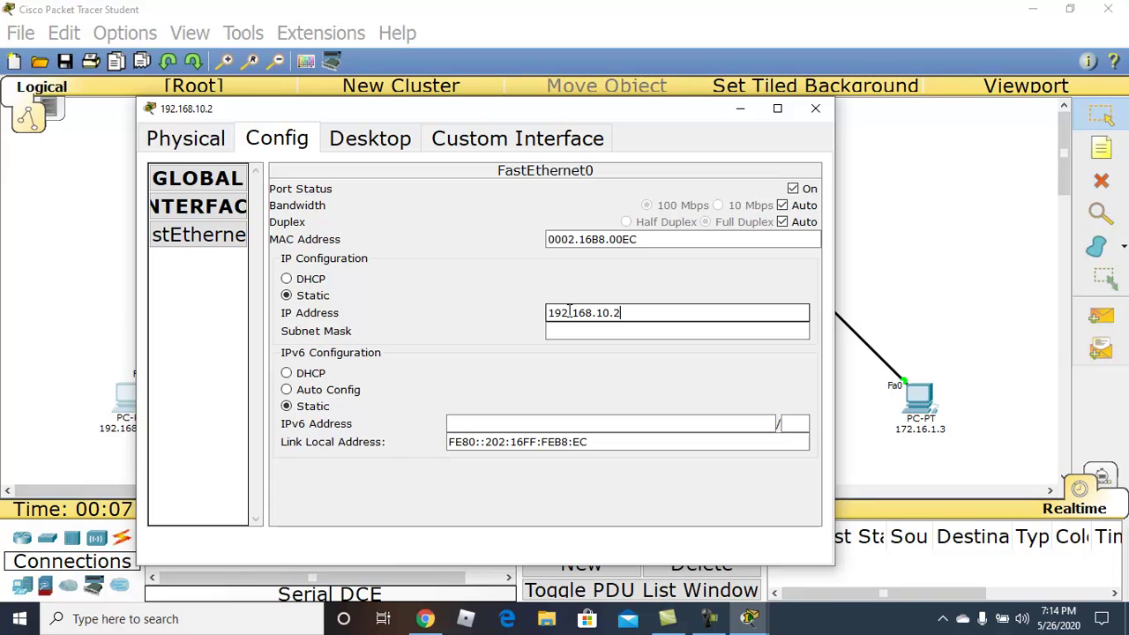
pyautogui.click(590, 326)
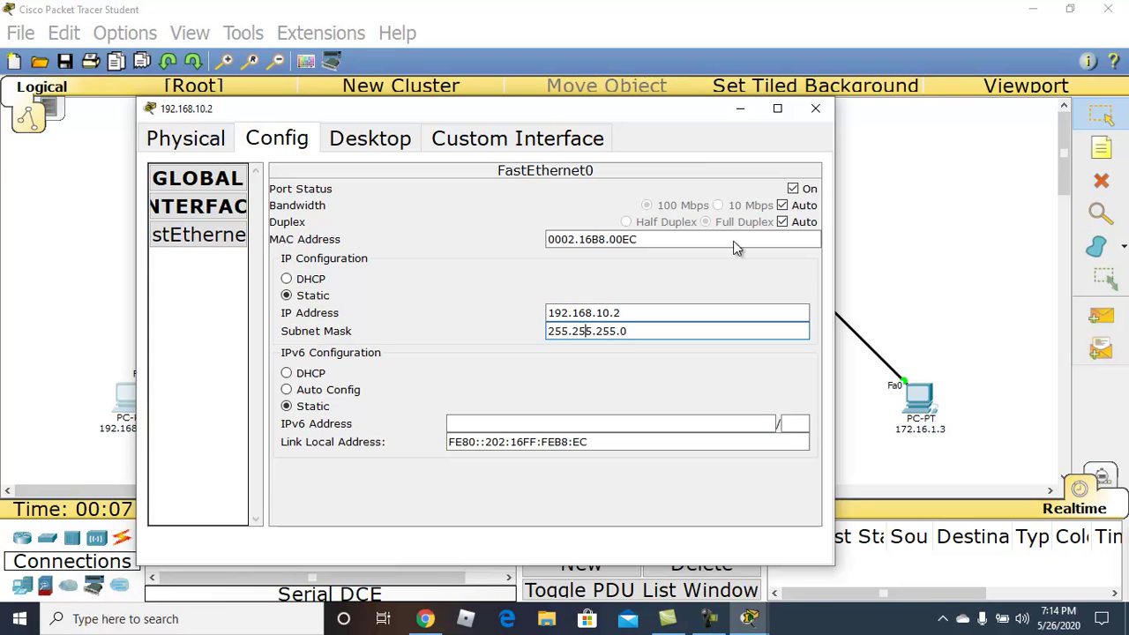
pyautogui.click(815, 111)
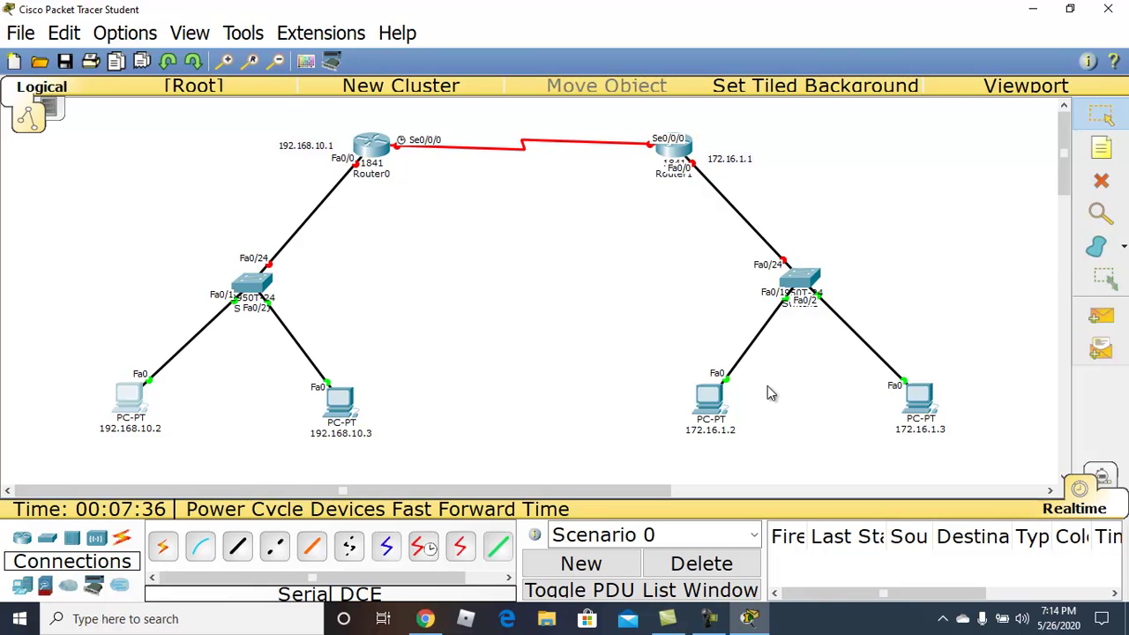
# - Set FastEthernet0 on the PC labelled 192.168.10.3 to IP address 192.168.10.3 with subnet mask 255.255.255.0, and close its window
pyautogui.click(340, 410)
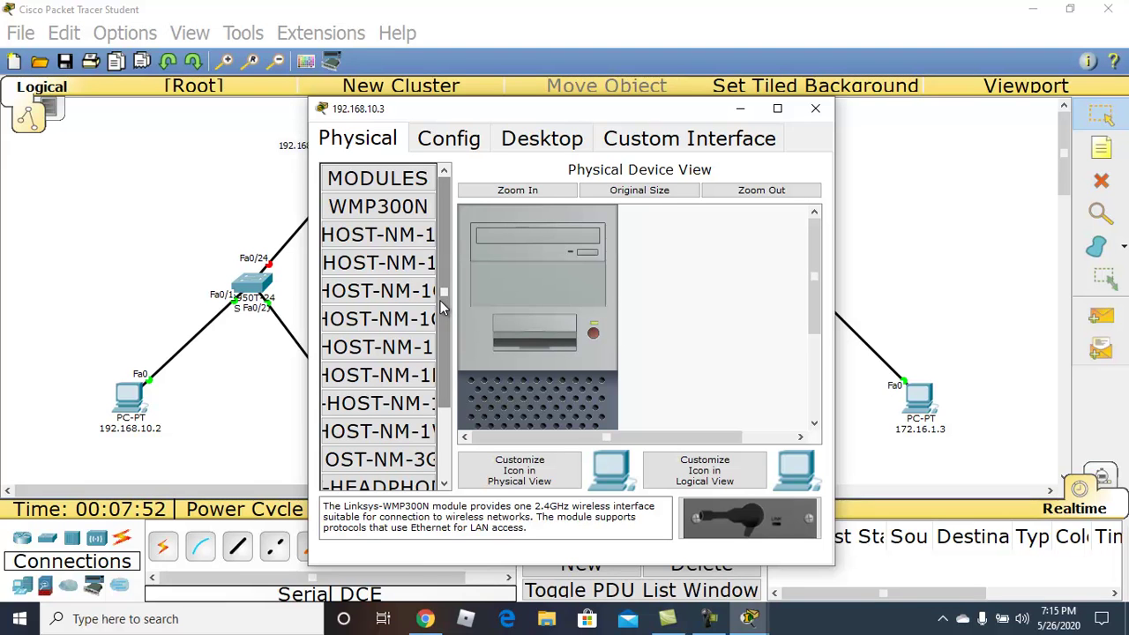
pyautogui.click(446, 146)
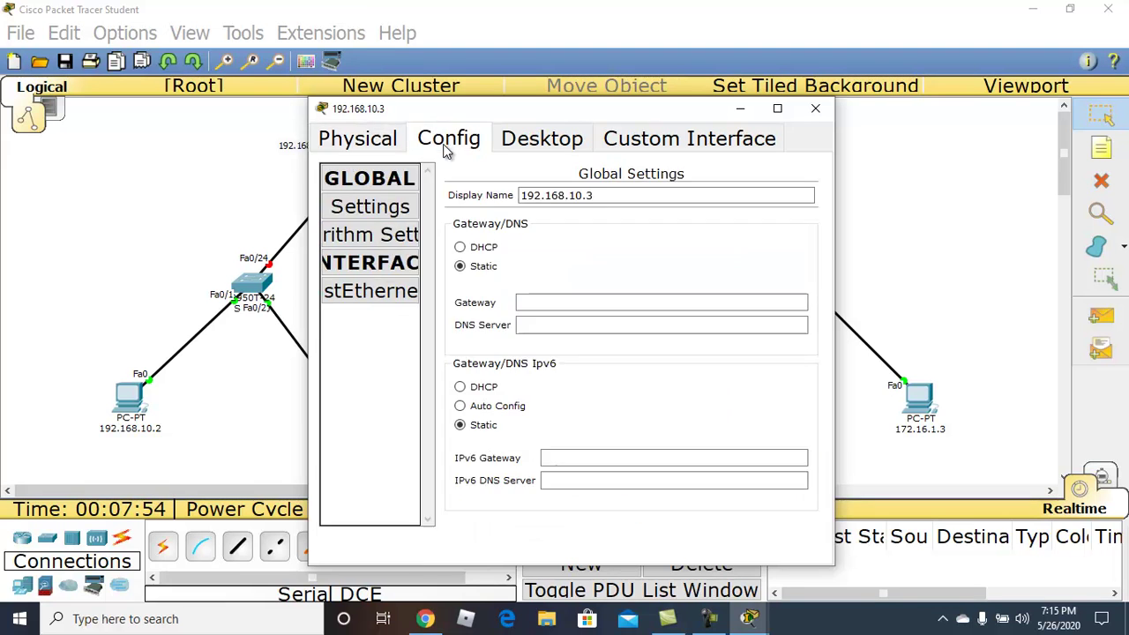
pyautogui.click(382, 292)
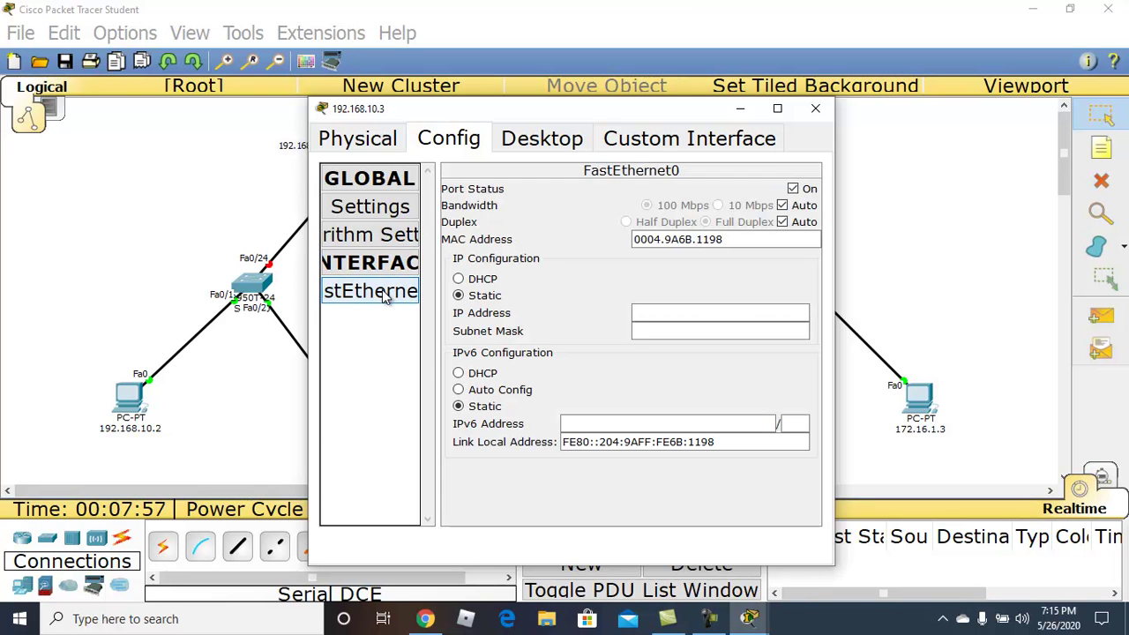
pyautogui.click(651, 309)
pyautogui.write('192.168.10.2')
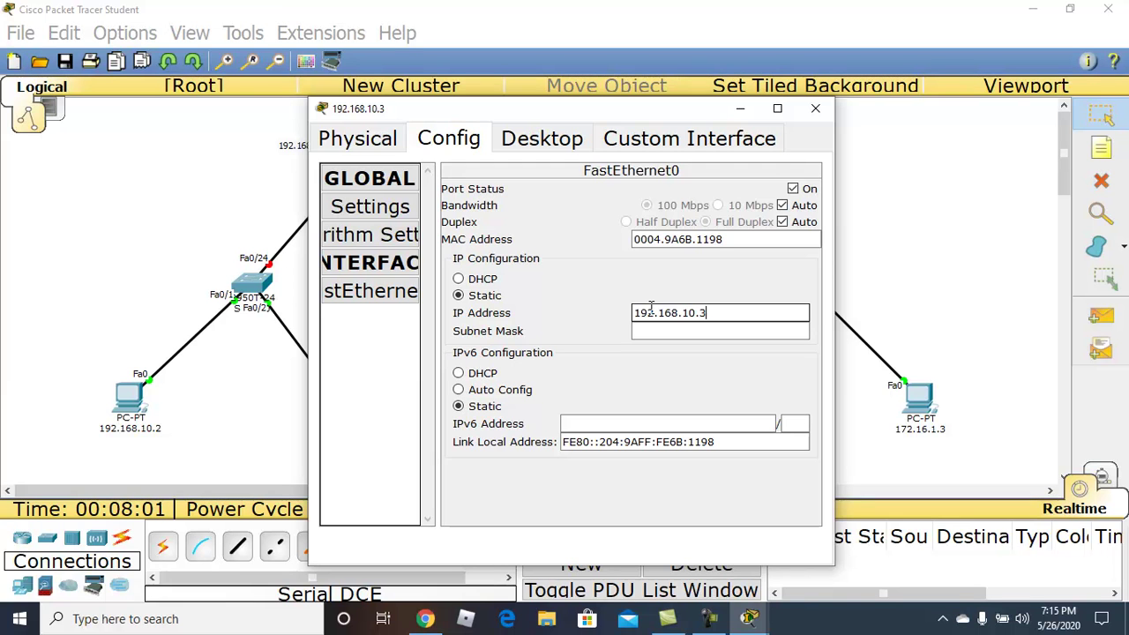
pyautogui.click(689, 333)
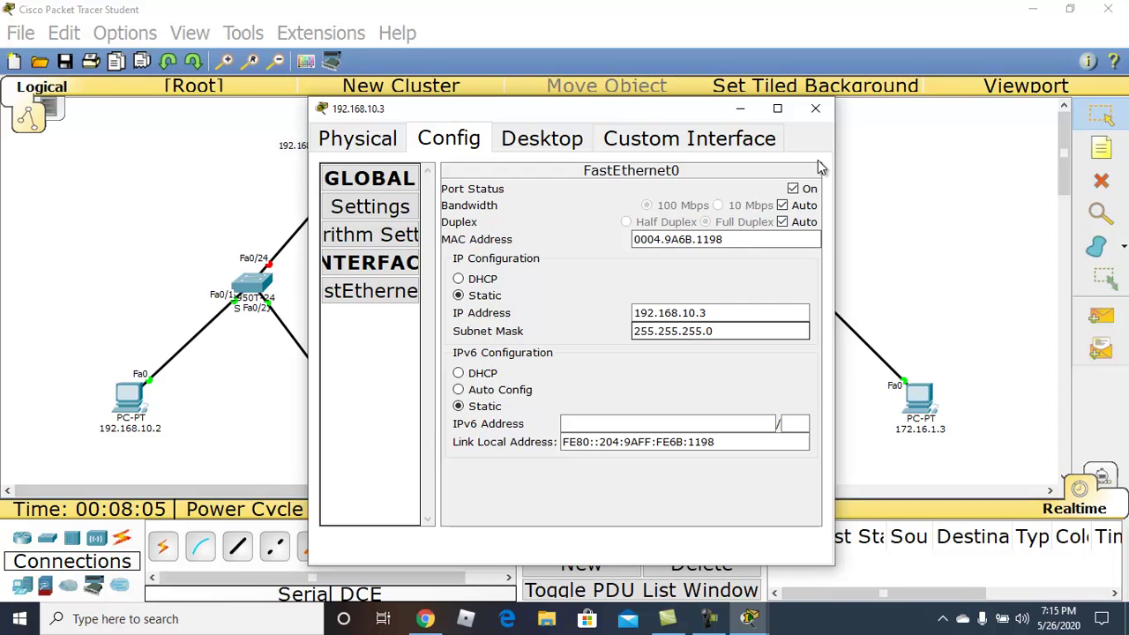
pyautogui.click(816, 108)
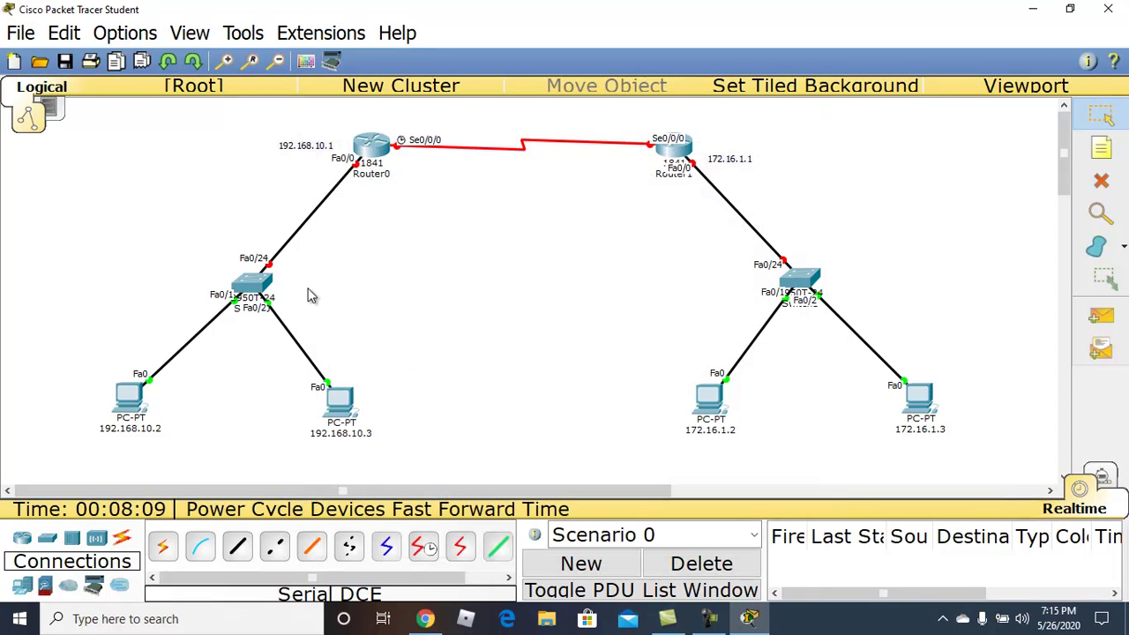
# - Set FastEthernet0/0 on Router0 to IP address 192.168.10.1 with subnet mask 255.255.255.0, and turn its port status on
pyautogui.click(371, 150)
pyautogui.click(467, 144)
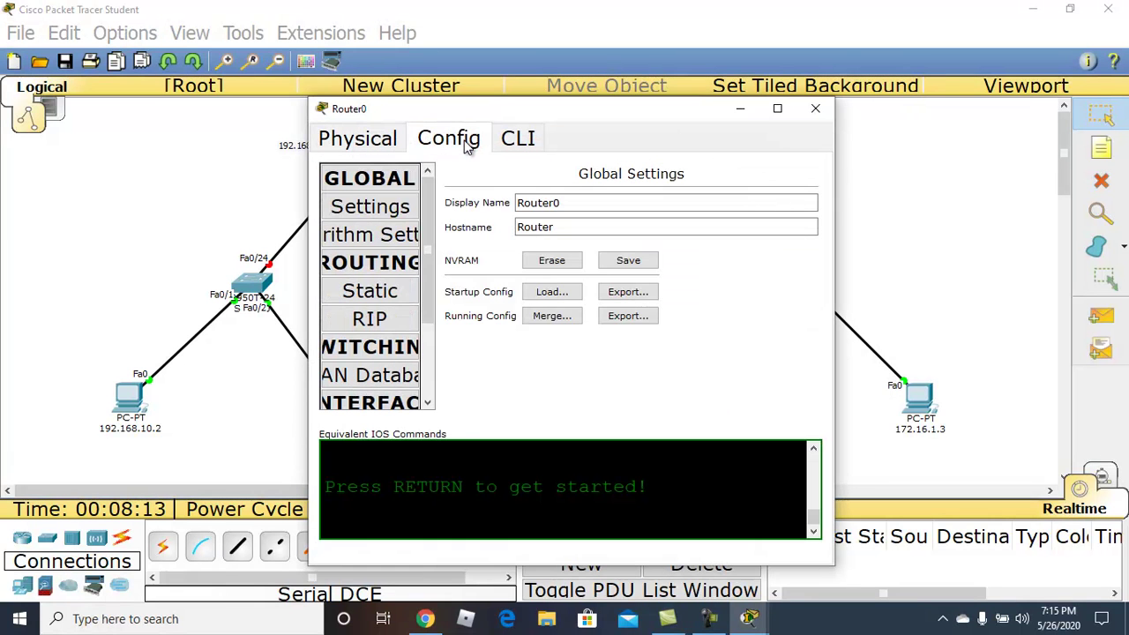
pyautogui.moveTo(425, 215); pyautogui.dragTo(434, 291)
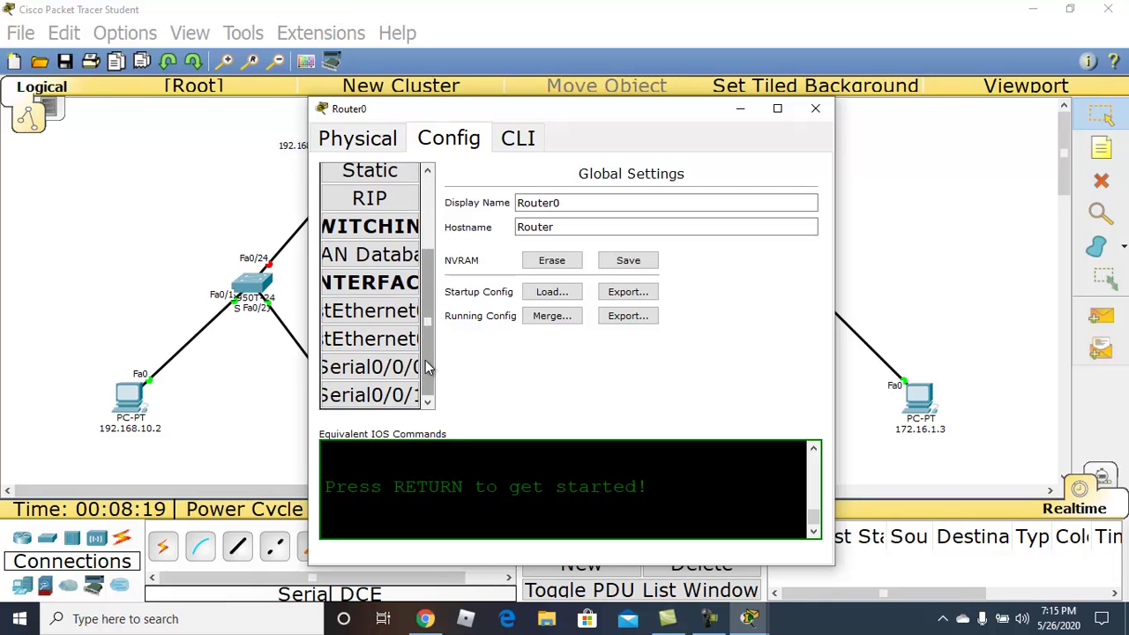
pyautogui.click(380, 317)
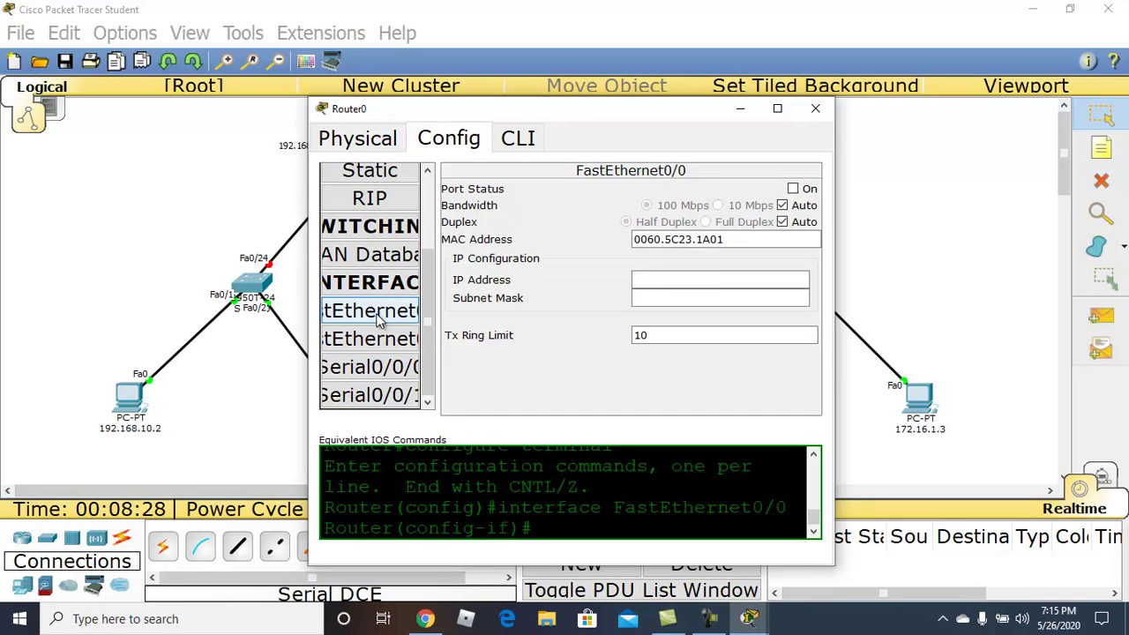
pyautogui.click(649, 279)
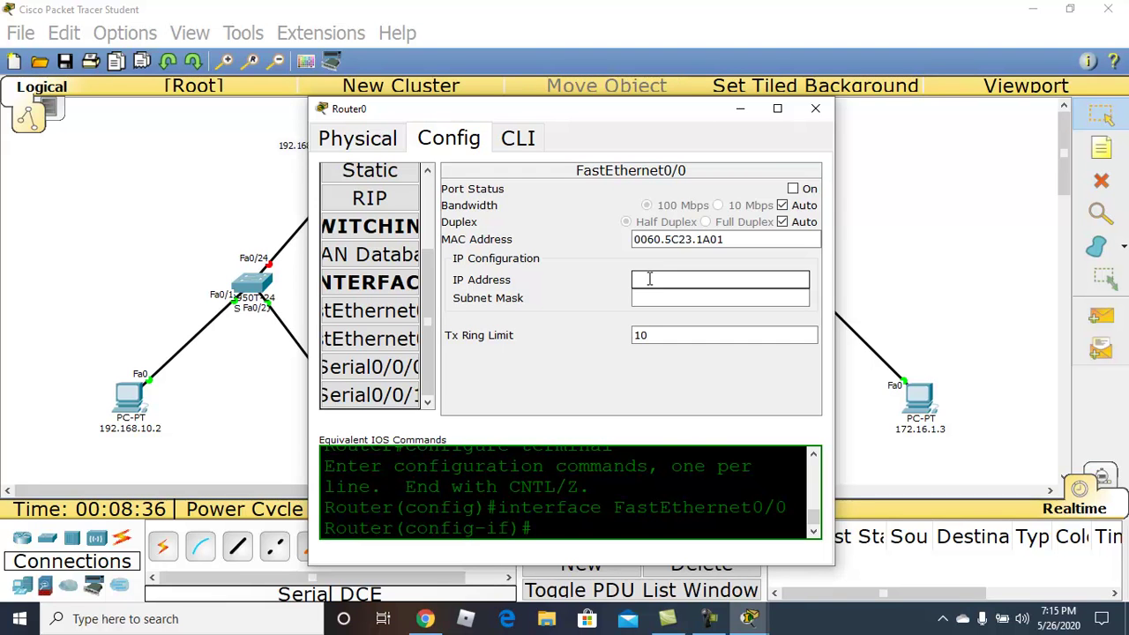
pyautogui.moveTo(537, 113); pyautogui.dragTo(590, 108)
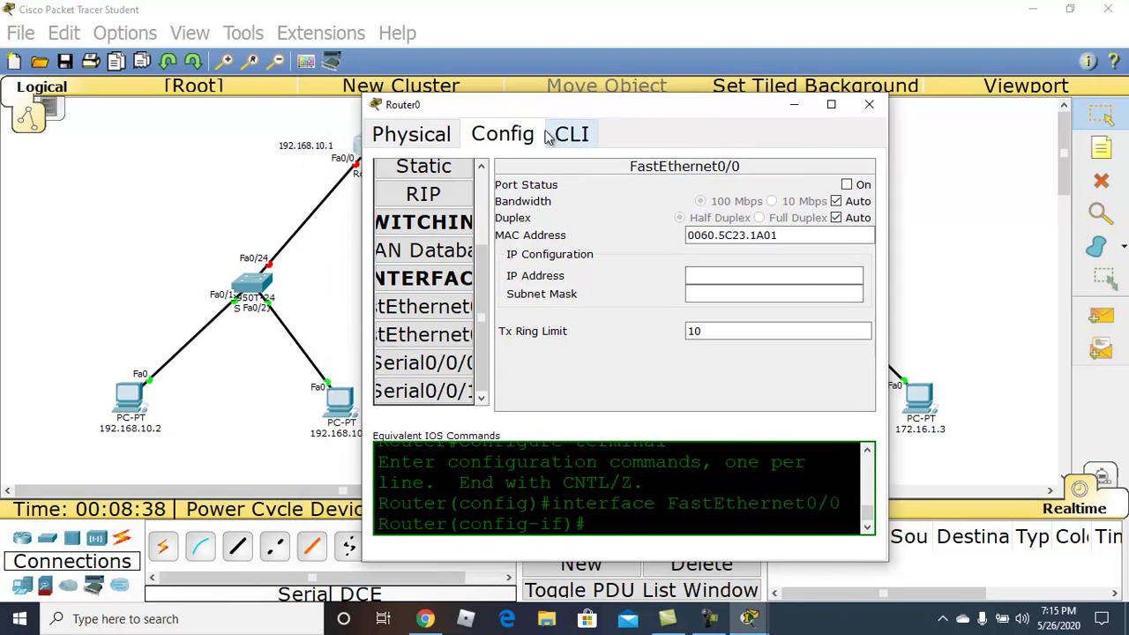
pyautogui.click(714, 276)
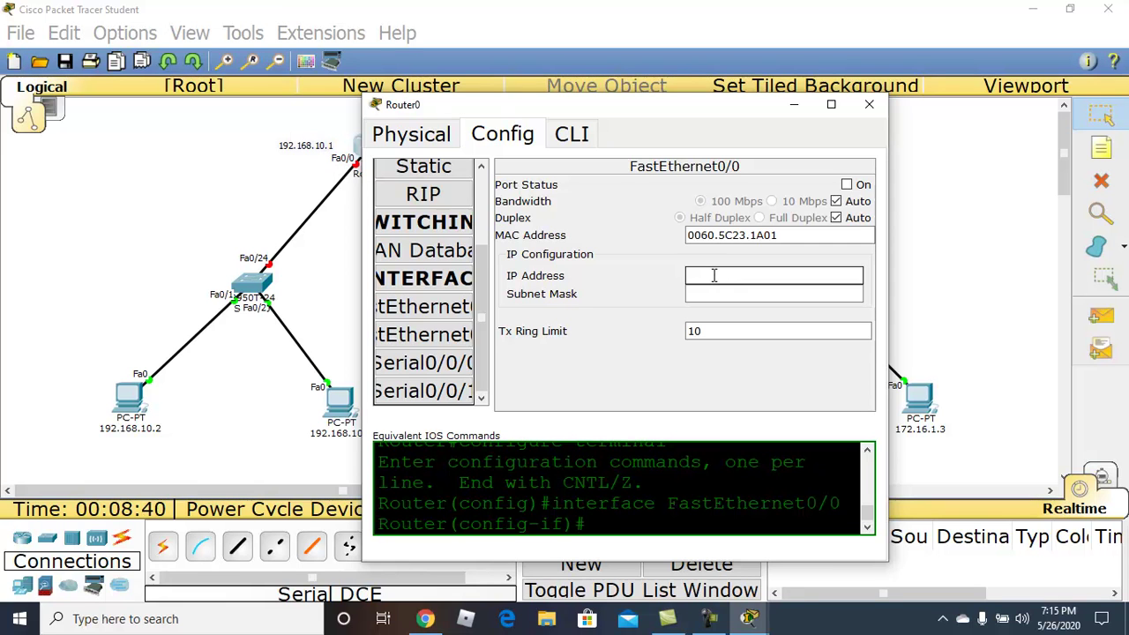
pyautogui.write('192.168.10.2')
pyautogui.click(722, 294)
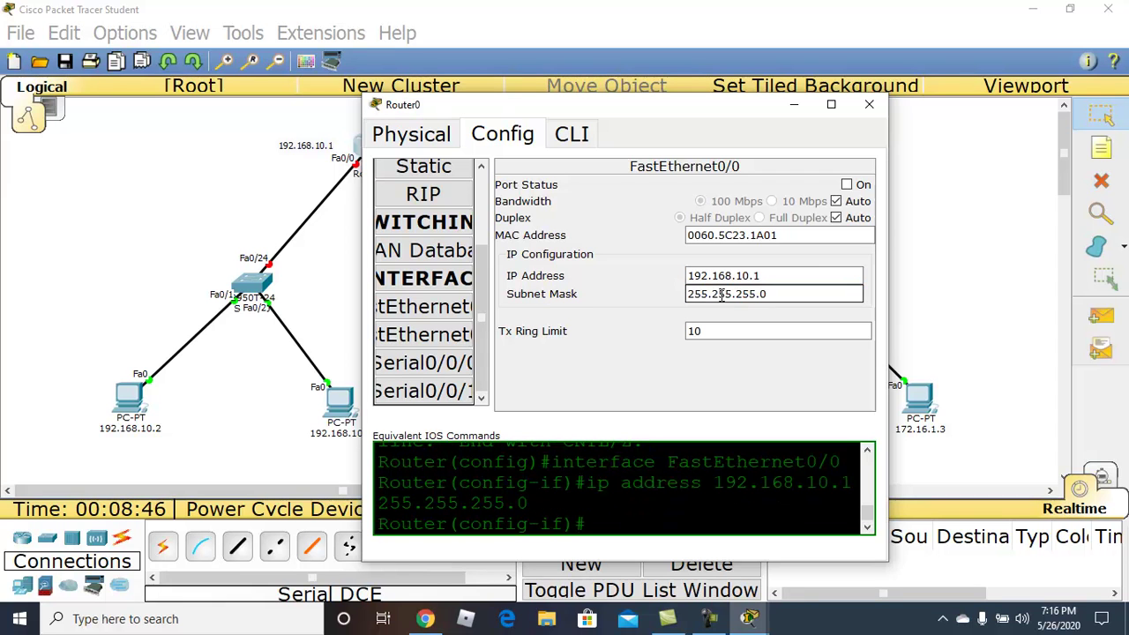
pyautogui.click(847, 185)
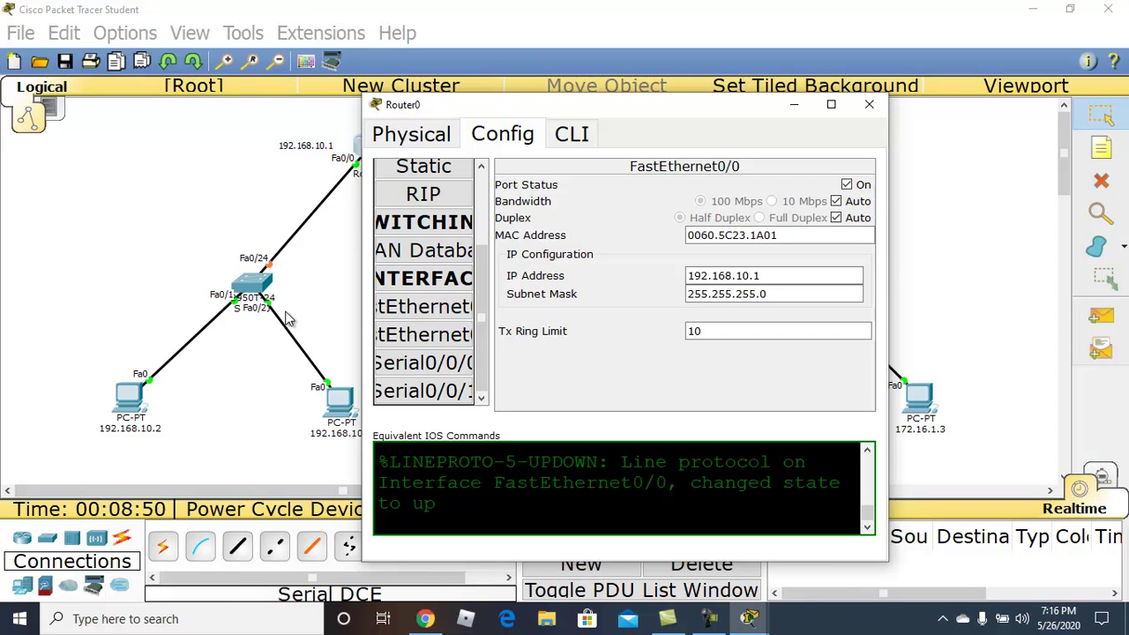
# - Nudge the PC labelled 192.168.10.3 slightly downward, and bring Router0's FastEthernet0/0 settings back to the front
pyautogui.click(337, 397)
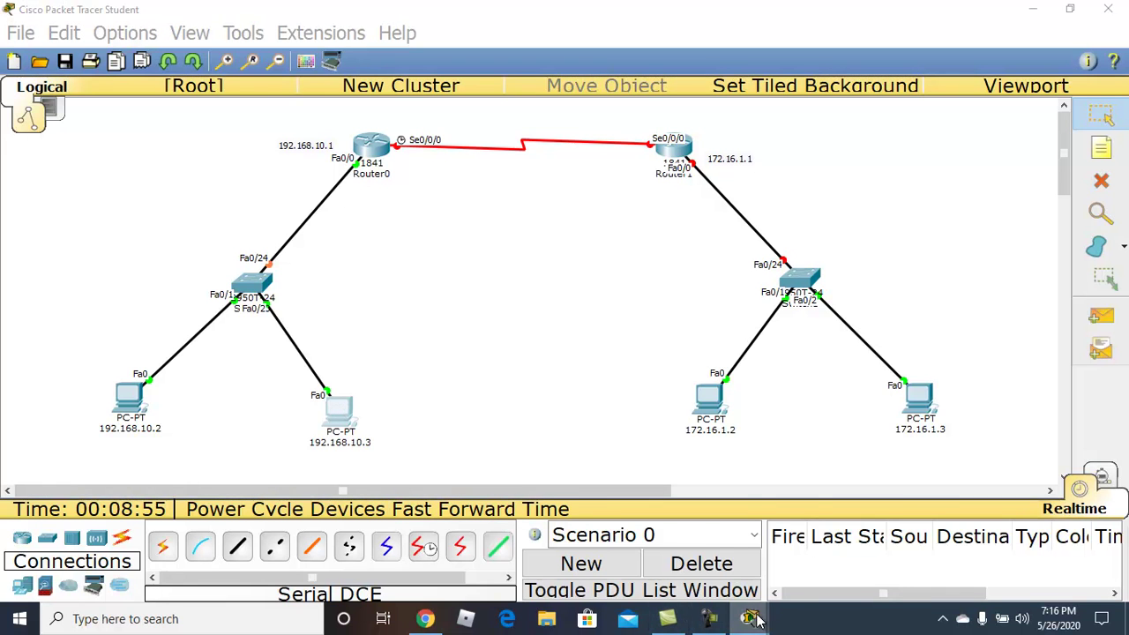
pyautogui.moveTo(759, 622)
pyautogui.click(821, 562)
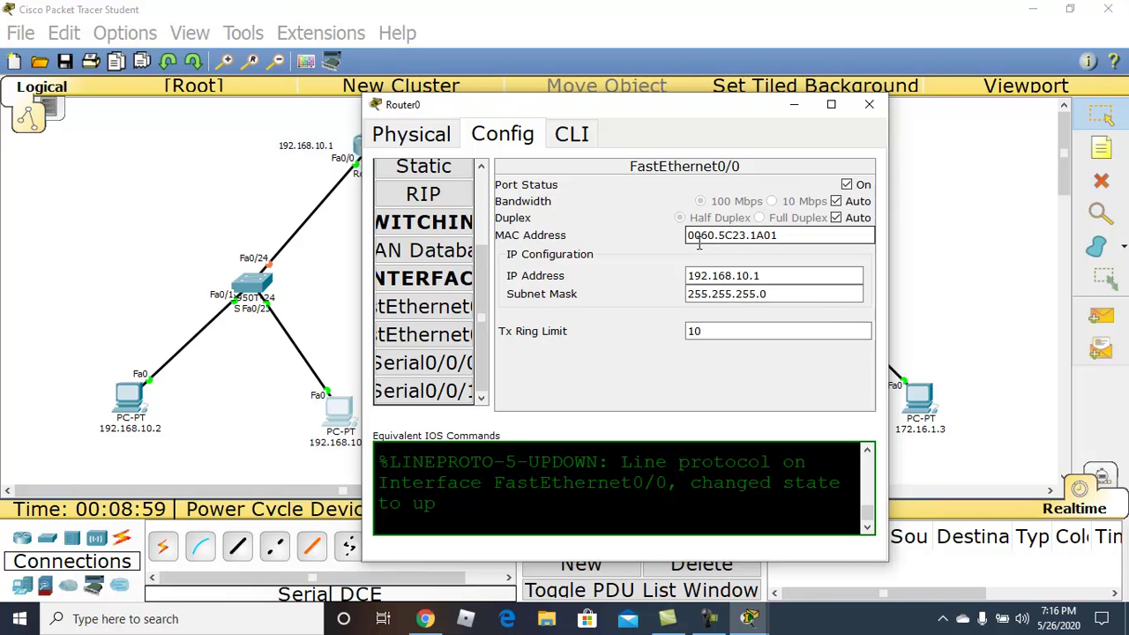
pyautogui.click(847, 185)
pyautogui.click(847, 186)
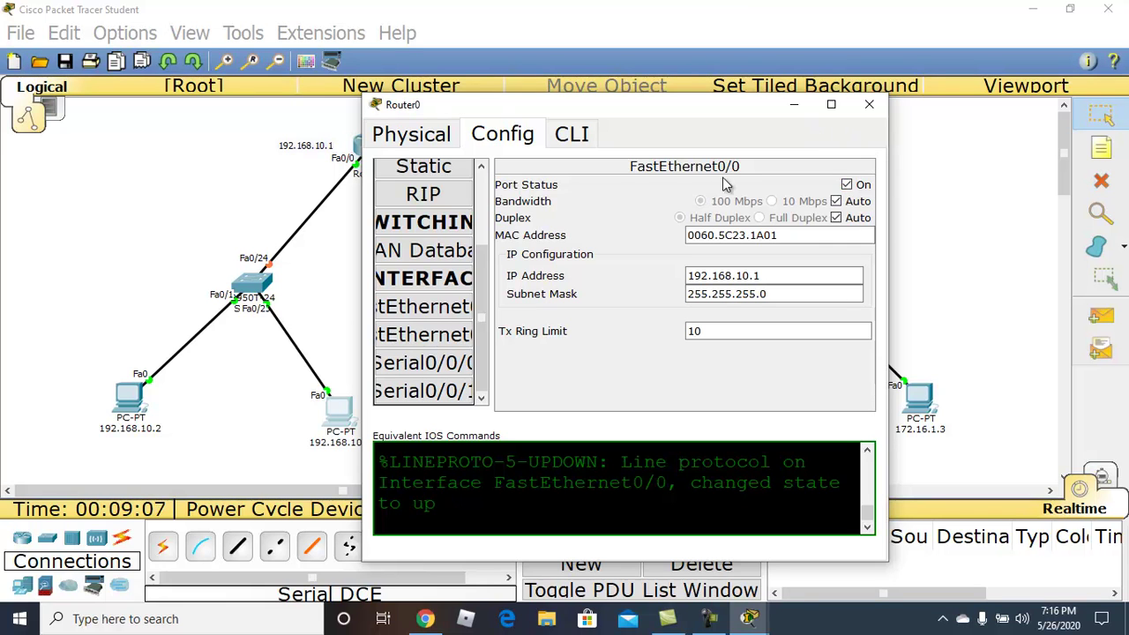
# - Change Router0's display name to R1, save its configuration to NVRAM, and close the device window
pyautogui.moveTo(480, 252); pyautogui.dragTo(474, 165)
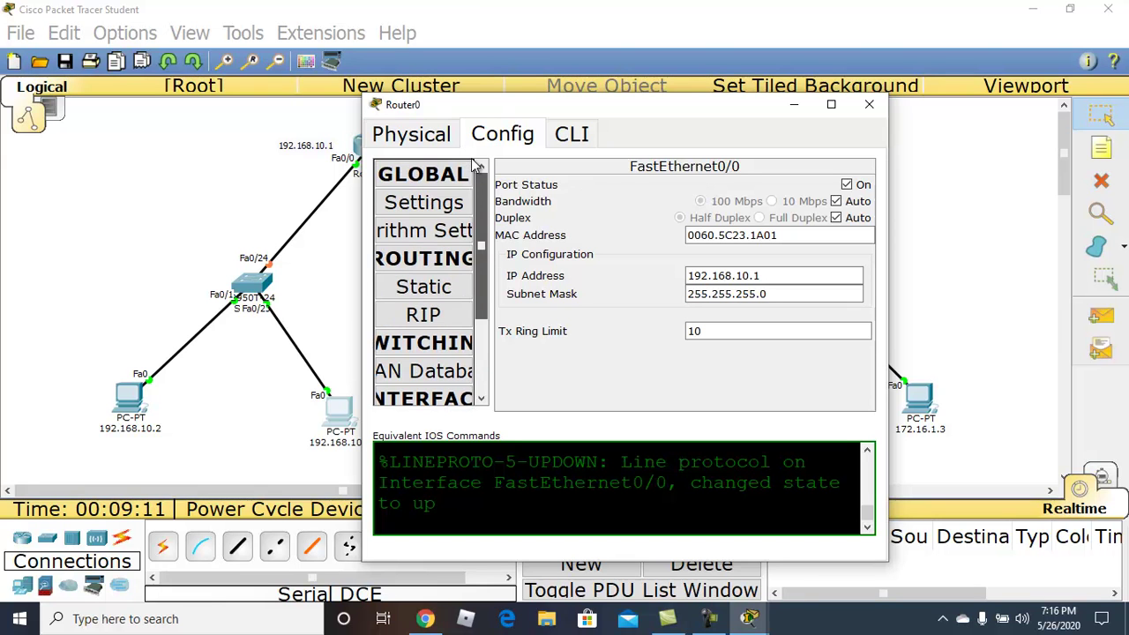
pyautogui.click(439, 203)
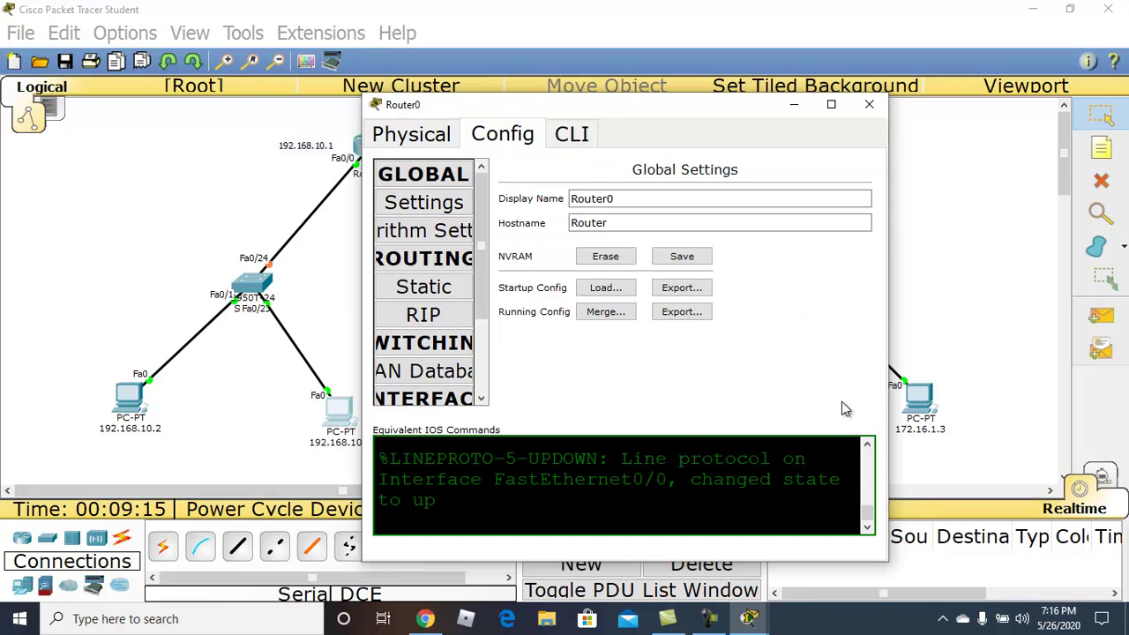
pyautogui.click(622, 199)
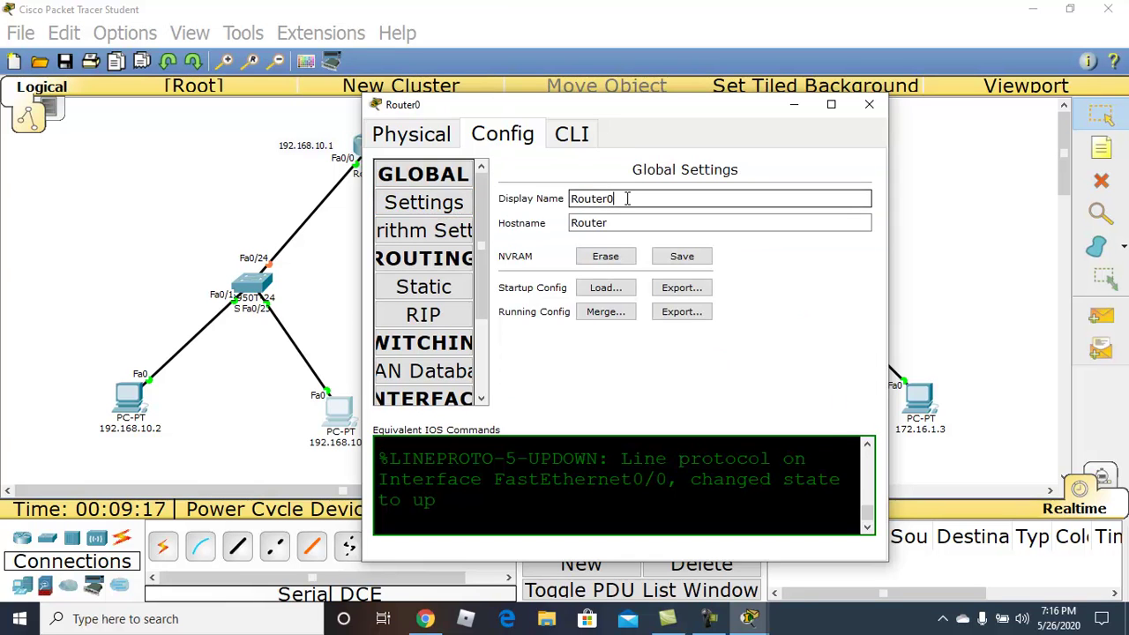
pyautogui.moveTo(627, 199); pyautogui.dragTo(551, 210)
pyautogui.write('R1')
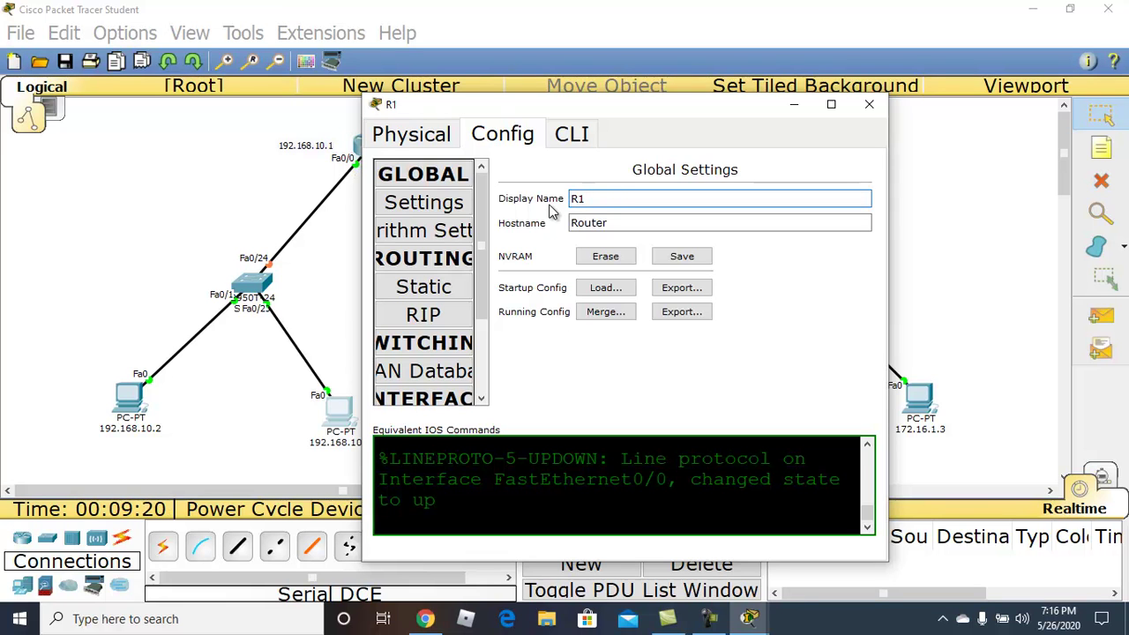
pyautogui.click(791, 275)
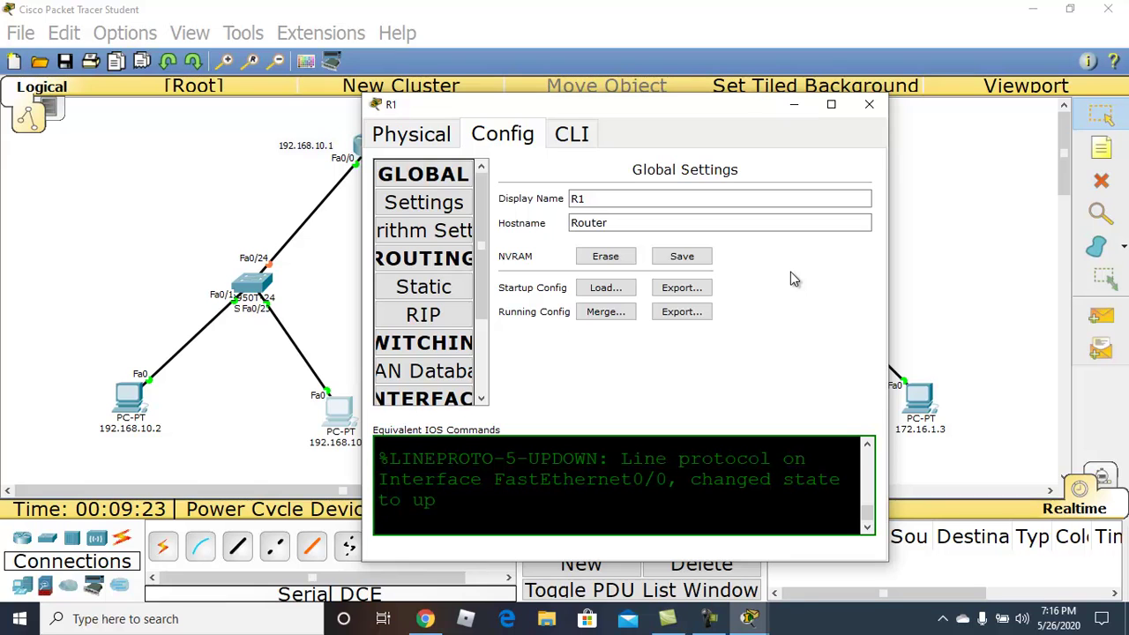
pyautogui.click(688, 262)
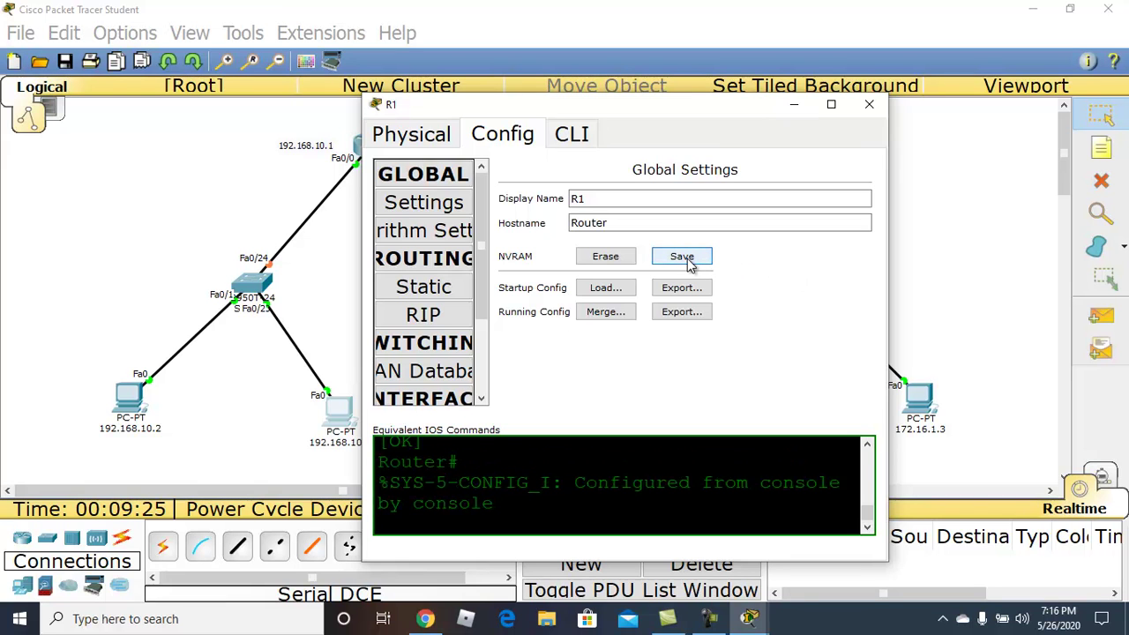
pyautogui.click(869, 104)
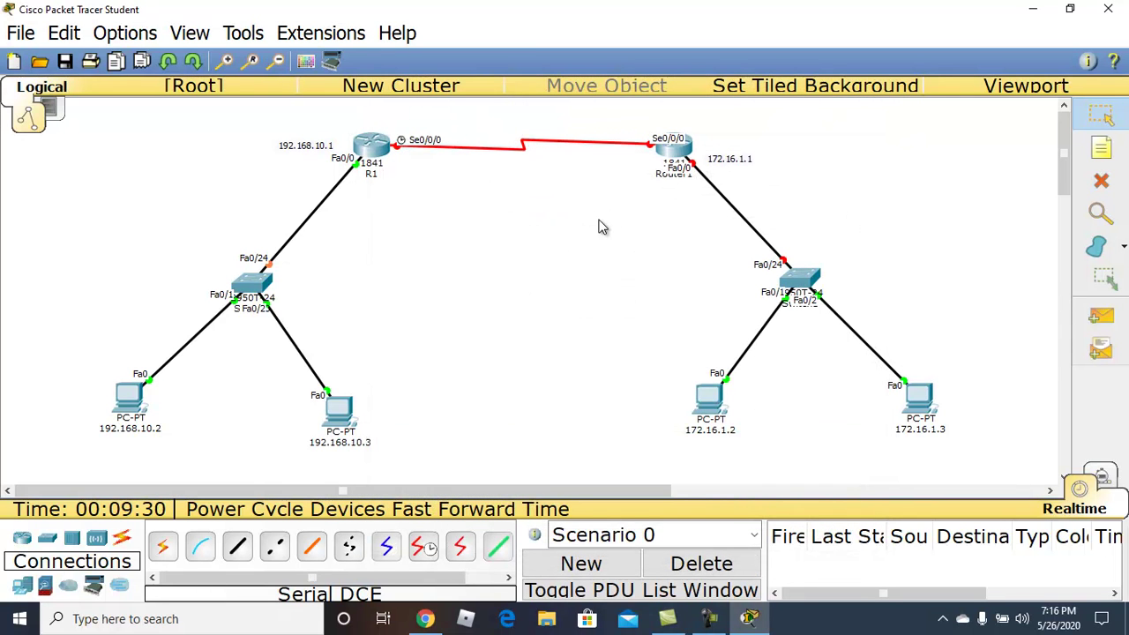
# - Fast forward the network time, test with a simple PDU from PC 192.168.10.2 to PC 192.168.10.3, and delete the scenario's PDU
pyautogui.click(538, 517)
pyautogui.click(1101, 315)
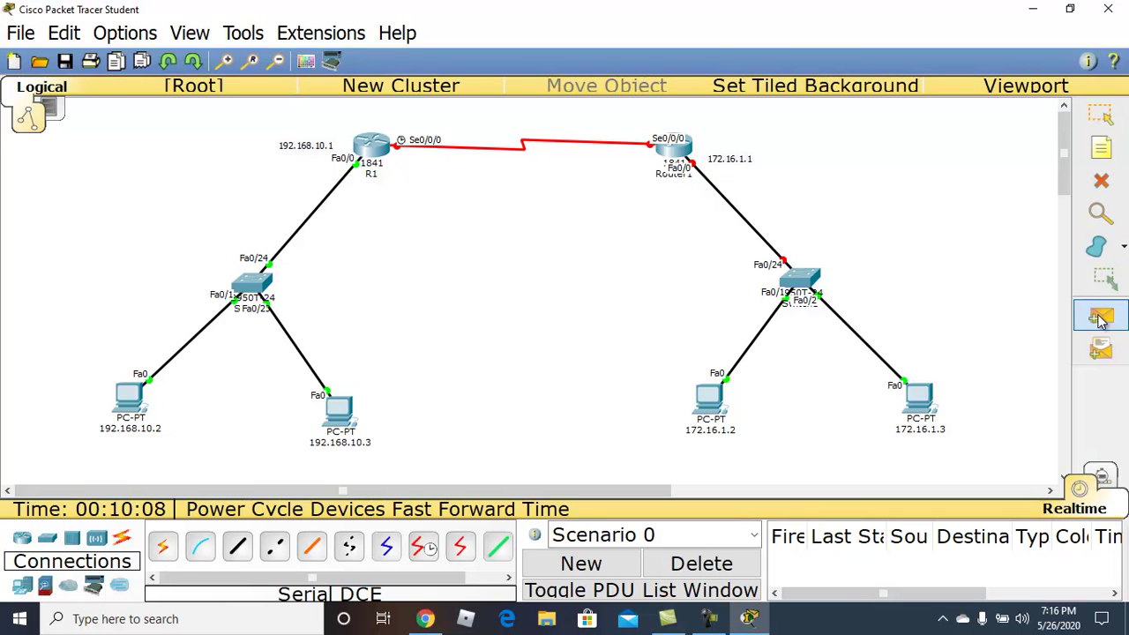
pyautogui.click(132, 399)
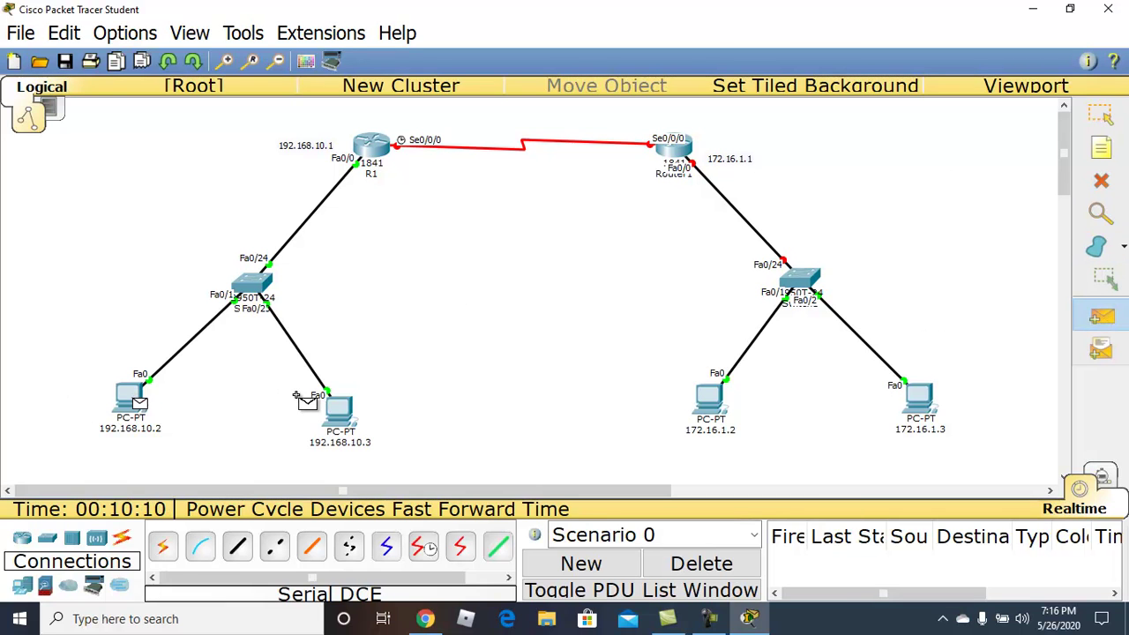
pyautogui.click(342, 408)
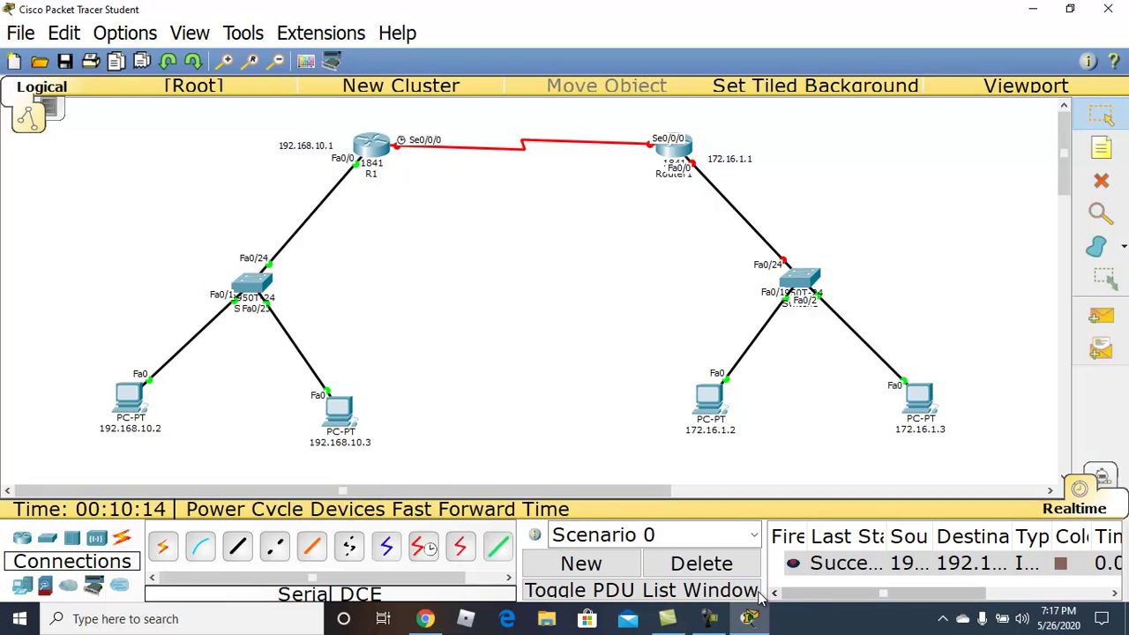
pyautogui.click(705, 564)
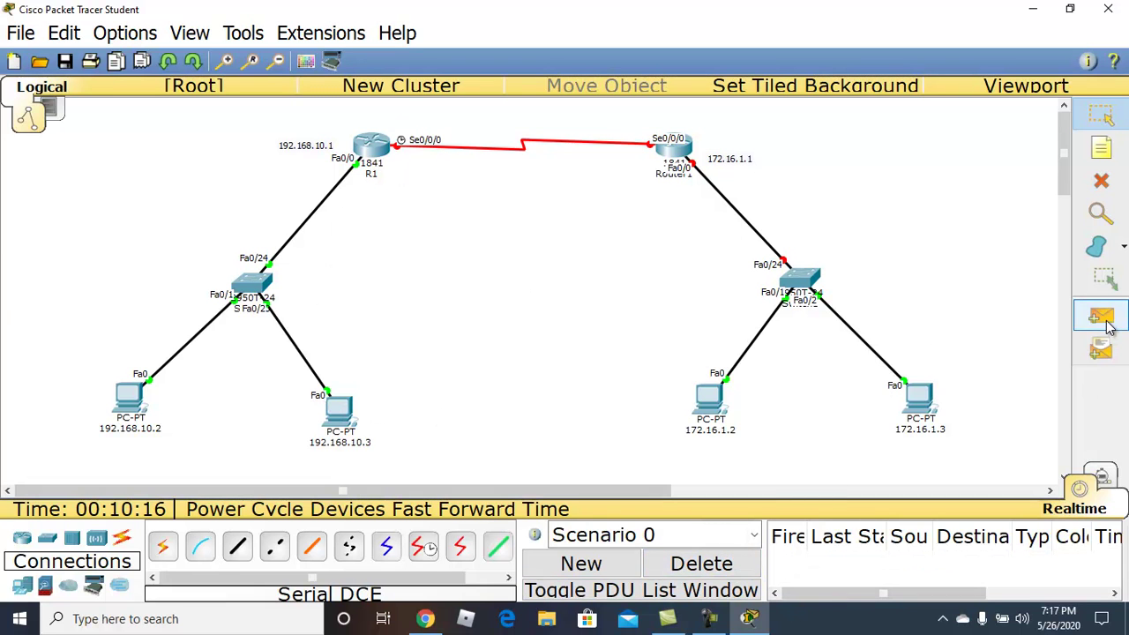
# - Send a simple PDU from the PC labelled 192.168.10.2 to router R1
pyautogui.click(1102, 317)
pyautogui.click(137, 399)
pyautogui.click(374, 151)
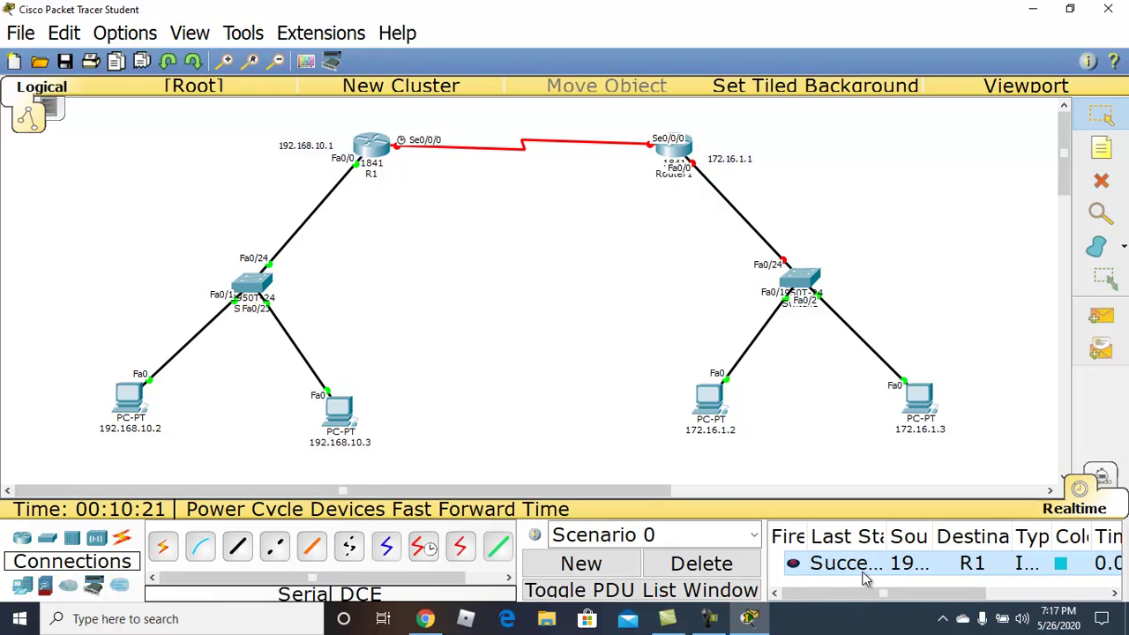
# - Trace the PDU between PC 192.168.10.2 and R1 in simulation mode, return to realtime mode, and delete the scenario's PDU
pyautogui.click(1104, 476)
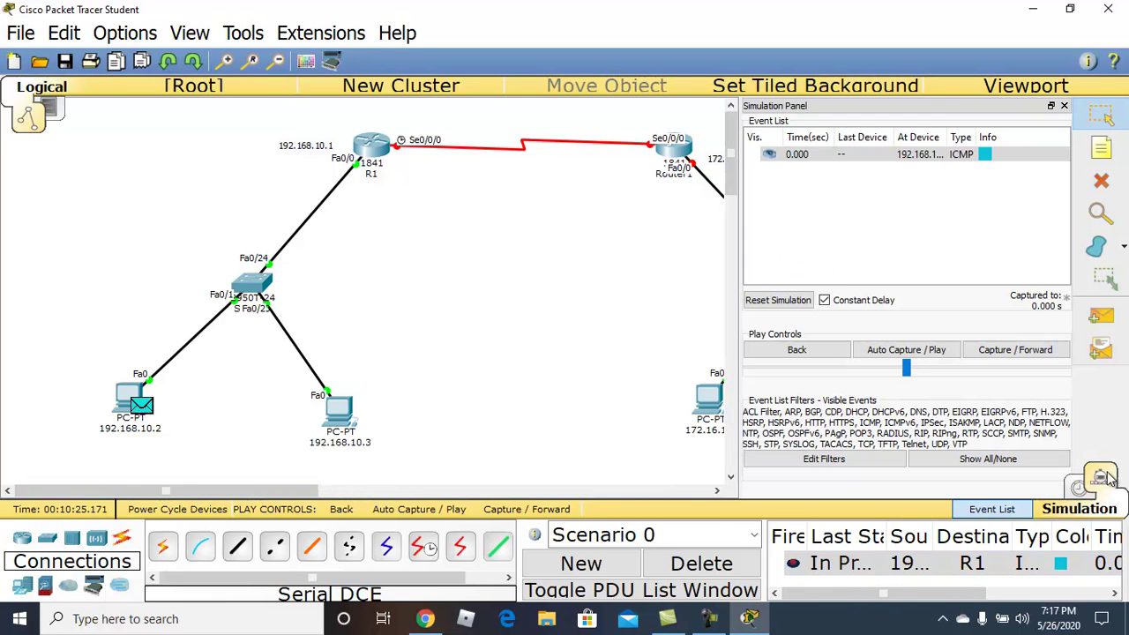
pyautogui.click(1003, 353)
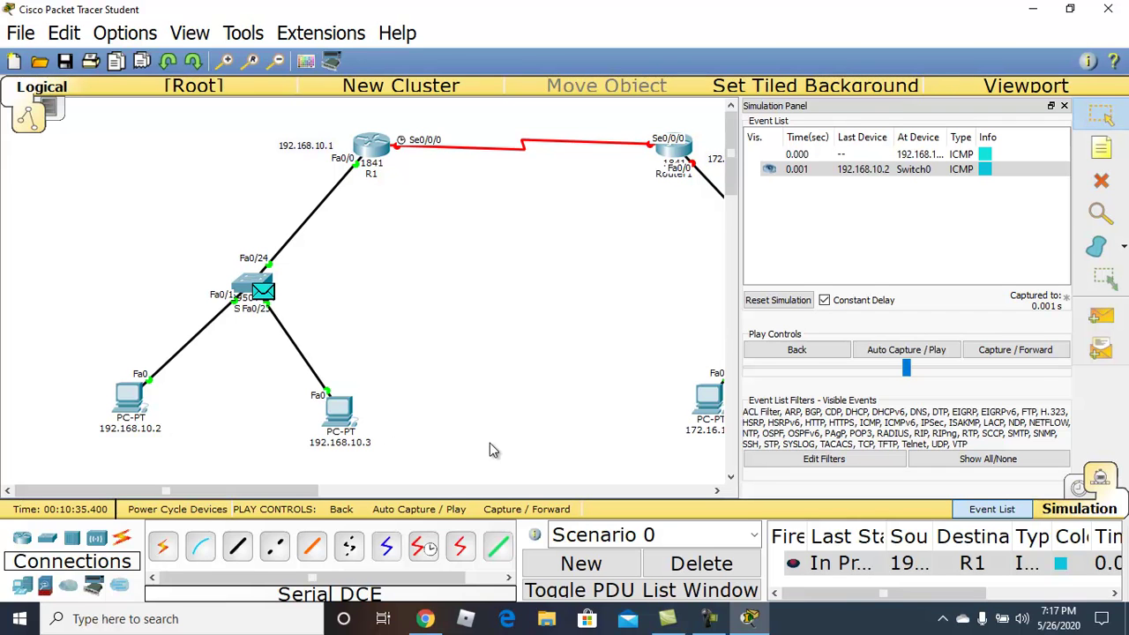
pyautogui.click(1009, 365)
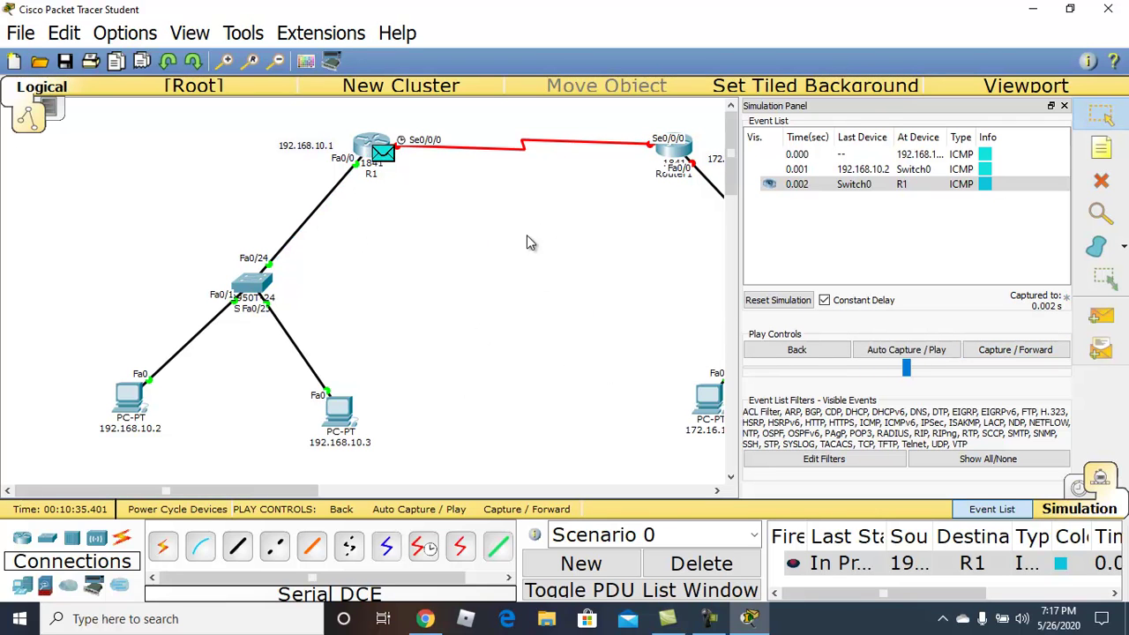
pyautogui.click(916, 353)
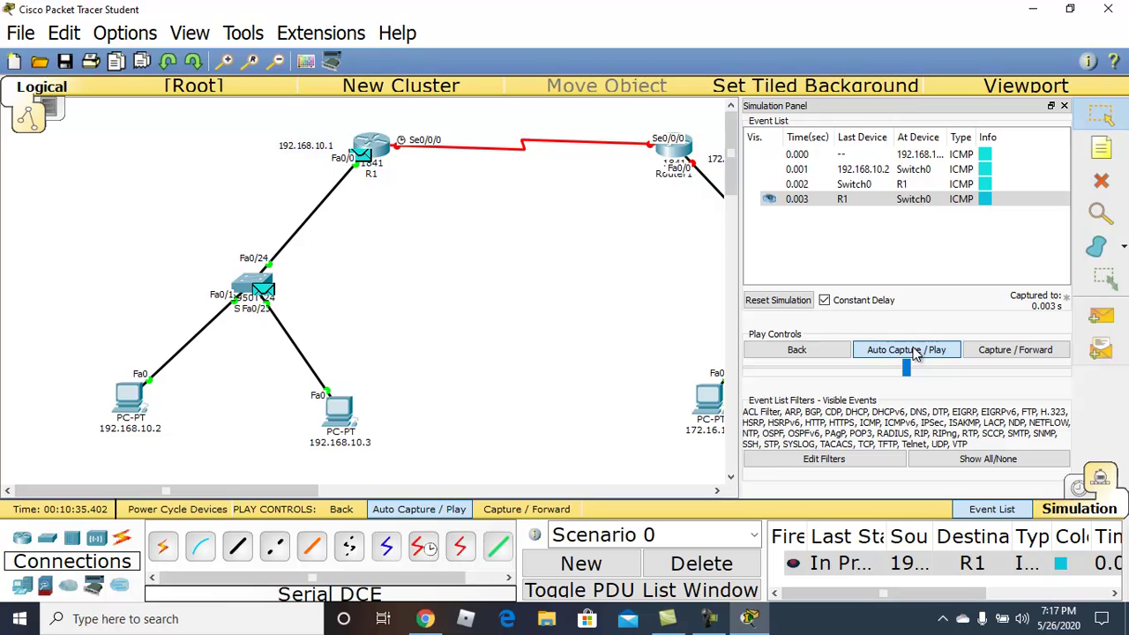
pyautogui.click(916, 353)
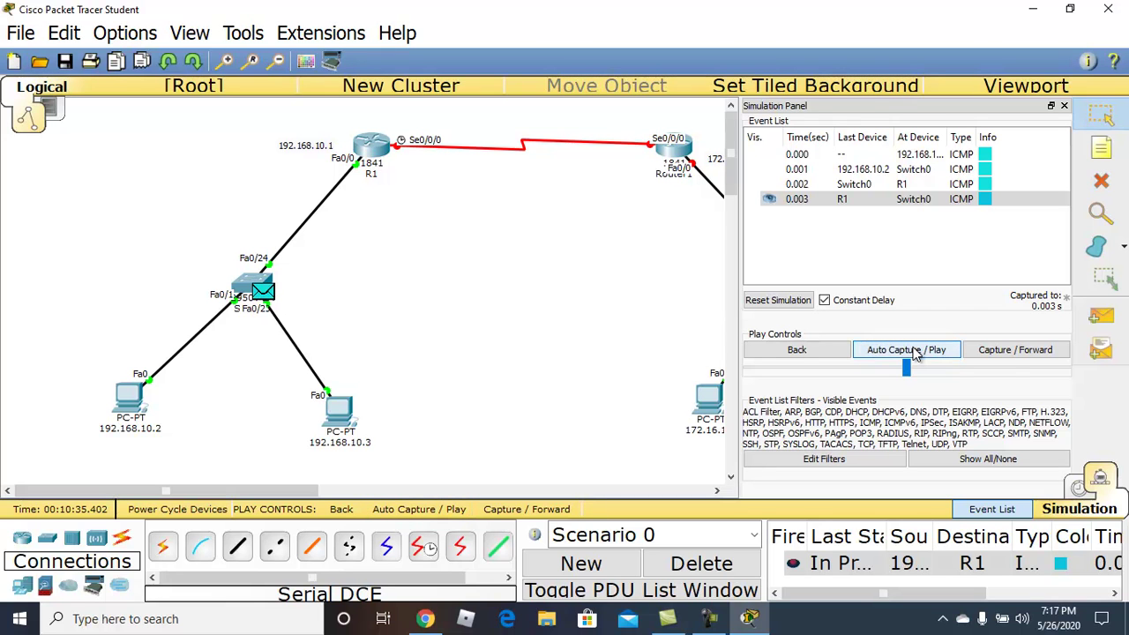
pyautogui.click(915, 351)
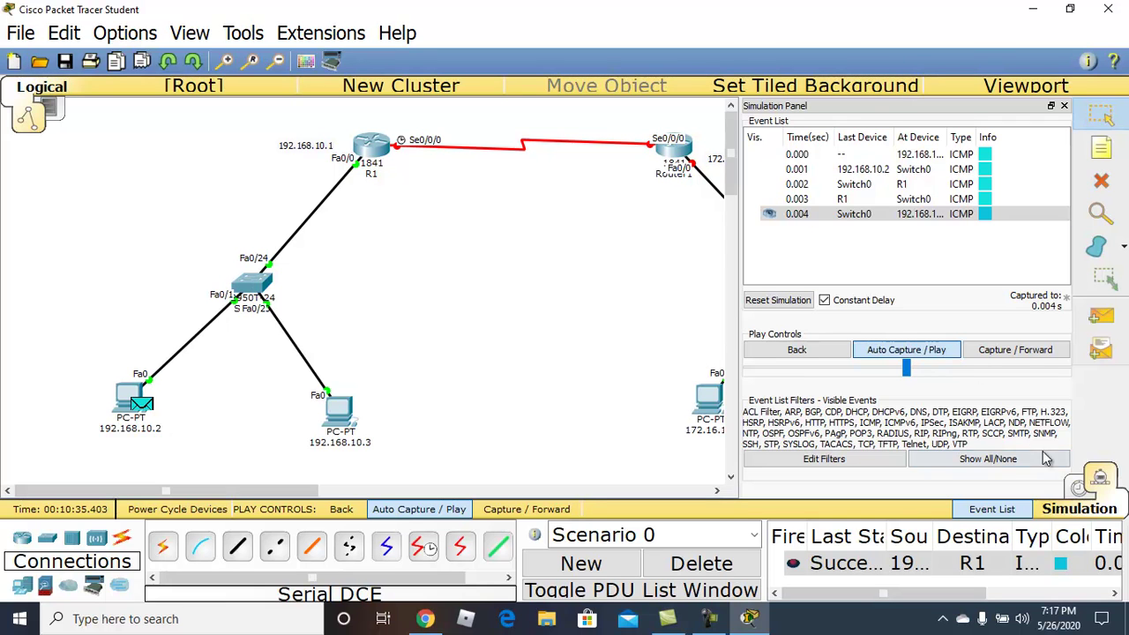
pyautogui.click(1082, 491)
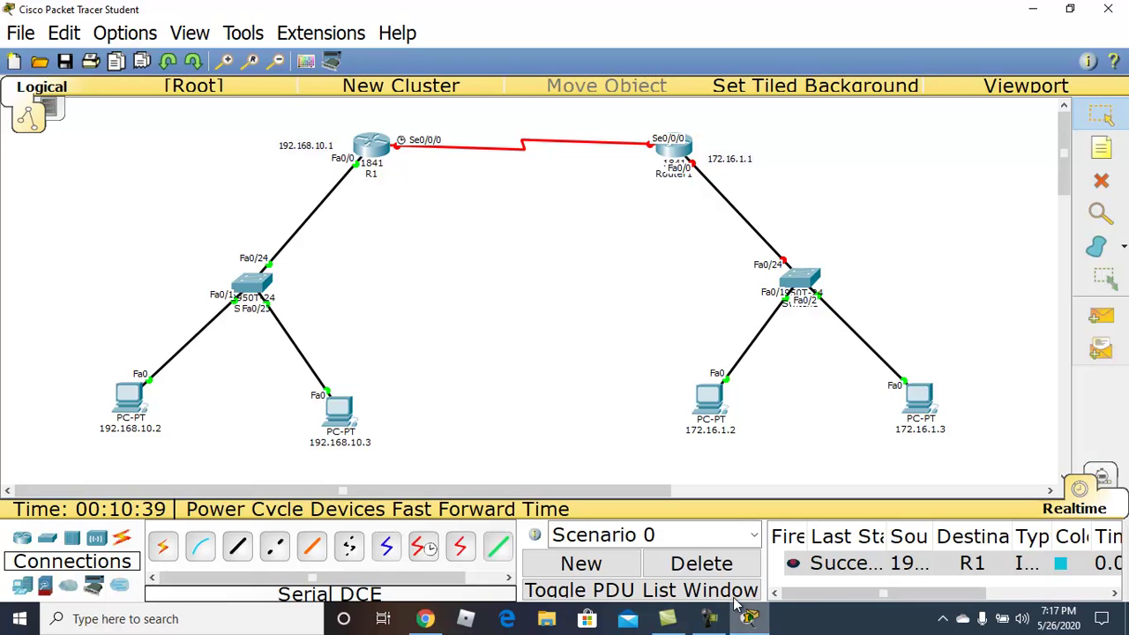
pyautogui.click(721, 565)
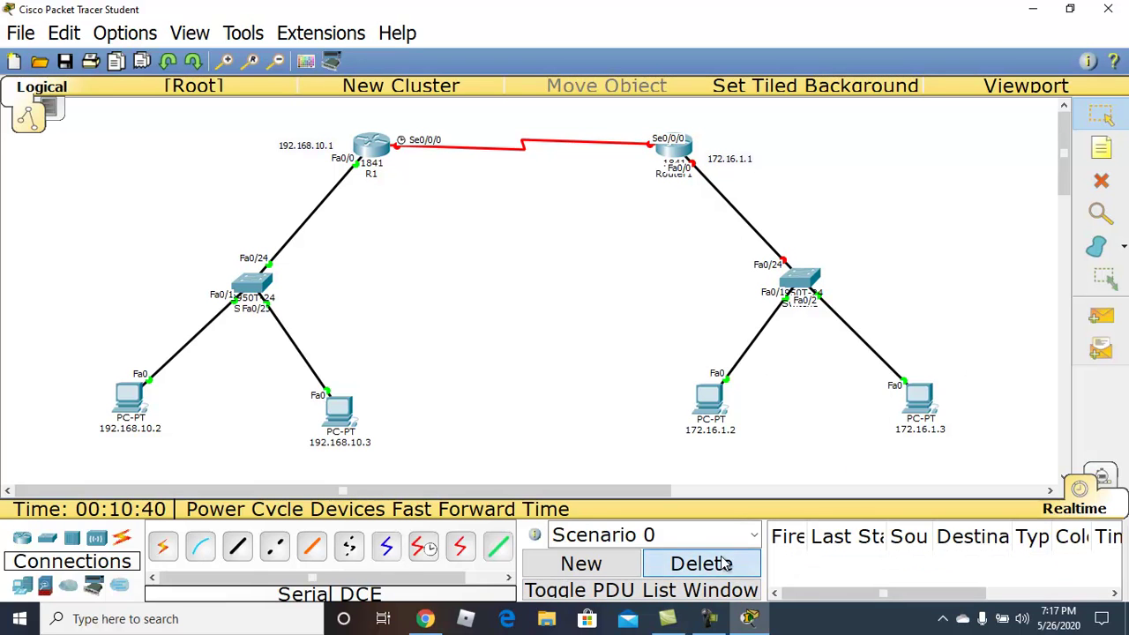
# - Configure PC 172.16.1.2's FastEthernet0 with static IP address 172.16.1.2 and subnet mask 255.255.0.0, and close the device window
pyautogui.click(706, 406)
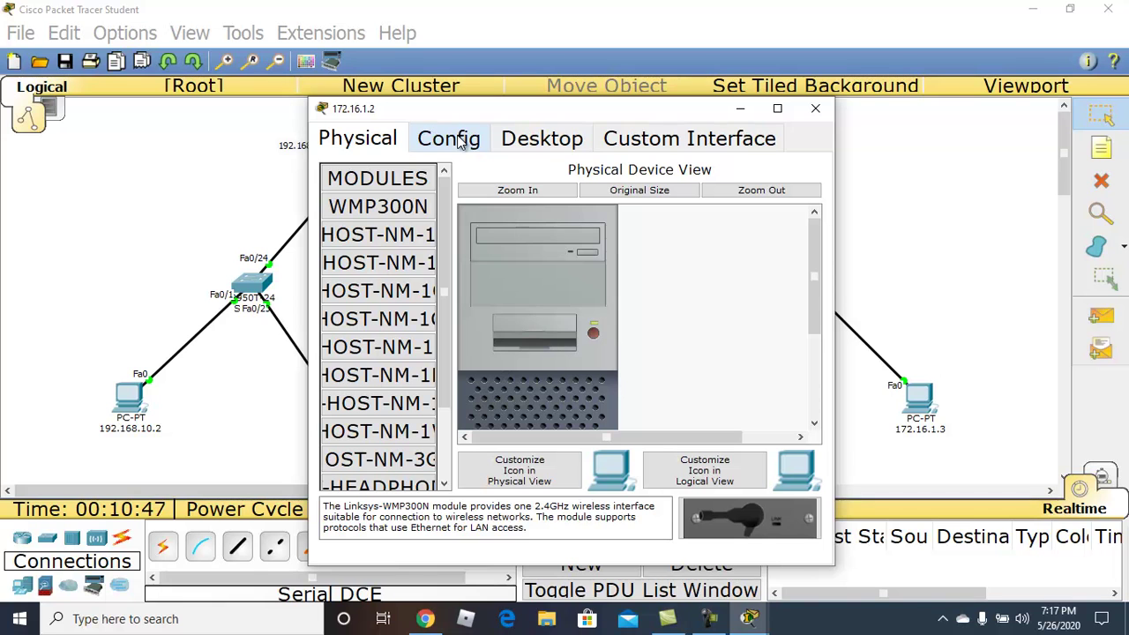
pyautogui.moveTo(442, 214); pyautogui.dragTo(469, 190)
pyautogui.click(457, 144)
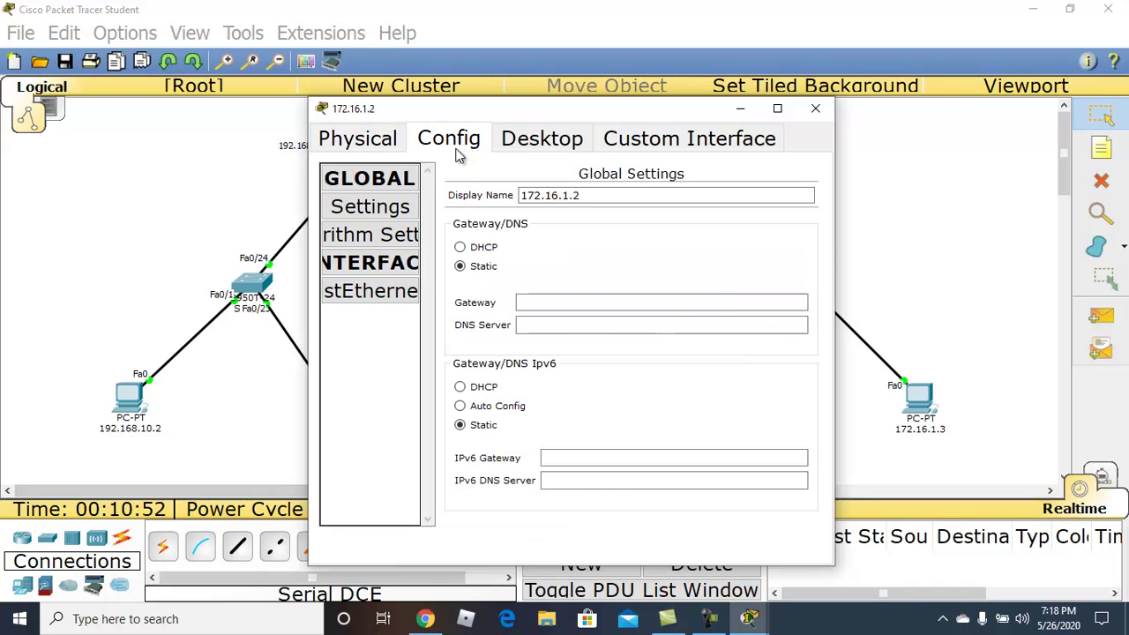
pyautogui.click(397, 295)
pyautogui.click(647, 314)
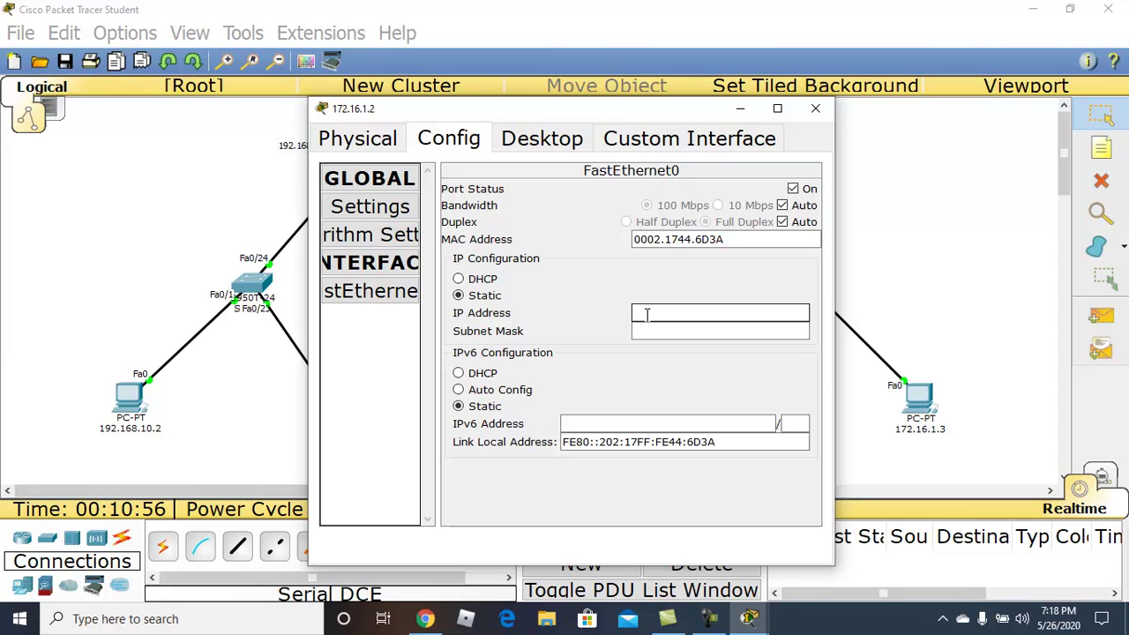
pyautogui.write('172.16.1.2')
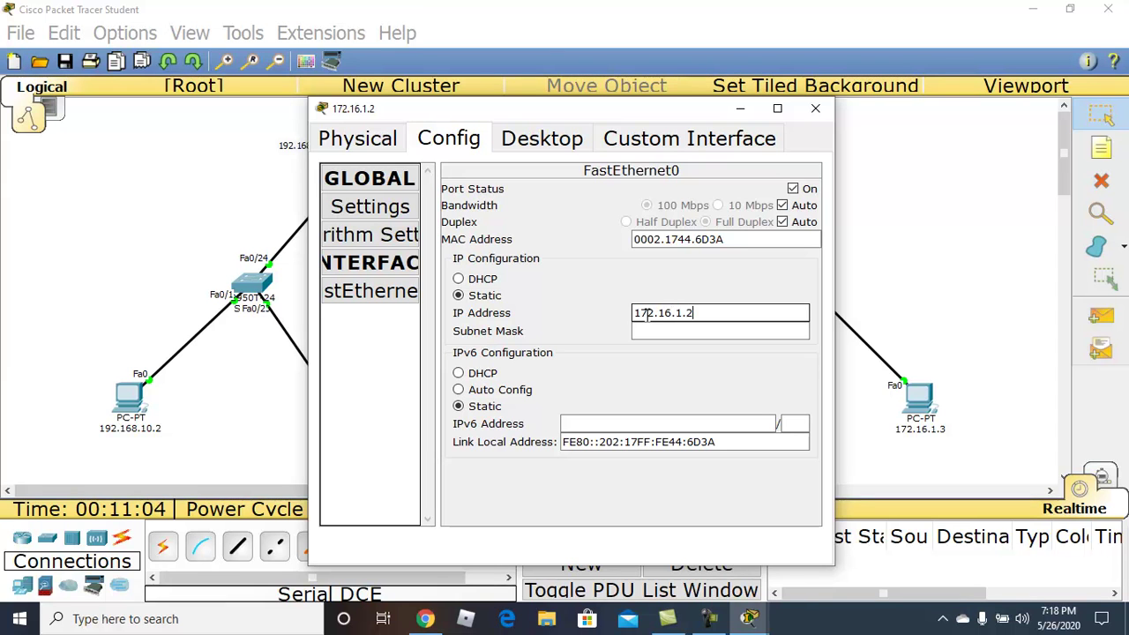
pyautogui.click(676, 332)
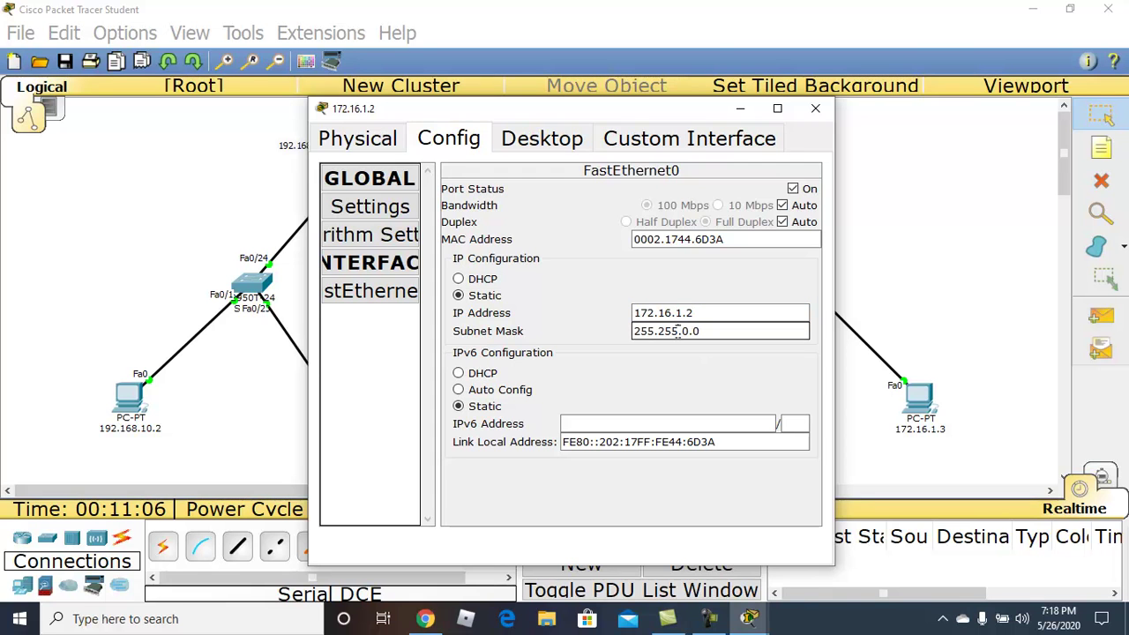
pyautogui.click(373, 207)
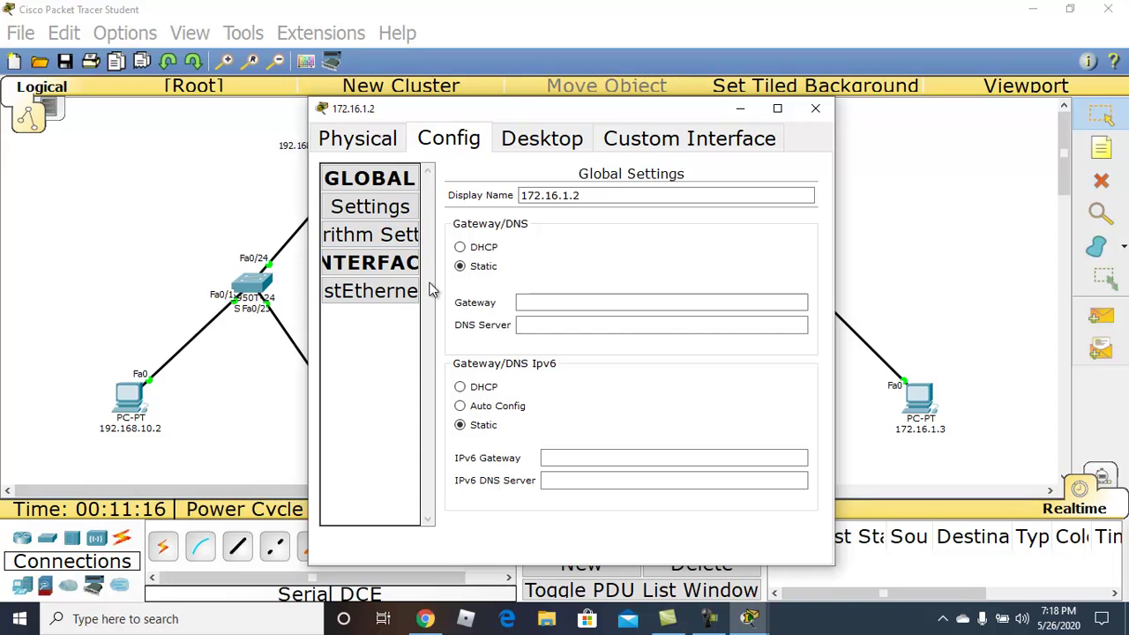
pyautogui.click(819, 109)
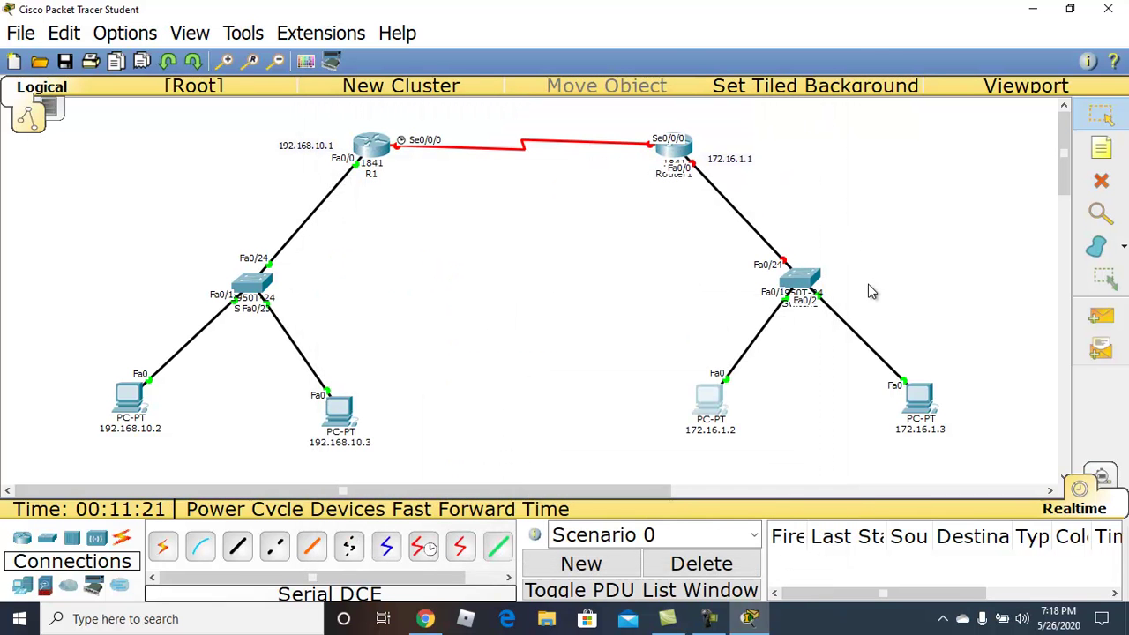
pyautogui.click(920, 403)
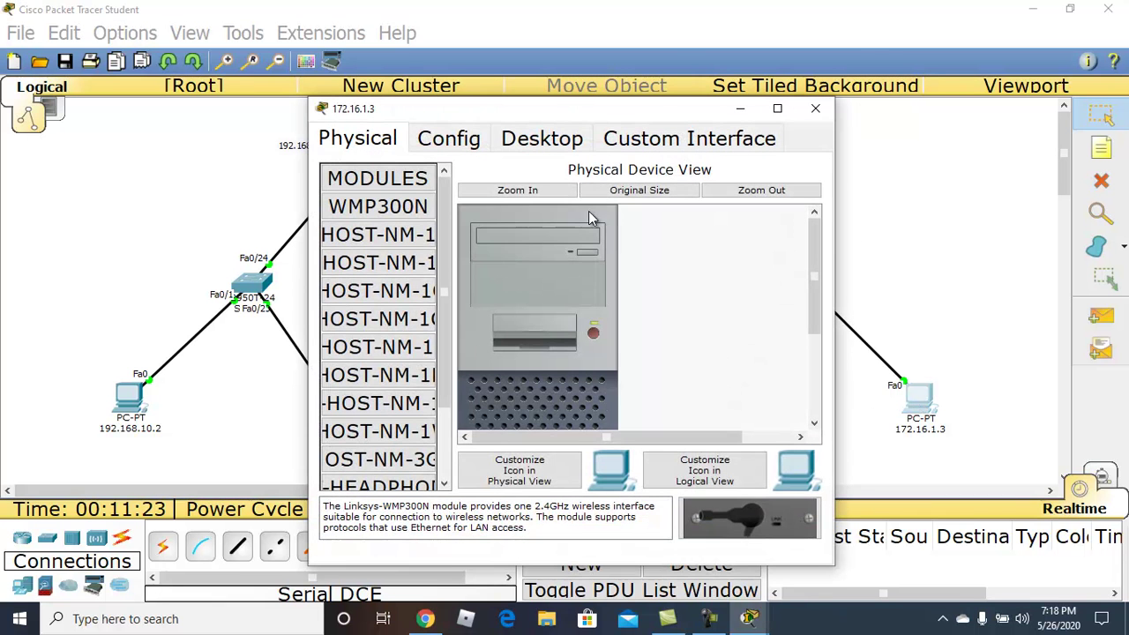
pyautogui.click(452, 143)
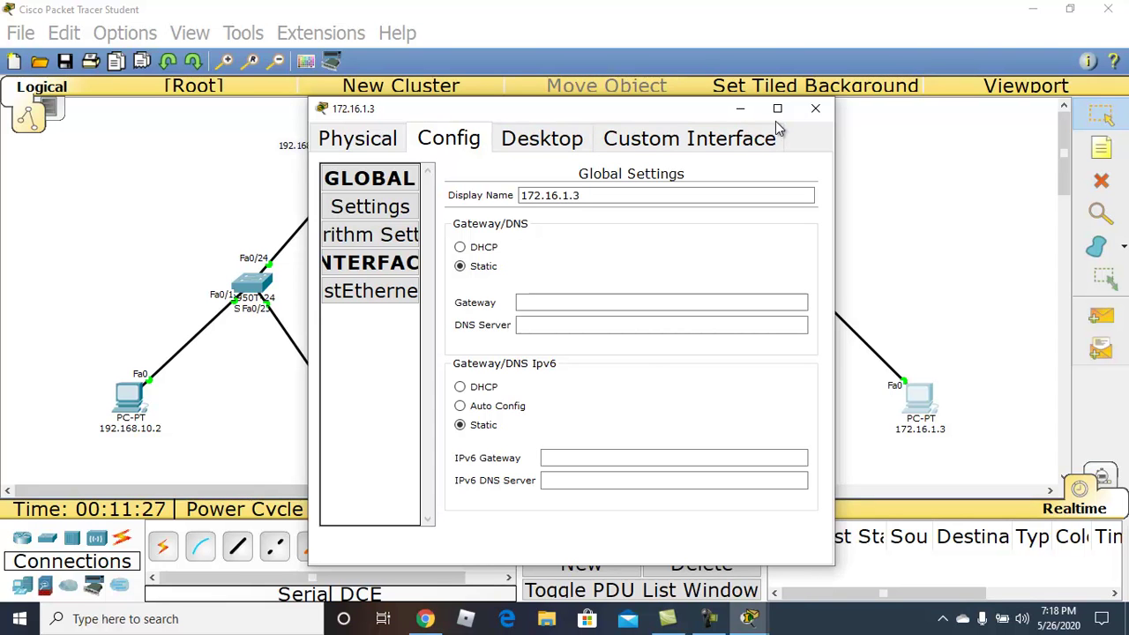
pyautogui.click(815, 109)
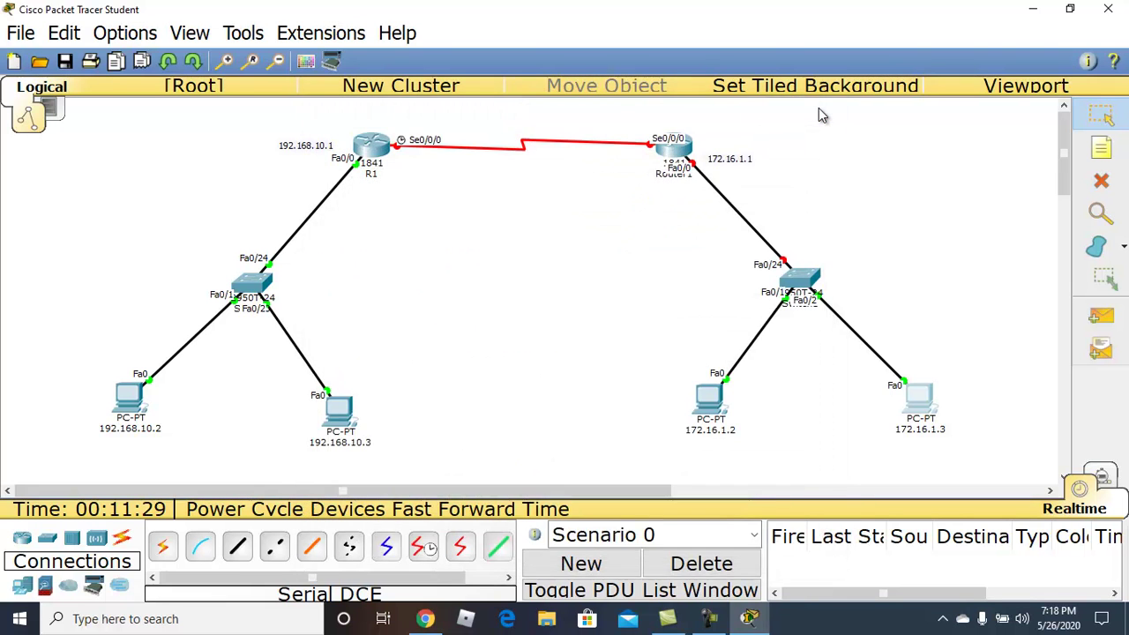
# - Move the PCs labelled 172.16.1.3 and 172.16.1.2 slightly lower in the topology
pyautogui.moveTo(923, 416); pyautogui.dragTo(927, 432)
pyautogui.moveTo(712, 412)
pyautogui.mouseDown()
pyautogui.moveTo(726, 421)
pyautogui.moveTo(721, 437)
pyautogui.moveTo(726, 422)
pyautogui.moveTo(717, 424)
pyautogui.mouseUp()
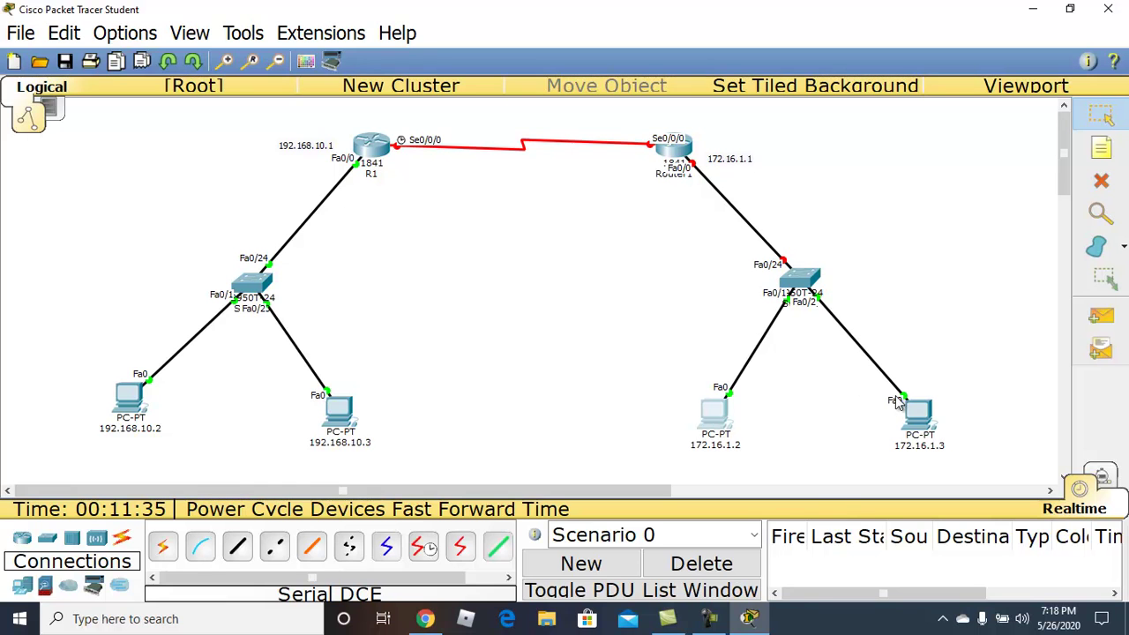
# - Give PC 172.16.1.3 the static IP address 172.16.1.3, subnet mask 255.255.0.0 and default gateway 172.16.1.1, and close its window
pyautogui.click(923, 417)
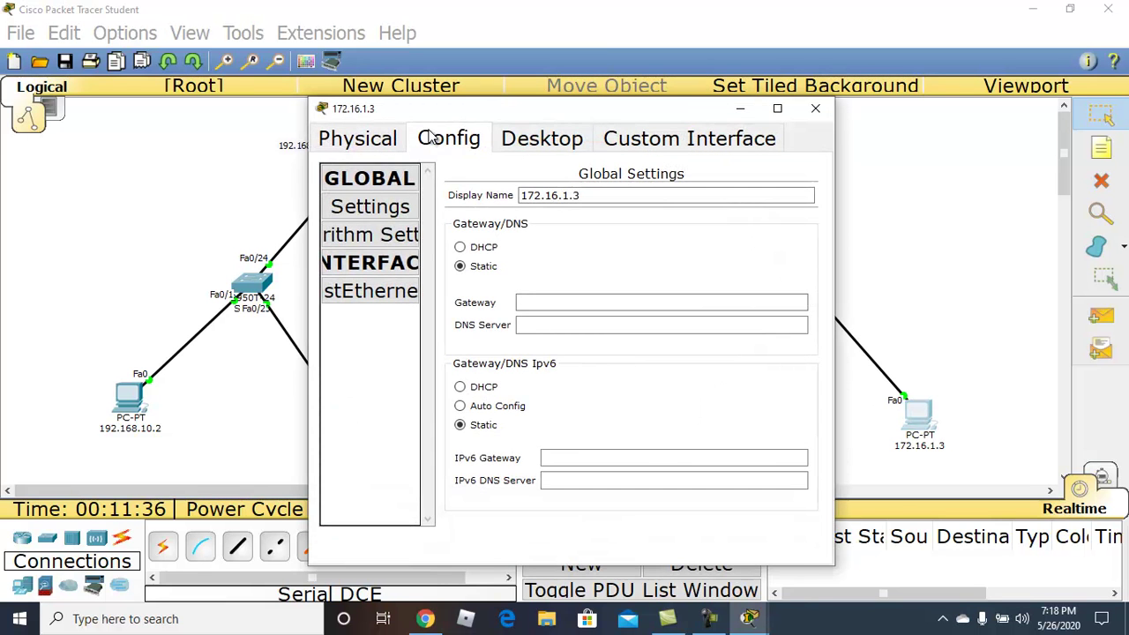
pyautogui.click(530, 139)
pyautogui.click(337, 218)
pyautogui.click(478, 229)
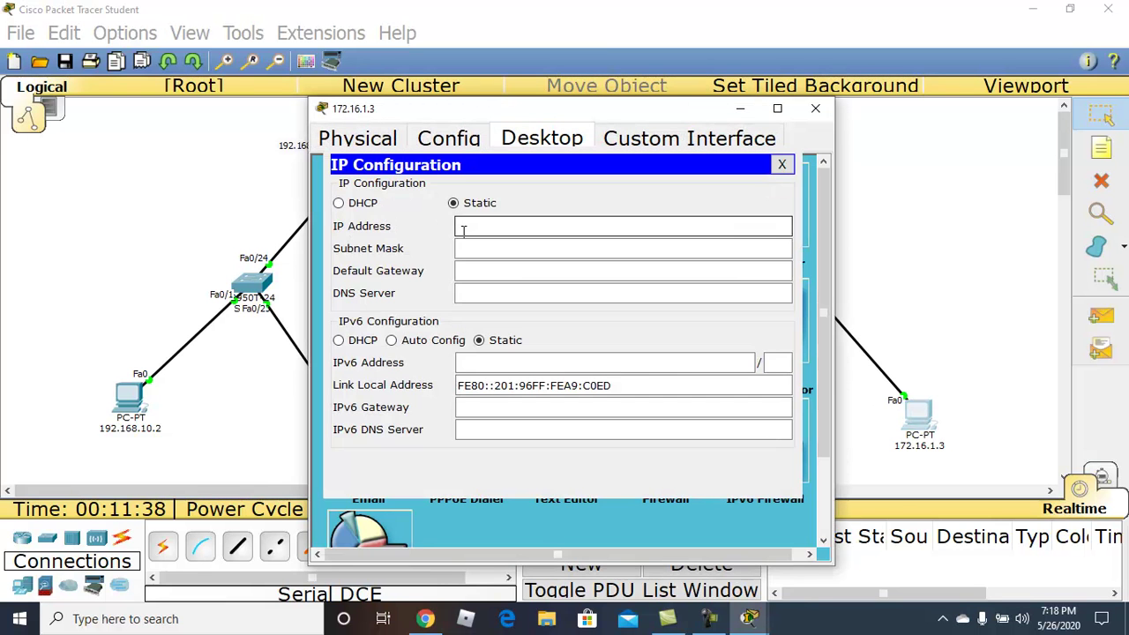
pyautogui.write('172.16.1.3')
pyautogui.click(522, 248)
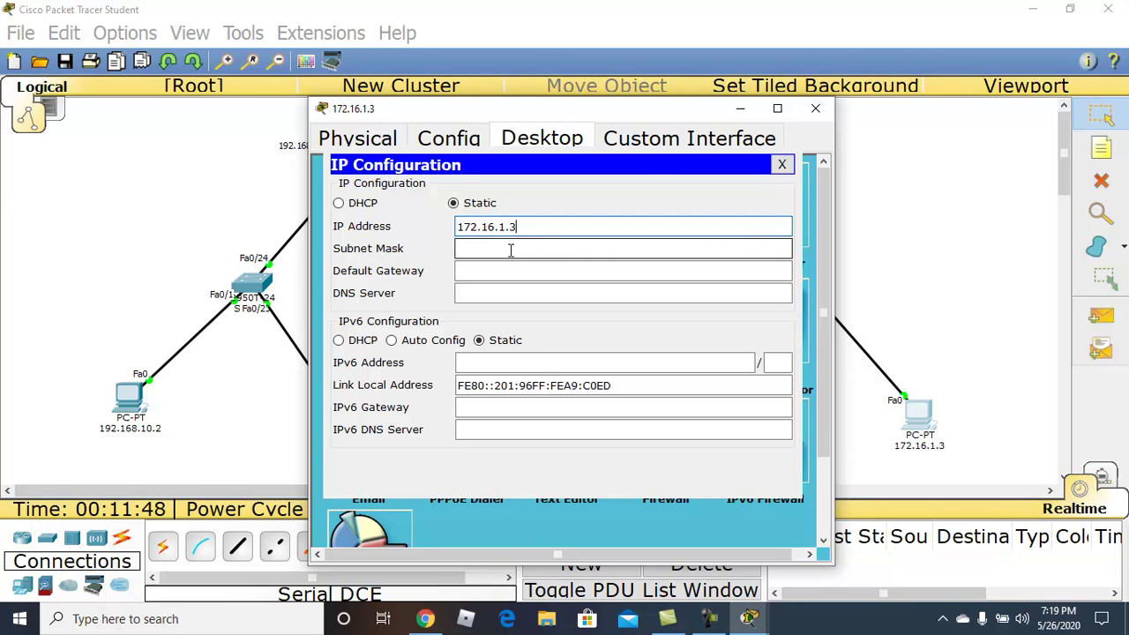
pyautogui.click(513, 250)
pyautogui.click(524, 277)
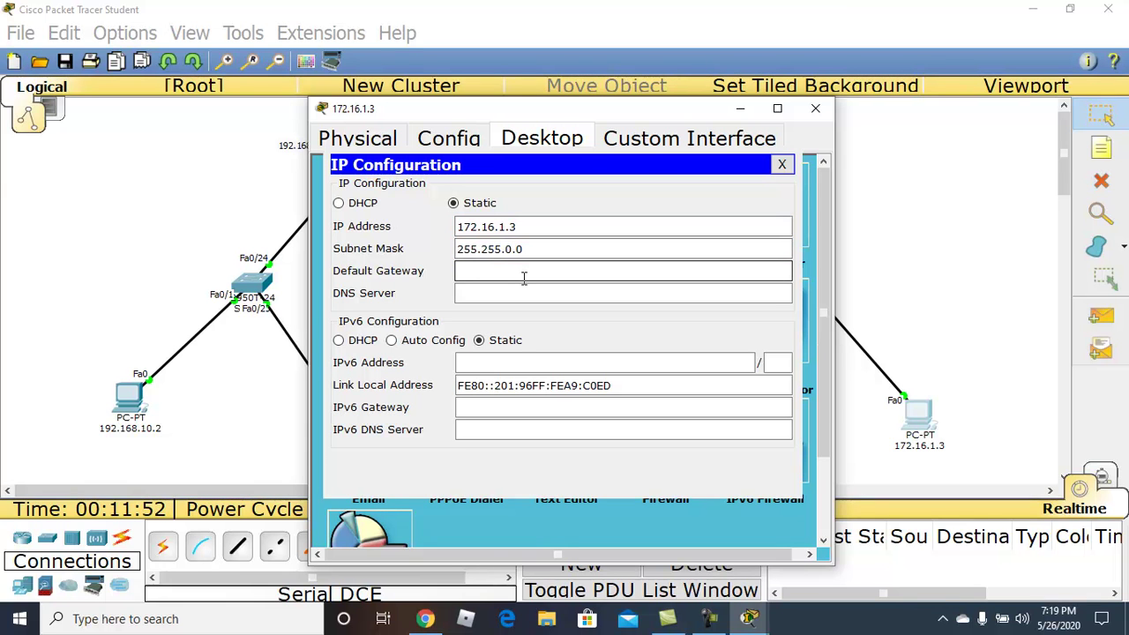
pyautogui.write('172.16.1.1')
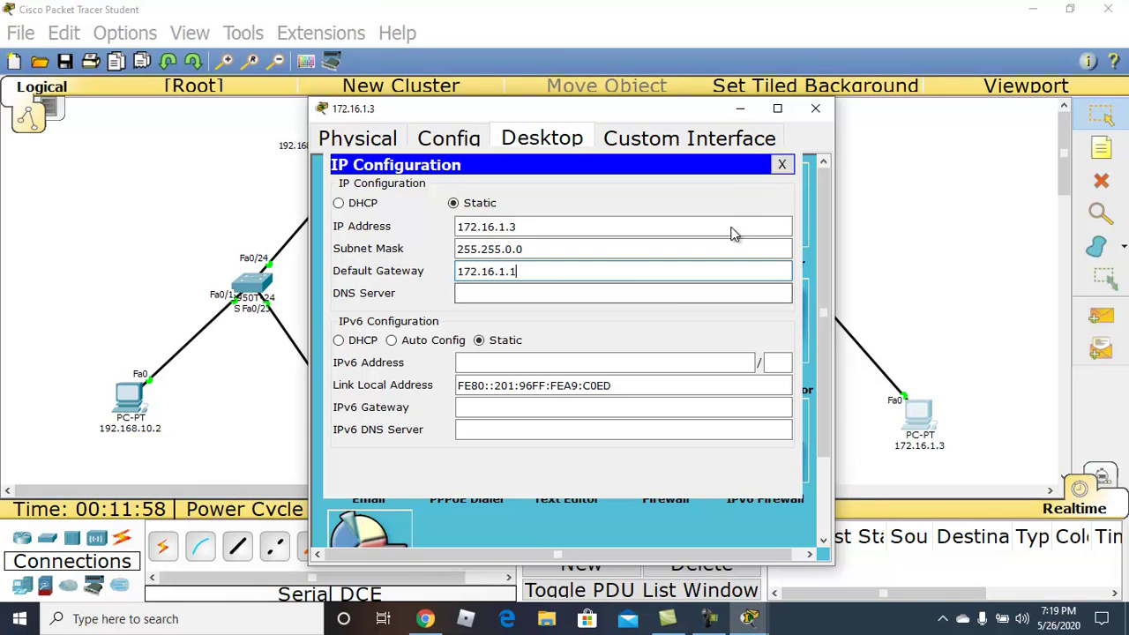
pyautogui.click(783, 167)
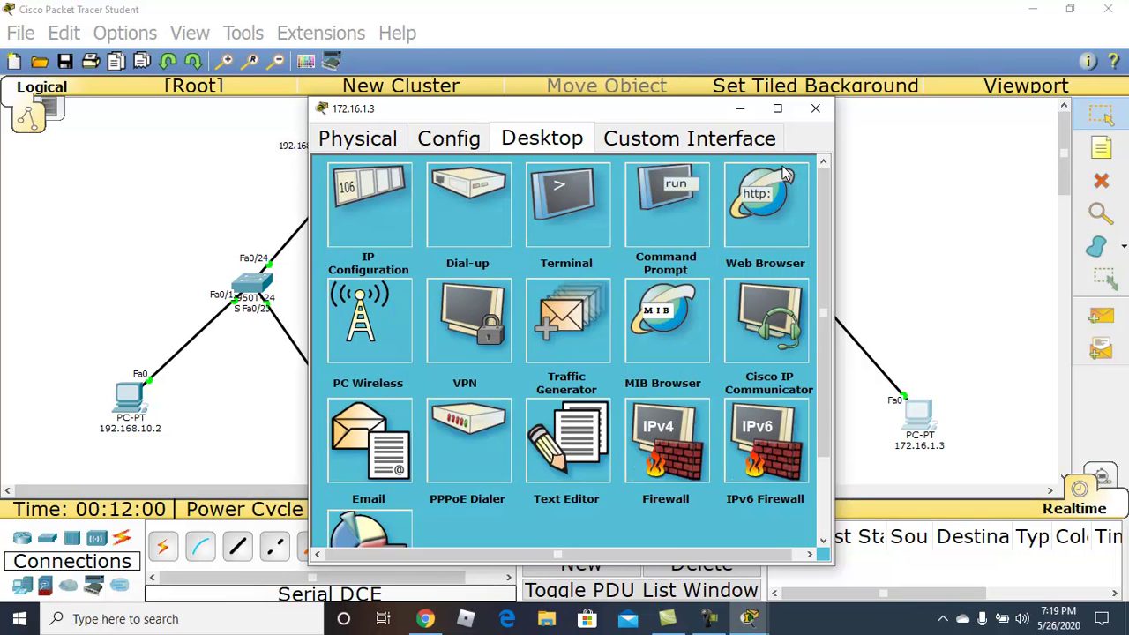
pyautogui.click(816, 108)
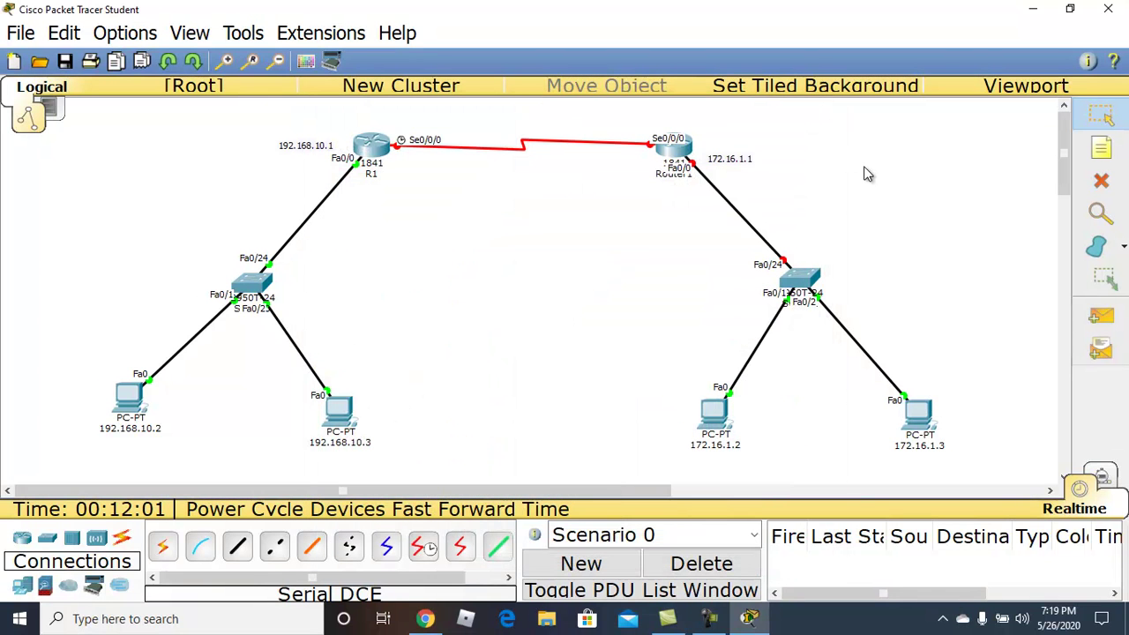
# - Assign IP address 99.99.99.1 with subnet mask 255.0.0.0 to router R1's Serial0/0/0 interface
pyautogui.click(381, 149)
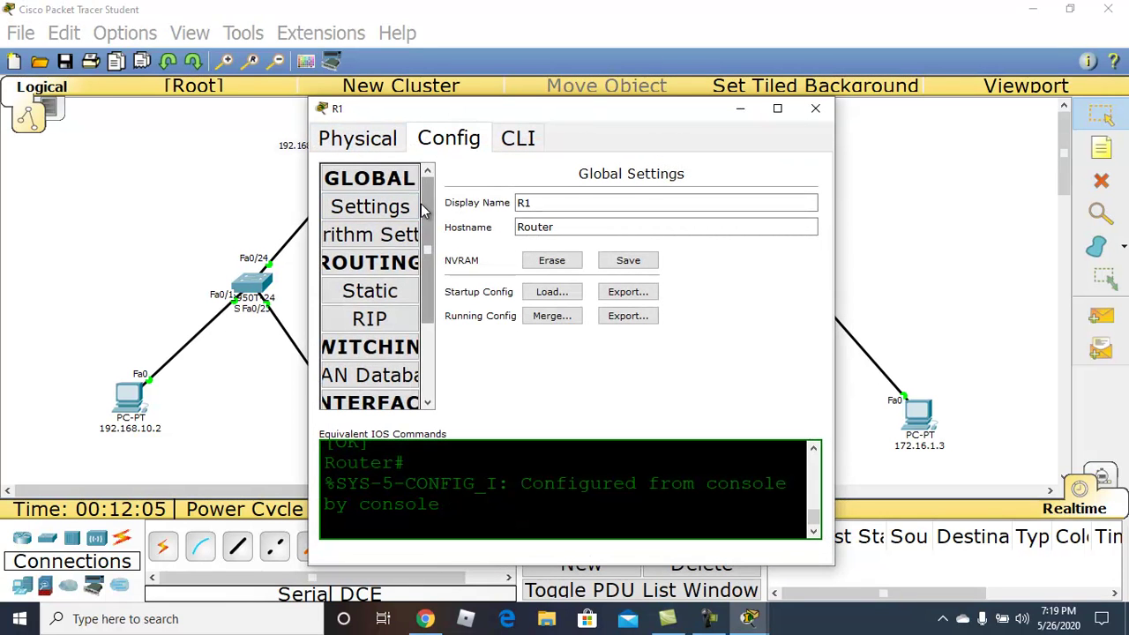
pyautogui.scroll(-2, 423, 209)
pyautogui.moveTo(425, 213); pyautogui.dragTo(427, 230)
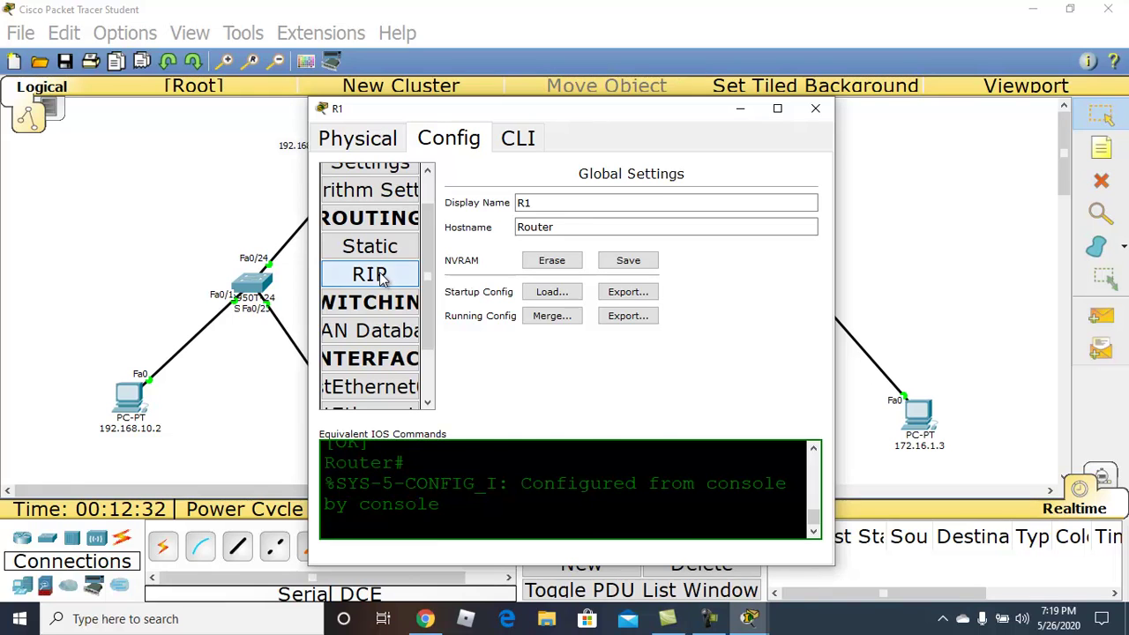
pyautogui.click(370, 274)
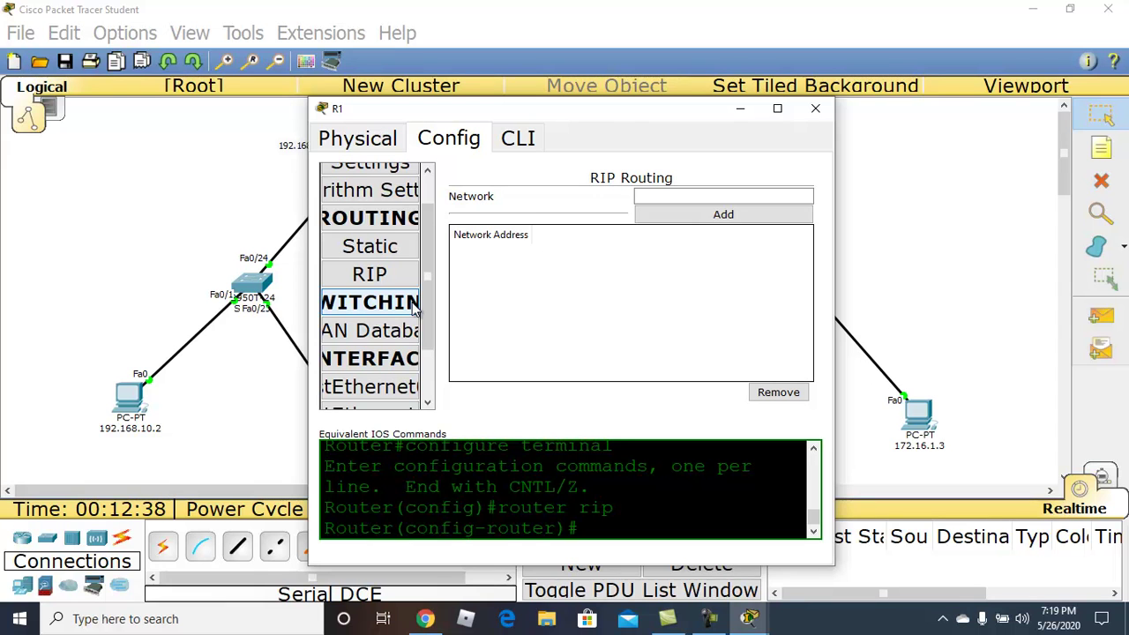
pyautogui.click(375, 278)
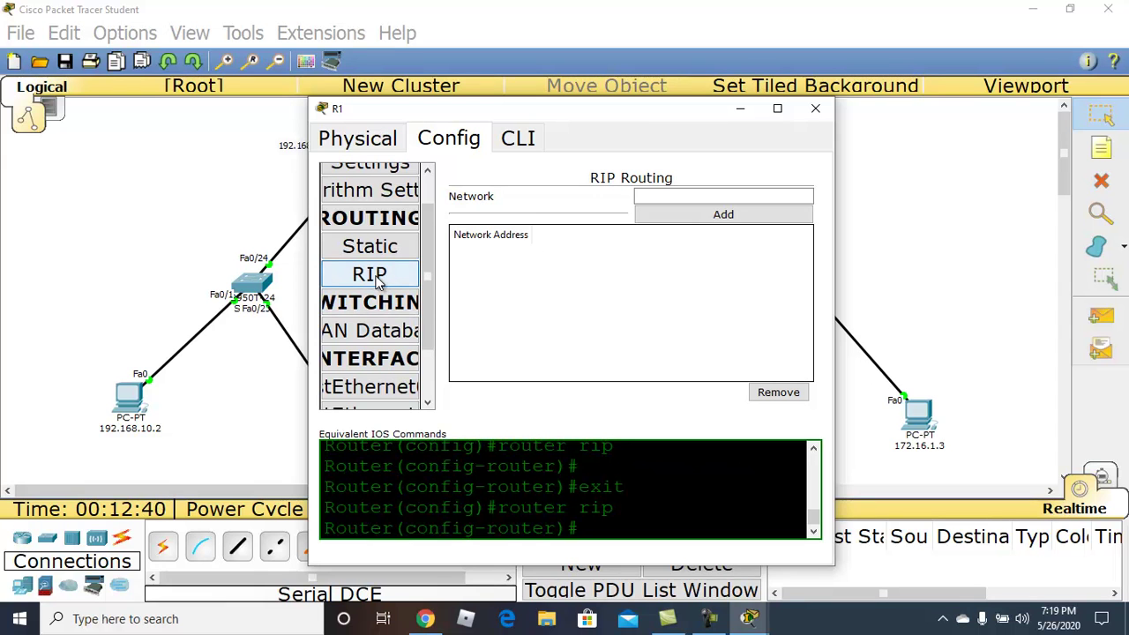
pyautogui.moveTo(426, 291); pyautogui.dragTo(432, 354)
pyautogui.click(415, 366)
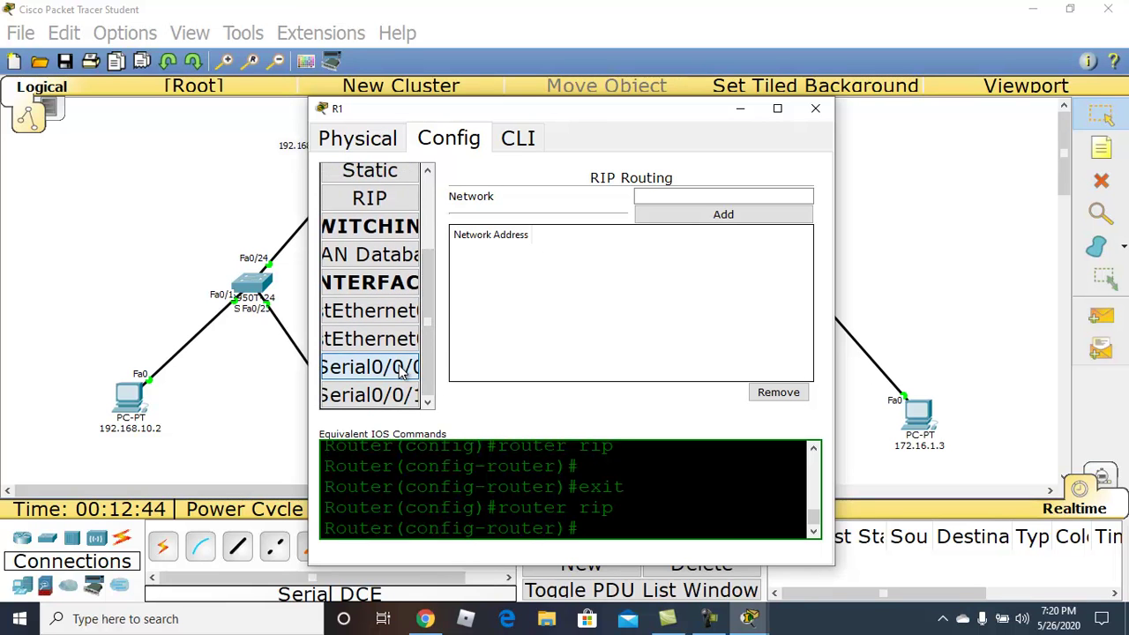
pyautogui.click(653, 263)
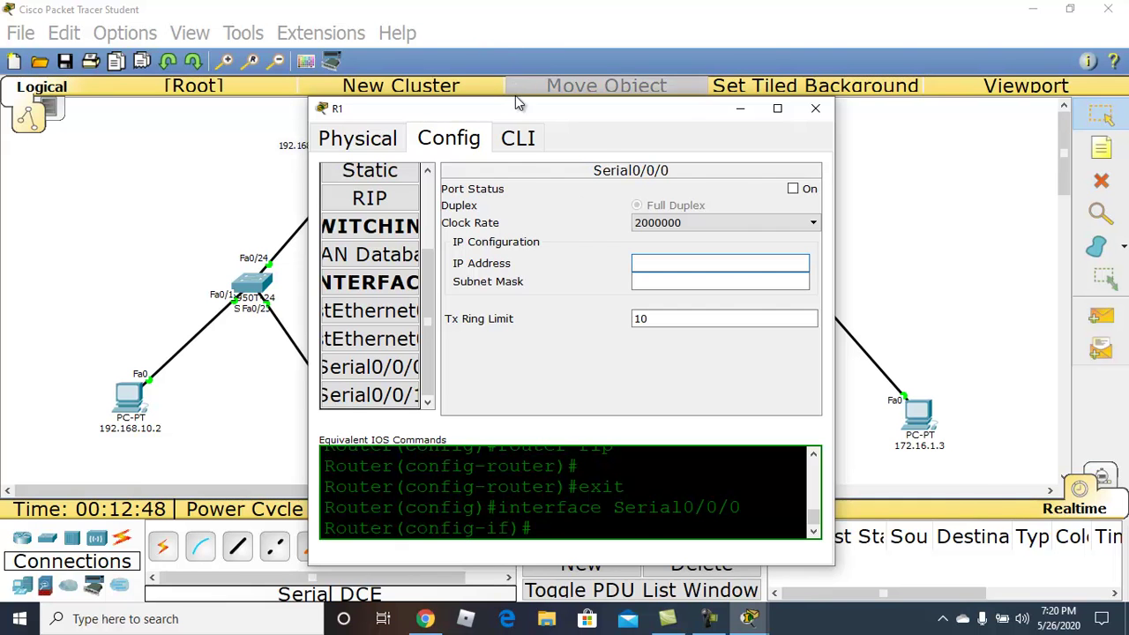
pyautogui.moveTo(538, 110); pyautogui.dragTo(656, 99)
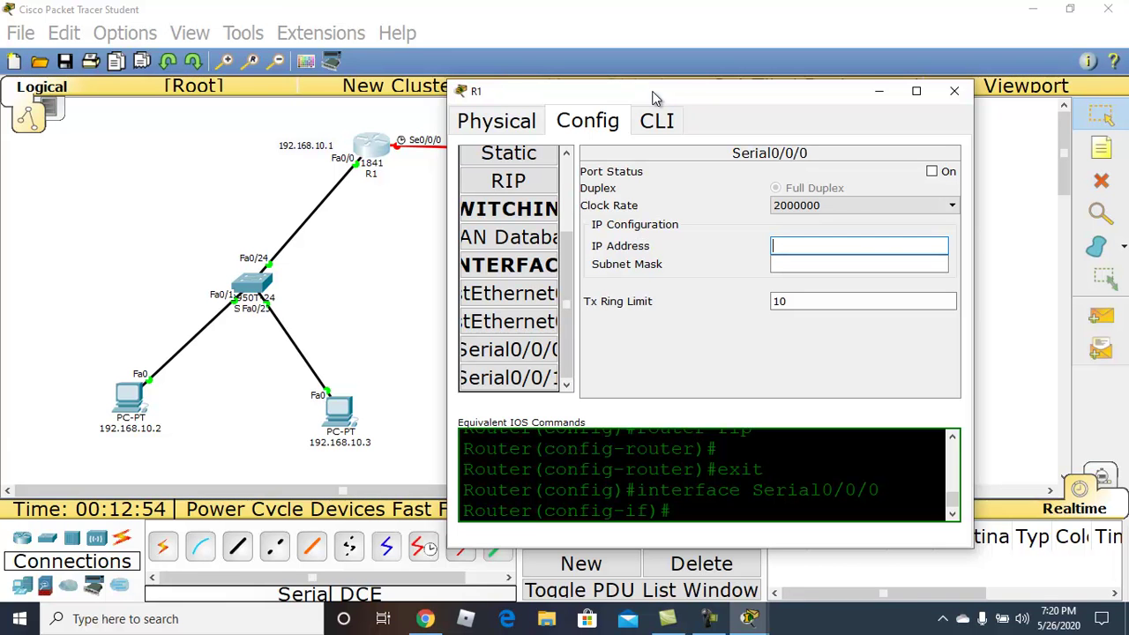
pyautogui.write('99.99.99.1')
pyautogui.click(793, 264)
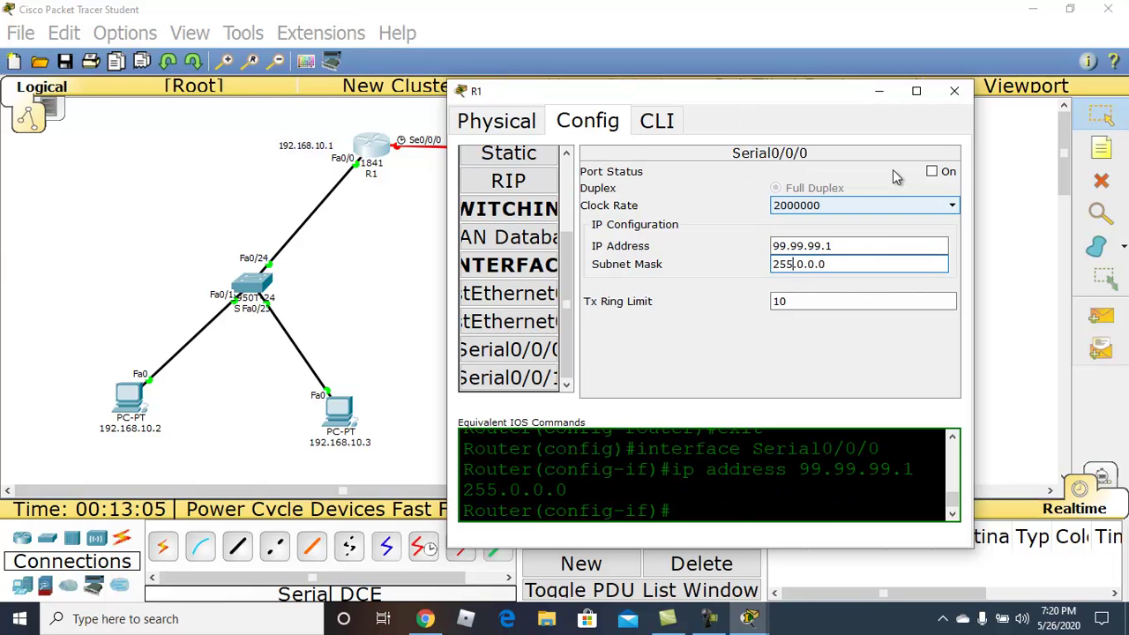
# - Set the clock rate of R1's Serial0/0/0 interface to 64000 and turn its port on
pyautogui.click(926, 210)
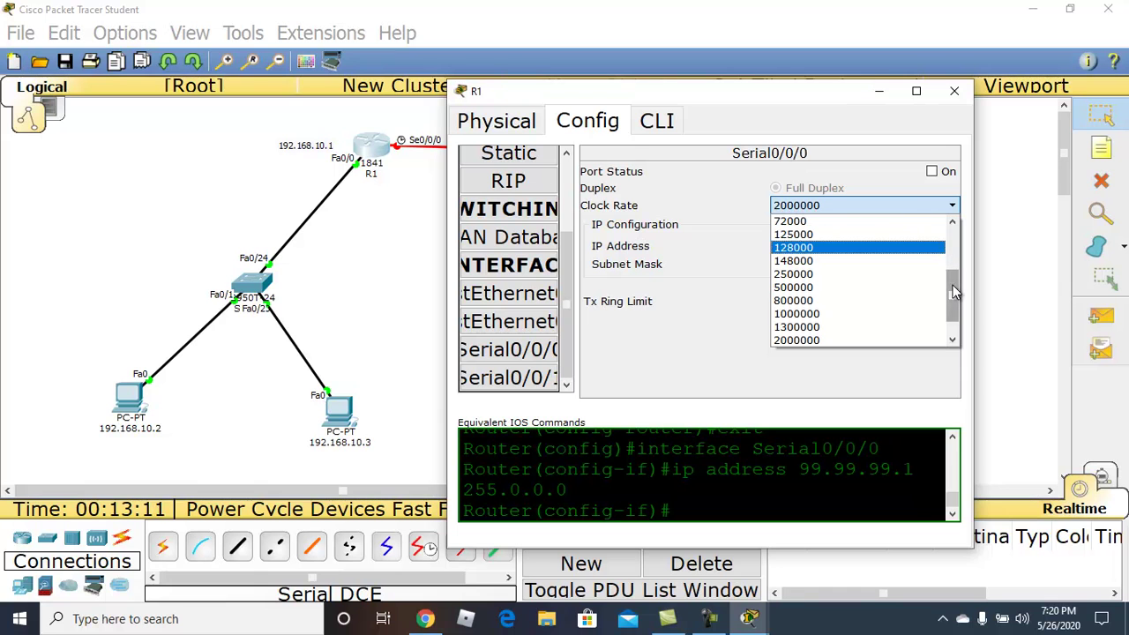
pyautogui.moveTo(953, 285); pyautogui.dragTo(956, 259)
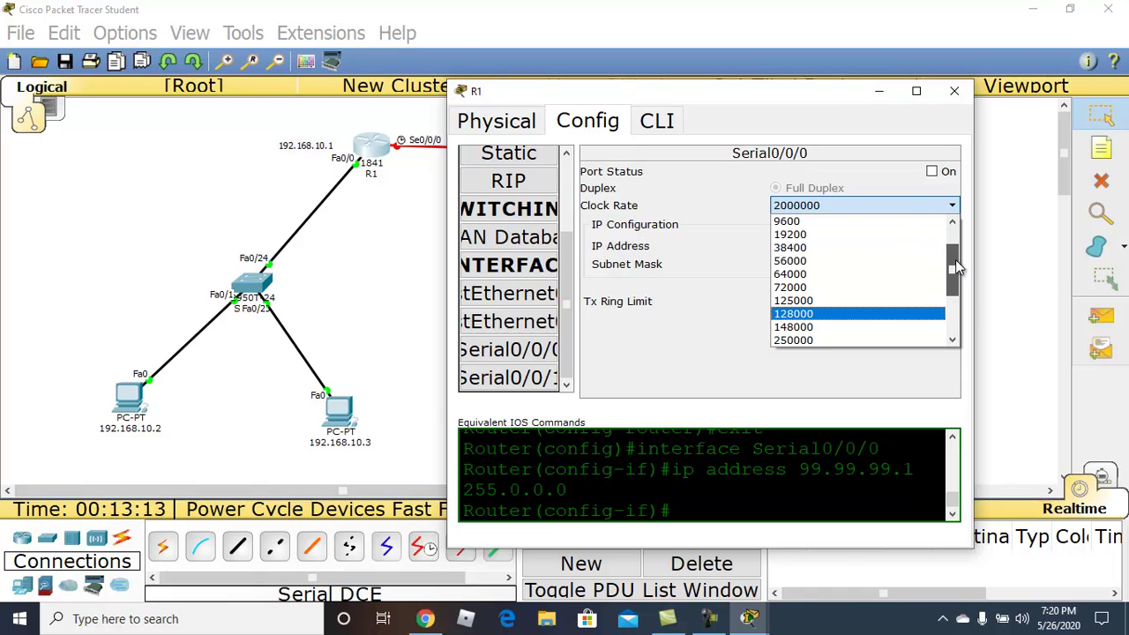
pyautogui.click(863, 276)
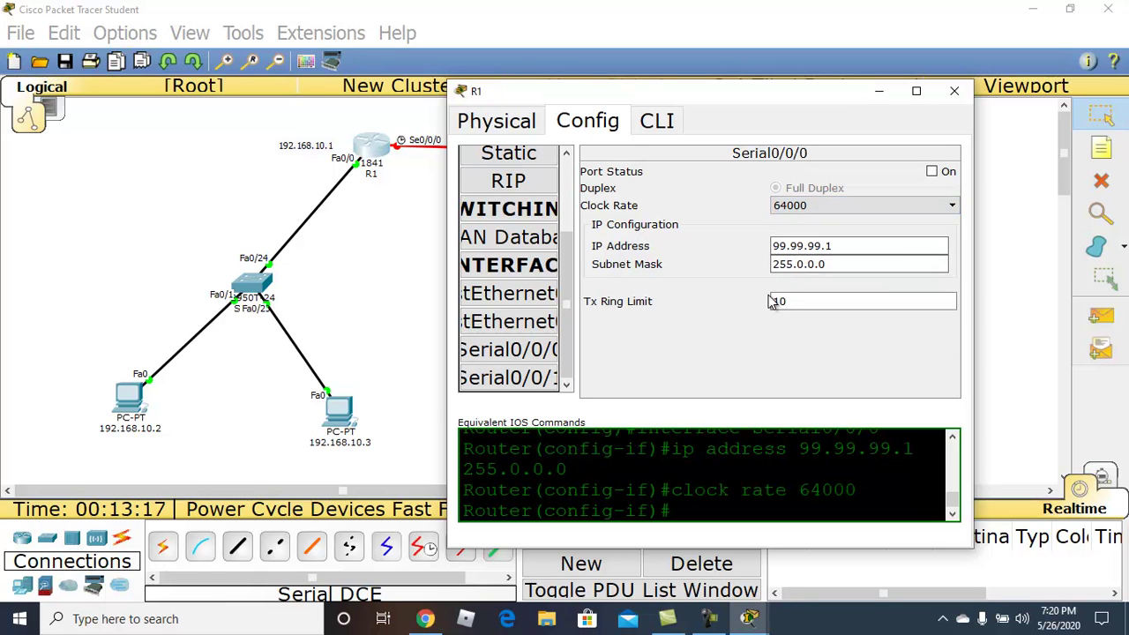
pyautogui.click(934, 173)
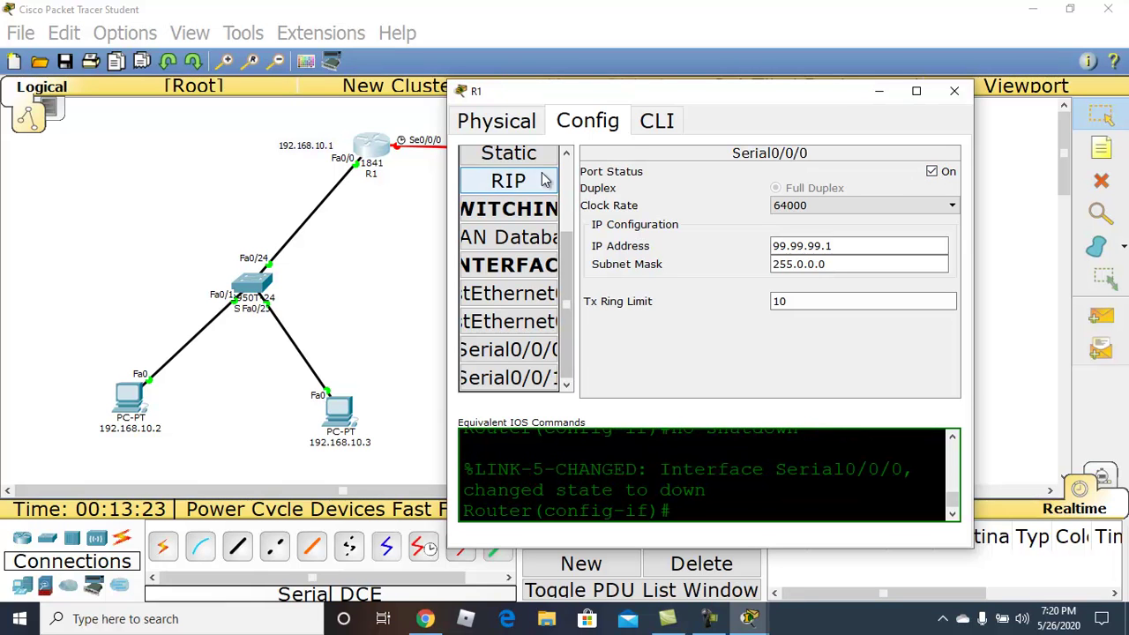
# - Save R1's configuration to NVRAM from its global settings
pyautogui.moveTo(565, 255); pyautogui.dragTo(568, 191)
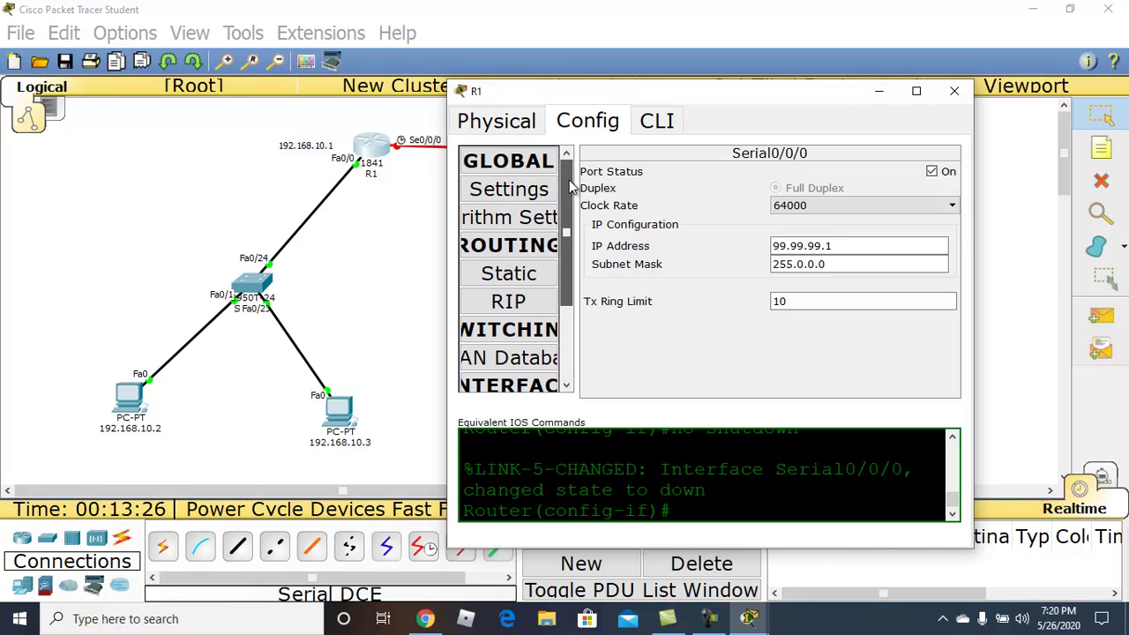
pyautogui.click(520, 191)
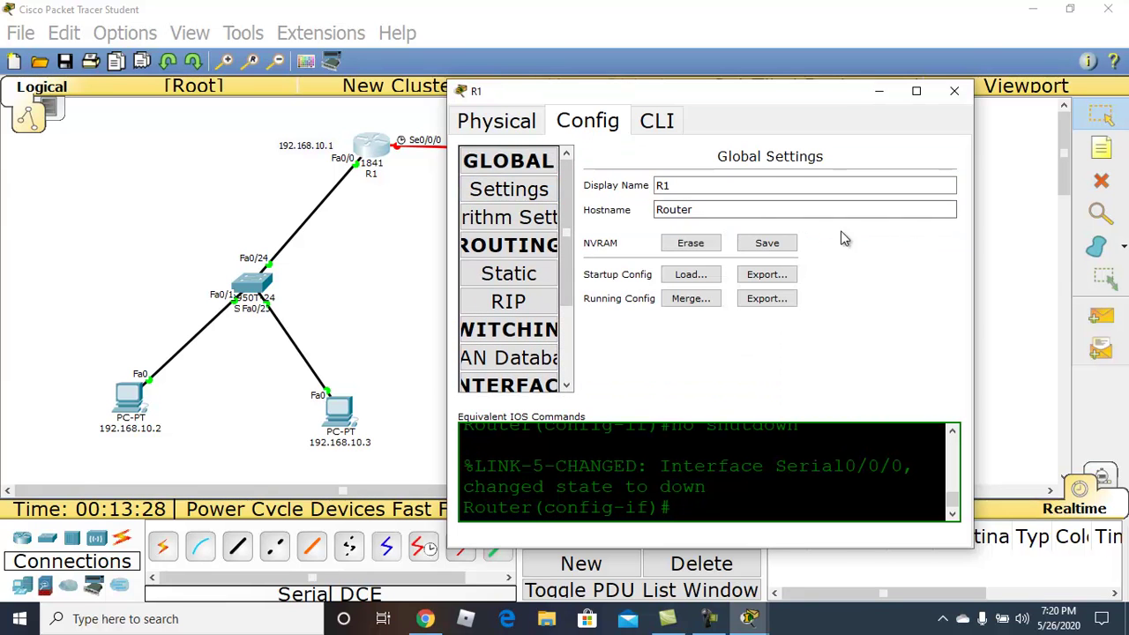
pyautogui.click(701, 188)
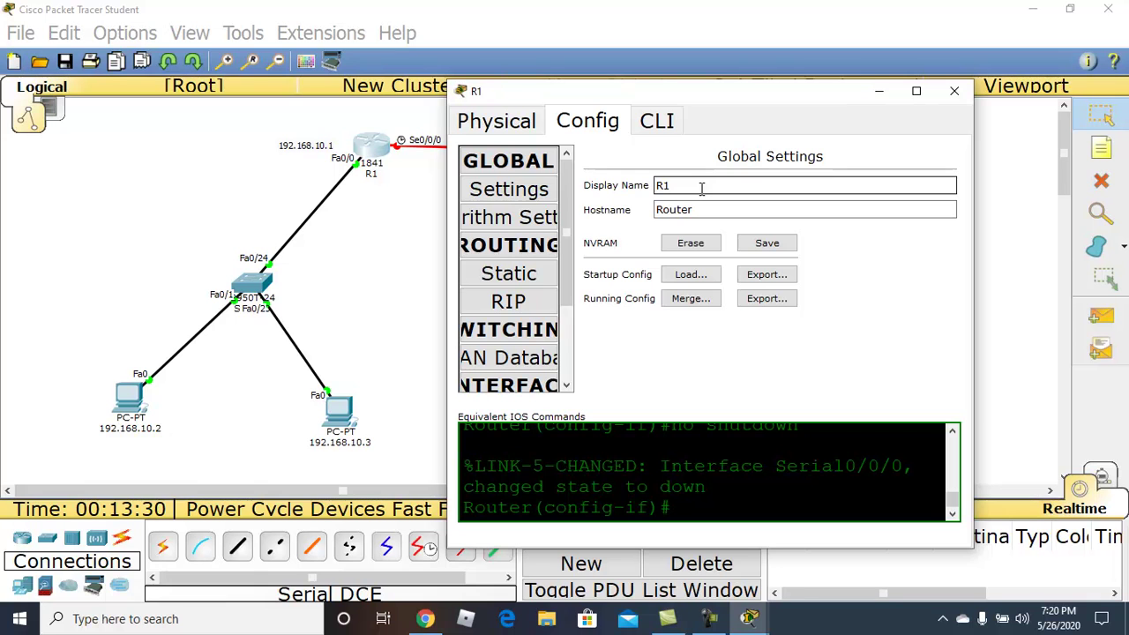
pyautogui.click(766, 246)
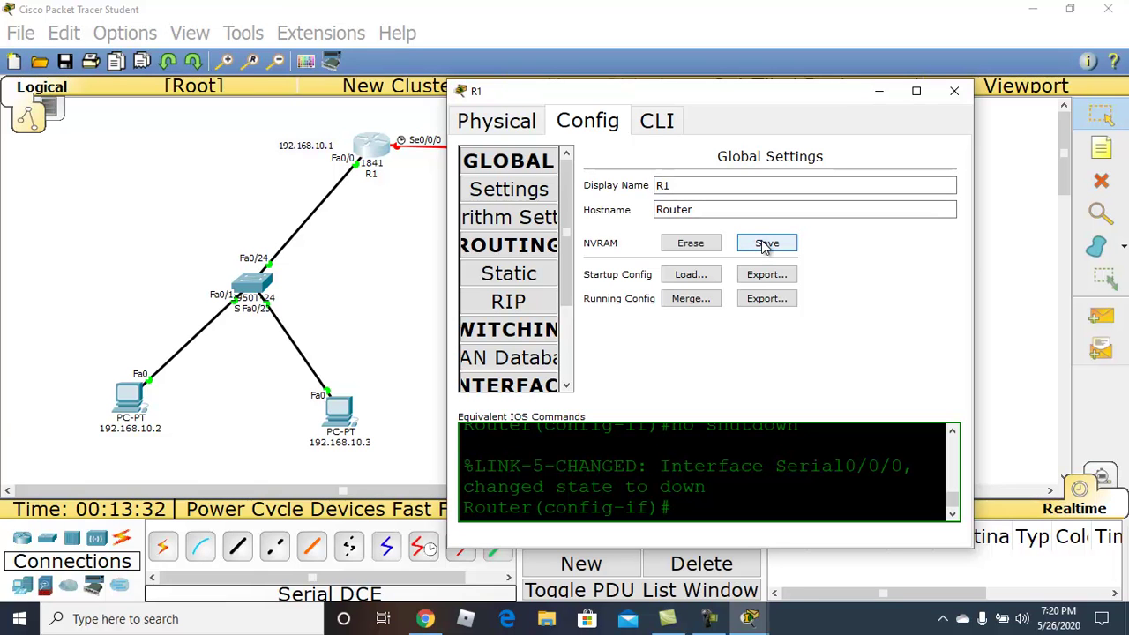
pyautogui.click(766, 245)
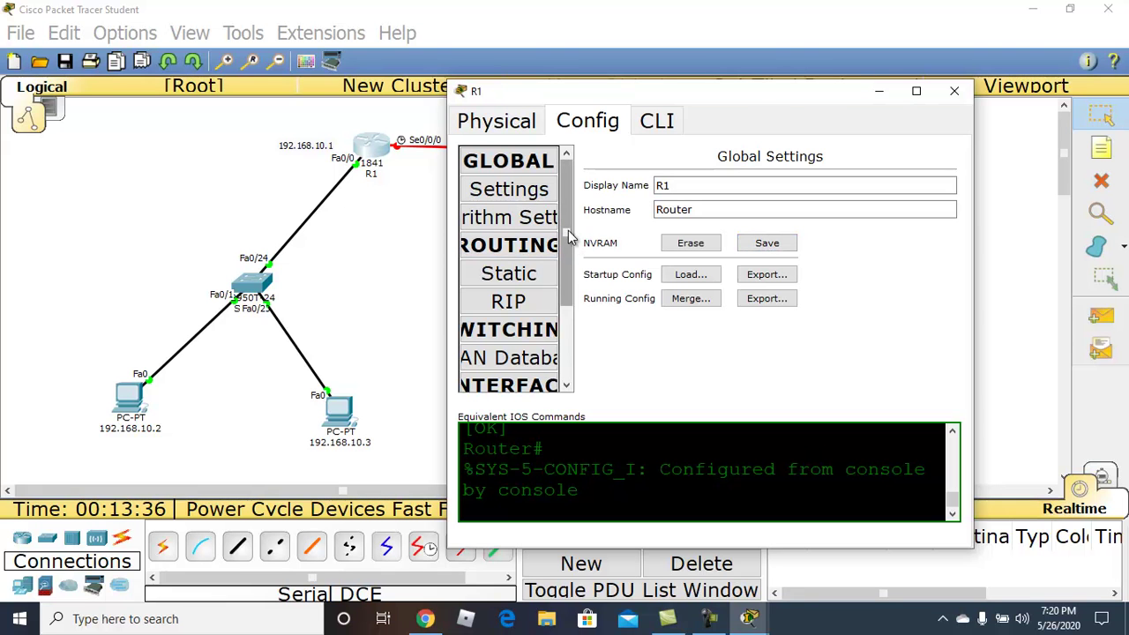
# - Open Router1's Serial0/0/0 interface configuration and set its clock rate to Not Set
pyautogui.click(880, 92)
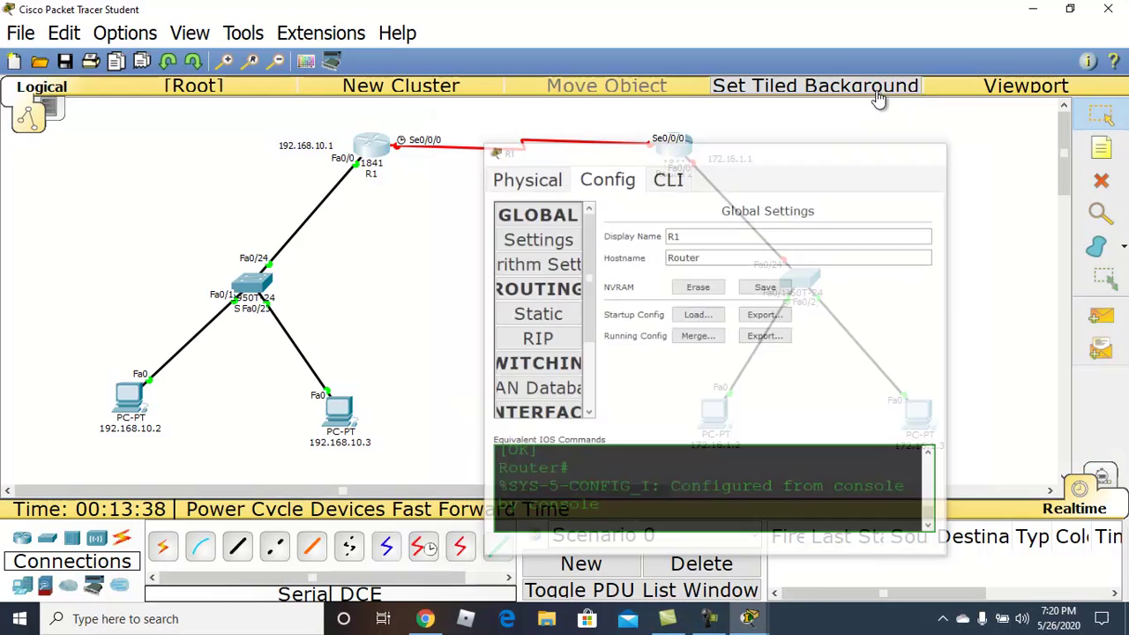
pyautogui.click(675, 147)
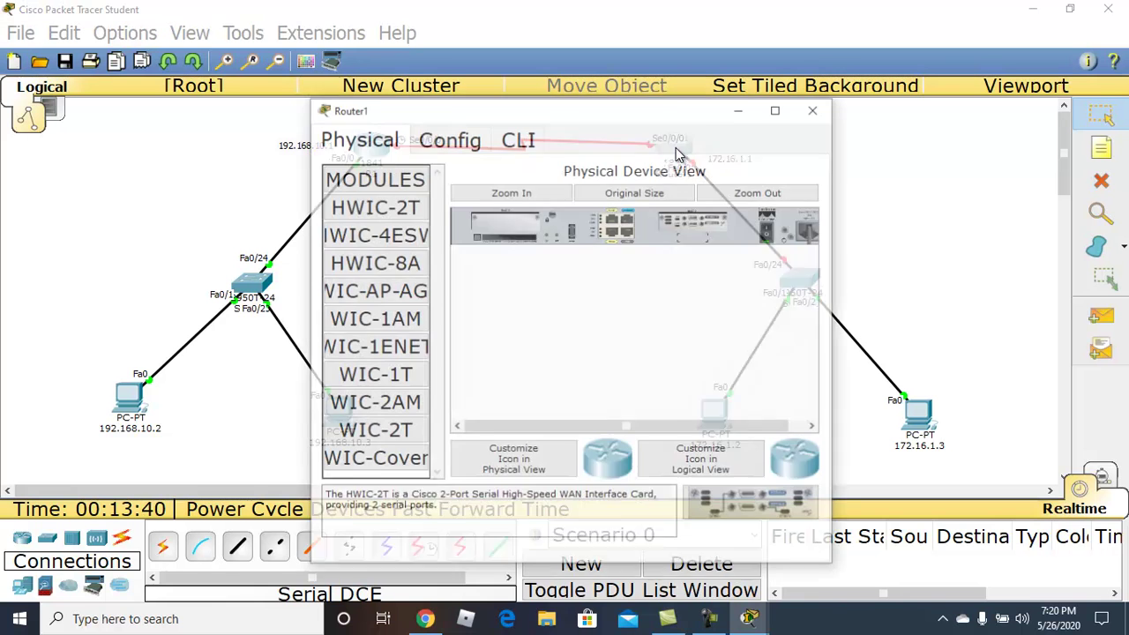
pyautogui.click(468, 144)
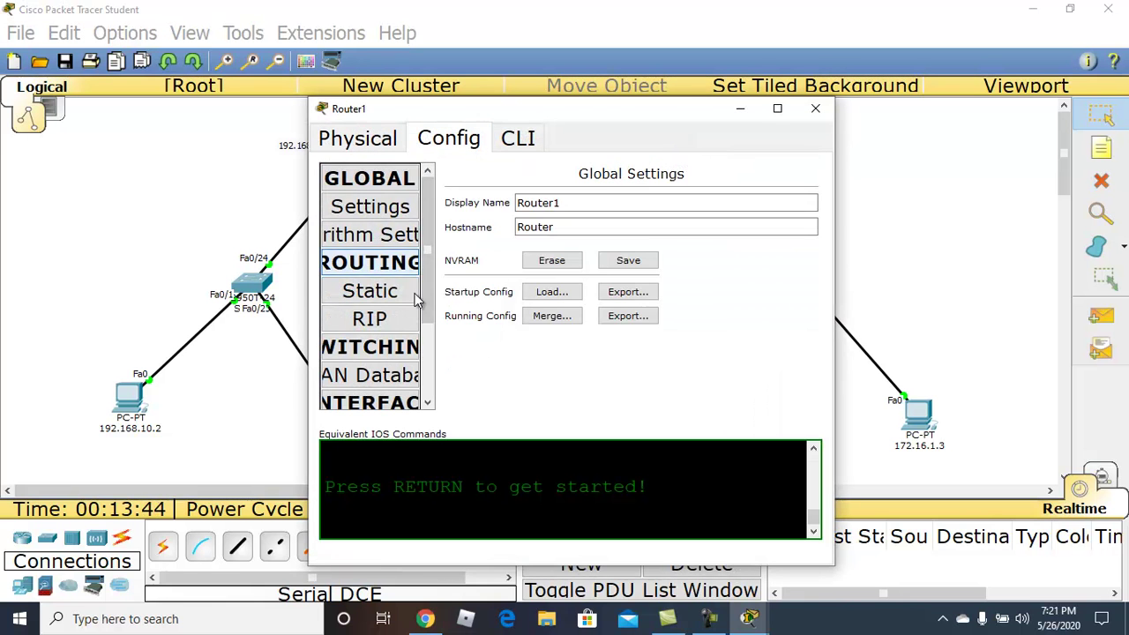
pyautogui.moveTo(427, 311); pyautogui.dragTo(432, 399)
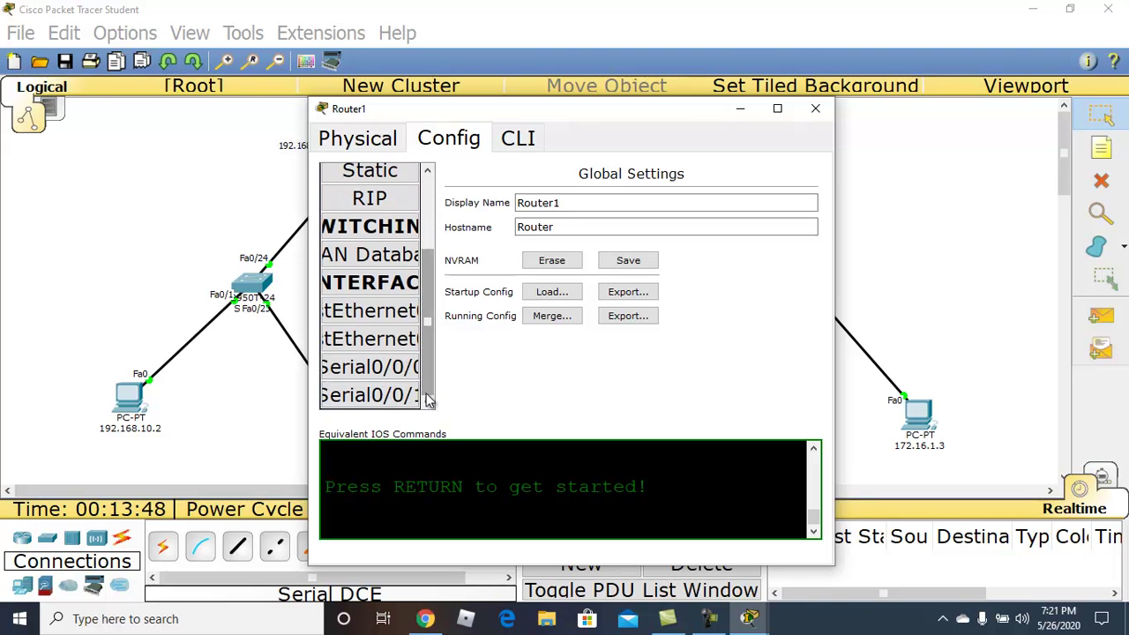
pyautogui.click(370, 368)
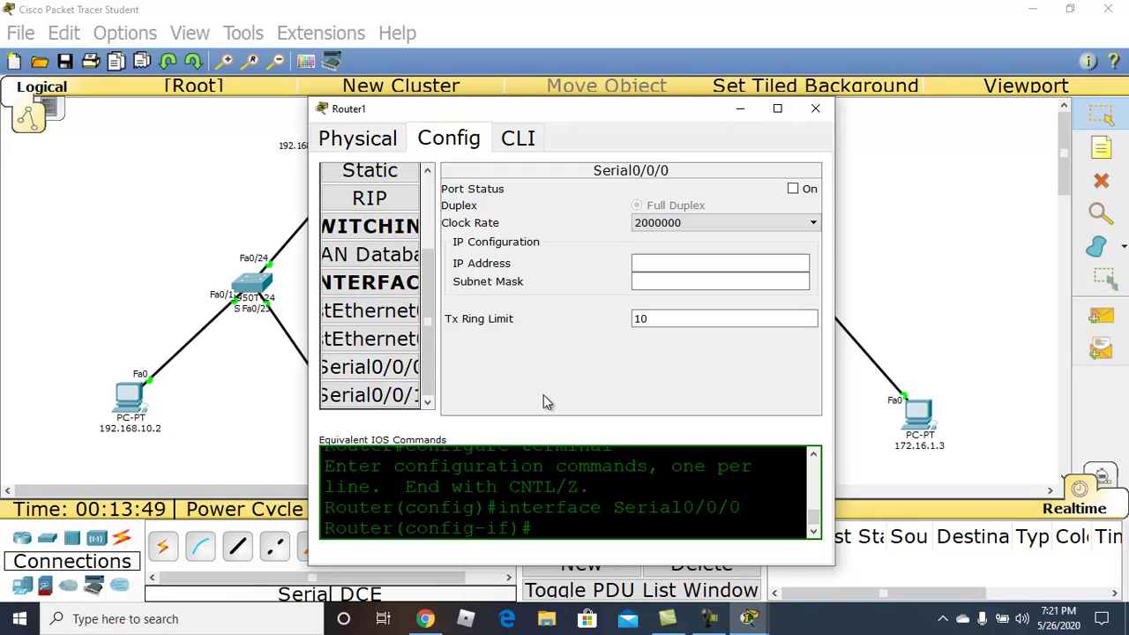
pyautogui.click(815, 222)
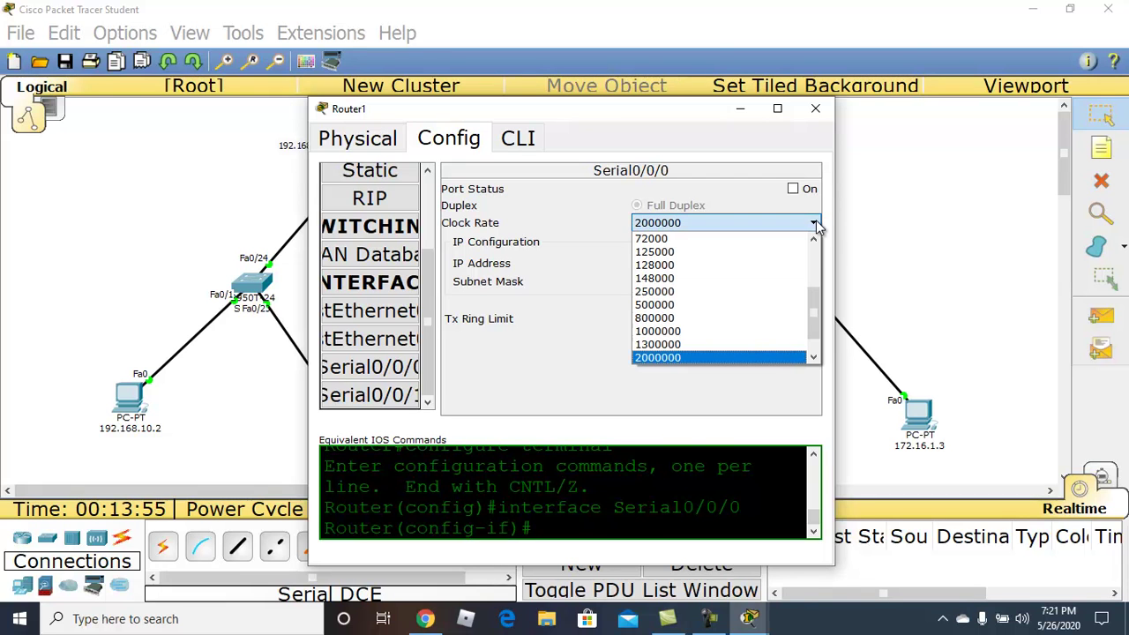
pyautogui.scroll(-1, 815, 312)
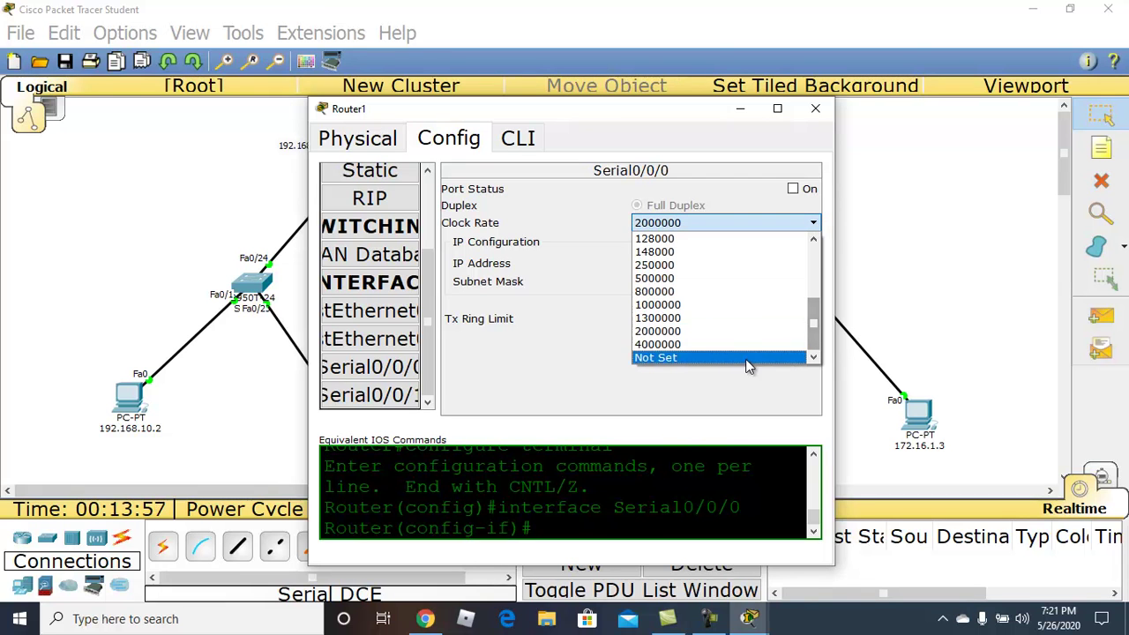
pyautogui.click(719, 358)
# - Assign IP address 99.99.99.2 with subnet mask 255.0.0.0 to Router1's Serial0/0/0 interface and turn its port on
pyautogui.click(663, 263)
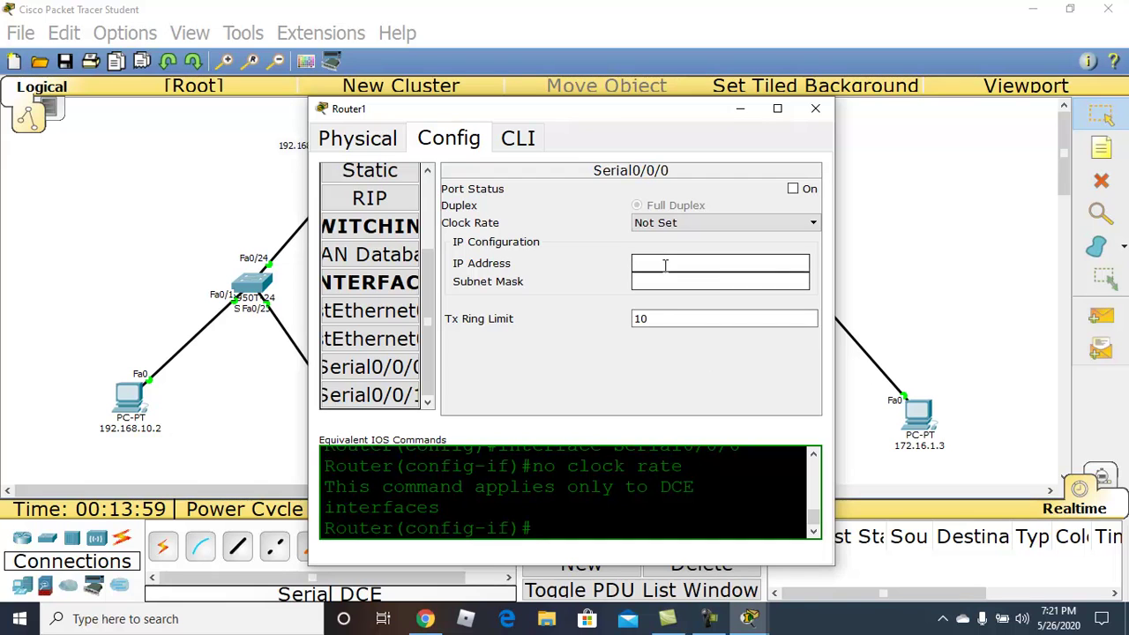
pyautogui.write('99.99.99.2')
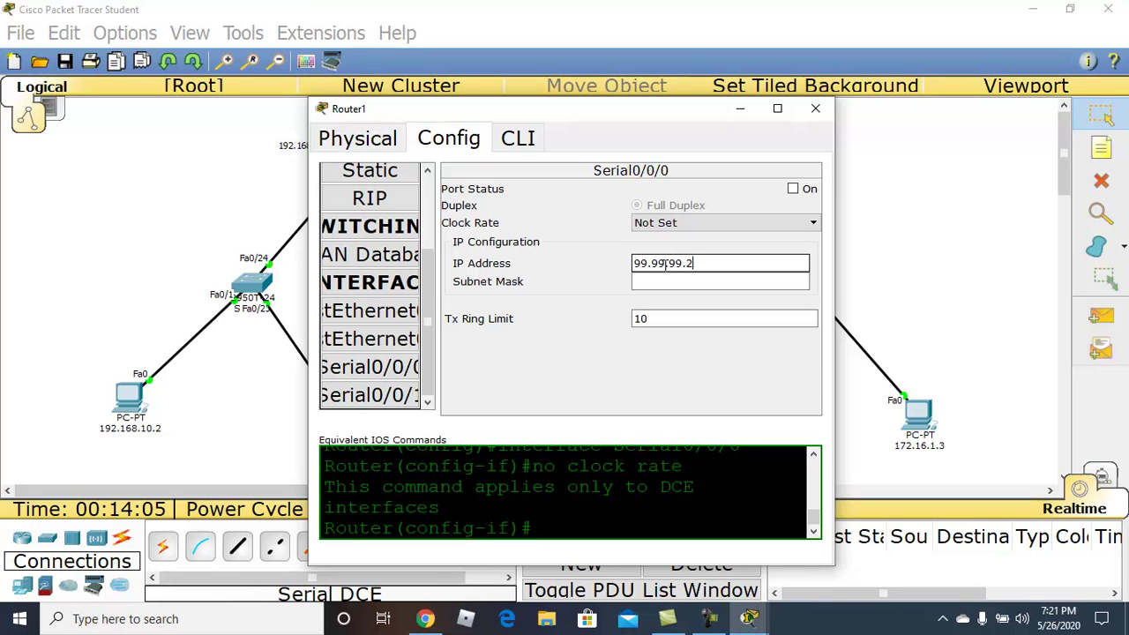
pyautogui.click(708, 280)
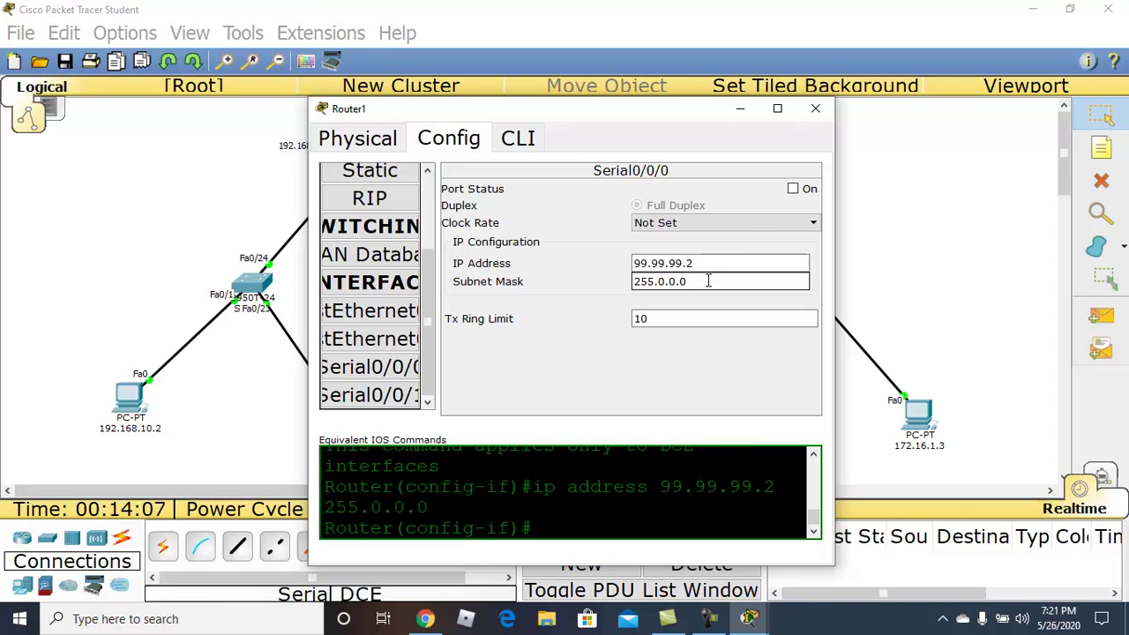
pyautogui.click(796, 190)
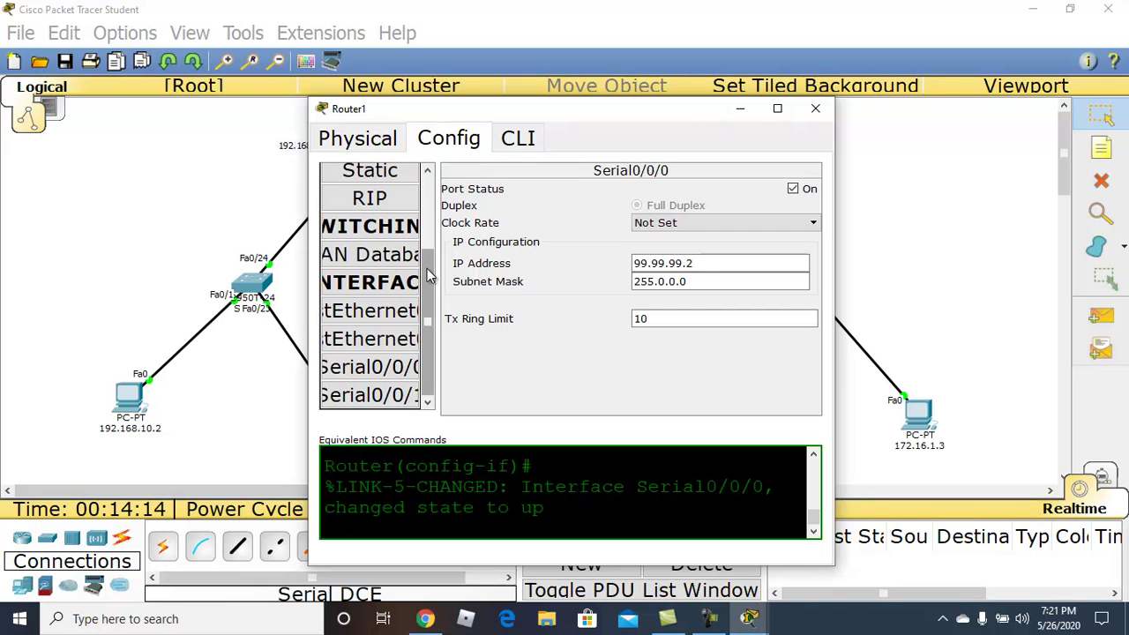
# - Save Router1's configuration to NVRAM from its global settings
pyautogui.moveTo(427, 268); pyautogui.dragTo(427, 186)
pyautogui.click(382, 211)
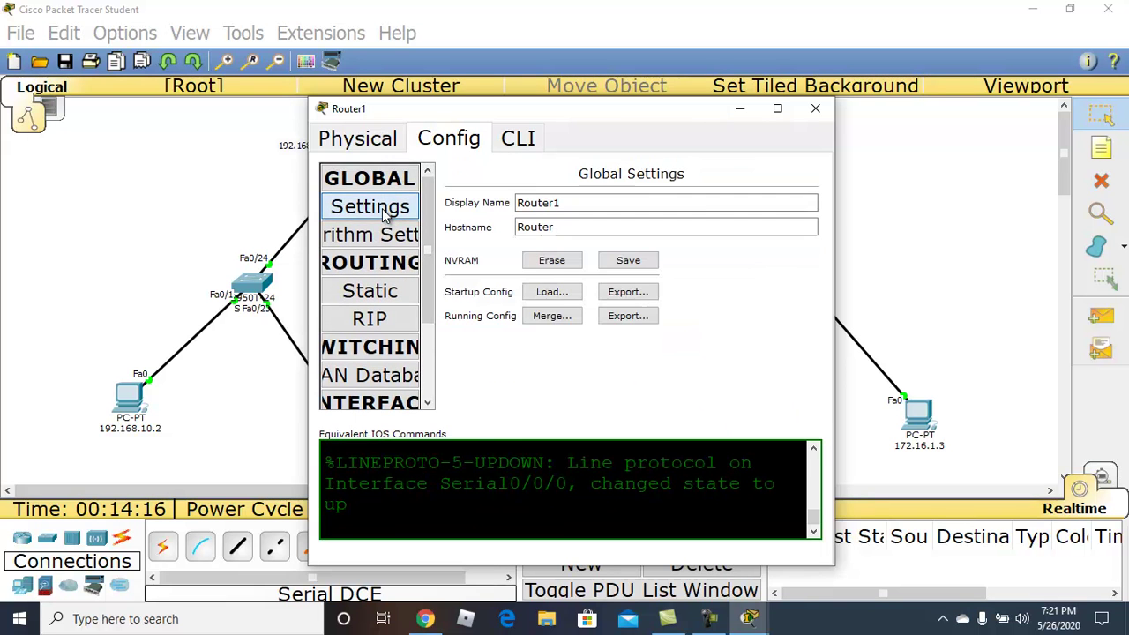
pyautogui.click(629, 262)
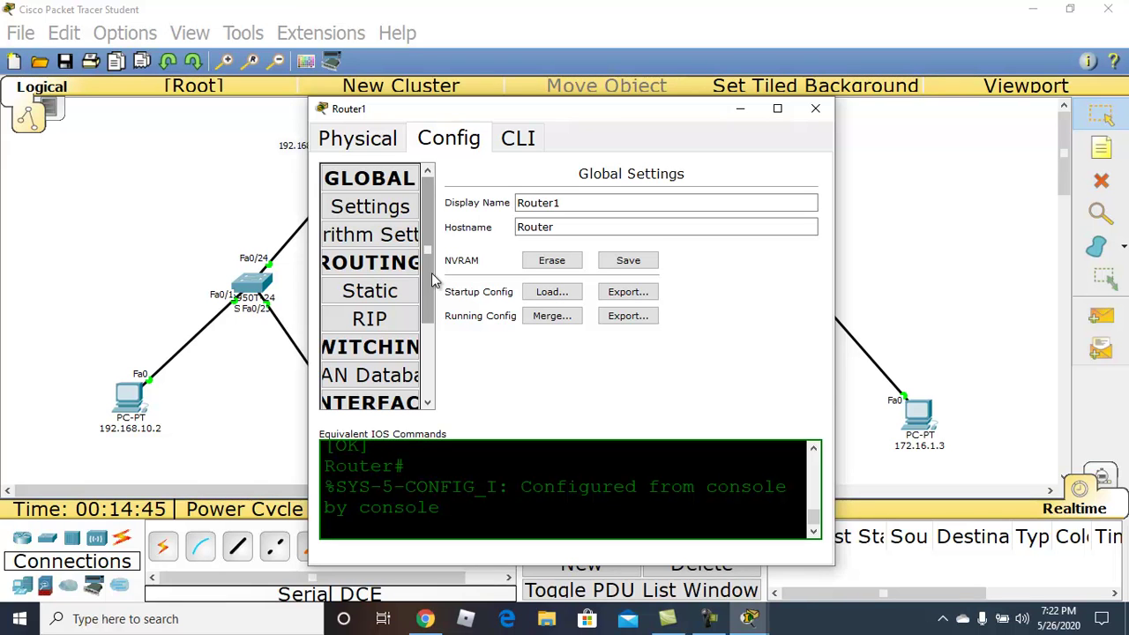
# - Set the router IOS background to White and the router IOS text to Black in the font preferences, and apply the colours
pyautogui.click(137, 33)
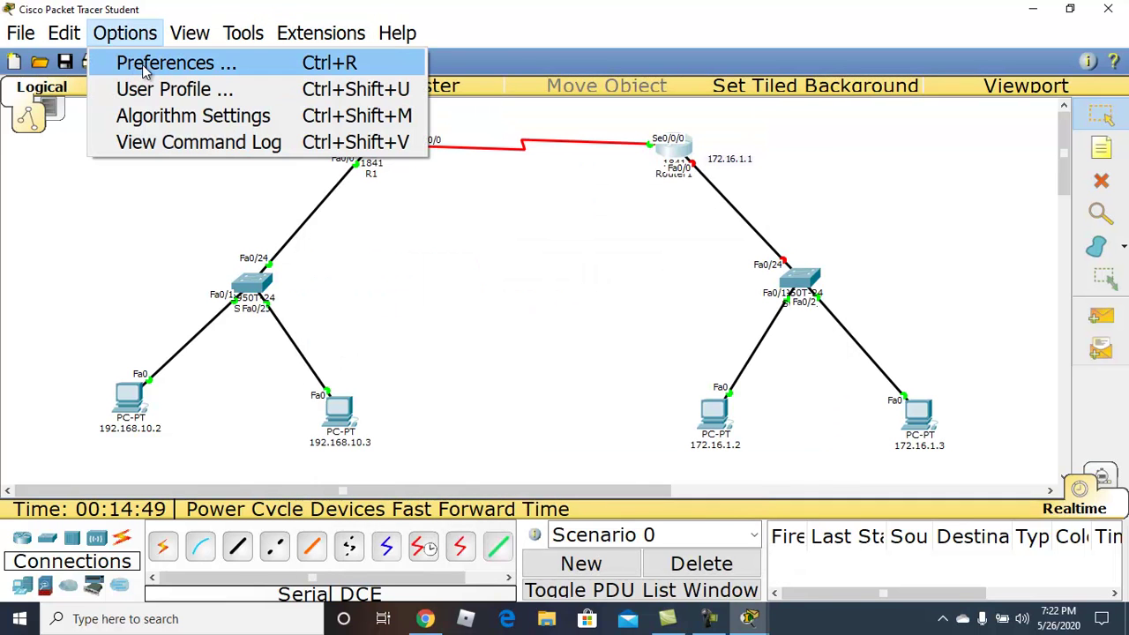
pyautogui.click(142, 64)
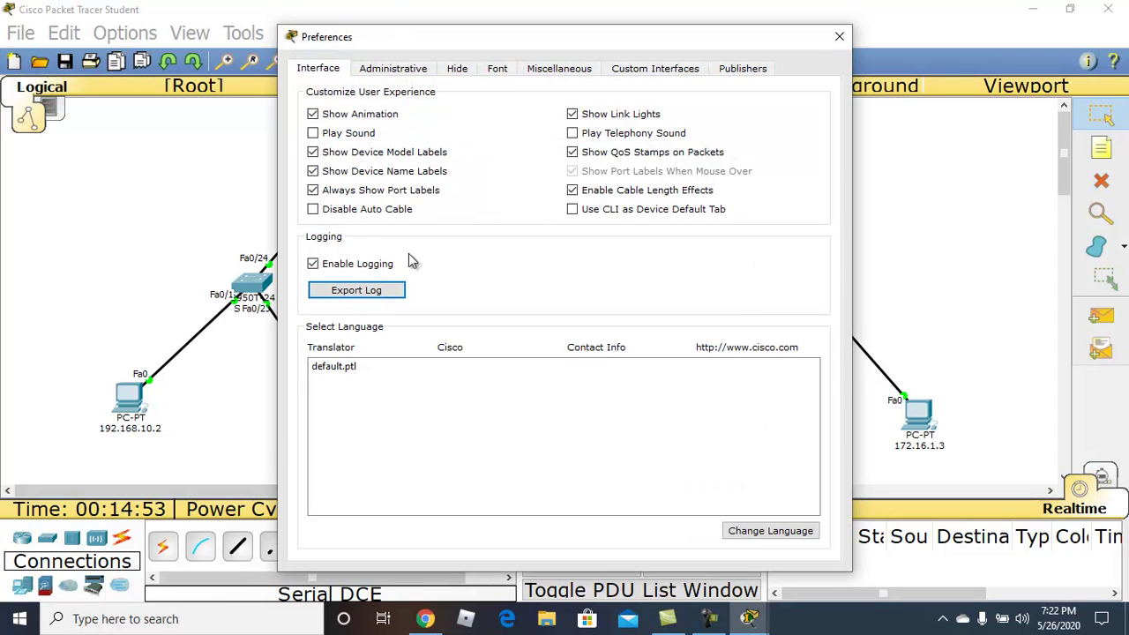
pyautogui.click(500, 74)
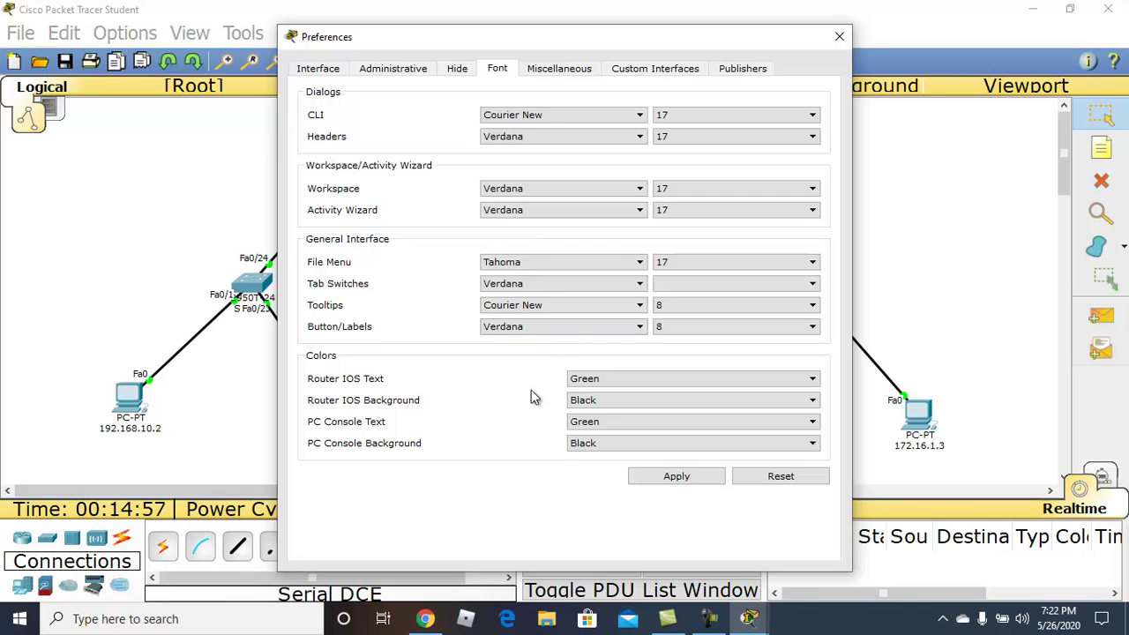
pyautogui.click(604, 405)
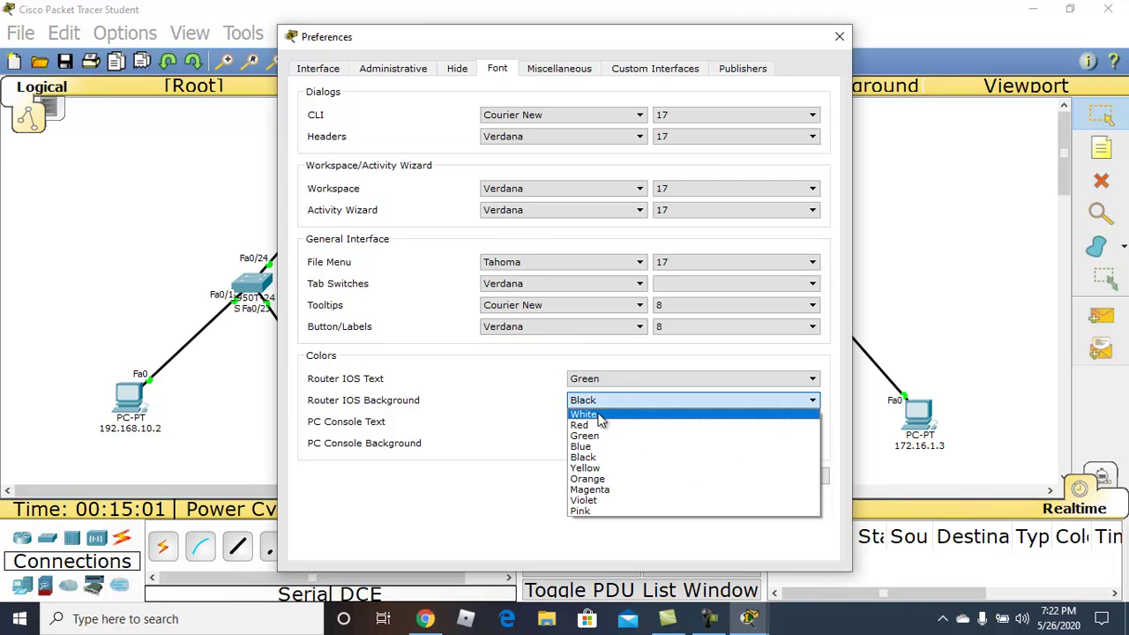
pyautogui.click(600, 414)
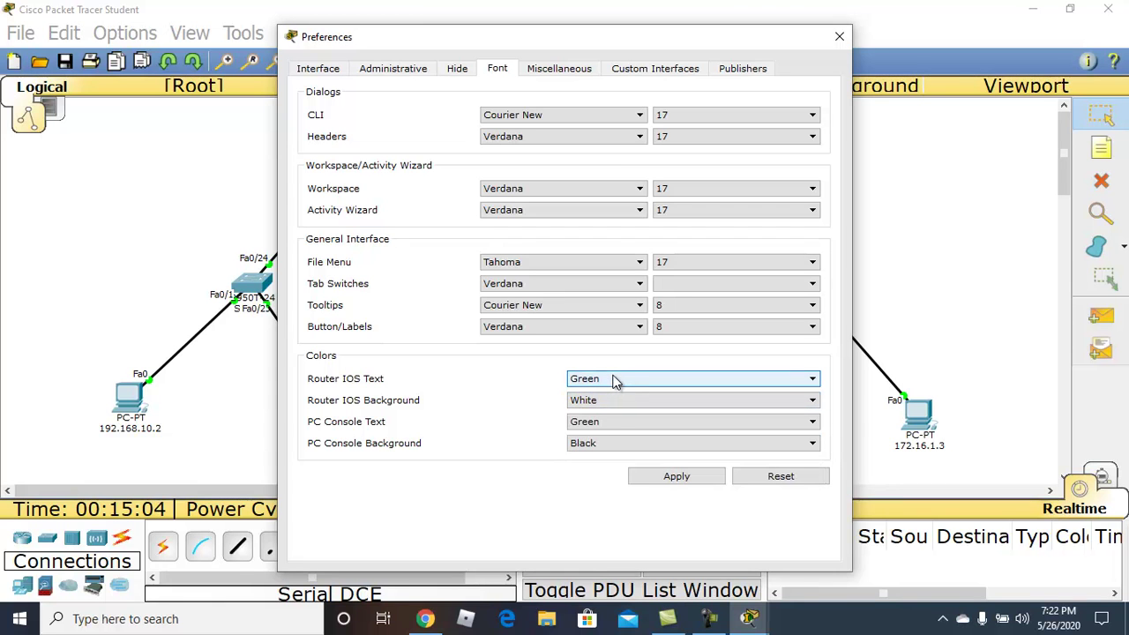
pyautogui.click(614, 378)
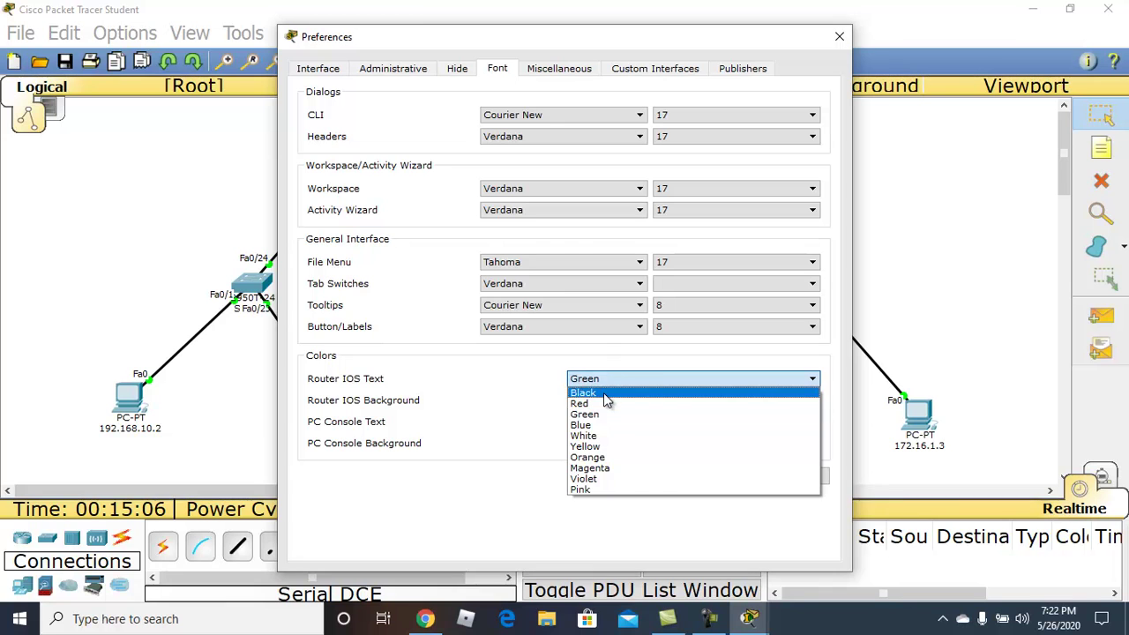
pyautogui.click(607, 394)
pyautogui.click(691, 479)
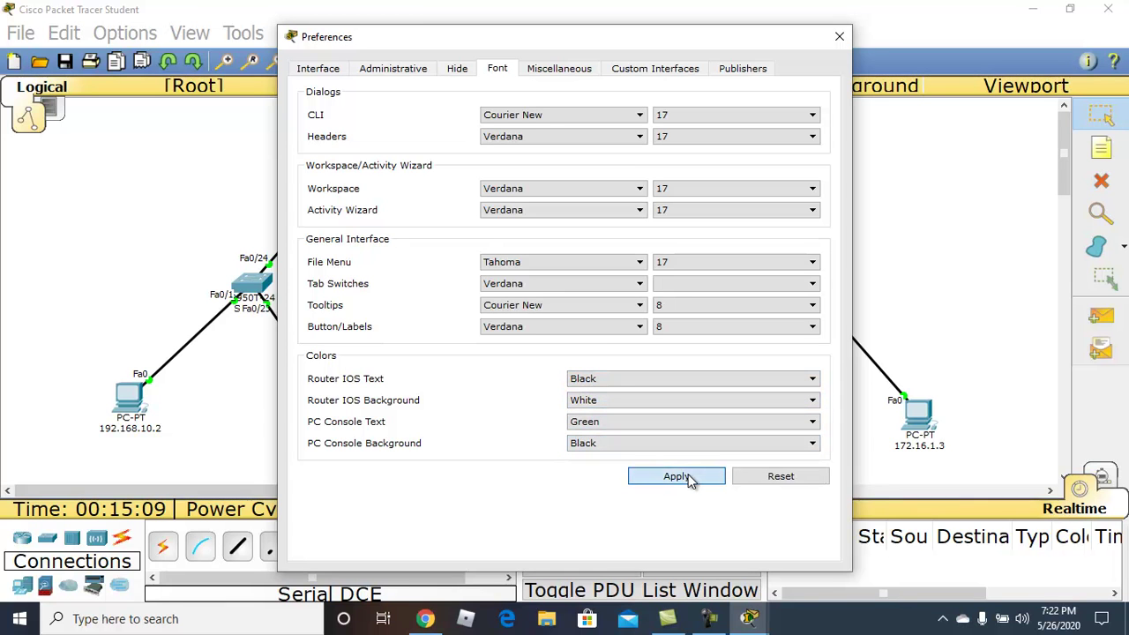
pyautogui.click(839, 39)
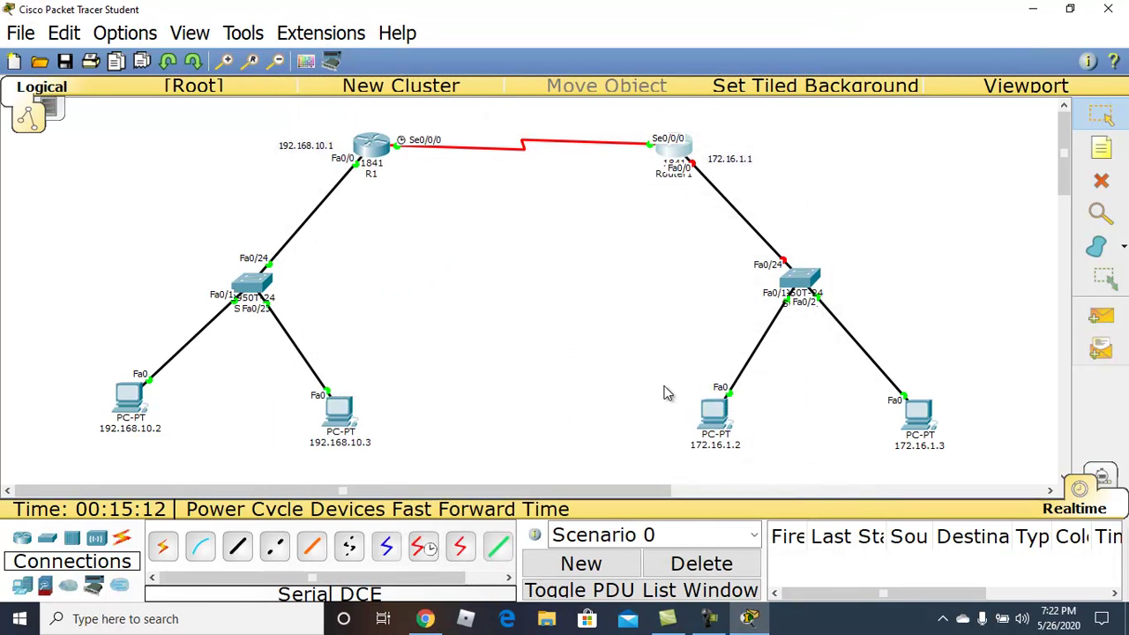
# - Reopen Router1, save its configuration to NVRAM once more, and minimise its window
pyautogui.click(680, 157)
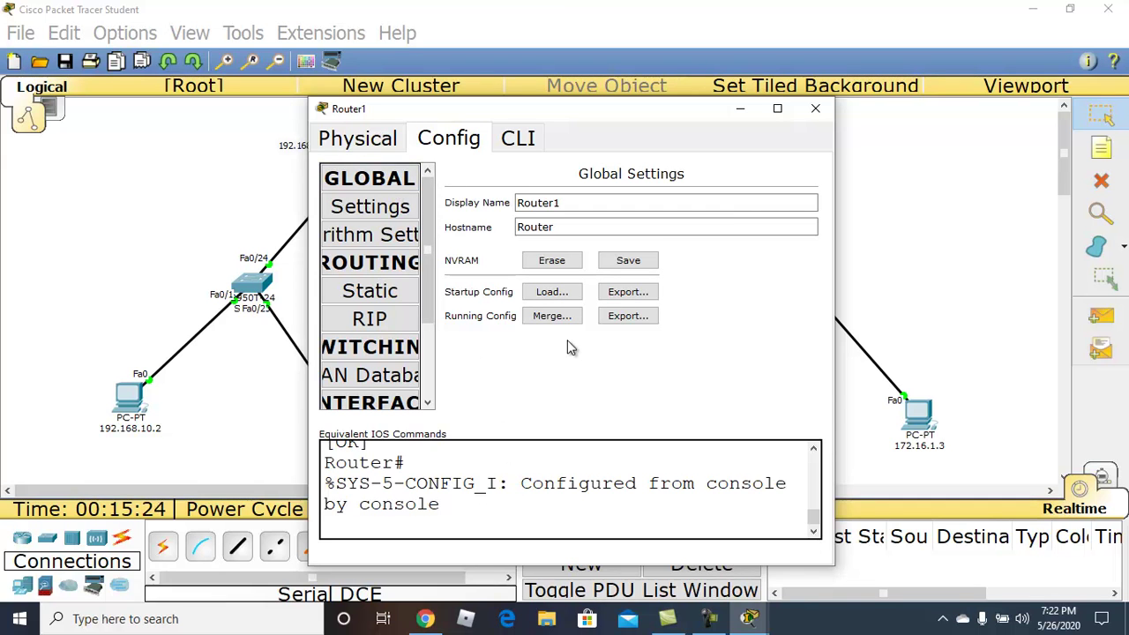
pyautogui.click(629, 261)
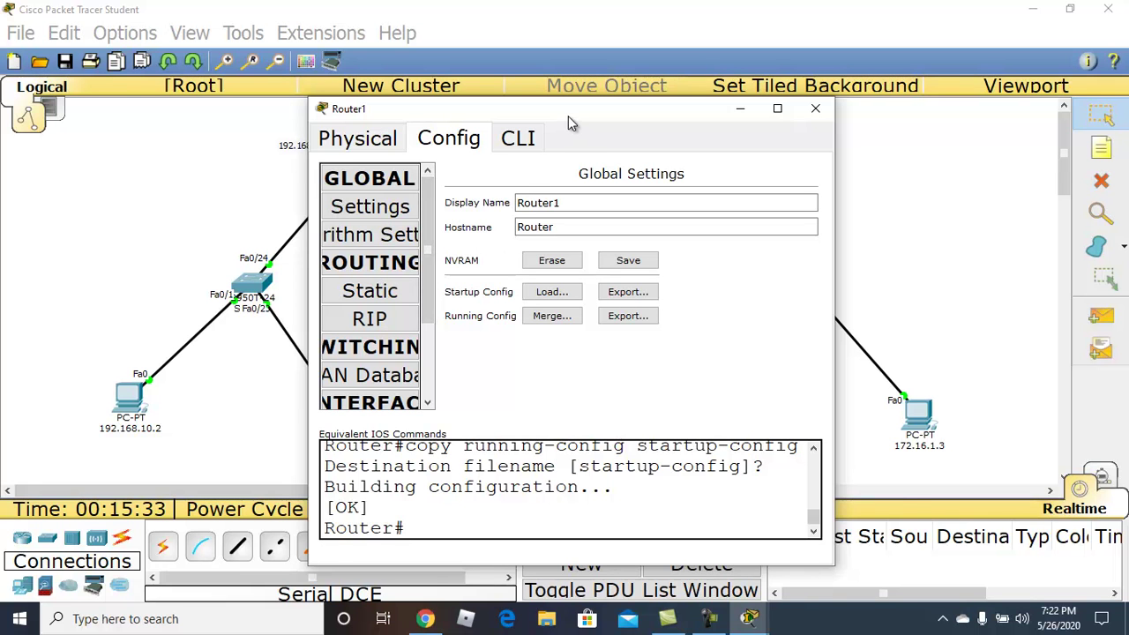
pyautogui.moveTo(572, 113); pyautogui.dragTo(621, 151)
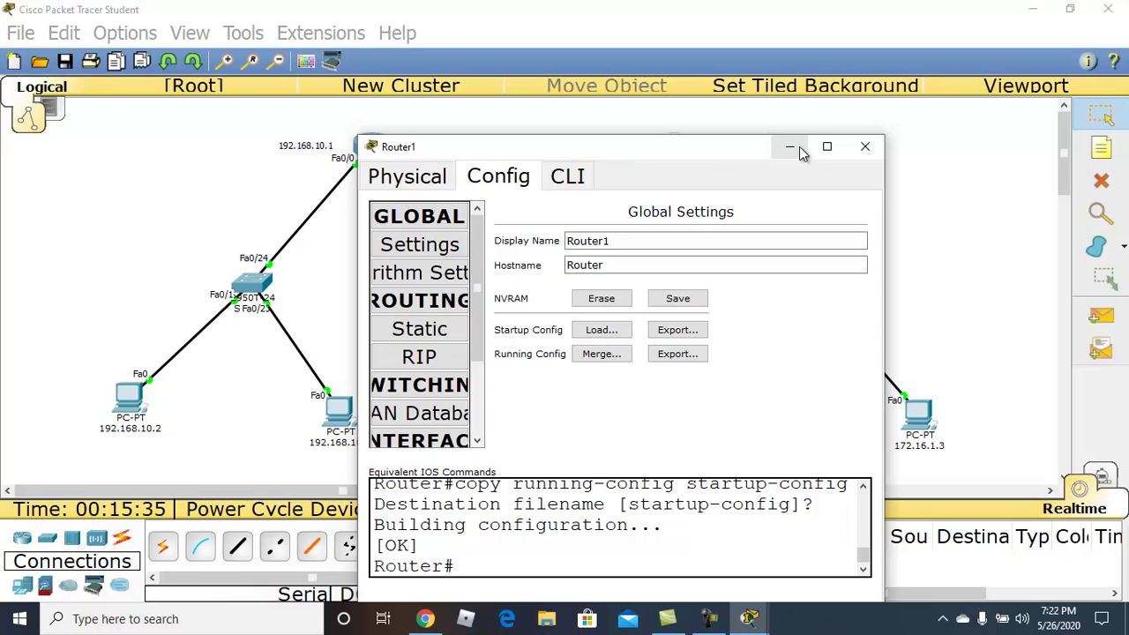
pyautogui.click(788, 148)
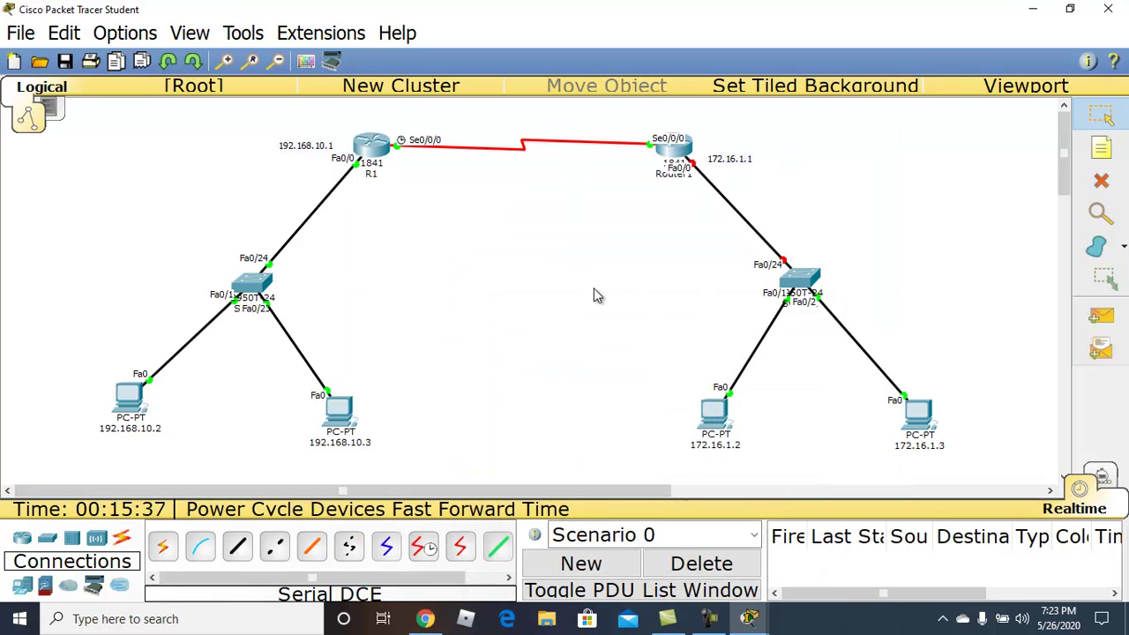
pyautogui.moveTo(341, 415); pyautogui.dragTo(336, 410)
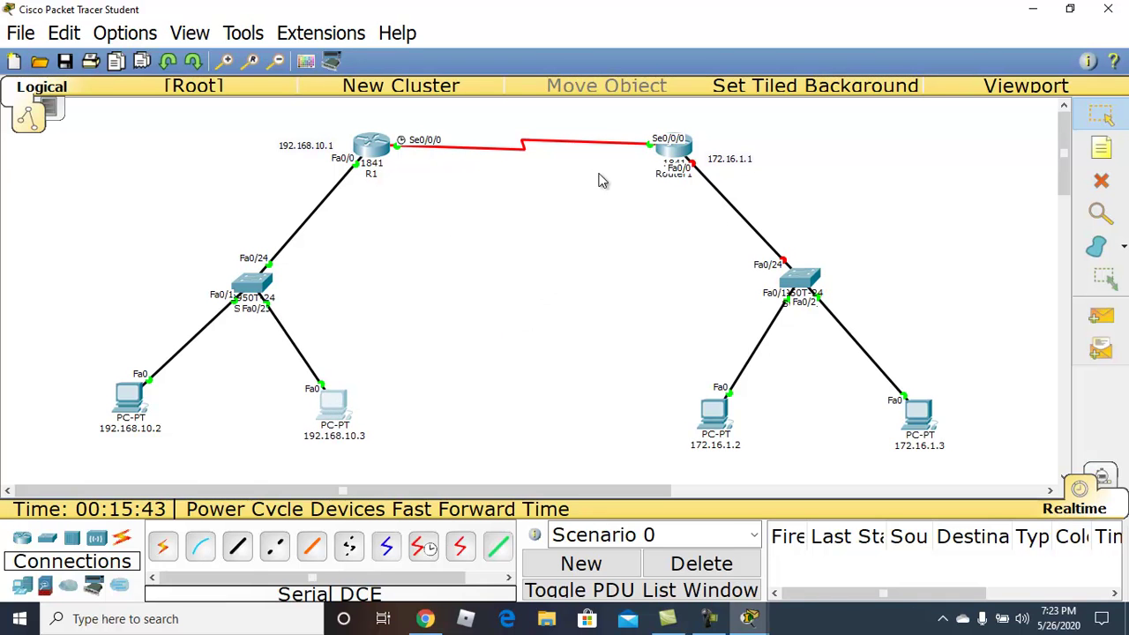
# - Change Router1's display name to R2, save its configuration to NVRAM, and minimise its window
pyautogui.click(675, 152)
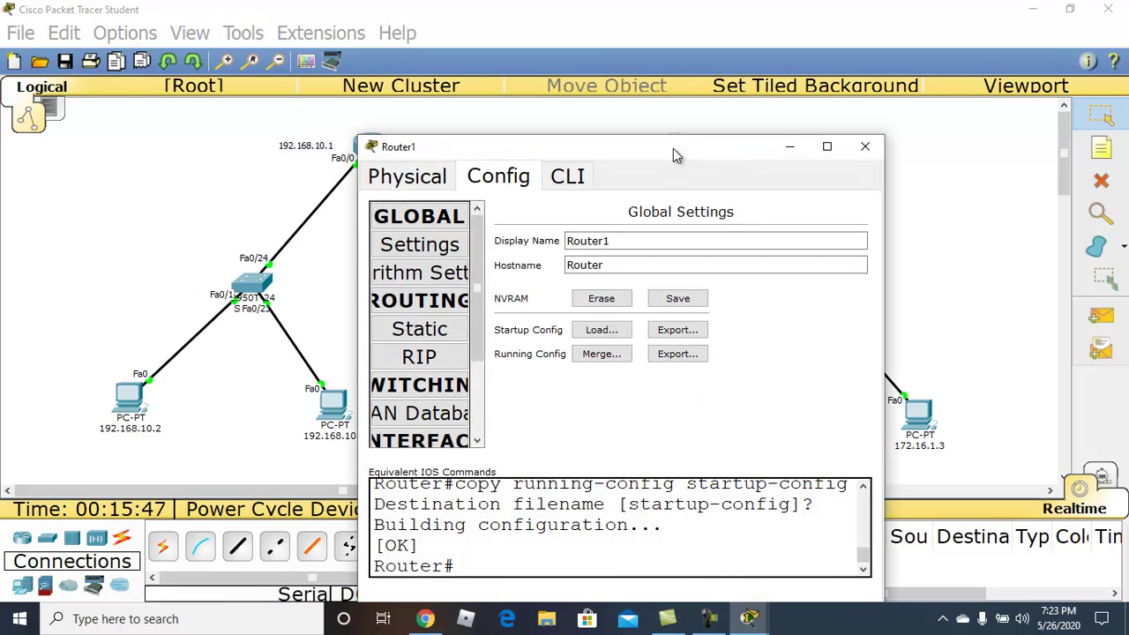
pyautogui.click(620, 240)
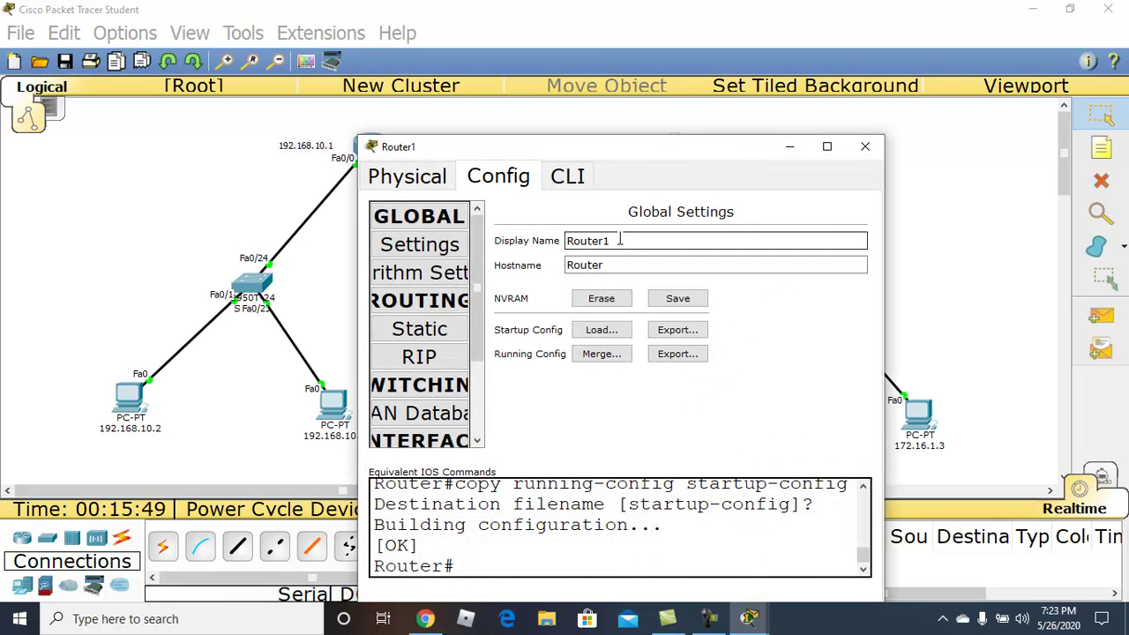
pyautogui.press('BackSpace')
pyautogui.press('BackSpace')
pyautogui.press('BackSpace')
pyautogui.press('BackSpace')
pyautogui.press('BackSpace')
pyautogui.press('BackSpace')
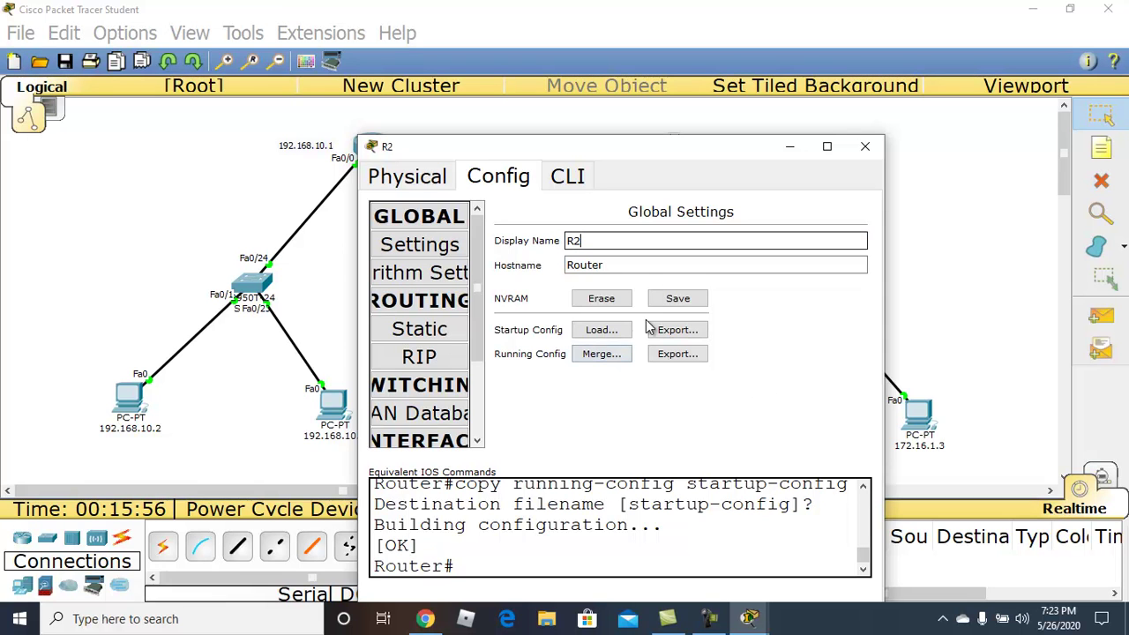
pyautogui.click(678, 305)
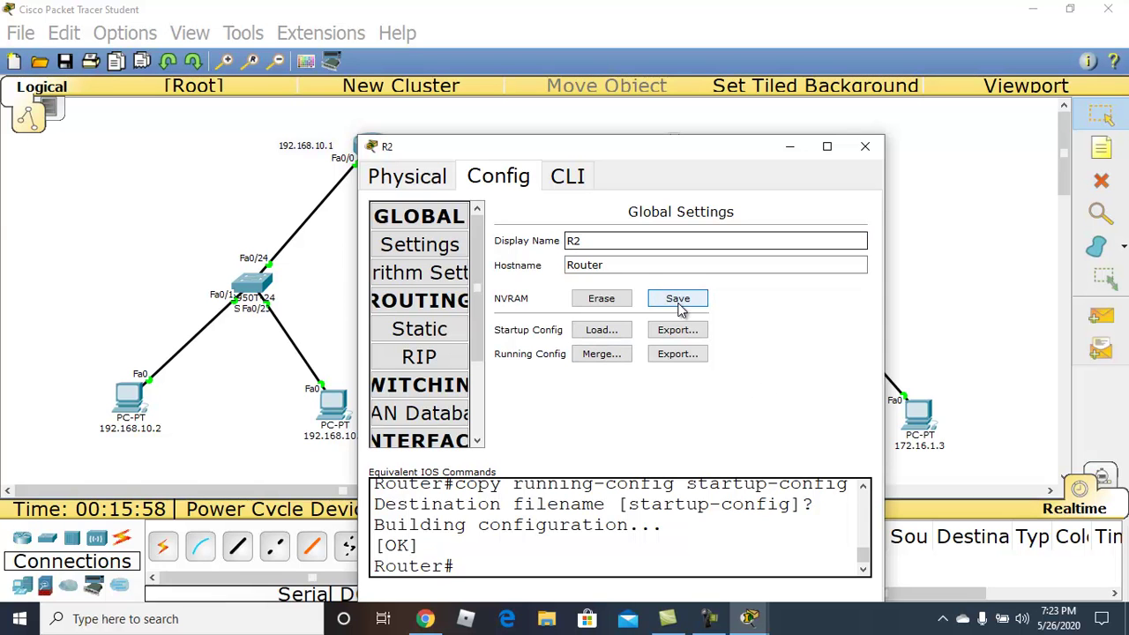
pyautogui.click(794, 147)
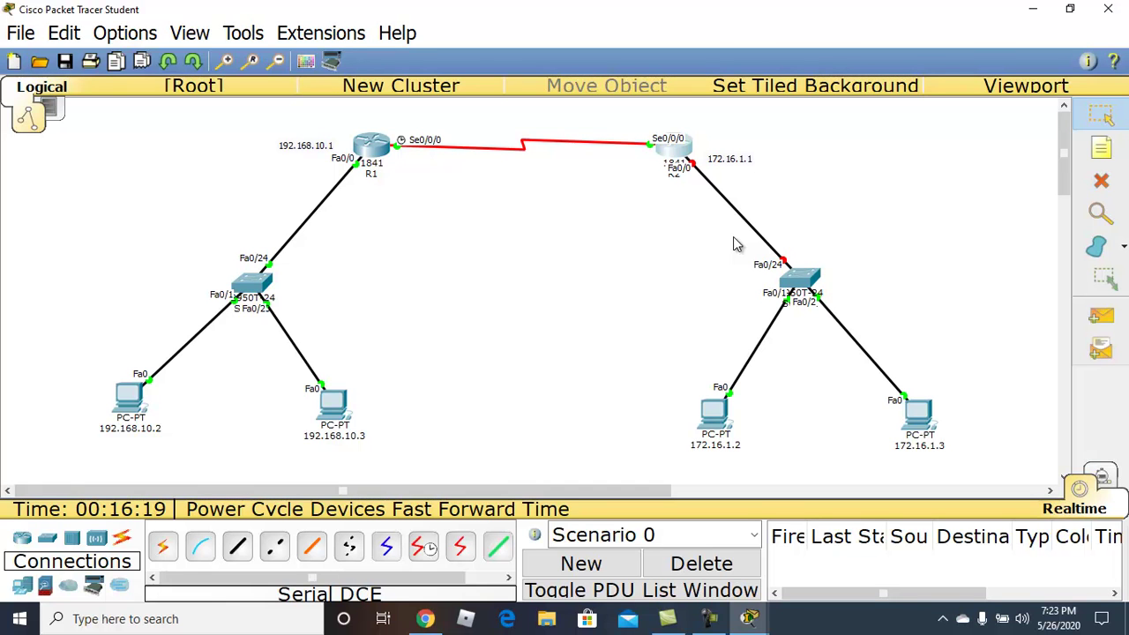
# - Configure R2's FastEthernet0/0 with IP address 172.16.1.1 and subnet mask 255.255.0.0, and turn the port on
pyautogui.moveTo(635, 178)
pyautogui.click(681, 154)
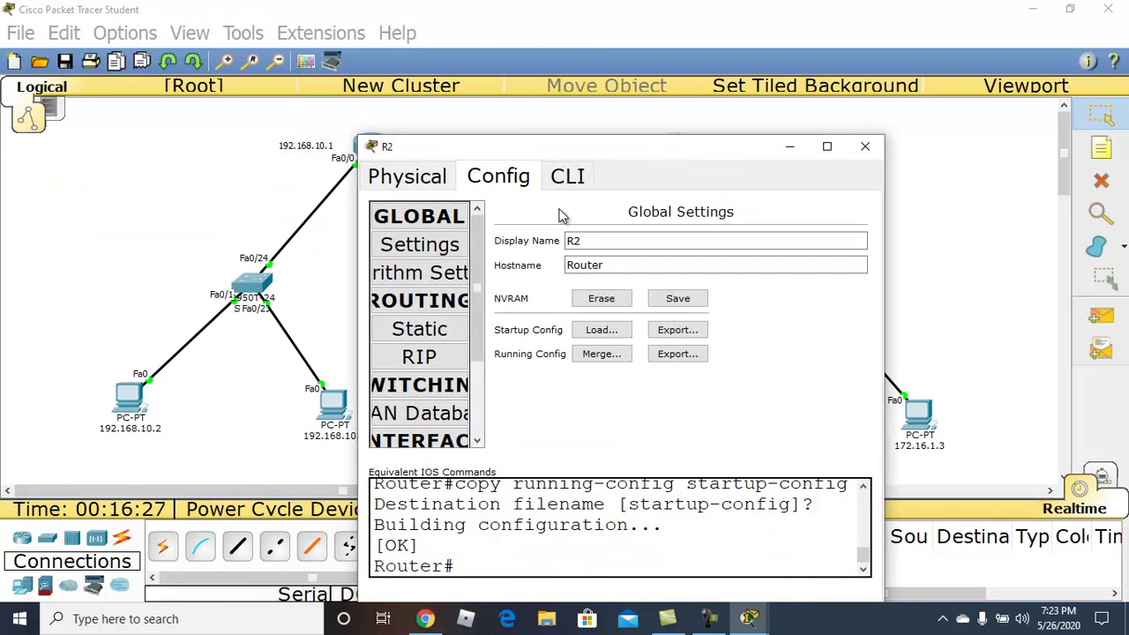
pyautogui.moveTo(481, 278); pyautogui.dragTo(497, 368)
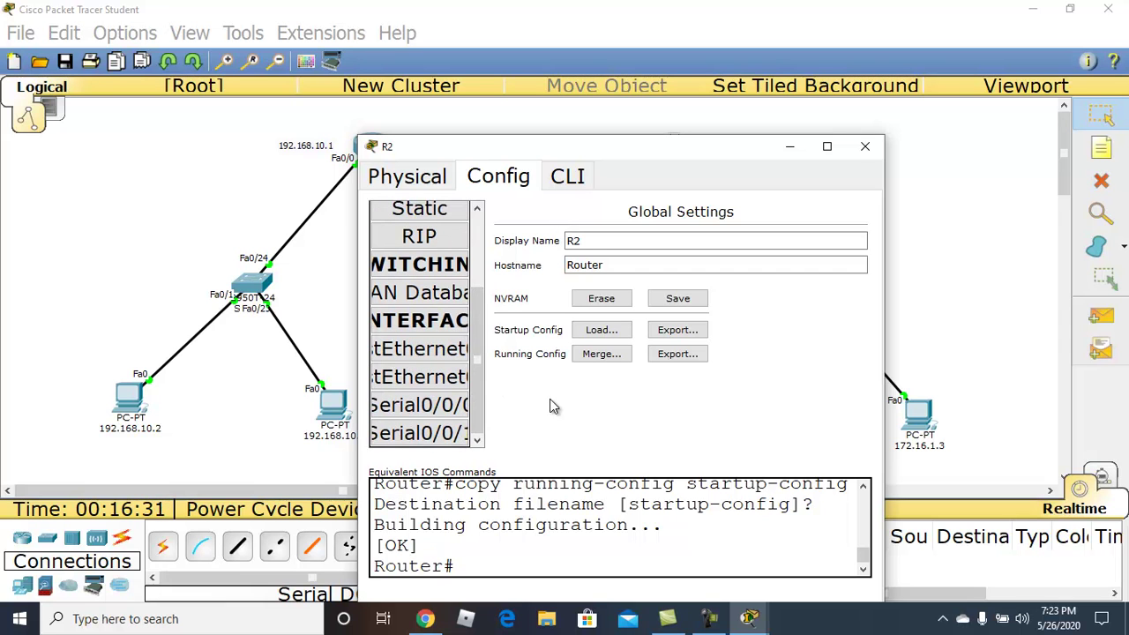
pyautogui.click(441, 351)
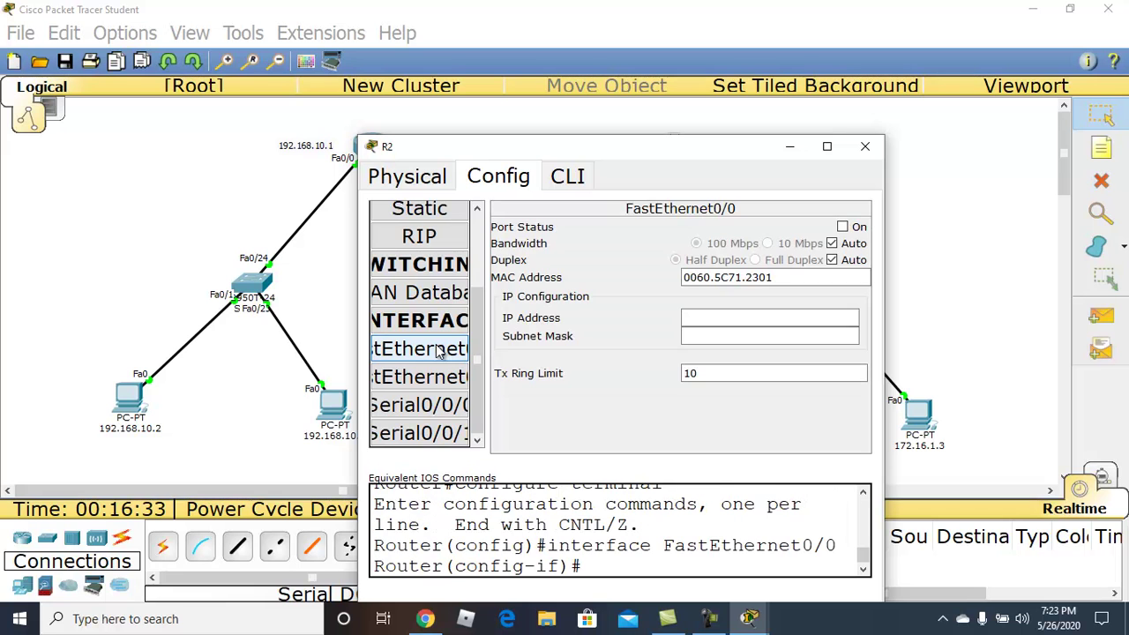
pyautogui.click(711, 319)
pyautogui.write('172.16')
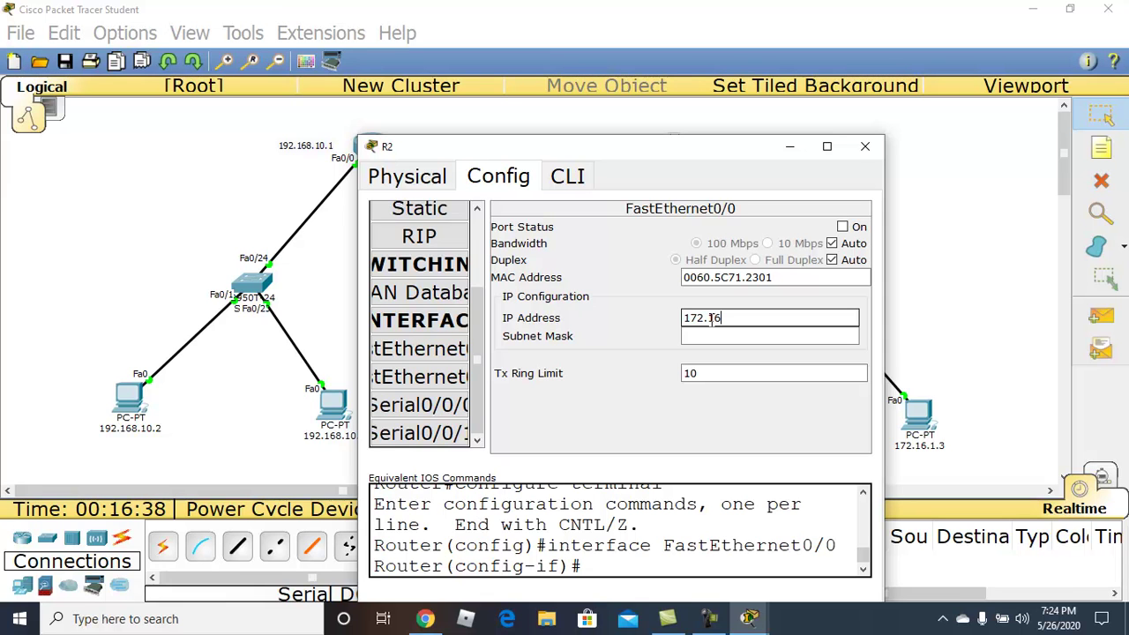
pyautogui.write('.1.1')
pyautogui.click(739, 337)
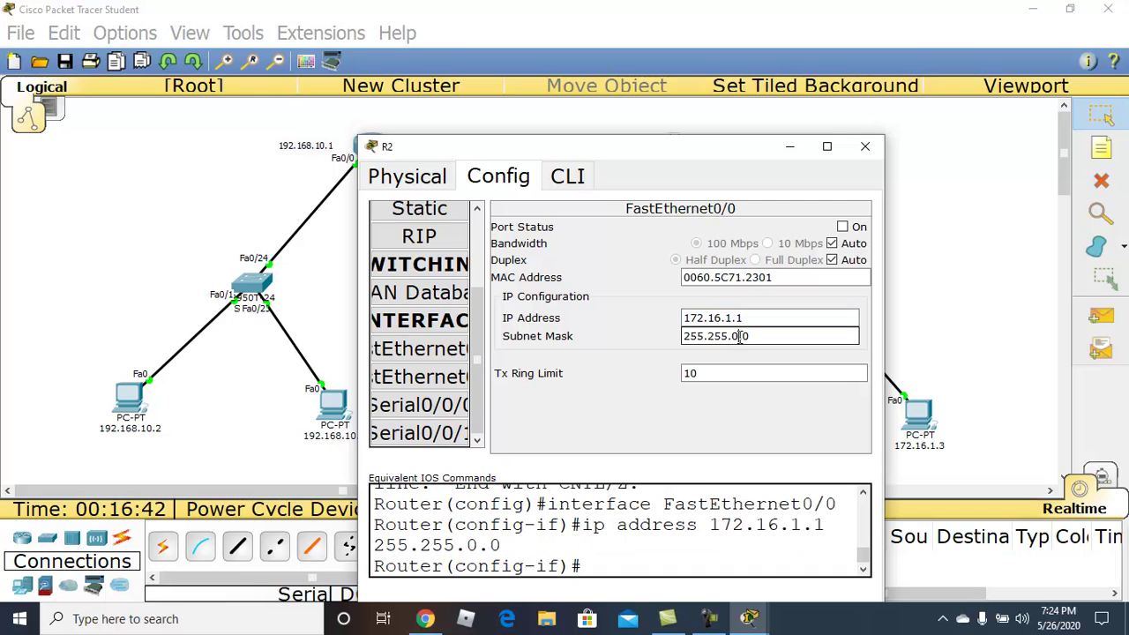
pyautogui.click(842, 226)
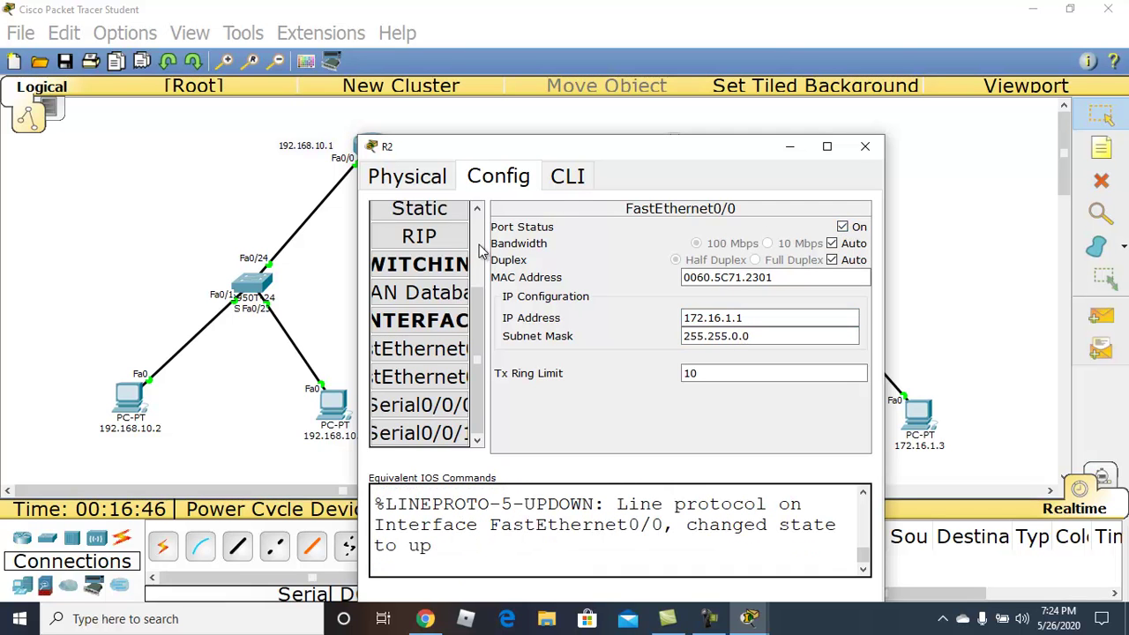
# - Save R2's configuration to NVRAM from its global settings and minimise its window
pyautogui.moveTo(482, 304); pyautogui.dragTo(487, 222)
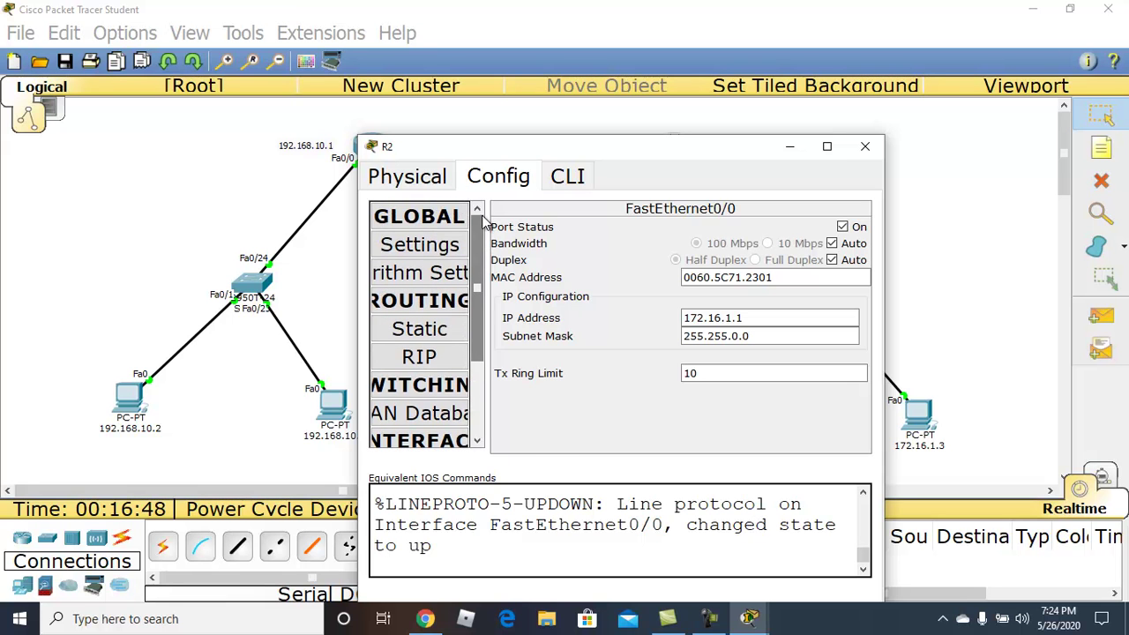
pyautogui.click(420, 244)
pyautogui.click(680, 298)
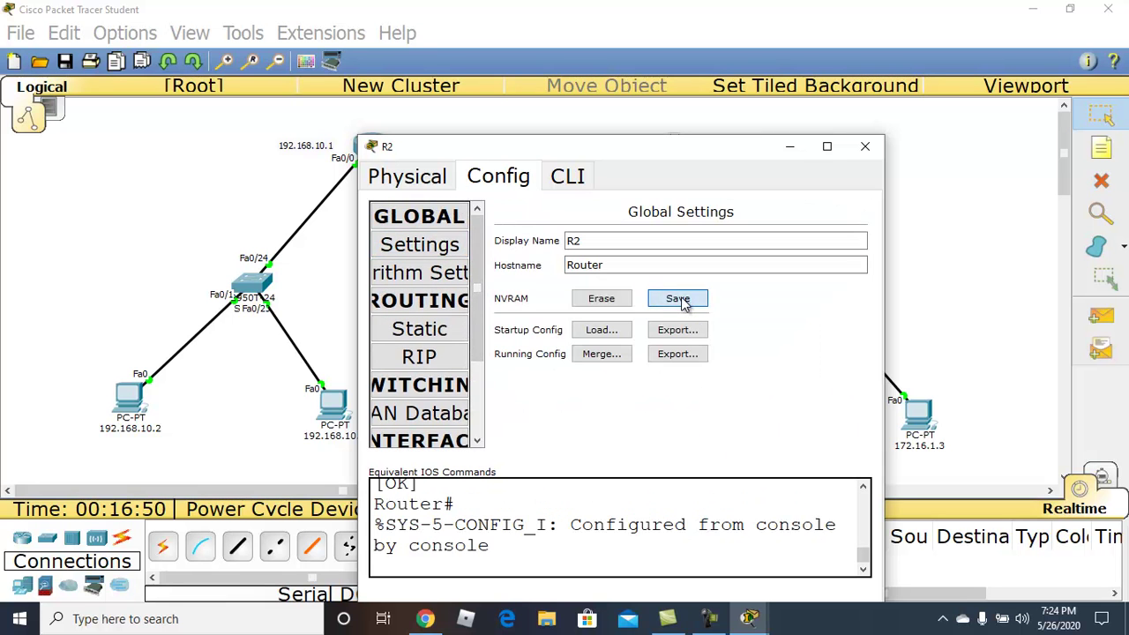
pyautogui.click(790, 148)
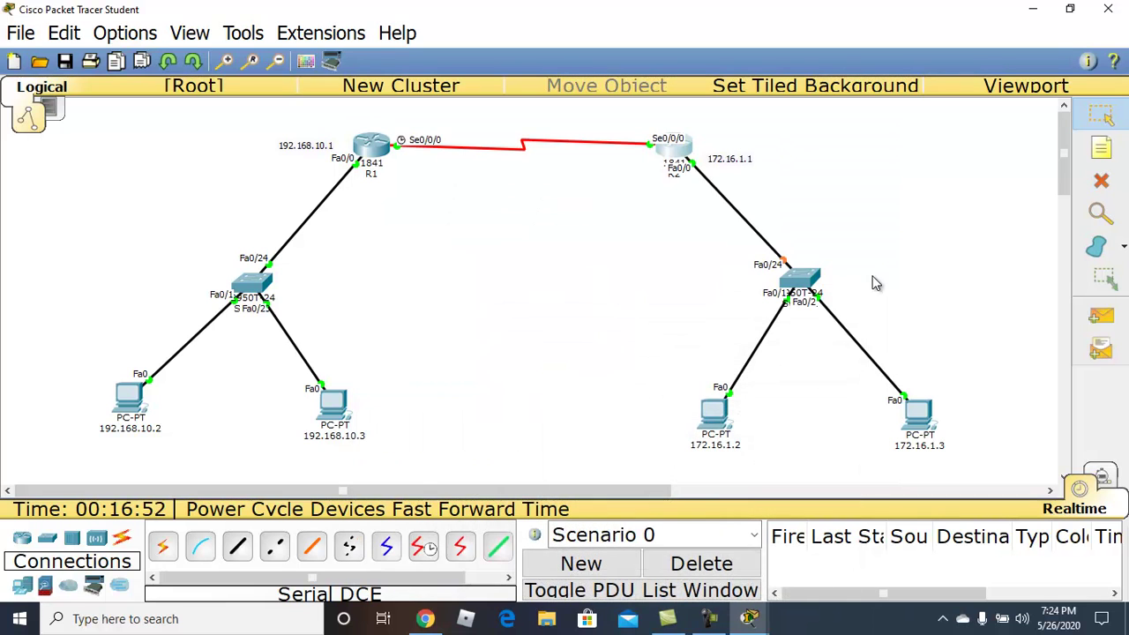
# - Fast-forward the network time and send a simple PDU from R1 to R2
pyautogui.click(552, 514)
pyautogui.click(1101, 316)
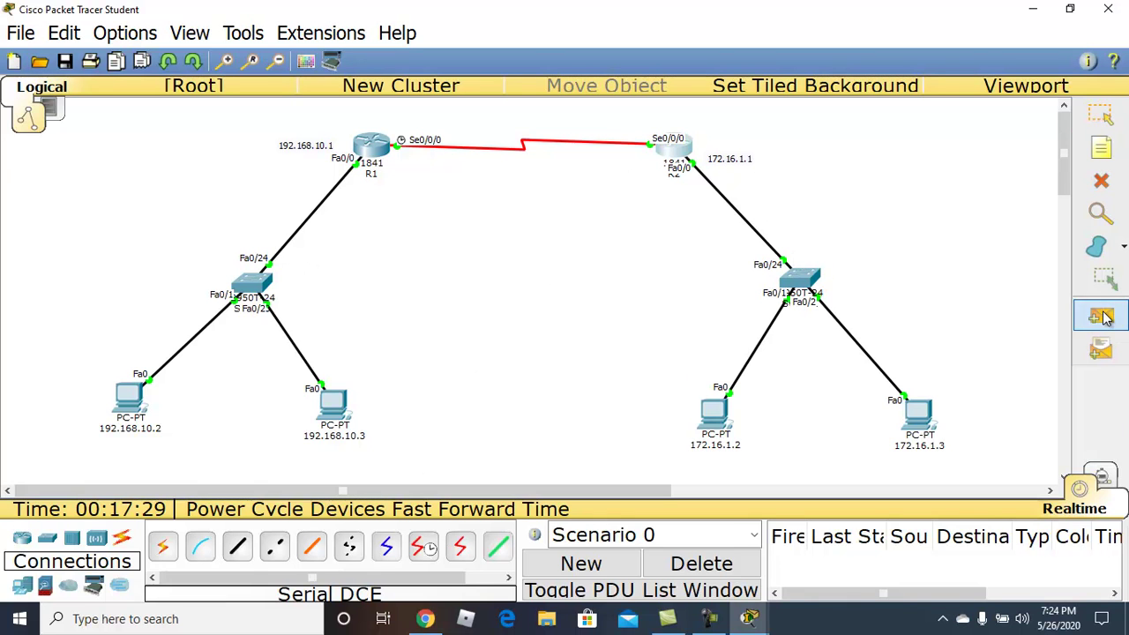
pyautogui.click(377, 148)
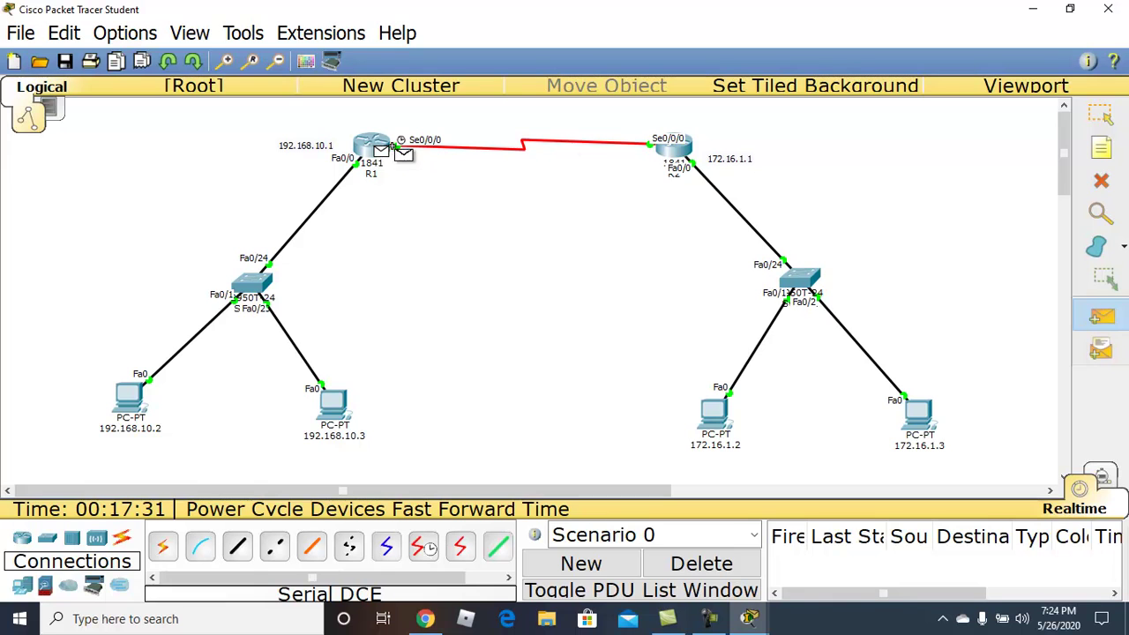
pyautogui.click(673, 157)
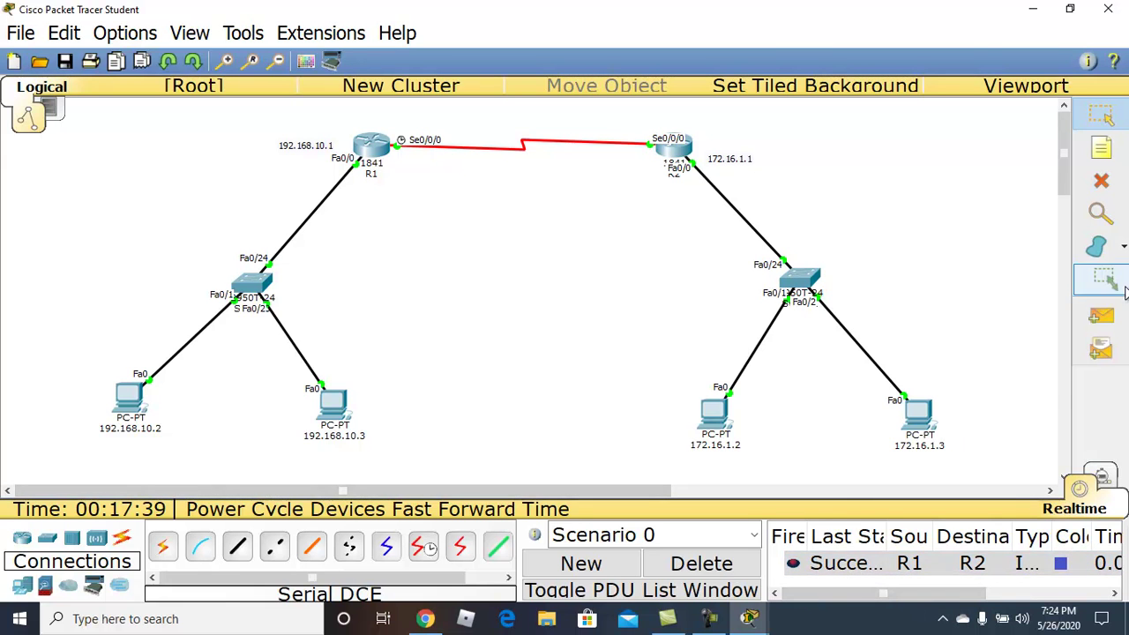
# - Follow the R1-to-R2 packet in Simulation mode, stepping forward once and playing automatically, and return to Realtime mode
pyautogui.click(1101, 477)
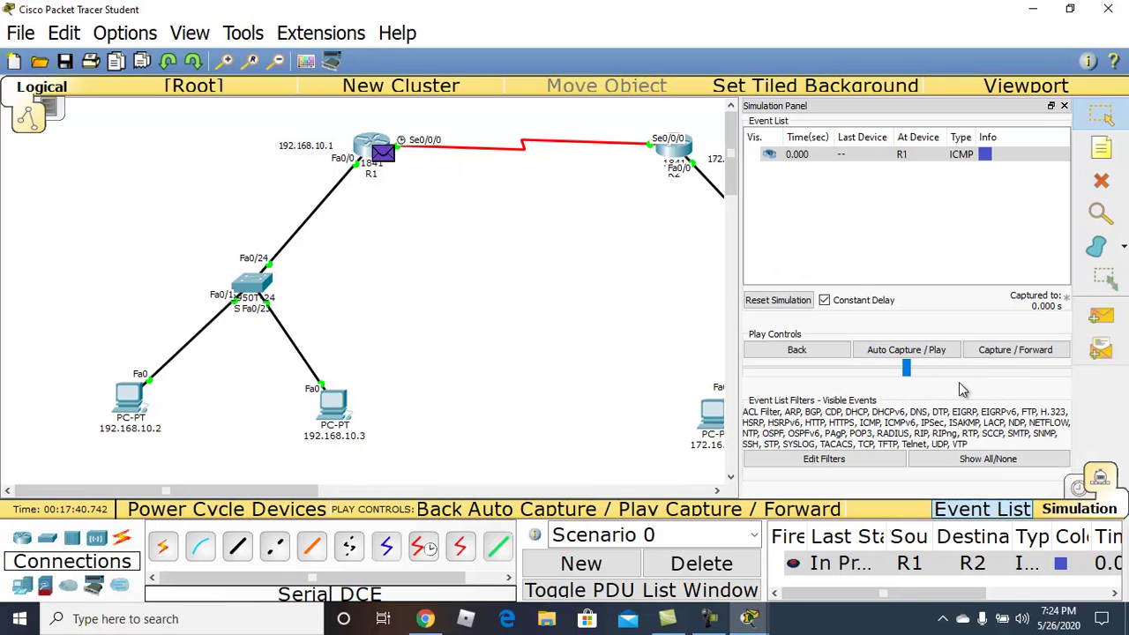
pyautogui.click(1007, 353)
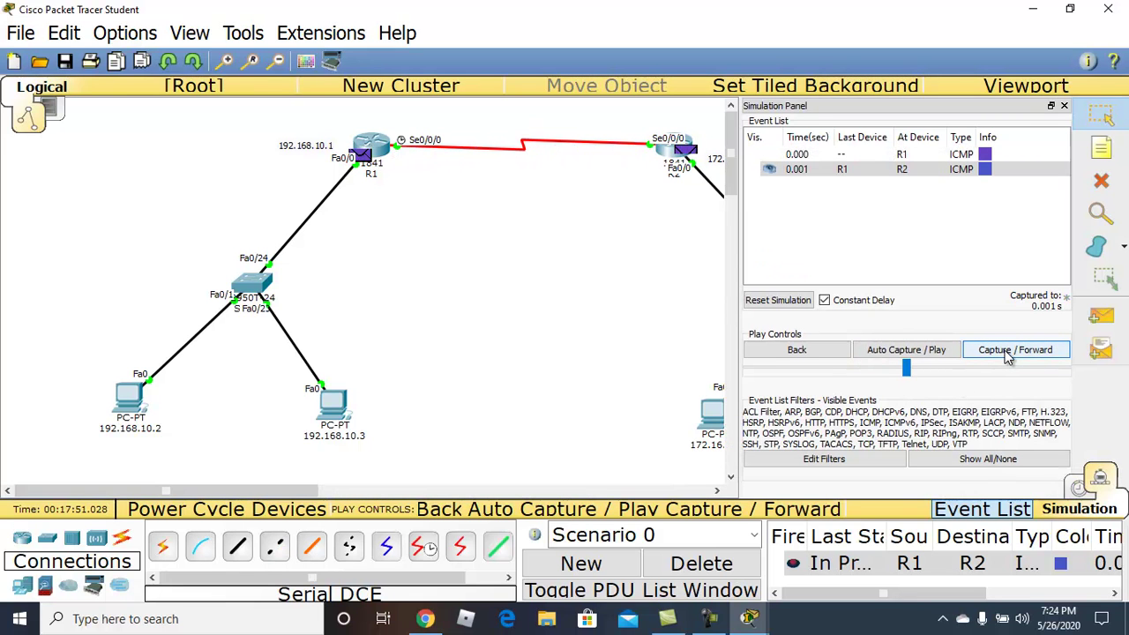
pyautogui.click(929, 350)
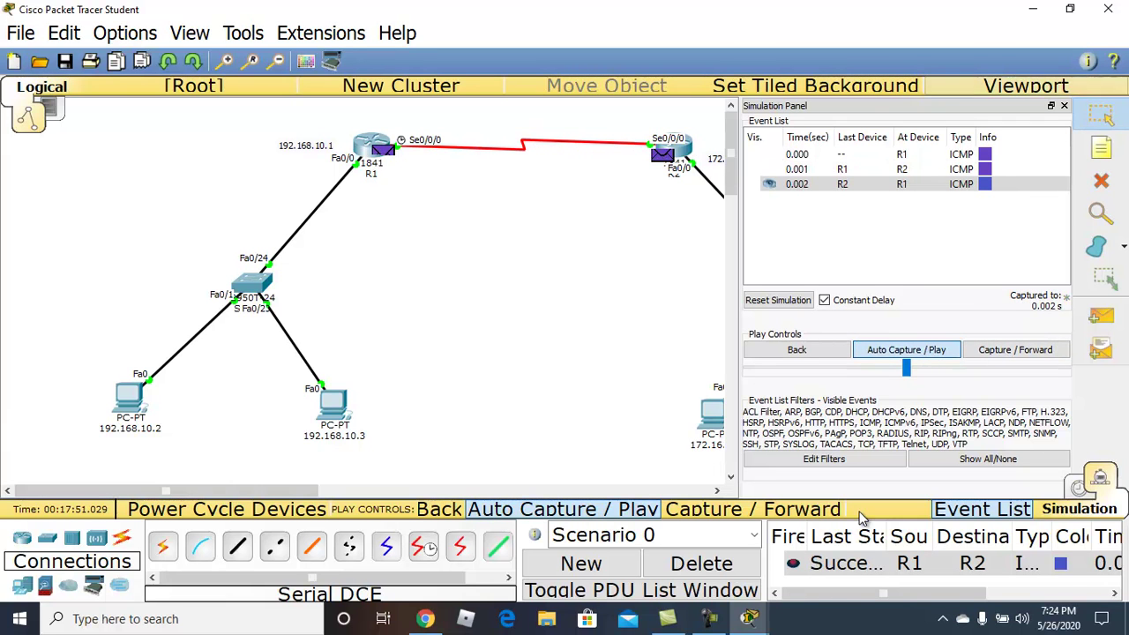
pyautogui.click(1082, 489)
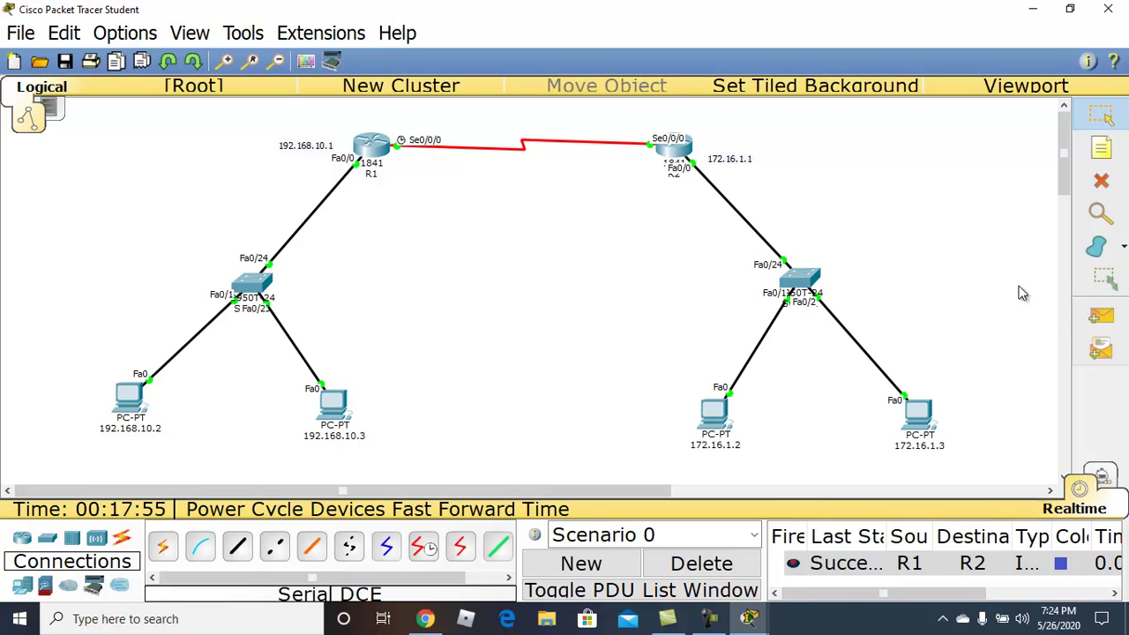
# - Delete the R1-to-R2 test scenario and send a simple PDU from PC 192.168.10.3 to PC 172.16.1.2
pyautogui.click(719, 567)
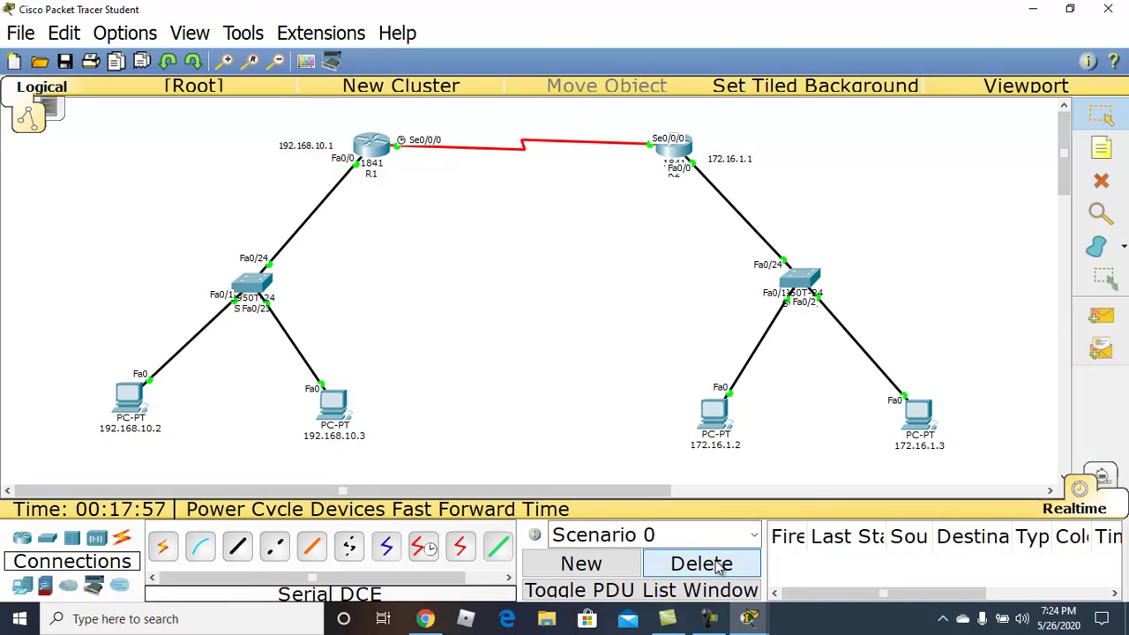
pyautogui.click(1102, 316)
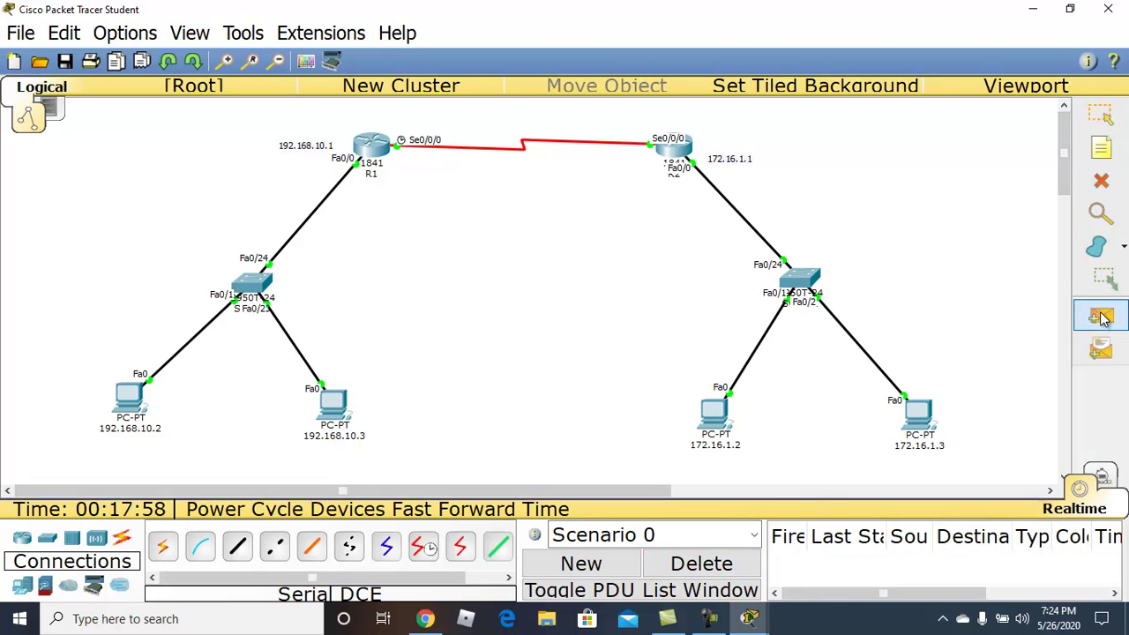
pyautogui.click(335, 407)
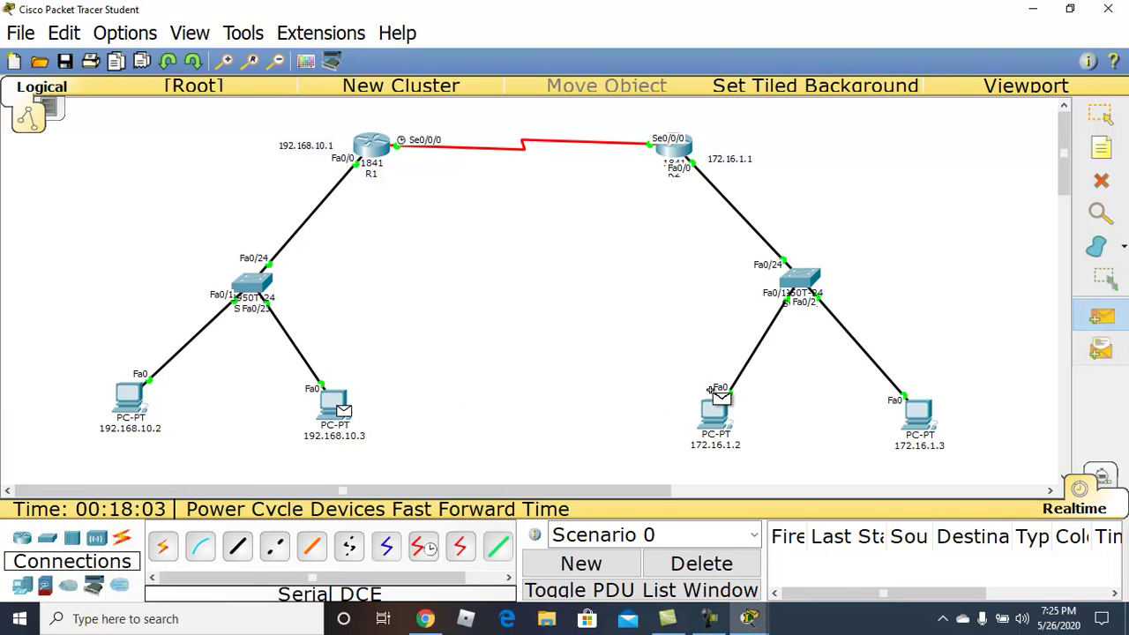
pyautogui.moveTo(721, 419)
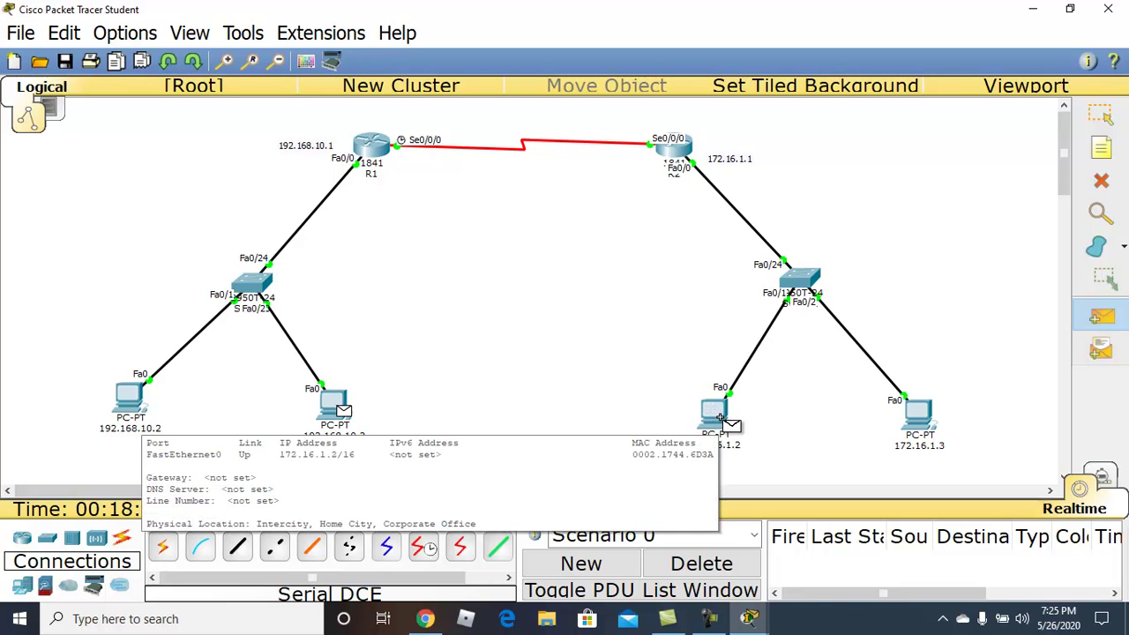
pyautogui.click(721, 418)
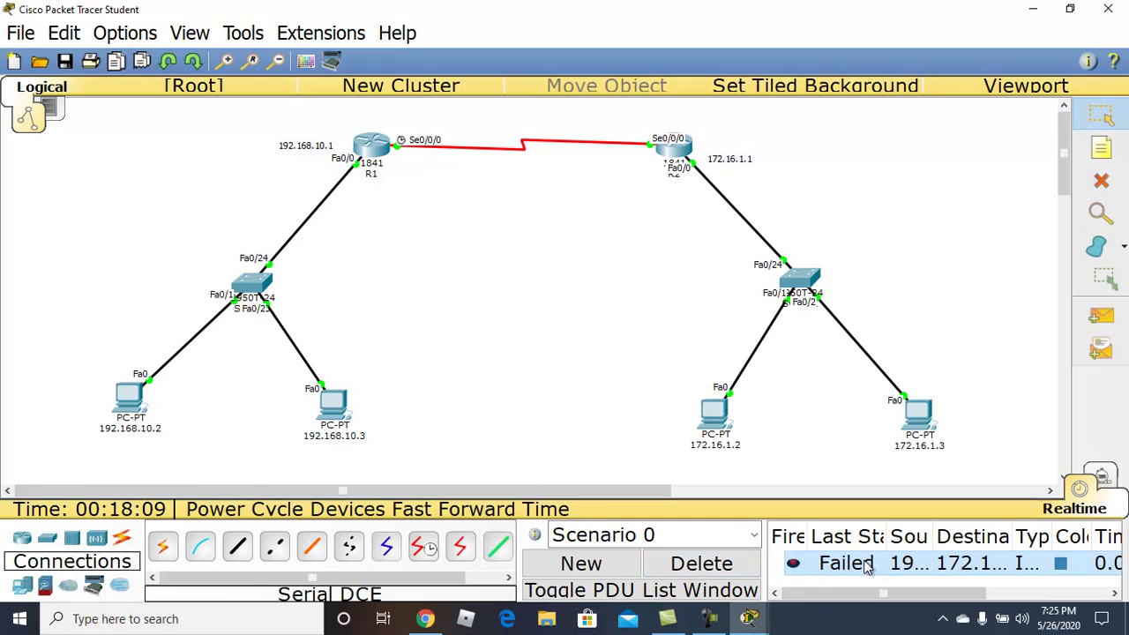
# - Clear the PDU list and repeat the simple PDU test from PC 192.168.10.3 to PC 172.16.1.2
pyautogui.click(714, 564)
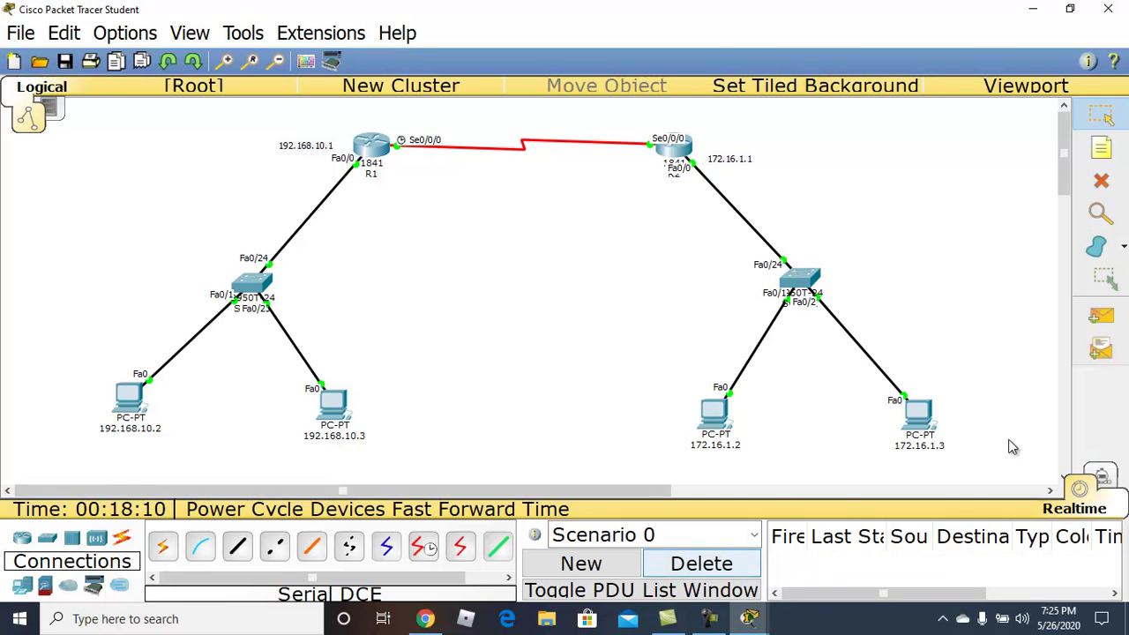
pyautogui.click(1100, 328)
pyautogui.click(332, 408)
pyautogui.click(715, 415)
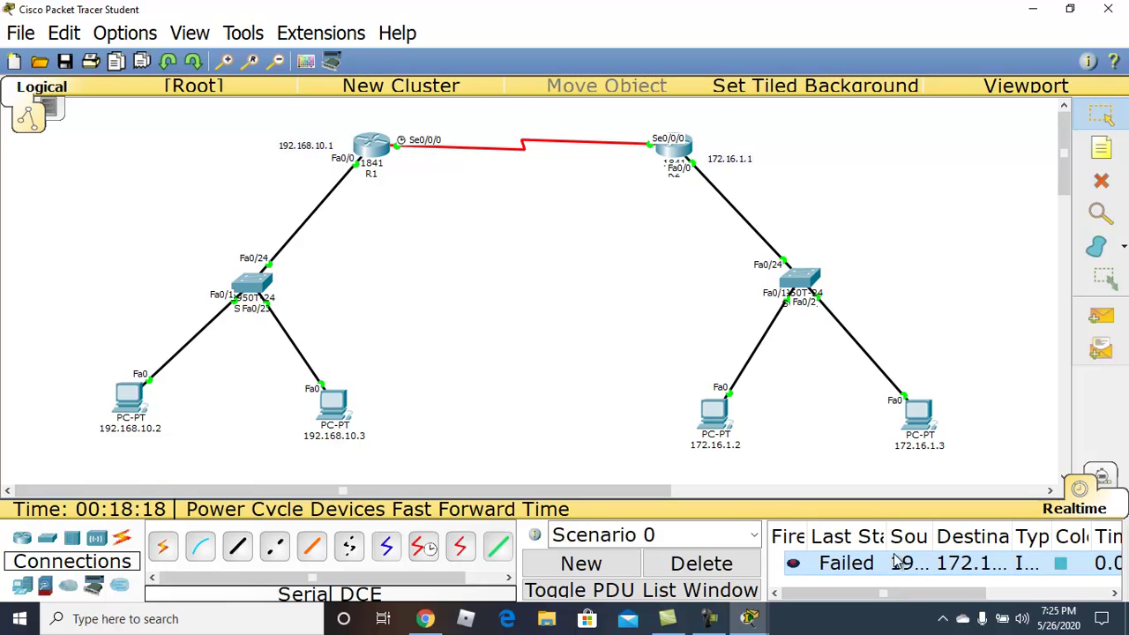
# - Shift PCs 172.16.1.3, 192.168.10.3 and 172.16.1.2 slightly within the layout beneath their switches
pyautogui.moveTo(918, 412); pyautogui.dragTo(909, 427)
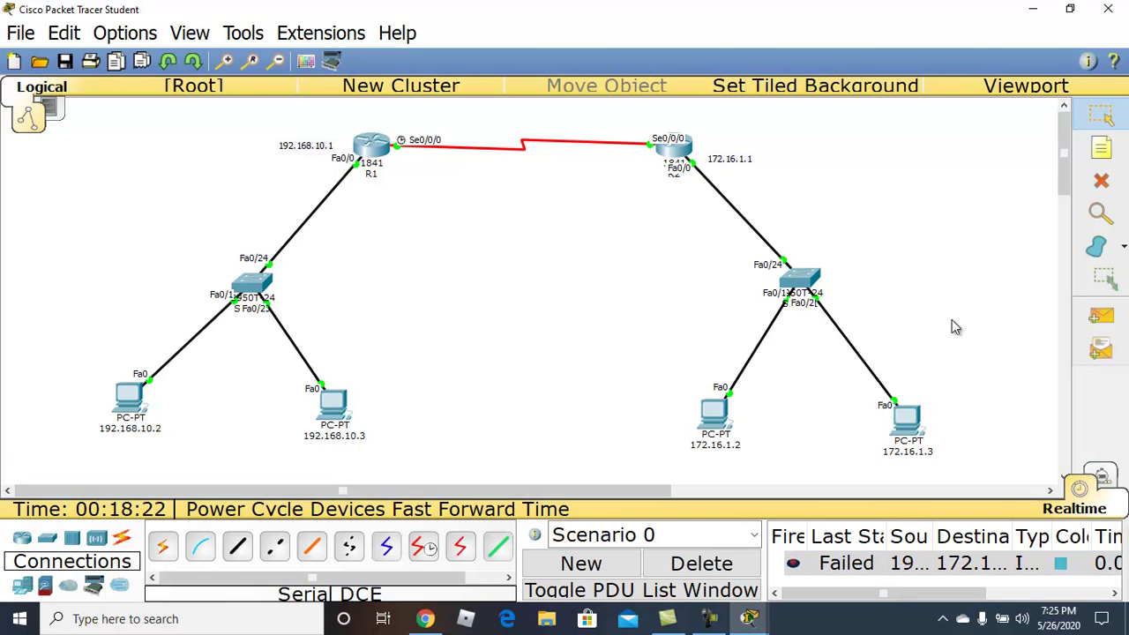
pyautogui.click(126, 404)
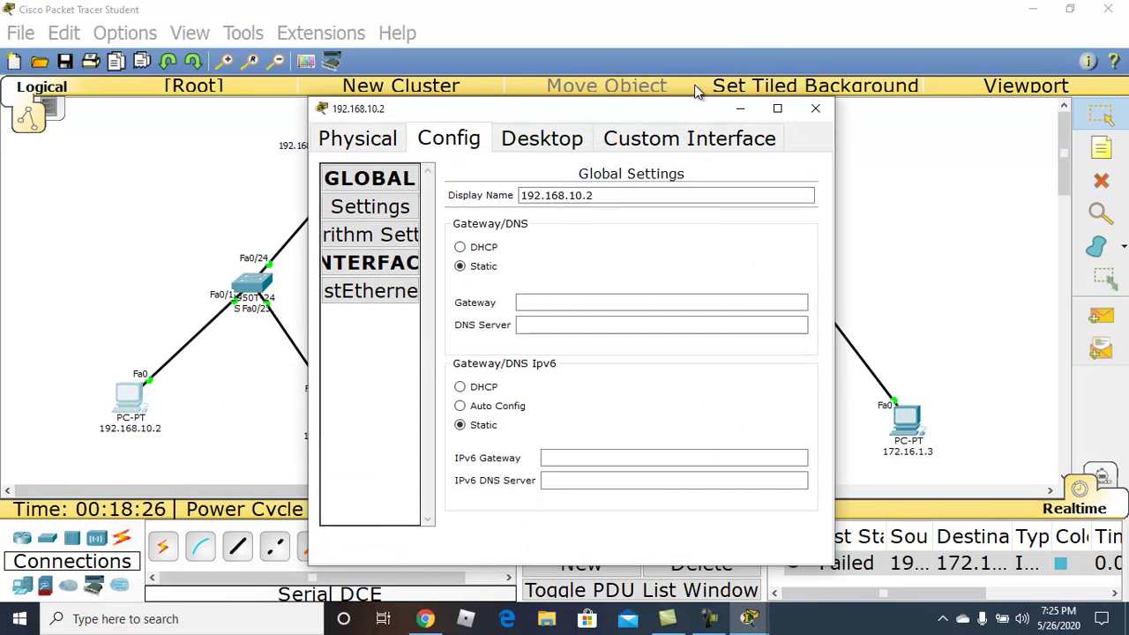
pyautogui.click(816, 109)
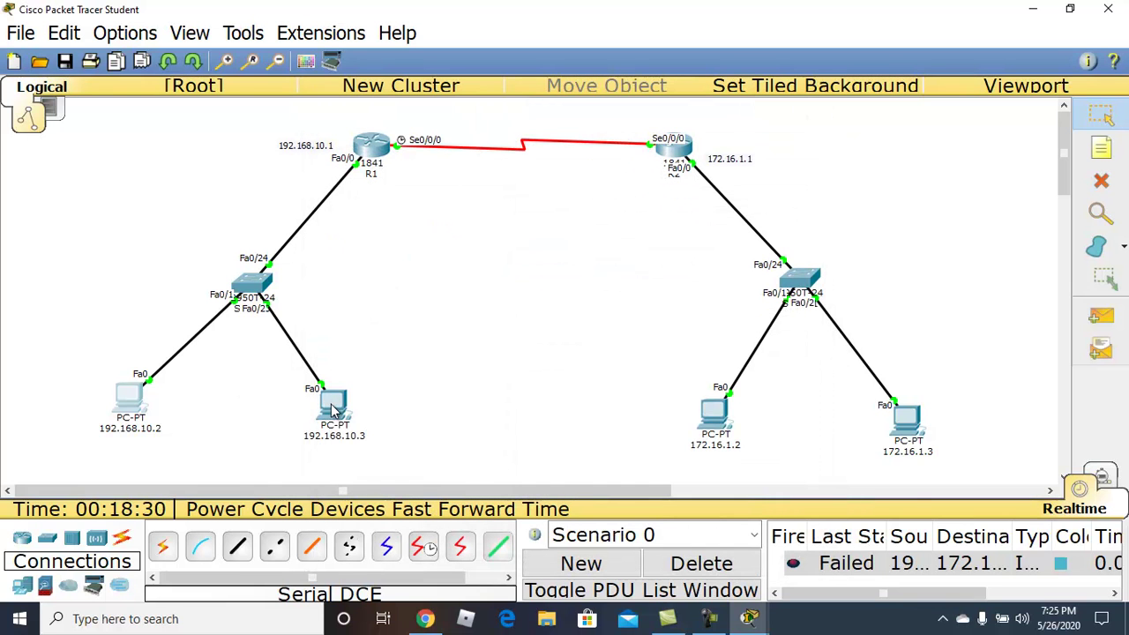
pyautogui.moveTo(334, 413)
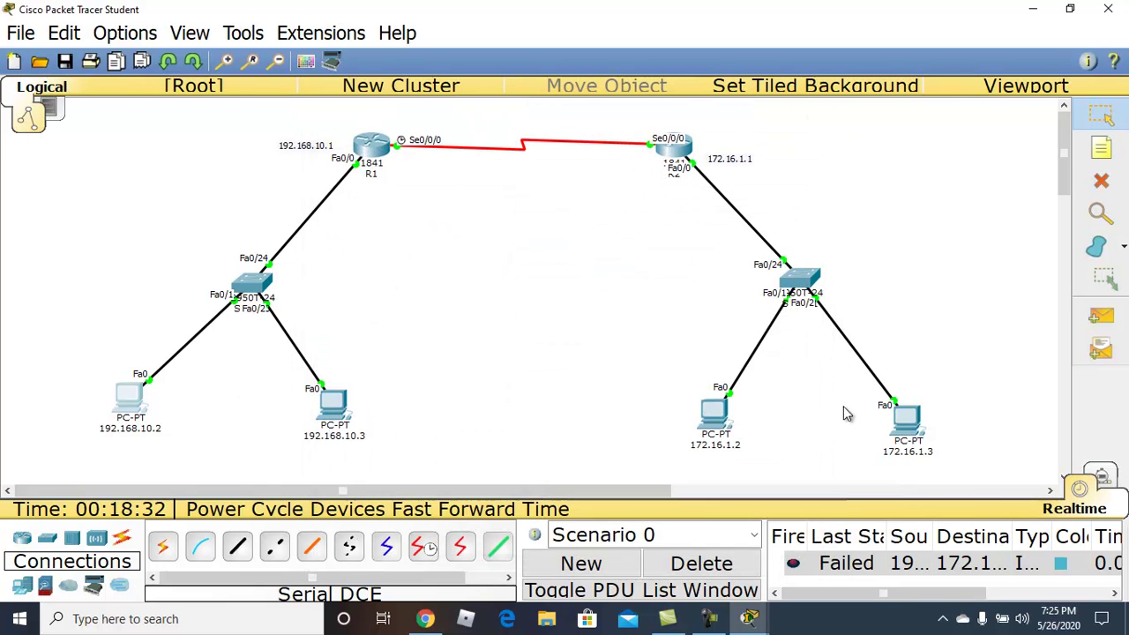
pyautogui.moveTo(909, 421); pyautogui.dragTo(926, 419)
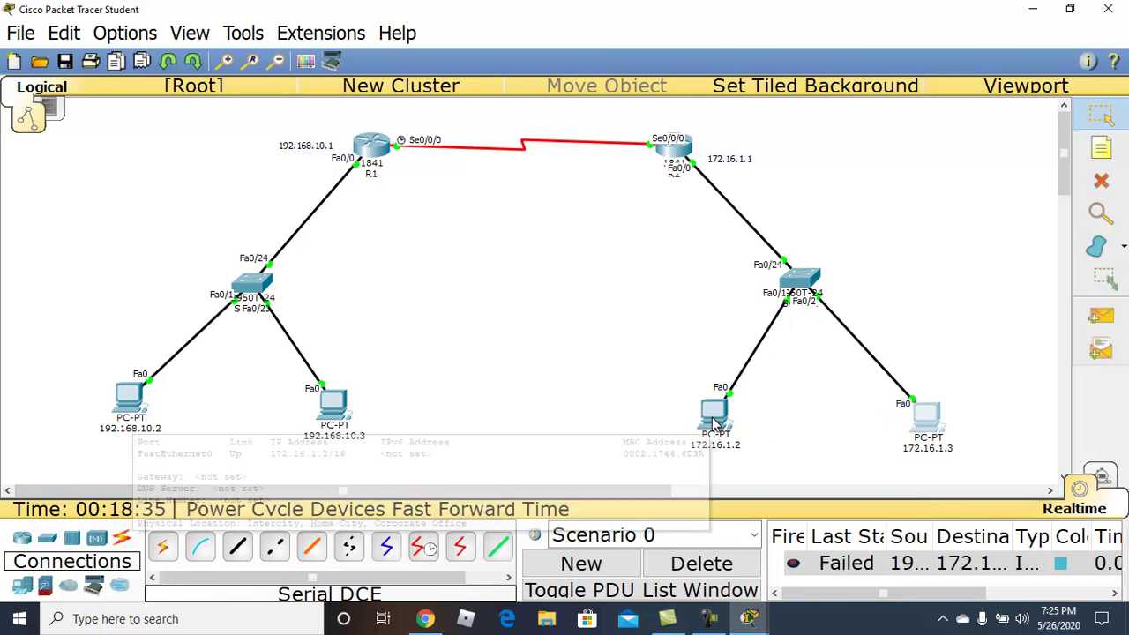
pyautogui.click(336, 406)
pyautogui.moveTo(336, 409)
pyautogui.mouseDown()
pyautogui.moveTo(324, 418)
pyautogui.moveTo(321, 408)
pyautogui.mouseUp()
pyautogui.moveTo(720, 415); pyautogui.dragTo(733, 394)
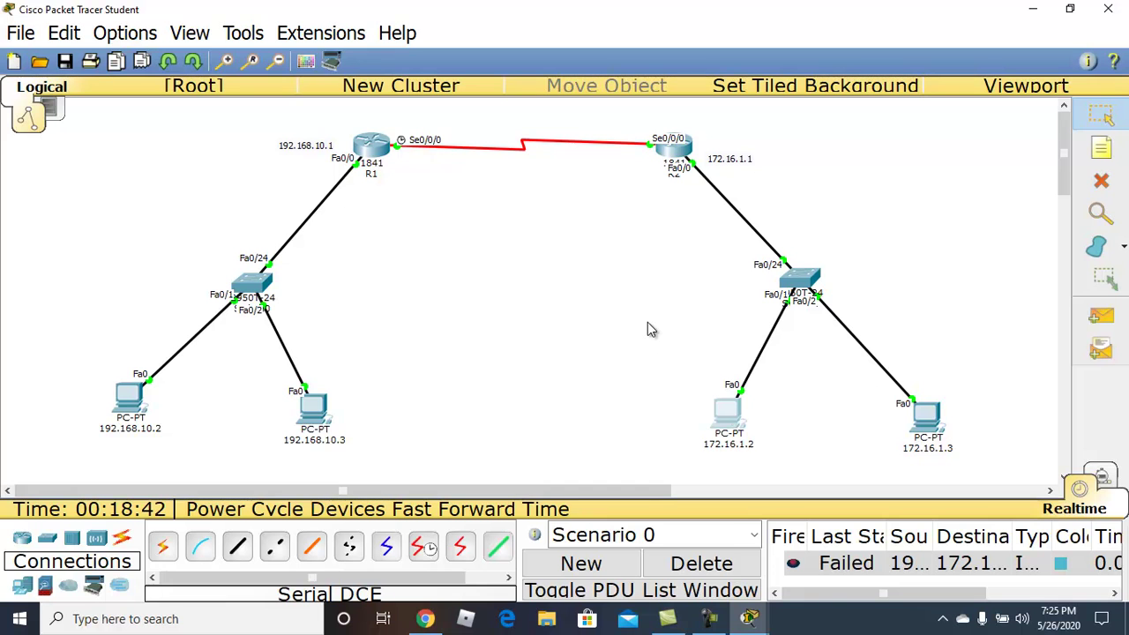
# - Open router R1's configuration and add network 192.168.1.1 to its RIP routing
pyautogui.click(372, 151)
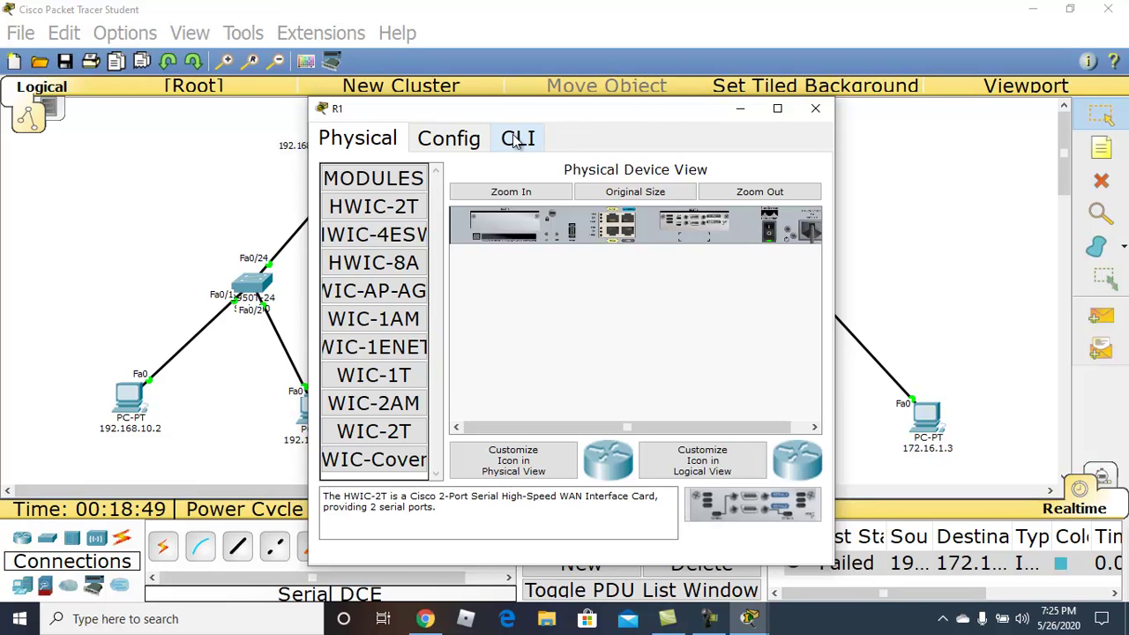
pyautogui.click(427, 143)
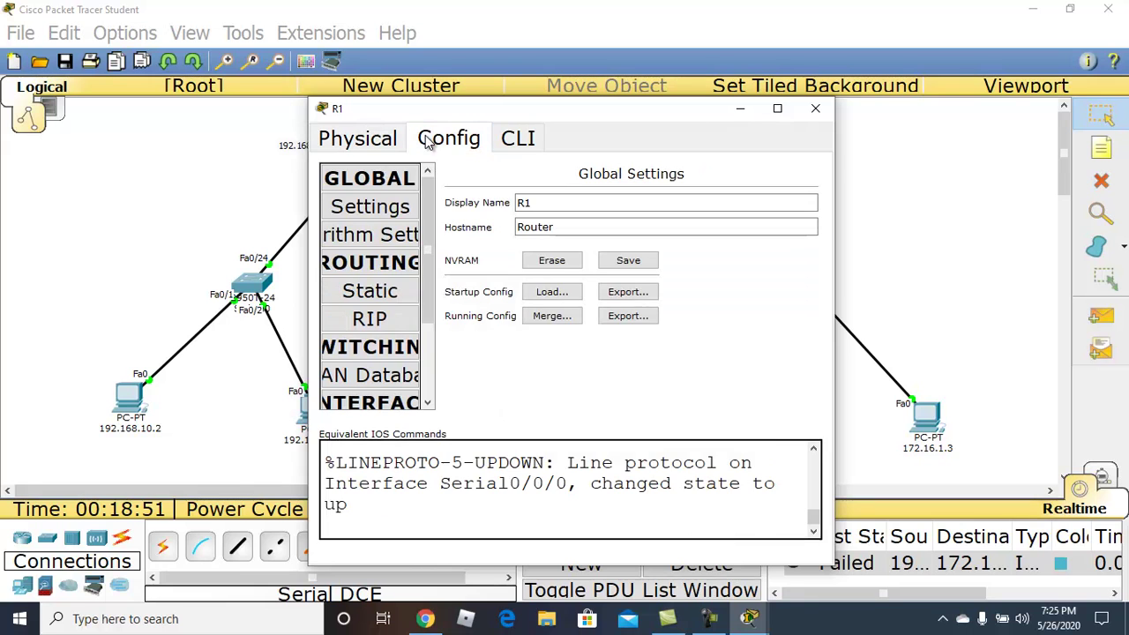
pyautogui.click(378, 322)
pyautogui.click(667, 198)
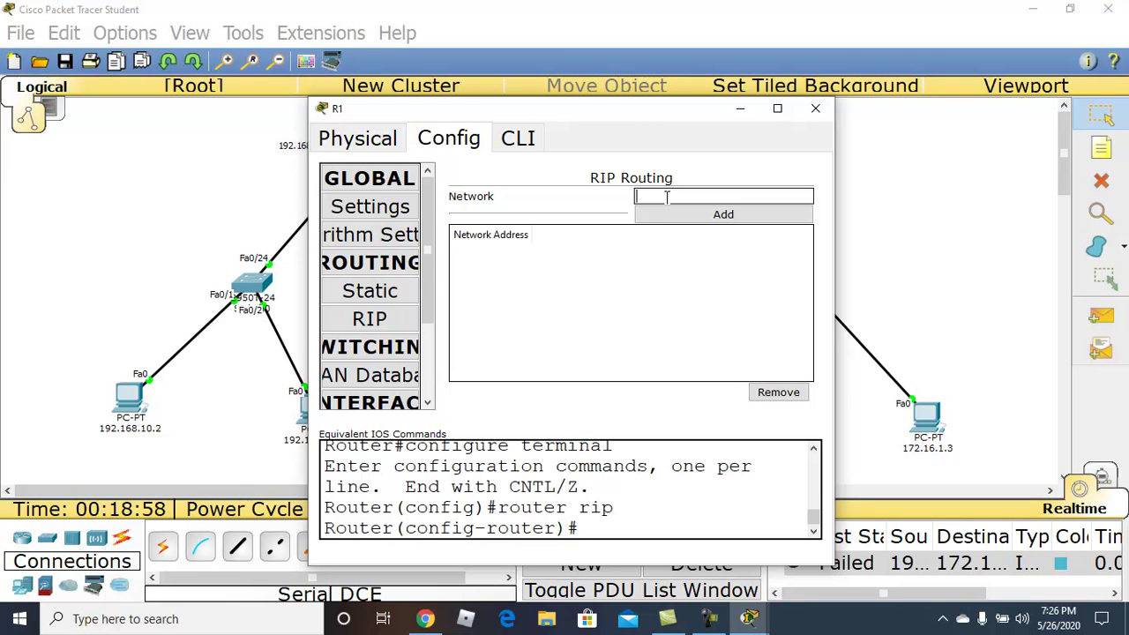
pyautogui.write('192.168.1.1')
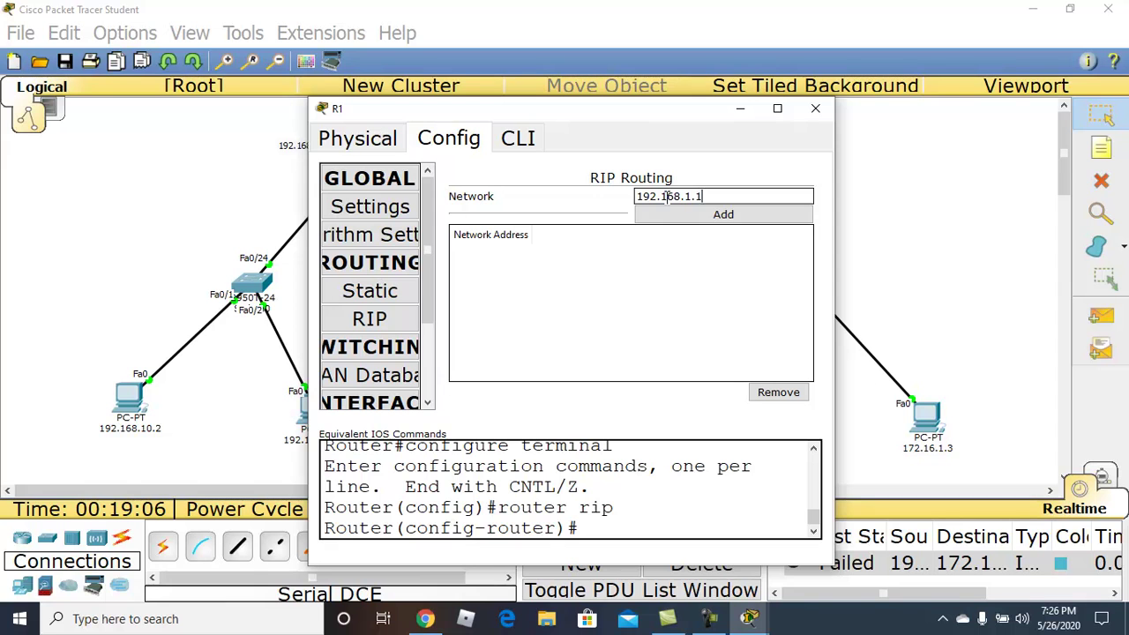
pyautogui.click(708, 222)
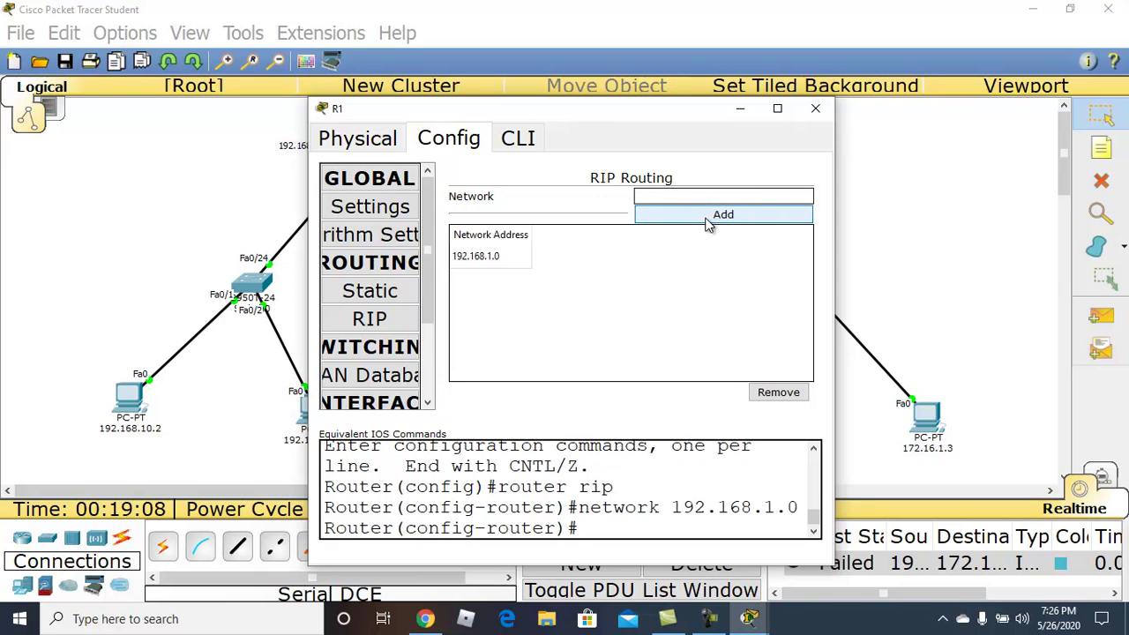
# - Add network 99.99.99.1 to R1's RIP routing and save the router's configuration to NVRAM
pyautogui.click(655, 193)
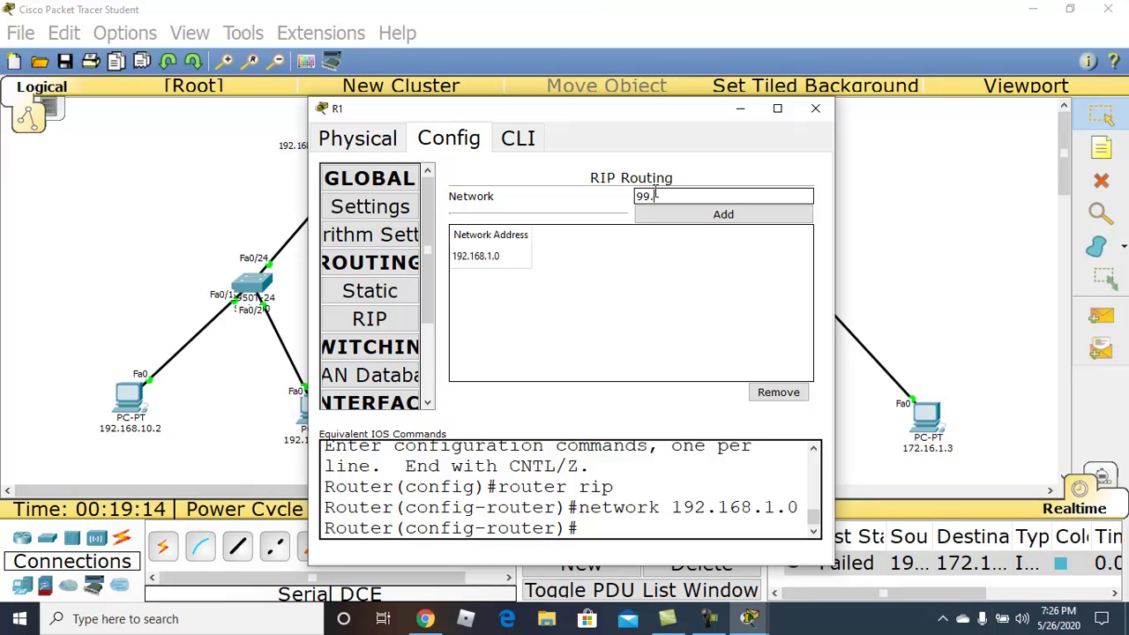
pyautogui.write('99.99.99.1')
pyautogui.click(712, 215)
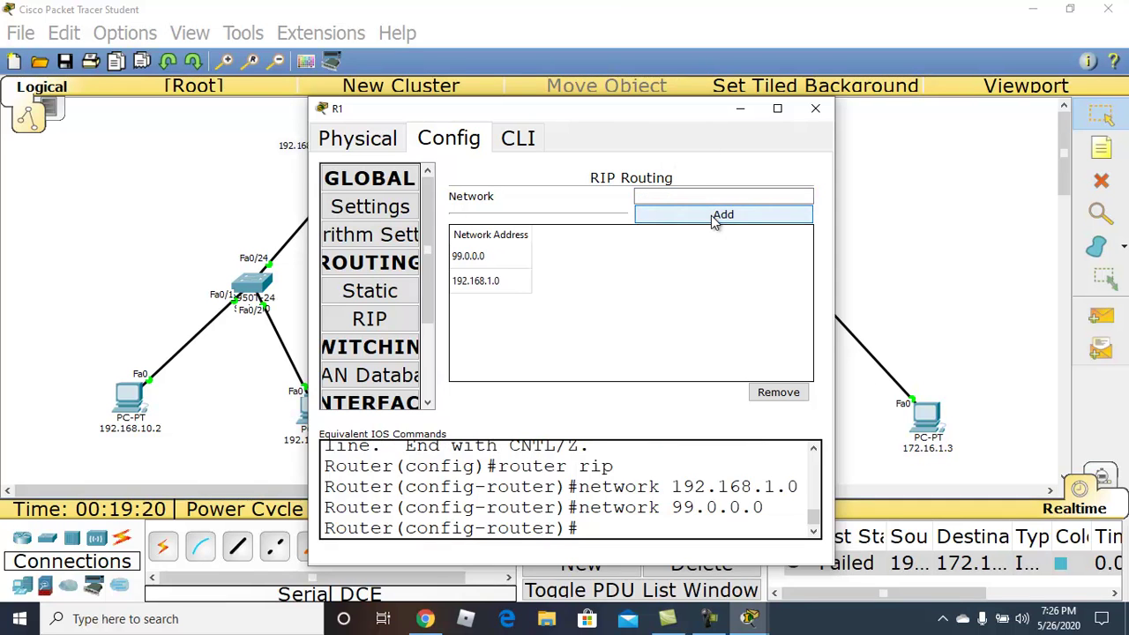
pyautogui.click(395, 212)
pyautogui.click(622, 260)
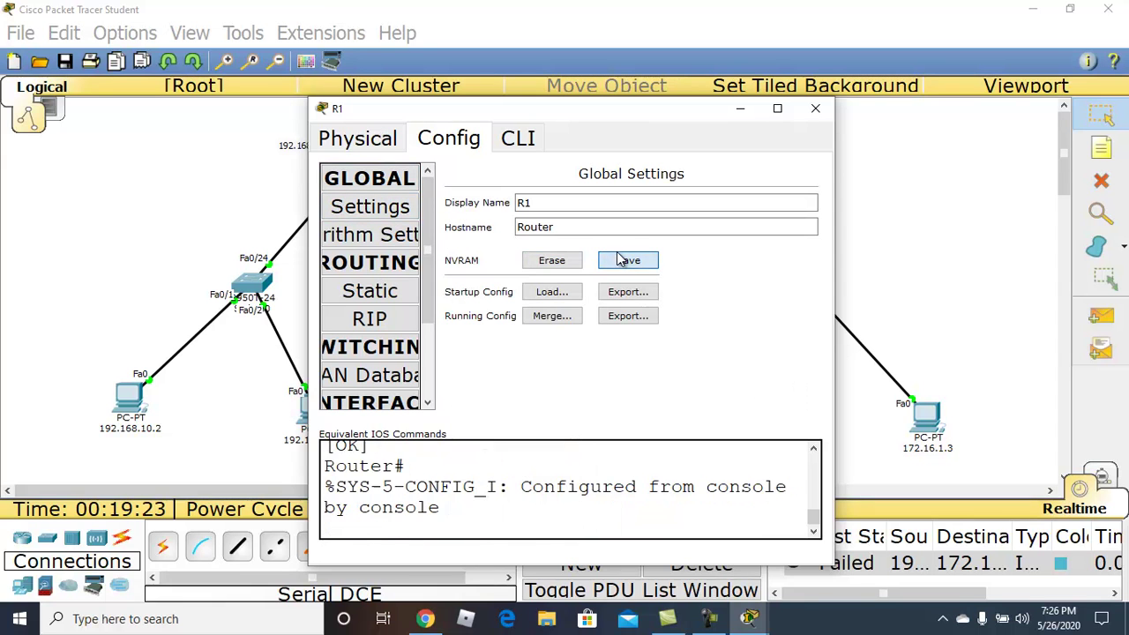
pyautogui.click(743, 114)
# - Open router R2's configuration and add network 172.16.1.1 to its RIP routing
pyautogui.click(677, 156)
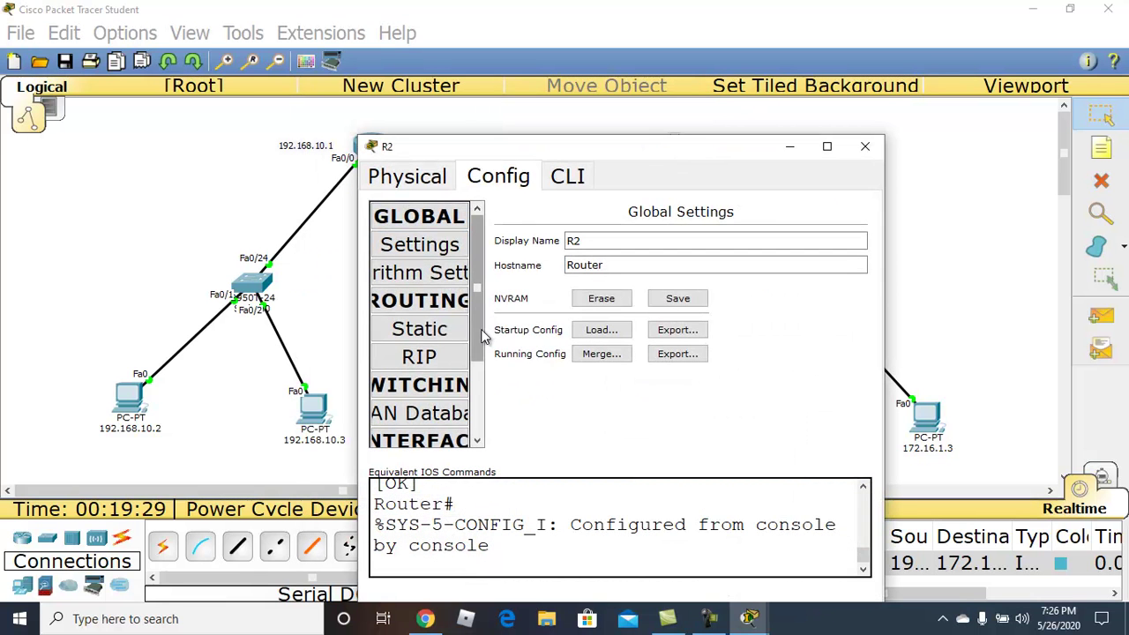
pyautogui.click(443, 359)
pyautogui.click(733, 234)
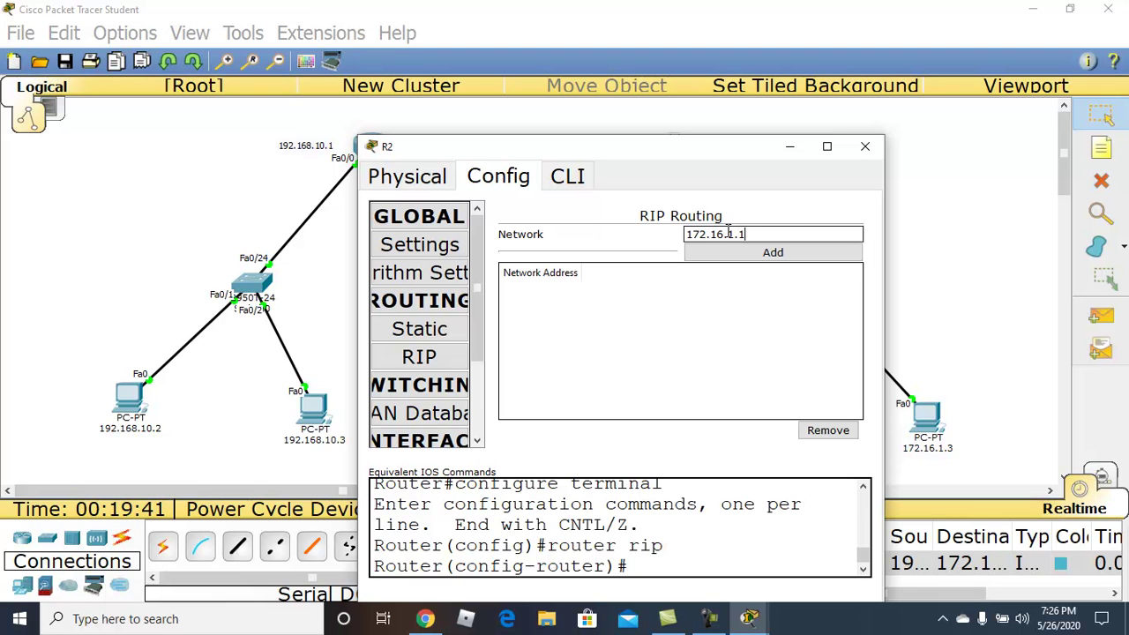
pyautogui.click(757, 254)
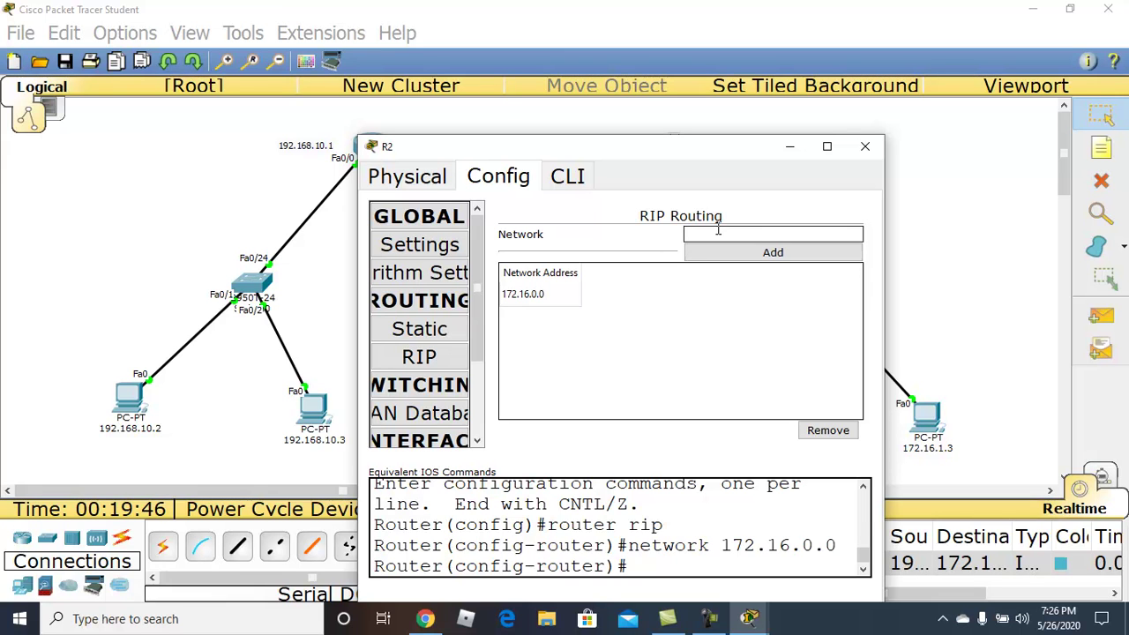
# - Add the 99.0.0.0 network to R2's RIP routing and save the router's configuration to NVRAM
pyautogui.click(718, 233)
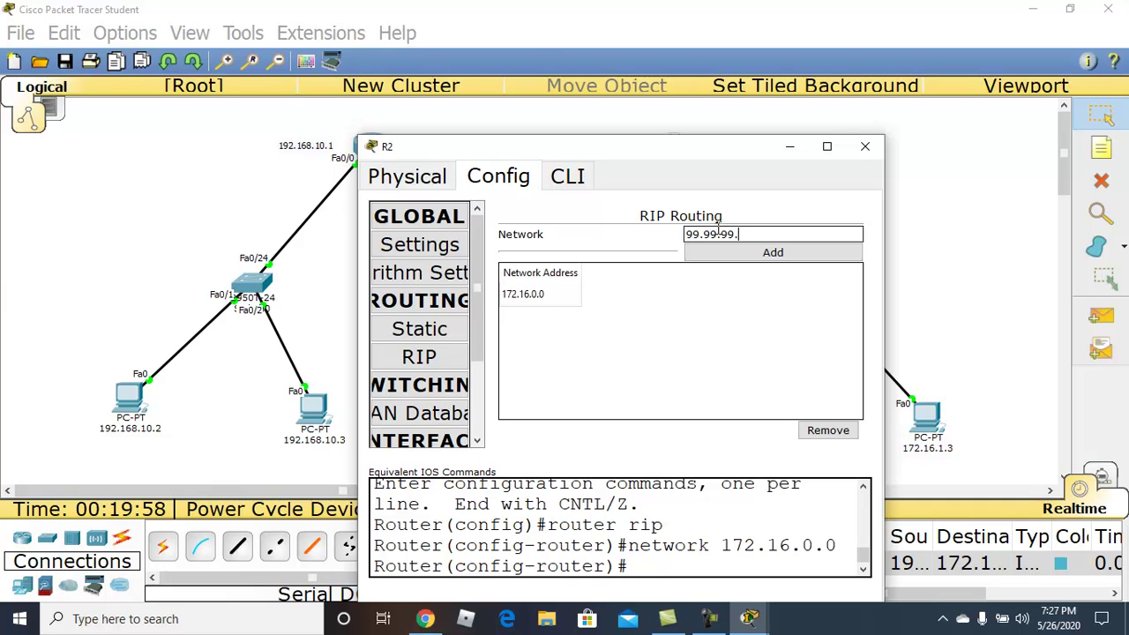
pyautogui.click(776, 253)
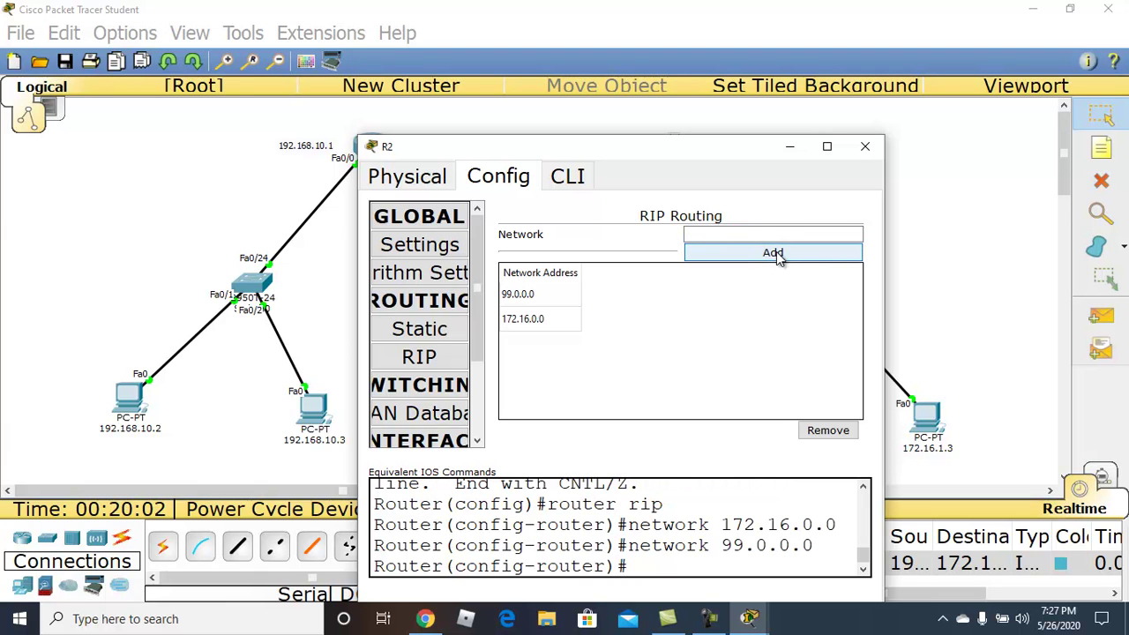
pyautogui.click(427, 253)
pyautogui.click(680, 301)
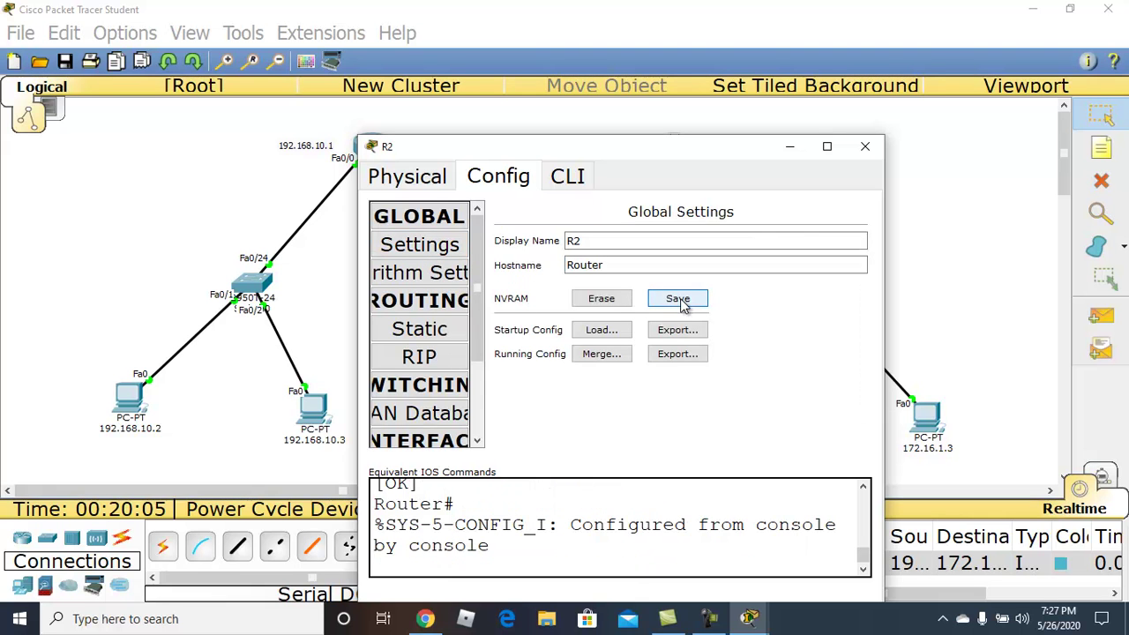
pyautogui.click(865, 147)
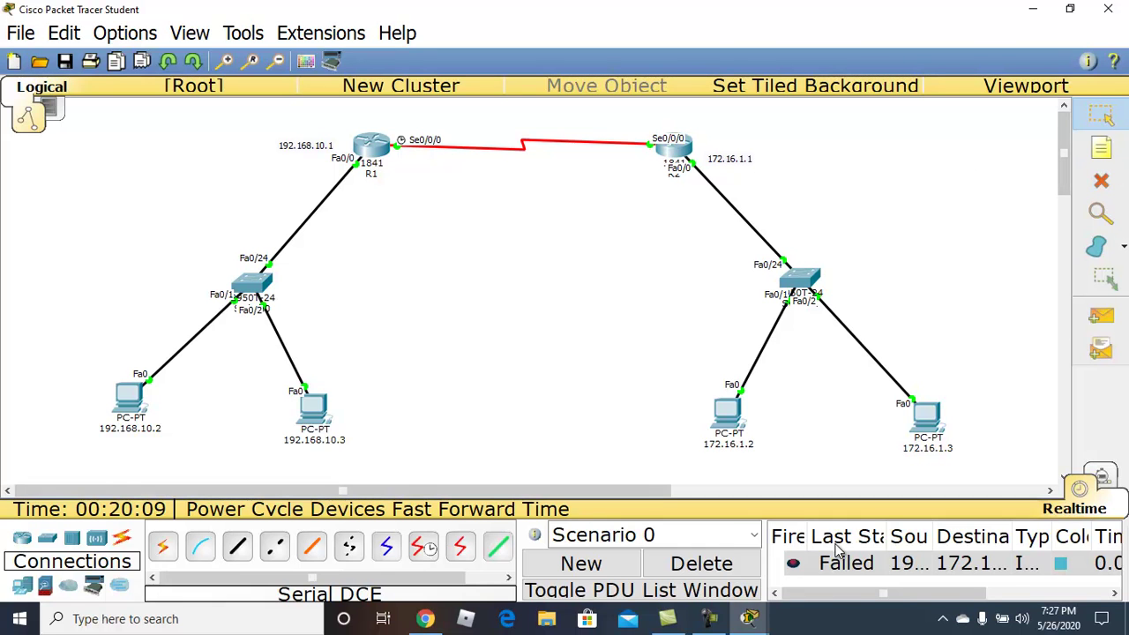
# - Clear the old PDU test from Scenario 0 and send a simple PDU from PC 192.168.10.3 to PC 172.16.1.2
pyautogui.click(702, 563)
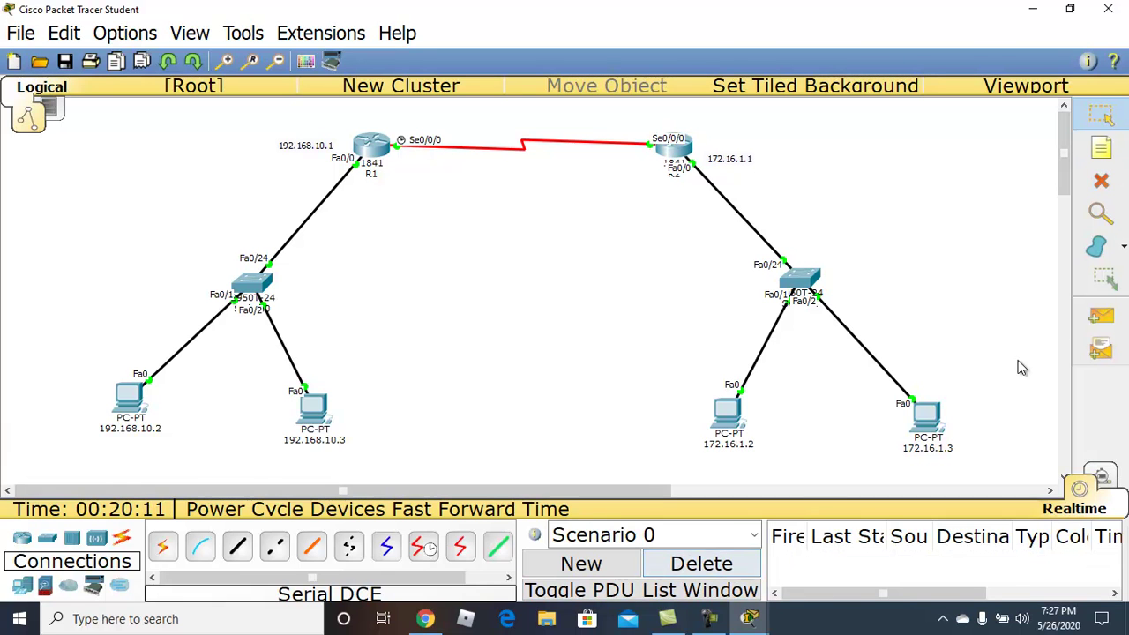
pyautogui.click(1101, 316)
pyautogui.click(312, 415)
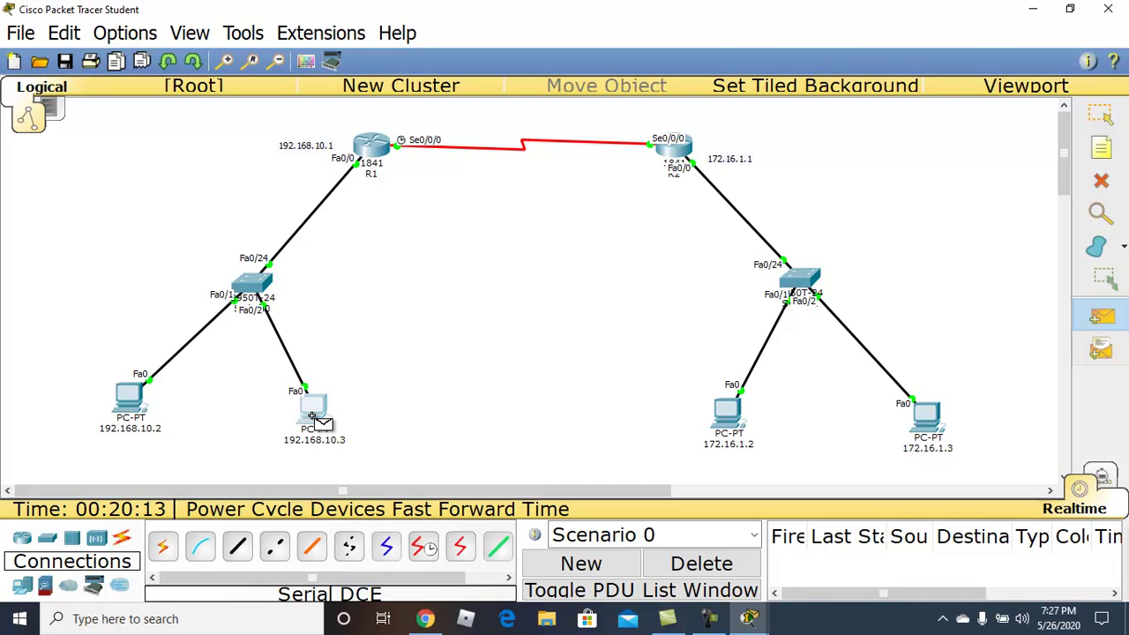
pyautogui.click(726, 415)
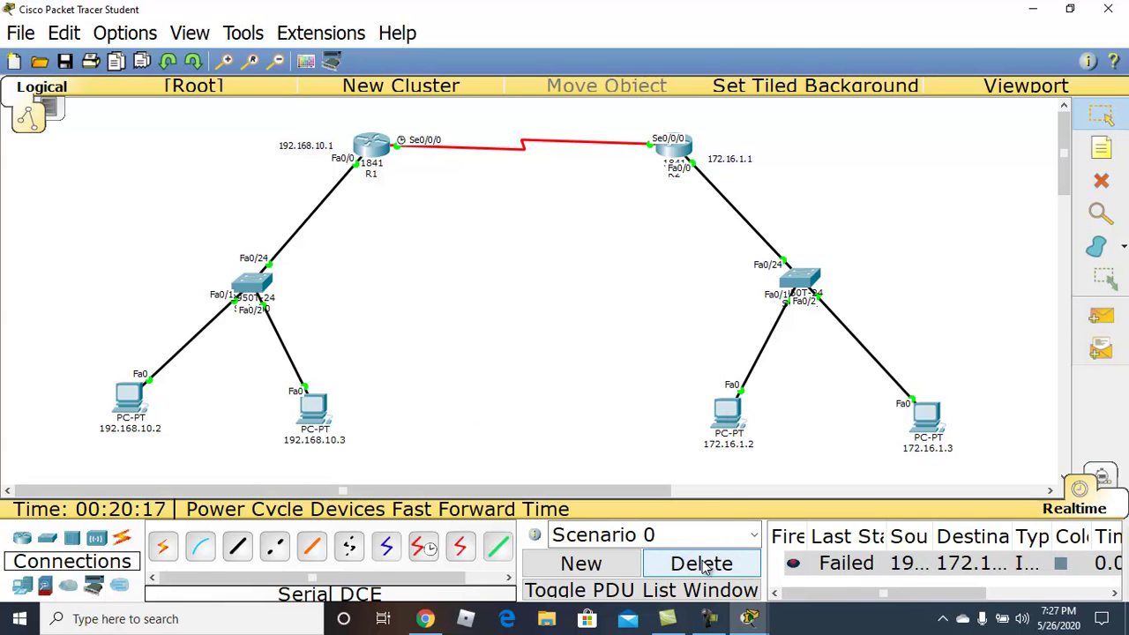
# - Repeat the simple PDU test from PC 192.168.10.3 to PC 172.16.1.2 in a new scenario, and delete that scenario
pyautogui.click(585, 564)
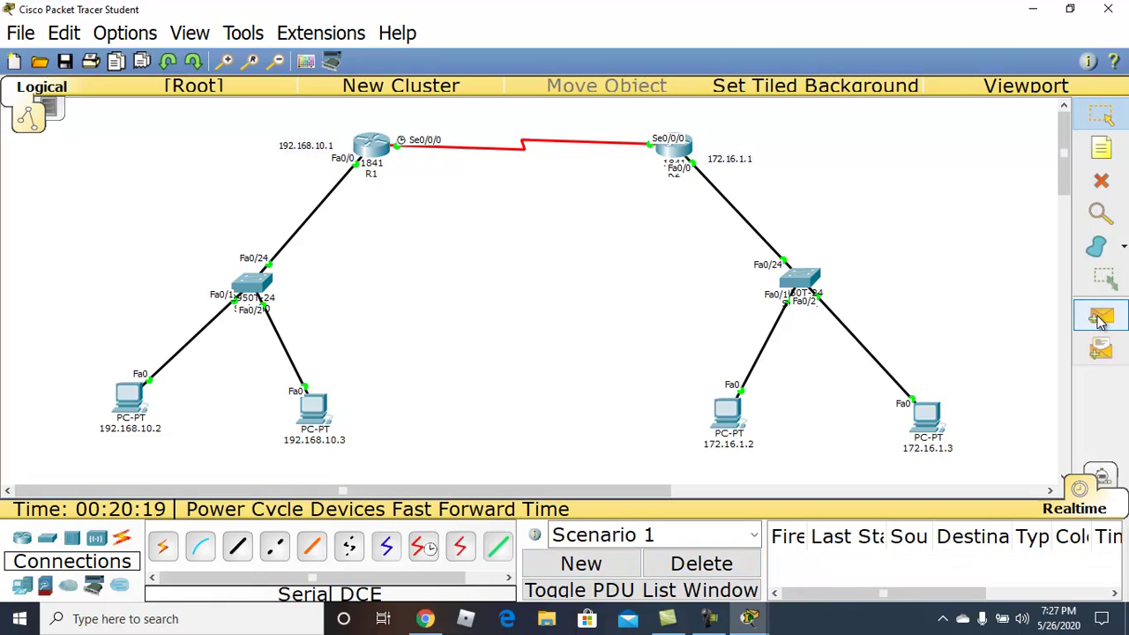
pyautogui.click(1100, 317)
pyautogui.click(328, 413)
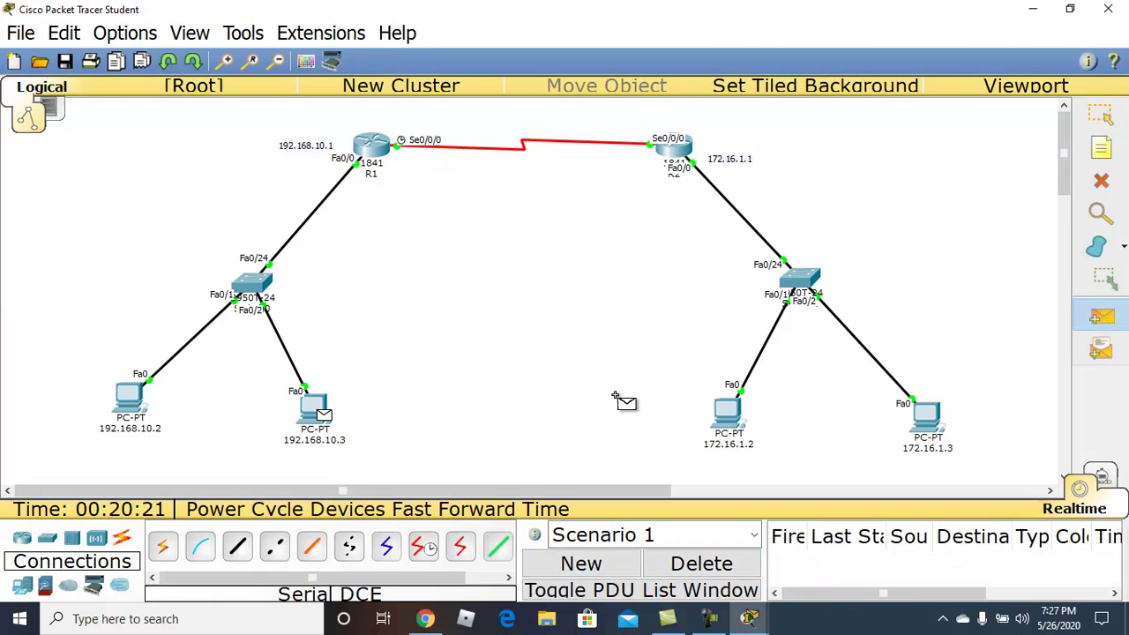
pyautogui.click(726, 420)
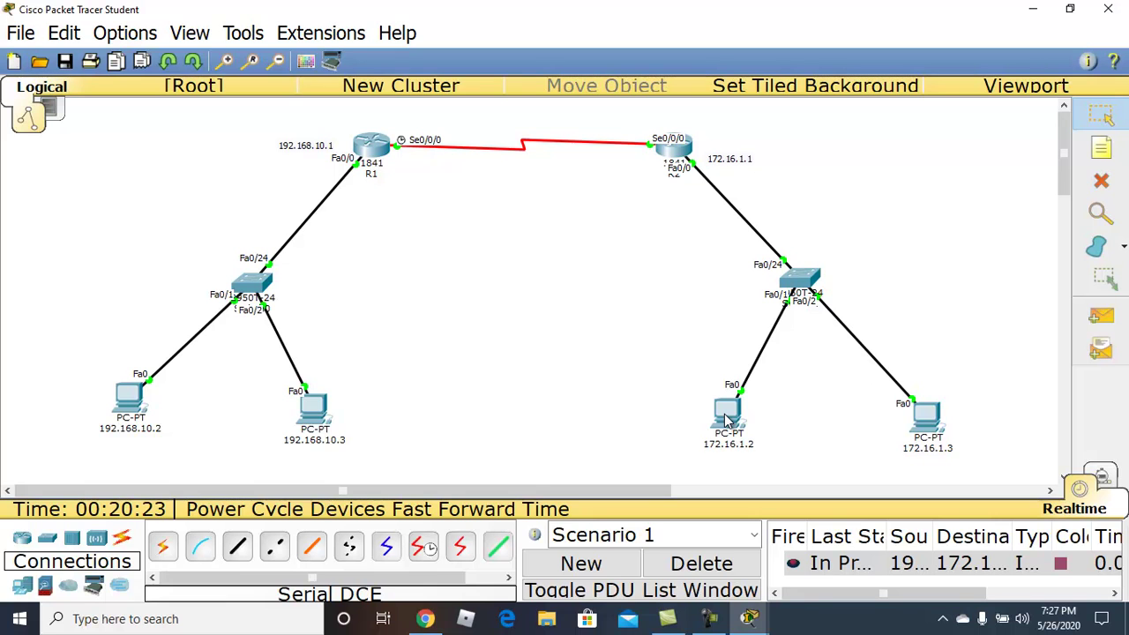
pyautogui.click(687, 566)
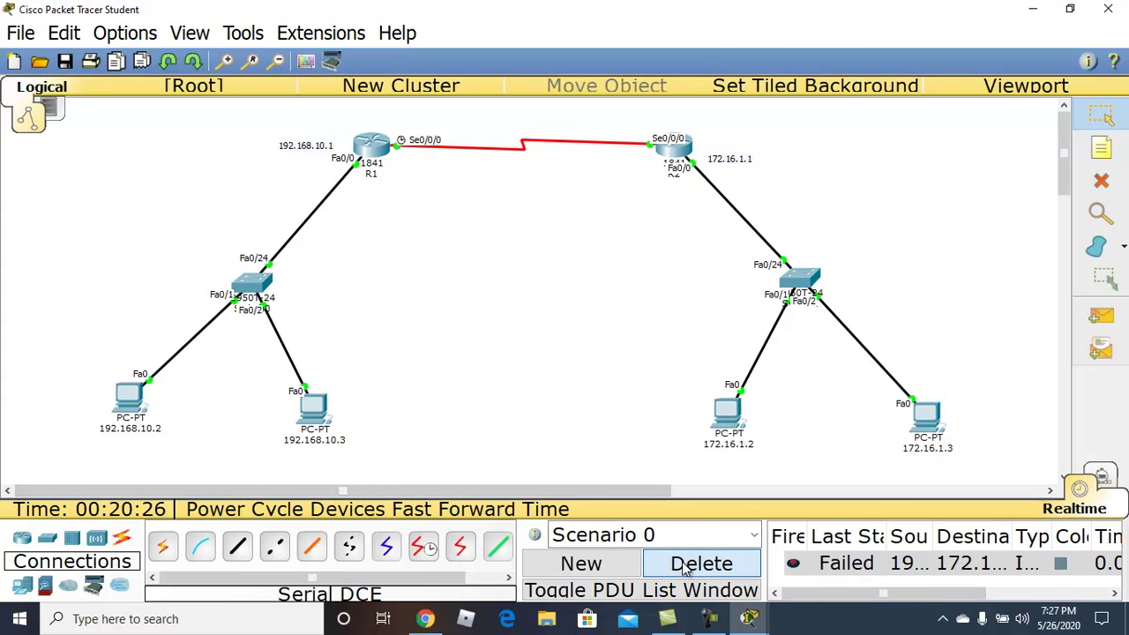
# - Send a simple PDU from PC 192.168.10.3 to router R1 in Scenario 0
pyautogui.click(1099, 319)
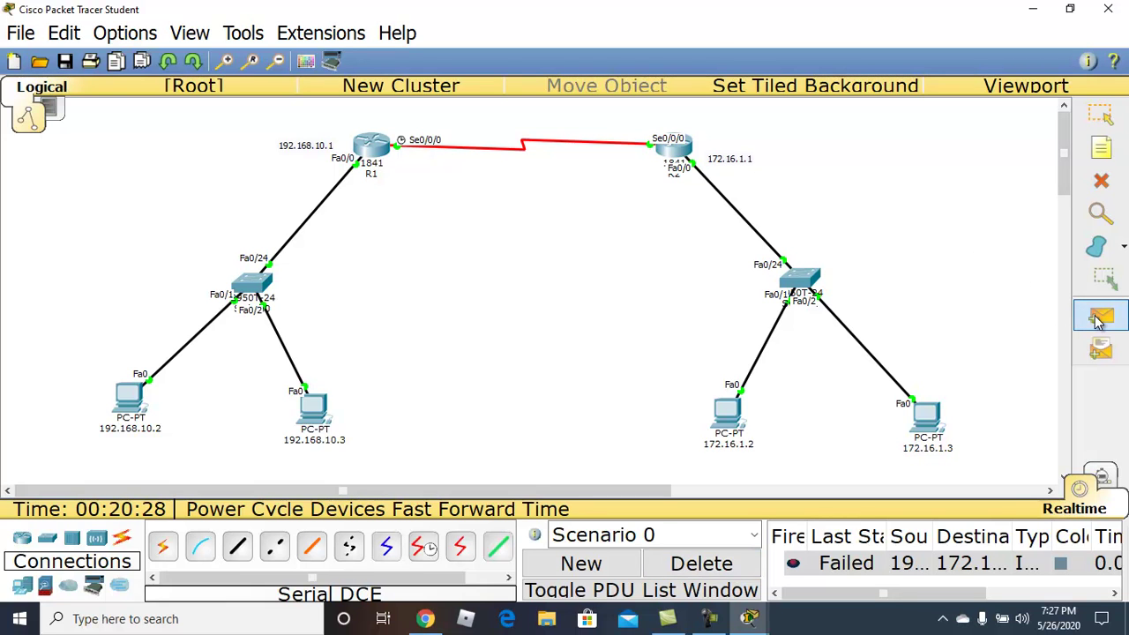
pyautogui.click(316, 415)
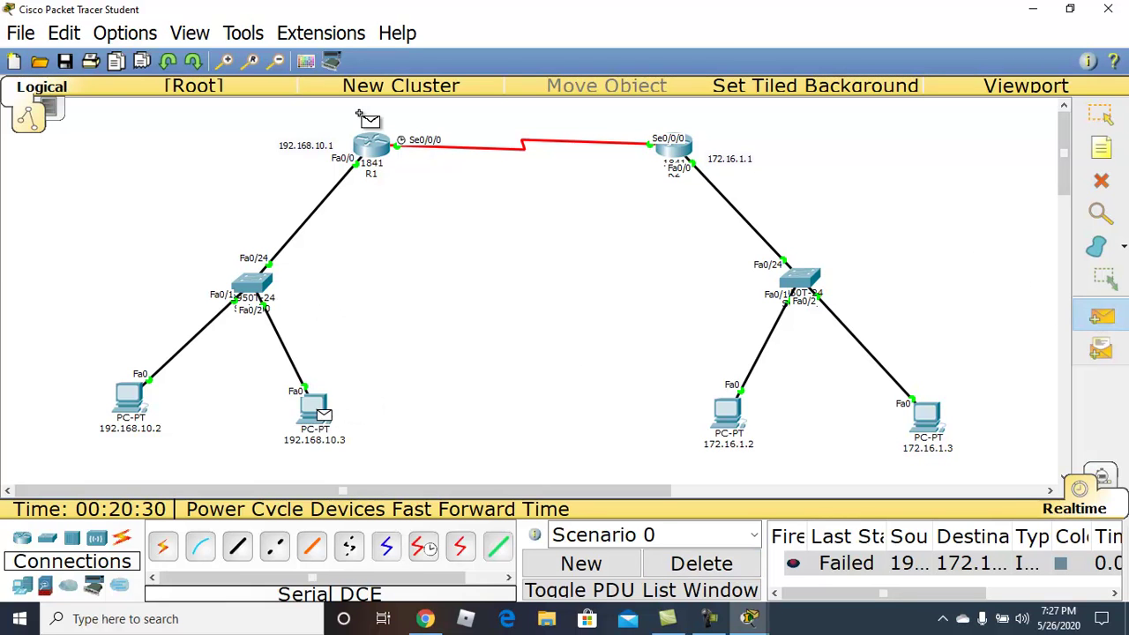
pyautogui.click(372, 159)
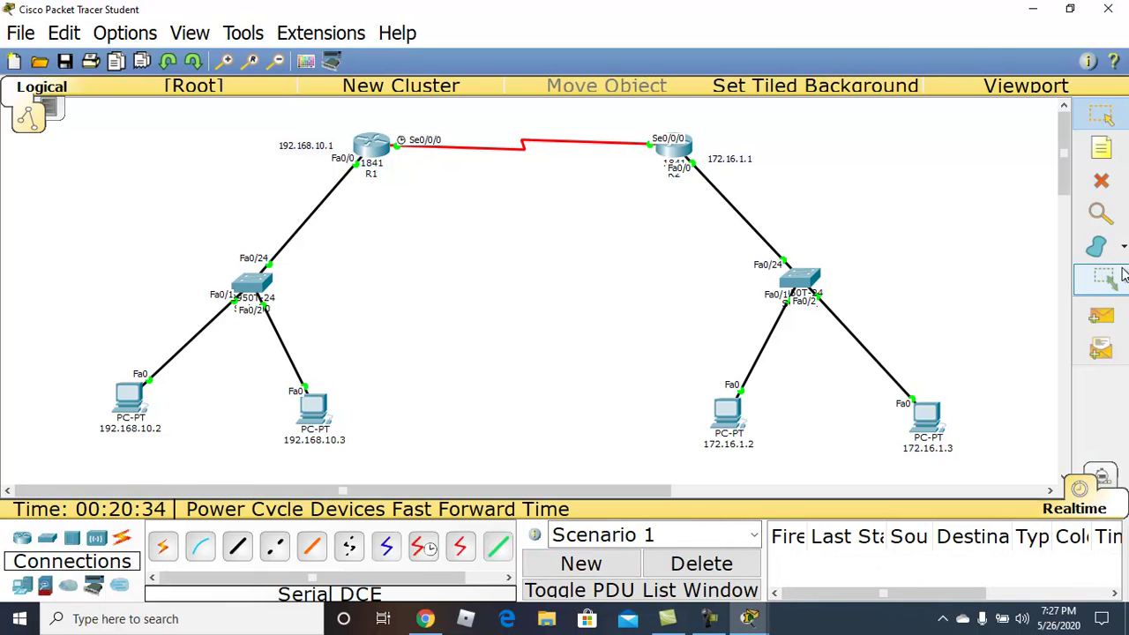
# - Send a simple PDU from PC 192.168.10.3 to router R2 in Scenario 1, and delete that scenario
pyautogui.click(1101, 316)
pyautogui.click(315, 407)
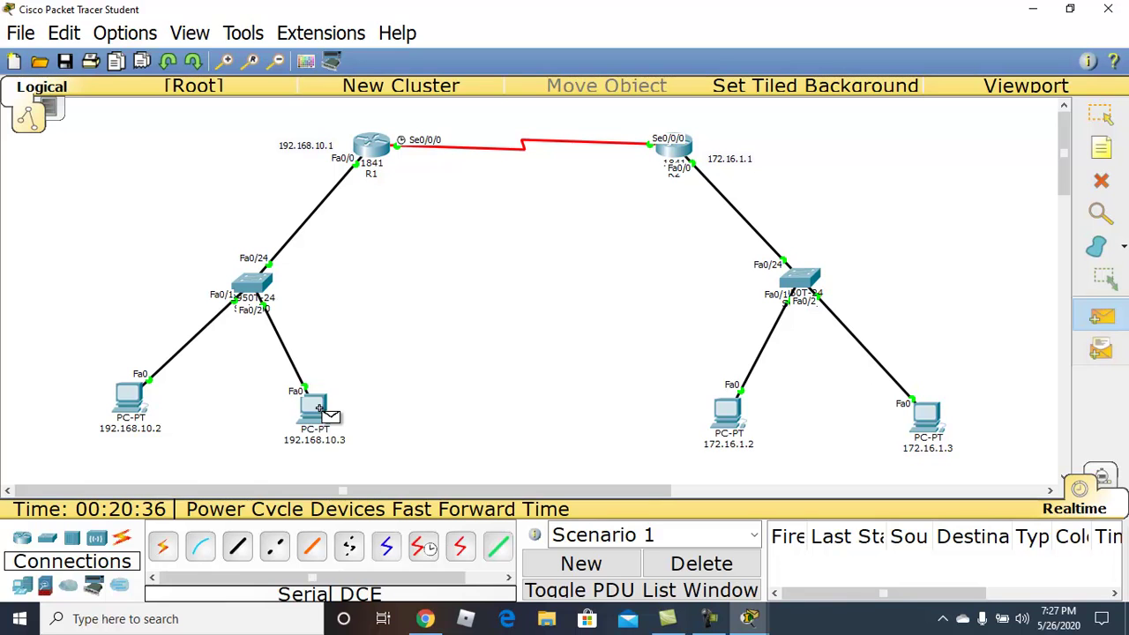
pyautogui.click(673, 154)
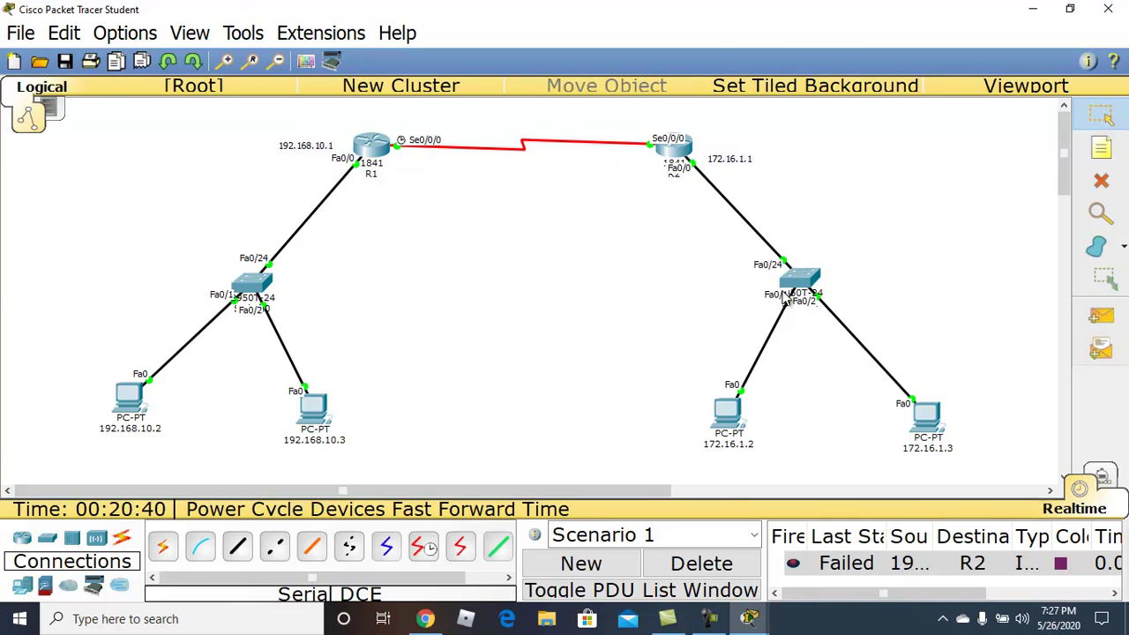
pyautogui.click(706, 572)
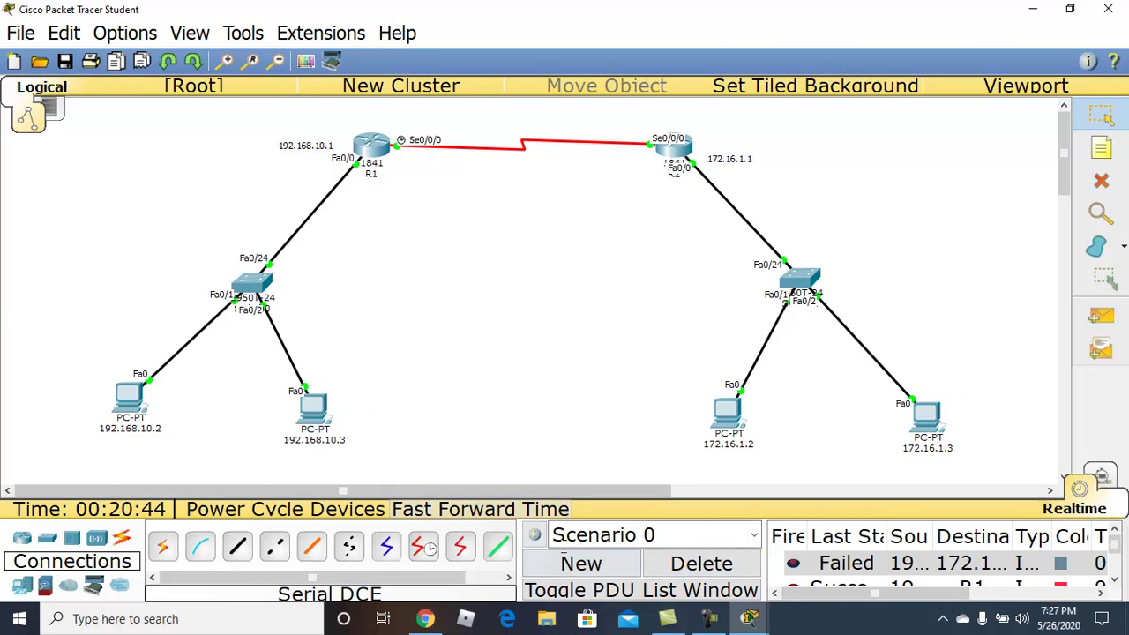
# - Create a new scenario and send a simple PDU from PC 192.168.10.3 to router R2
pyautogui.click(579, 564)
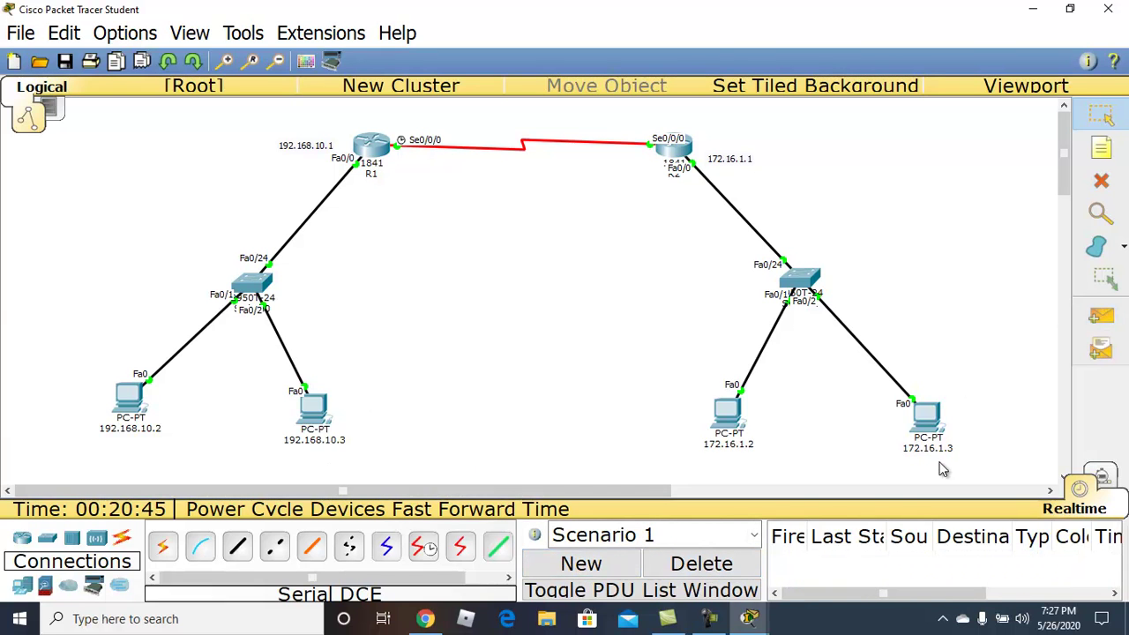
pyautogui.click(1099, 318)
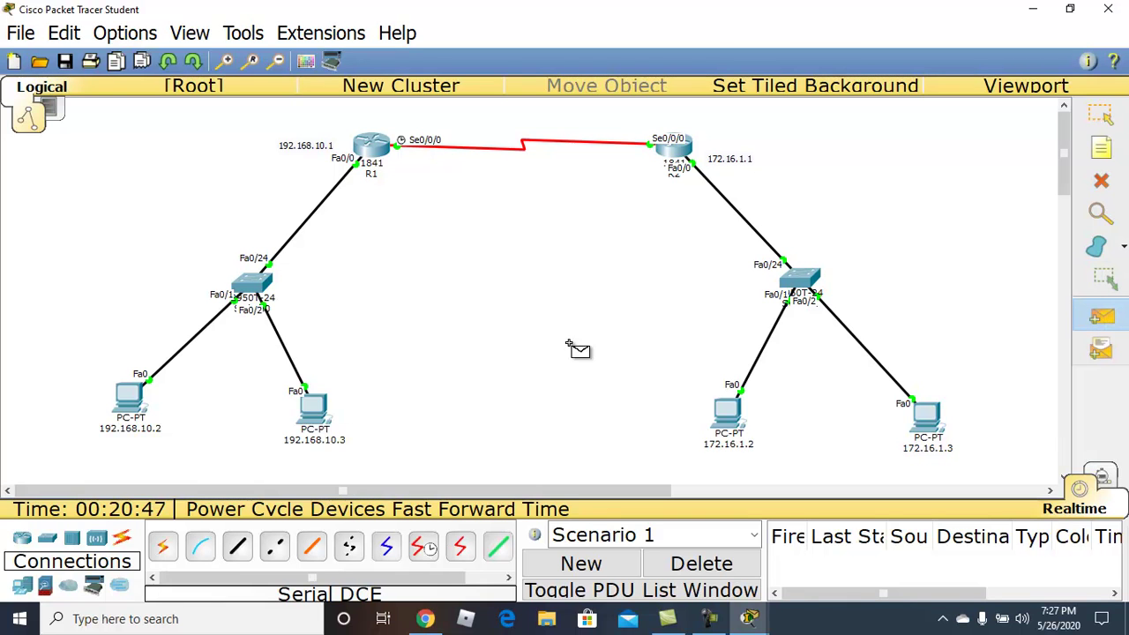
pyautogui.click(315, 406)
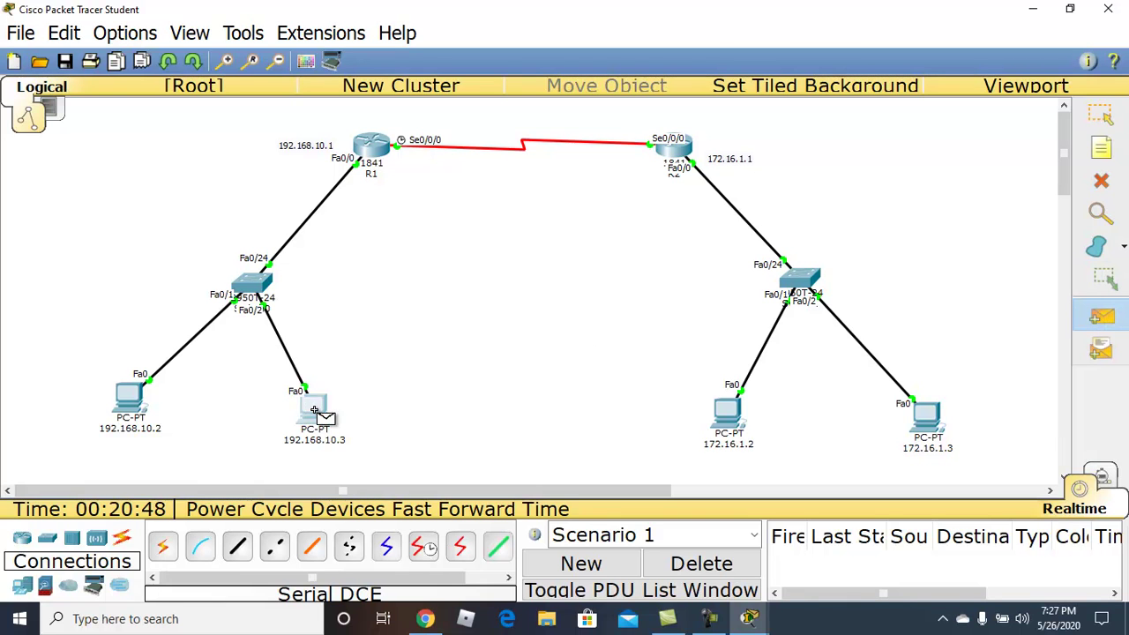
pyautogui.click(675, 154)
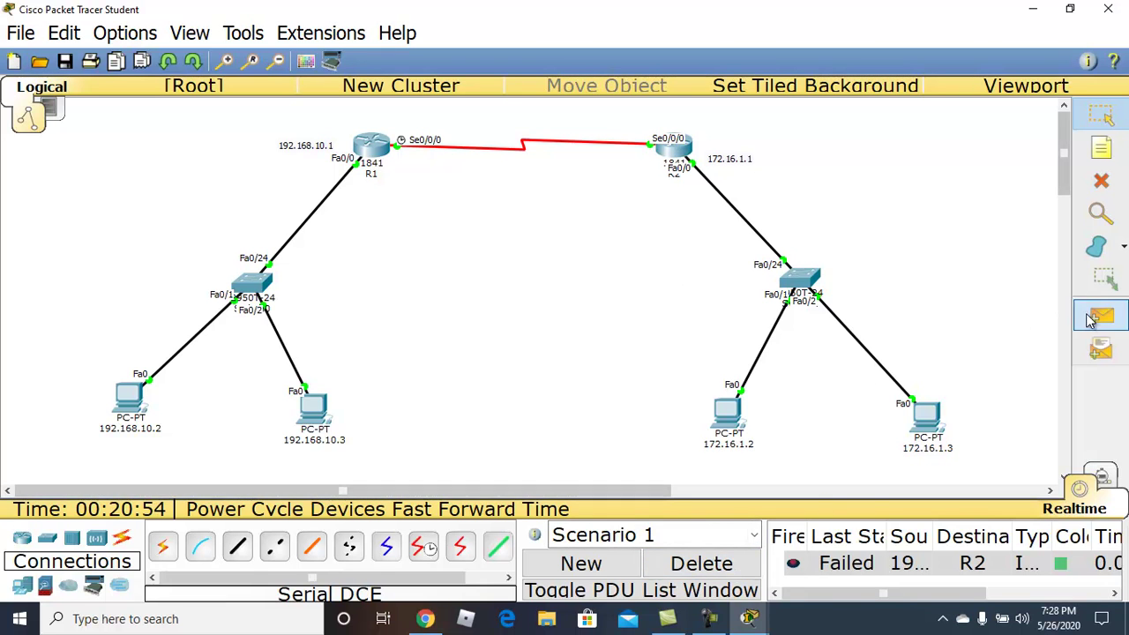
# - Create a new scenario and send a simple PDU from router R2 to PC 192.168.10.2
pyautogui.click(610, 570)
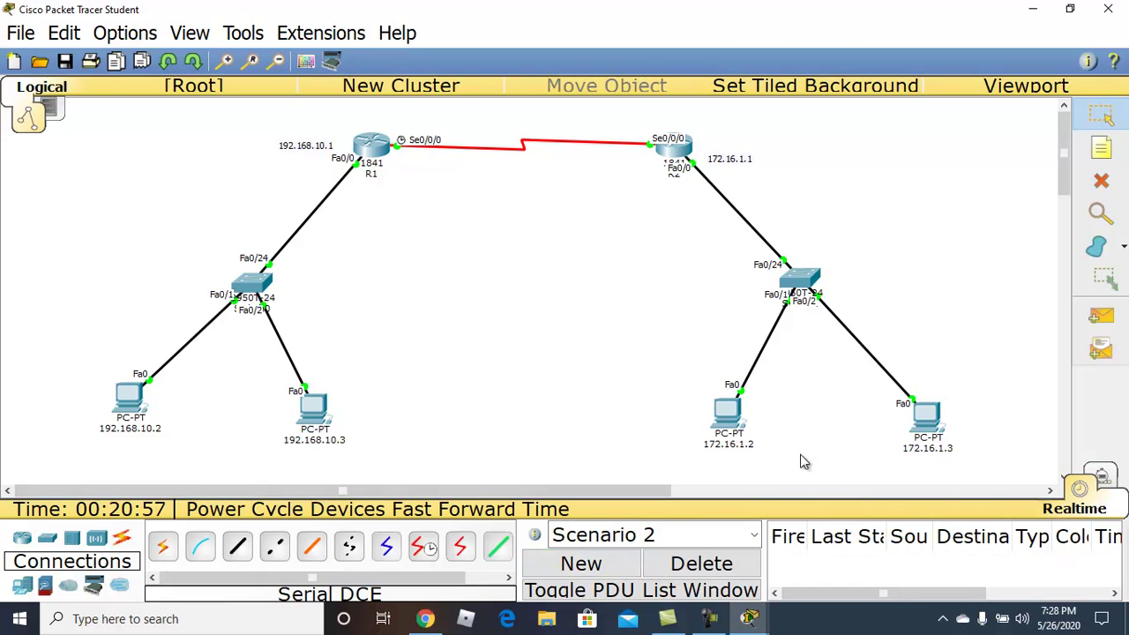
pyautogui.click(1100, 310)
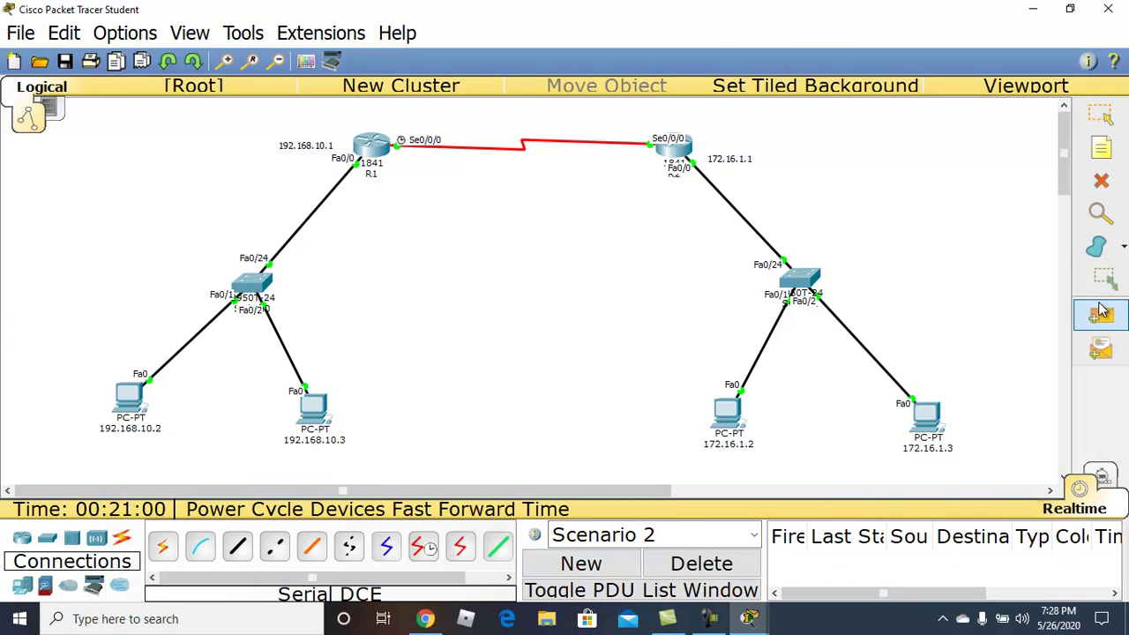
pyautogui.click(680, 153)
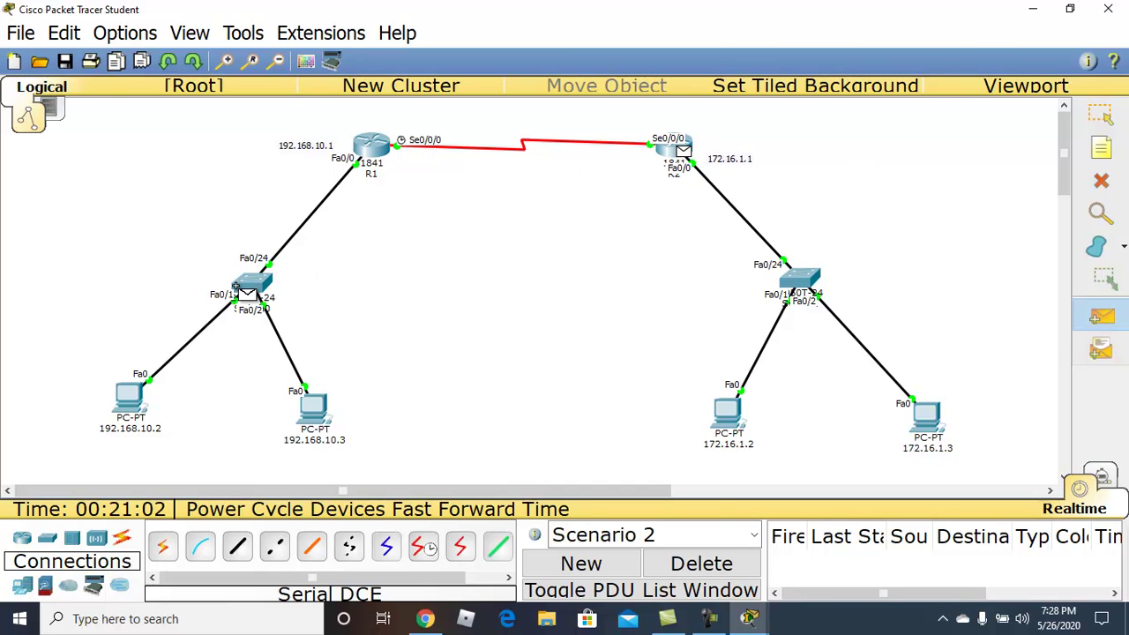
pyautogui.click(132, 399)
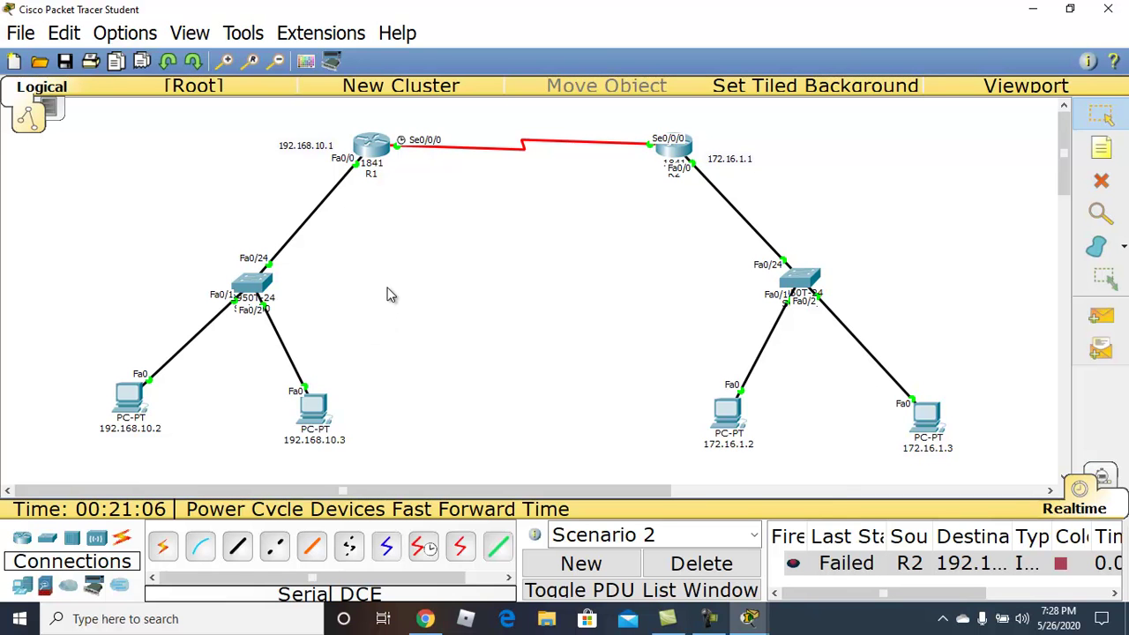
# - Run "sh r" in router R1's maximized command line and page through its interface and RIP configuration
pyautogui.click(373, 147)
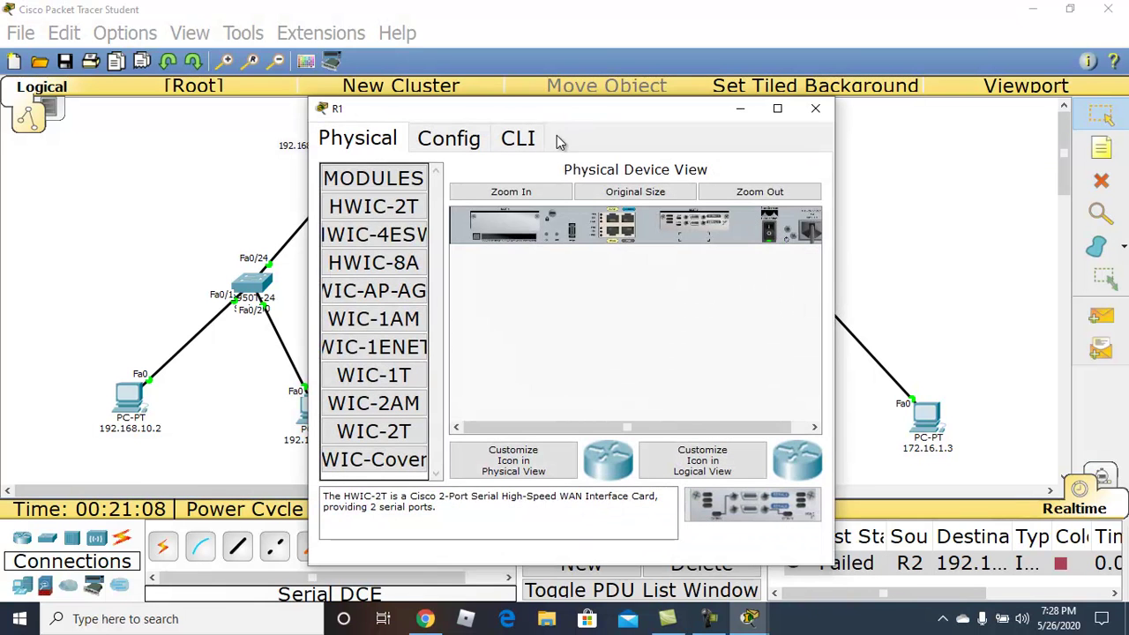
pyautogui.click(518, 138)
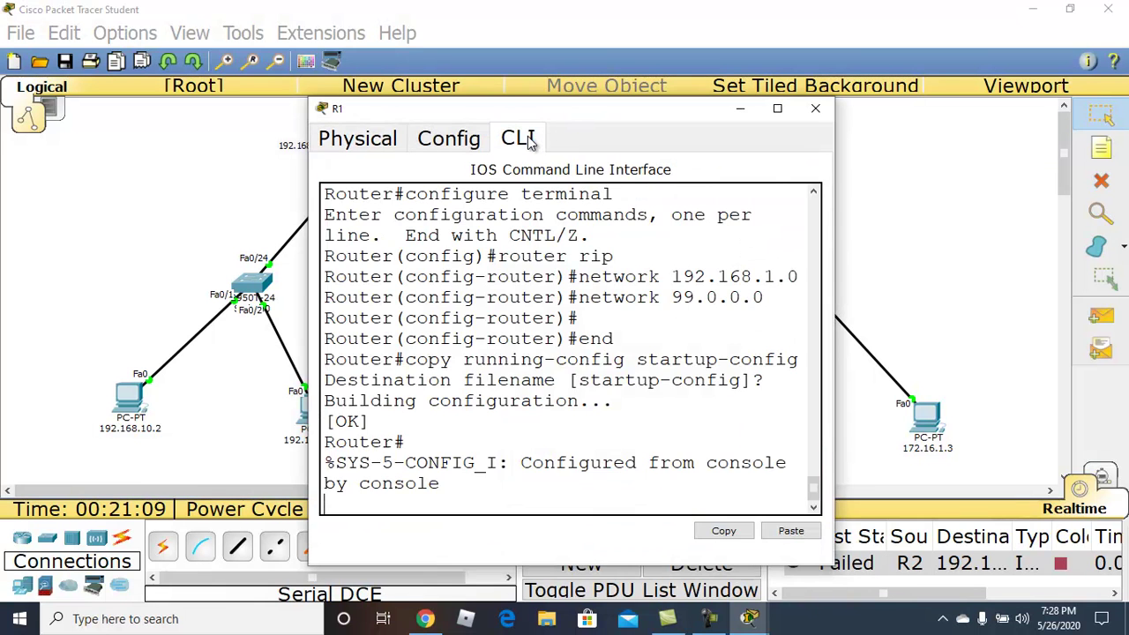
pyautogui.click(778, 109)
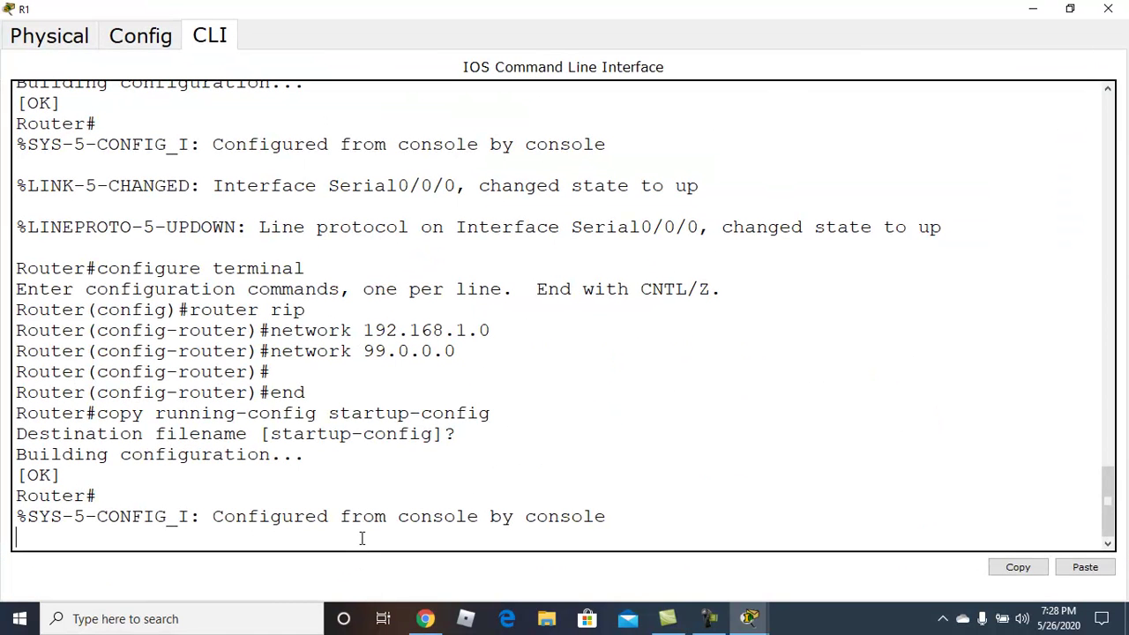
pyautogui.press('Return')
pyautogui.press('Return')
pyautogui.press('Return')
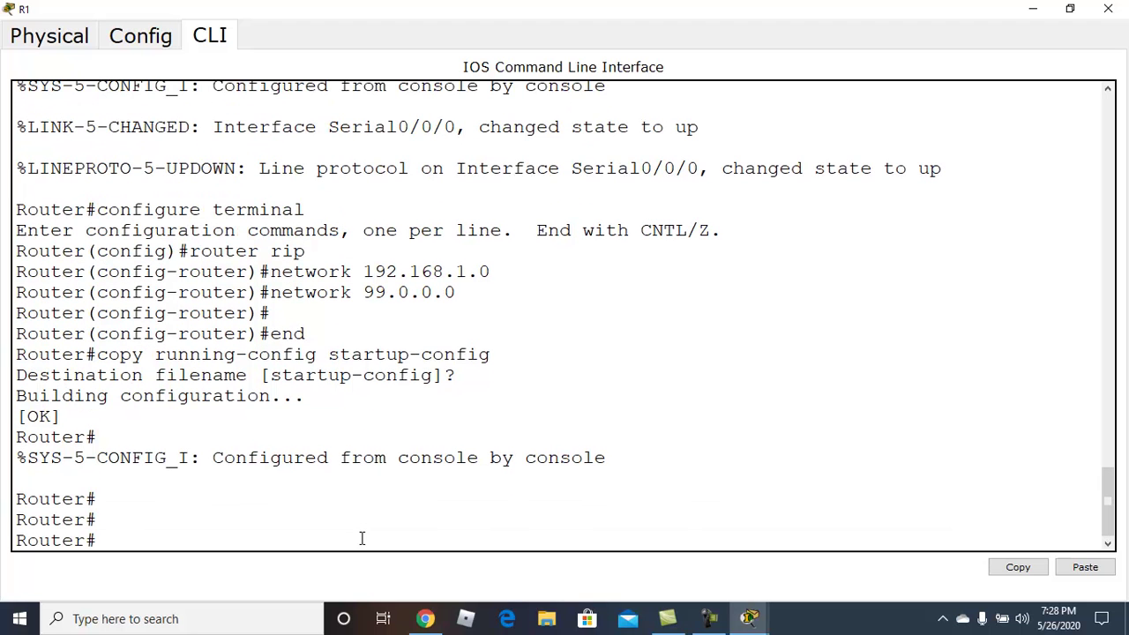
pyautogui.write('sh r')
pyautogui.press('Return')
pyautogui.press('space')
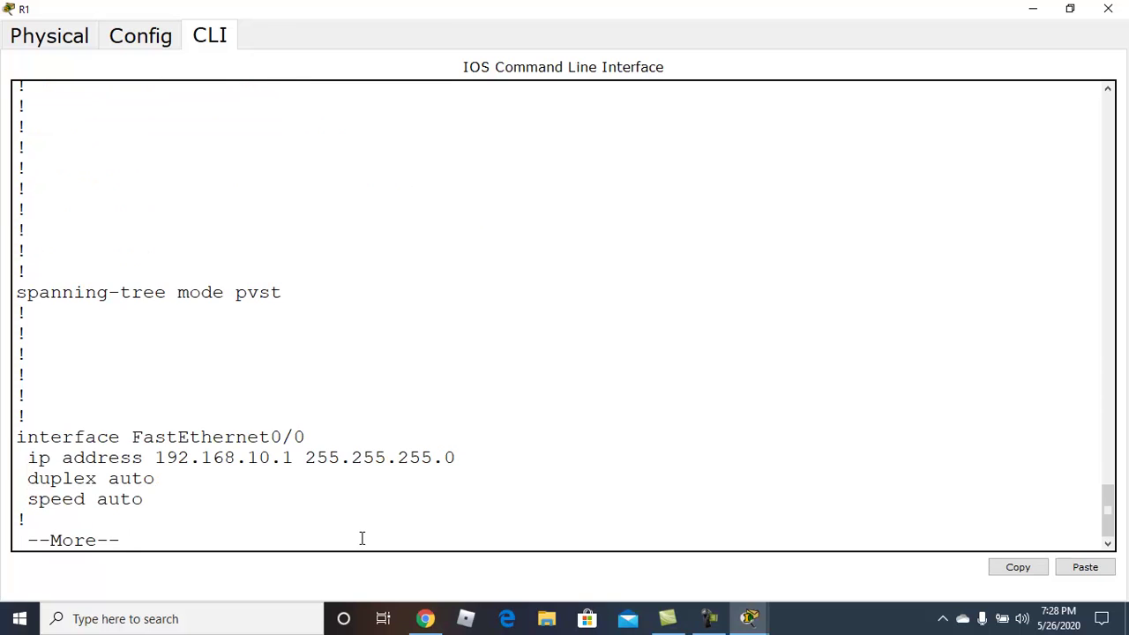
pyautogui.press('space')
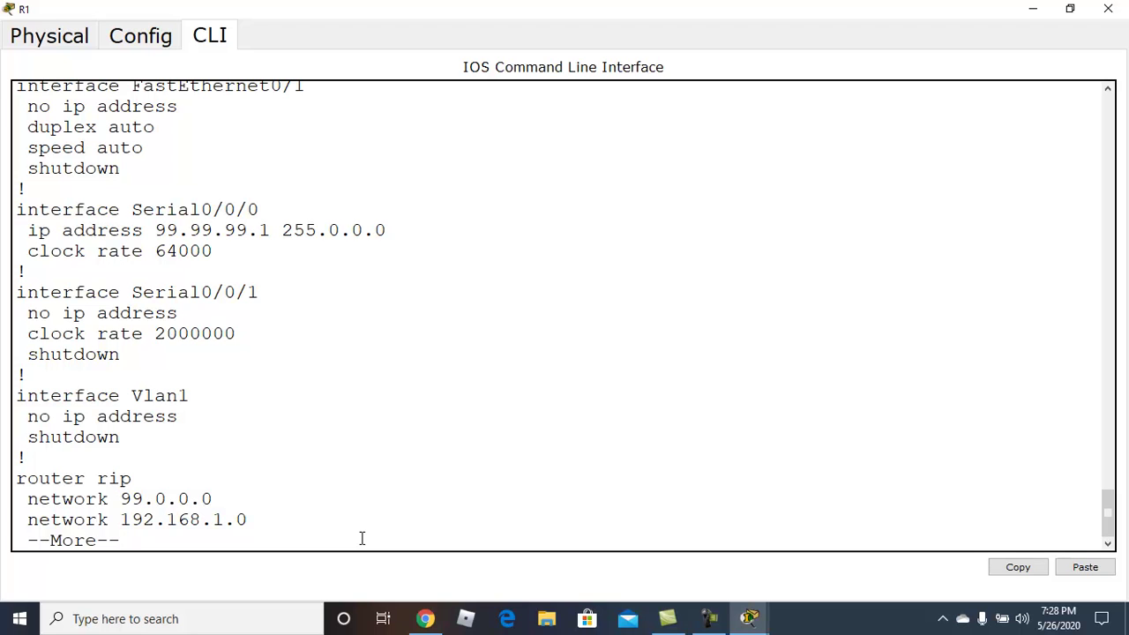
pyautogui.press('space')
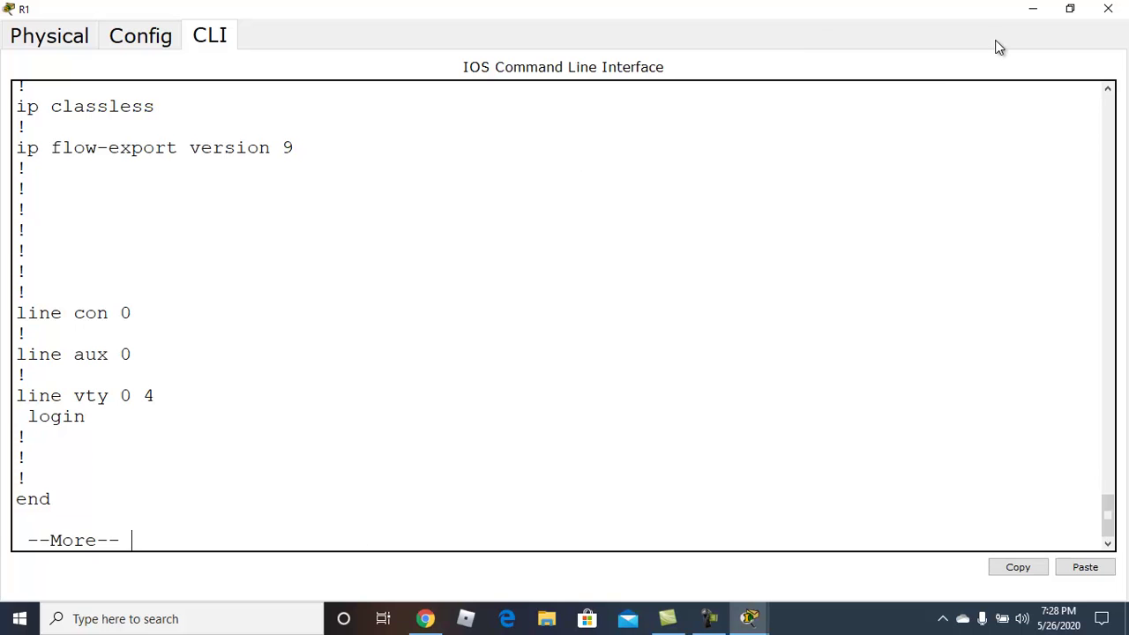
pyautogui.click(1032, 9)
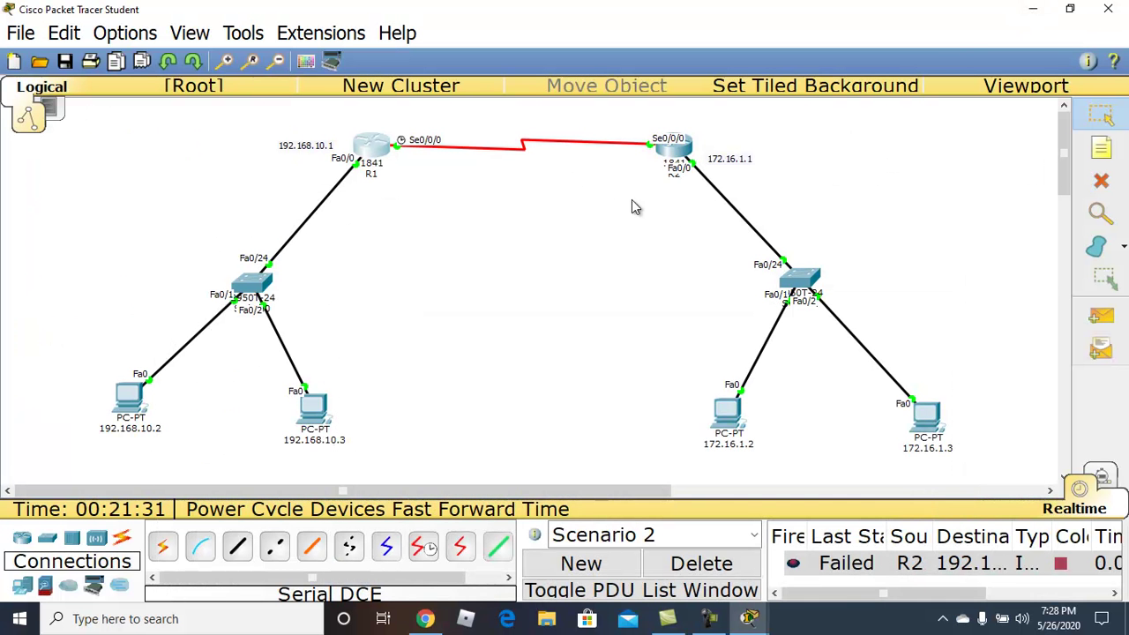
# - Run "sh r" in router R2's maximized command line and page through the configuration to the end
pyautogui.click(681, 157)
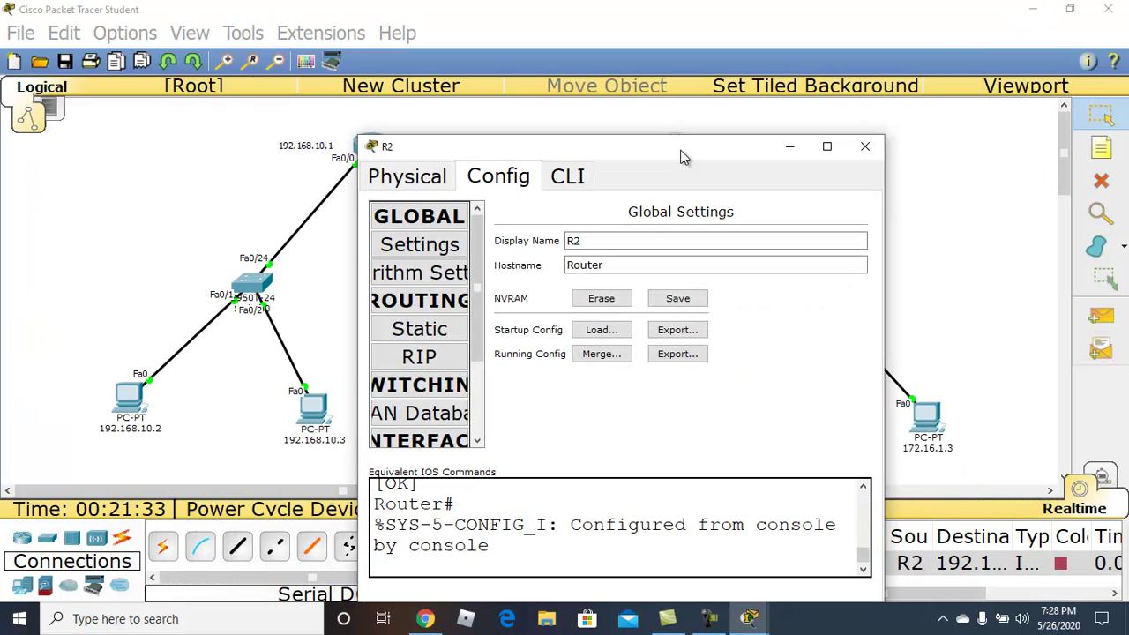
pyautogui.click(572, 179)
pyautogui.click(827, 146)
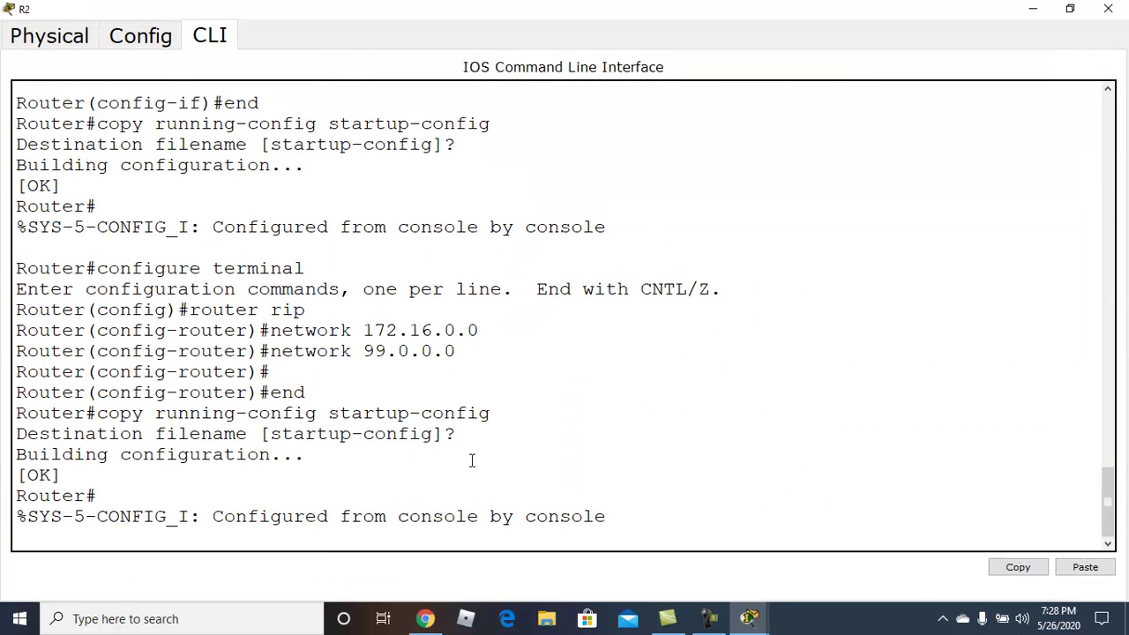
pyautogui.press('Return')
pyautogui.press('Return')
pyautogui.write('sh')
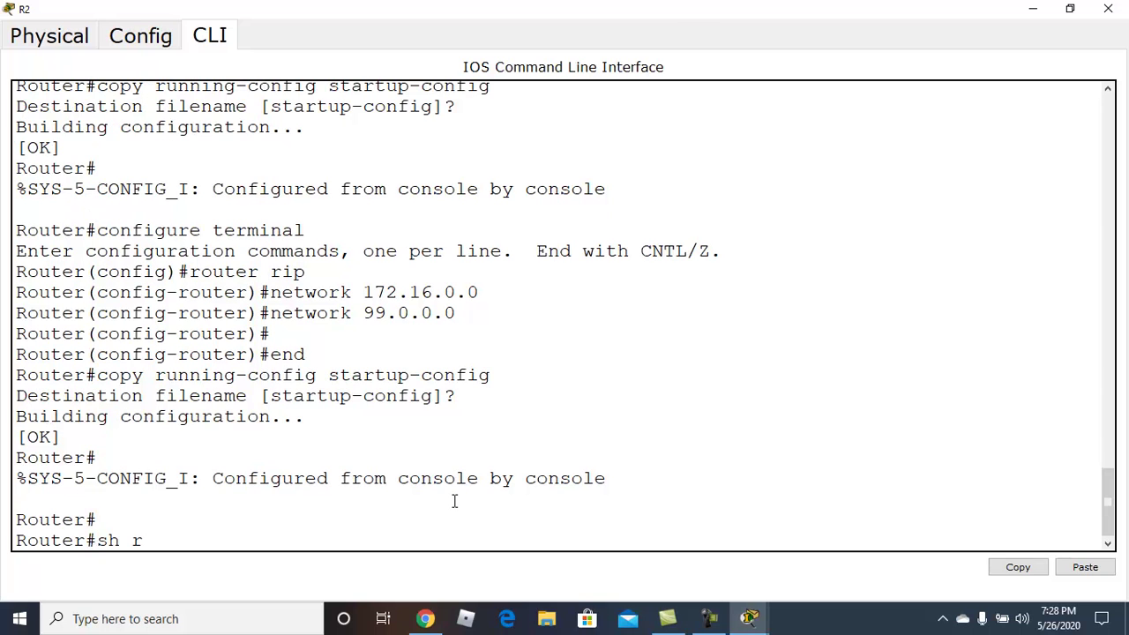
pyautogui.write(' r')
pyautogui.press('Return')
pyautogui.press('space')
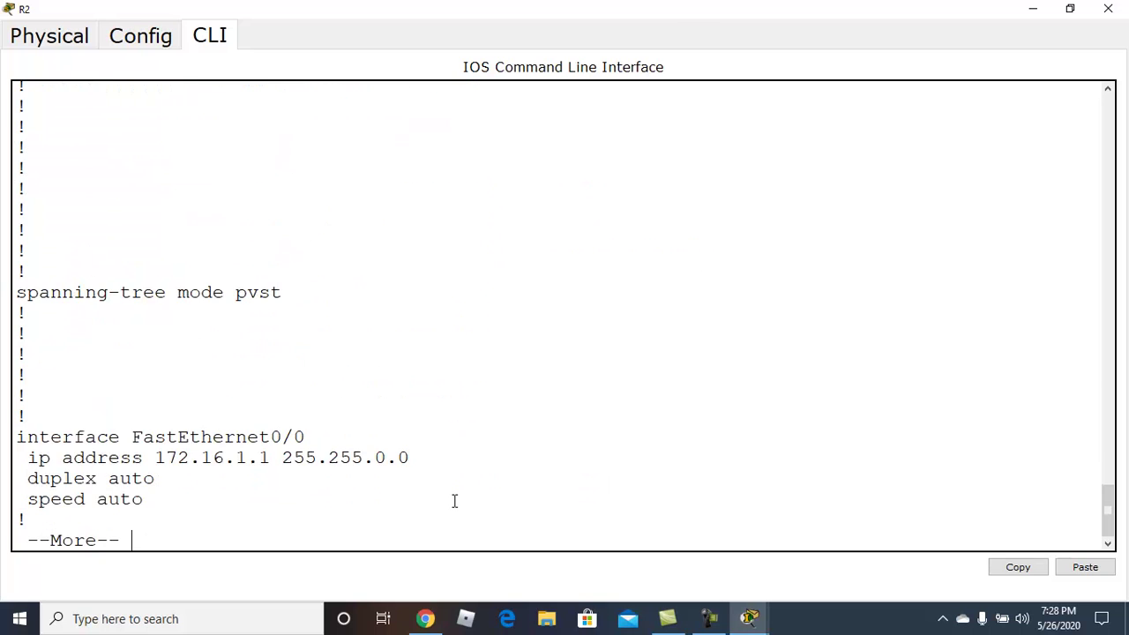
pyautogui.press('space')
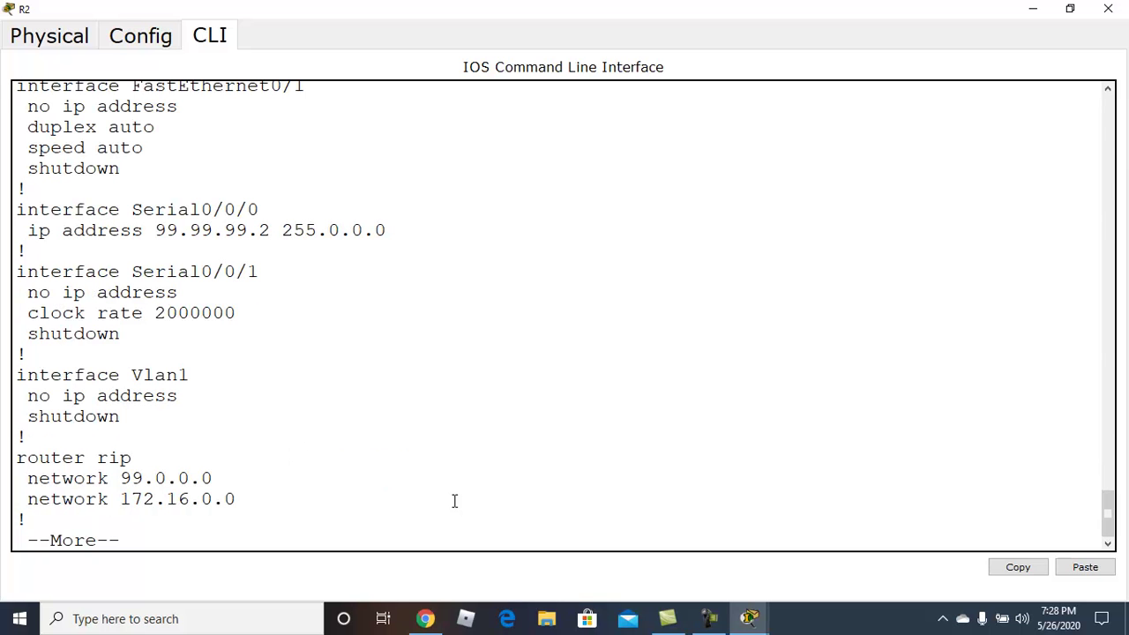
pyautogui.press('space')
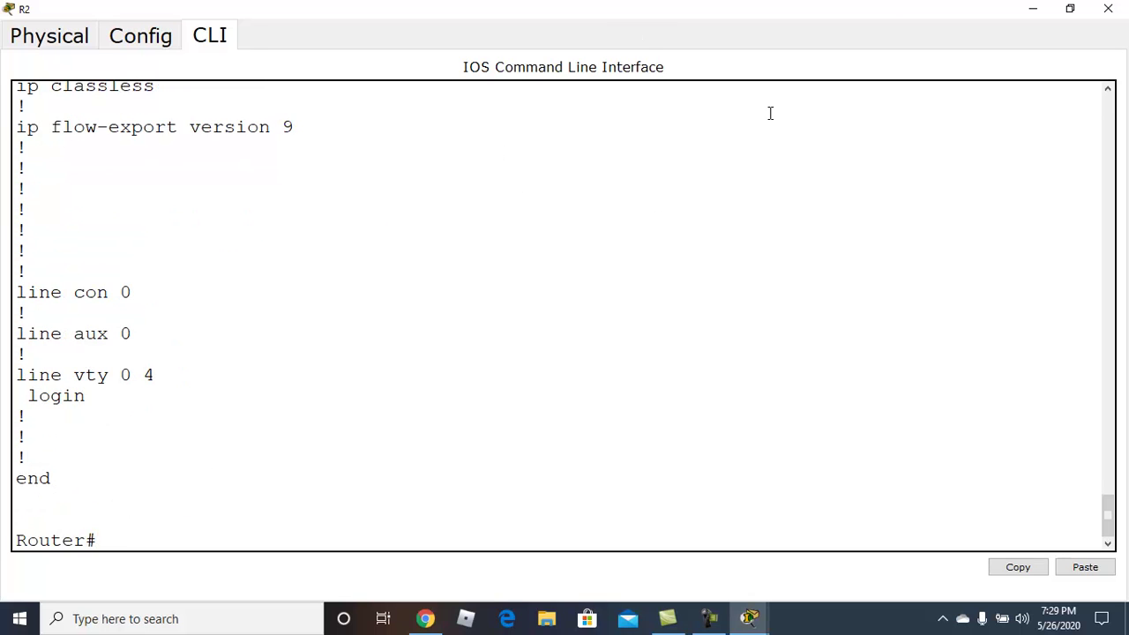
# - Run "sh ip route" on router R2, examine the route entries in its routing table, and minimize the router window
pyautogui.write('sh ip route')
pyautogui.press('Return')
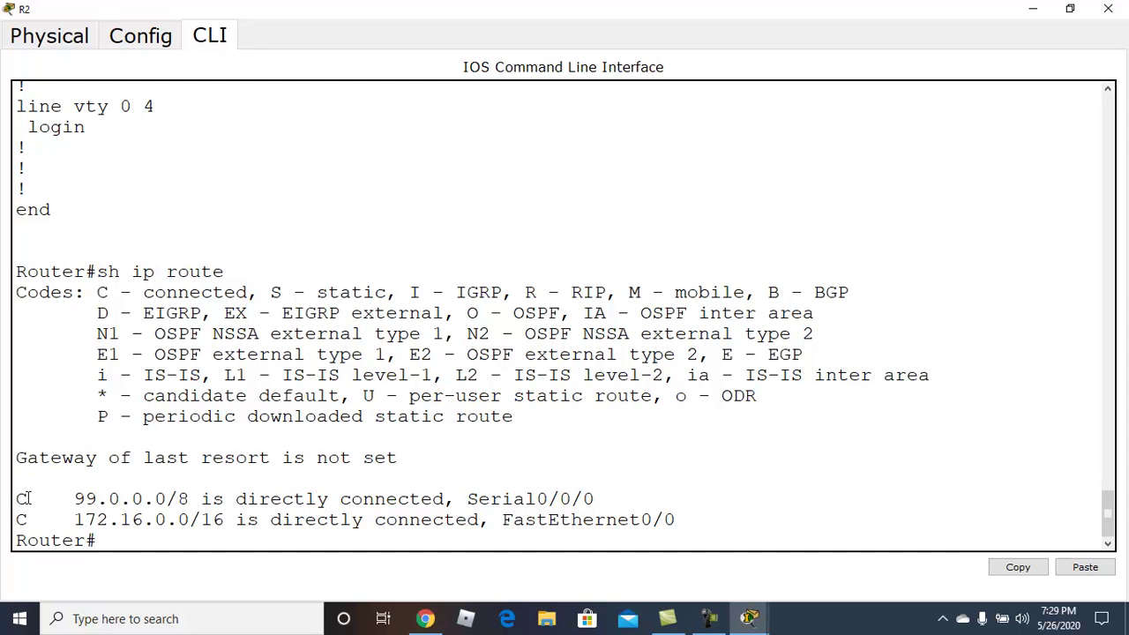
pyautogui.moveTo(33, 497)
pyautogui.mouseDown()
pyautogui.moveTo(30, 519)
pyautogui.moveTo(19, 499)
pyautogui.mouseUp()
pyautogui.click(35, 516)
pyautogui.moveTo(37, 518); pyautogui.dragTo(19, 488)
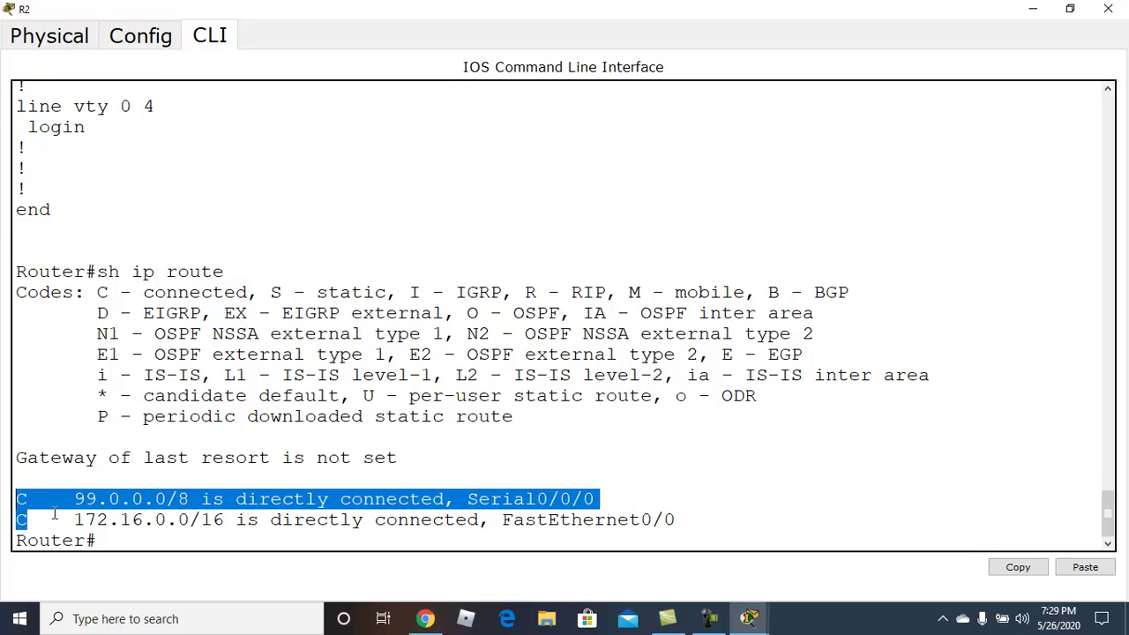
pyautogui.click(54, 513)
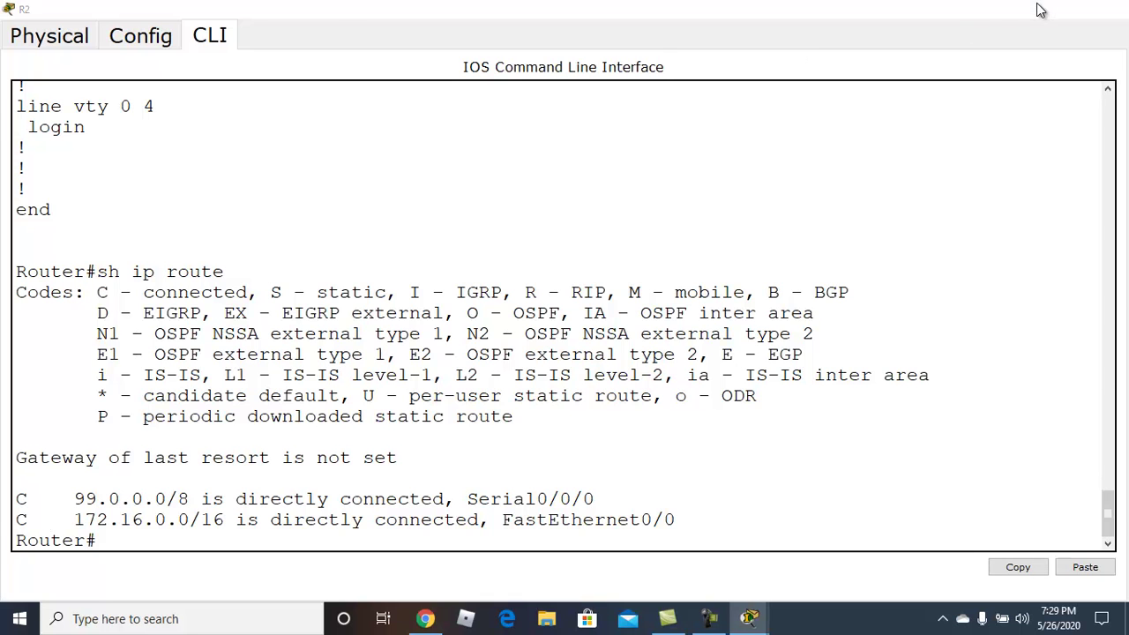
pyautogui.click(1037, 8)
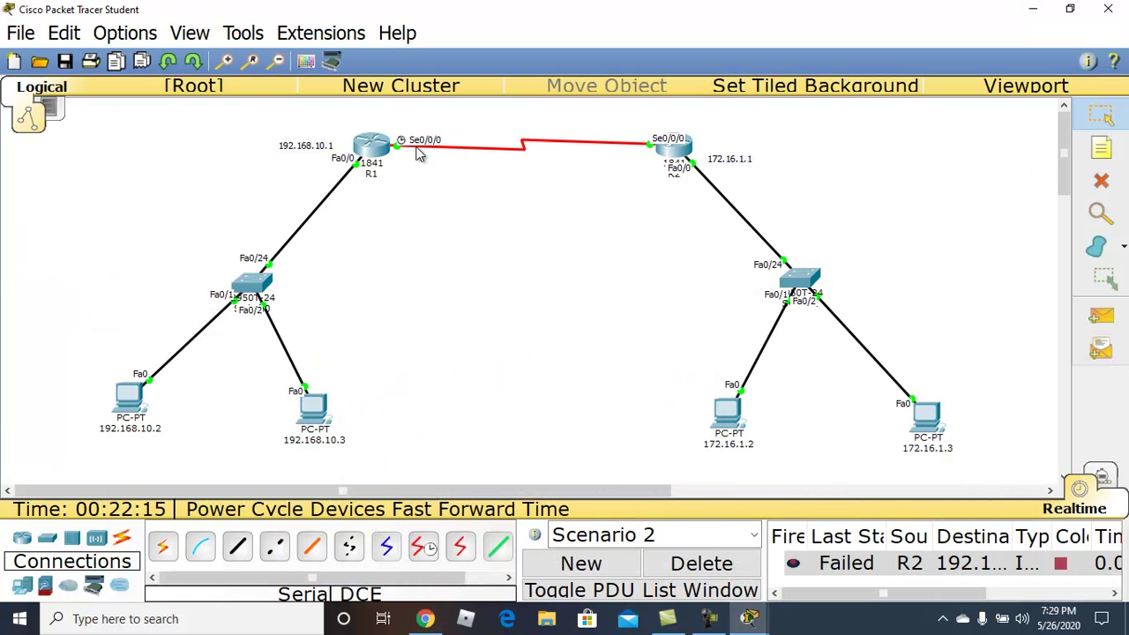
# - Run "sh ip route" on router R1 and enlarge its command line to read the routing table
pyautogui.click(373, 152)
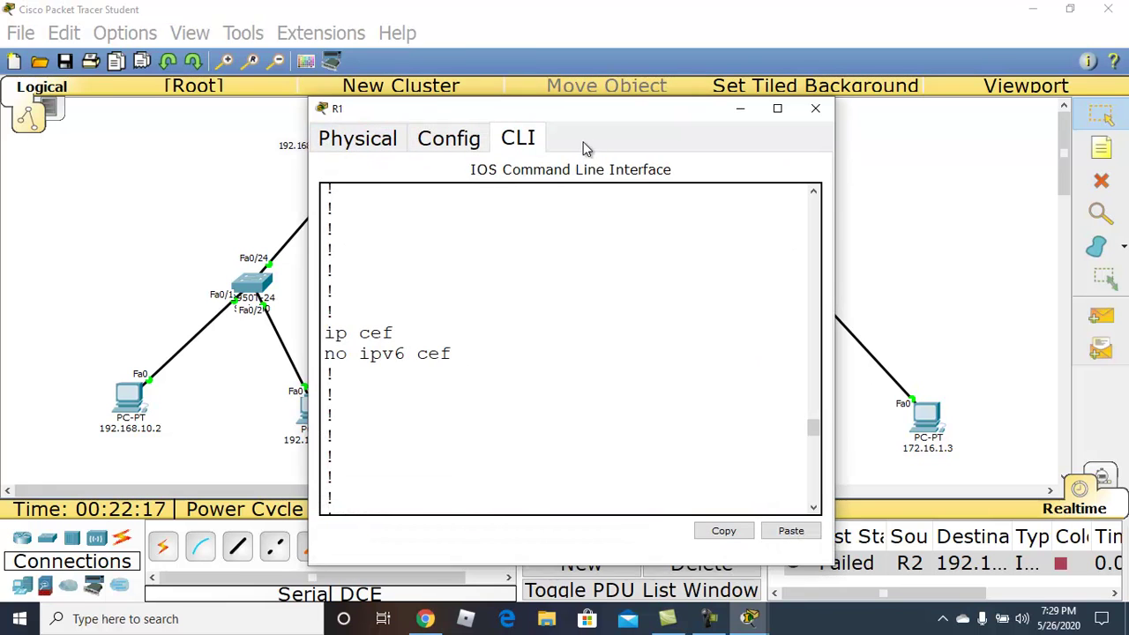
pyautogui.press('Return')
pyautogui.press('Return')
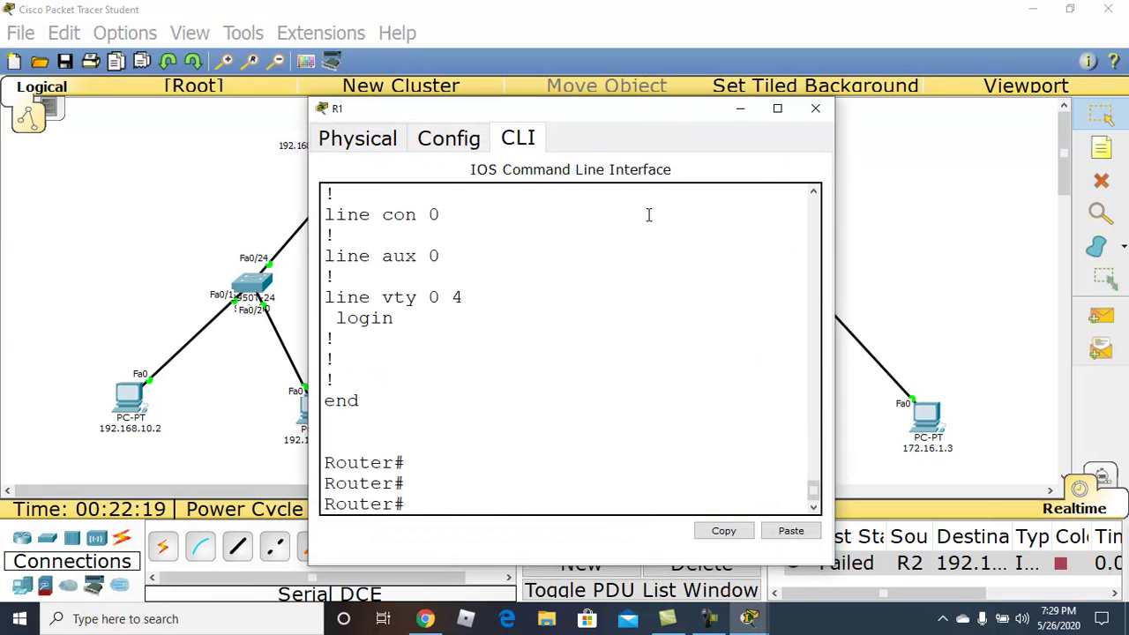
pyautogui.write('sh ip route')
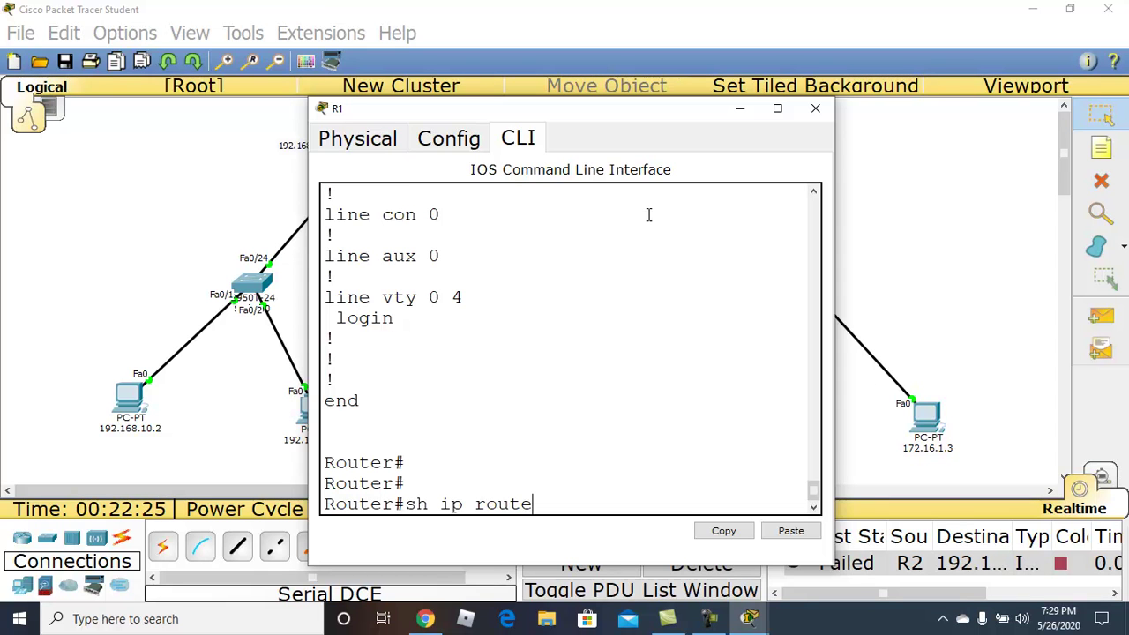
pyautogui.press('Return')
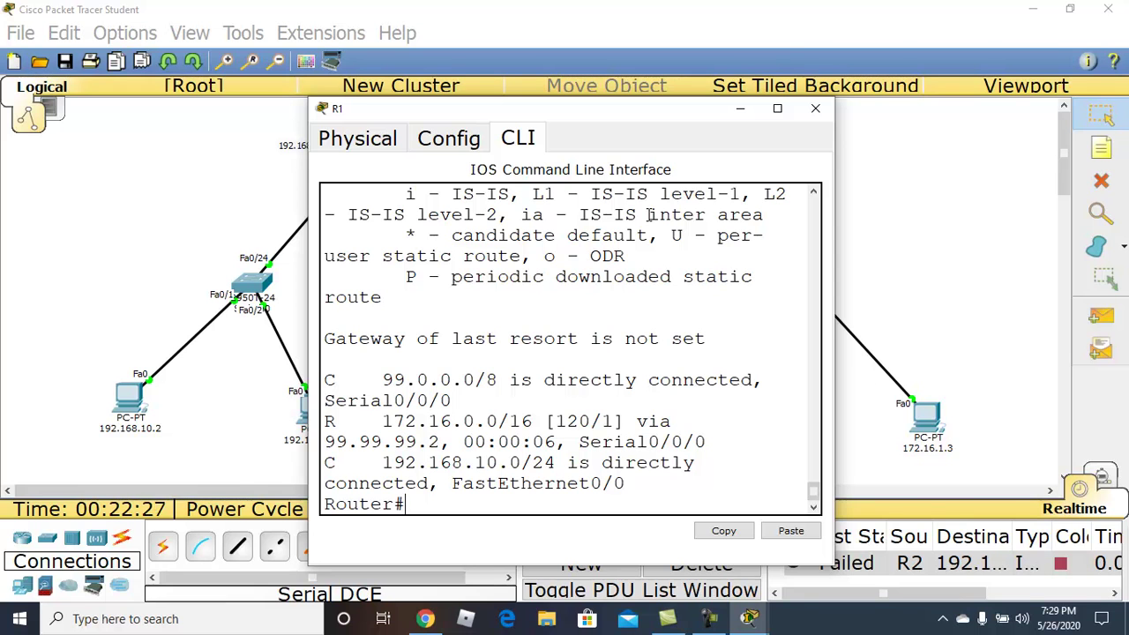
pyautogui.click(776, 108)
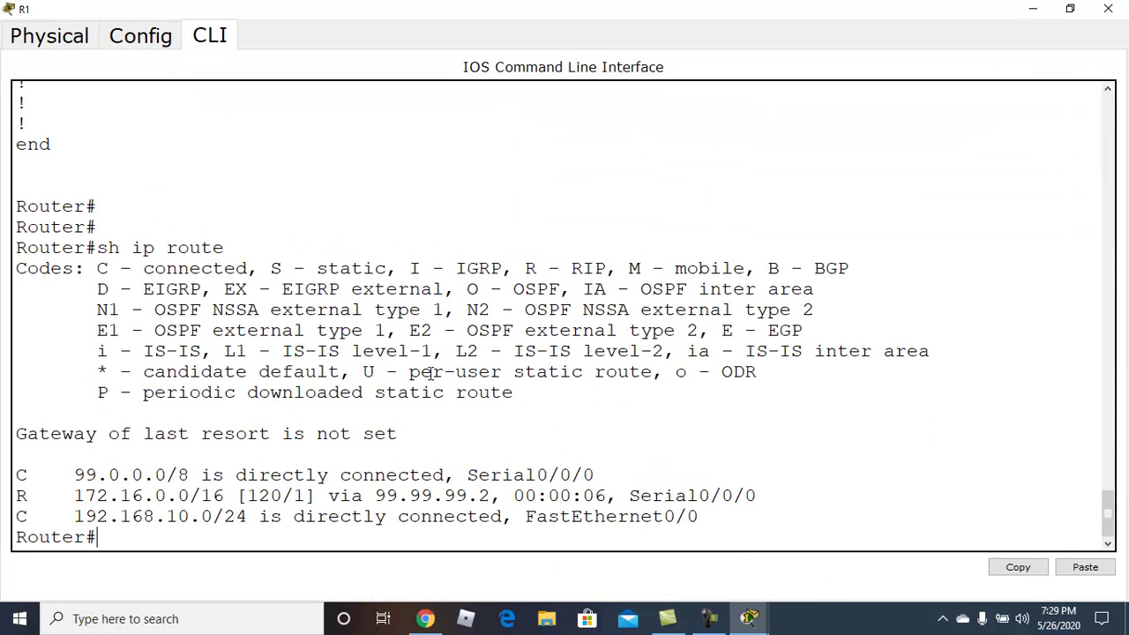
# - Examine R1's route entry for 172.16.0.0/16 against the RIP code in the legend, and minimize the router window
pyautogui.moveTo(21, 496); pyautogui.dragTo(762, 491)
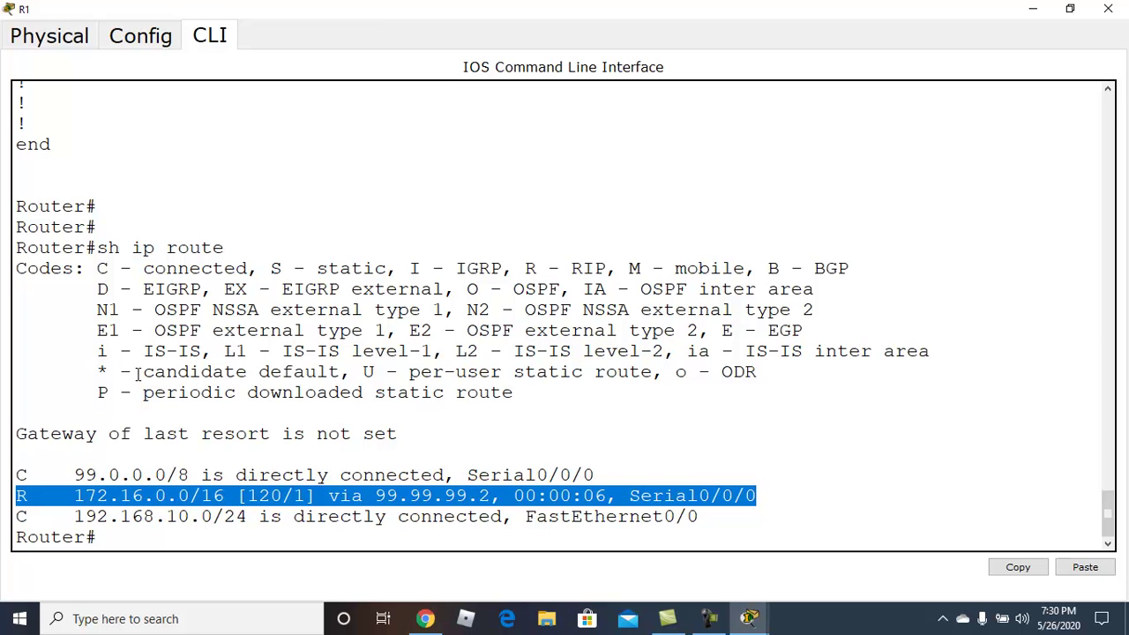
pyautogui.moveTo(567, 267); pyautogui.dragTo(651, 268)
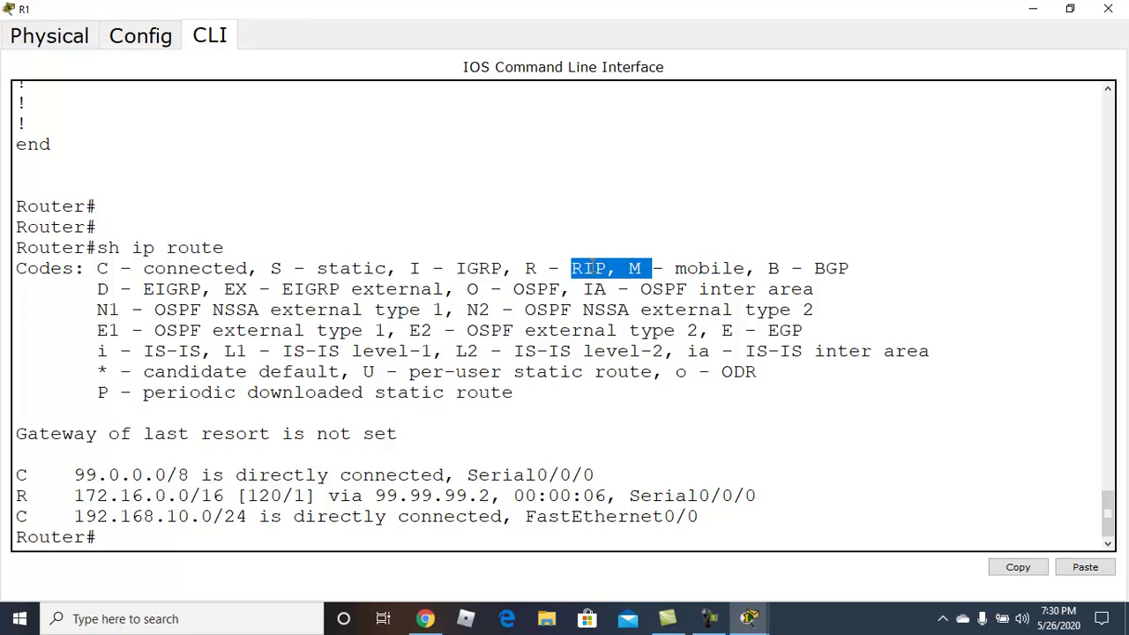
pyautogui.click(611, 267)
pyautogui.moveTo(620, 267); pyautogui.dragTo(572, 267)
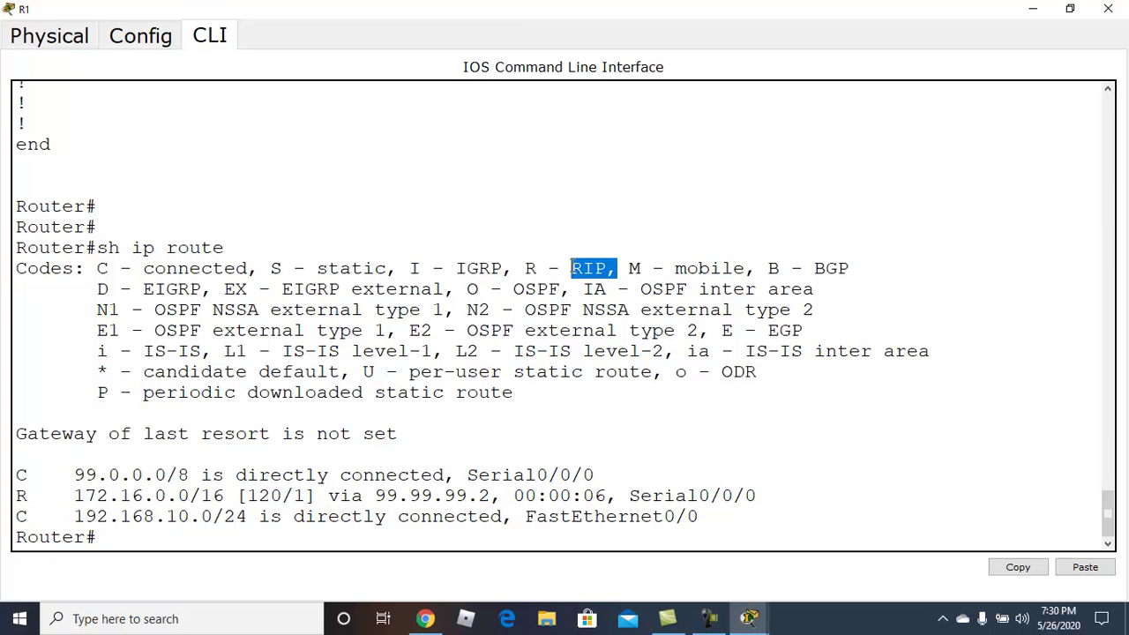
pyautogui.click(761, 166)
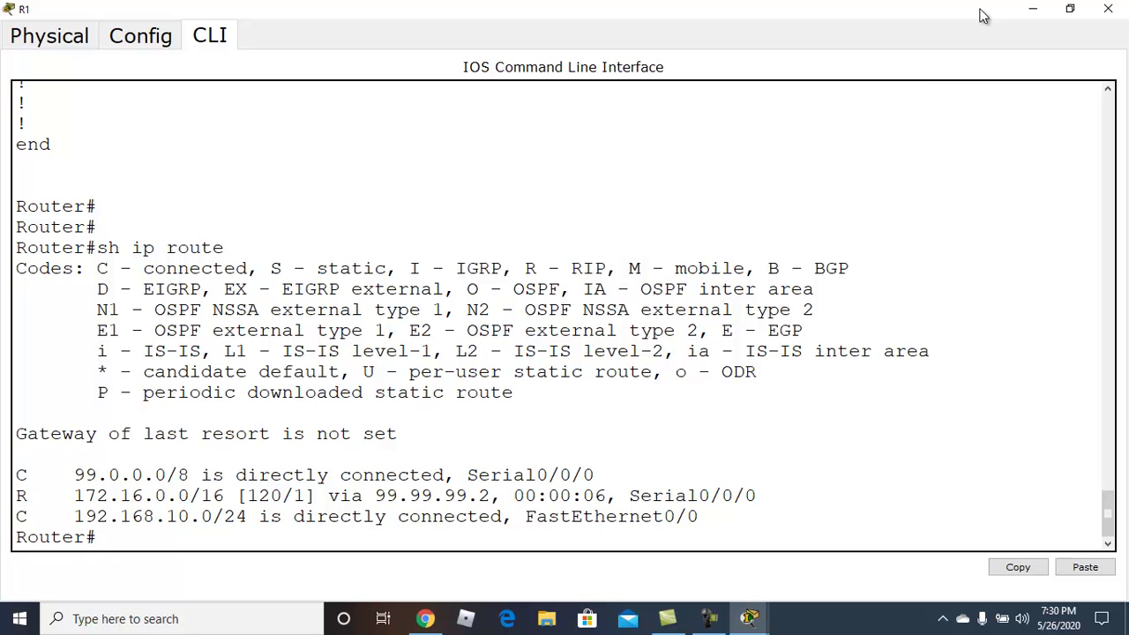
pyautogui.click(1036, 10)
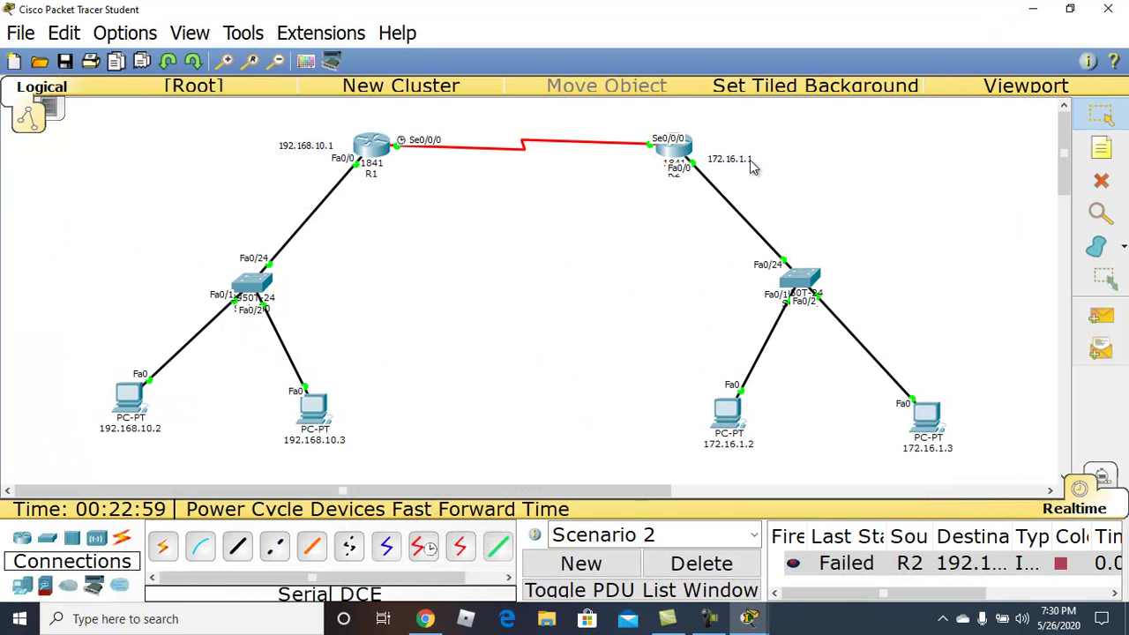
# - Remove the networks 172.16.0.0 and 99.0.0.0 from router R2's RIP routing configuration
pyautogui.click(675, 148)
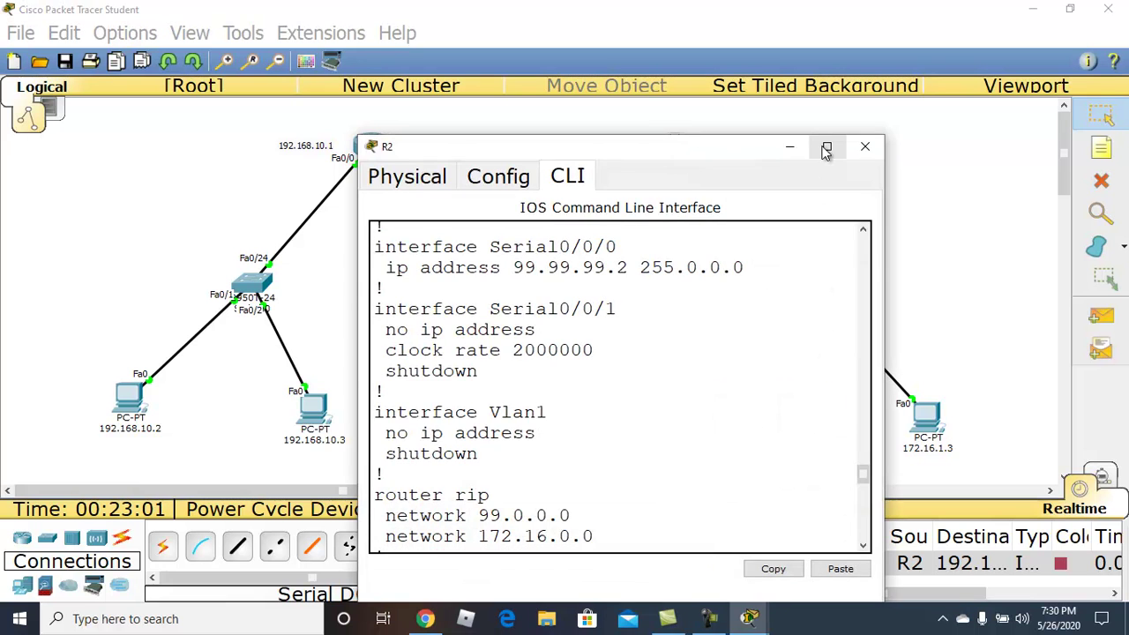
pyautogui.click(827, 148)
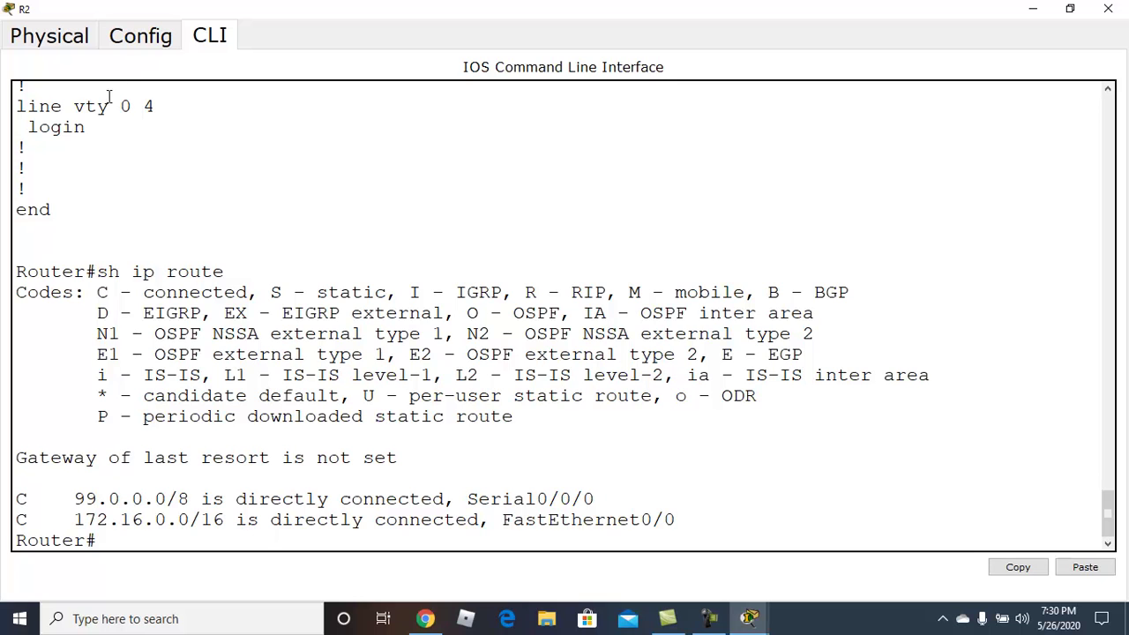
pyautogui.click(153, 40)
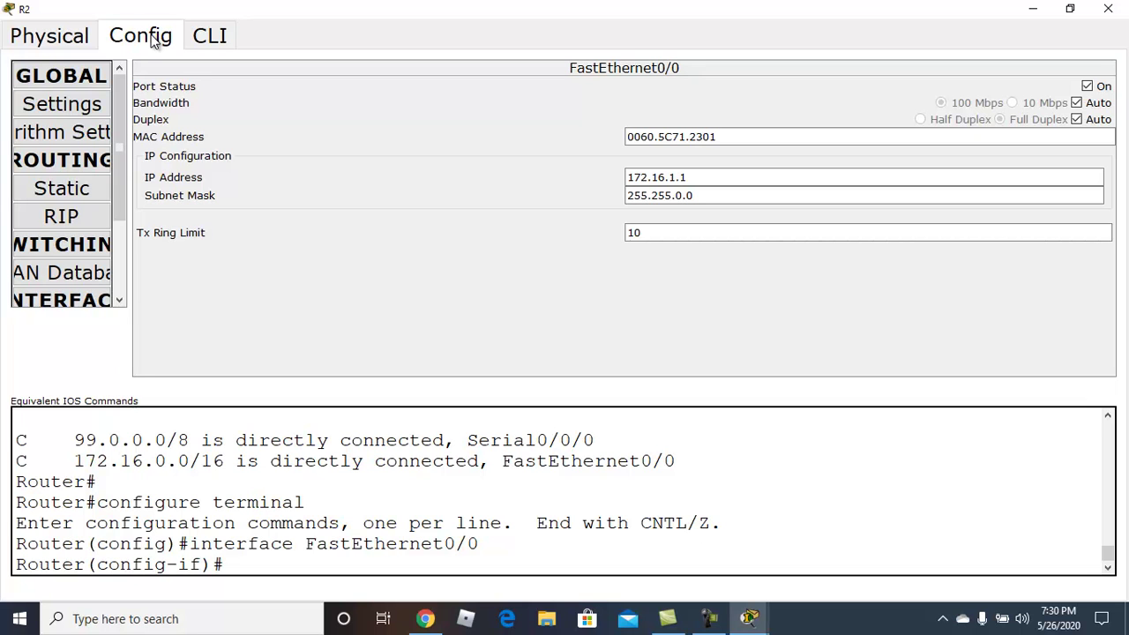
pyautogui.click(67, 218)
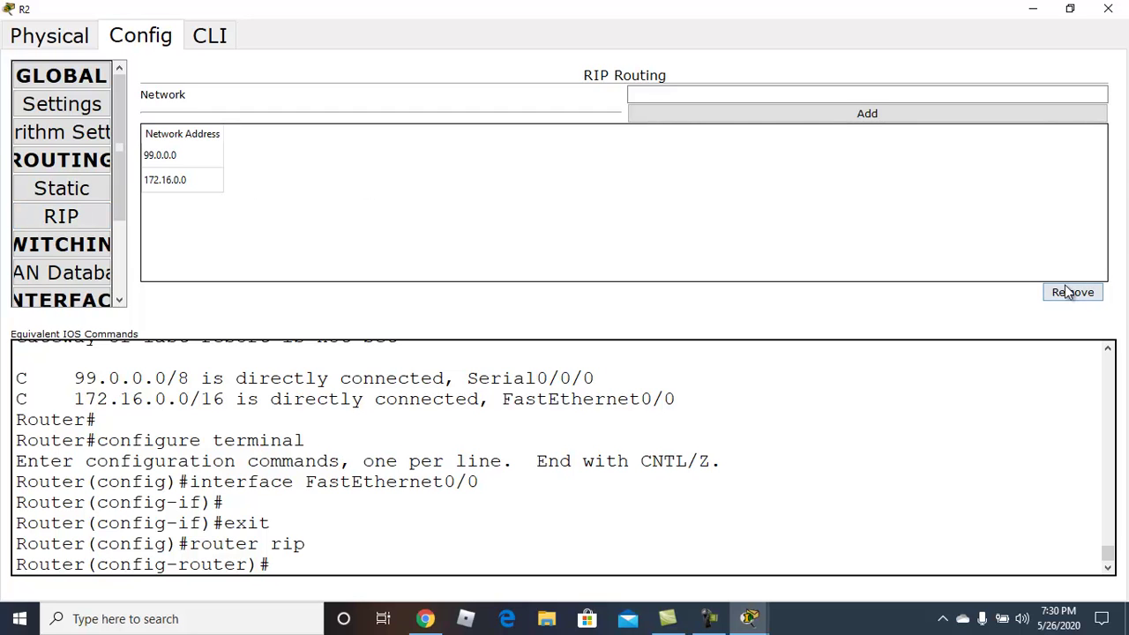
pyautogui.click(166, 181)
pyautogui.click(1078, 294)
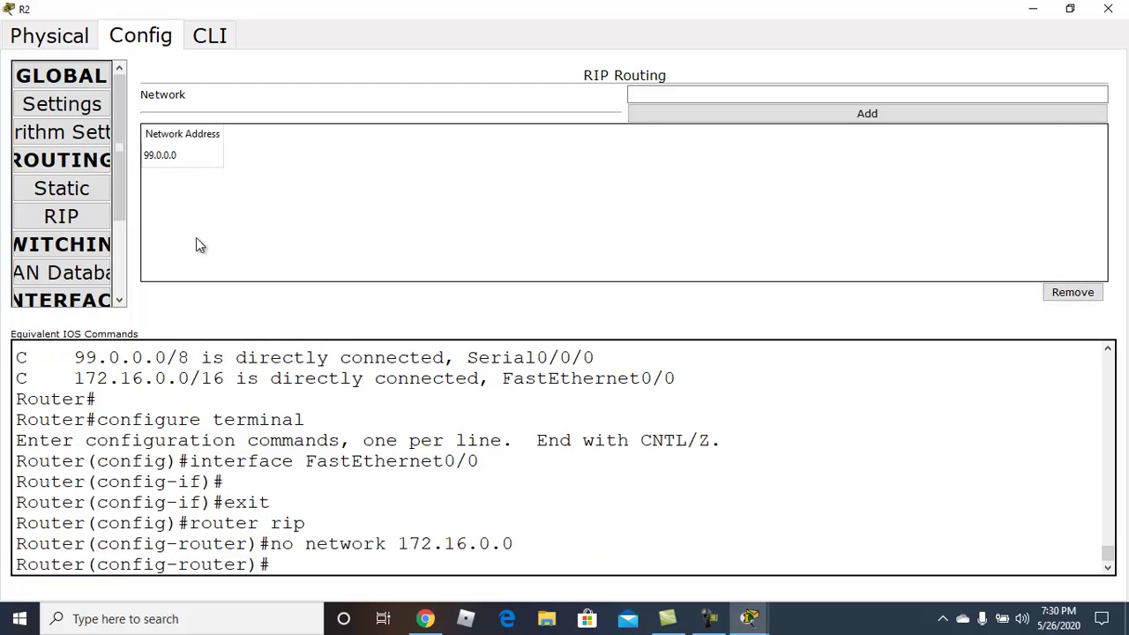
pyautogui.click(167, 158)
pyautogui.click(1059, 300)
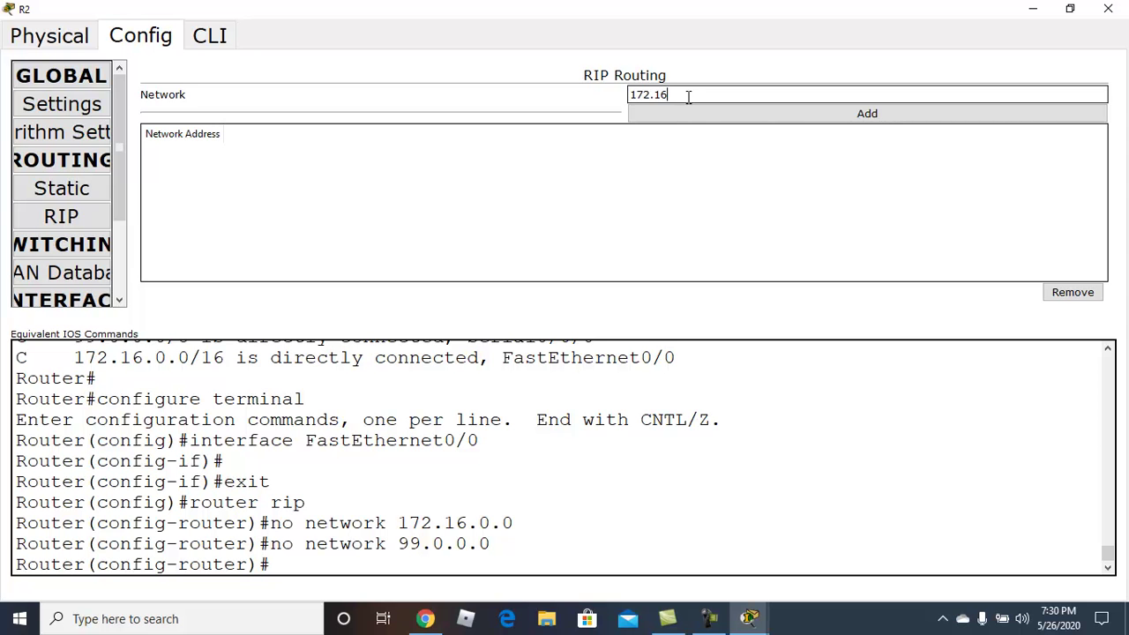
# - Check the network topology and R1's routing table, and return to R2's RIP routing settings
pyautogui.click(1034, 9)
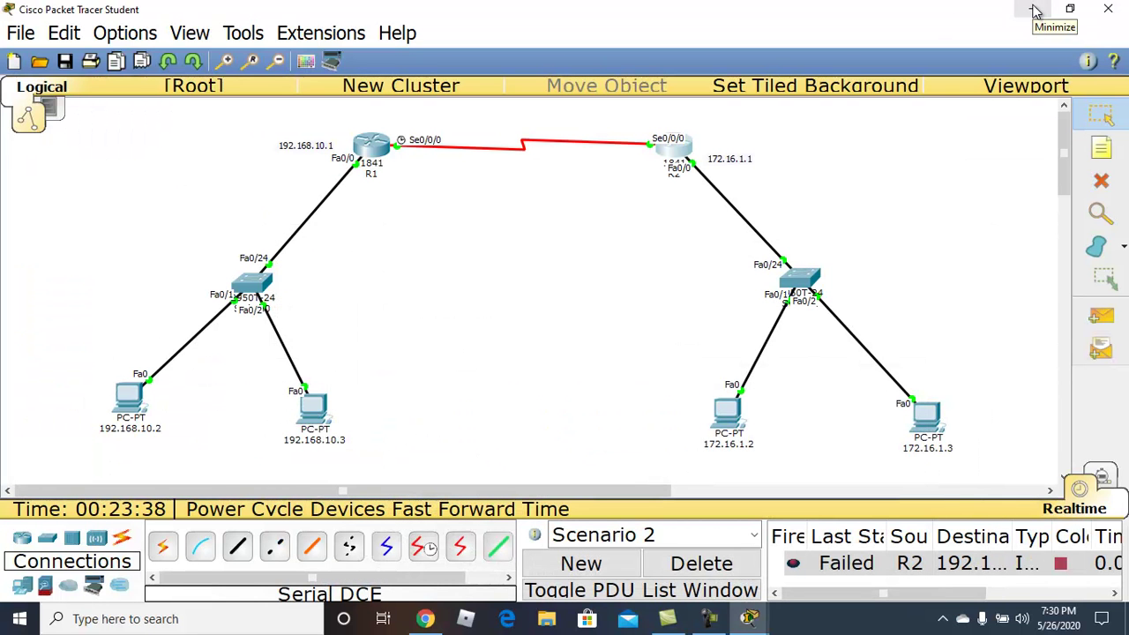
pyautogui.click(1036, 10)
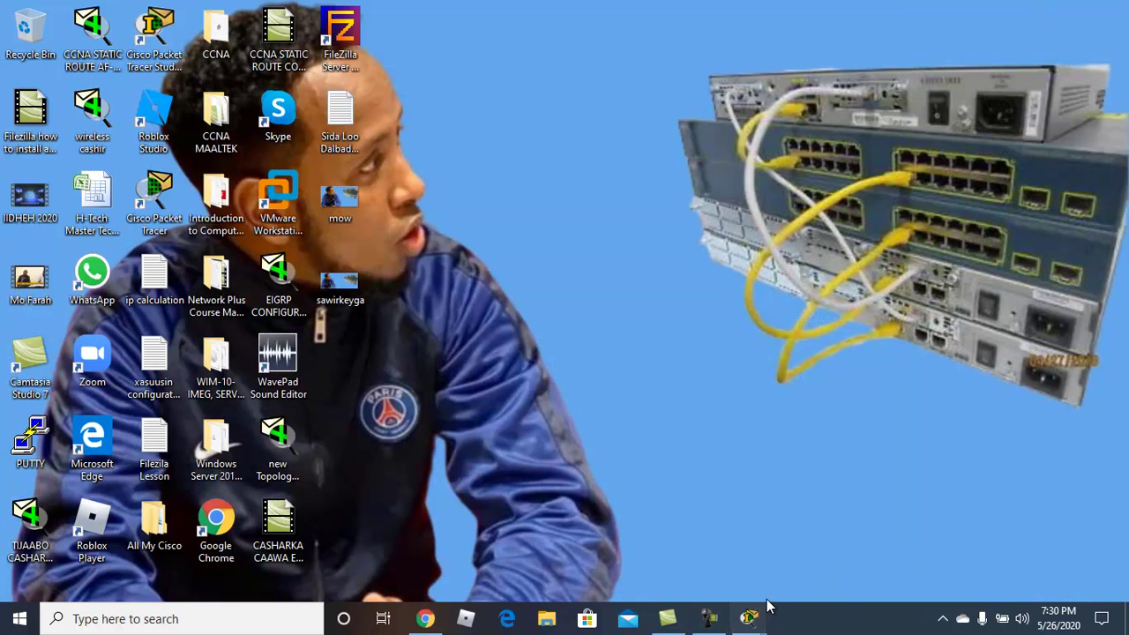
pyautogui.moveTo(750, 617)
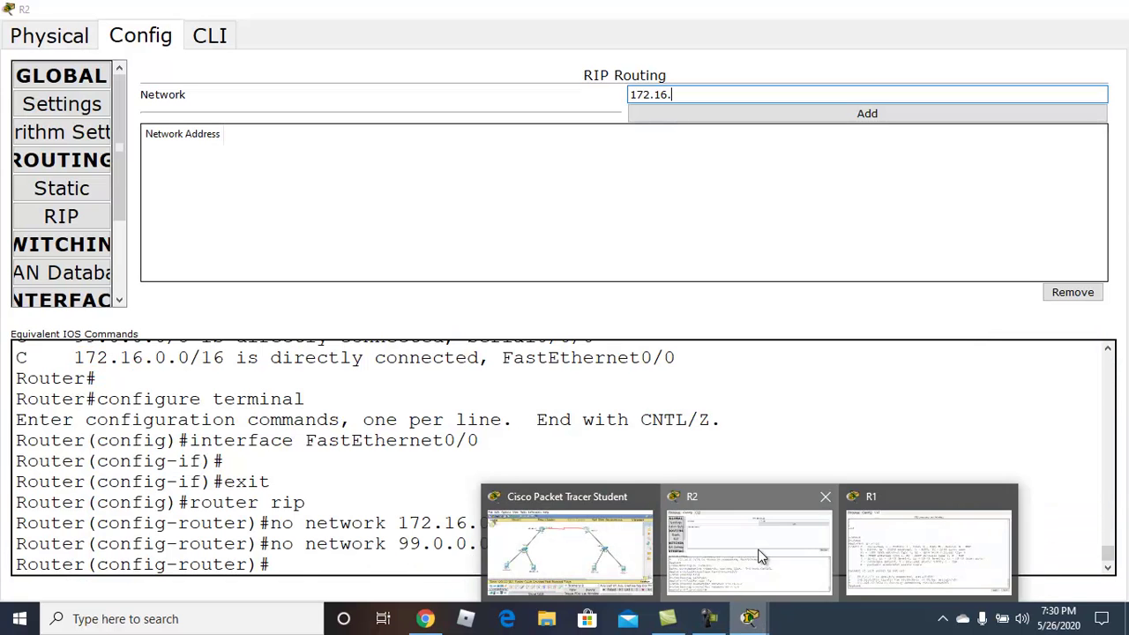
pyautogui.click(757, 573)
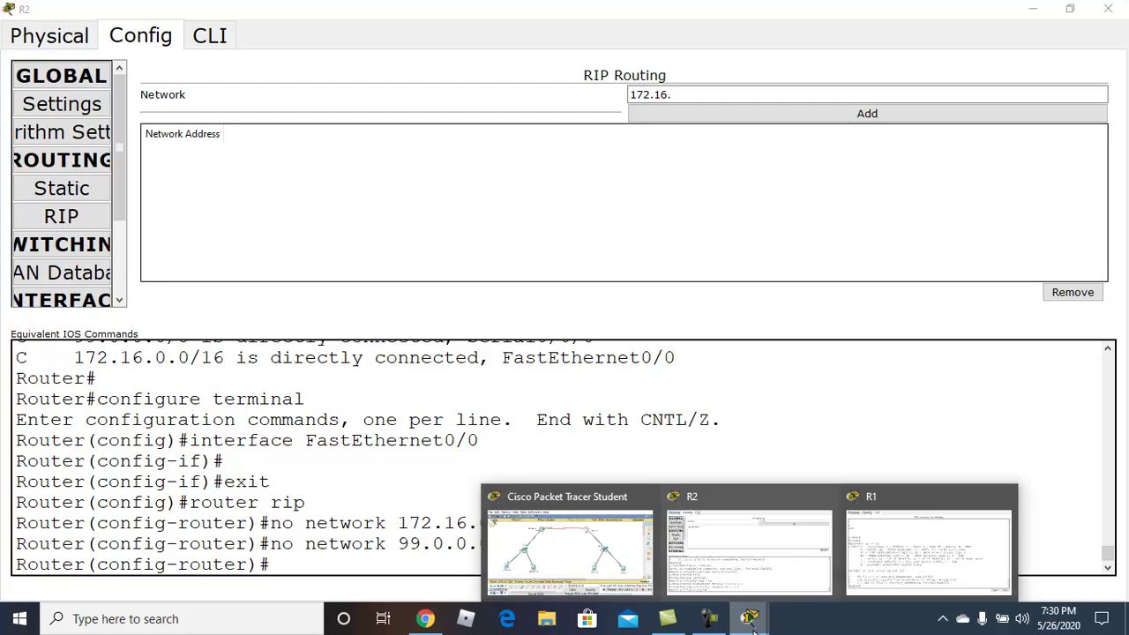
pyautogui.click(898, 559)
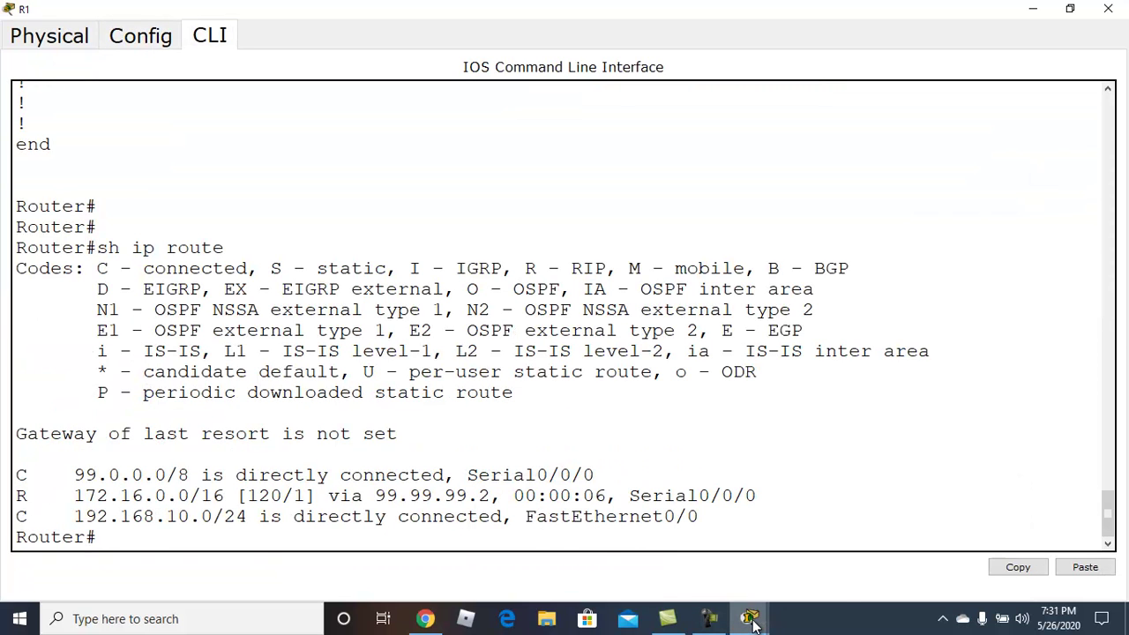
pyautogui.moveTo(719, 623)
pyautogui.click(724, 558)
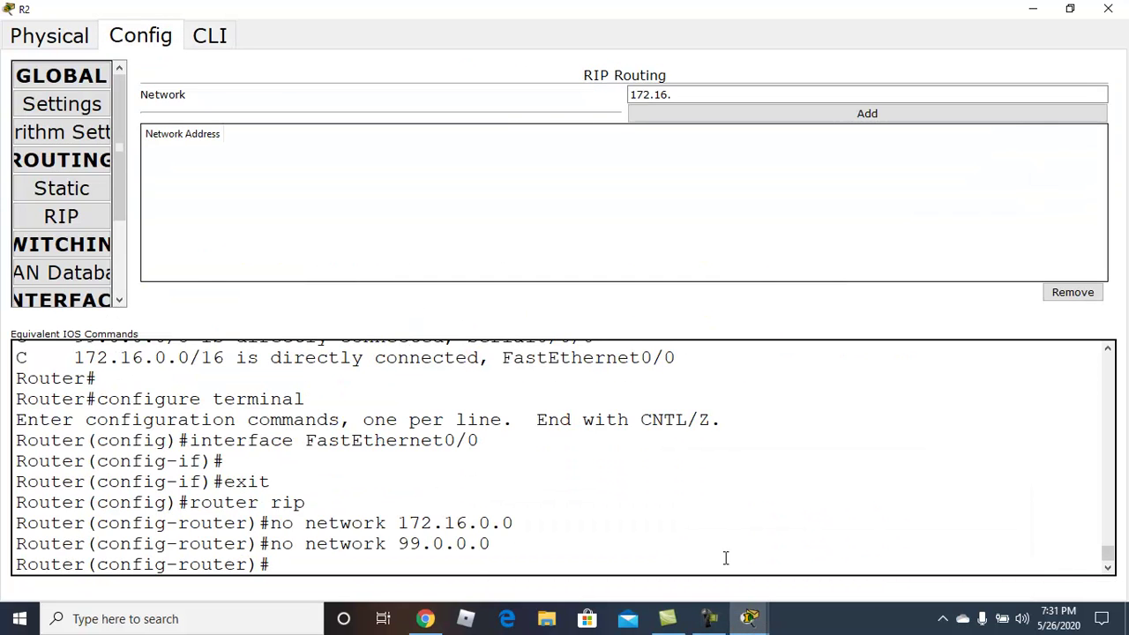
# - Add the networks 172.16.1.1 and 99.99.99.2 to R2's RIP routing configuration
pyautogui.click(714, 97)
pyautogui.click(714, 97)
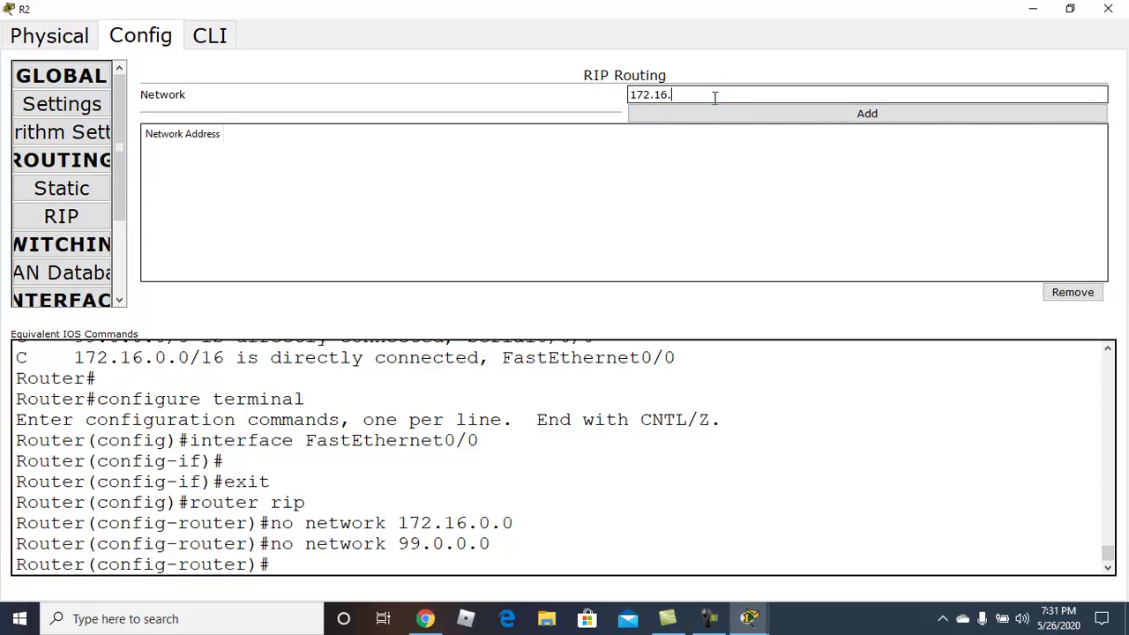
pyautogui.write('1.1')
pyautogui.click(770, 114)
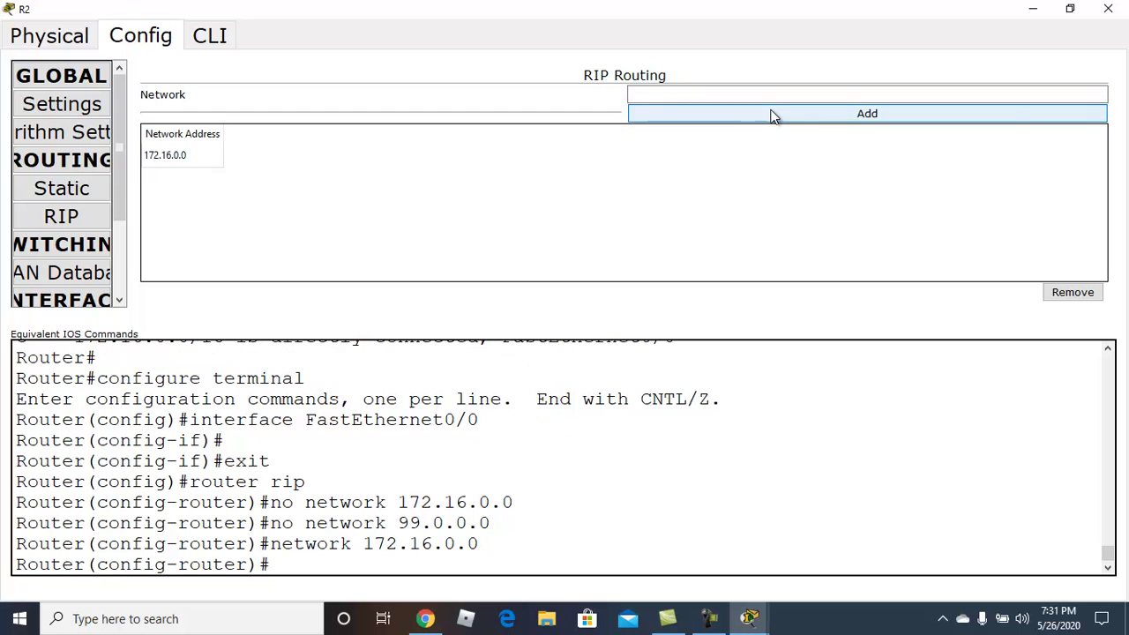
pyautogui.click(856, 92)
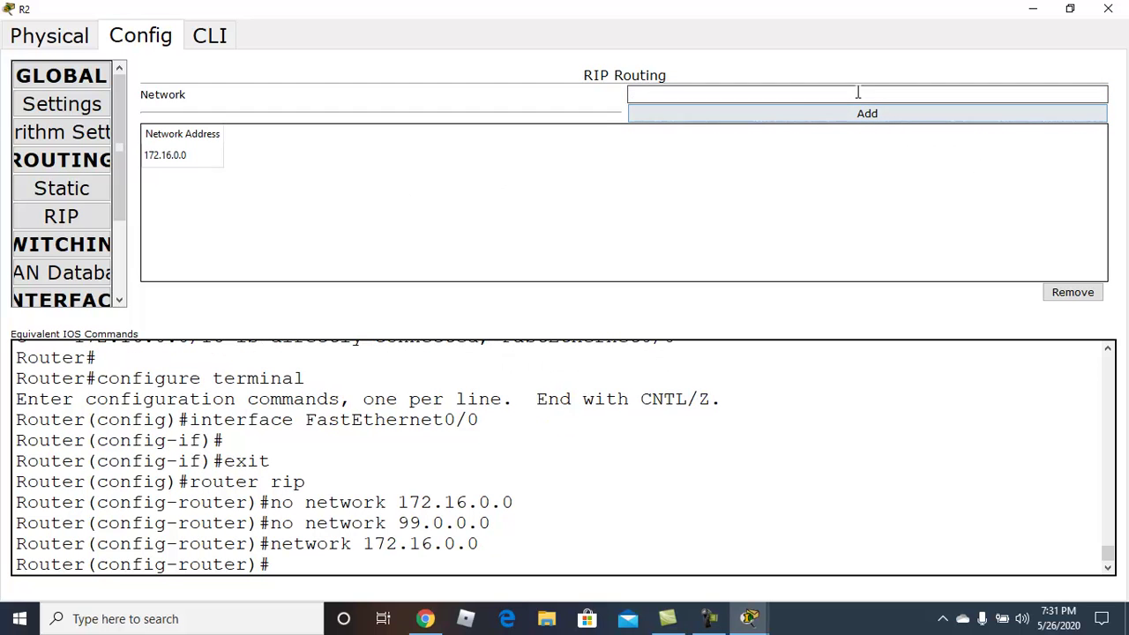
pyautogui.write('99')
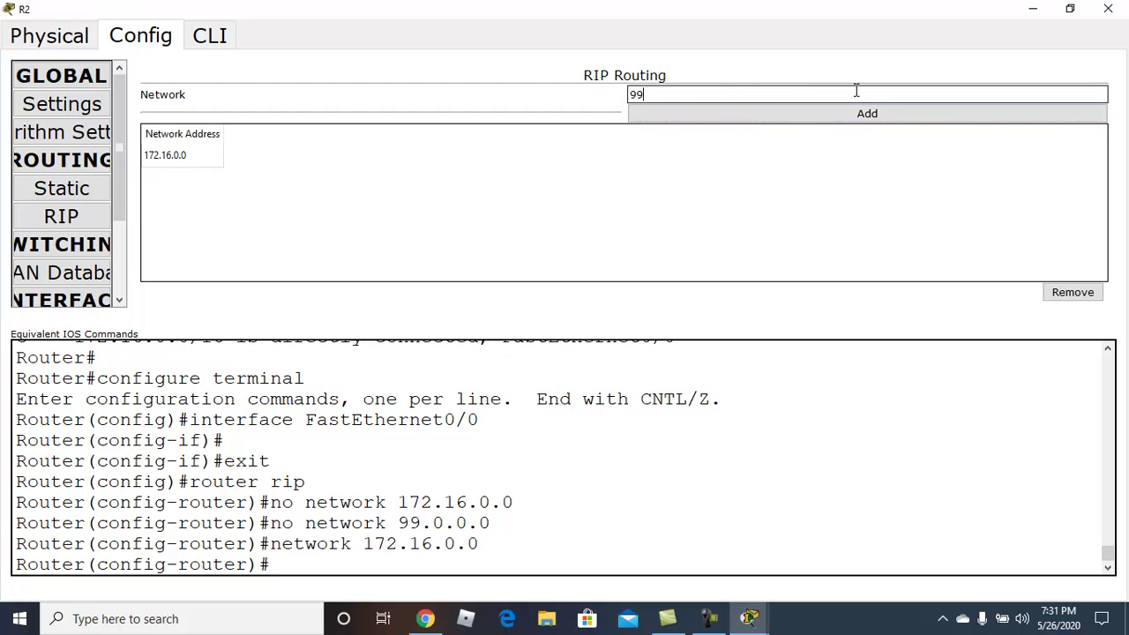
pyautogui.write('.99.99.2')
pyautogui.click(880, 115)
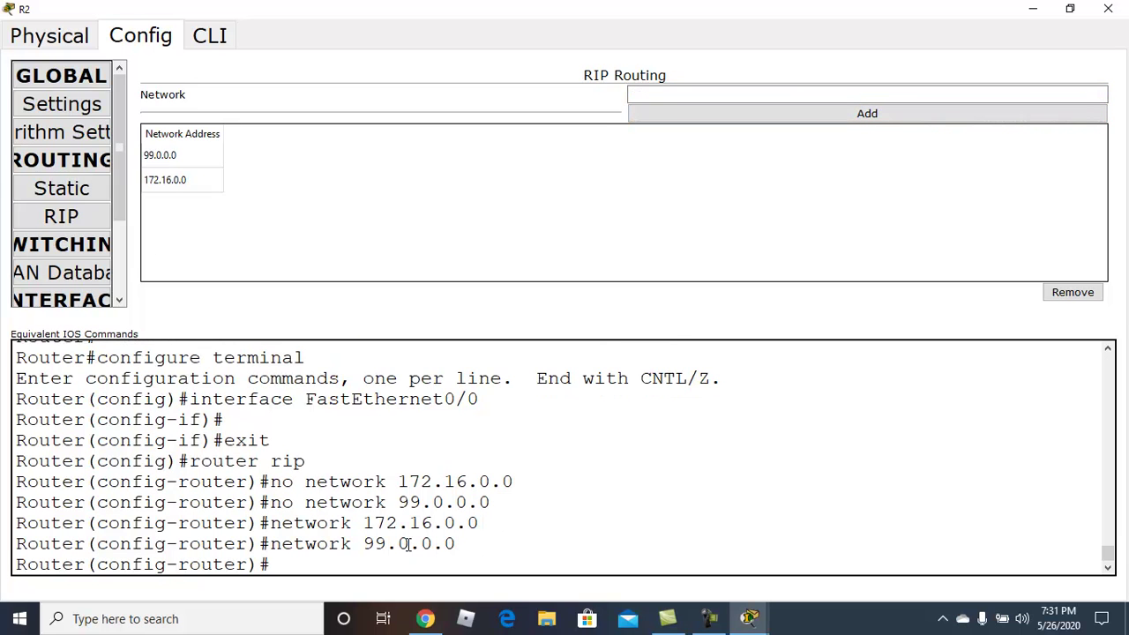
# - Exit RIP configuration mode in R2's command line and review the whole running configuration with "do sh r"
pyautogui.click(213, 35)
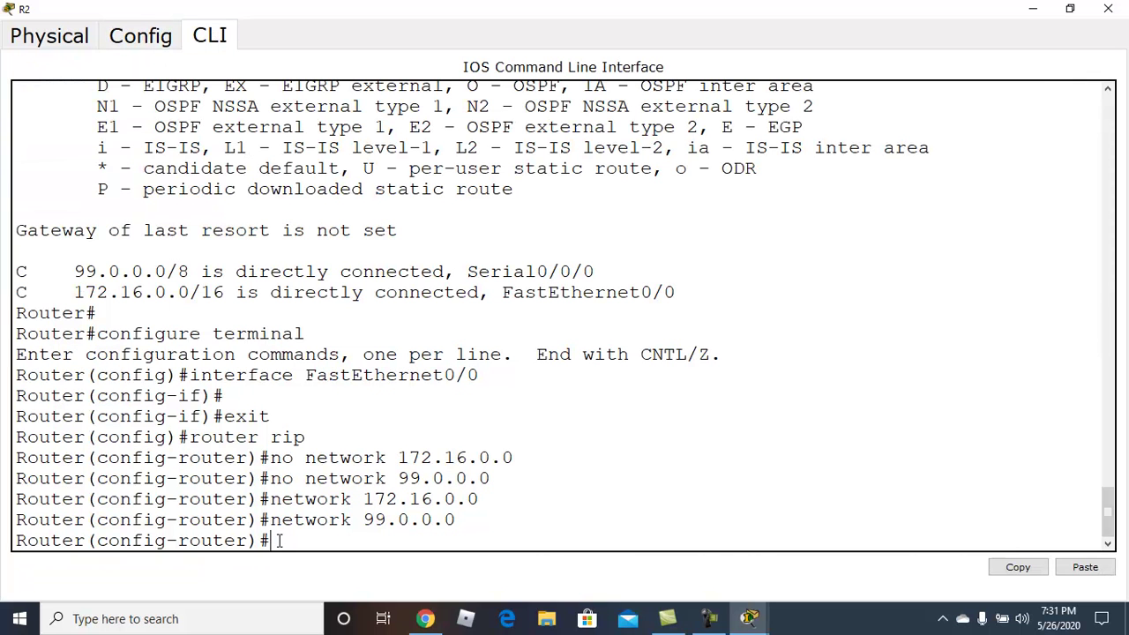
pyautogui.write('exit')
pyautogui.press('Return')
pyautogui.write('do sh r')
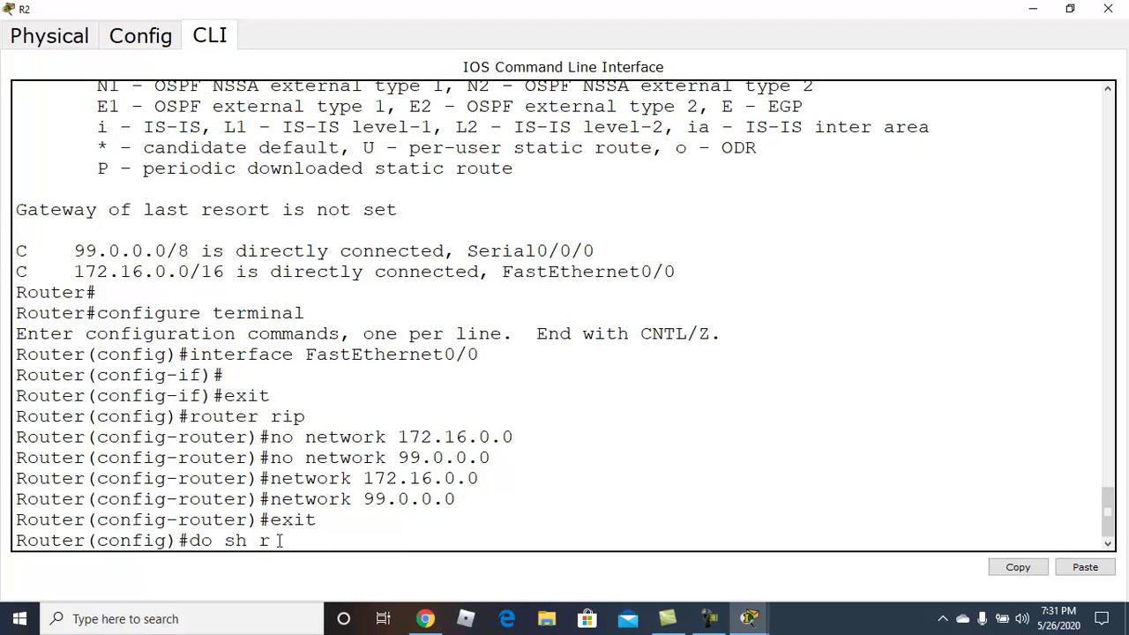
pyautogui.press('Return')
pyautogui.press('space')
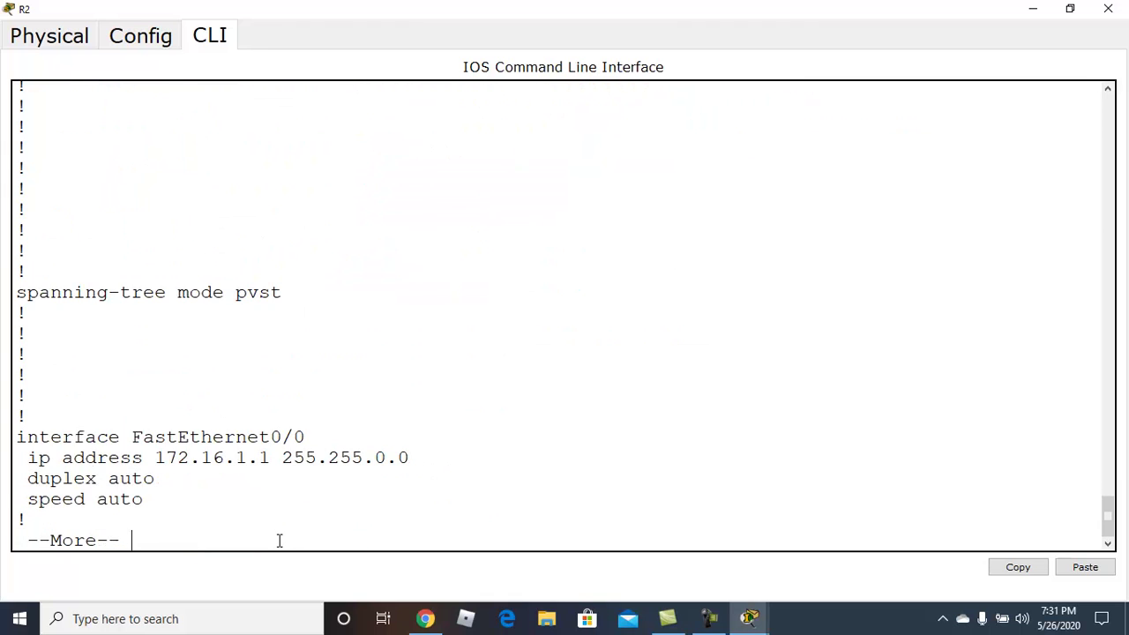
pyautogui.press('space')
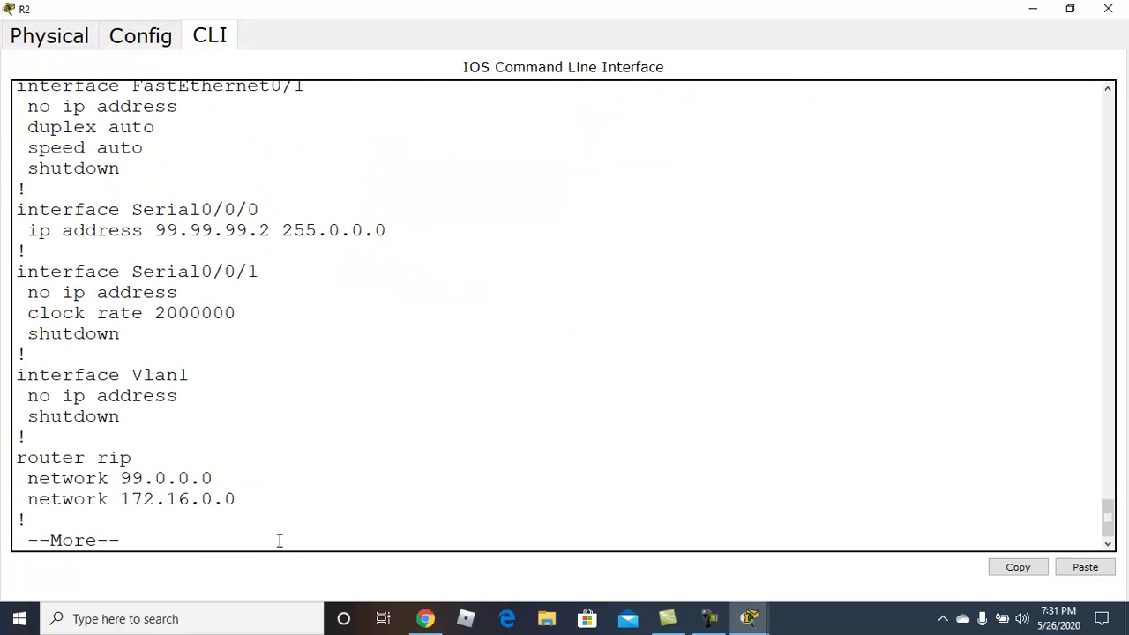
pyautogui.press('space')
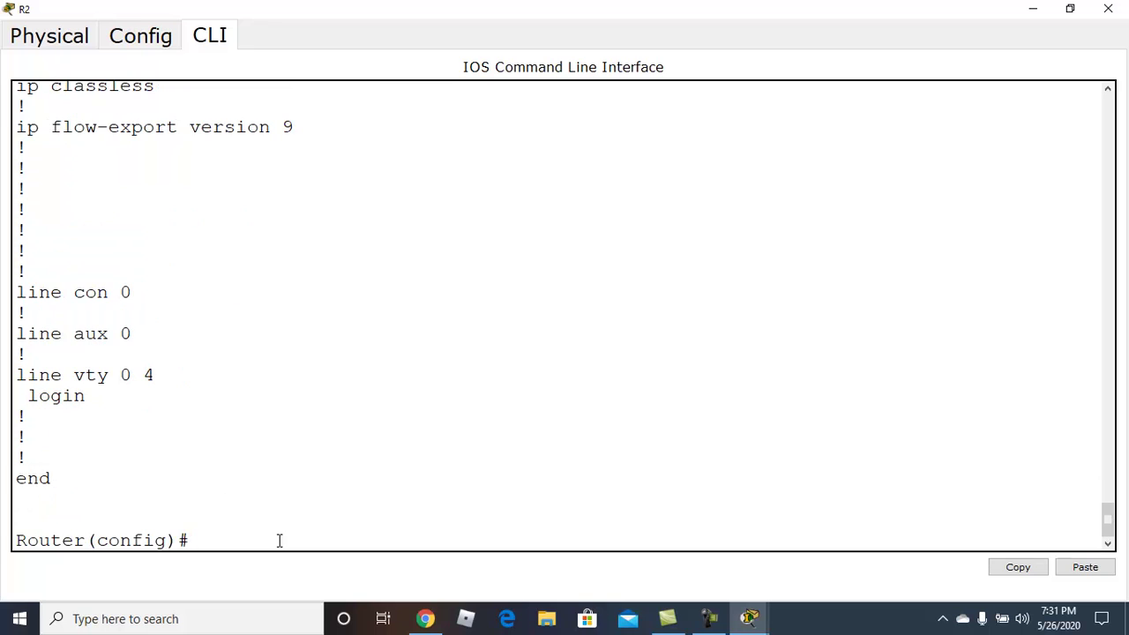
# - Display R2's routing table with "do sh ip route" and compare it with R1's routing table
pyautogui.write('do sh ip route')
pyautogui.press('Return')
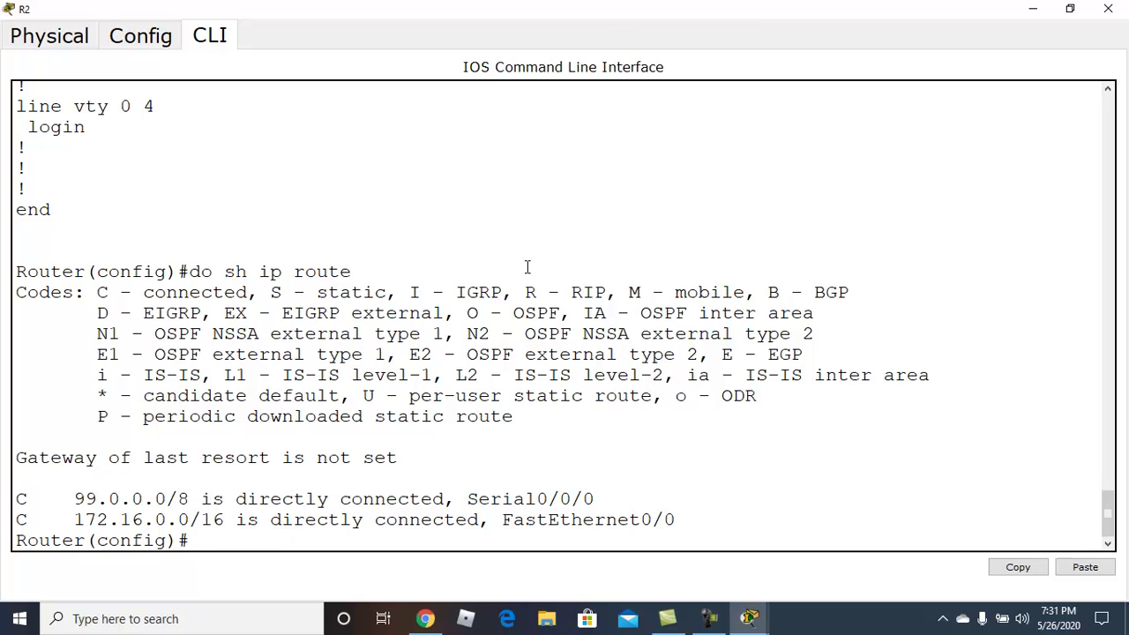
pyautogui.click(1034, 13)
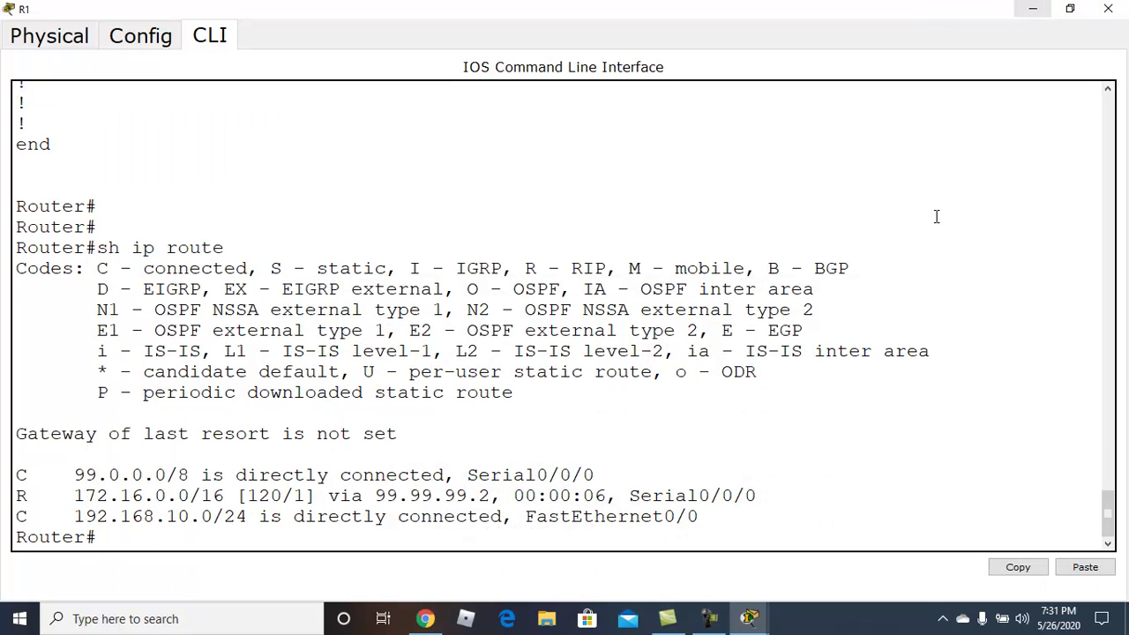
pyautogui.click(749, 621)
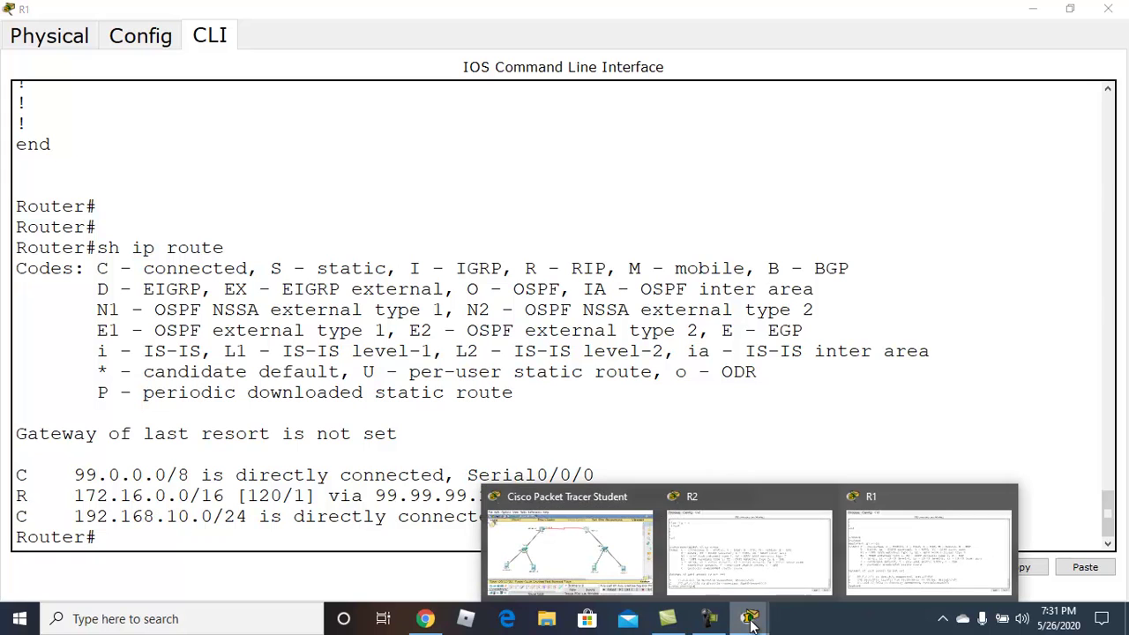
pyautogui.click(783, 552)
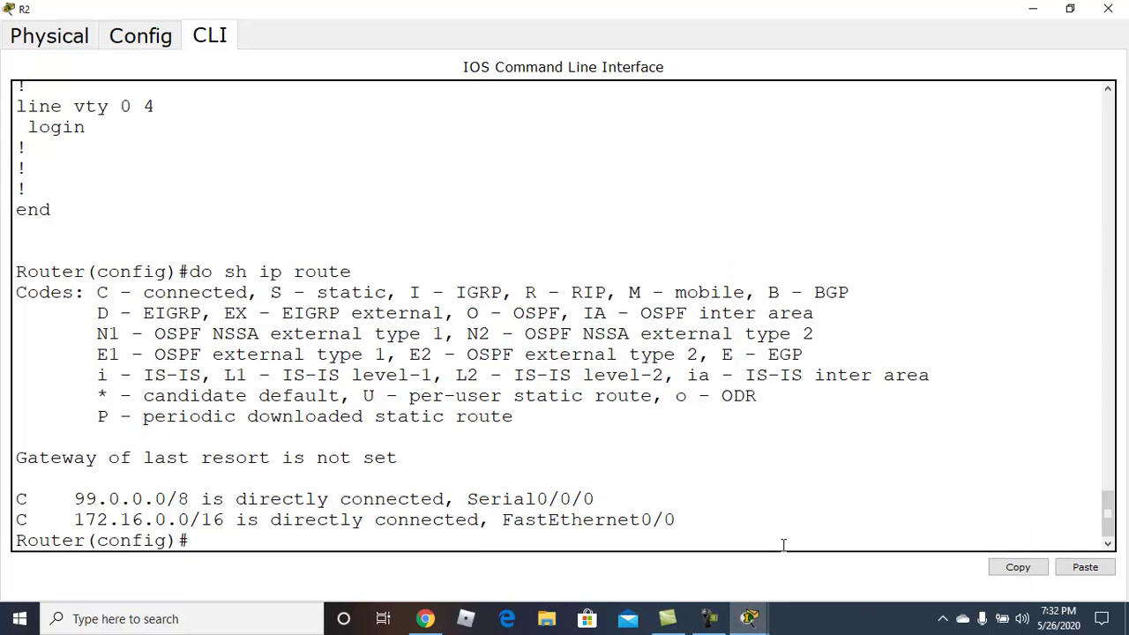
# - Restart R2's FastEthernet0/0 interface by turning its port status off and on again
pyautogui.click(125, 39)
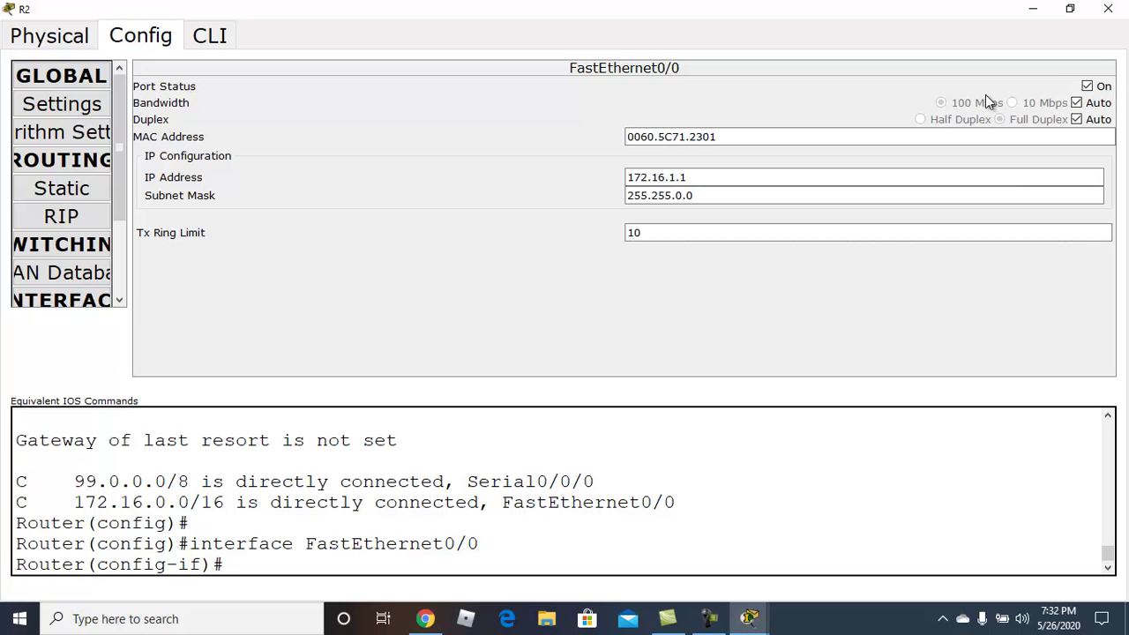
pyautogui.click(1088, 87)
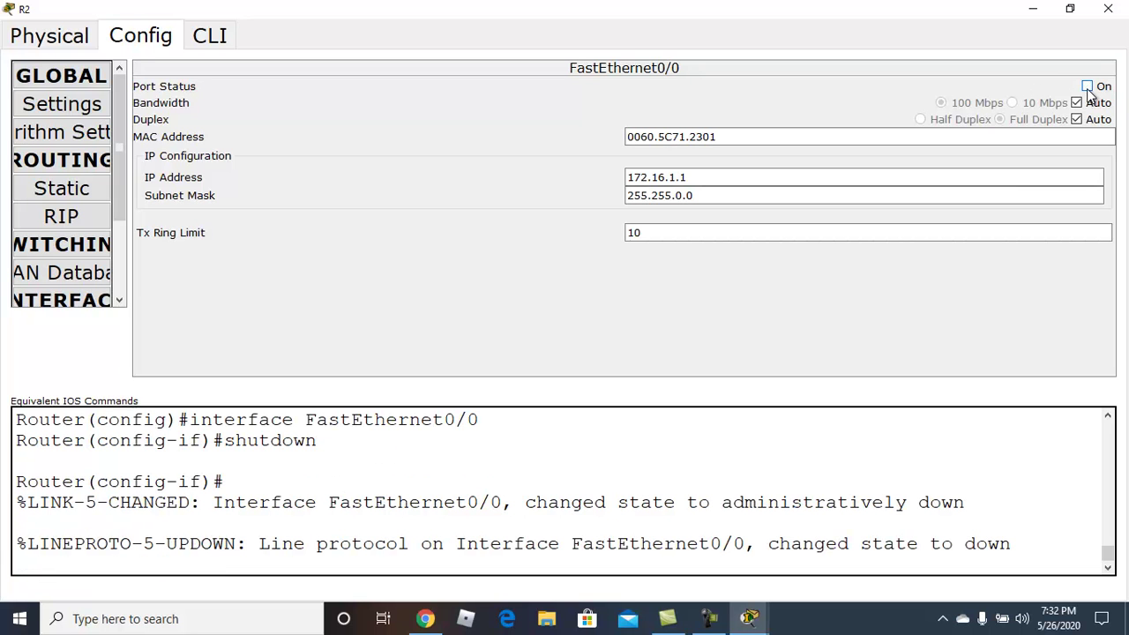
pyautogui.click(1087, 87)
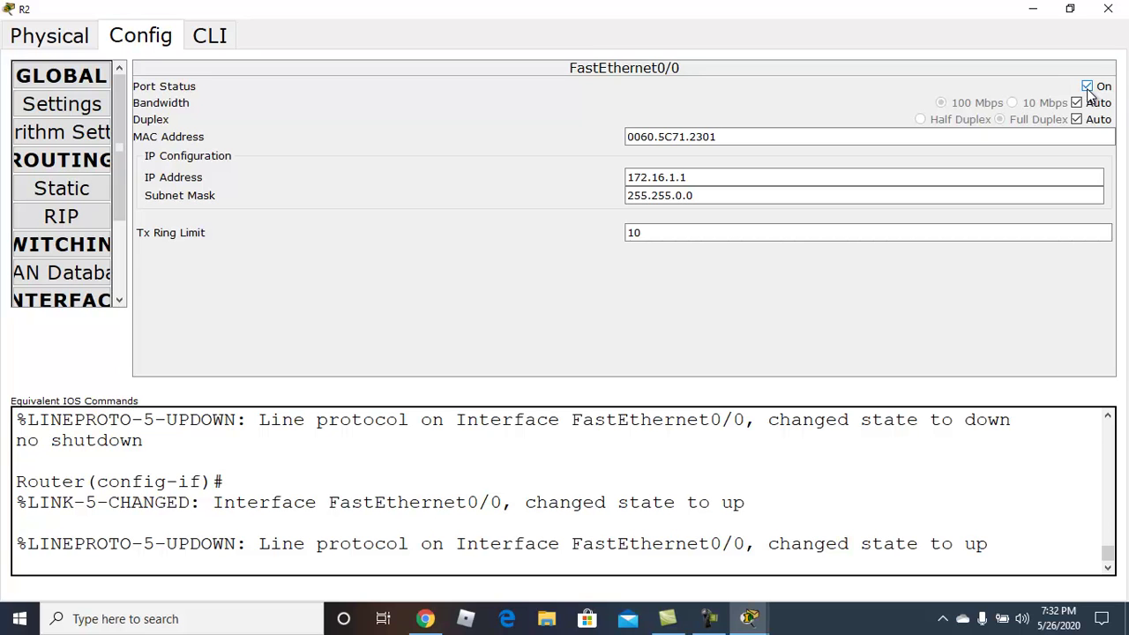
# - Exit interface configuration mode in R2's command line and display the routing table again with "do sh ip route"
pyautogui.click(218, 35)
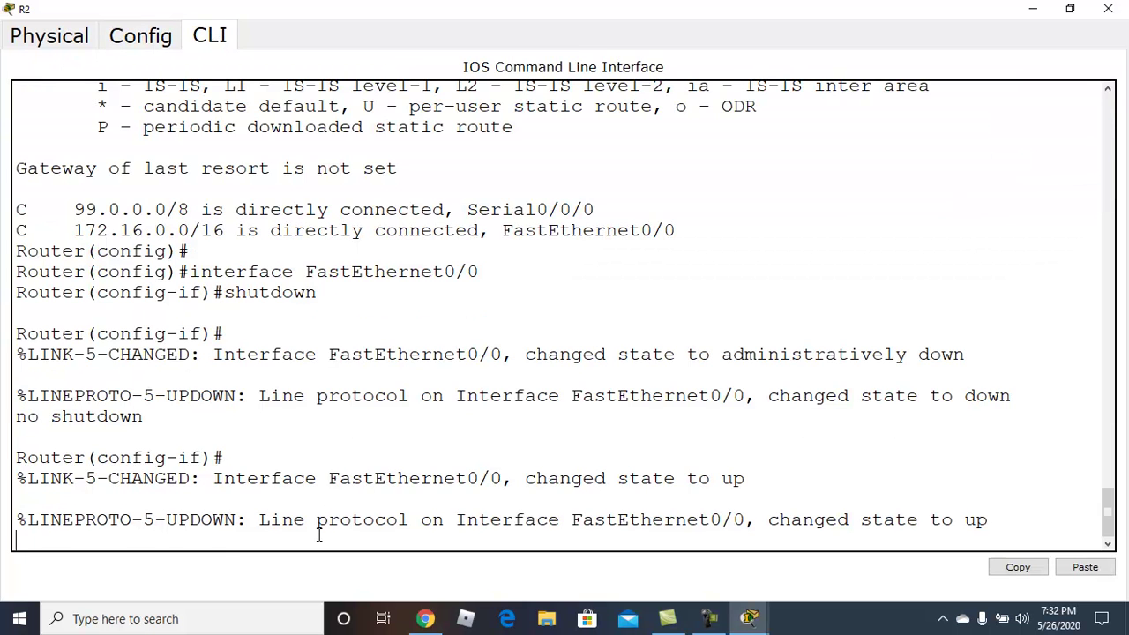
pyautogui.press('Return')
pyautogui.press('Return')
pyautogui.press('Return')
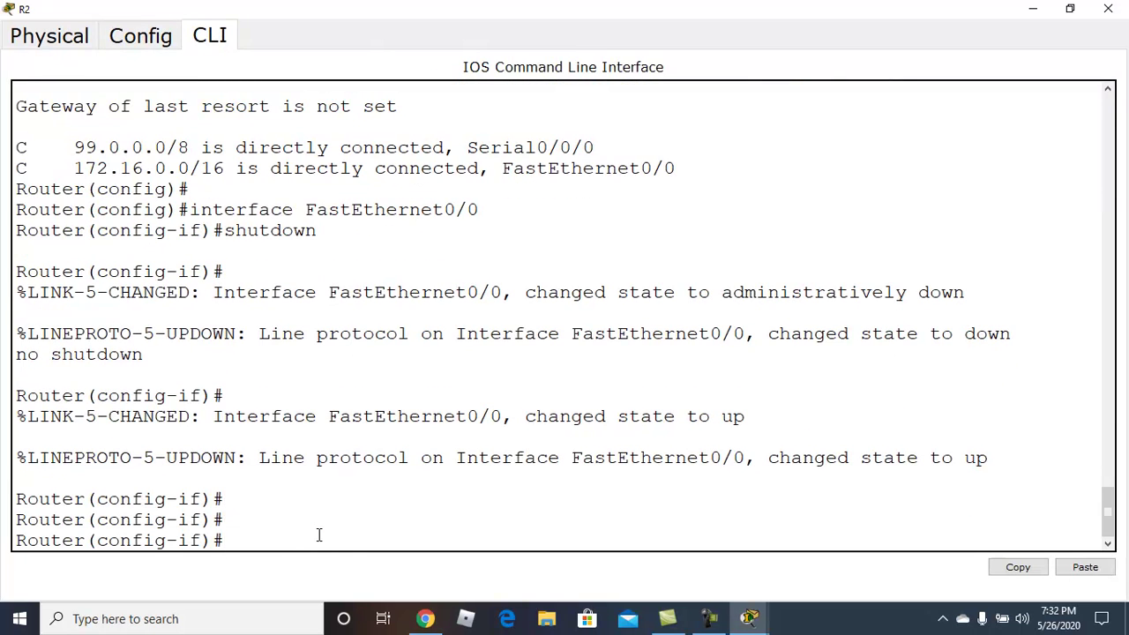
pyautogui.press('Up')
pyautogui.press('Down')
pyautogui.write('exit')
pyautogui.press('Return')
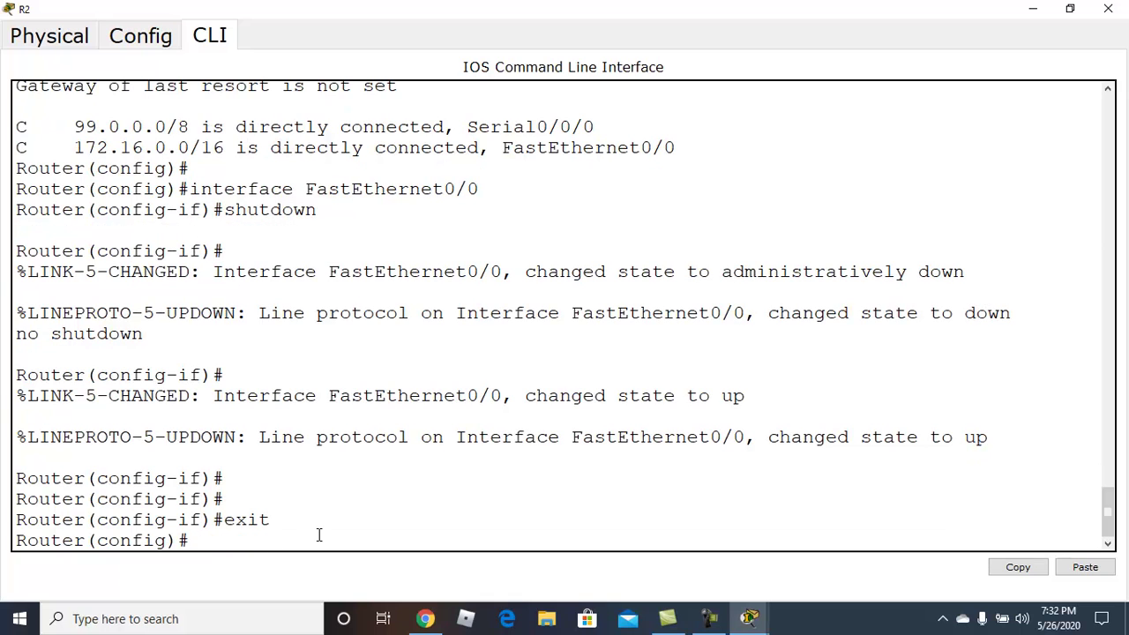
pyautogui.write('do sh ip route')
pyautogui.press('Return')
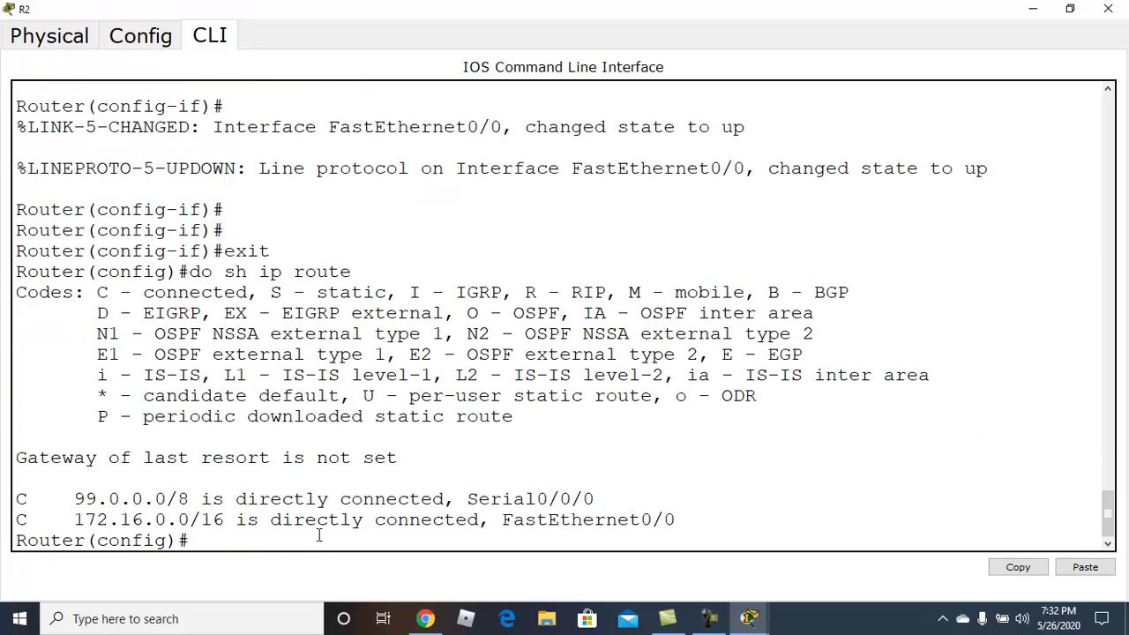
# - Remove networks 172.16.0.0 and 99.0.0.0 from R2's RIP routing configuration
pyautogui.click(114, 36)
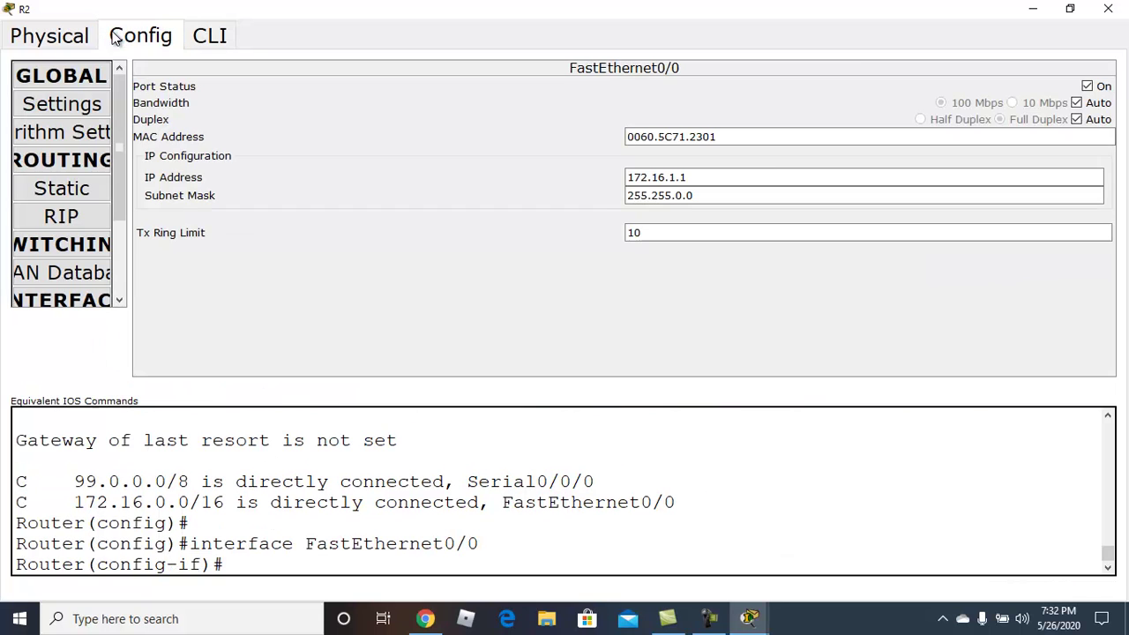
pyautogui.click(61, 217)
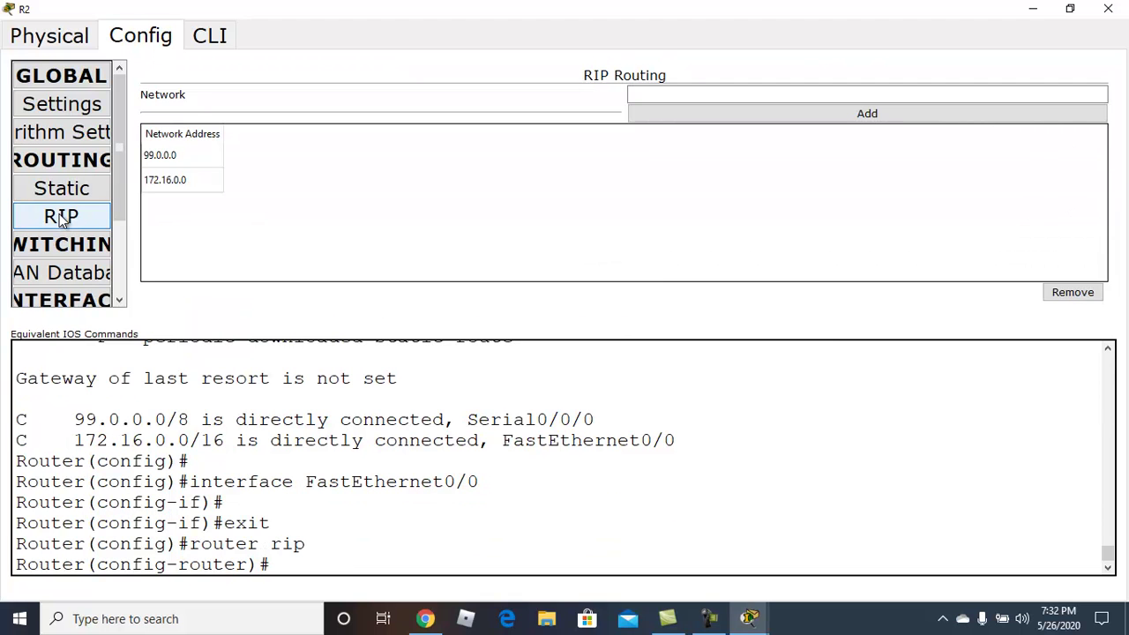
pyautogui.click(174, 179)
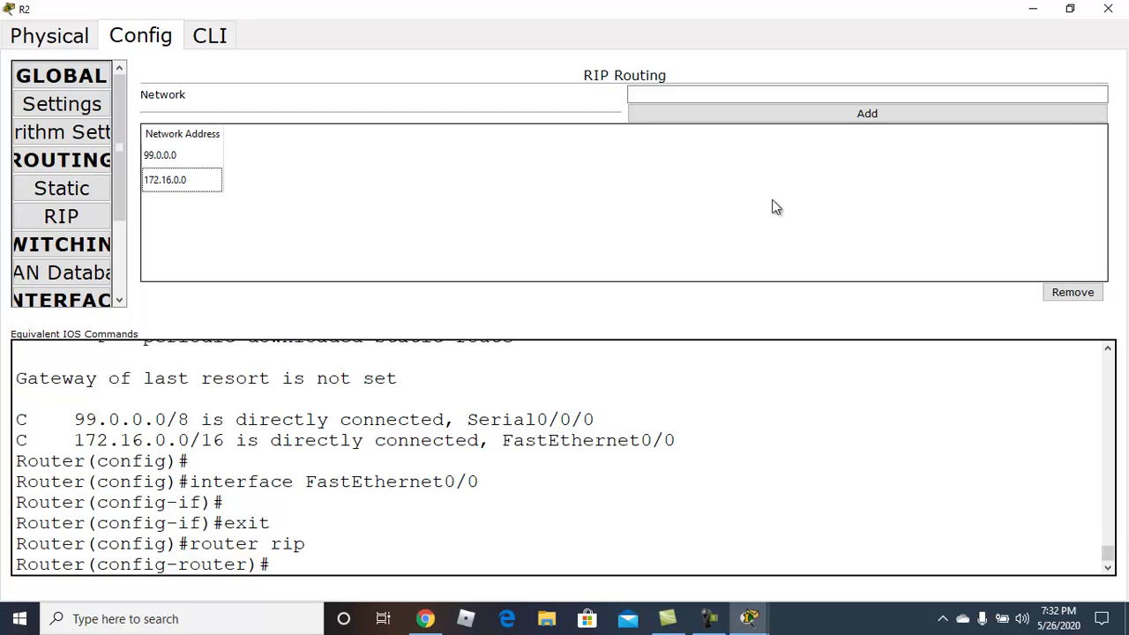
pyautogui.click(1071, 292)
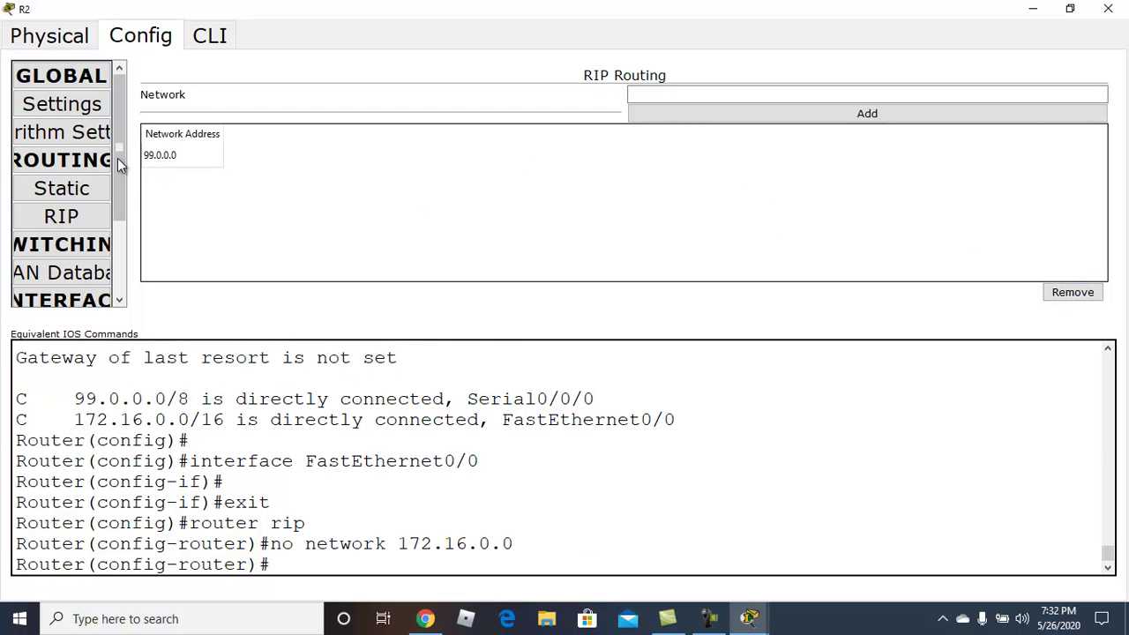
pyautogui.click(155, 153)
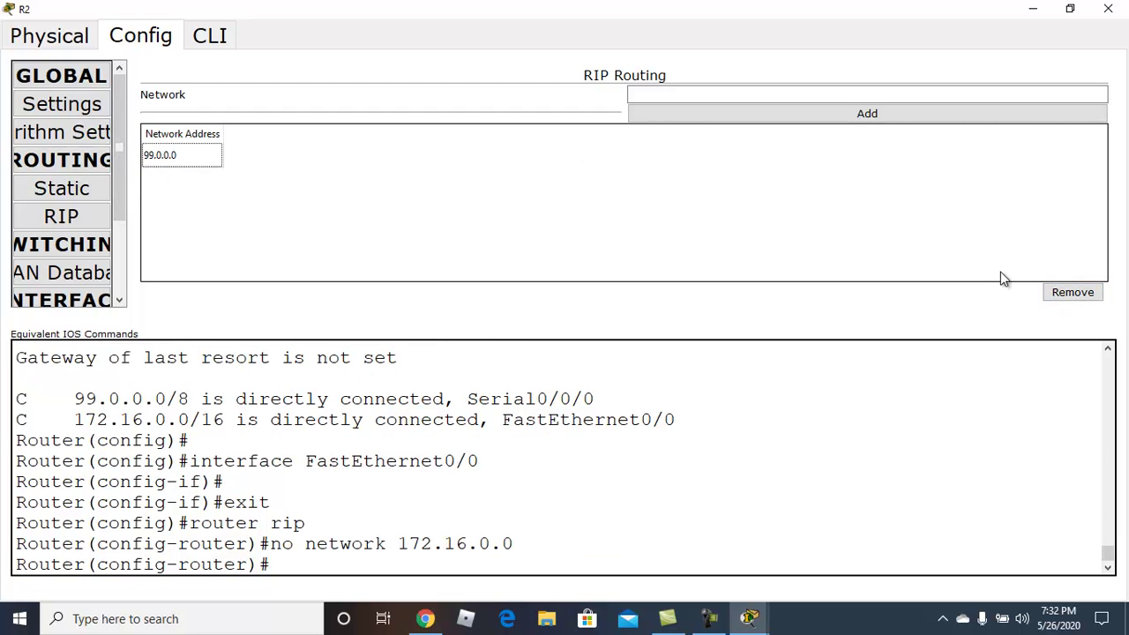
pyautogui.click(1070, 294)
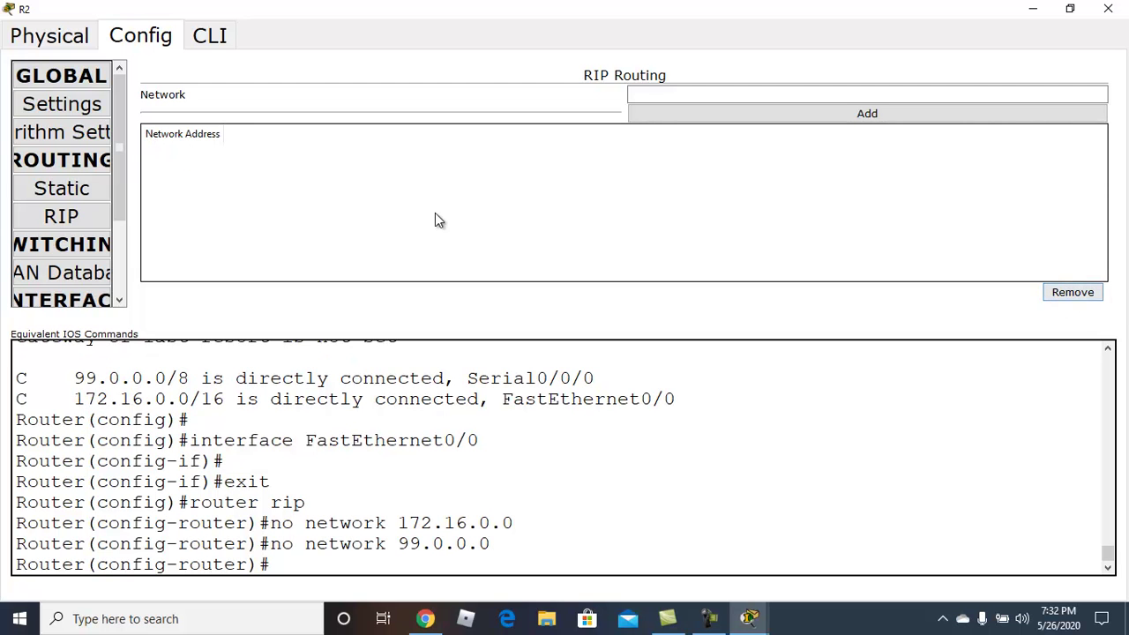
# - Exit RIP configuration mode in R2's command line to return to global configuration
pyautogui.click(211, 35)
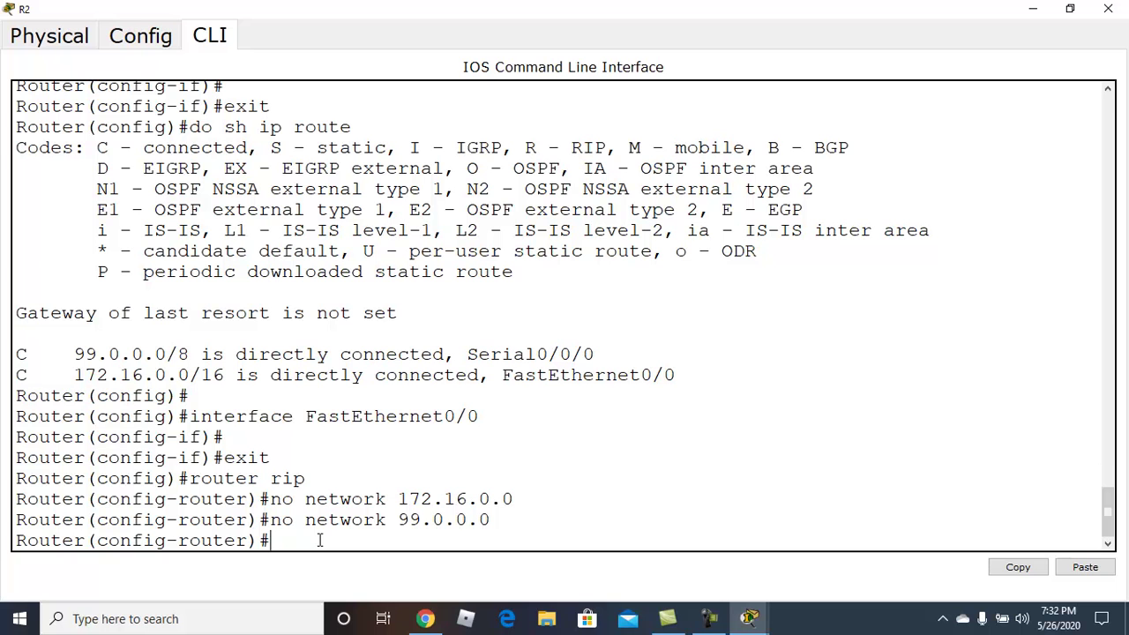
pyautogui.write('exit')
pyautogui.press('Return')
pyautogui.press('Return')
pyautogui.press('Return')
# - Enter R2's RIP configuration with "router rip" and set the protocol to version 2
pyautogui.write('rou')
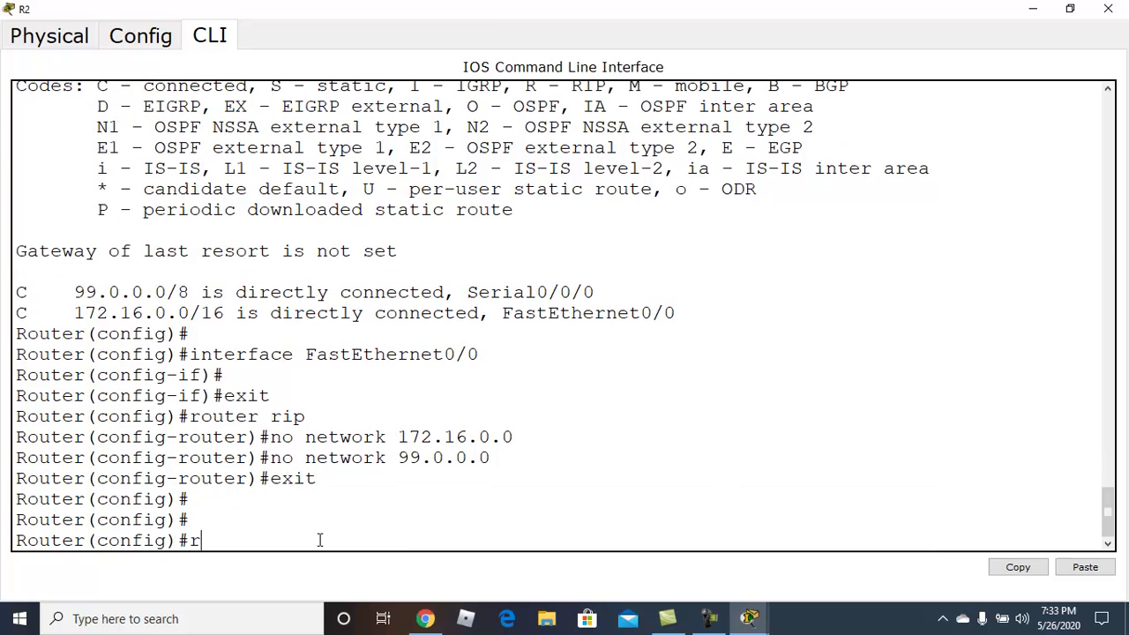
pyautogui.press('Tab')
pyautogui.write('r')
pyautogui.press('Tab')
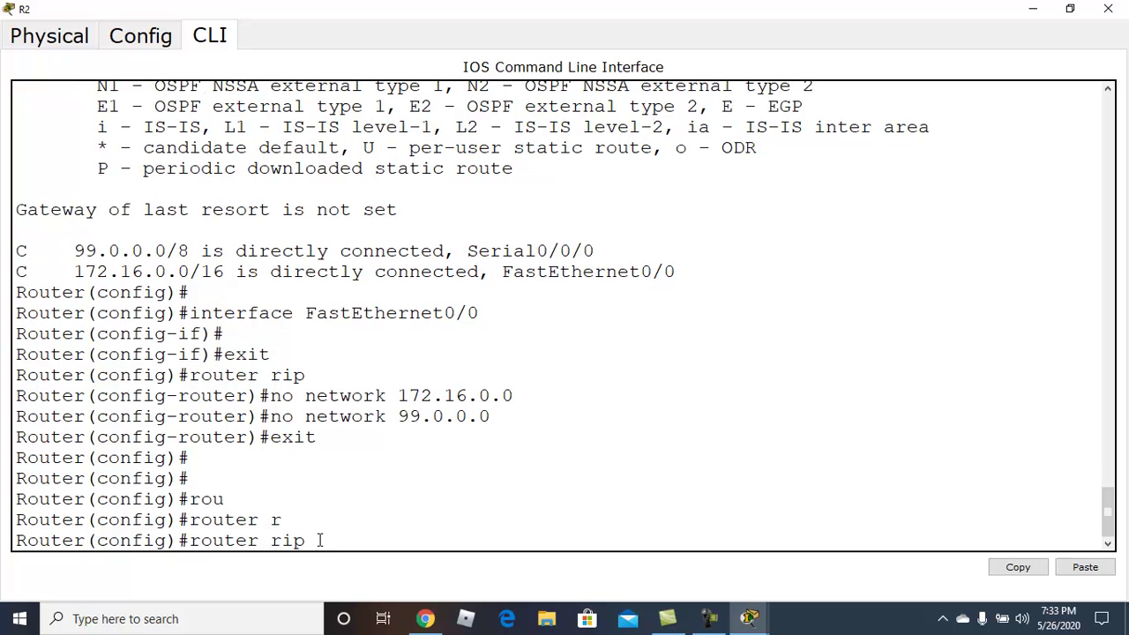
pyautogui.press('Return')
pyautogui.write('ve')
pyautogui.press('Tab')
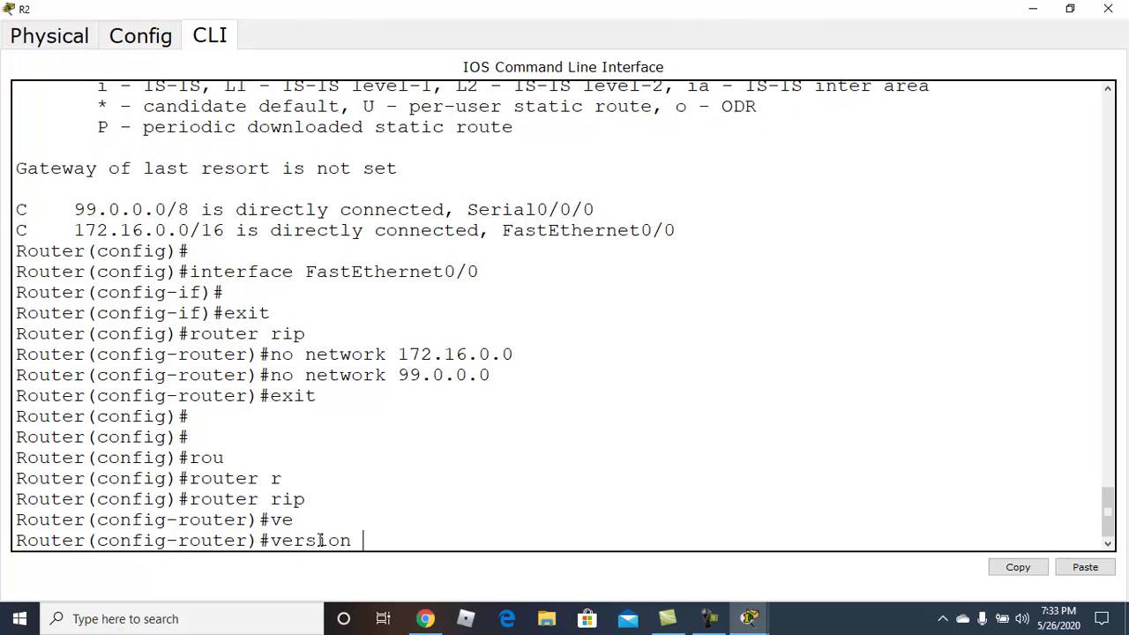
pyautogui.write('2')
pyautogui.press('Return')
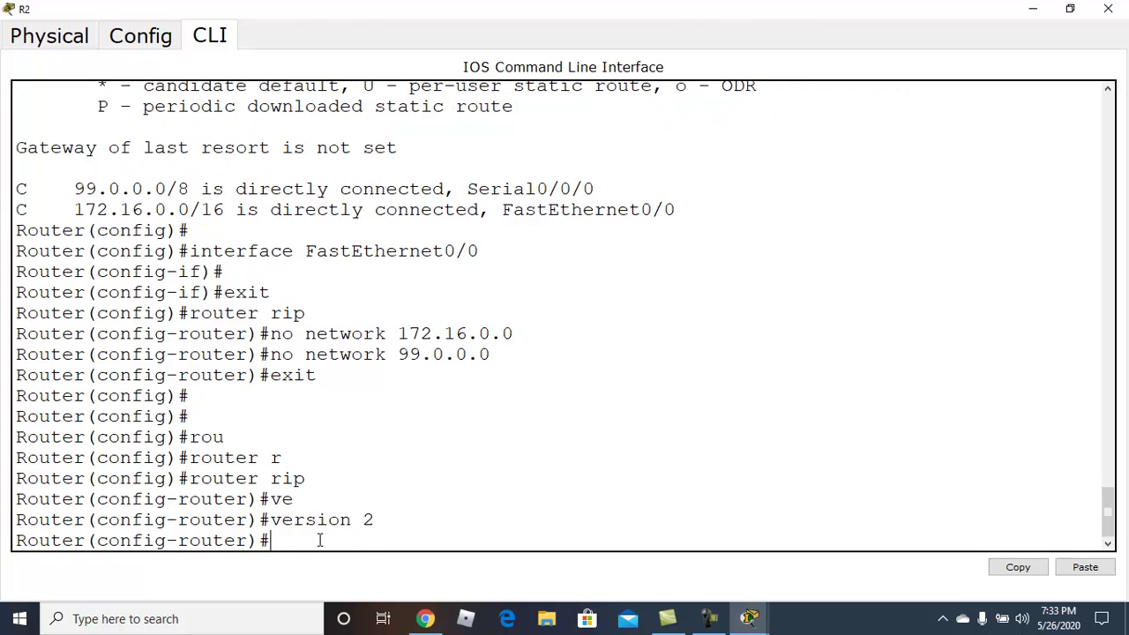
# - Add networks 172.16.1.1 and 99.99.99.2 to R2's RIP process, and exit RIP configuration mode
pyautogui.write('net')
pyautogui.press('Tab')
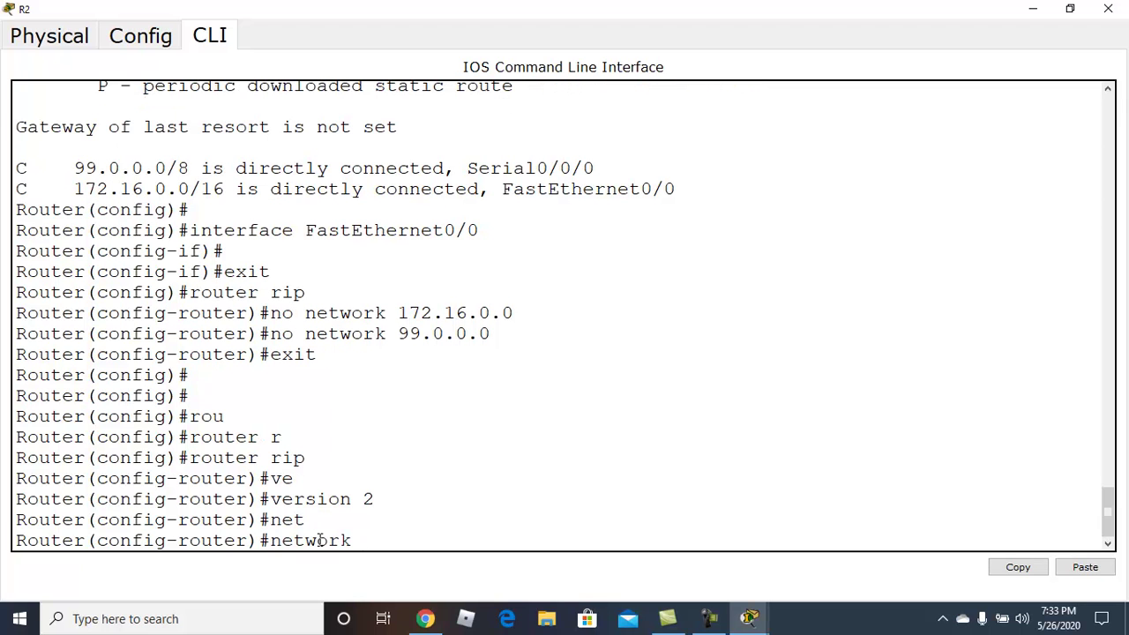
pyautogui.write('172.16.1.1')
pyautogui.press('Return')
pyautogui.write('net')
pyautogui.press('Tab')
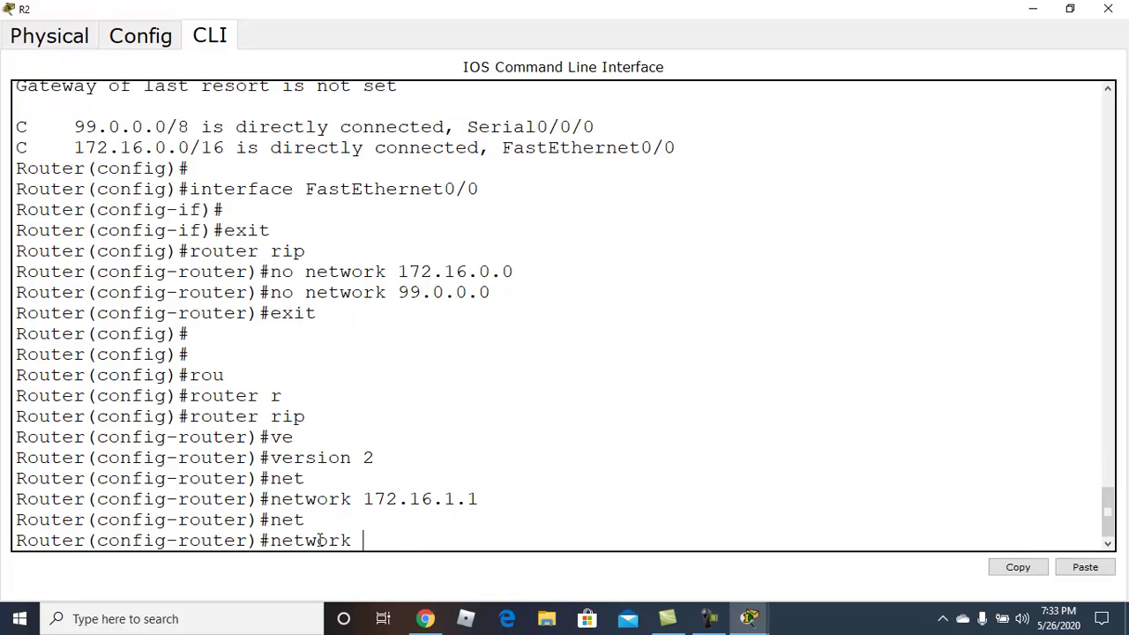
pyautogui.write('99.99.99.2')
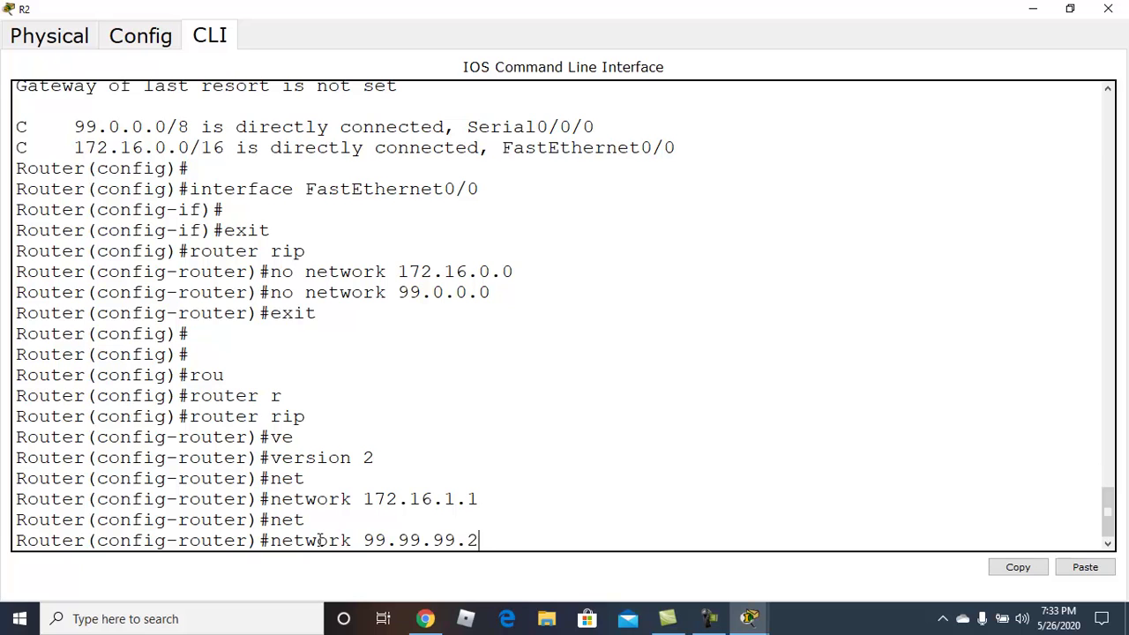
pyautogui.press('Return')
pyautogui.write('exi')
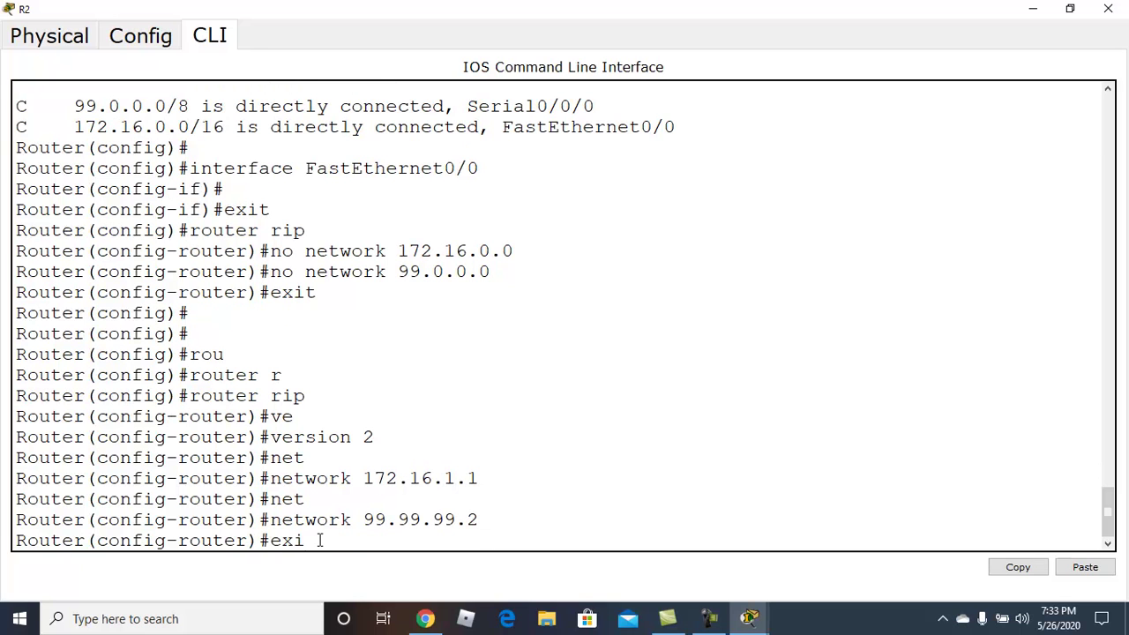
pyautogui.write('t')
pyautogui.press('Return')
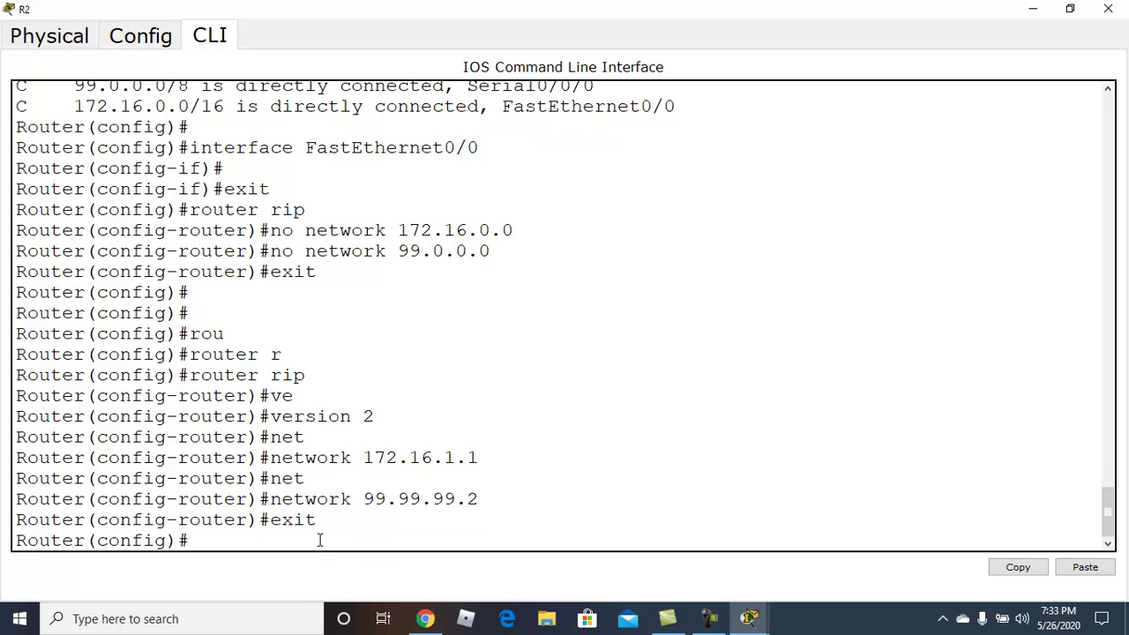
# - Display R2's routing table with "do sh ip route" to check for RIP-learned routes
pyautogui.write('do sh ip route')
pyautogui.press('BackSpace')
pyautogui.press('BackSpace')
pyautogui.write('te')
pyautogui.press('Return')
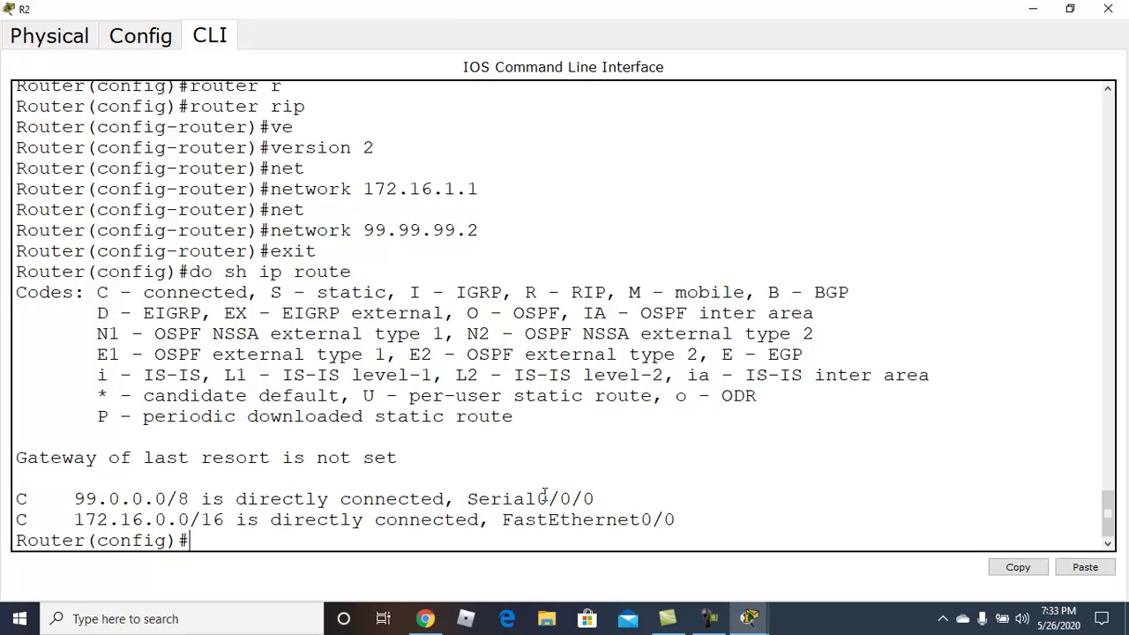
# - Page through R2's running configuration with "do sh r" and examine its interface addresses and RIP networks
pyautogui.write('do sh r')
pyautogui.press('Return')
pyautogui.press('space')
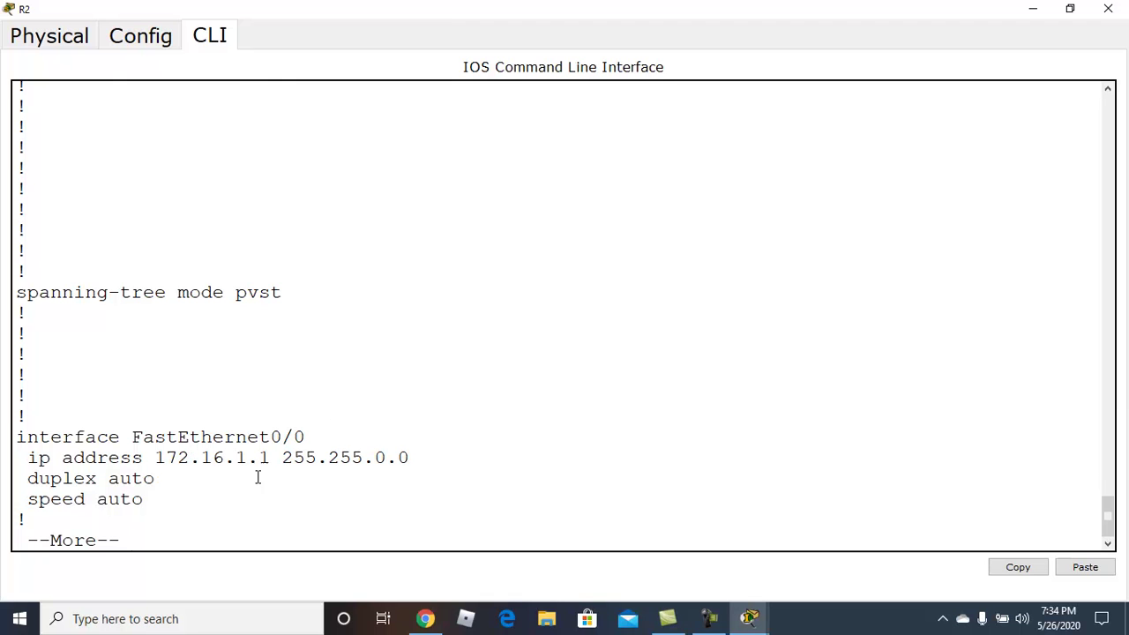
pyautogui.press('space')
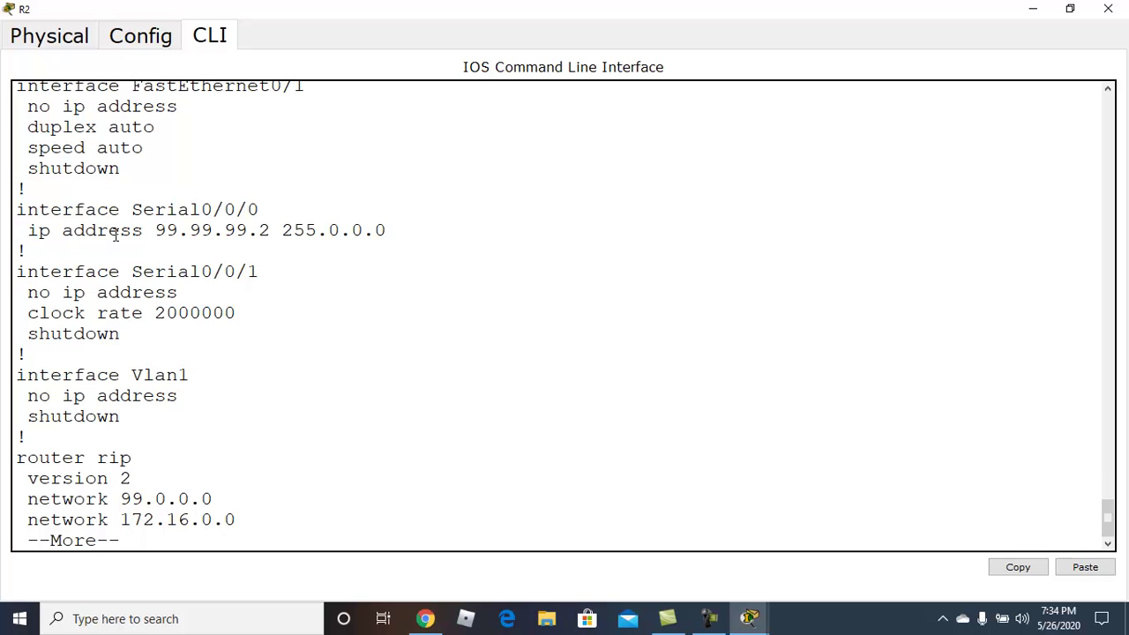
pyautogui.press('space')
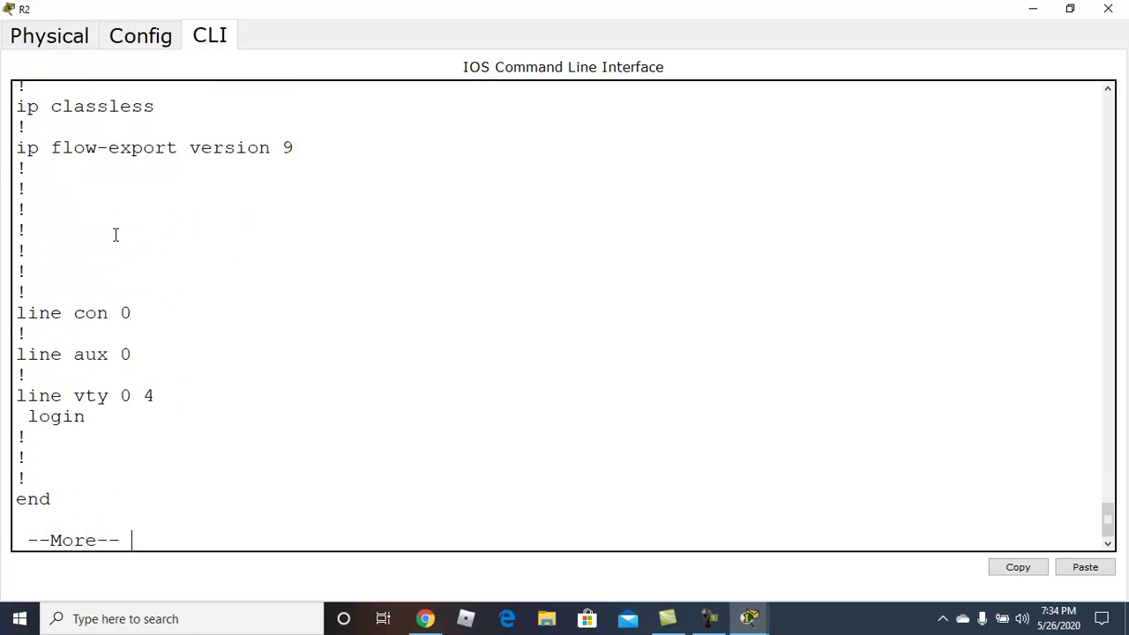
pyautogui.press('space')
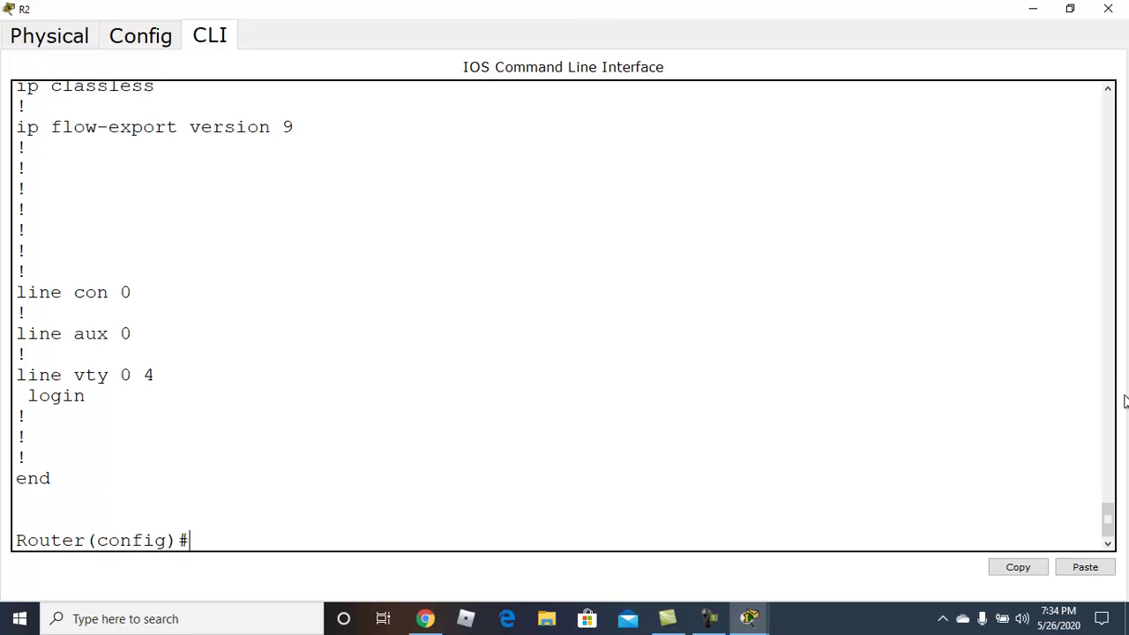
pyautogui.moveTo(1113, 527); pyautogui.dragTo(1110, 468)
# - Return to the network topology and set the default gateway of PC 192.168.10.2 to 192.168.10.2
pyautogui.click(751, 620)
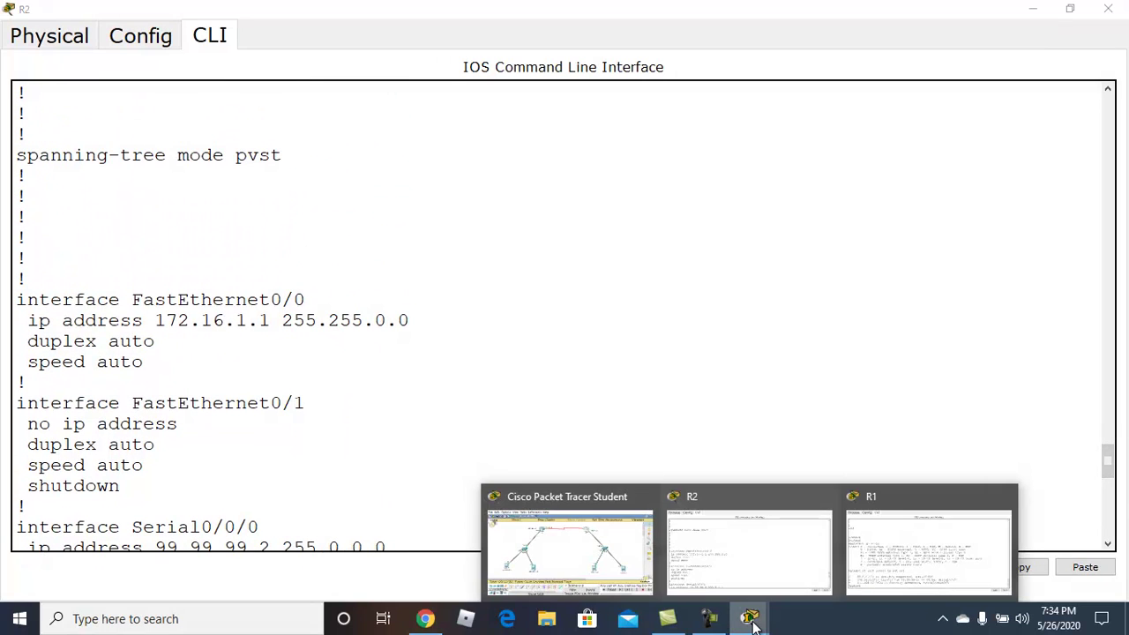
pyautogui.click(709, 620)
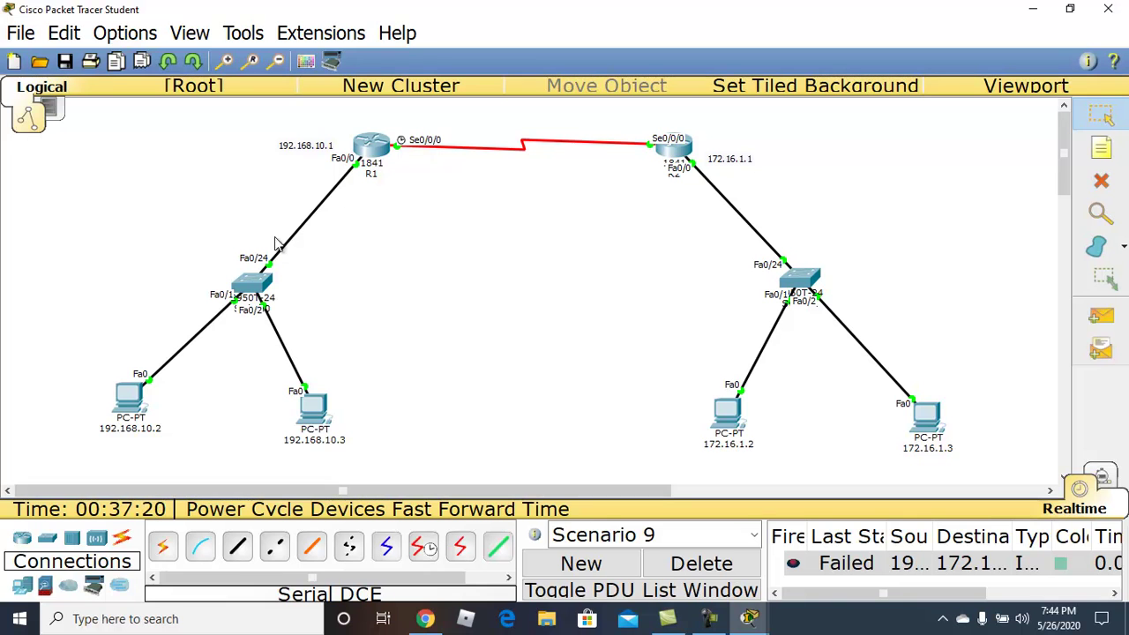
pyautogui.click(130, 390)
pyautogui.click(402, 195)
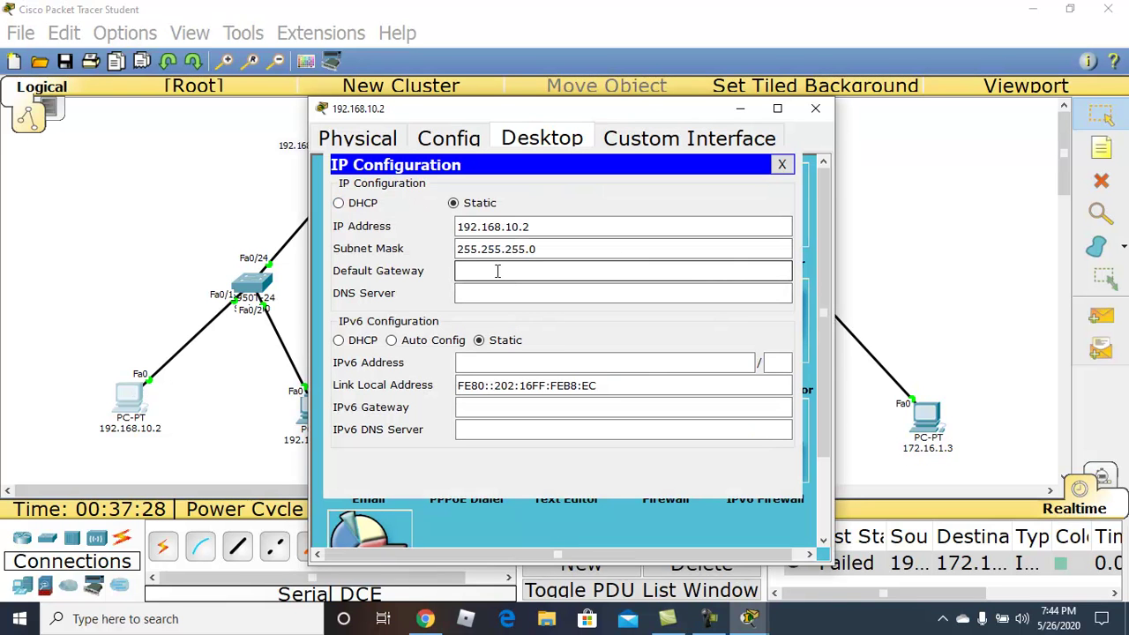
pyautogui.write('192.168.10.1')
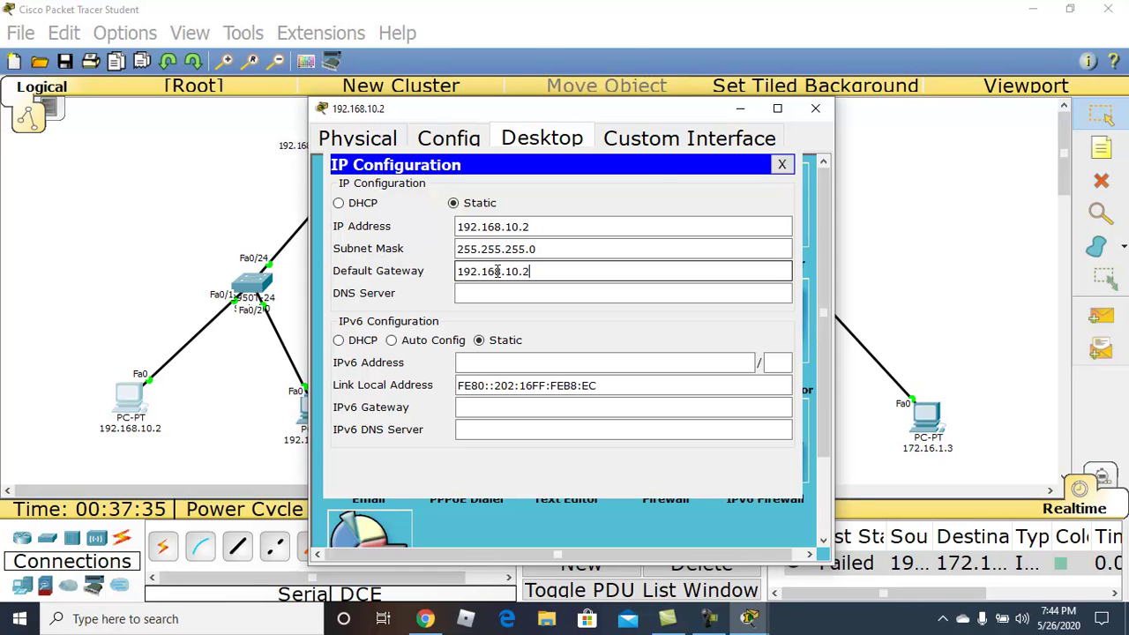
pyautogui.click(781, 164)
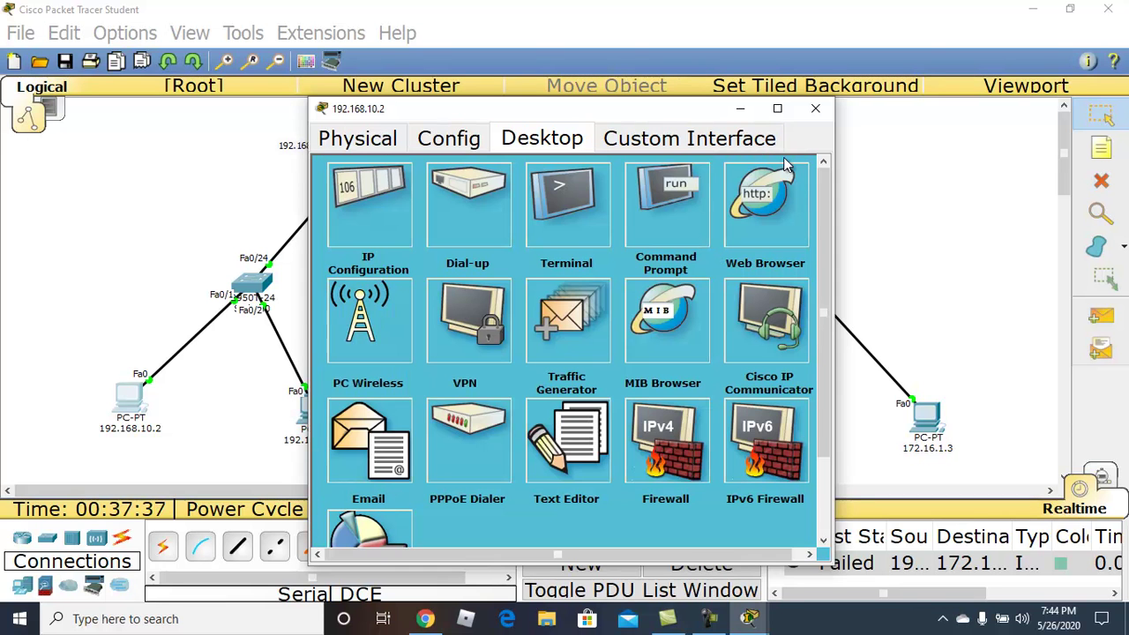
pyautogui.click(816, 108)
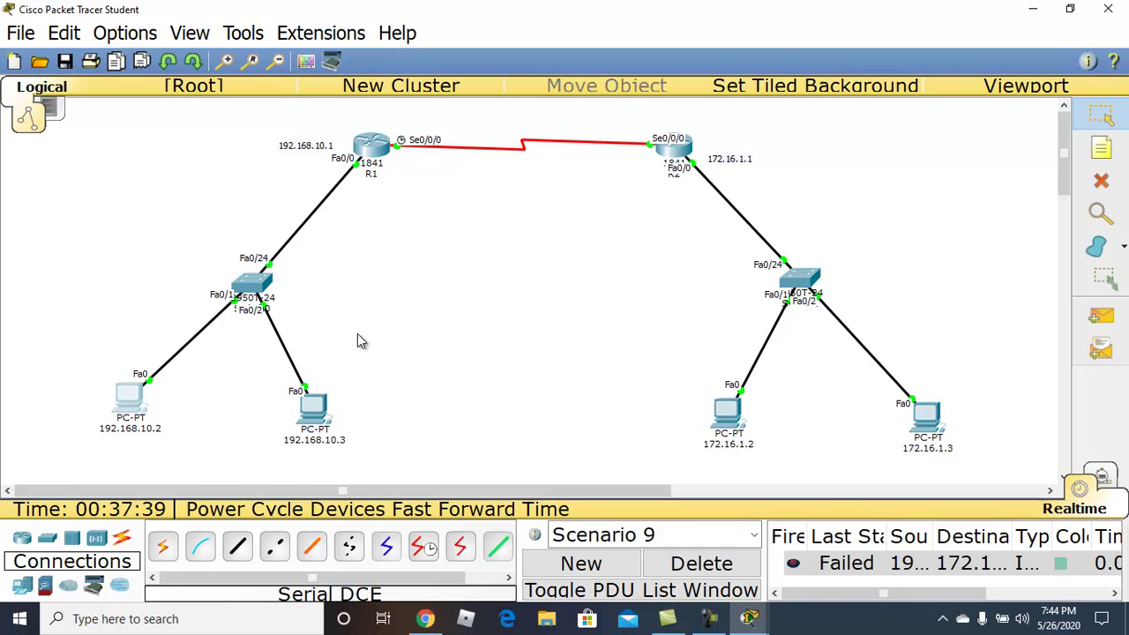
# - Set the default gateway of PC 192.168.10.3 to 192.168.10.3 in its IP configuration
pyautogui.click(316, 415)
pyautogui.click(357, 217)
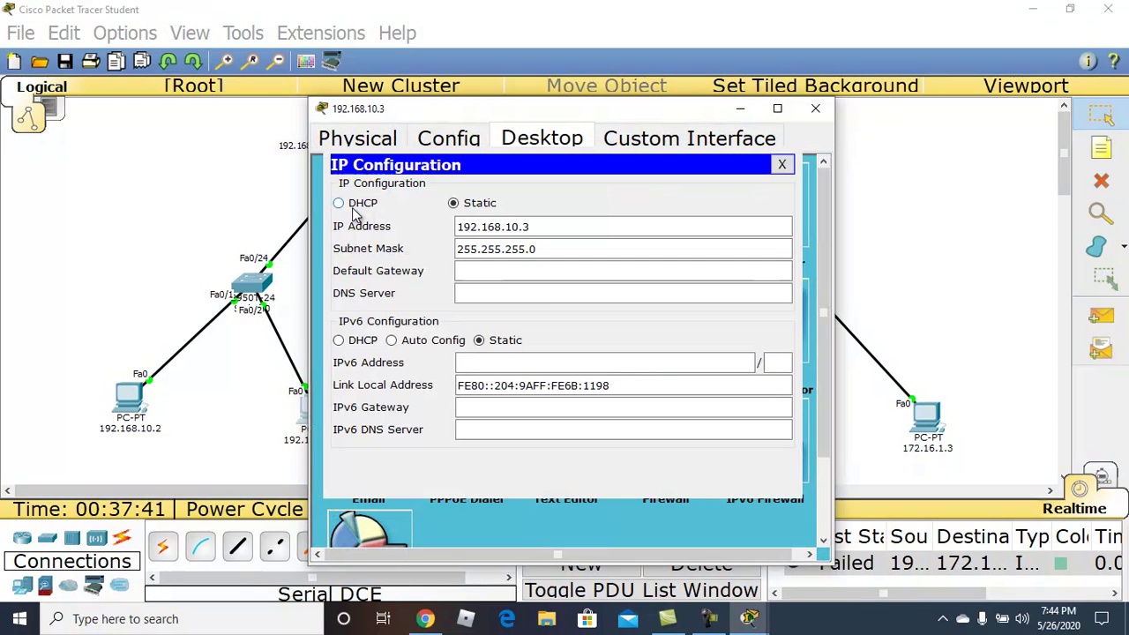
pyautogui.click(521, 269)
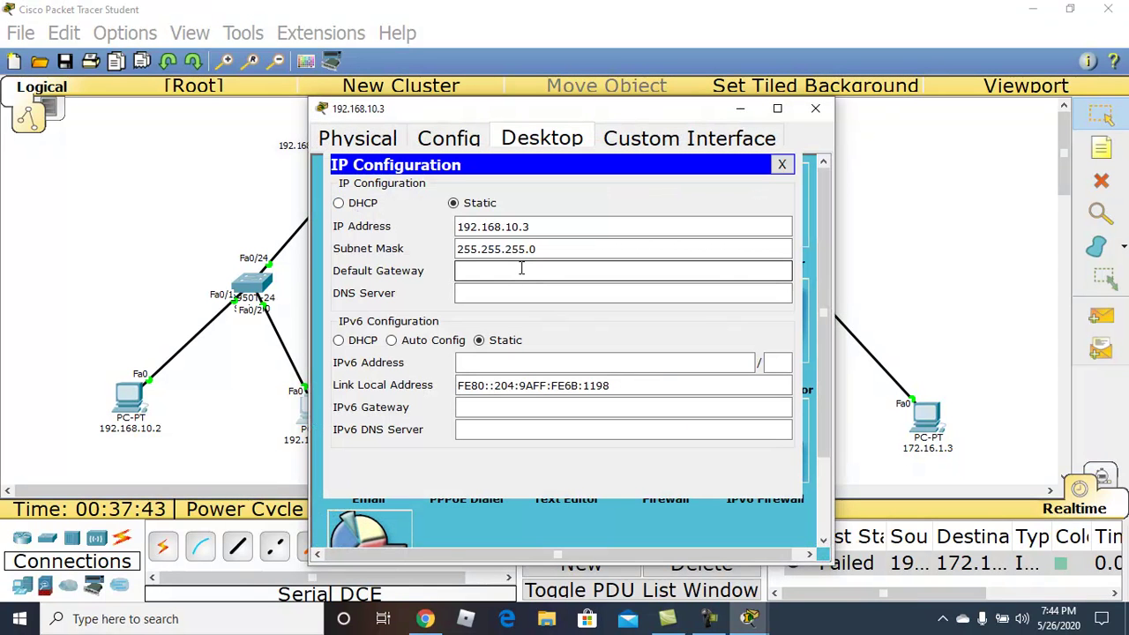
pyautogui.write('192.168.10.3')
pyautogui.click(817, 108)
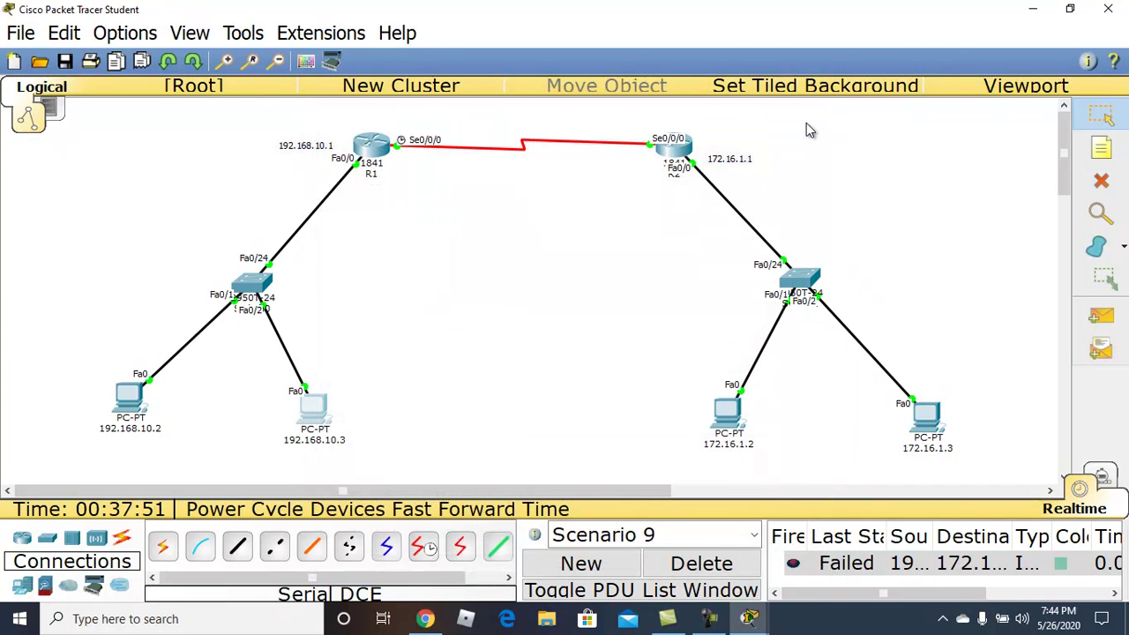
# - Set the default gateway of PC 172.16.1.2 to 172.16.1.1 in its IP configuration
pyautogui.click(729, 416)
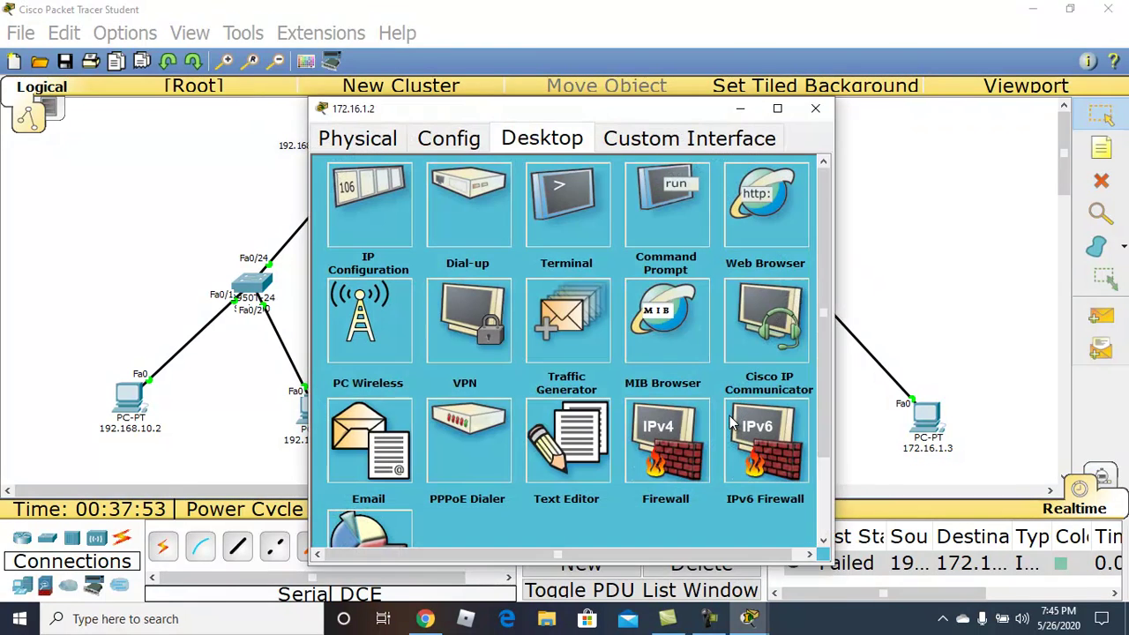
pyautogui.click(369, 205)
pyautogui.click(507, 271)
pyautogui.write('192.168.')
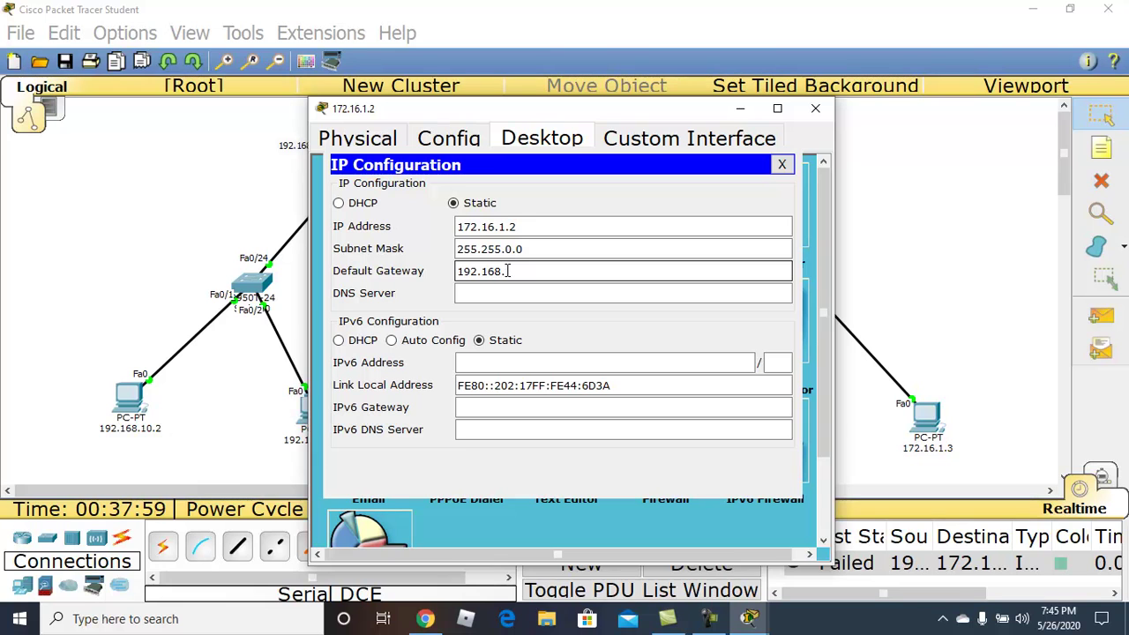
pyautogui.press('BackSpace')
pyautogui.press('BackSpace')
pyautogui.press('BackSpace')
pyautogui.write('72.16.1.1')
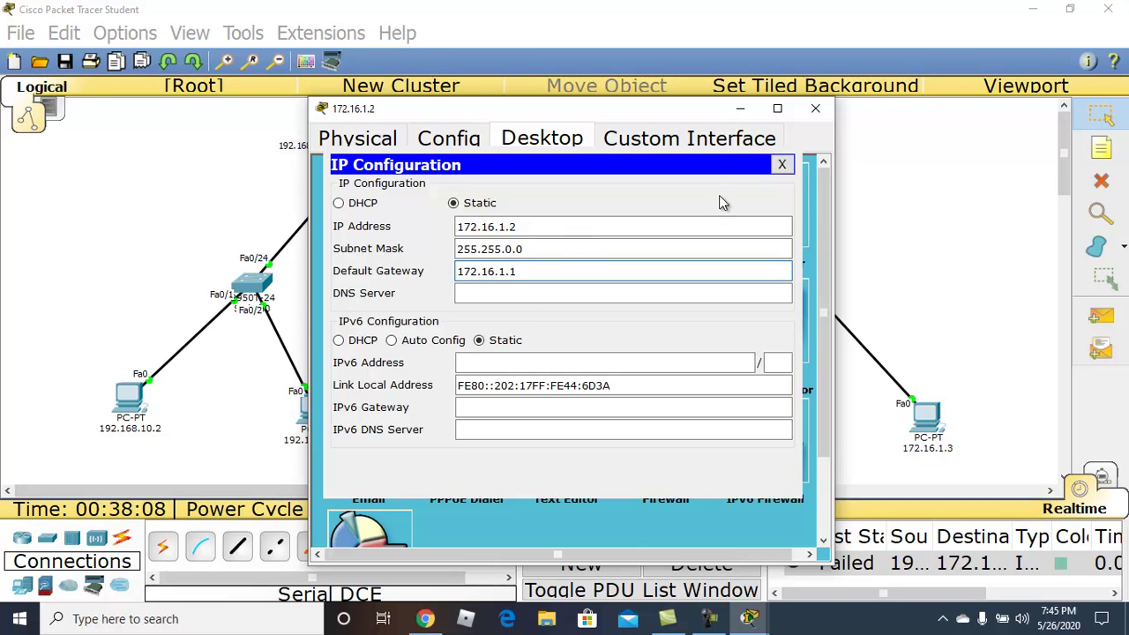
pyautogui.click(782, 164)
pyautogui.click(815, 111)
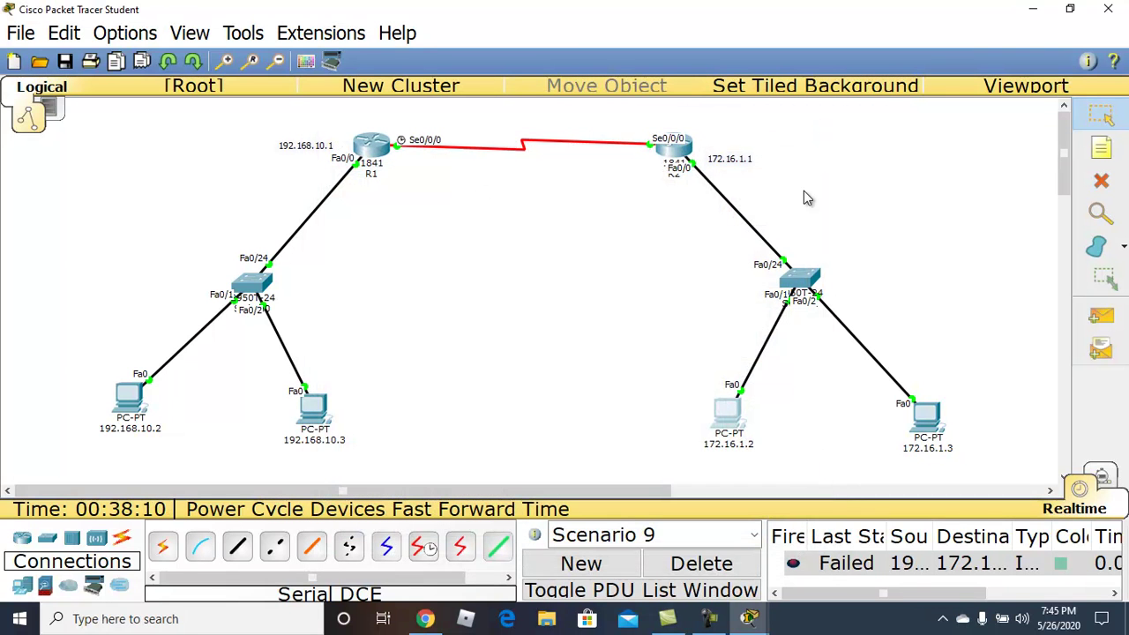
# - Check the default gateway in the IP configuration of PC 172.16.1.3 and return to the topology
pyautogui.click(927, 414)
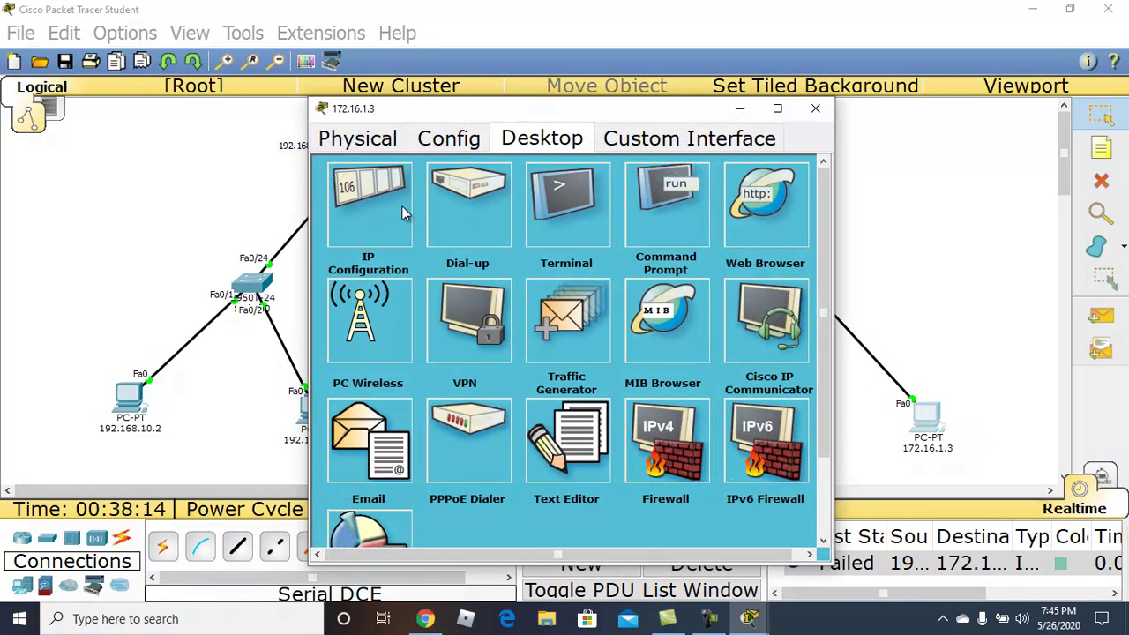
pyautogui.click(402, 211)
pyautogui.click(554, 298)
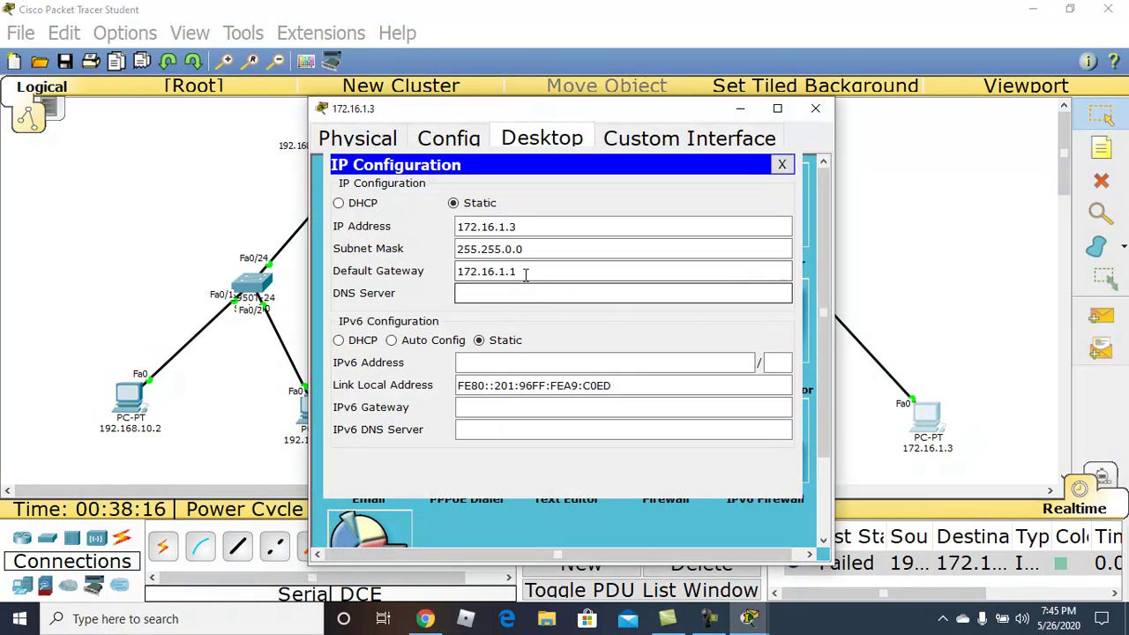
pyautogui.click(784, 165)
pyautogui.click(815, 109)
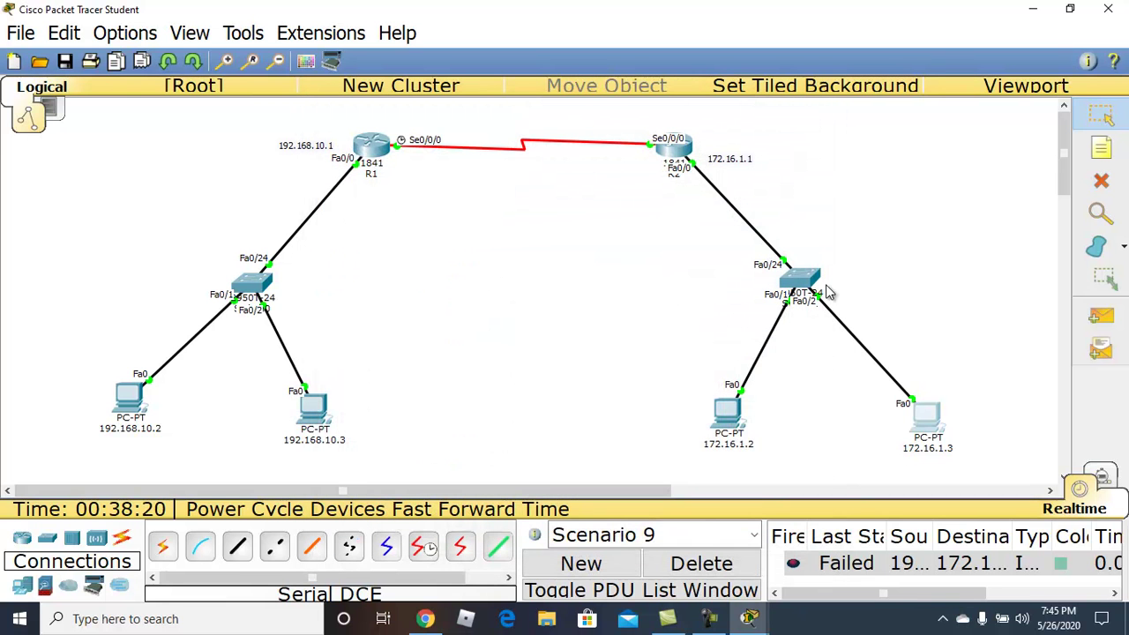
# - Create a new PDU scenario and send a simple PDU from PC 192.168.10.3 to PC 172.16.1.2
pyautogui.click(1116, 316)
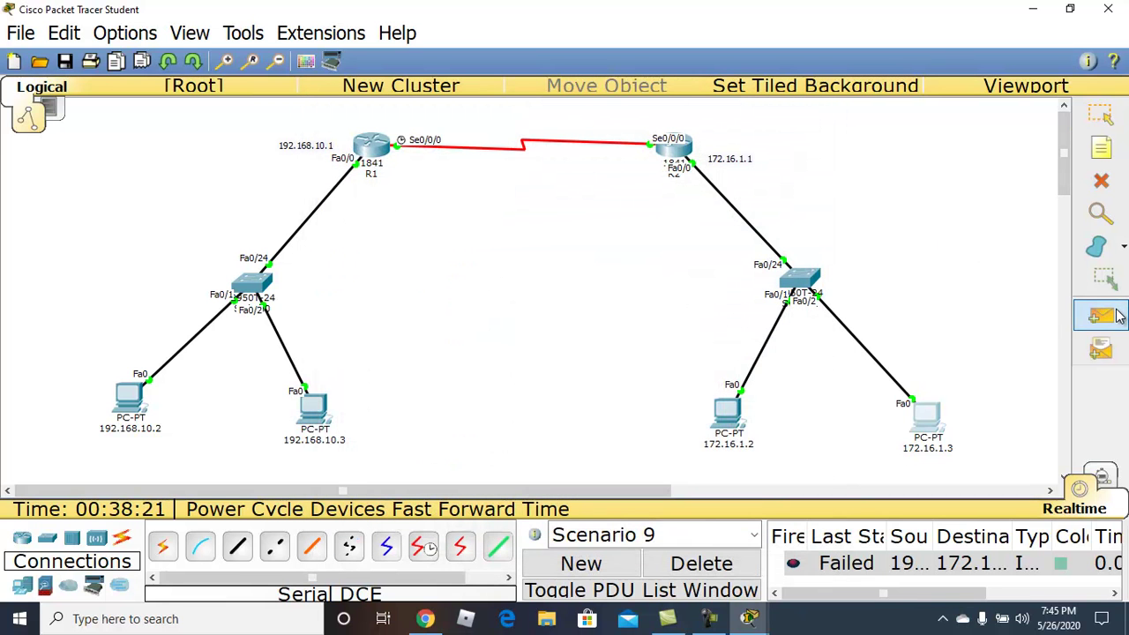
pyautogui.click(582, 564)
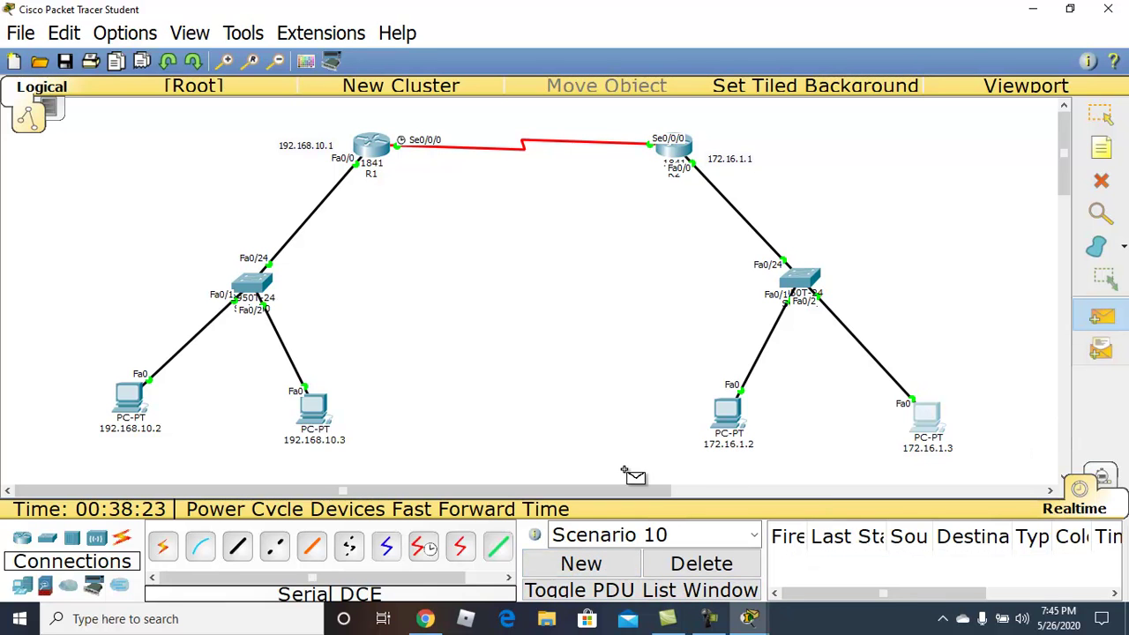
pyautogui.click(313, 408)
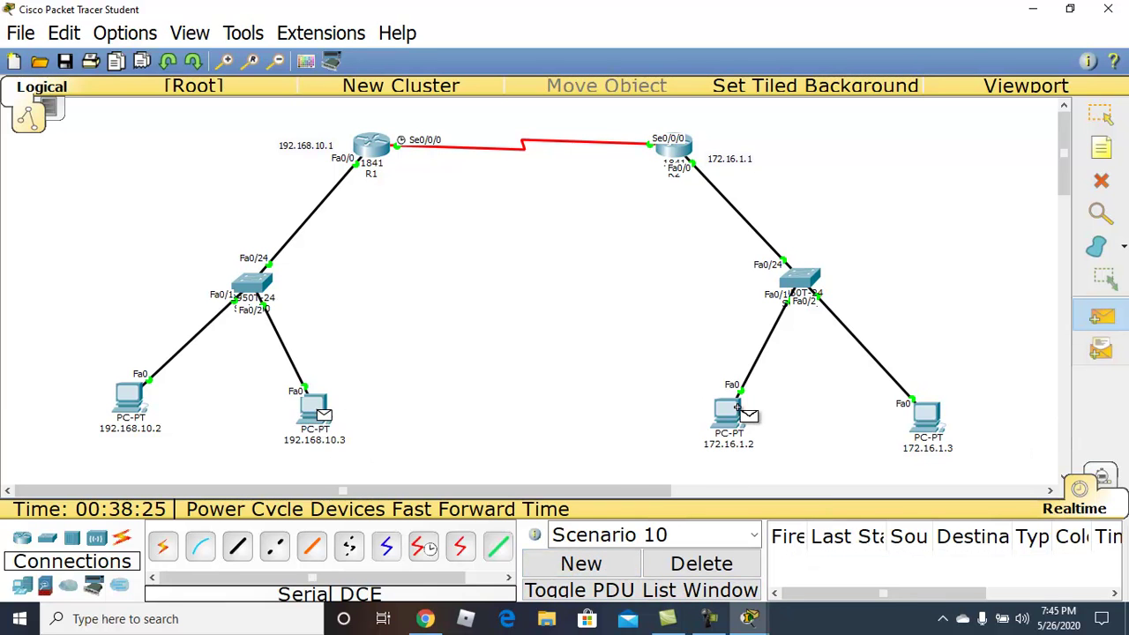
pyautogui.click(728, 413)
# - Repeat the simple PDU test from PC 192.168.10.3 to PC 172.16.1.2 in another new scenario
pyautogui.click(579, 561)
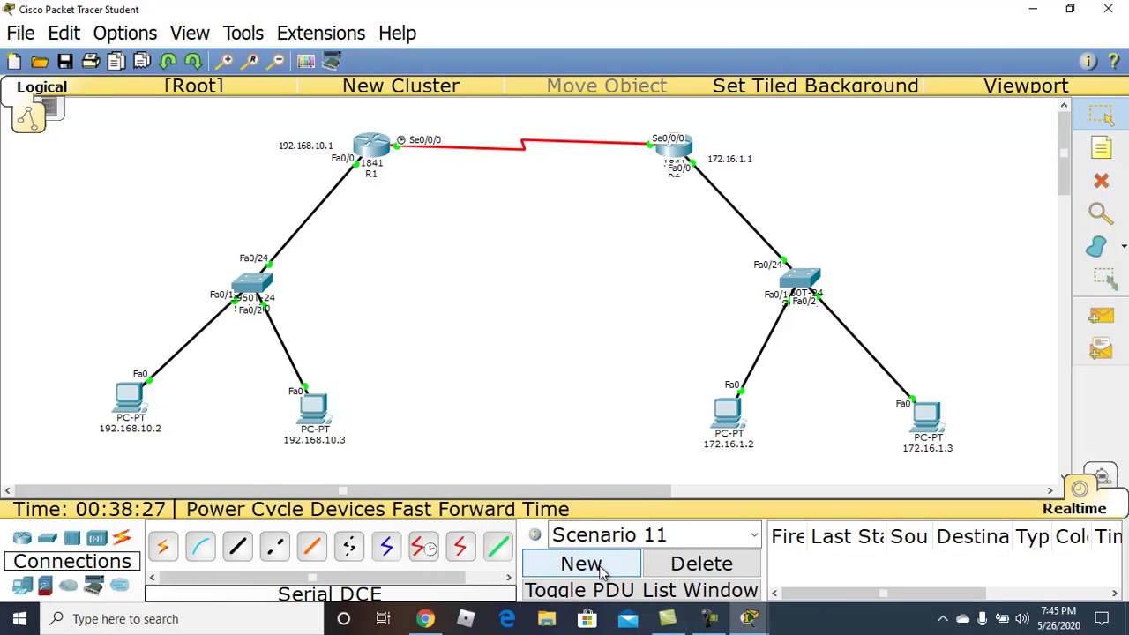
pyautogui.click(1108, 320)
pyautogui.click(316, 409)
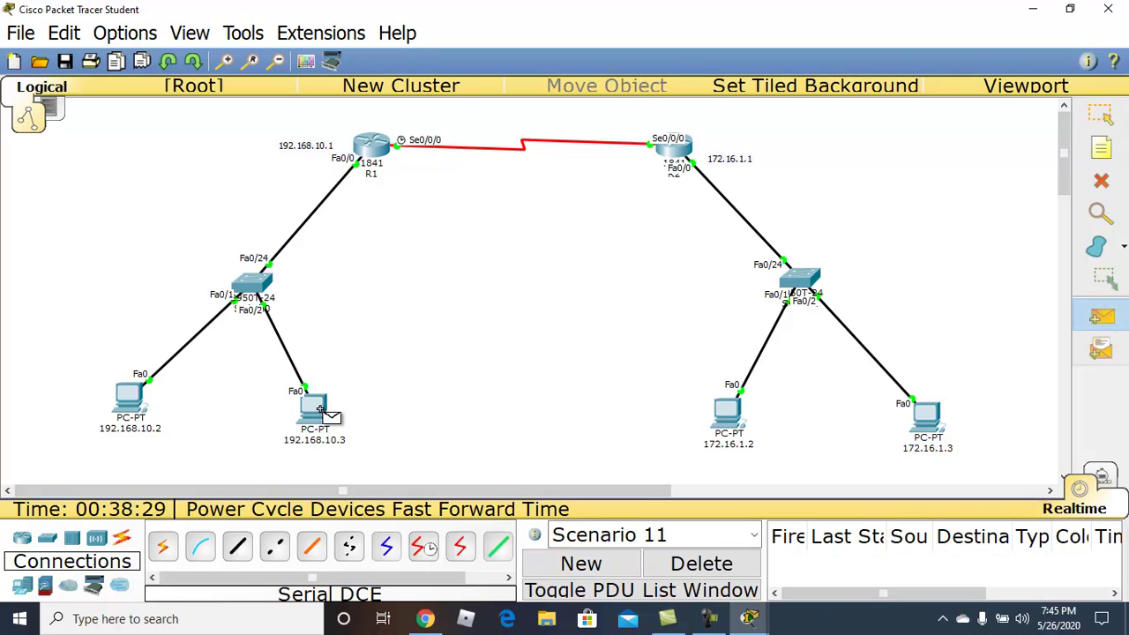
pyautogui.click(724, 415)
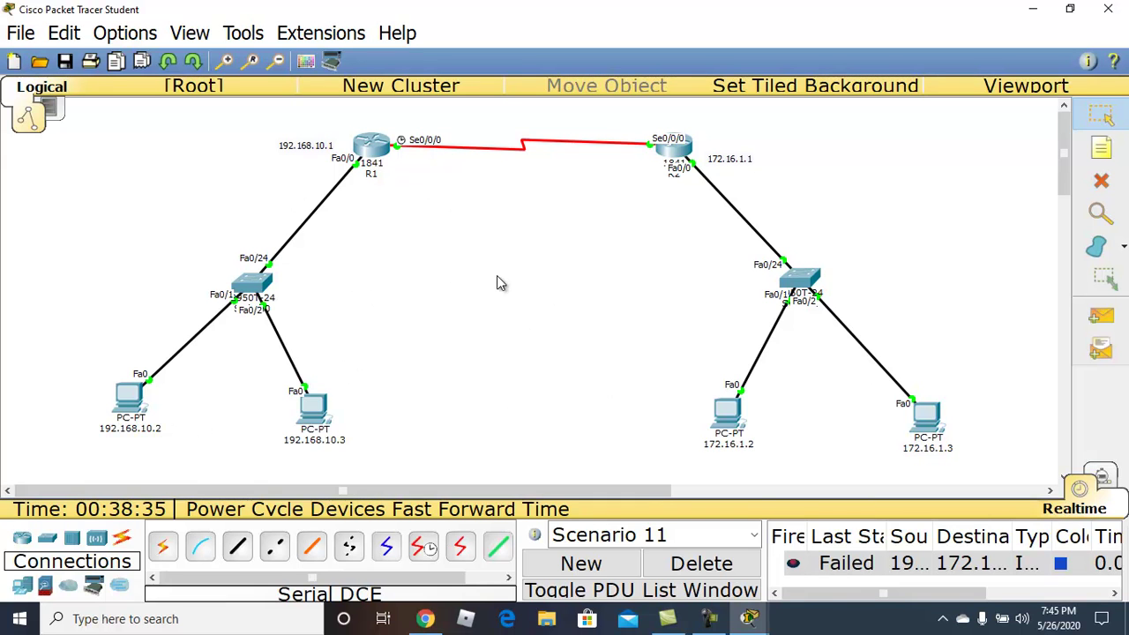
# - Move PCs 172.16.1.3 and 192.168.10.2 slightly outward and down in the topology
pyautogui.moveTo(935, 422); pyautogui.dragTo(958, 437)
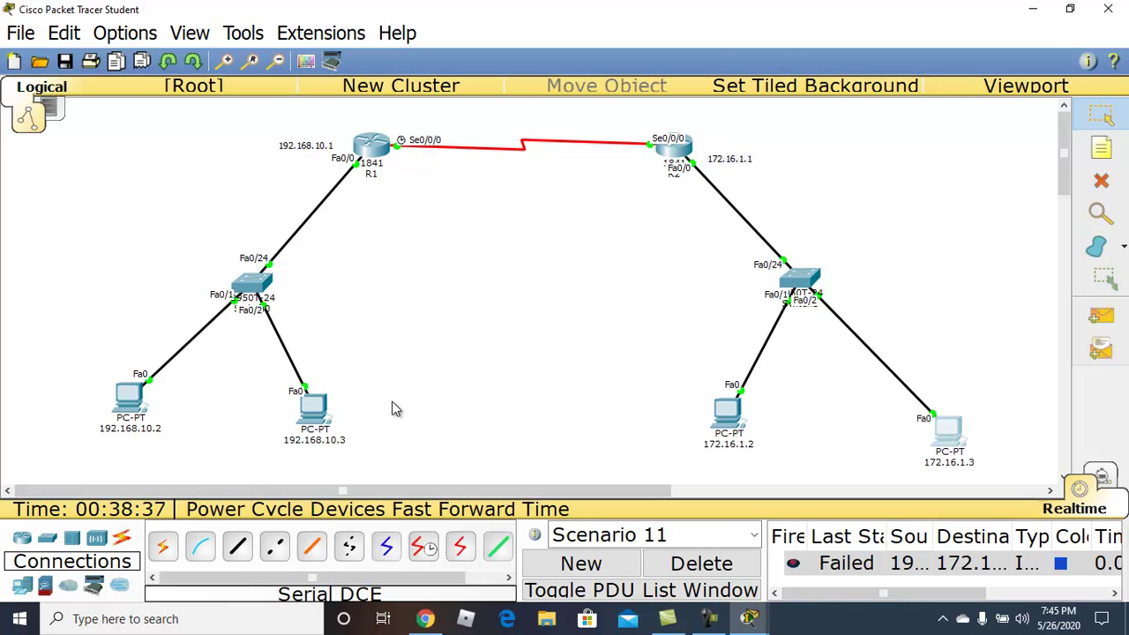
pyautogui.moveTo(127, 404); pyautogui.dragTo(107, 422)
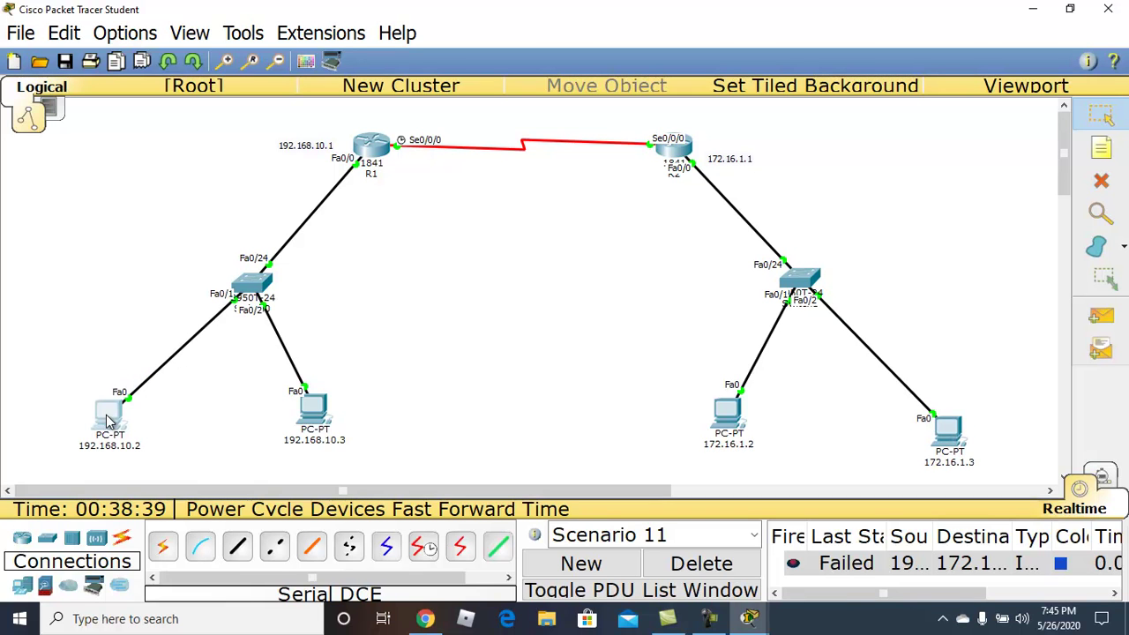
# - Page through R1's running configuration with "sh run" and examine its interface addresses and RIP networks
pyautogui.click(373, 152)
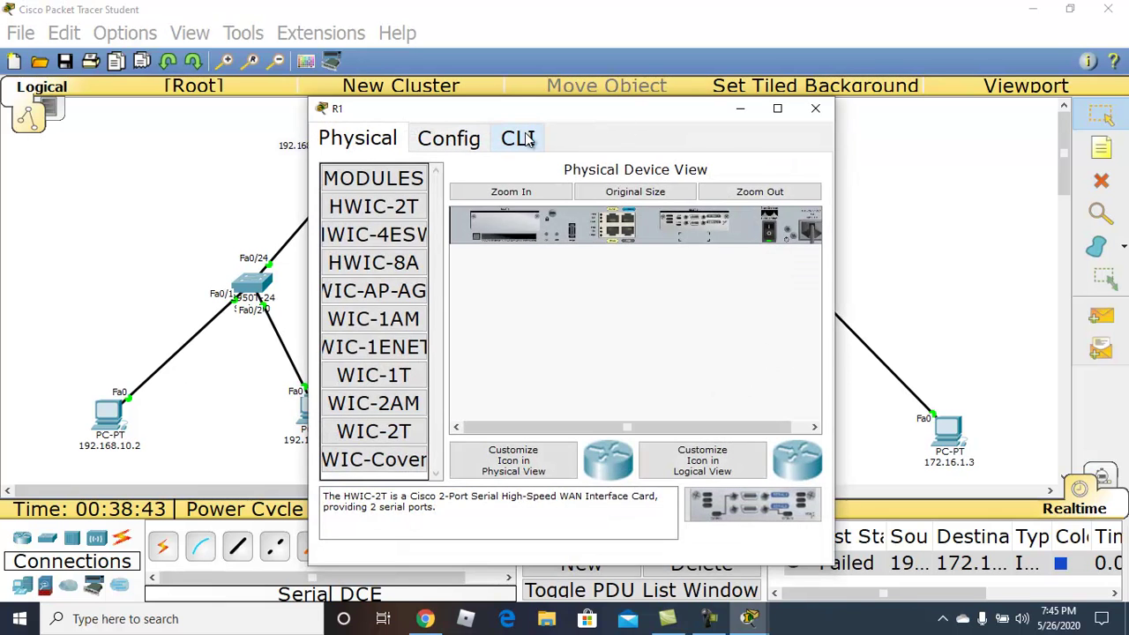
pyautogui.click(524, 138)
pyautogui.click(777, 108)
pyautogui.press('Return')
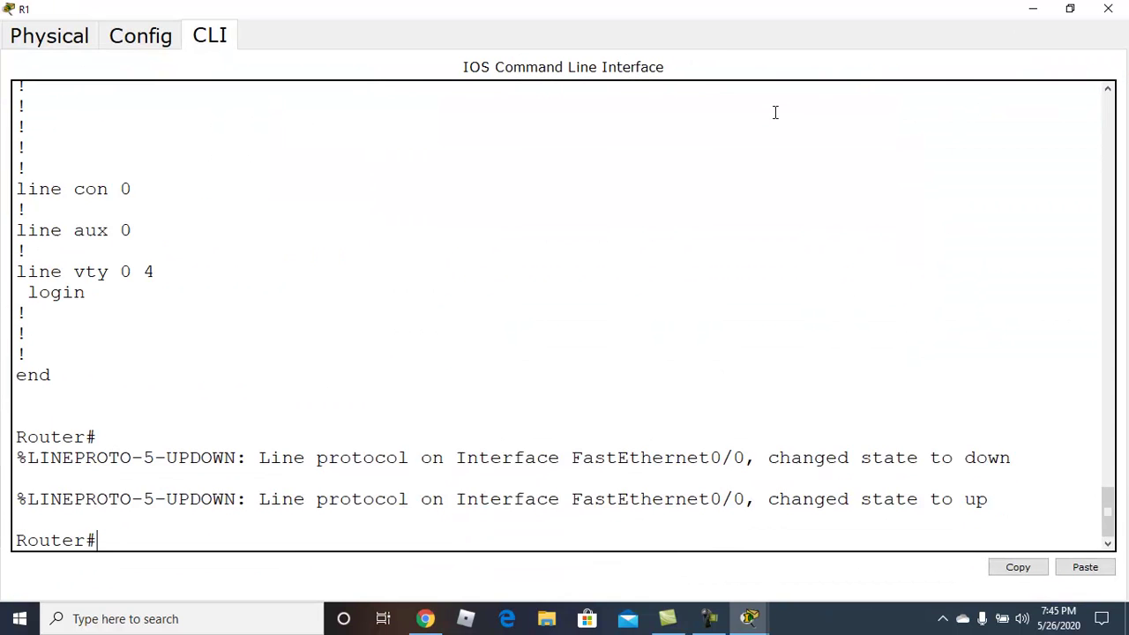
pyautogui.press('Return')
pyautogui.press('Return')
pyautogui.press('Return')
pyautogui.write('sh run')
pyautogui.press('Return')
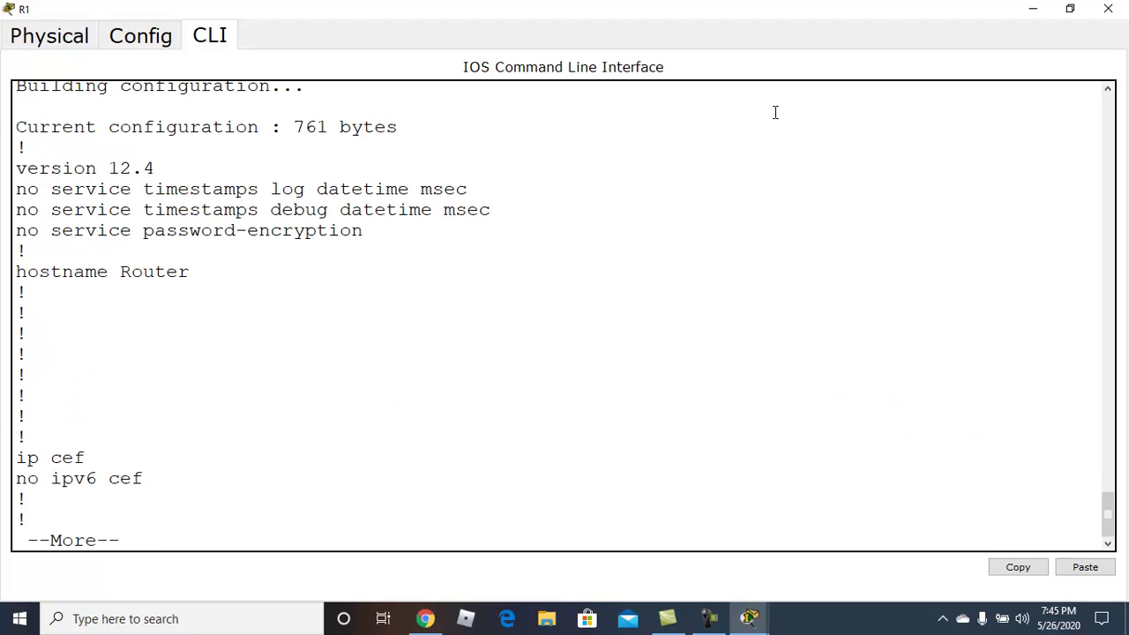
pyautogui.press('space')
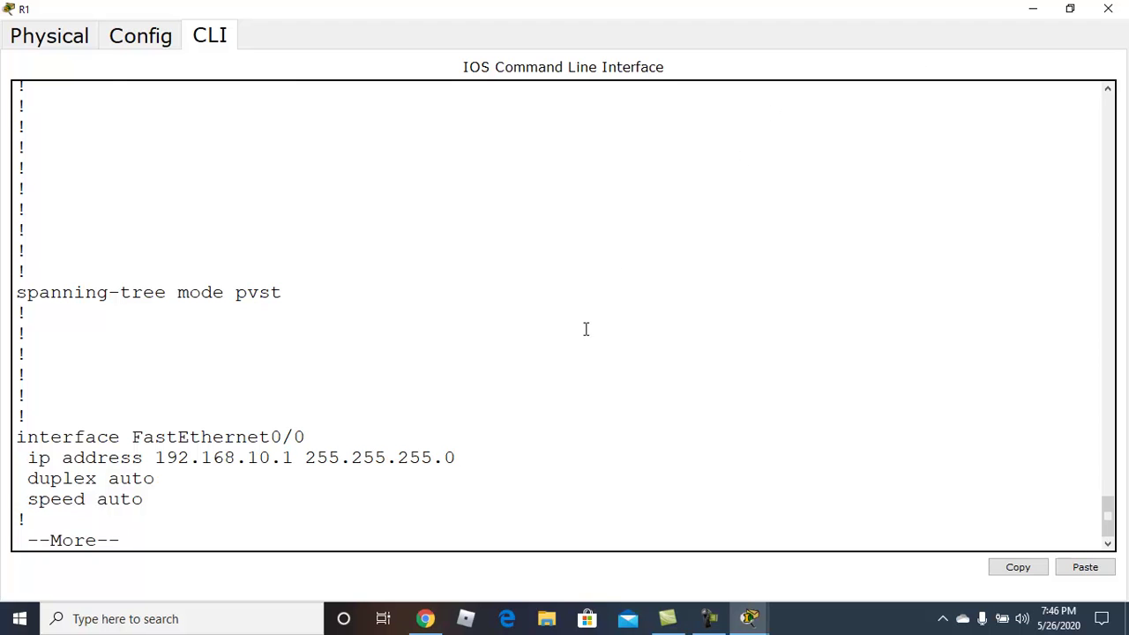
pyautogui.press('space')
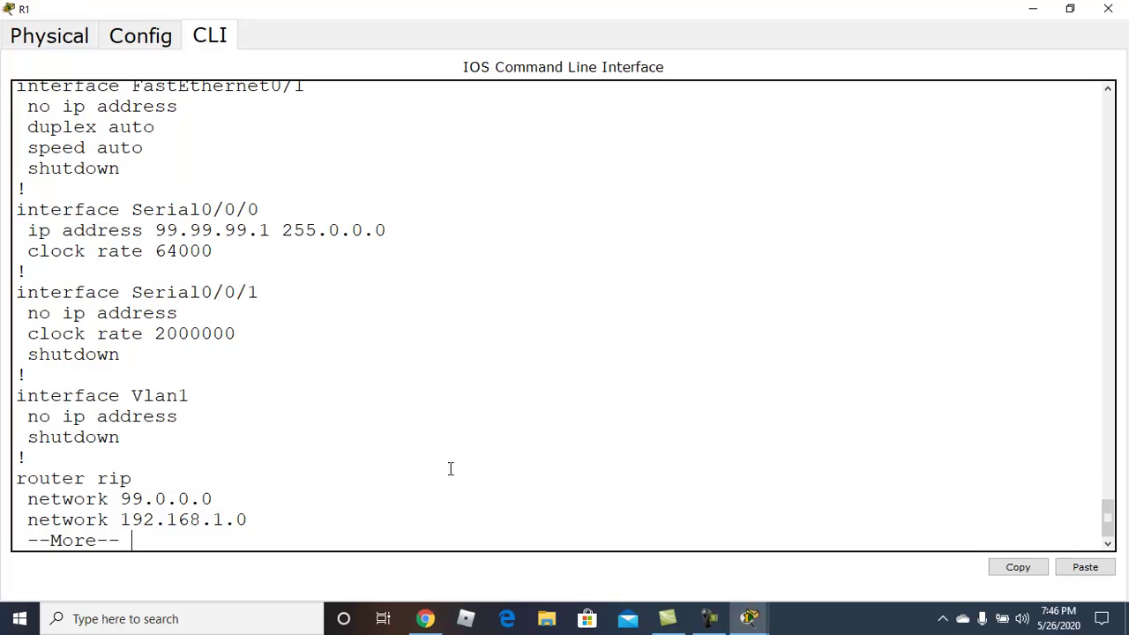
pyautogui.moveTo(248, 520); pyautogui.dragTo(29, 520)
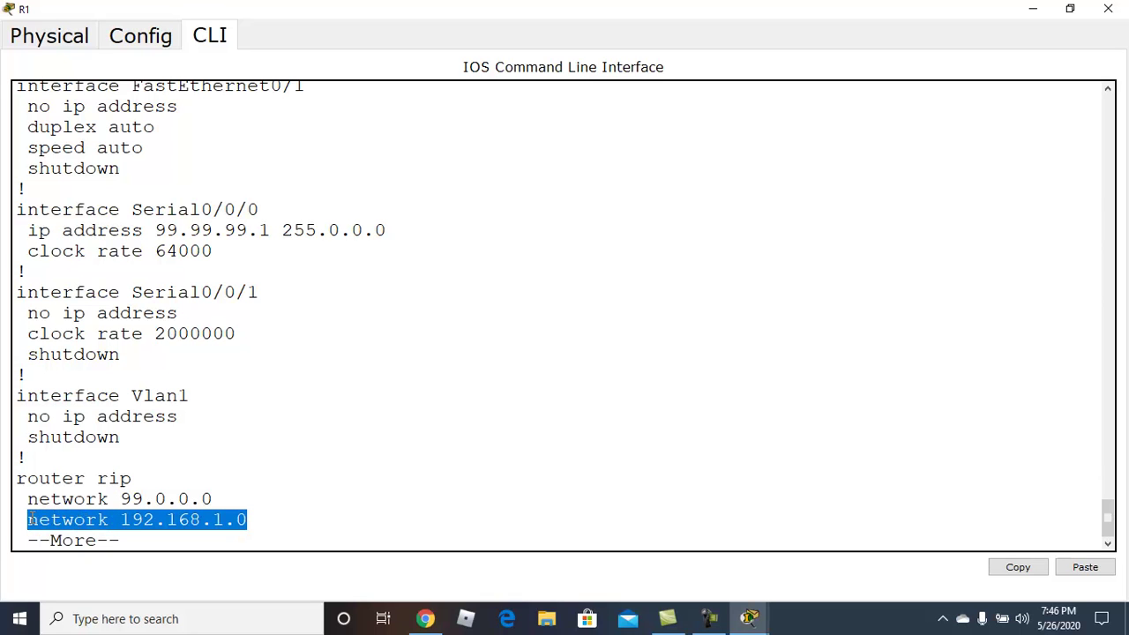
pyautogui.click(263, 537)
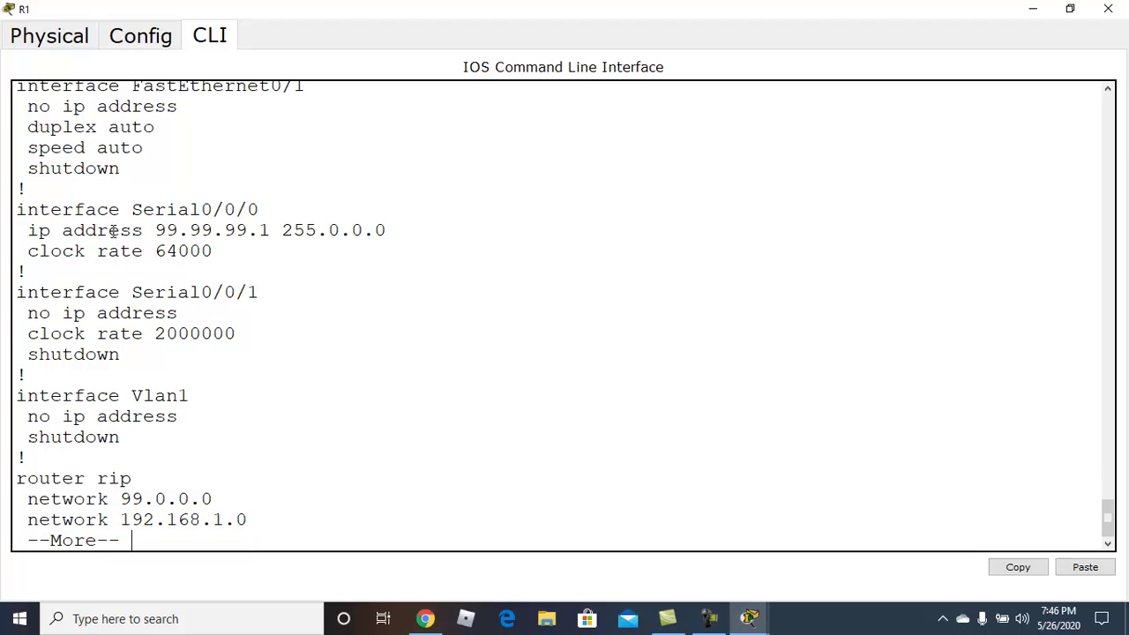
# - Remove network 192.168.1.0 from R1's RIP routing and add 192.168.10.1 in its place
pyautogui.click(162, 31)
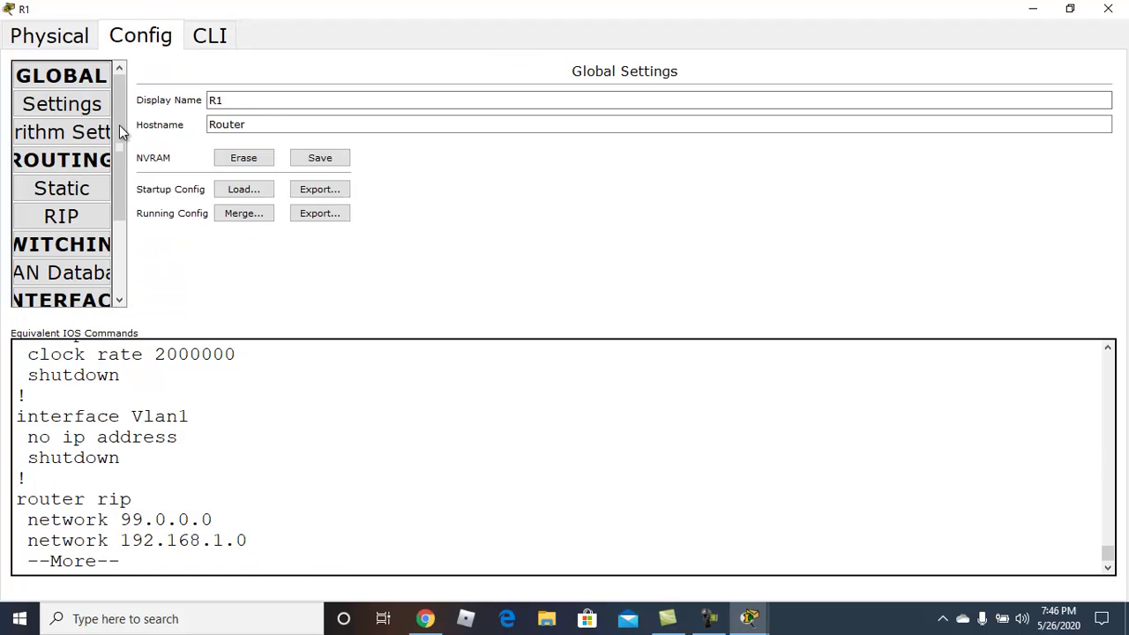
pyautogui.click(75, 212)
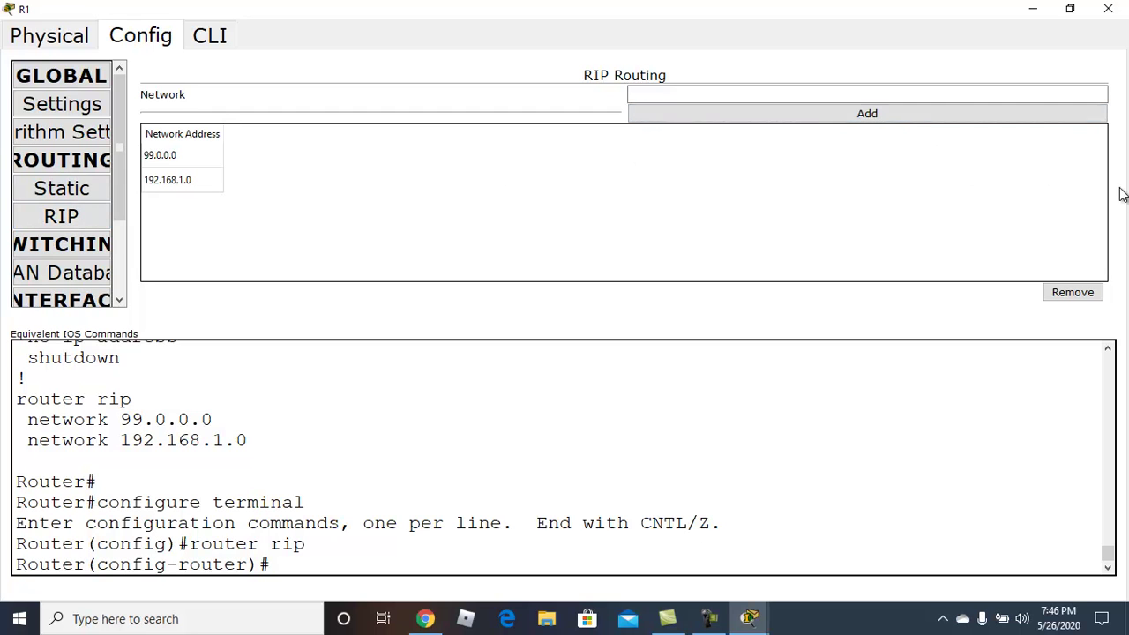
pyautogui.click(170, 182)
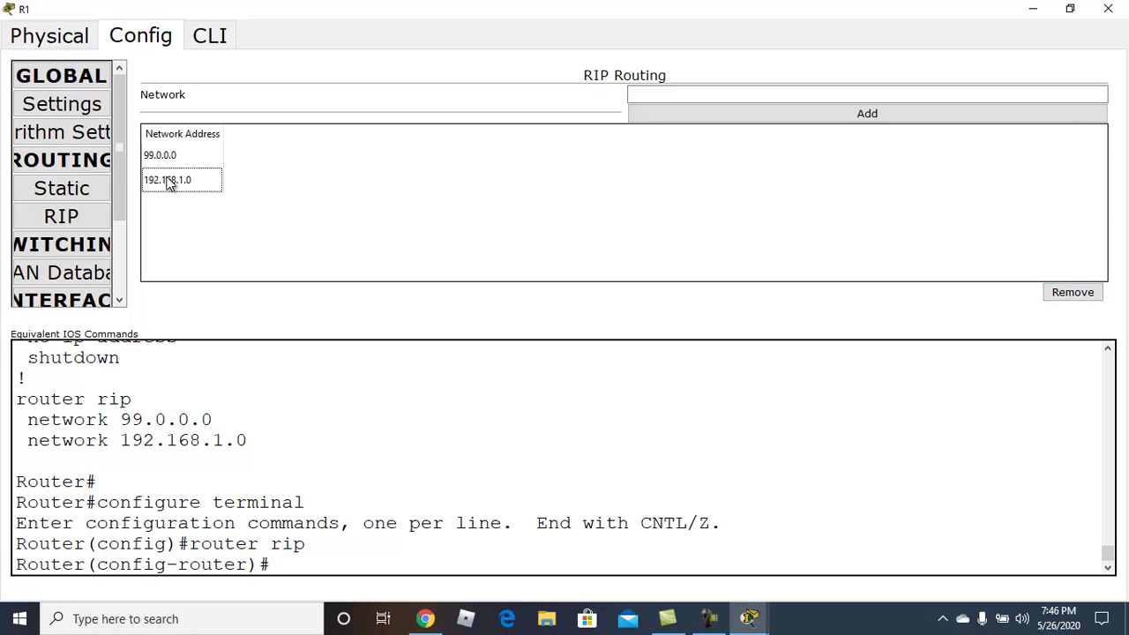
pyautogui.click(1070, 294)
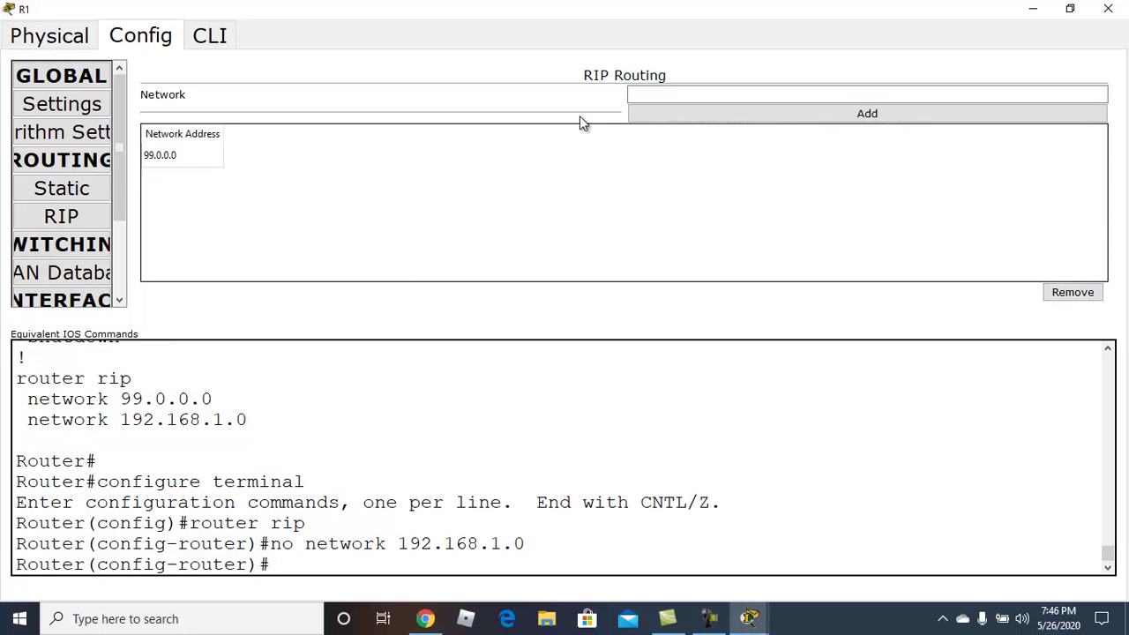
pyautogui.click(654, 94)
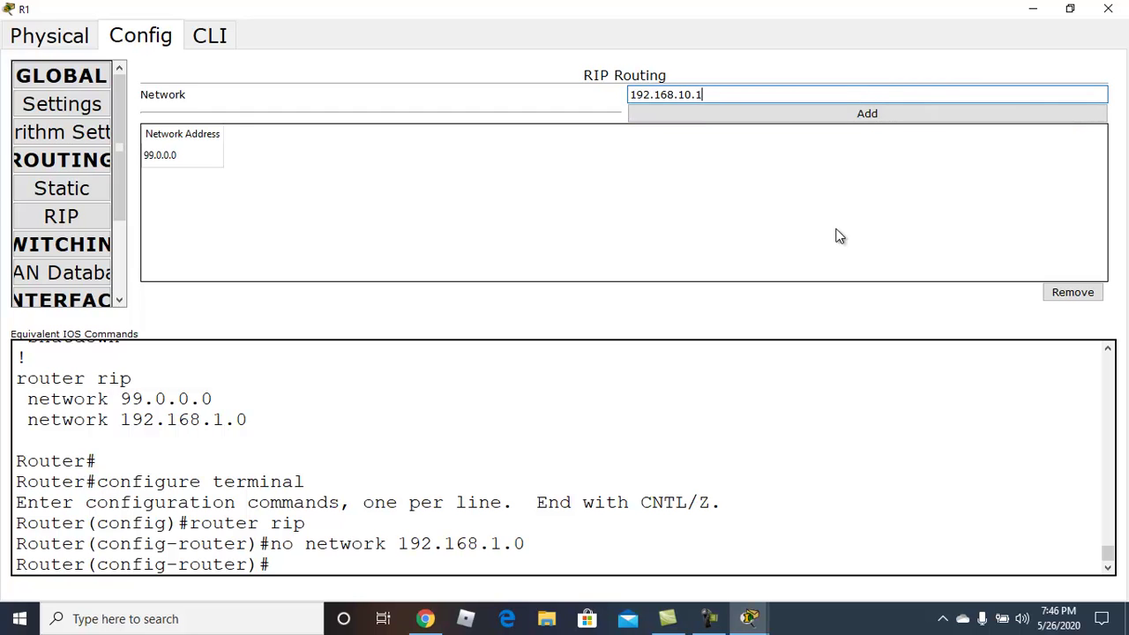
pyautogui.click(874, 114)
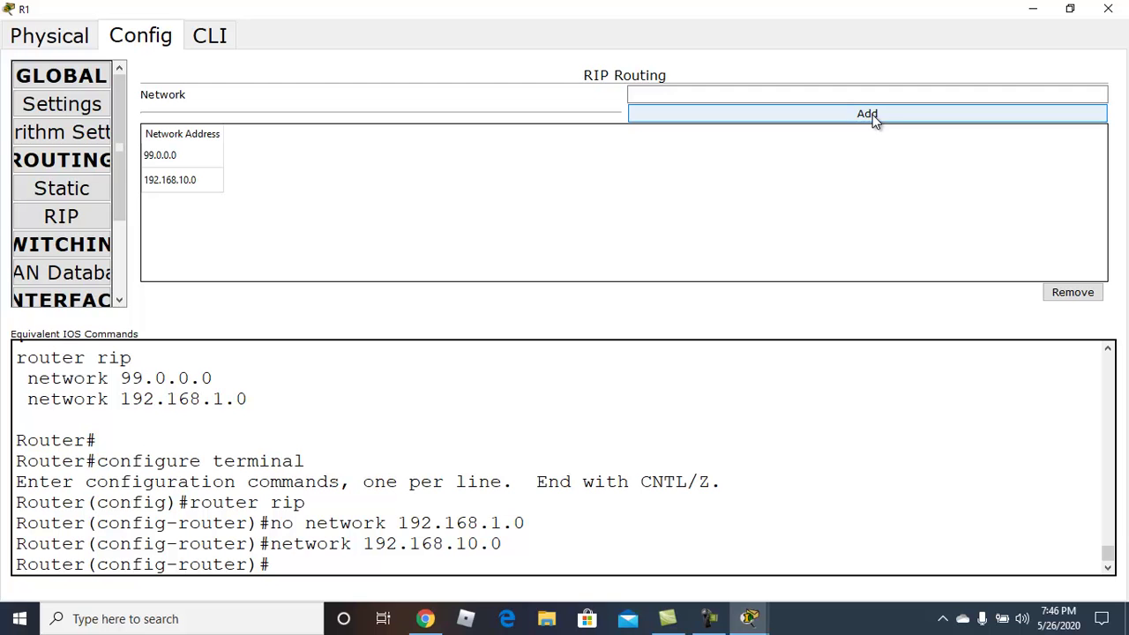
# - Save R1's running configuration to NVRAM and return to the topology
pyautogui.click(71, 108)
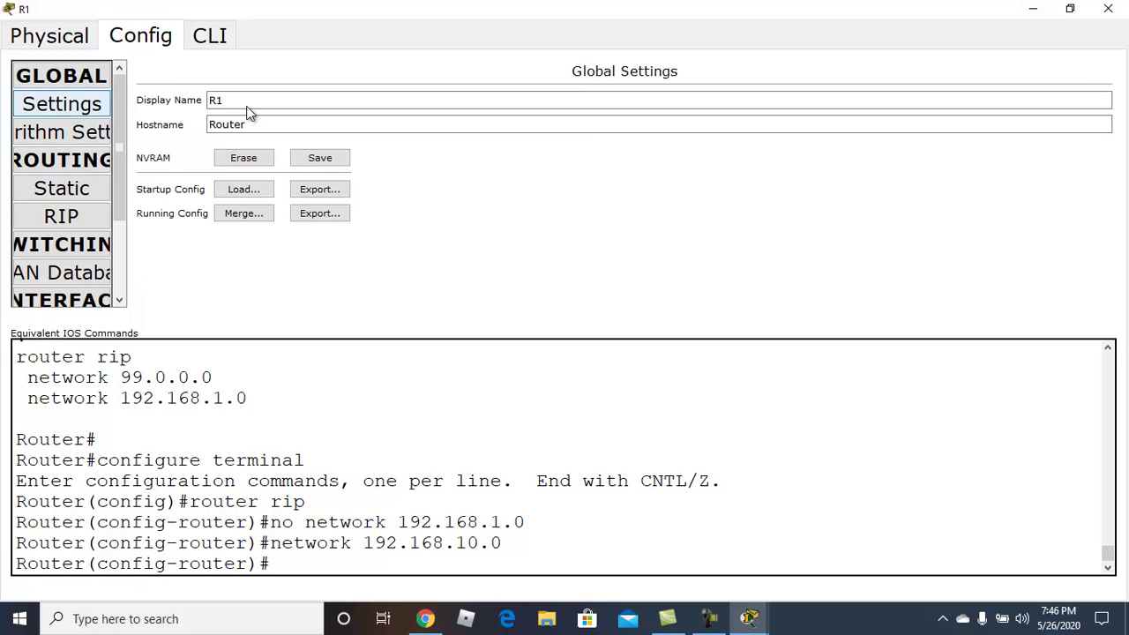
pyautogui.click(329, 158)
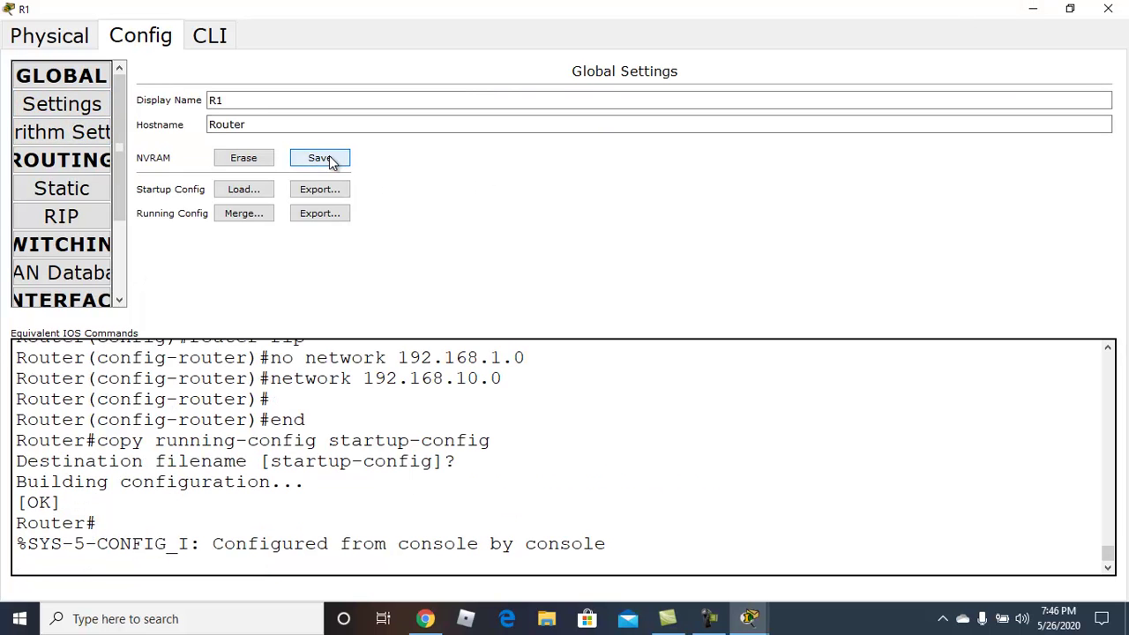
pyautogui.click(1019, 11)
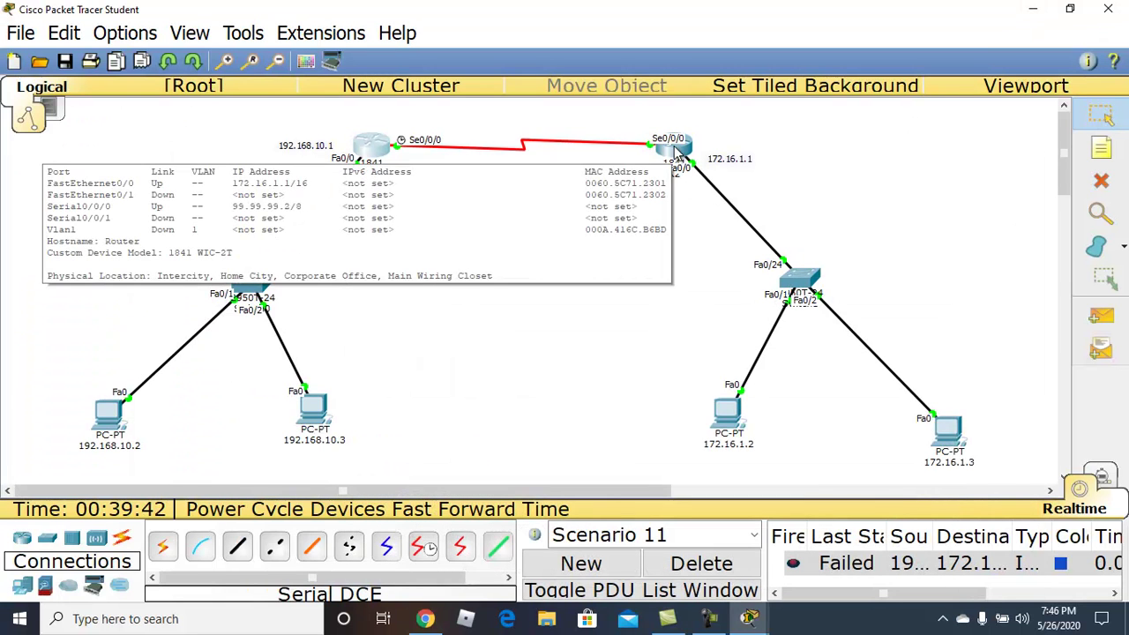
# - Remove network 172.16.0.0 from R2's RIP routing, re-enter it as 172.16.1.1, and return to the topology
pyautogui.click(674, 146)
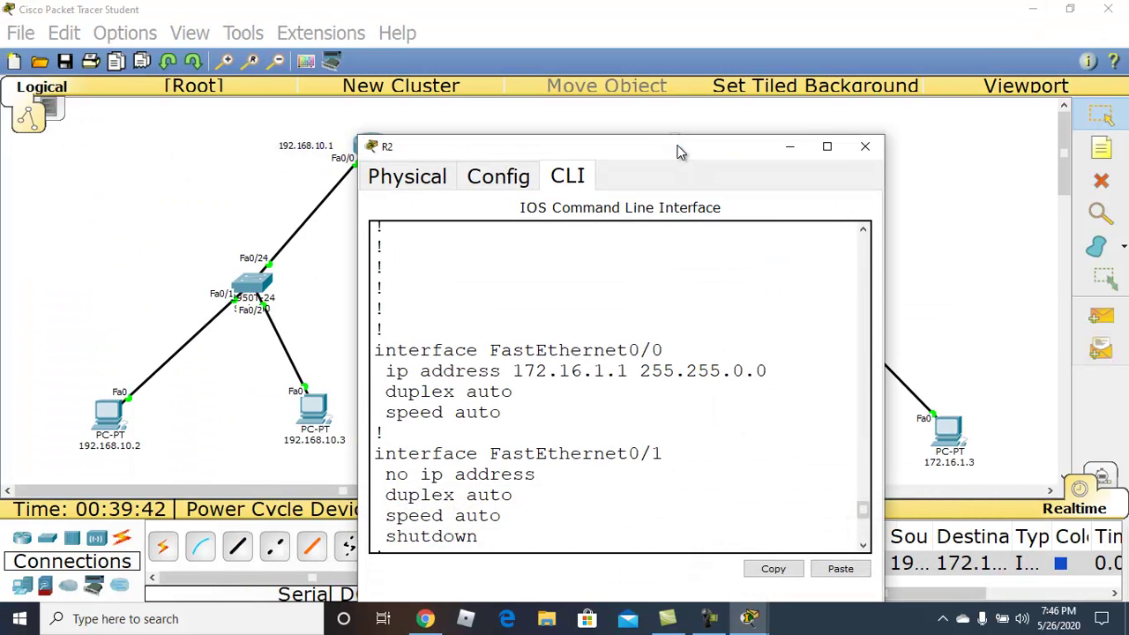
pyautogui.click(827, 147)
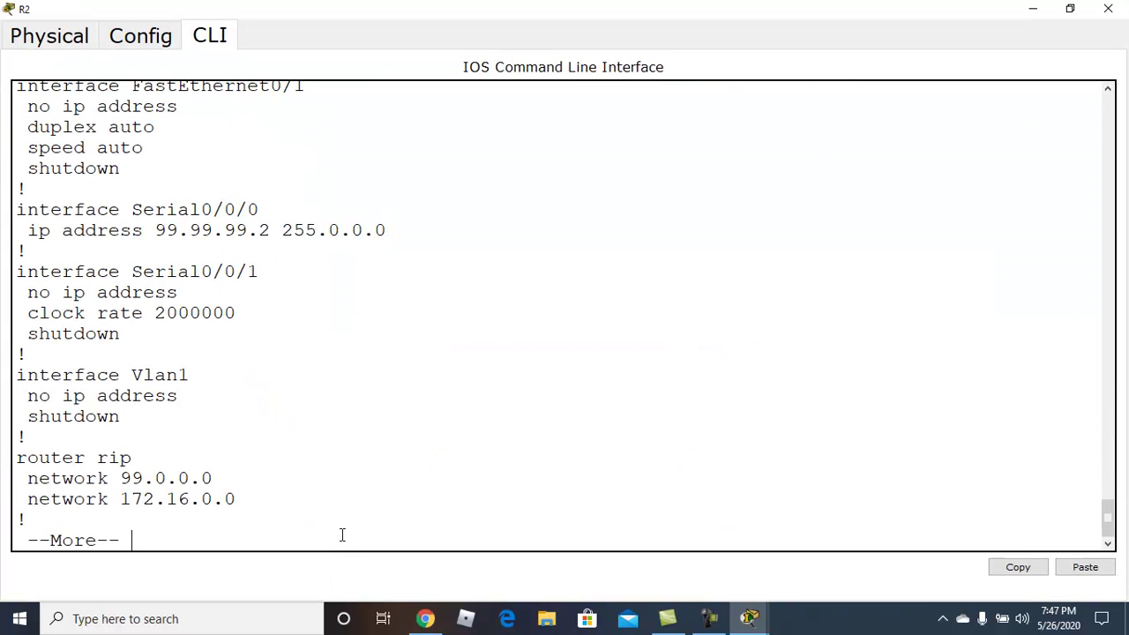
pyautogui.click(157, 42)
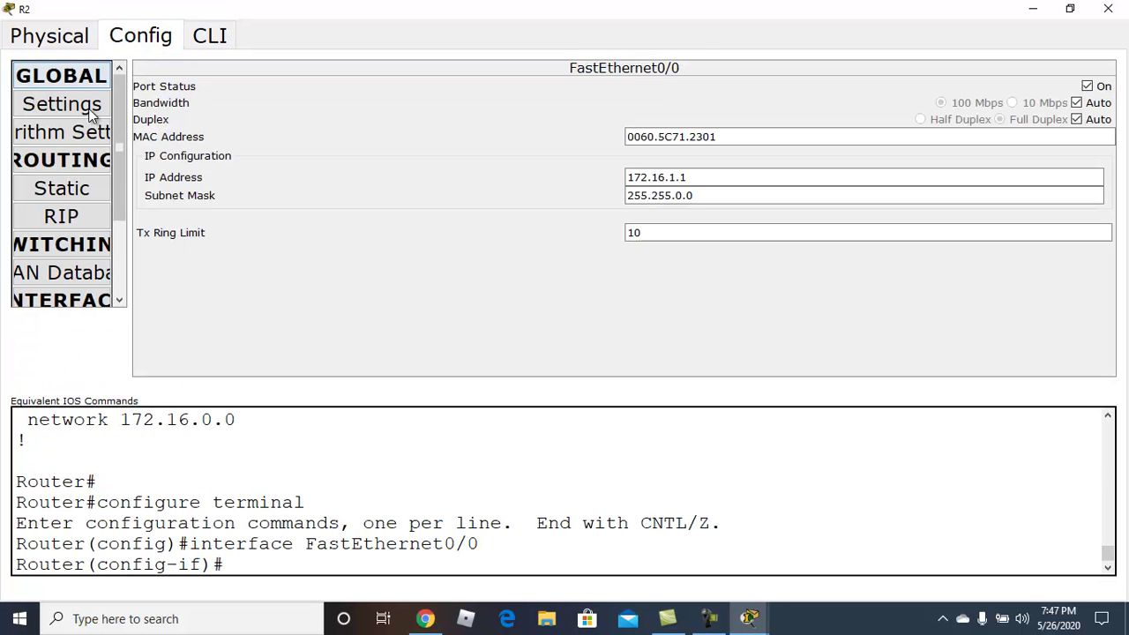
pyautogui.click(68, 216)
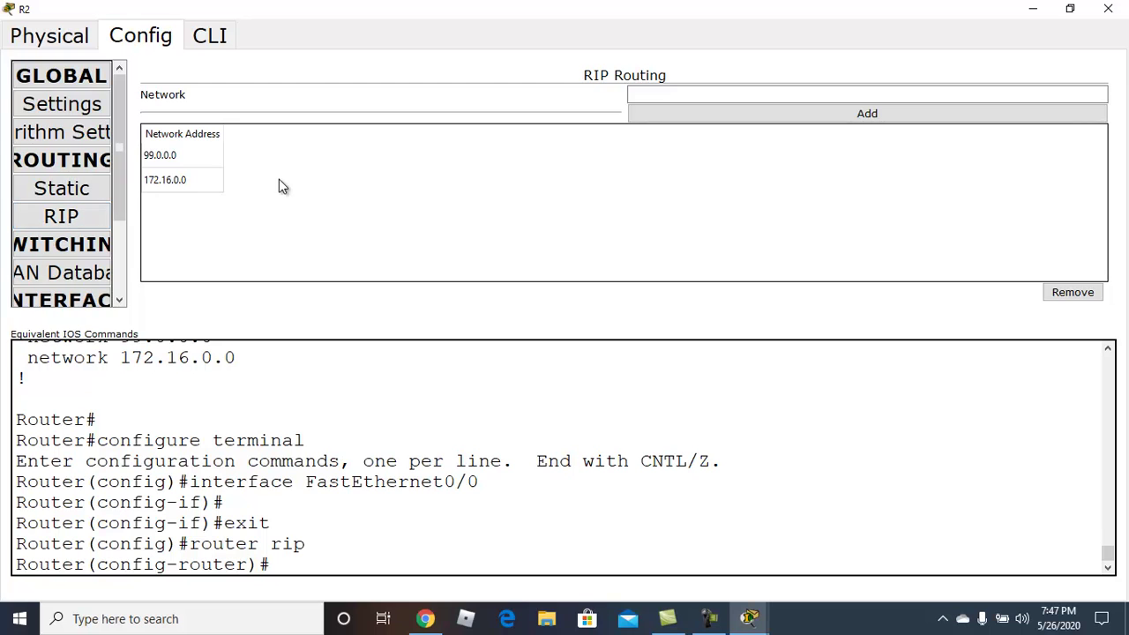
pyautogui.click(186, 181)
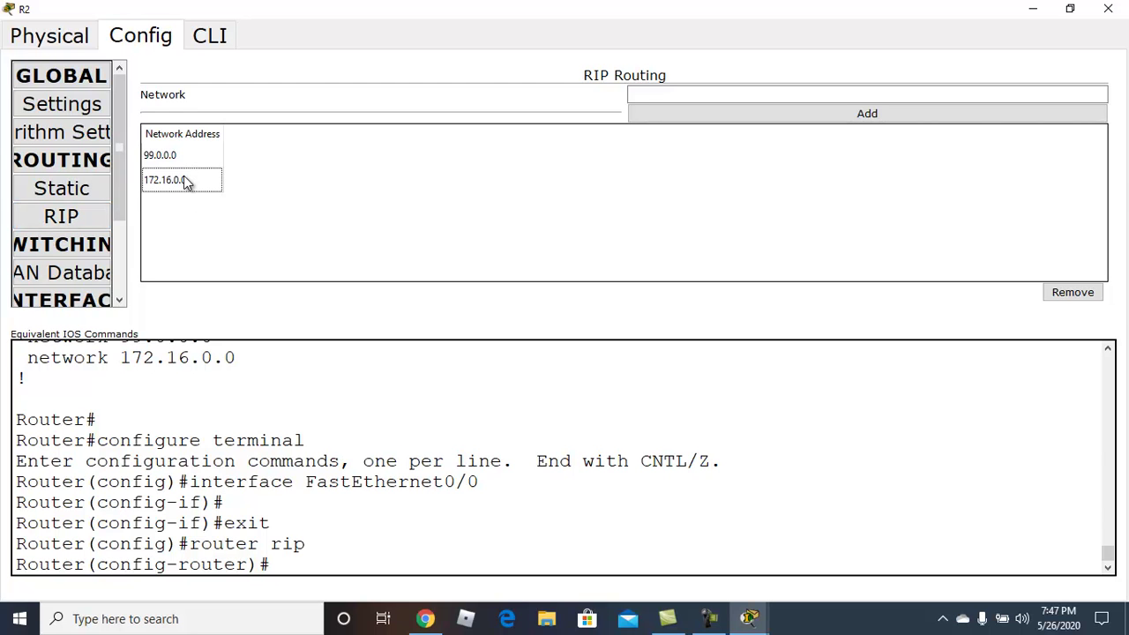
pyautogui.click(1078, 293)
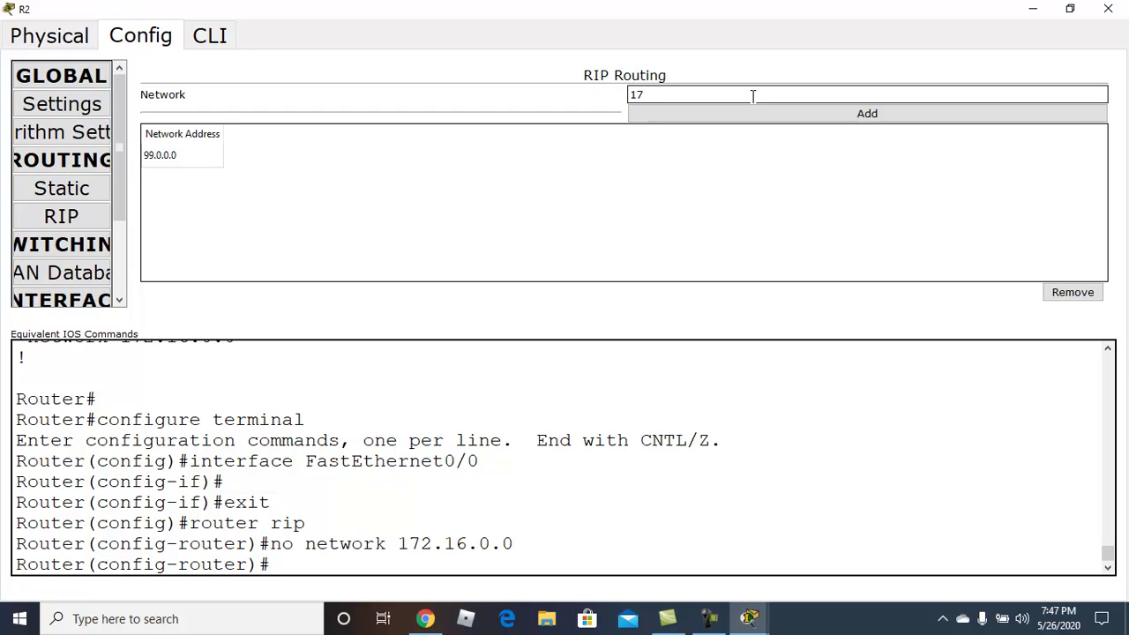
pyautogui.write('16.1.1')
pyautogui.click(879, 115)
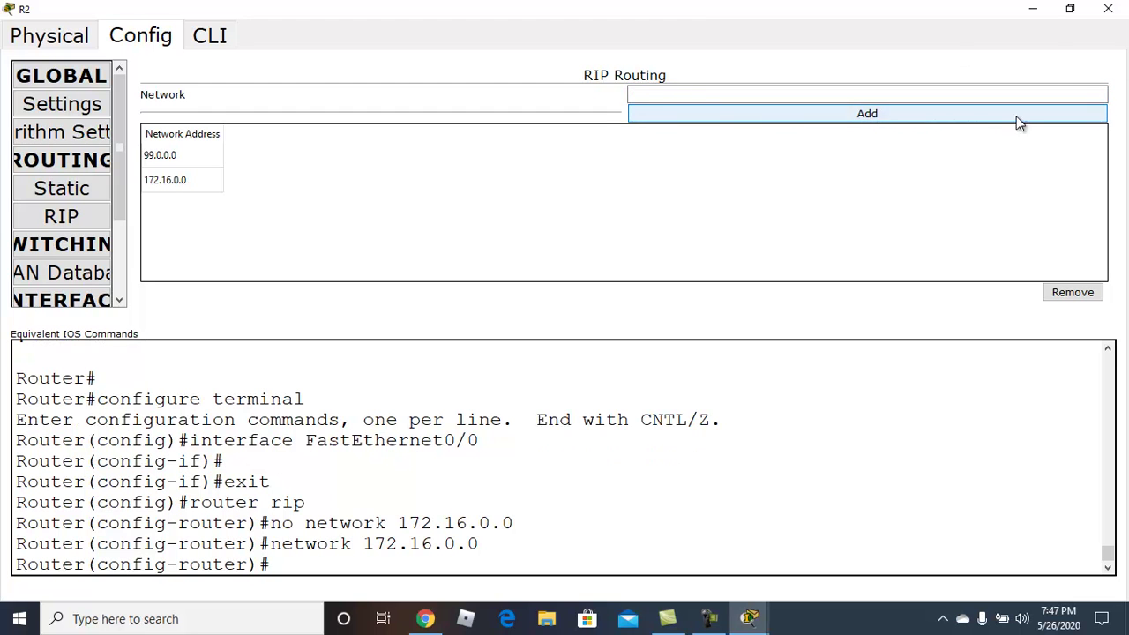
pyautogui.click(1027, 9)
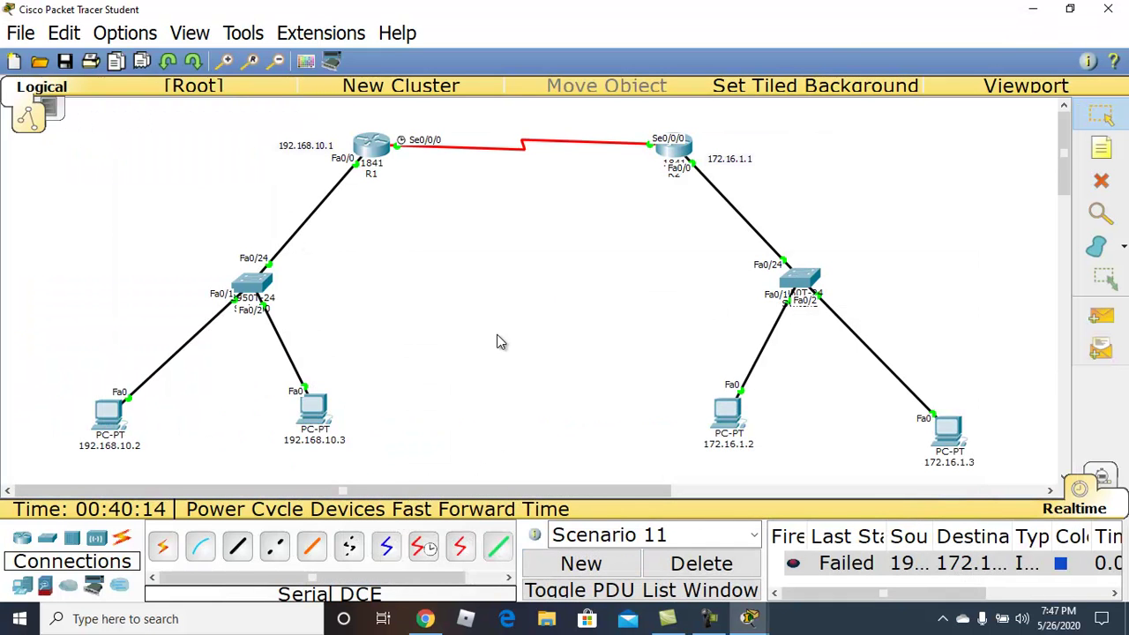
# - Ping 172.16.1.3 from R1's command line
pyautogui.click(375, 159)
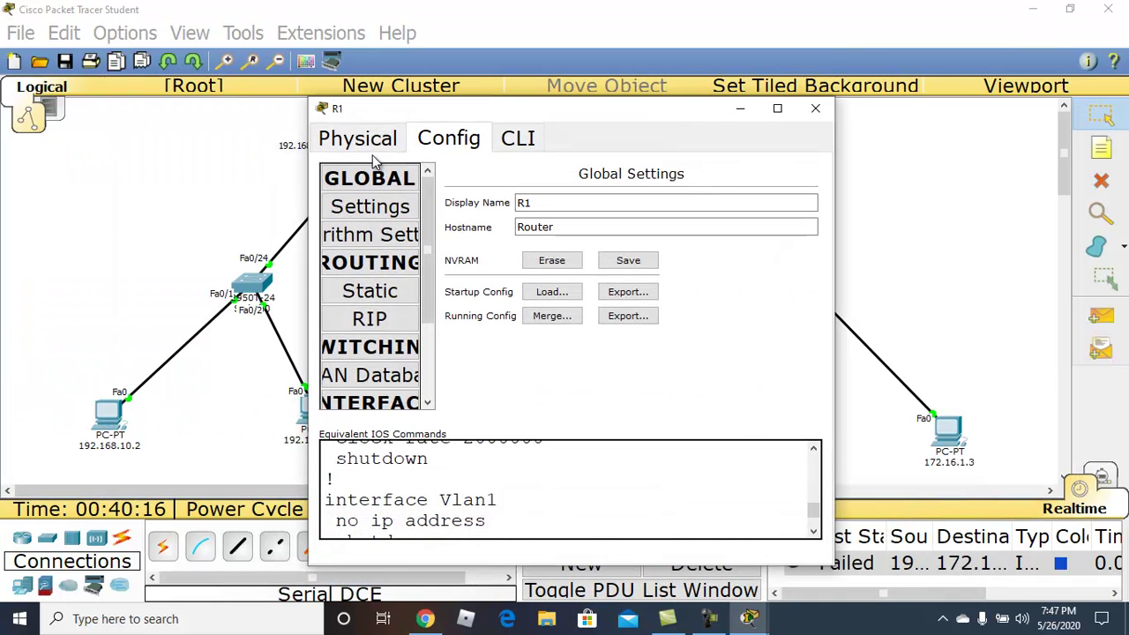
pyautogui.click(523, 142)
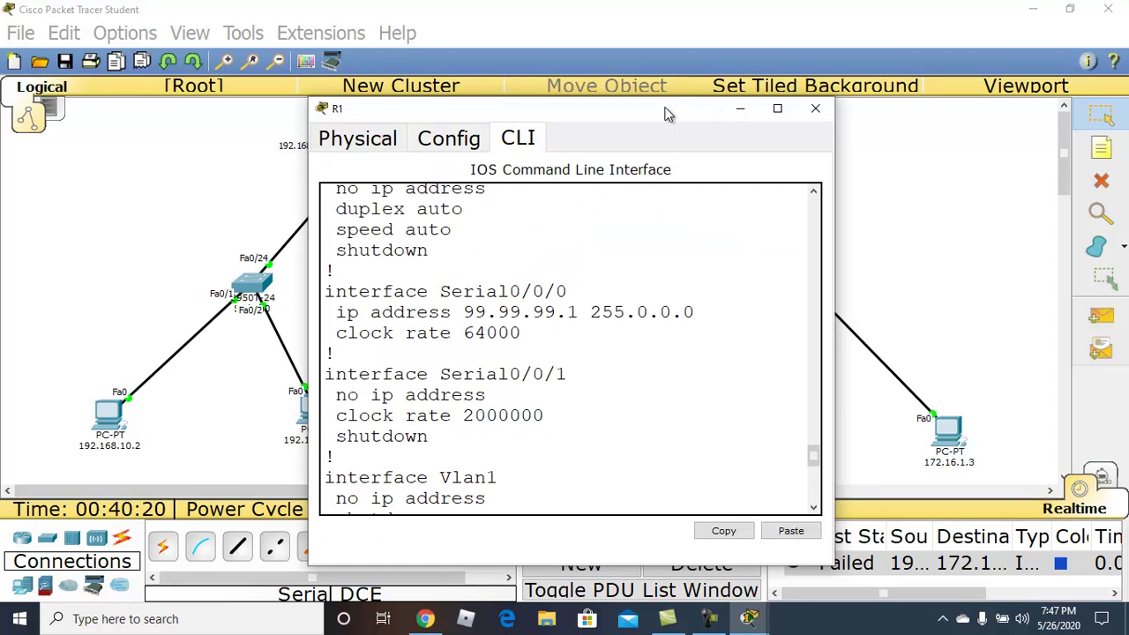
pyautogui.moveTo(668, 112); pyautogui.dragTo(527, 77)
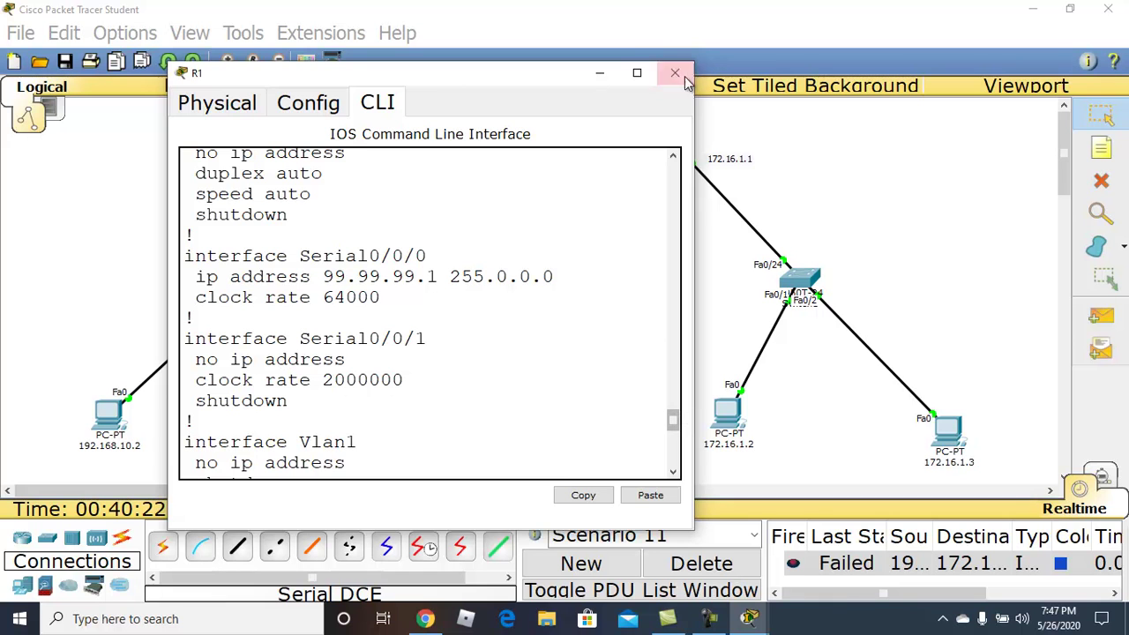
pyautogui.click(637, 74)
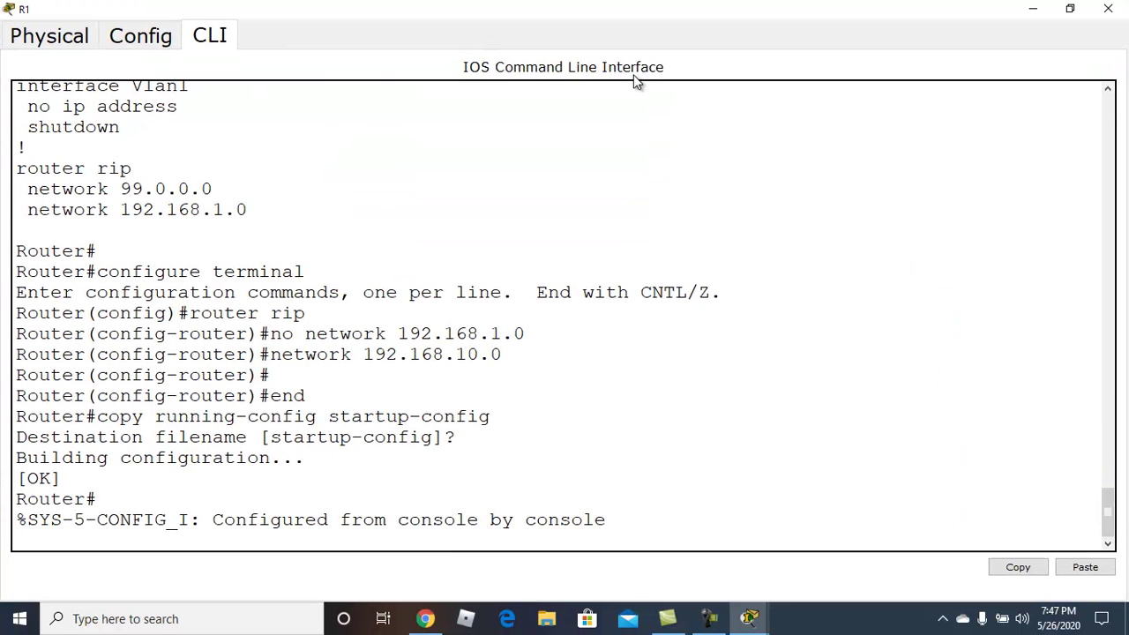
pyautogui.press('Return')
pyautogui.write('\\')
pyautogui.press('Return')
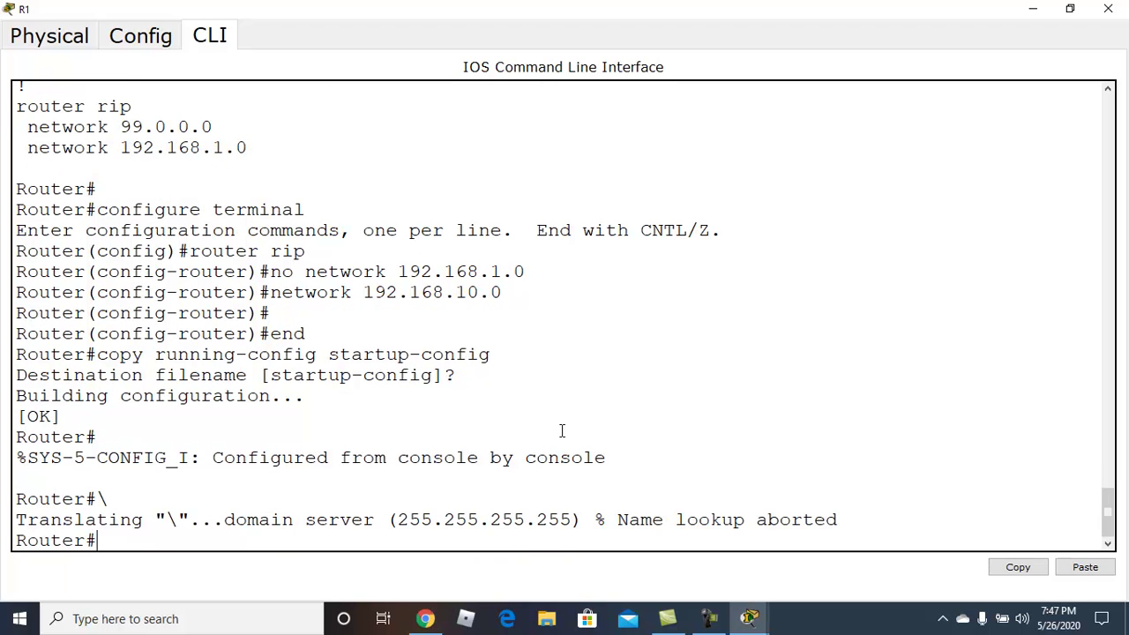
pyautogui.write('ping 172.16')
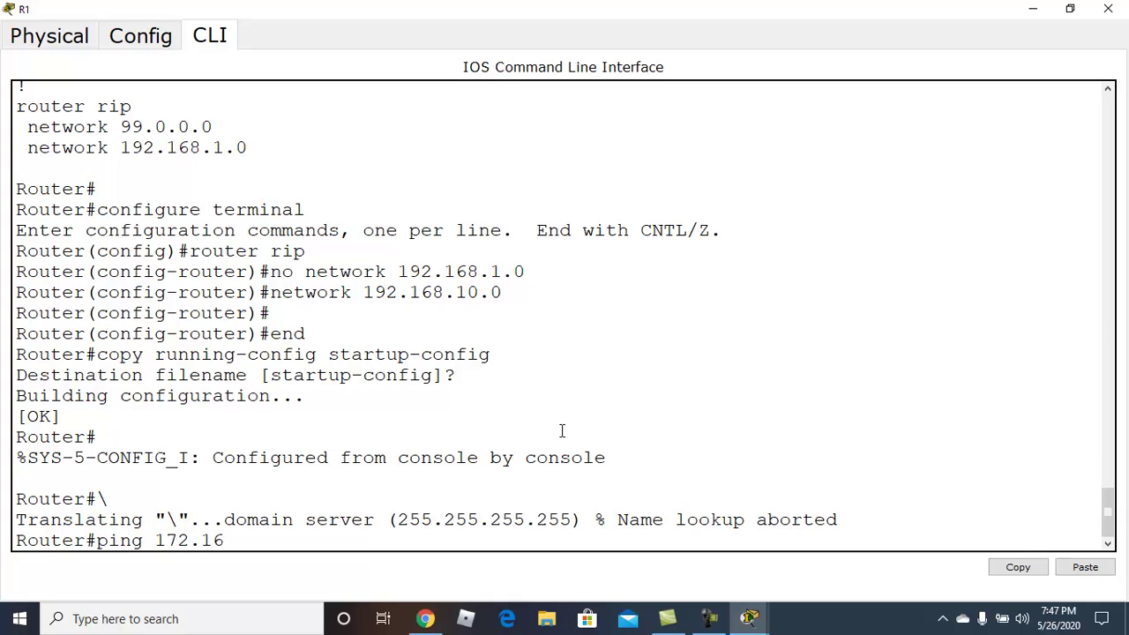
pyautogui.write('.1.3')
pyautogui.press('Return')
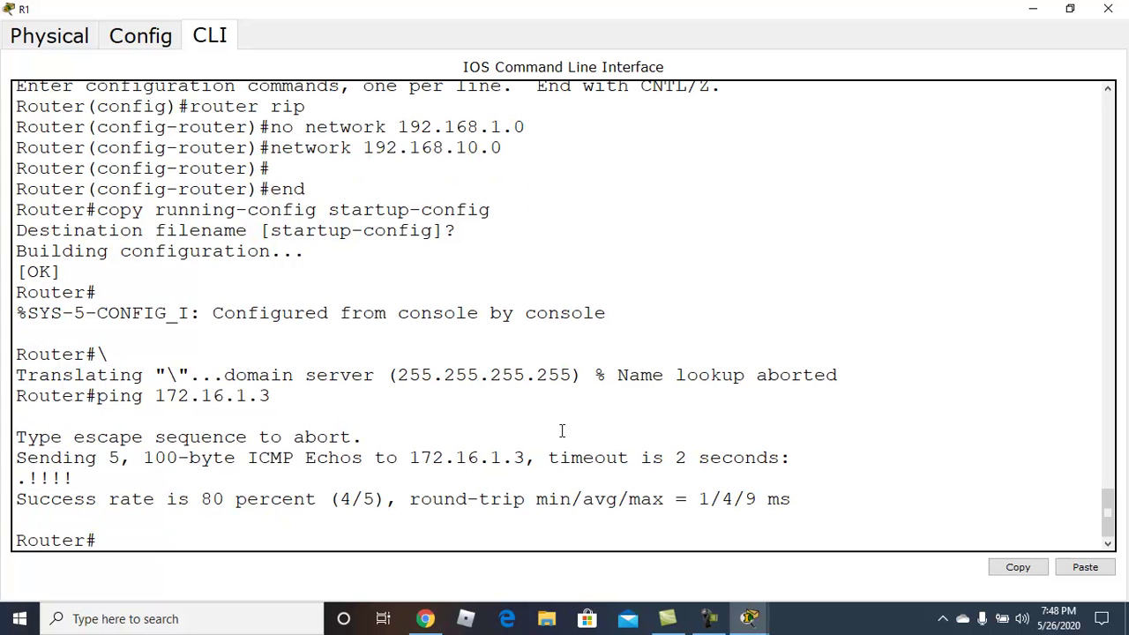
# - Repeat R1's ping to 172.16.1.3 and return to the topology
pyautogui.press('Up')
pyautogui.press('Return')
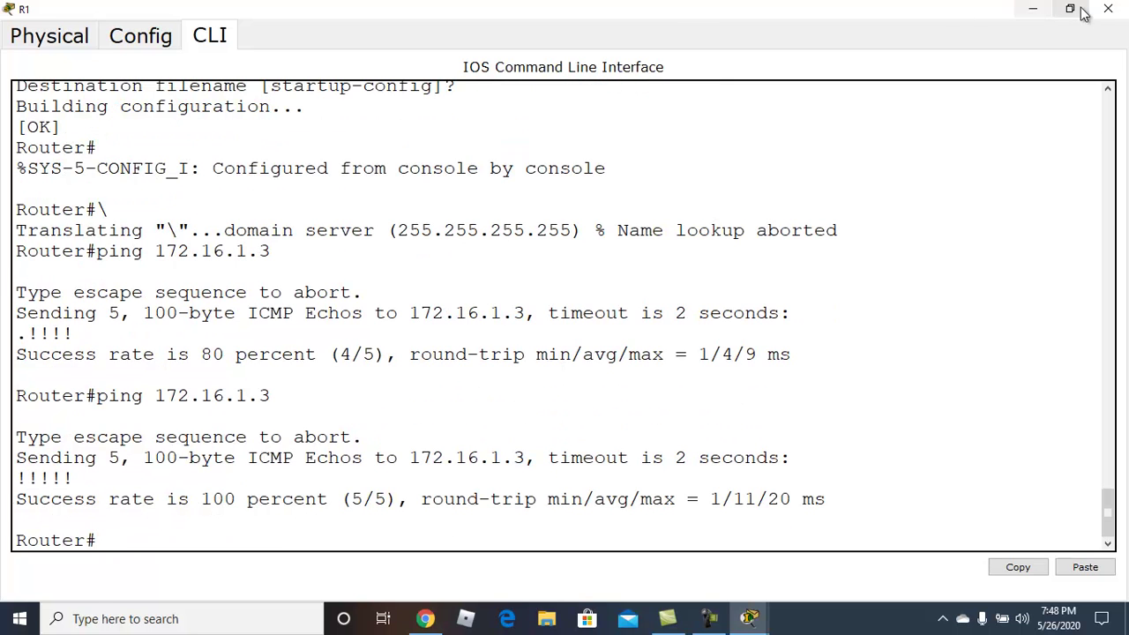
pyautogui.click(1034, 9)
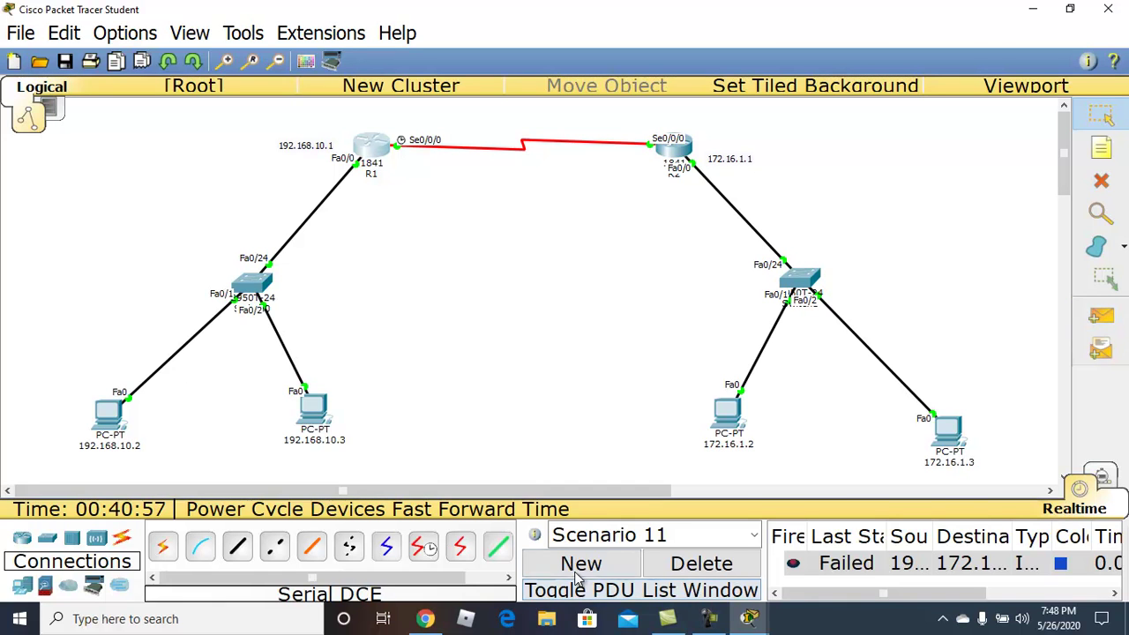
# - Create a new PDU scenario and send a simple PDU from PC 192.168.10.3 to PC 172.16.1.2
pyautogui.click(543, 563)
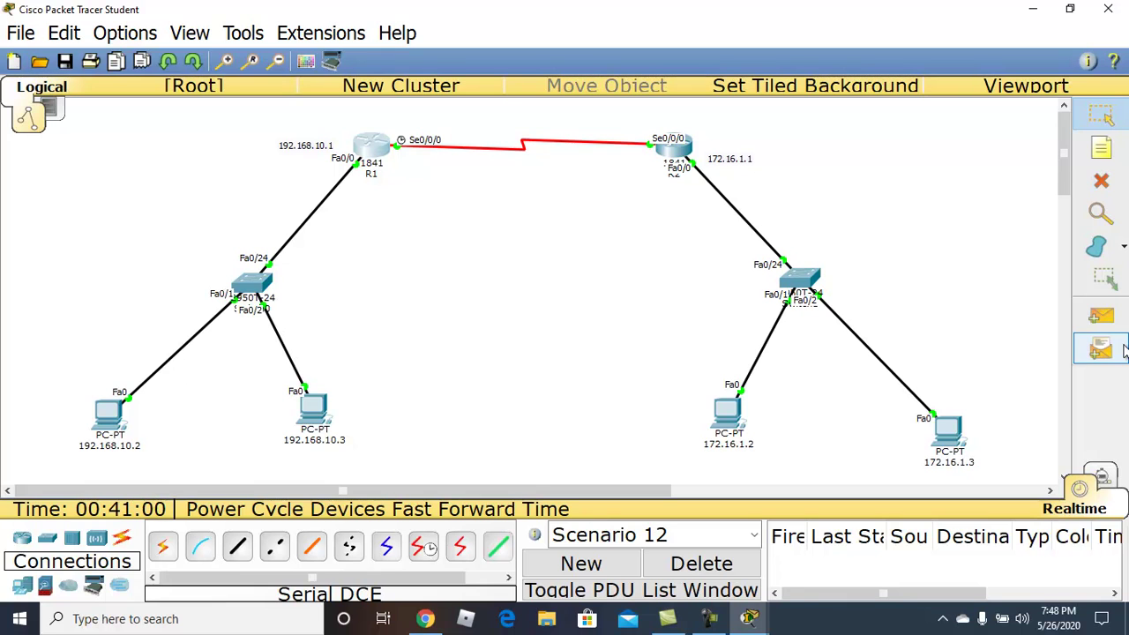
pyautogui.click(1102, 317)
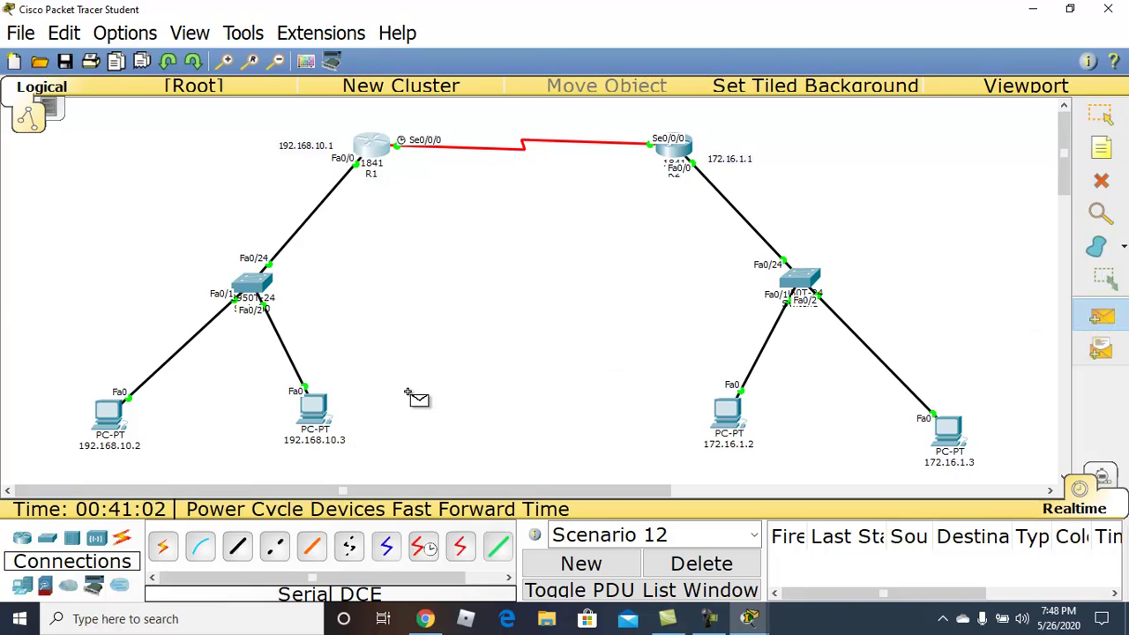
pyautogui.click(322, 413)
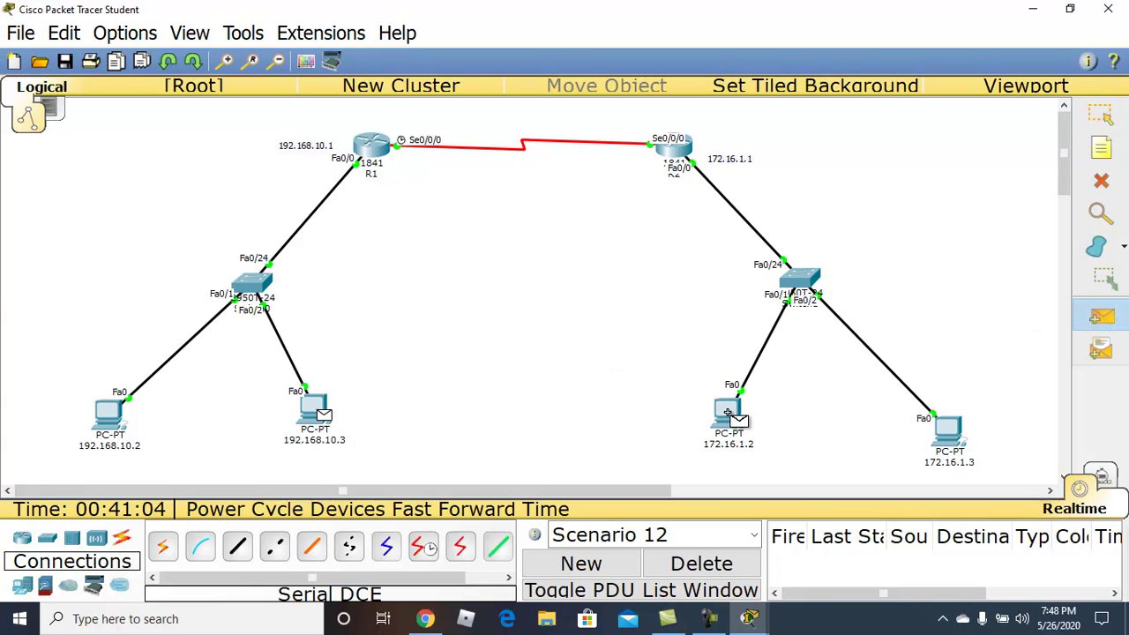
pyautogui.click(728, 413)
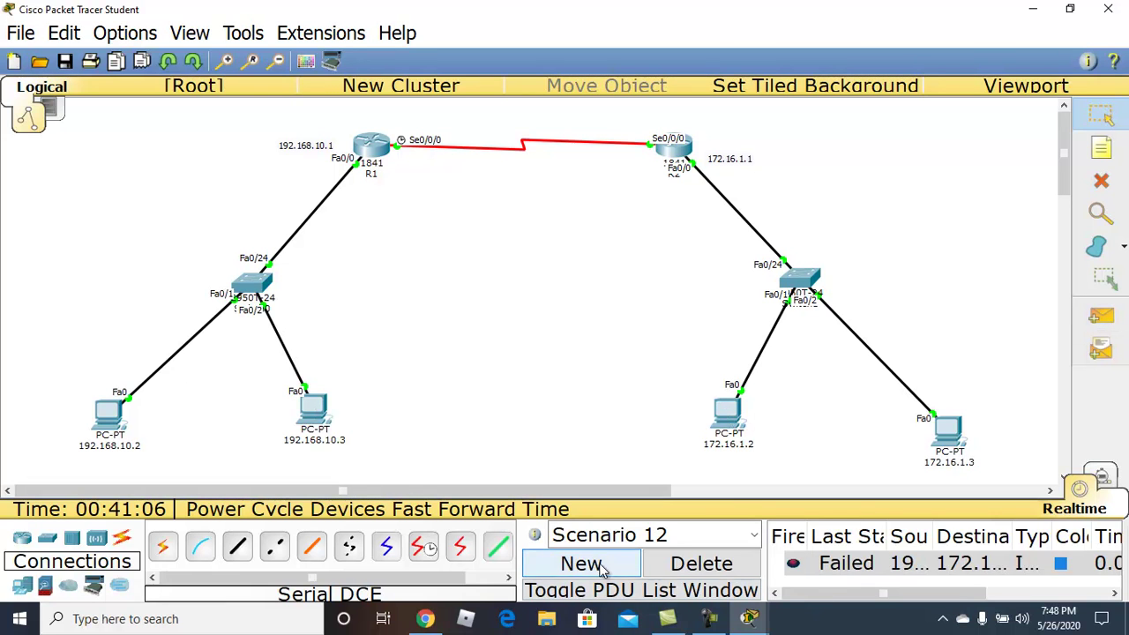
# - Create another scenario and repeat the simple PDU from PC 192.168.10.3 to PC 172.16.1.2
pyautogui.click(582, 565)
pyautogui.click(1102, 318)
pyautogui.click(313, 408)
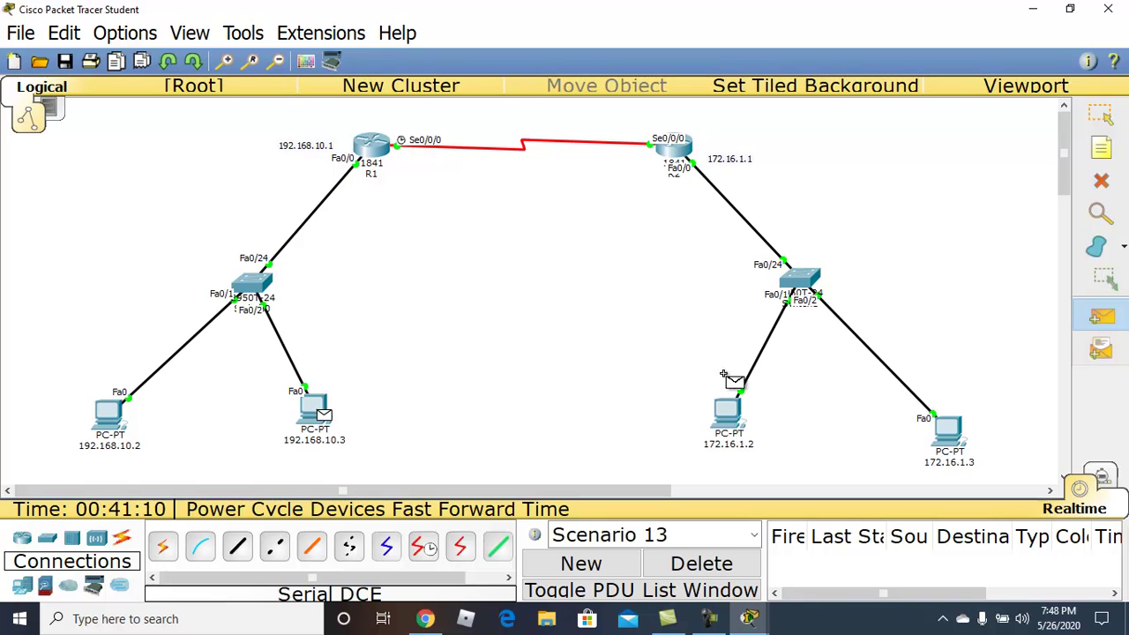
pyautogui.click(729, 415)
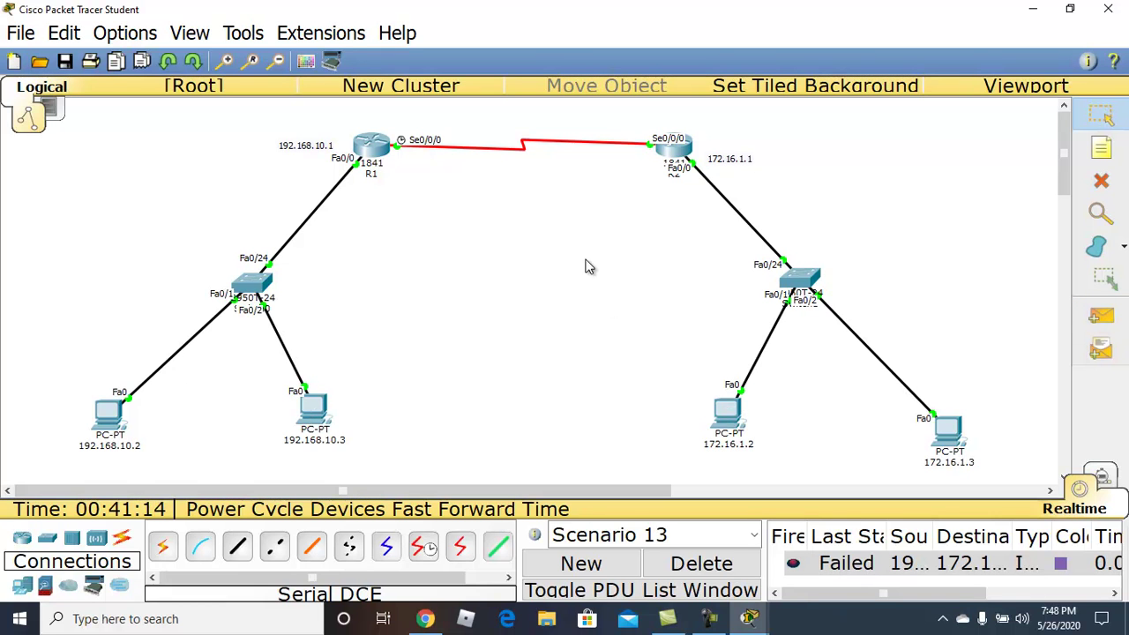
# - Review the ping output in R1's command line and return to the topology
pyautogui.click(380, 142)
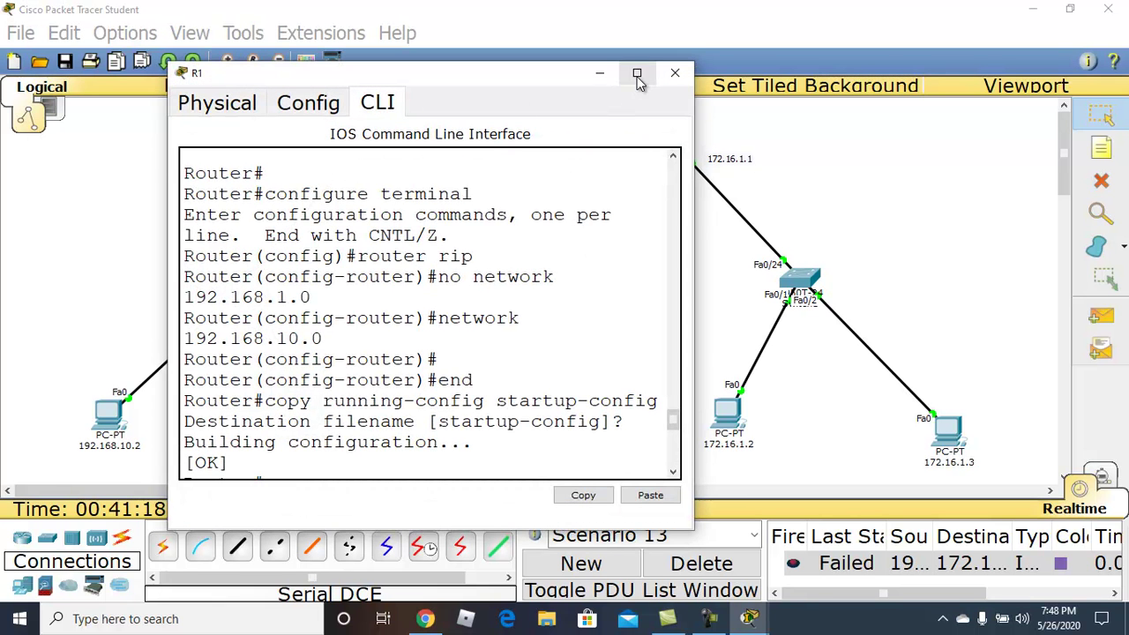
pyautogui.click(637, 75)
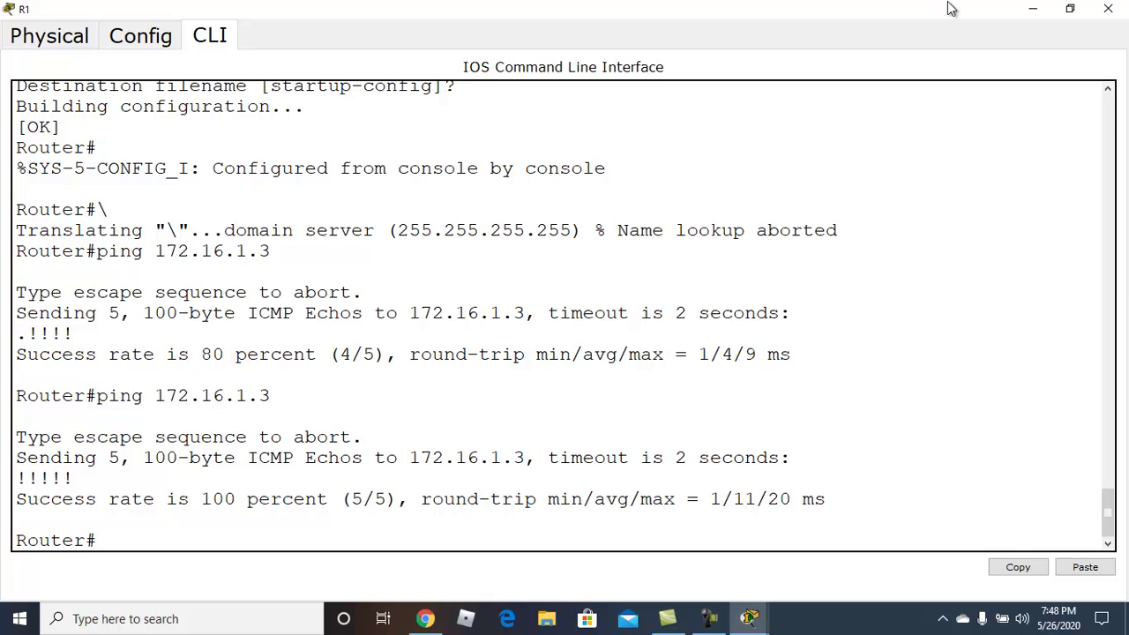
pyautogui.click(1035, 15)
# - Exit RIP and global configuration mode in R2's command line and save its configuration with "wr"
pyautogui.click(679, 152)
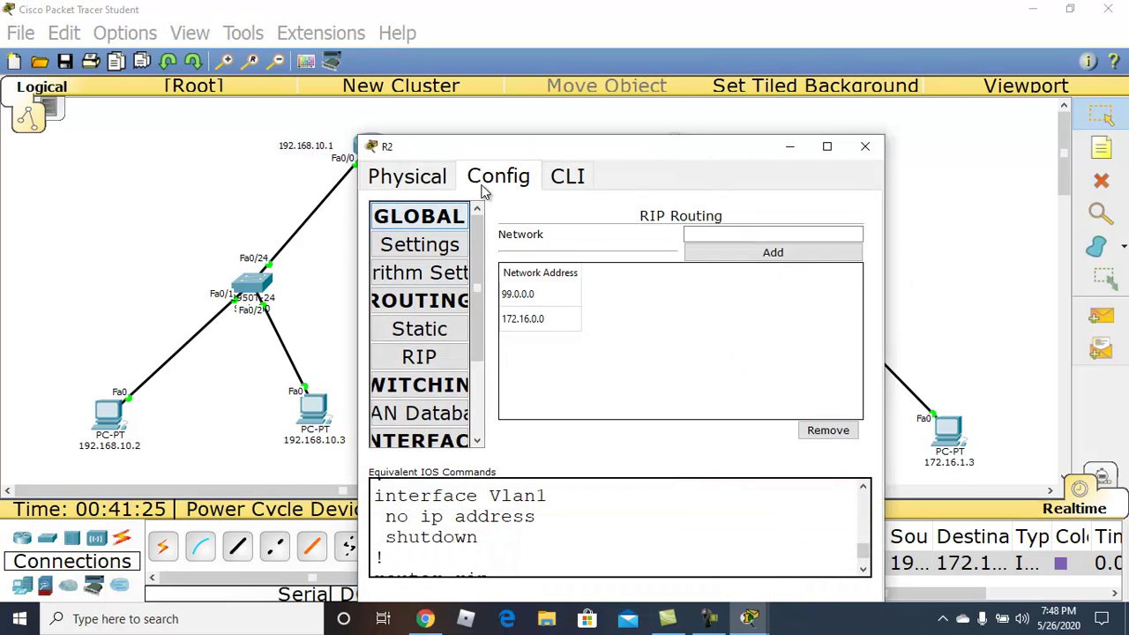
pyautogui.click(569, 176)
pyautogui.press('Return')
pyautogui.press('Return')
pyautogui.press('Return')
pyautogui.press('Return')
pyautogui.press('Return')
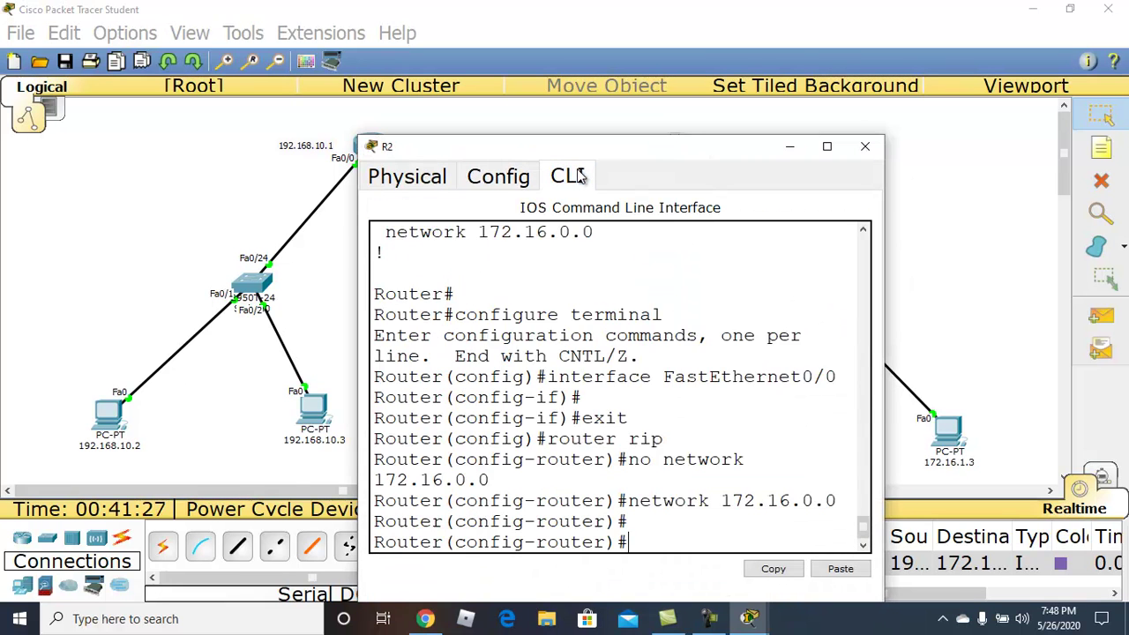
pyautogui.write('exit')
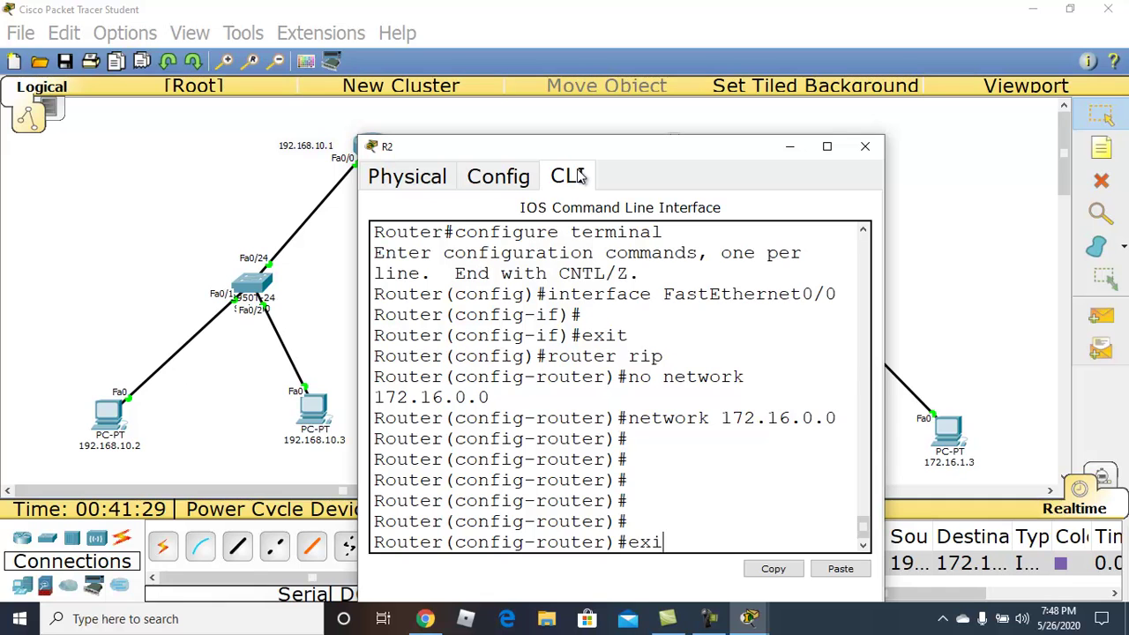
pyautogui.press('Return')
pyautogui.press('Return')
pyautogui.write('exit')
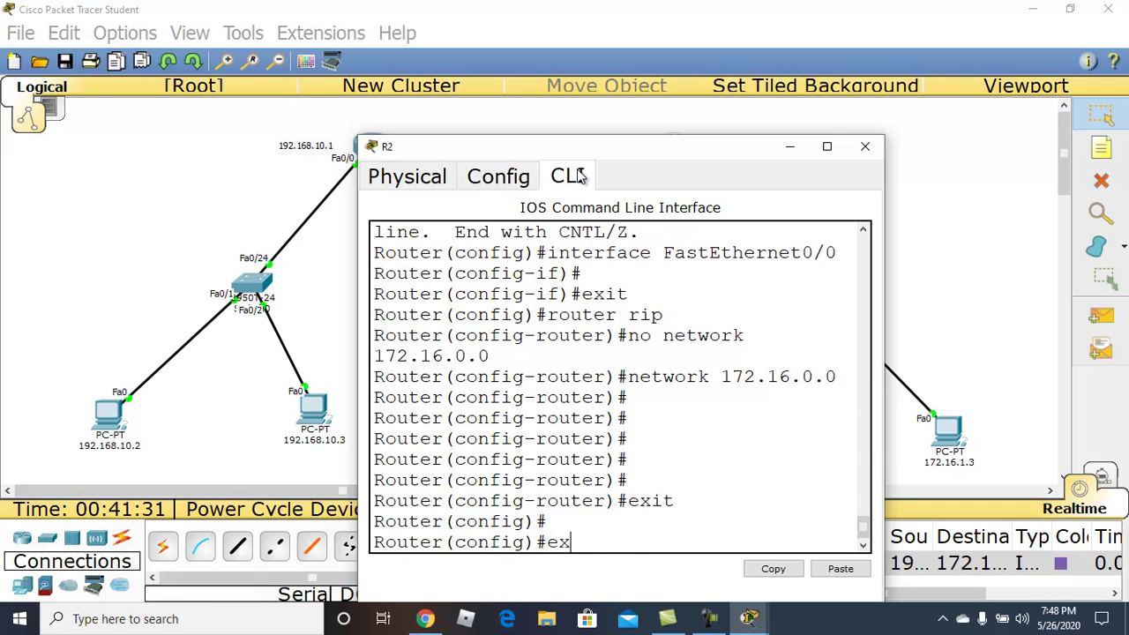
pyautogui.press('Return')
pyautogui.write('wr')
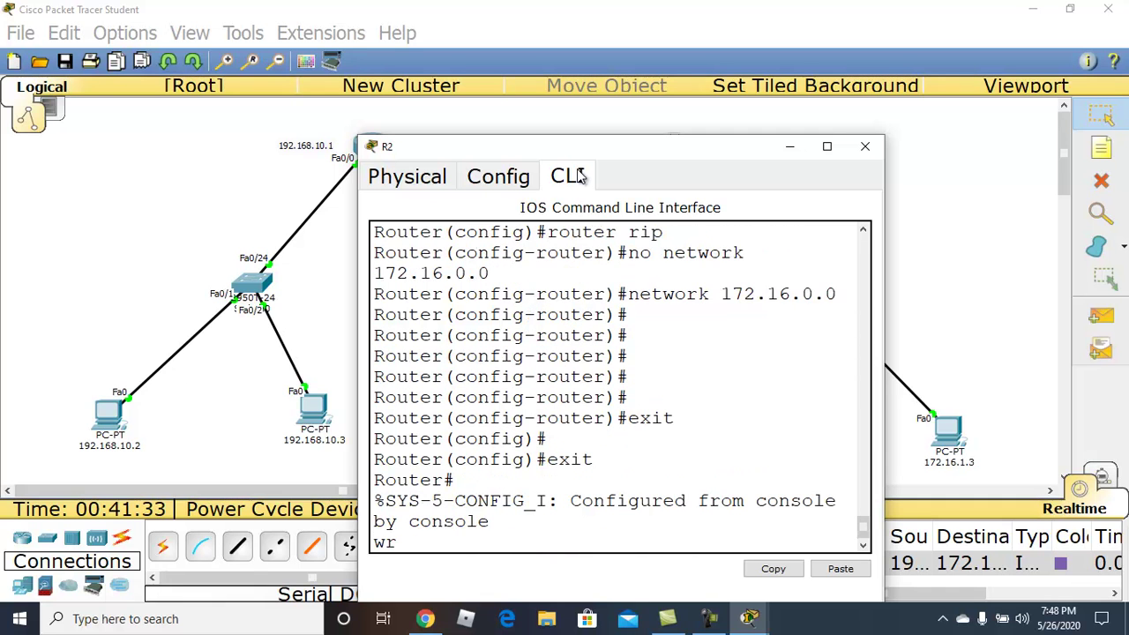
pyautogui.press('Return')
pyautogui.press('Return')
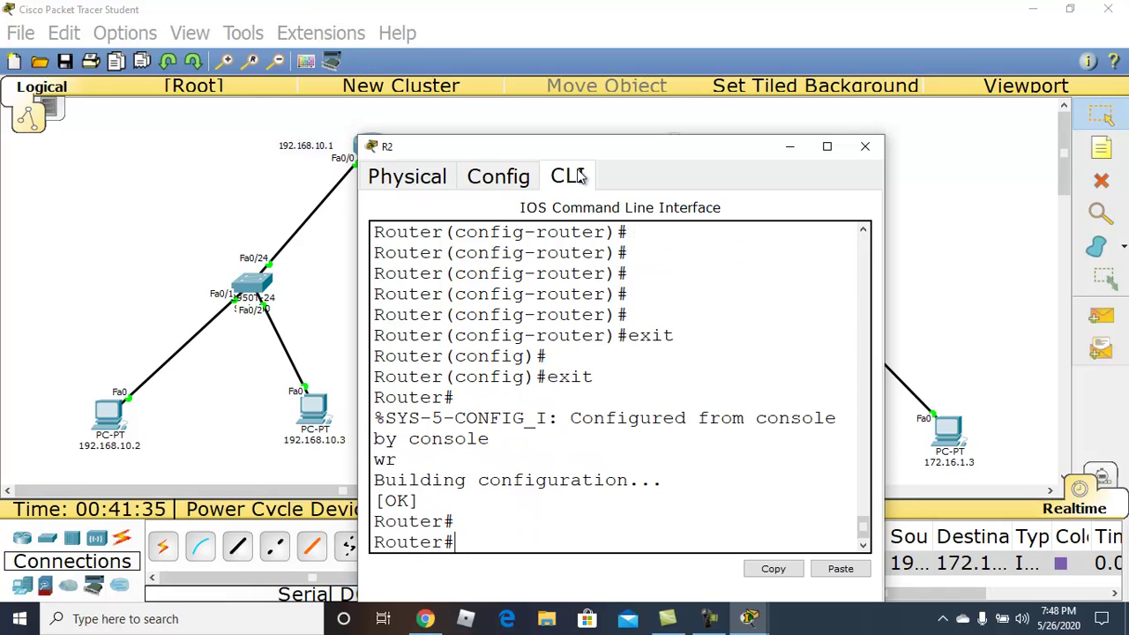
pyautogui.press('Return')
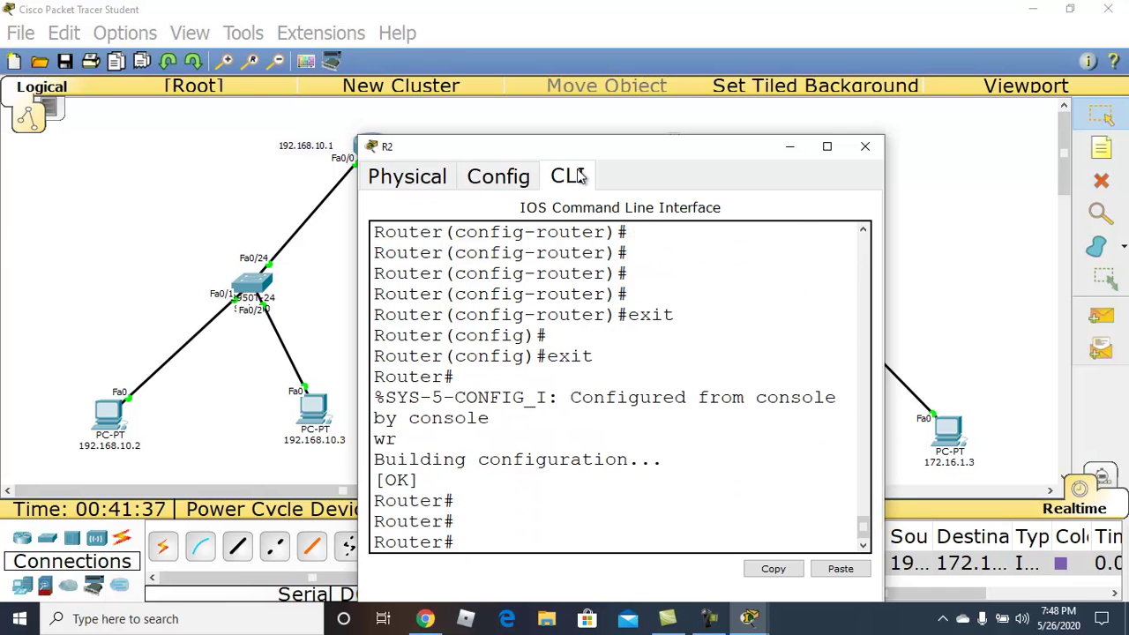
# - Ping 192.168.10.2 twice from R2's command line
pyautogui.write('ping 192.168.')
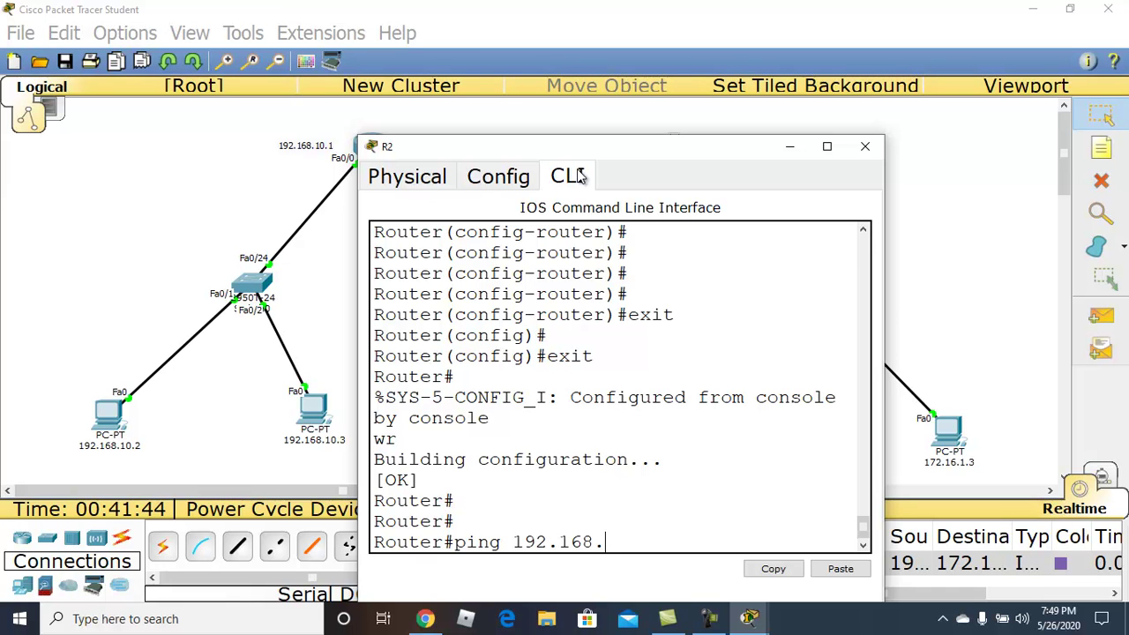
pyautogui.write('10.2')
pyautogui.press('Return')
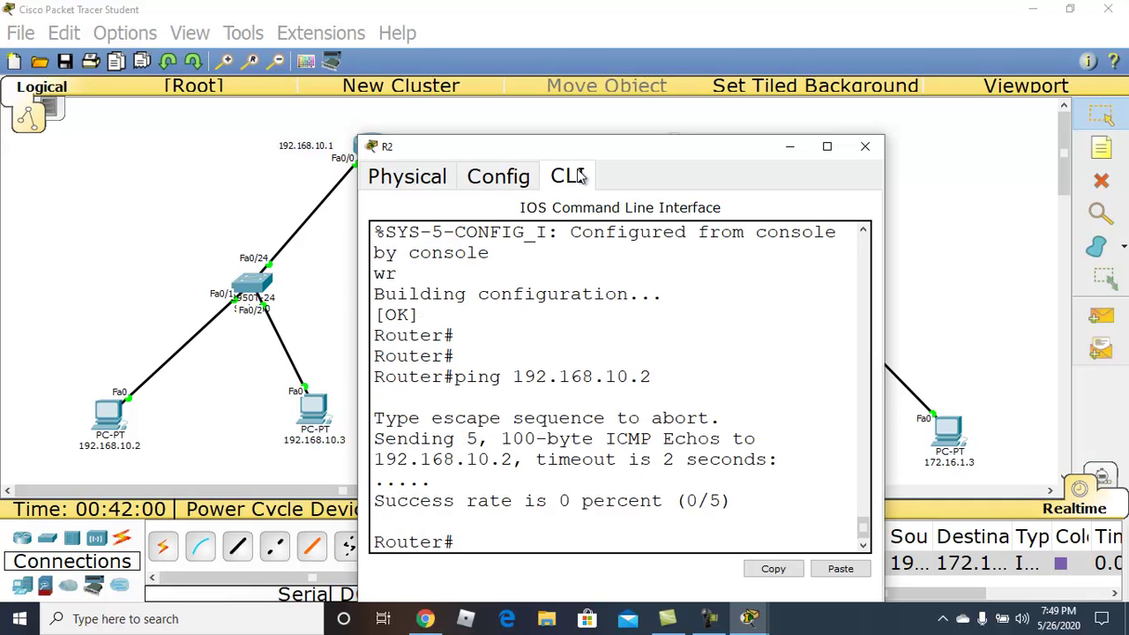
pyautogui.press('Up')
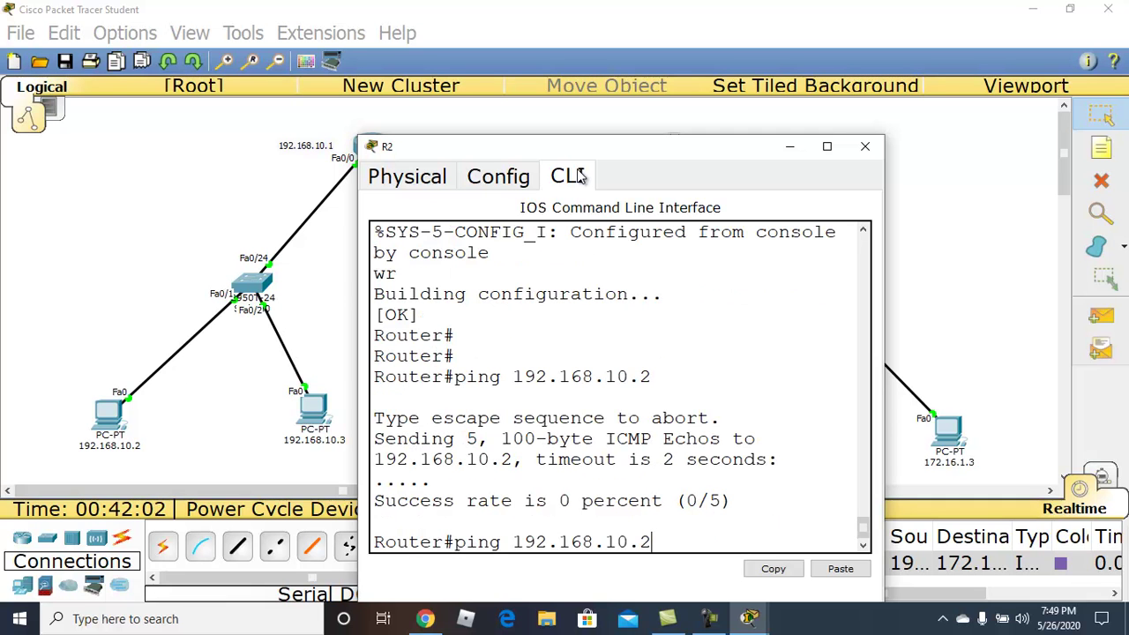
pyautogui.press('Return')
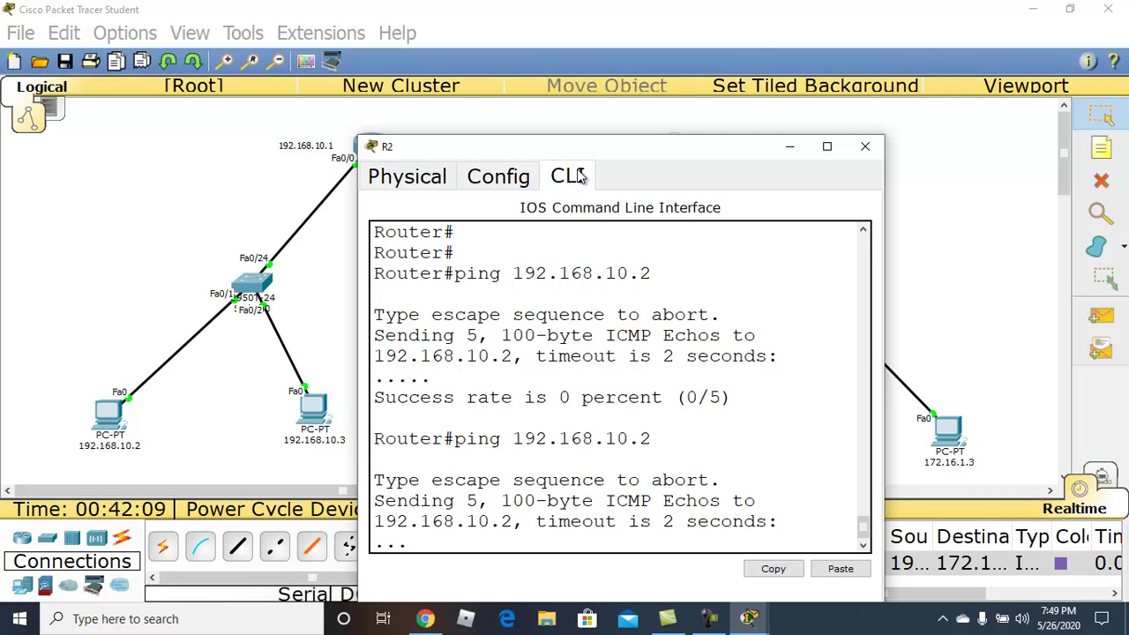
# - Page through R2's running configuration with "sh run", examine its interface addresses and RIP networks, and return to the topology
pyautogui.click(826, 146)
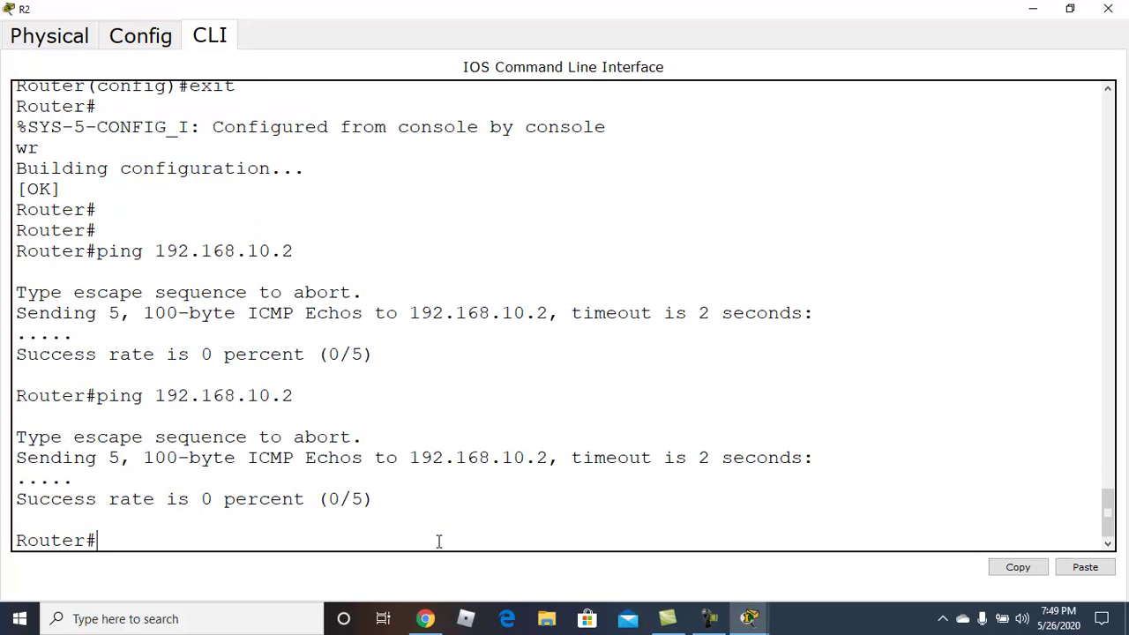
pyautogui.press('Return')
pyautogui.press('Return')
pyautogui.press('Return')
pyautogui.press('Return')
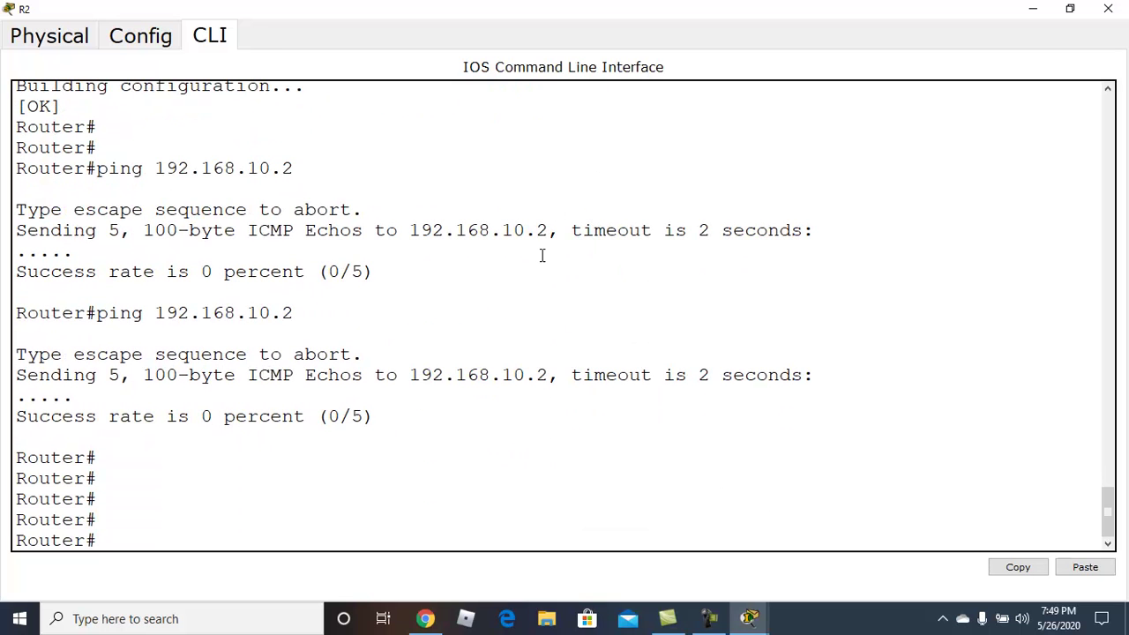
pyautogui.write('sh run')
pyautogui.press('Return')
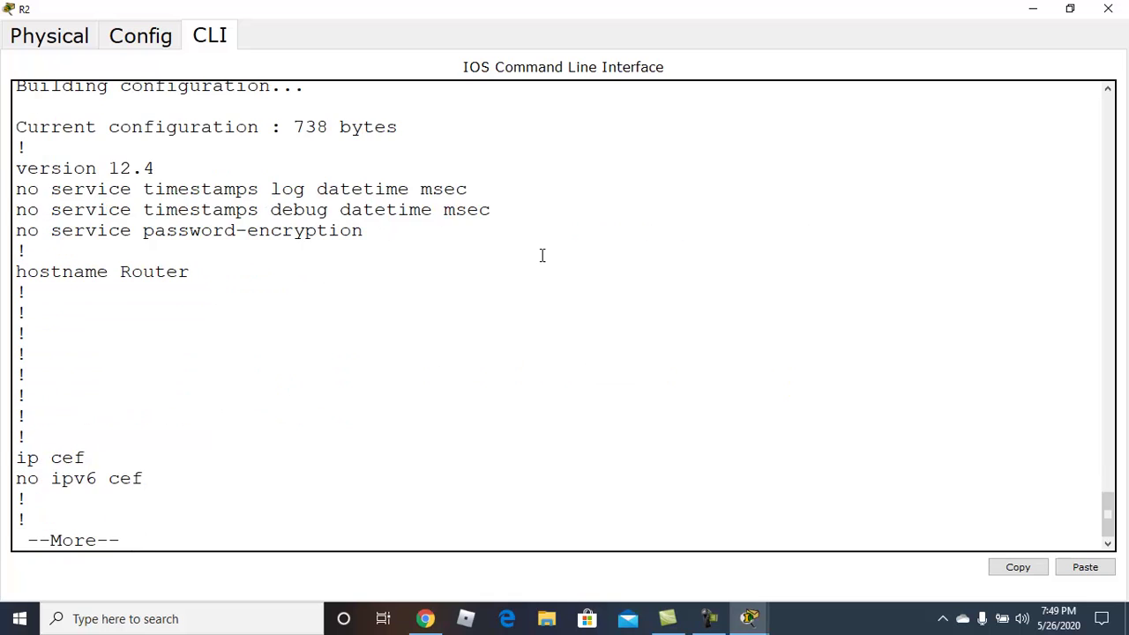
pyautogui.press('space')
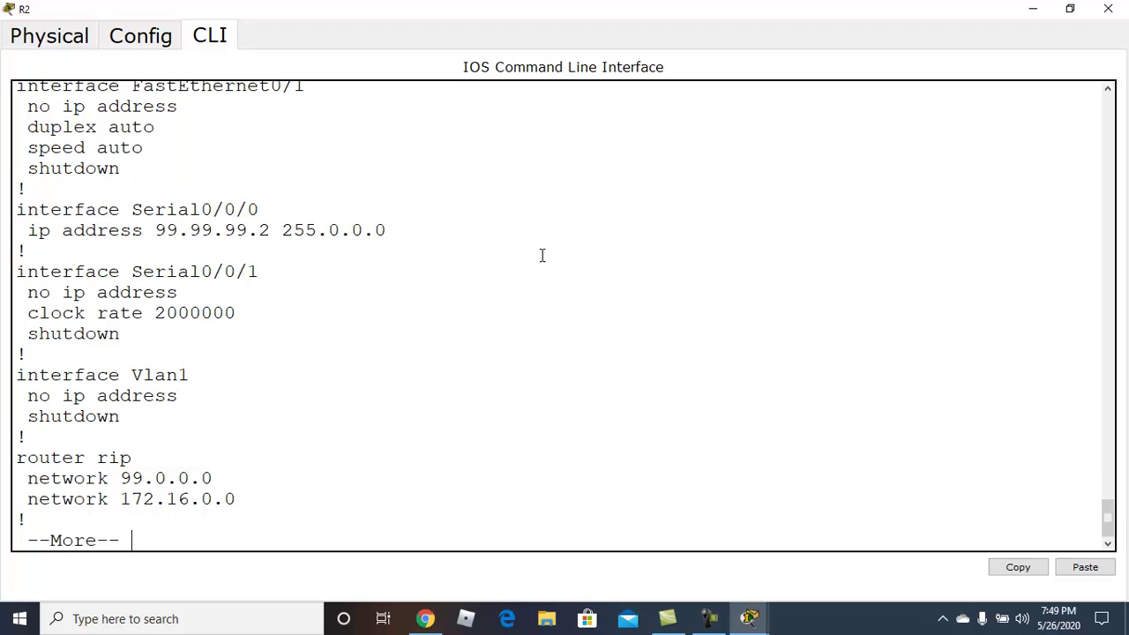
pyautogui.press('space')
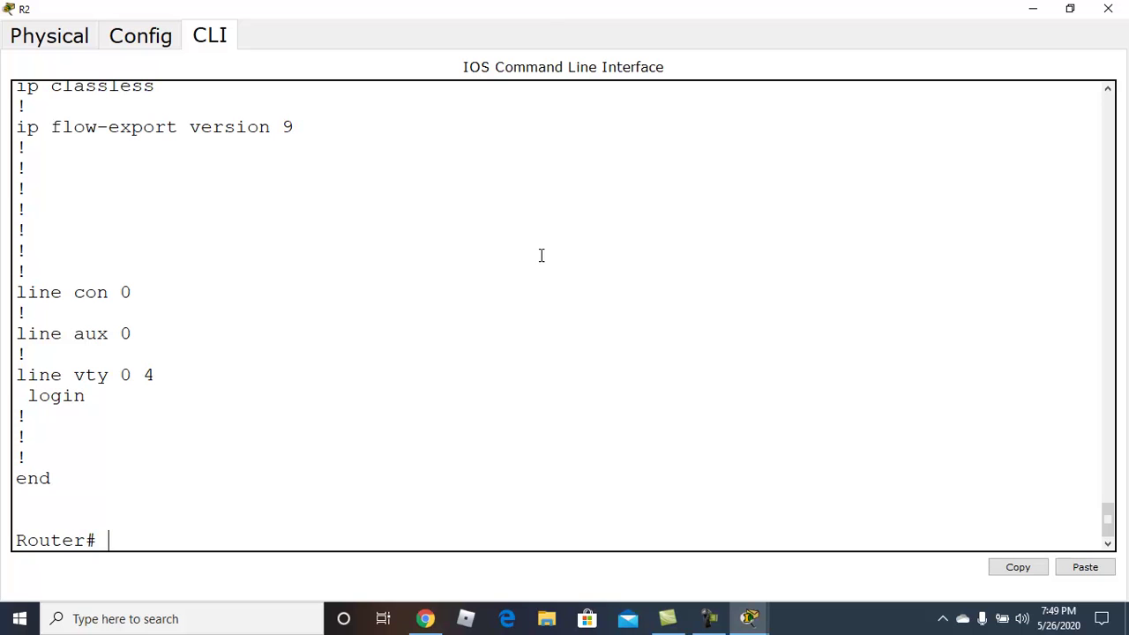
pyautogui.click(1033, 9)
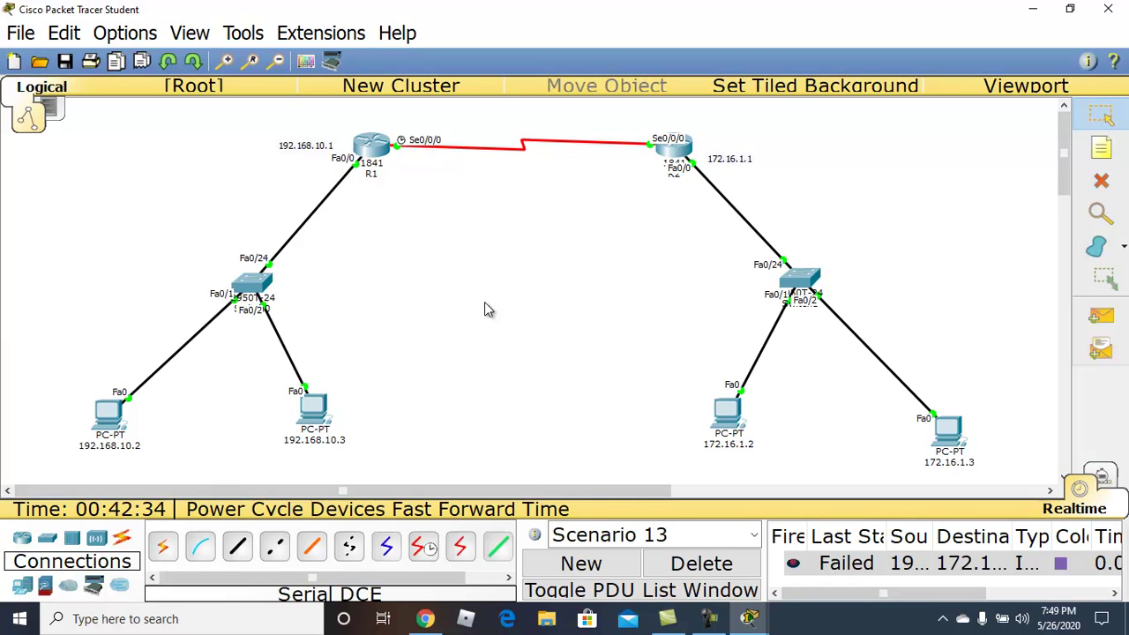
# - Ping 172.16.1.2 from R1's command line and return to the topology
pyautogui.click(369, 144)
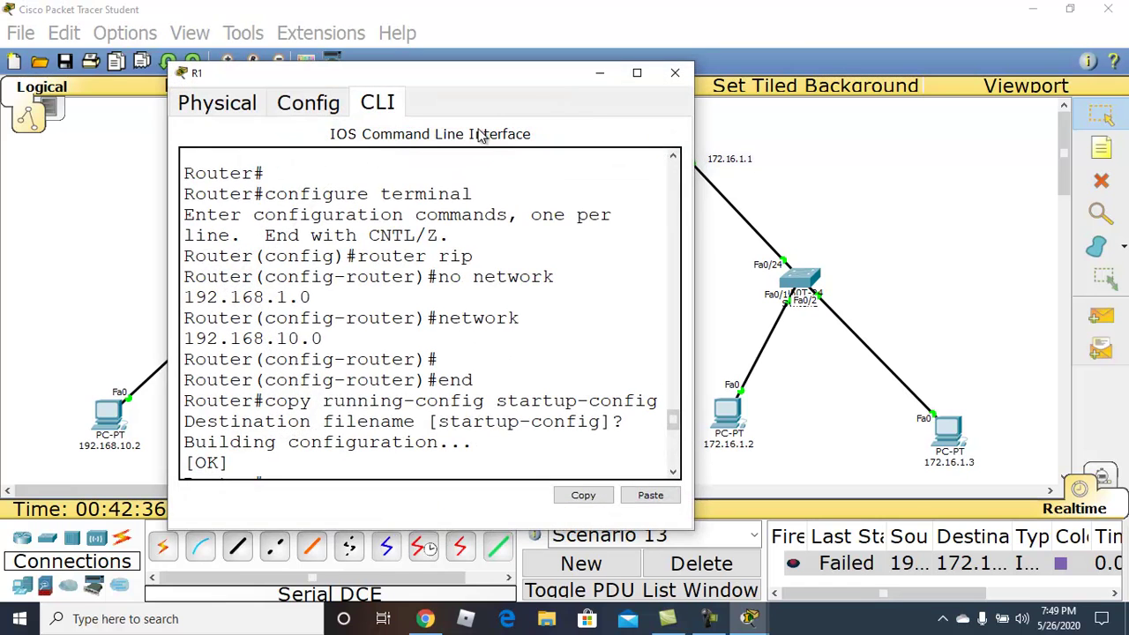
pyautogui.click(637, 72)
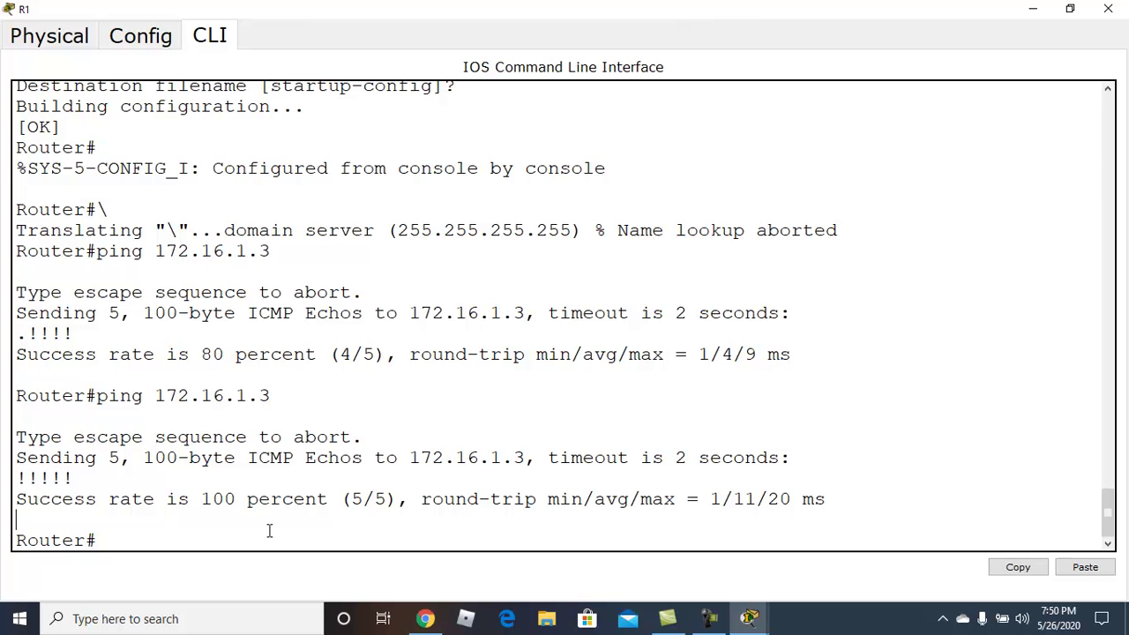
pyautogui.press('Return')
pyautogui.press('Return')
pyautogui.press('Return')
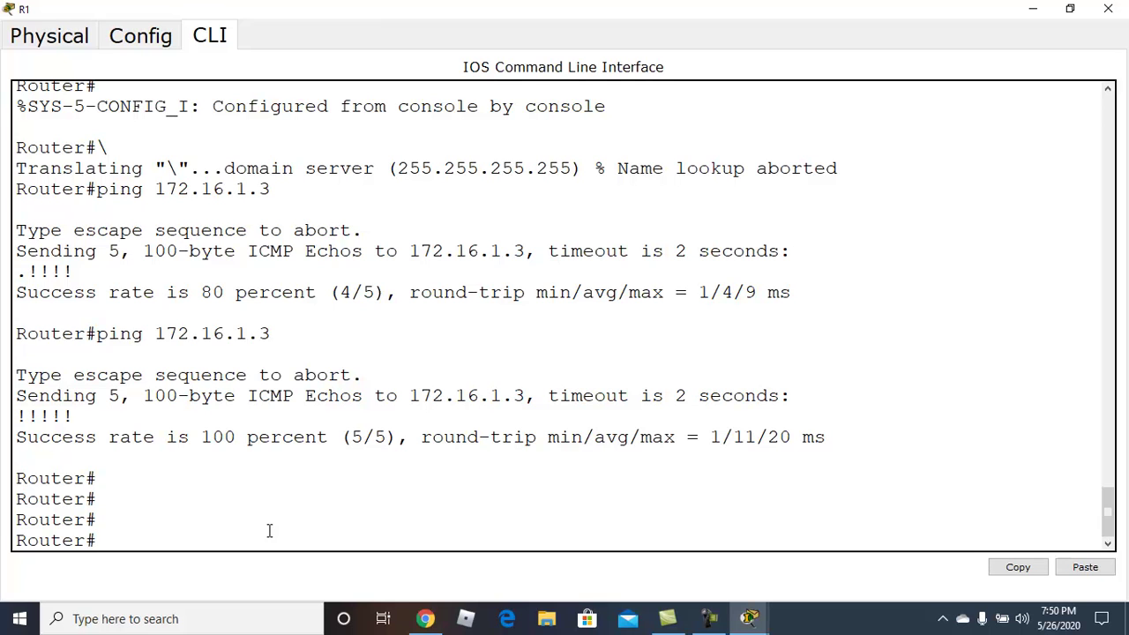
pyautogui.press('Up')
pyautogui.press('BackSpace')
pyautogui.write('2')
pyautogui.press('Return')
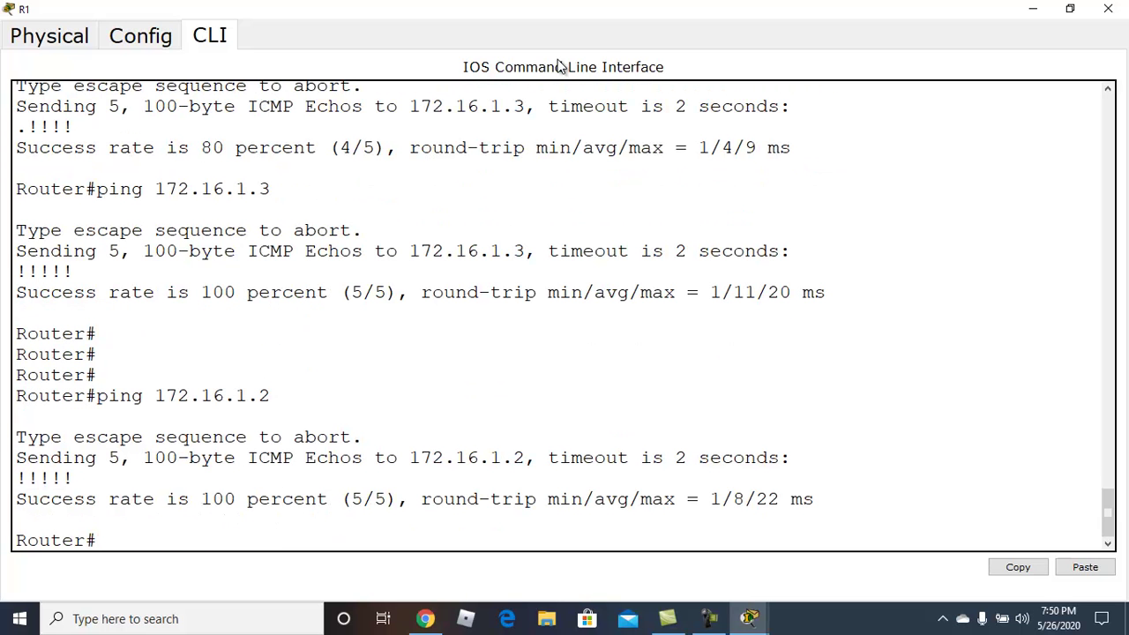
pyautogui.click(1033, 9)
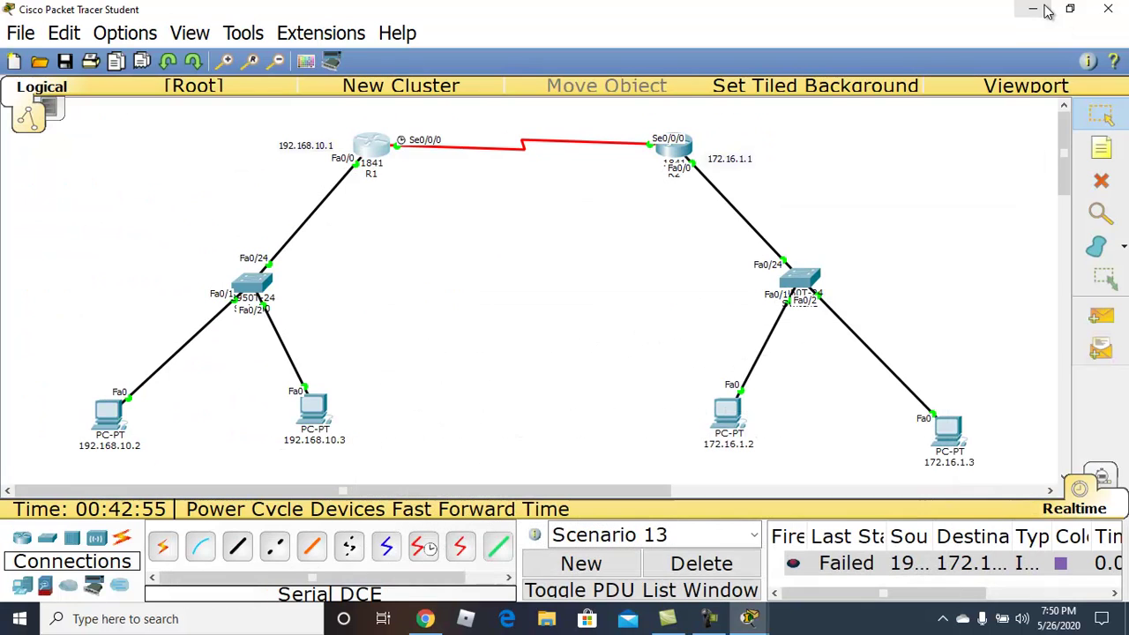
# - Ping 99.99.99.1 from the command prompt of PC 172.16.1.2 and return to the topology
pyautogui.click(725, 419)
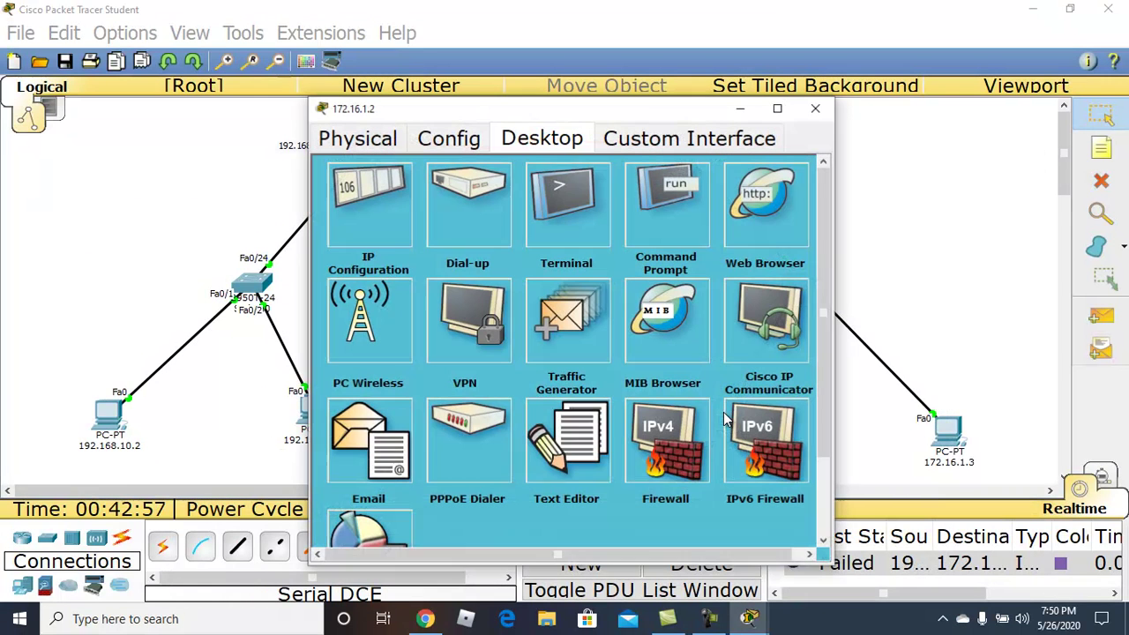
pyautogui.click(684, 186)
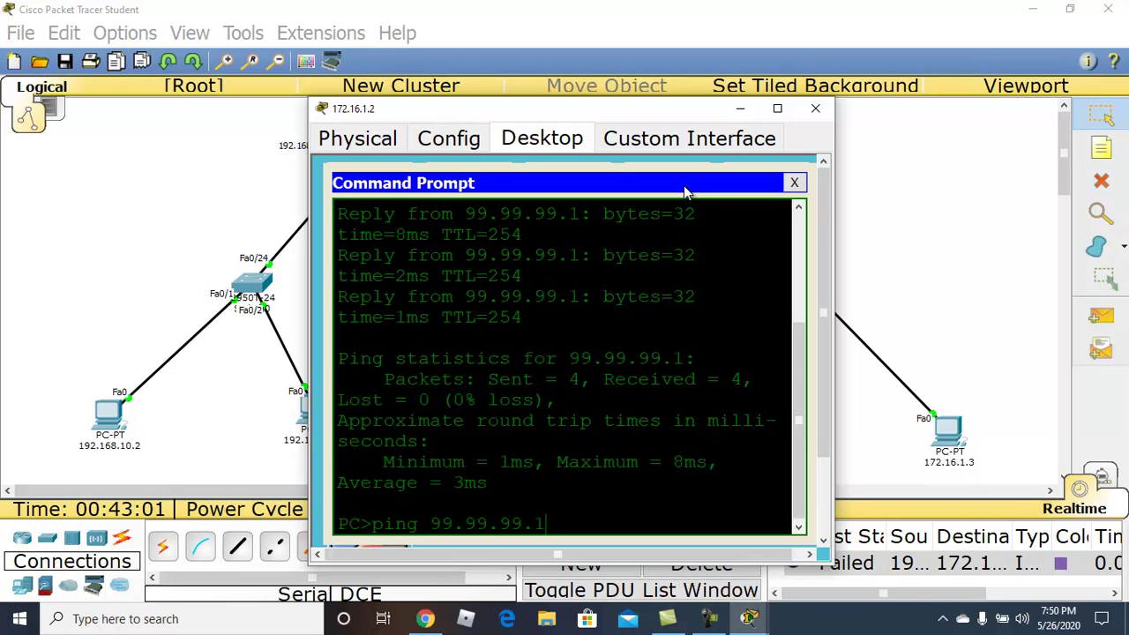
pyautogui.press('Return')
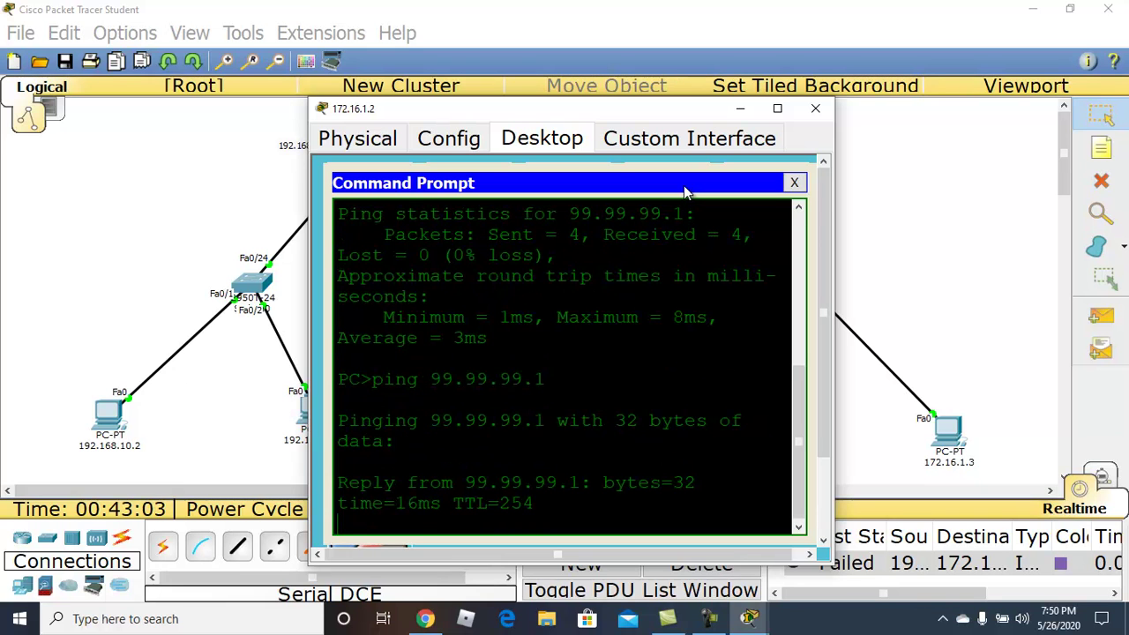
pyautogui.click(740, 109)
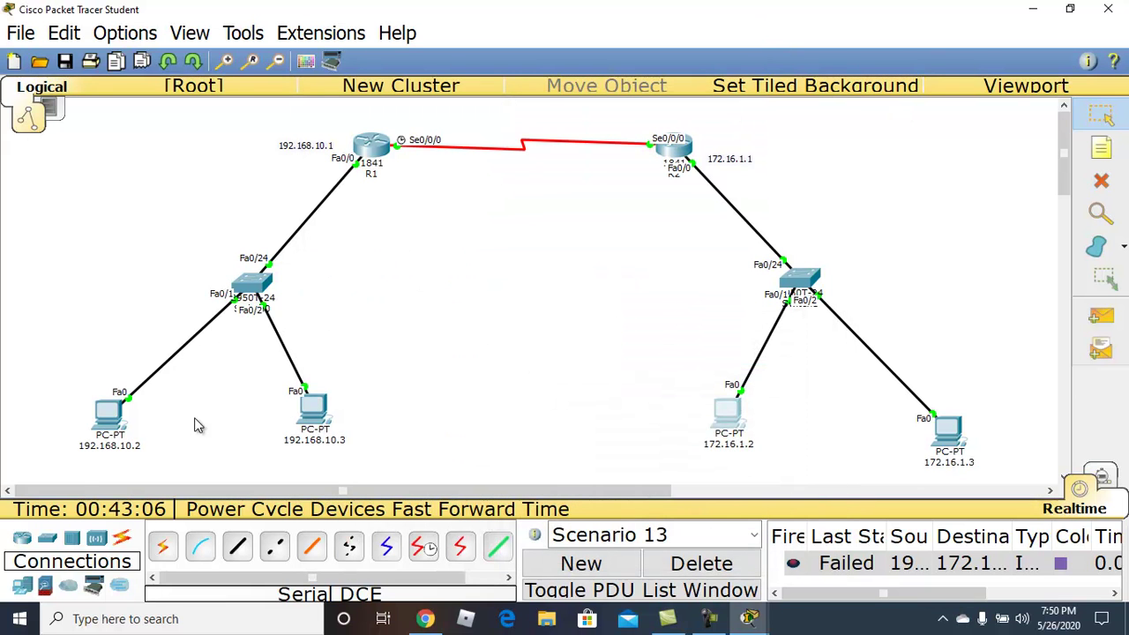
pyautogui.click(145, 454)
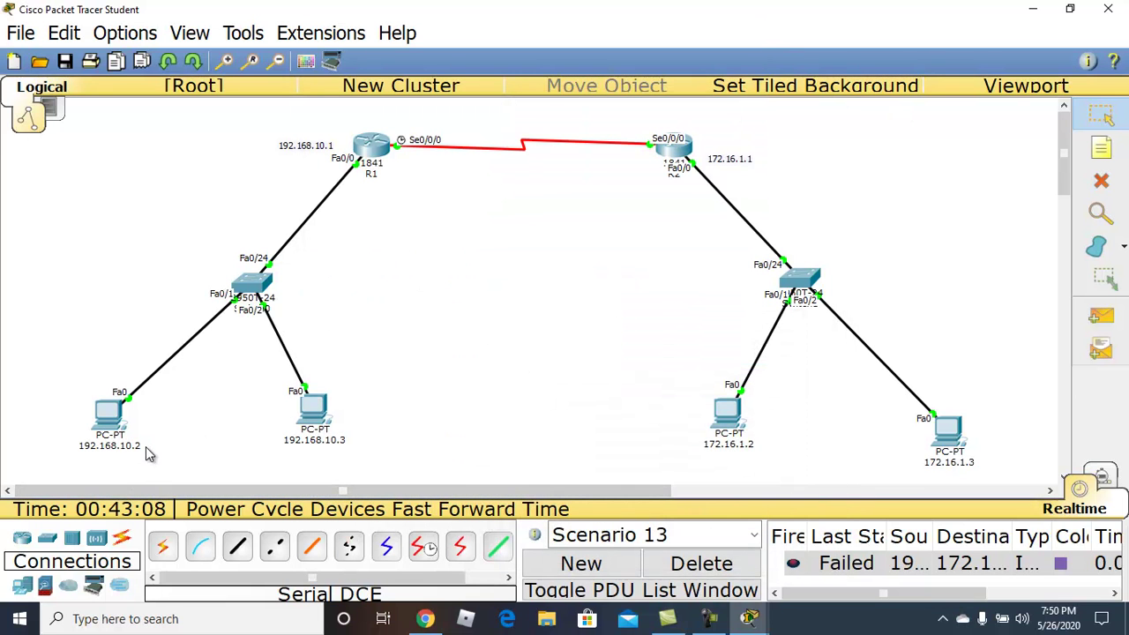
pyautogui.click(100, 449)
pyautogui.doubleClick(100, 448)
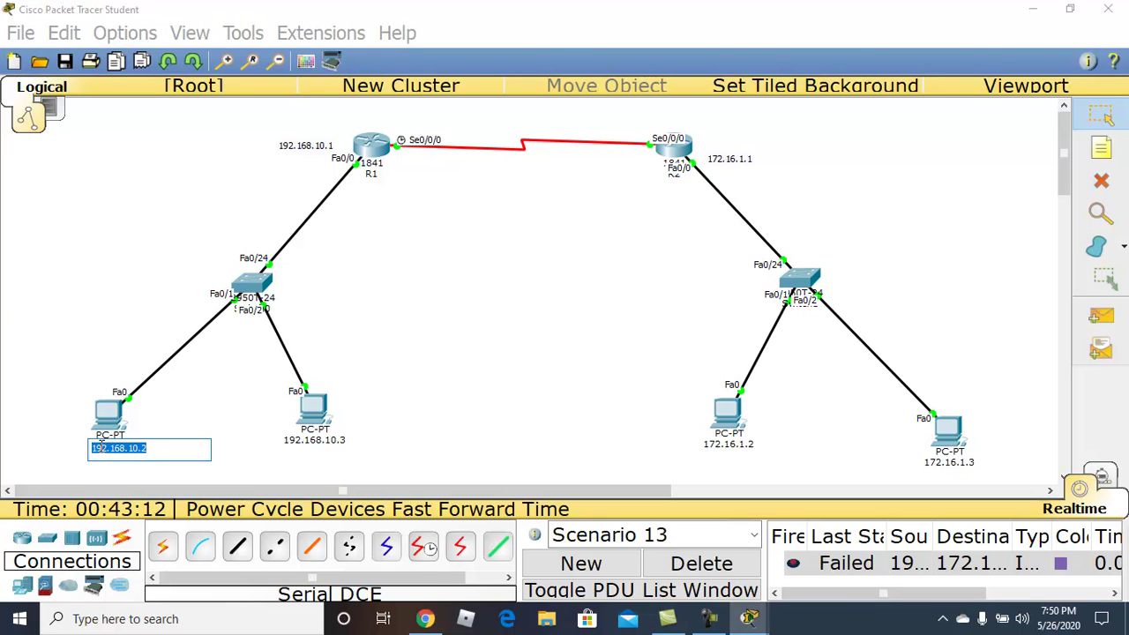
pyautogui.click(36, 436)
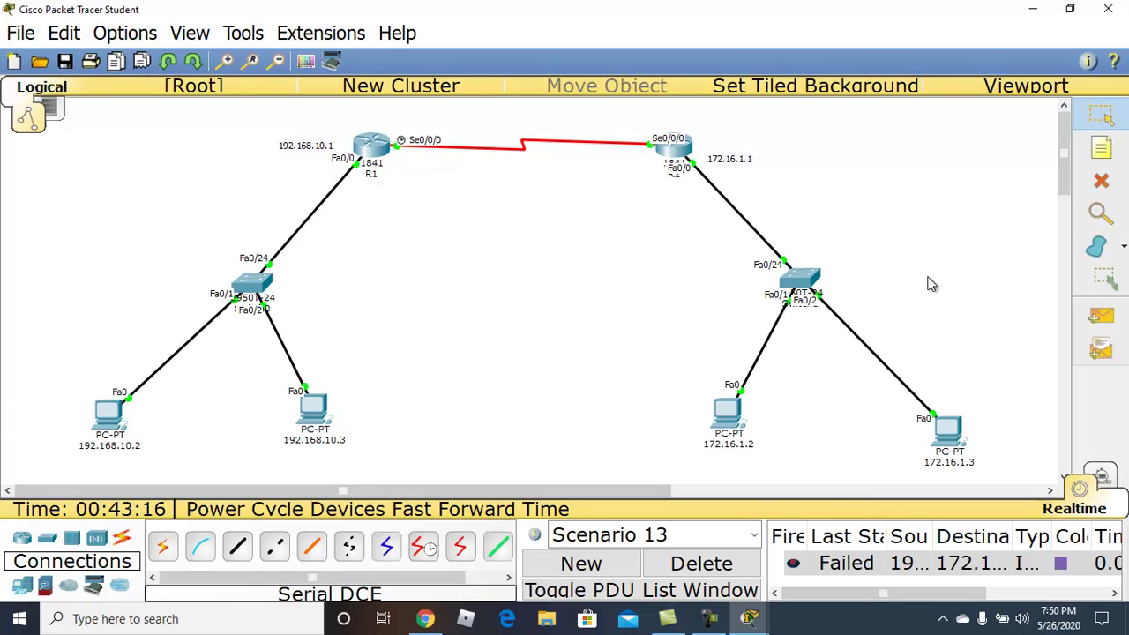
# - Delete the PCs 192.168.10.2 and 192.168.10.3 from Switch0's LAN
pyautogui.click(1103, 181)
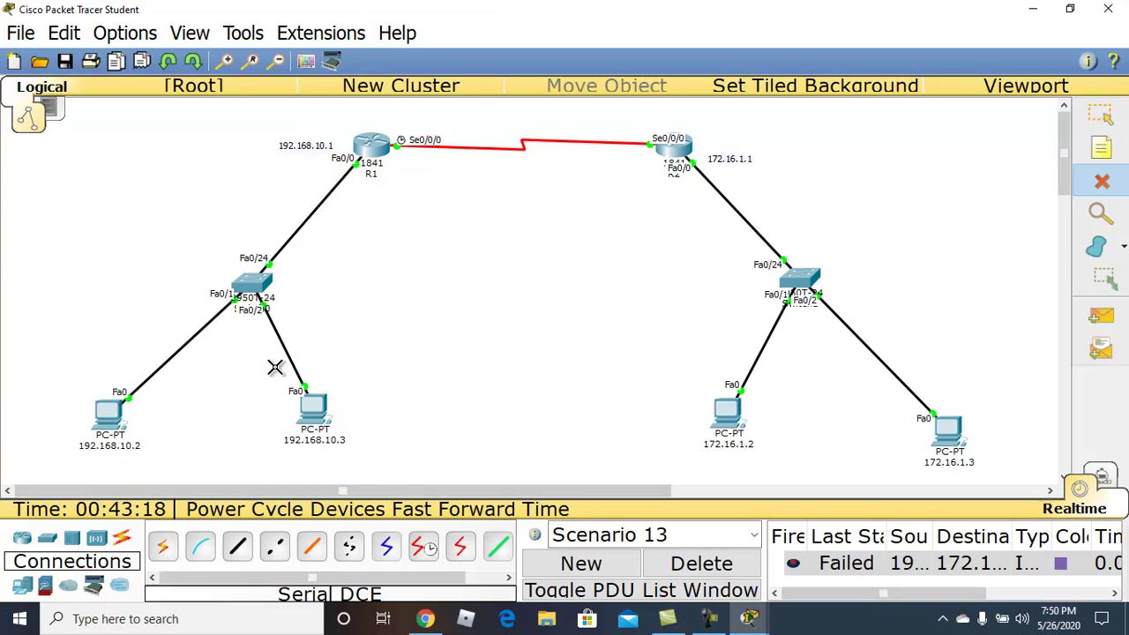
pyautogui.click(118, 409)
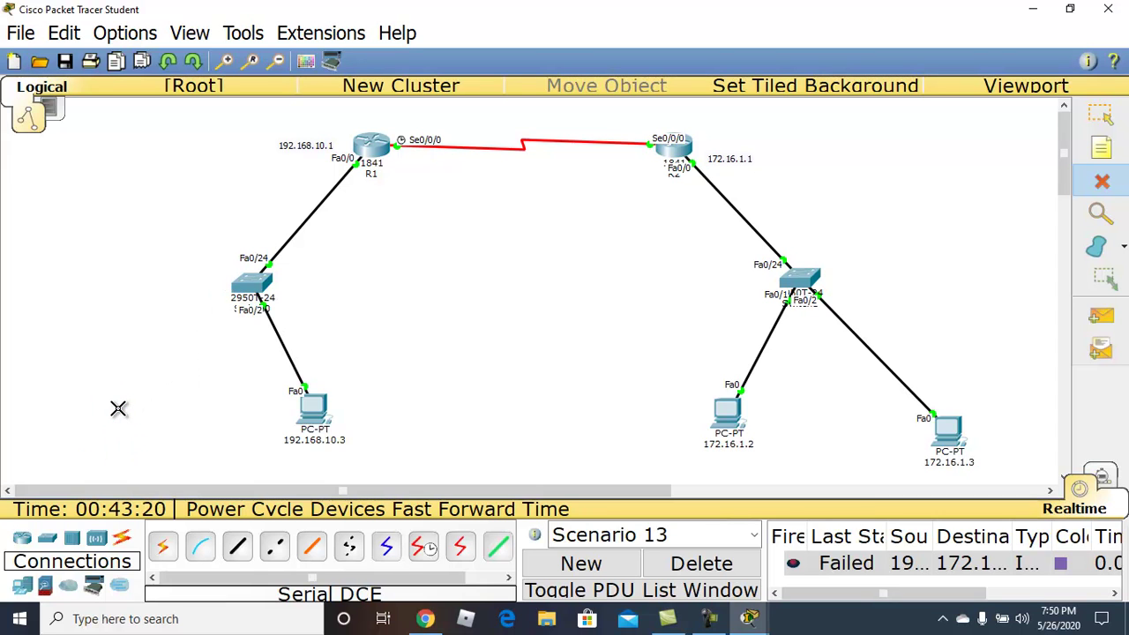
pyautogui.click(320, 408)
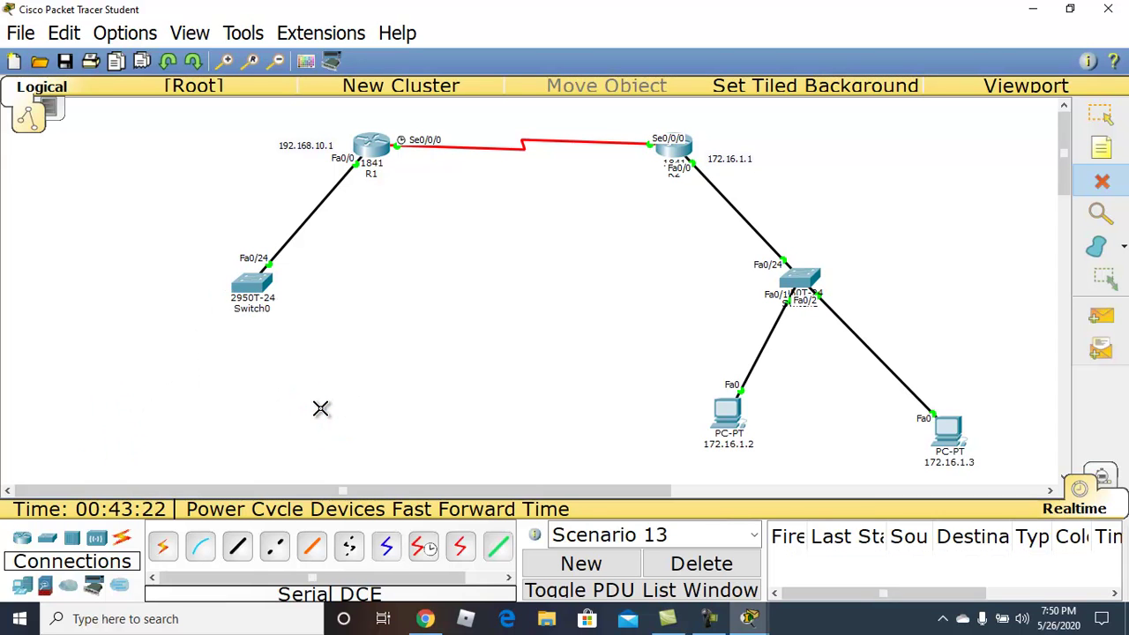
pyautogui.click(1101, 114)
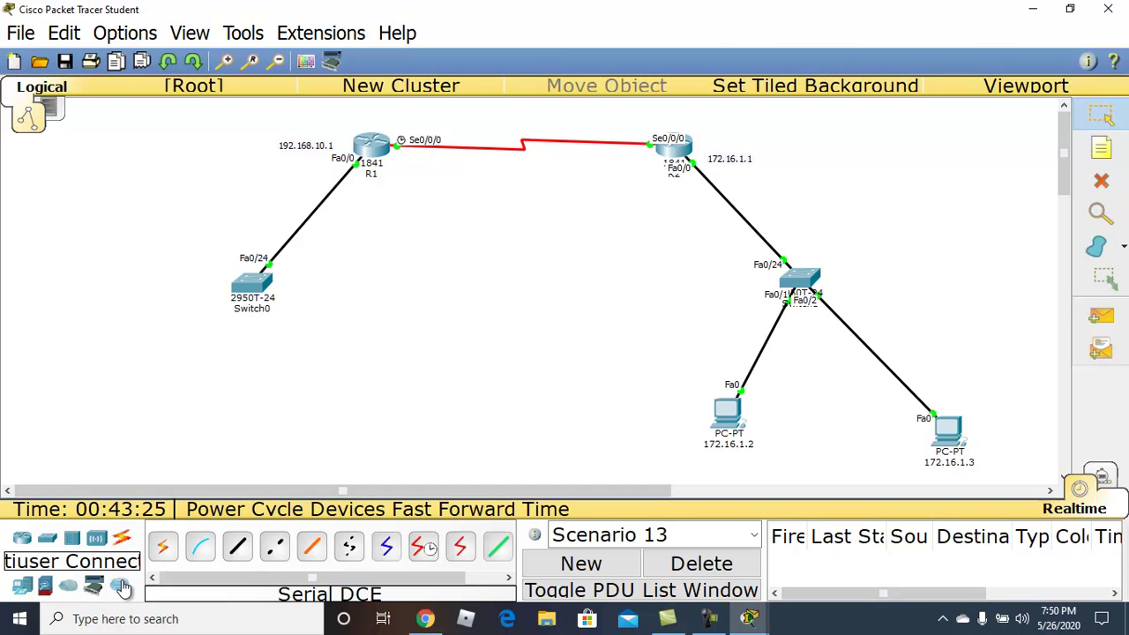
# - Place two new generic PCs below Switch0 in place of the deleted ones
pyautogui.click(44, 586)
pyautogui.click(22, 586)
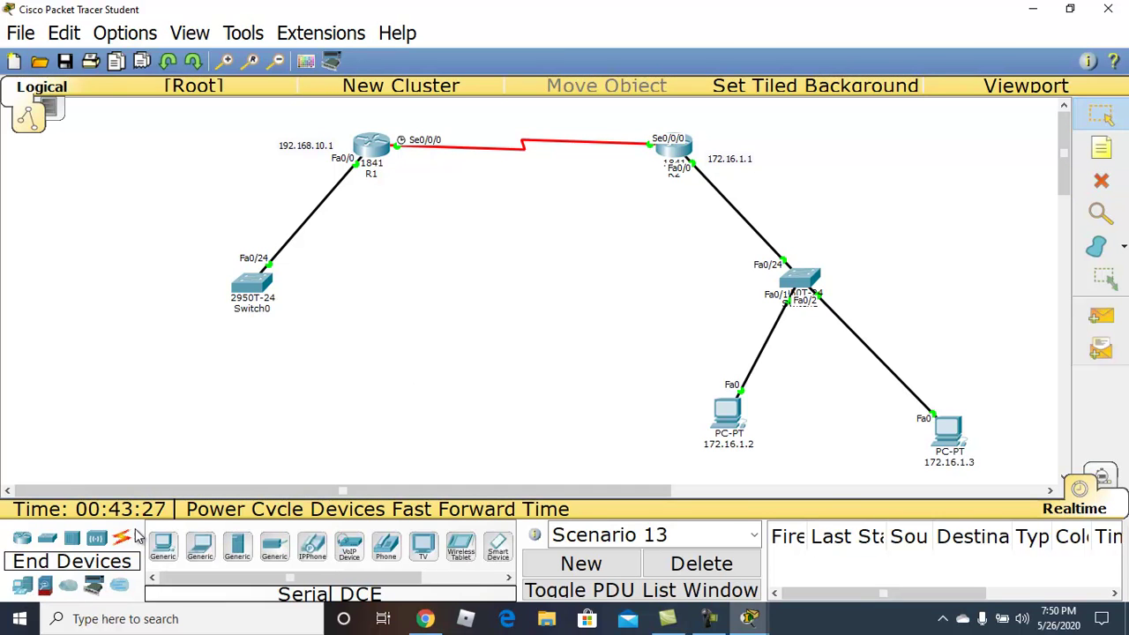
pyautogui.click(163, 547)
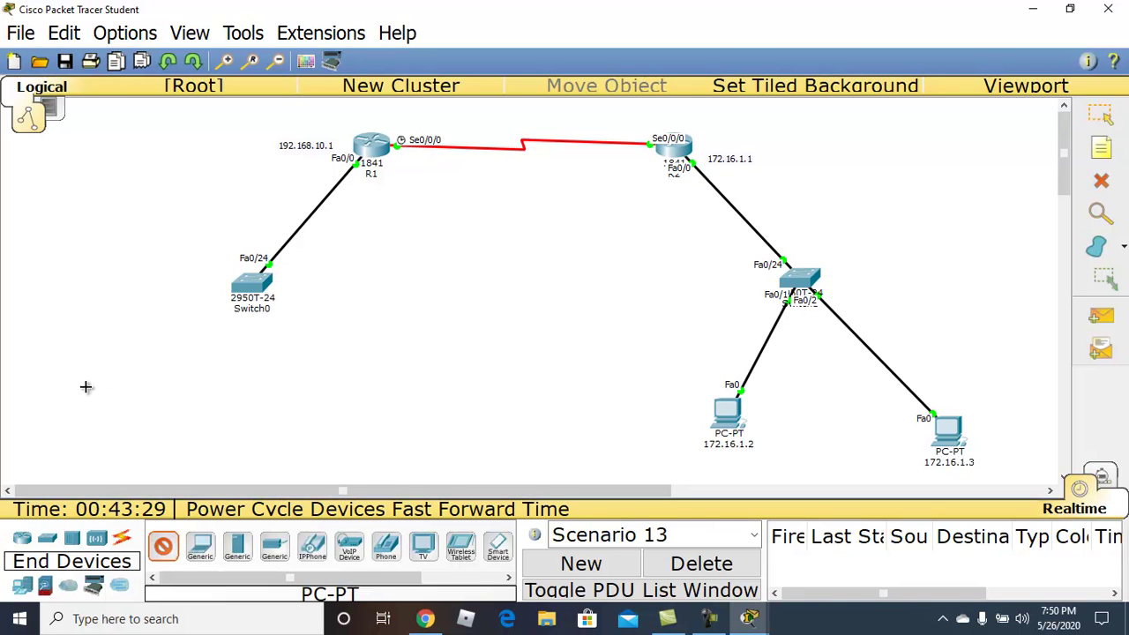
pyautogui.click(75, 410)
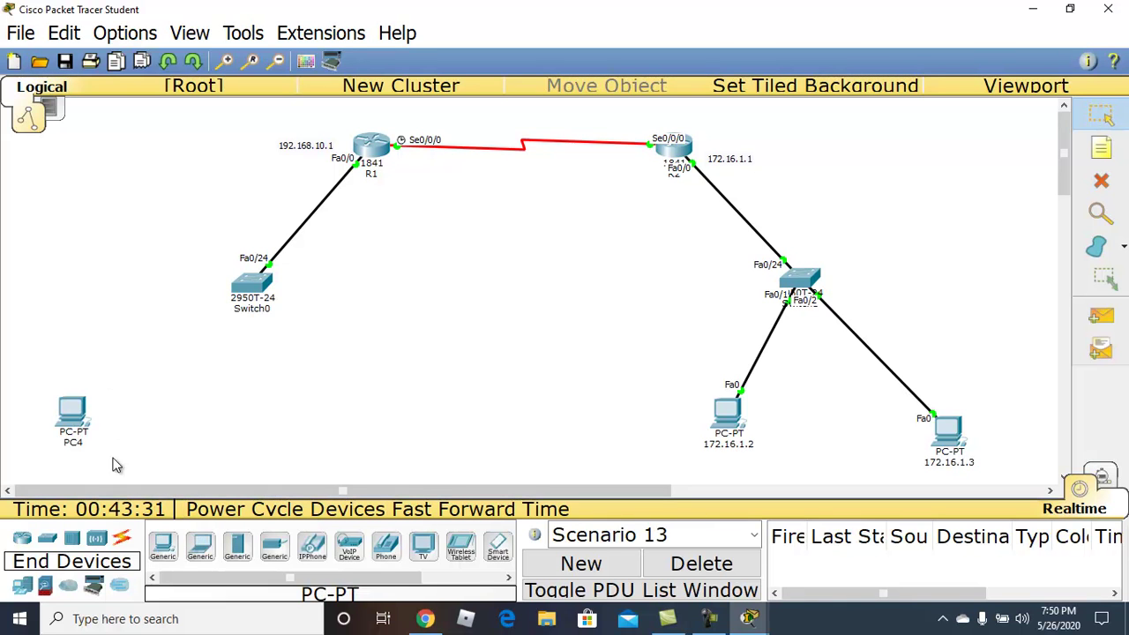
pyautogui.click(162, 547)
pyautogui.click(320, 427)
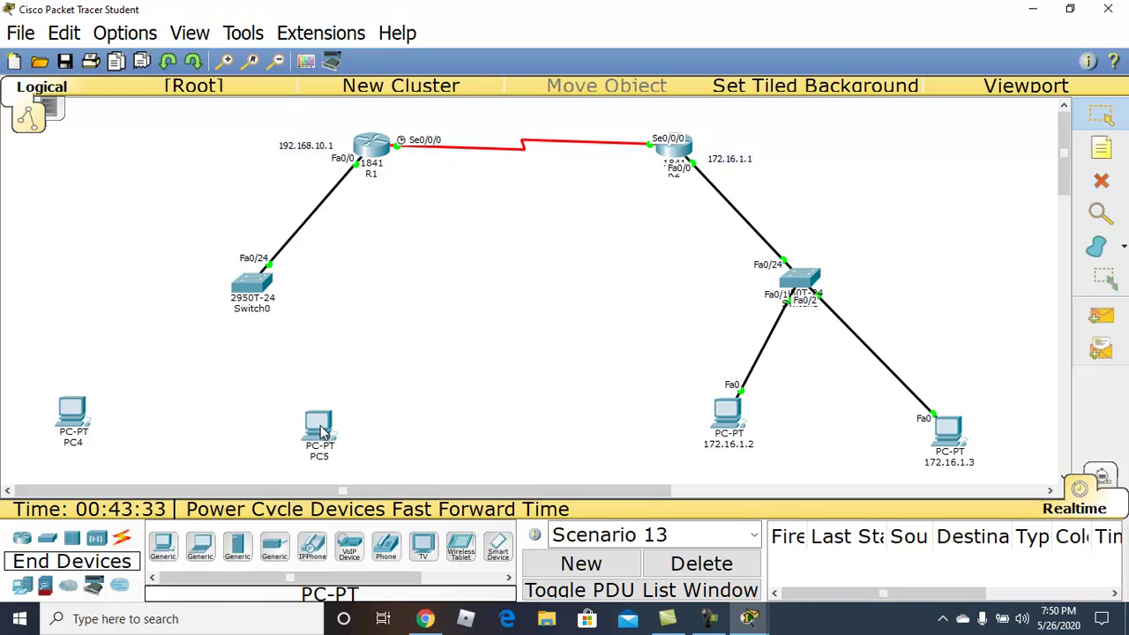
# - Connect PC4's FastEthernet0 to Switch0's FastEthernet0/1 with a copper straight-through cable
pyautogui.click(122, 540)
pyautogui.click(237, 548)
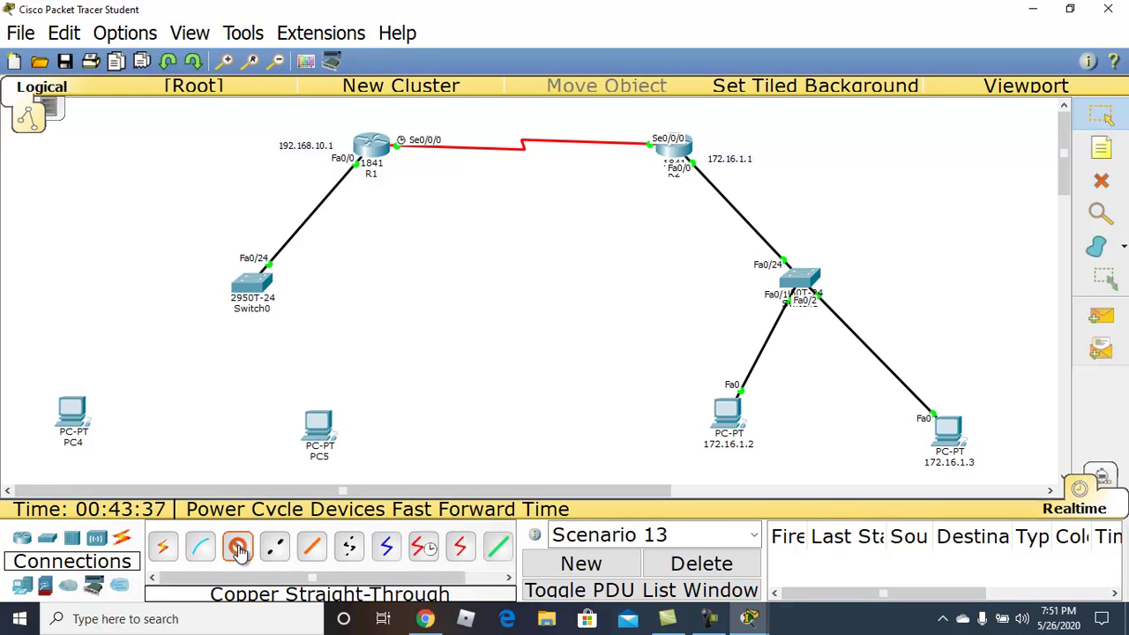
pyautogui.click(71, 413)
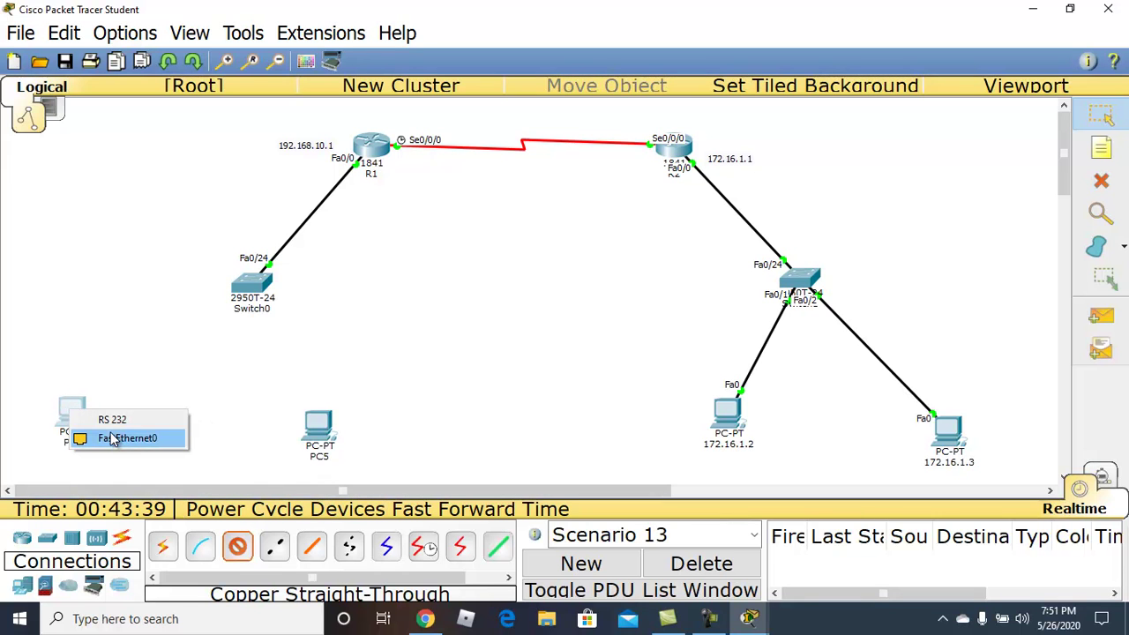
pyautogui.click(113, 439)
pyautogui.click(252, 289)
pyautogui.click(340, 31)
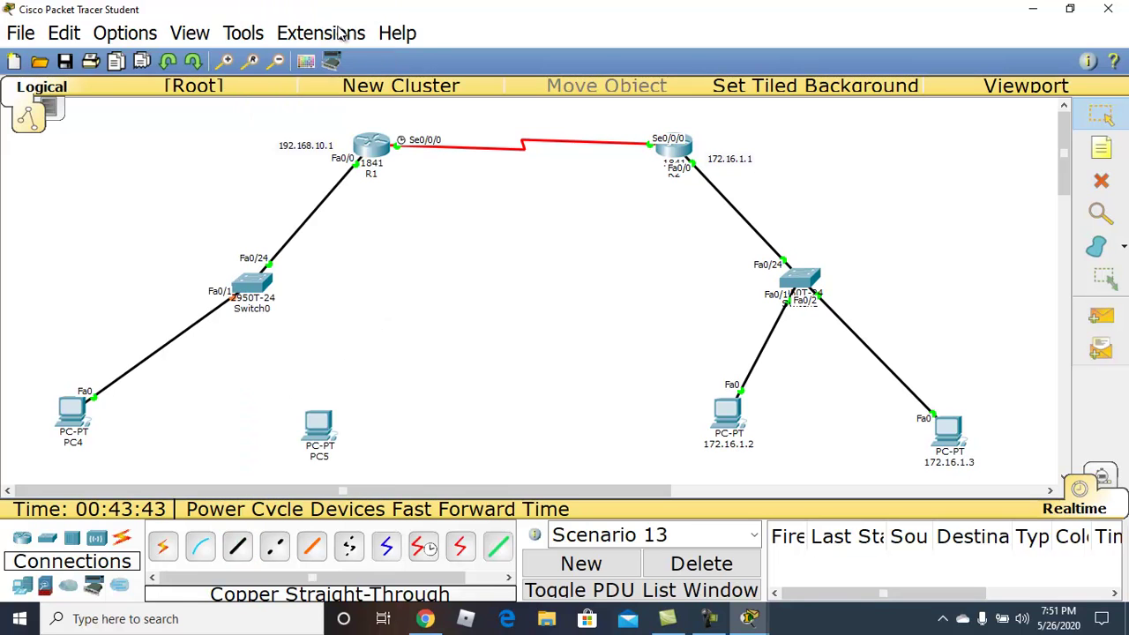
# - Connect PC5's FastEthernet0 to Switch0's FastEthernet0/2 with a copper straight-through cable
pyautogui.click(237, 547)
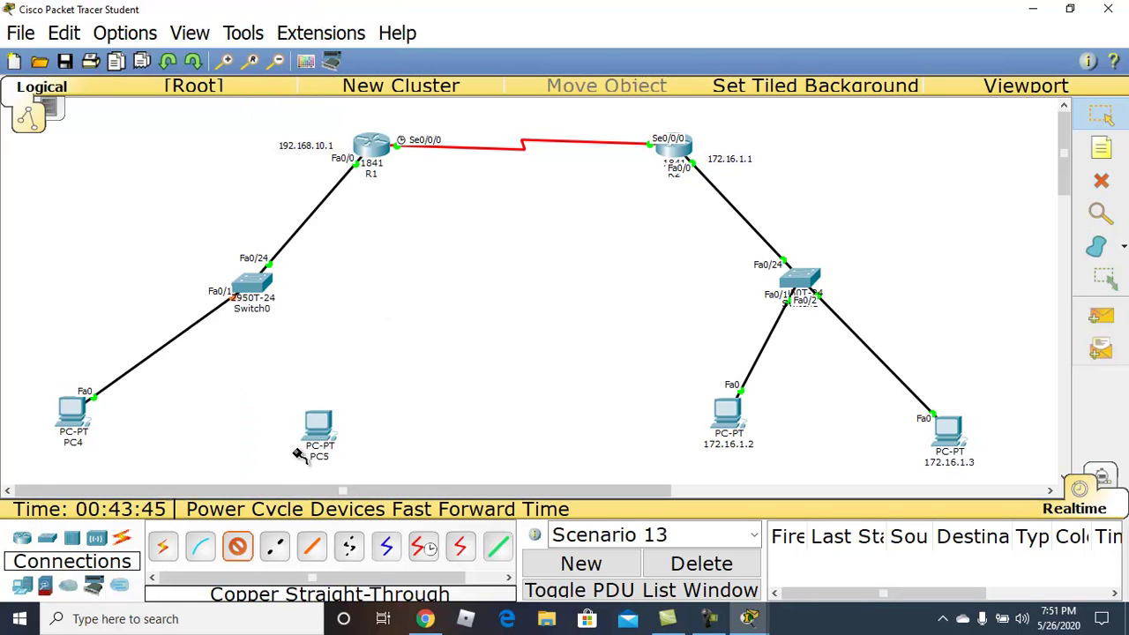
pyautogui.click(314, 428)
pyautogui.click(370, 458)
pyautogui.click(255, 288)
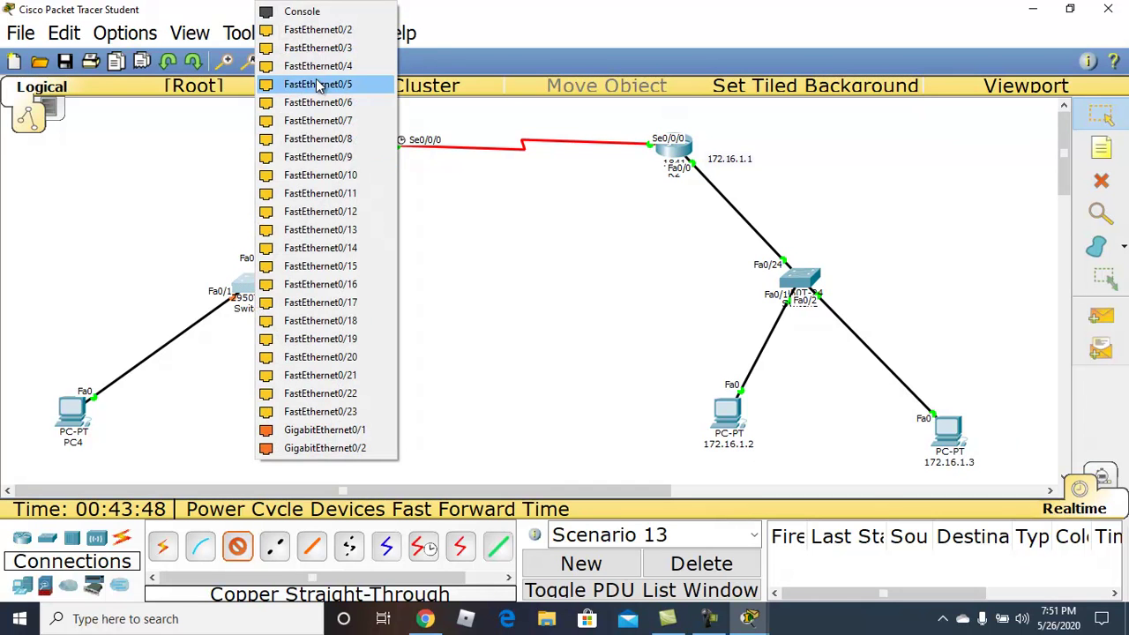
pyautogui.click(328, 30)
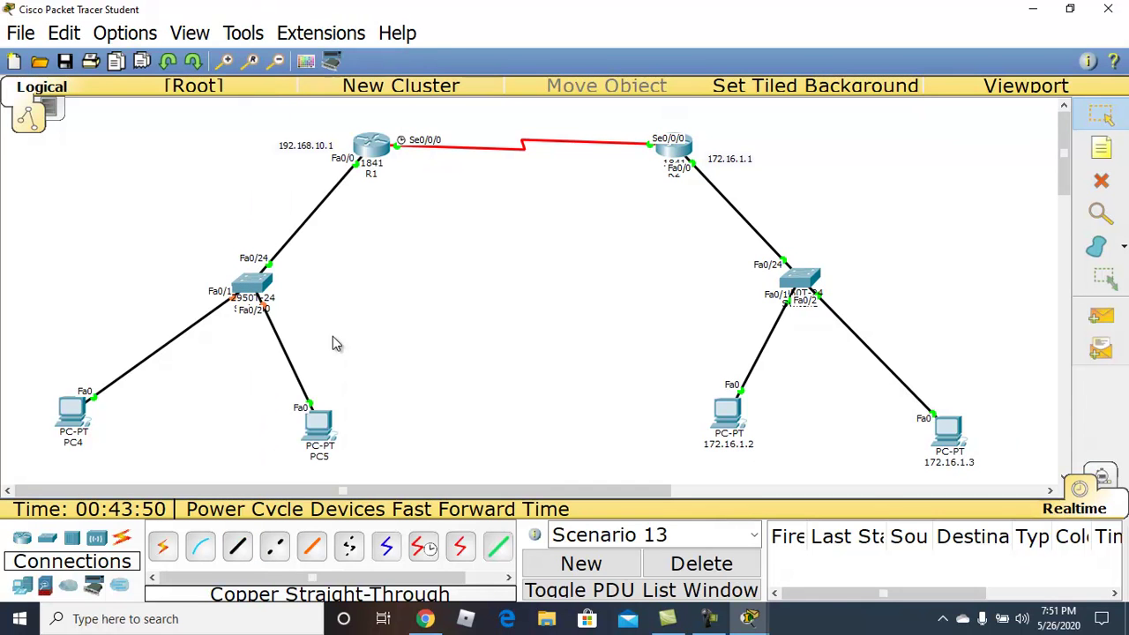
# - Move PC4 and PC5 slightly closer together under Switch0 and fast-forward the simulation time
pyautogui.moveTo(319, 429); pyautogui.dragTo(309, 424)
pyautogui.moveTo(73, 415); pyautogui.dragTo(89, 421)
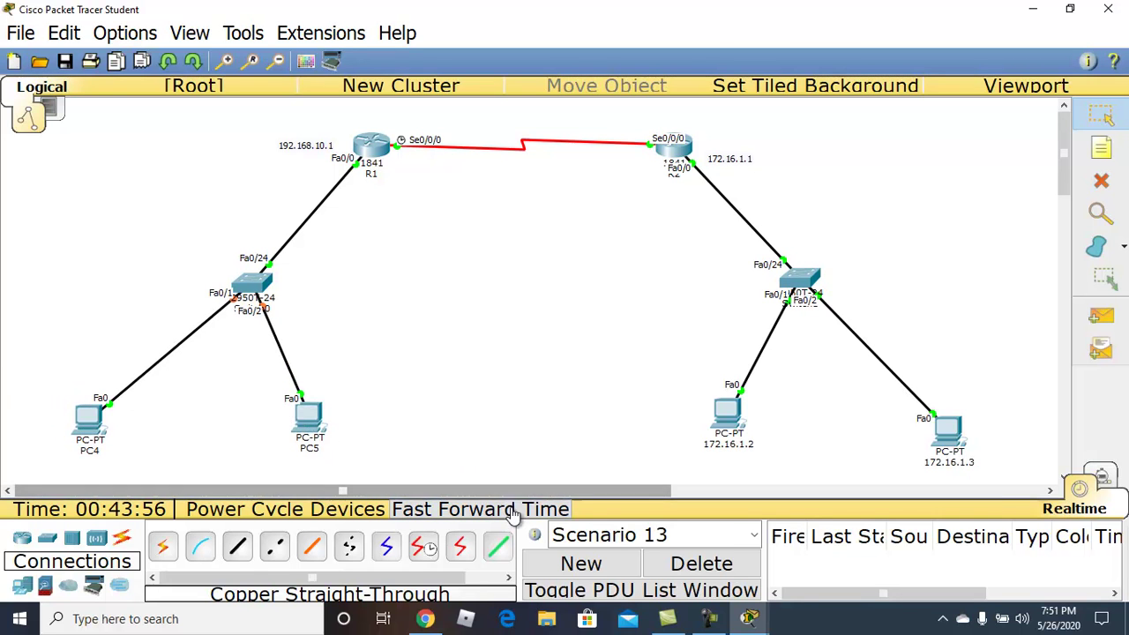
pyautogui.click(476, 509)
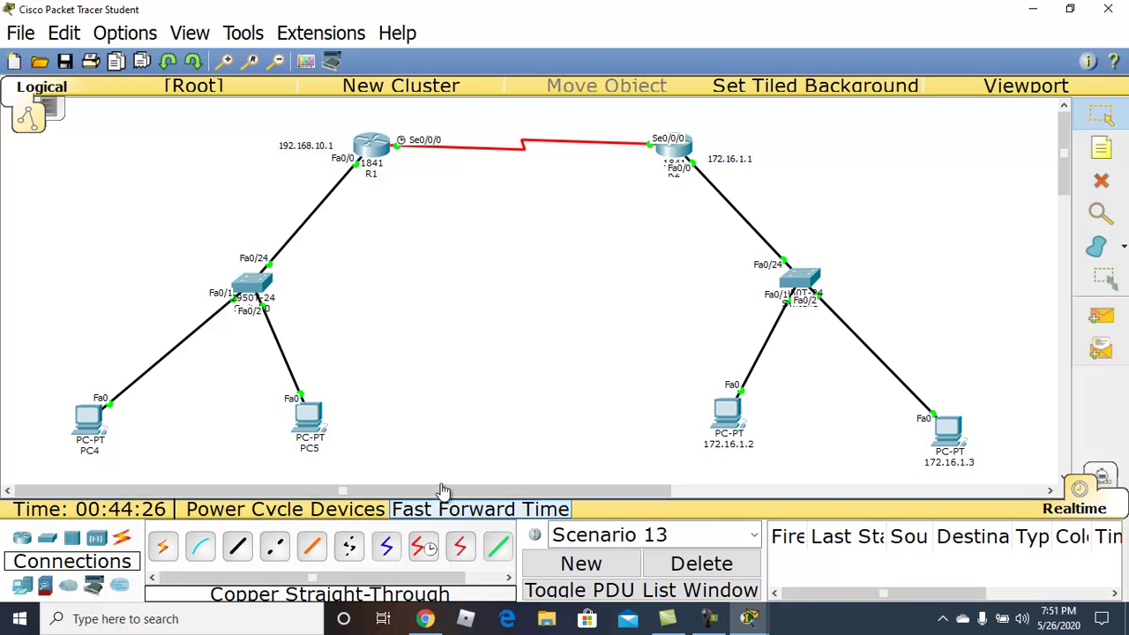
# - Configure PC4 with static IP address 192.168.10.2, subnet mask 255.255.255.0 and default gateway 192.168.10.1
pyautogui.click(88, 421)
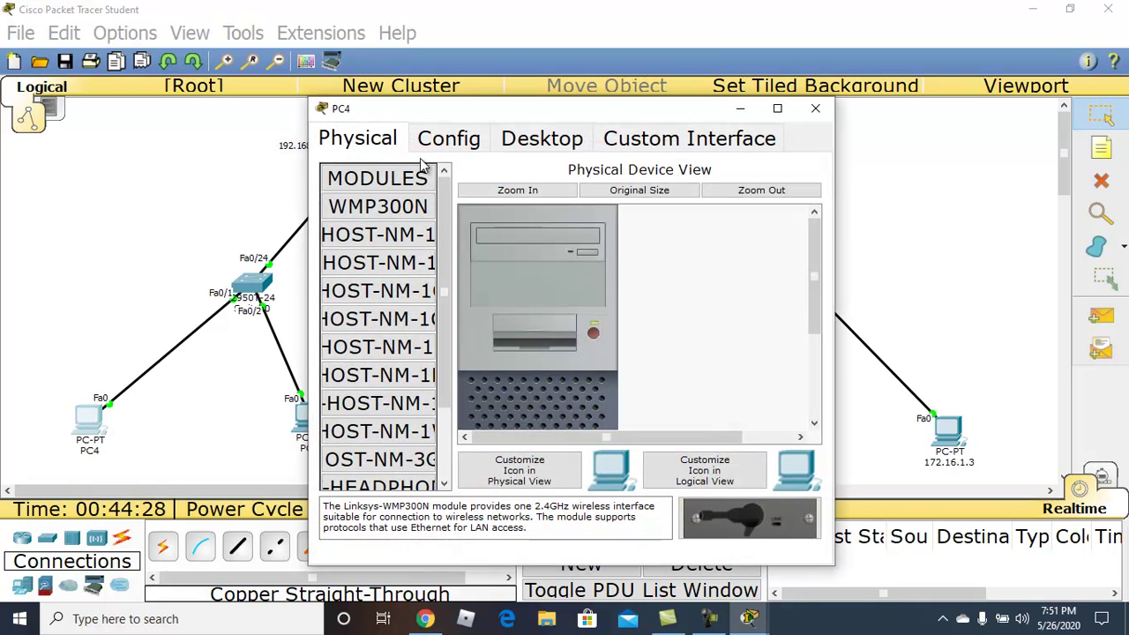
pyautogui.click(536, 143)
pyautogui.click(358, 203)
pyautogui.click(523, 225)
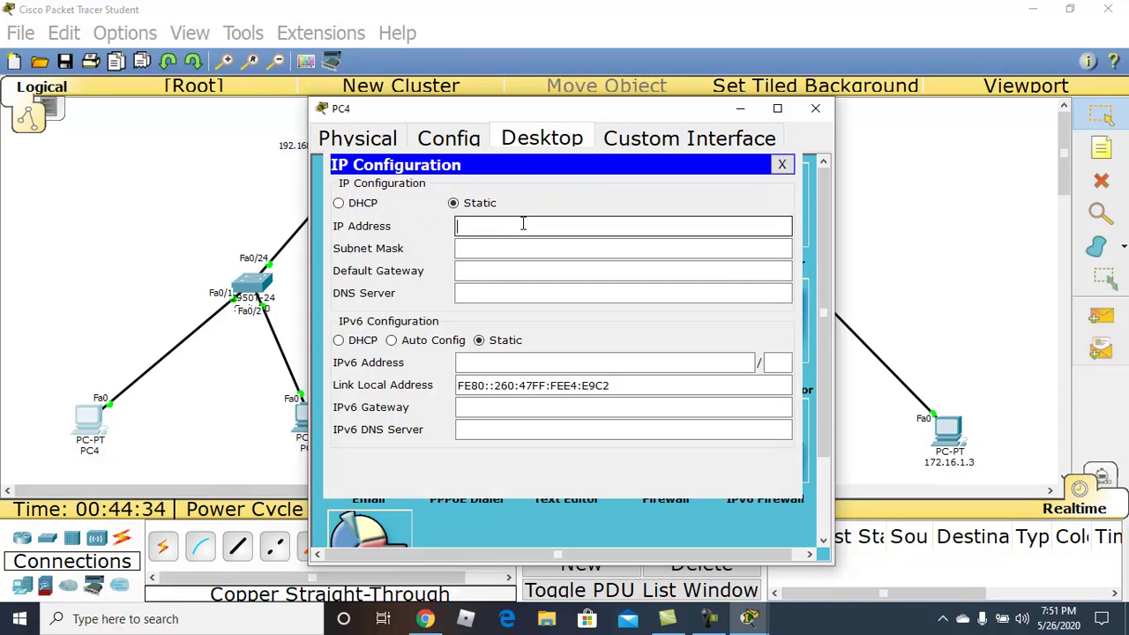
pyautogui.write('192.168.10.2')
pyautogui.click(511, 250)
pyautogui.click(507, 277)
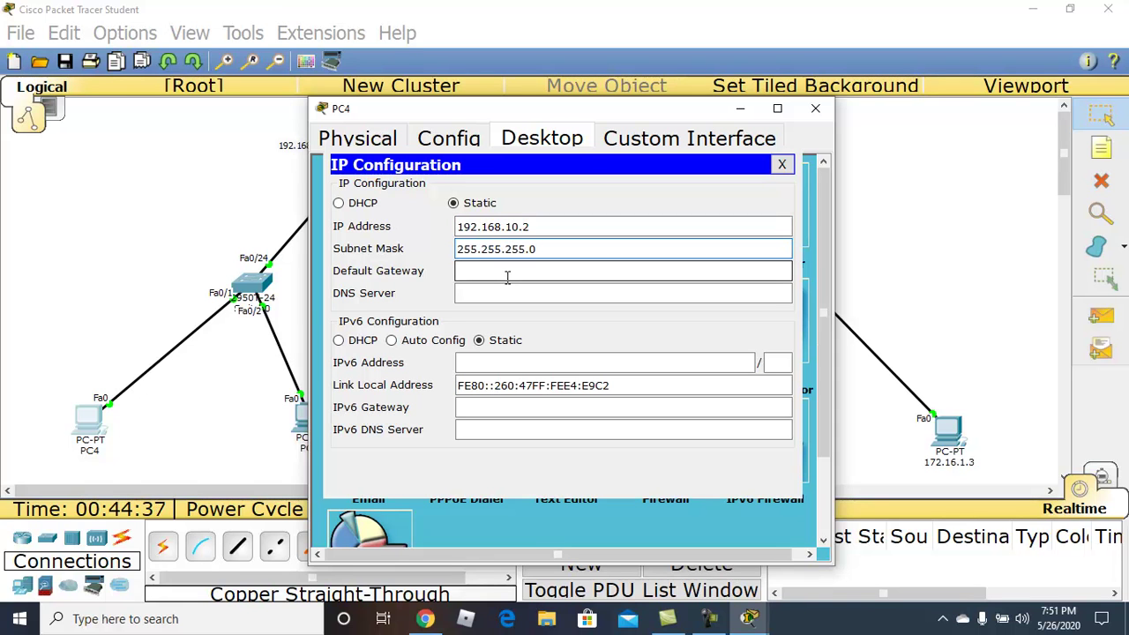
pyautogui.write('192.168.10.21')
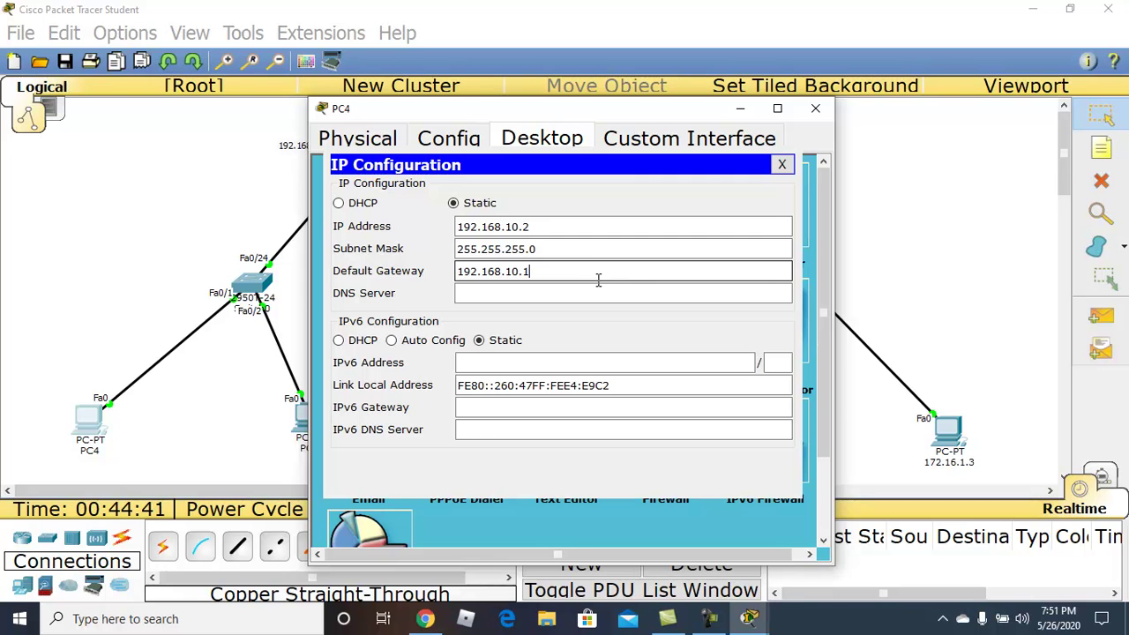
pyautogui.click(782, 164)
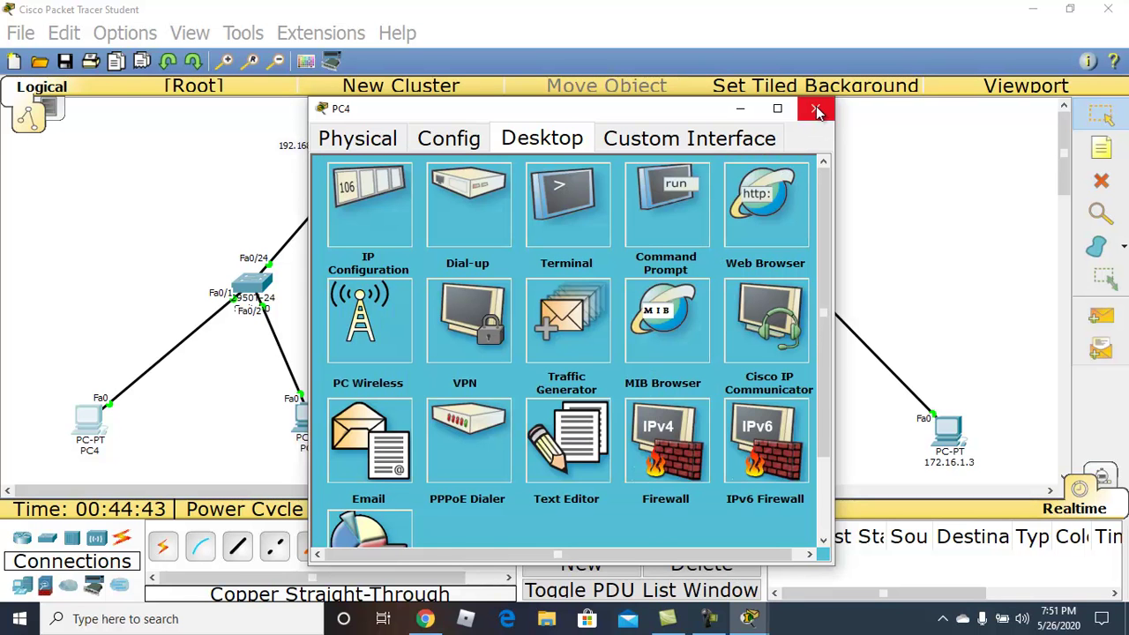
pyautogui.click(817, 109)
# - Configure PC5 with static IP address 192.168.10.3, subnet mask 255.255.255.0 and default gateway 192.168.10.1
pyautogui.click(303, 450)
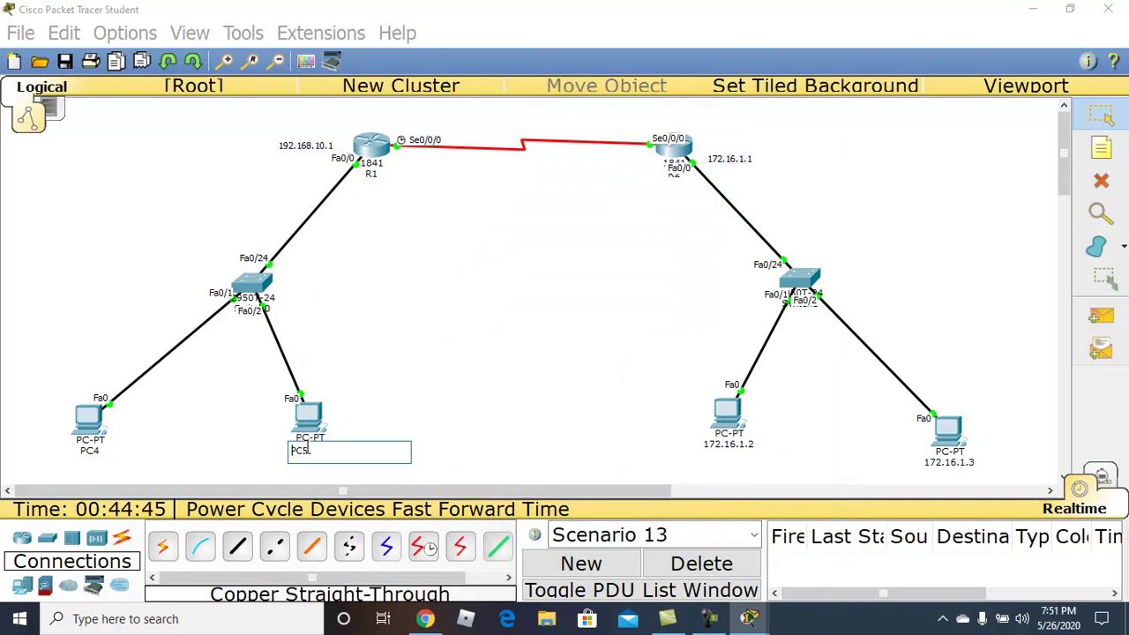
pyautogui.click(313, 420)
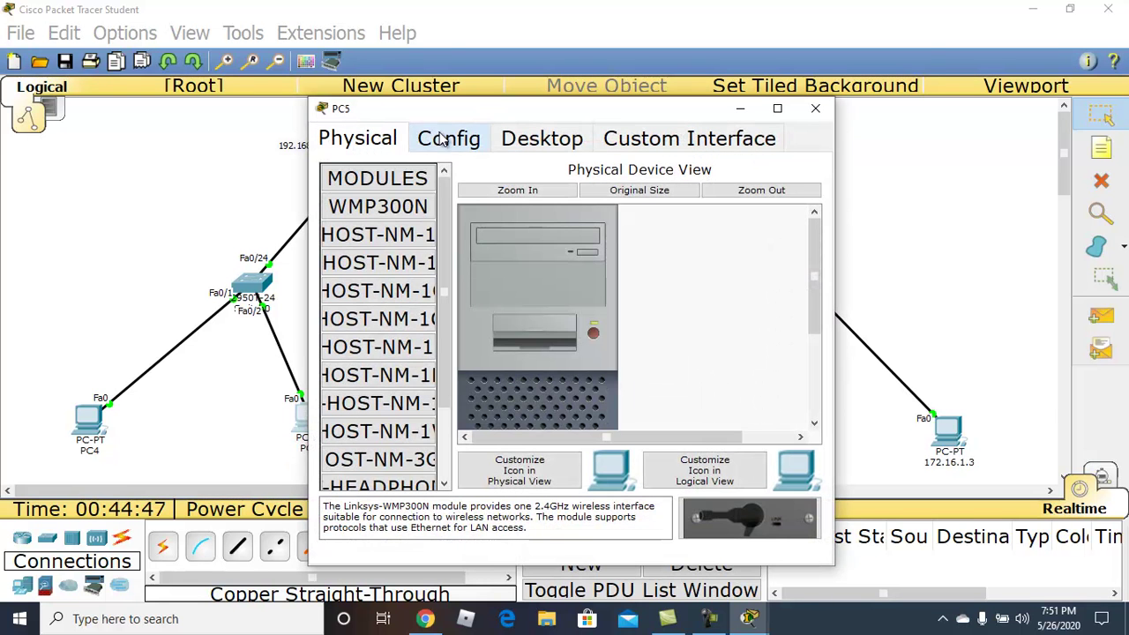
pyautogui.click(541, 139)
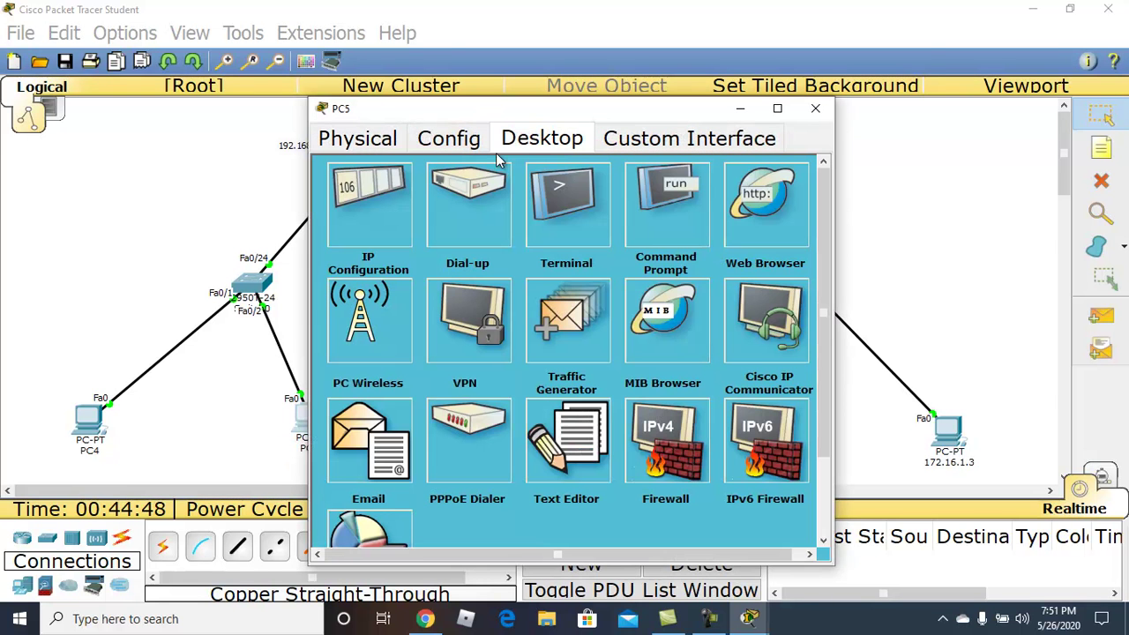
pyautogui.click(350, 216)
pyautogui.click(471, 228)
pyautogui.write('192.168.10.2')
pyautogui.press('BackSpace')
pyautogui.write('3')
pyautogui.click(509, 247)
pyautogui.click(506, 270)
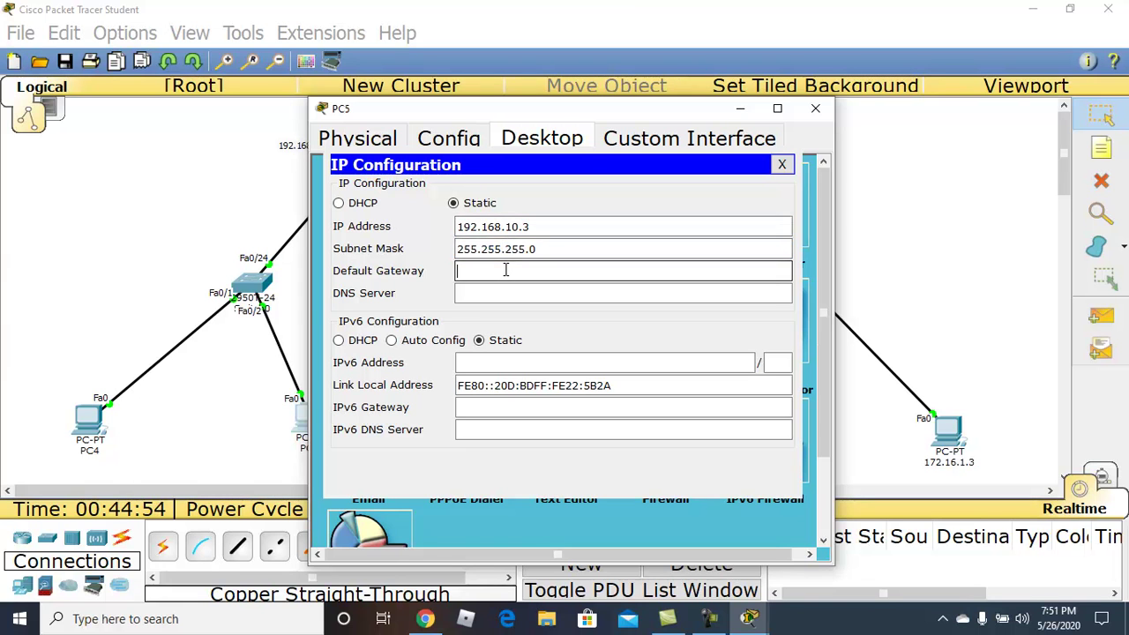
pyautogui.write('192.168.10.2')
pyautogui.click(782, 164)
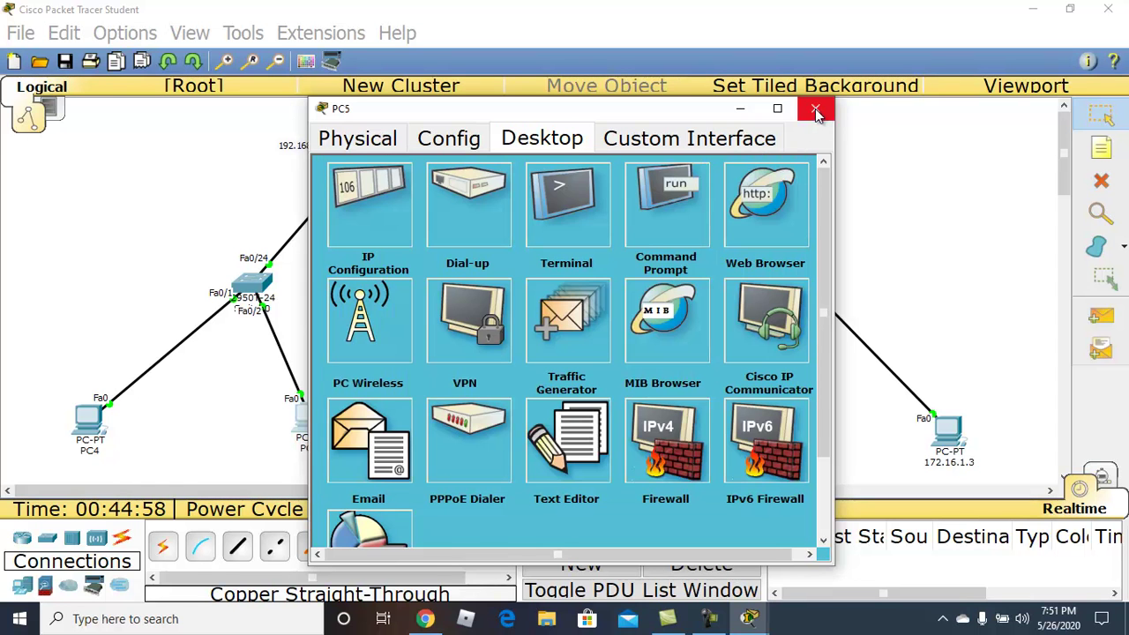
pyautogui.click(816, 111)
# - From PC4's command prompt, ping the serial link addresses 99.99.99.1 and 99.99.99.2
pyautogui.click(85, 423)
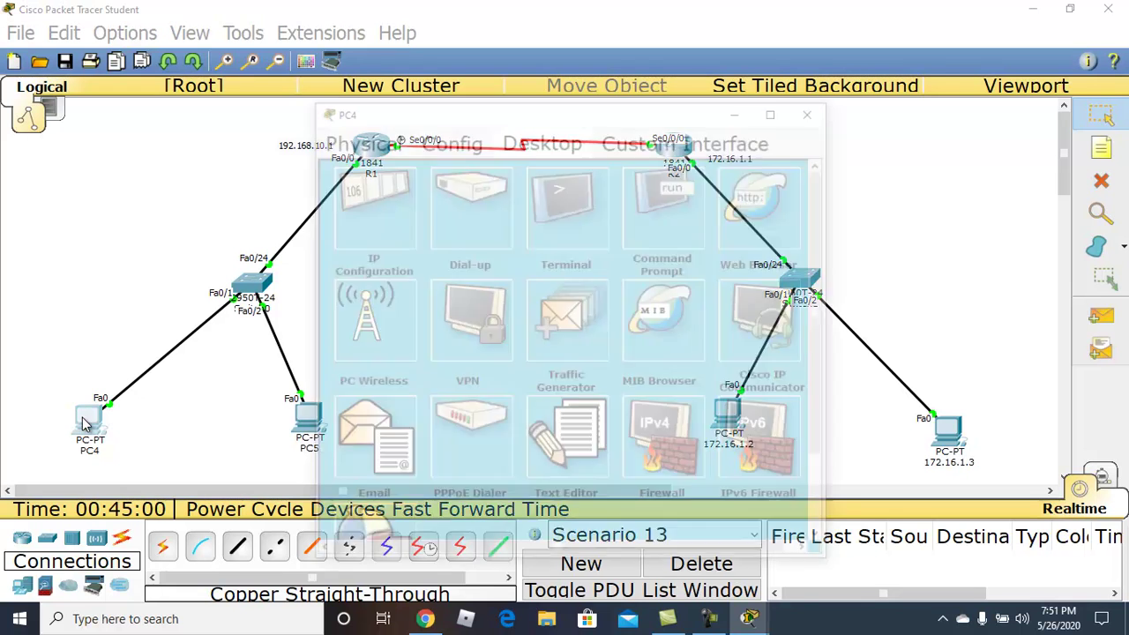
pyautogui.click(653, 204)
pyautogui.write('ping ')
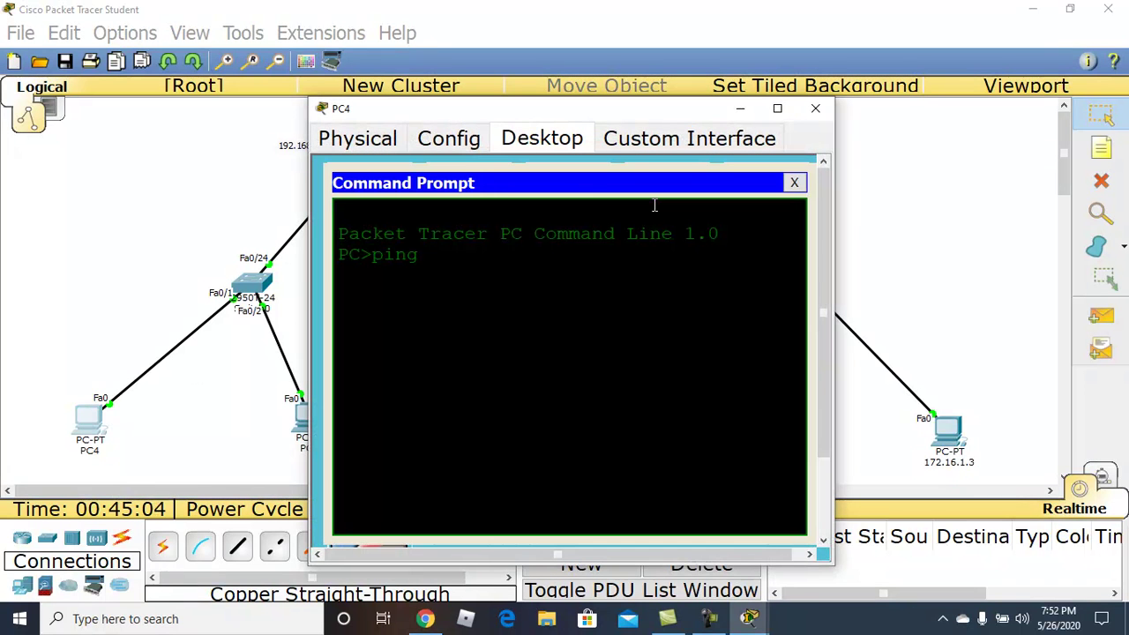
pyautogui.write('99.99.99.1')
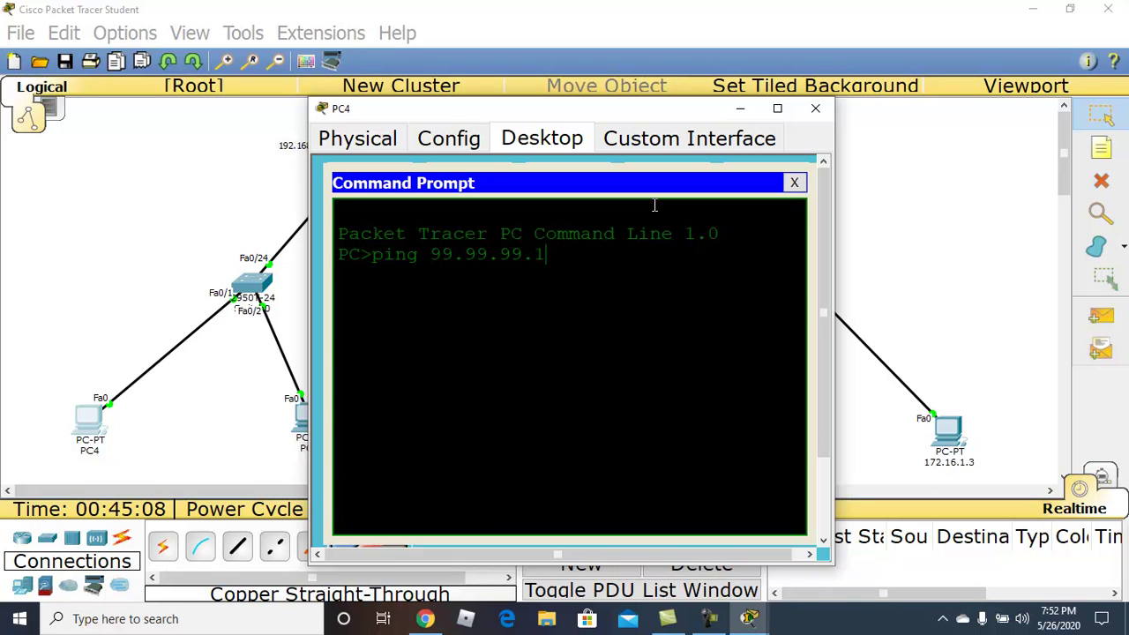
pyautogui.press('Return')
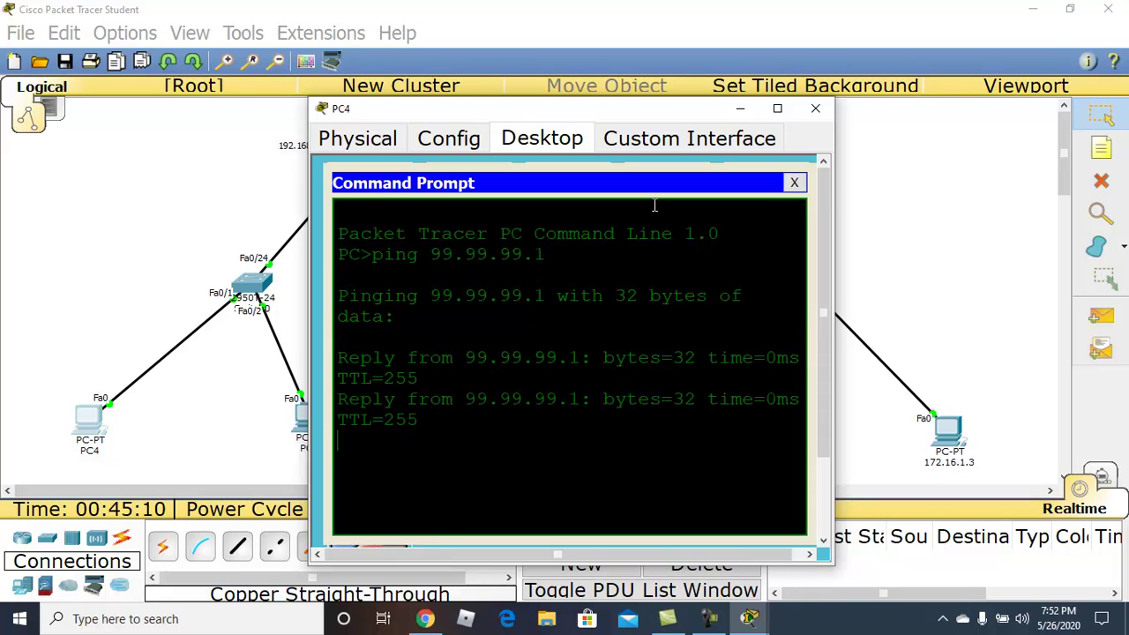
pyautogui.press('Up')
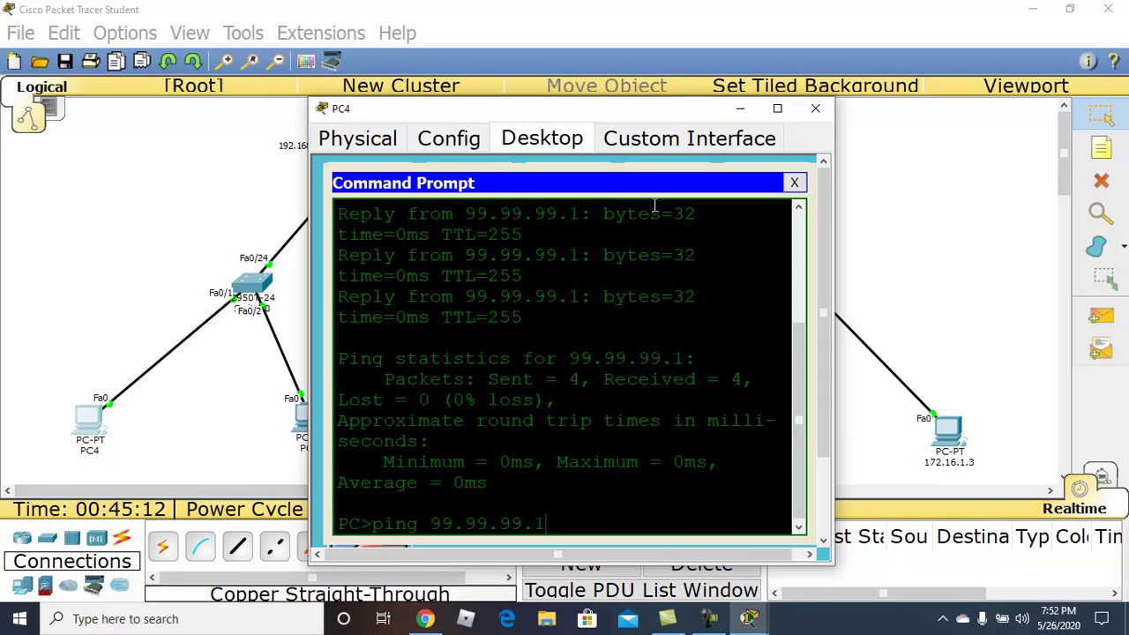
pyautogui.press('BackSpace')
pyautogui.write('2')
pyautogui.press('Return')
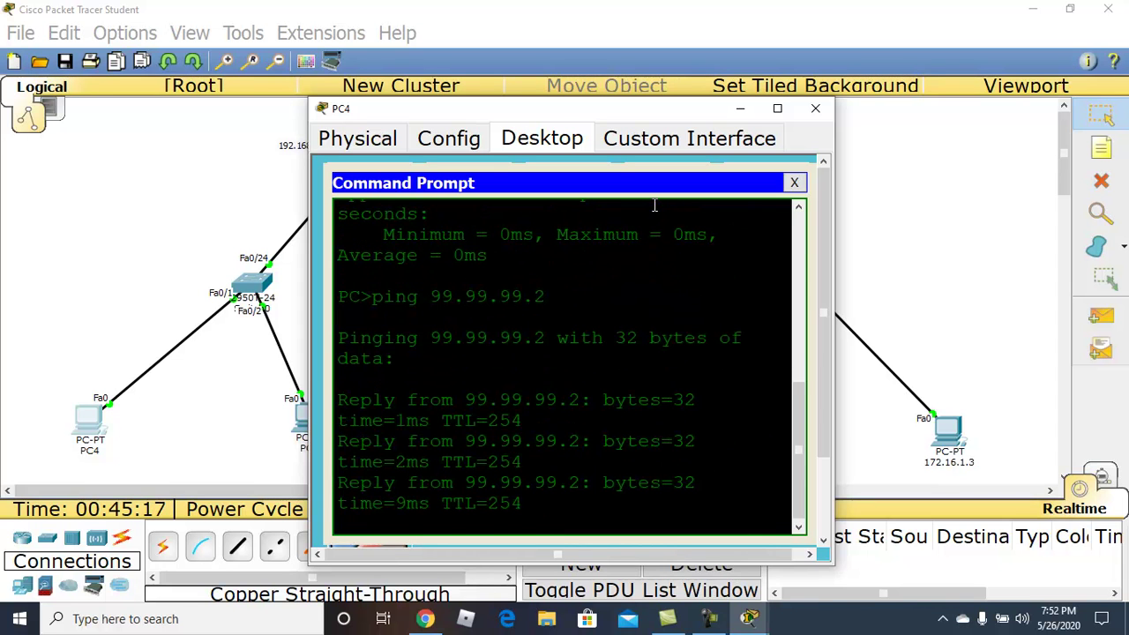
# - Ping 172.16.1.3 on R2's LAN from PC4's command prompt and minimize PC4's window
pyautogui.press('Up')
pyautogui.press('BackSpace')
pyautogui.press('BackSpace')
pyautogui.press('BackSpace')
pyautogui.press('BackSpace')
pyautogui.press('BackSpace')
pyautogui.press('BackSpace')
pyautogui.press('BackSpace')
pyautogui.press('BackSpace')
pyautogui.press('BackSpace')
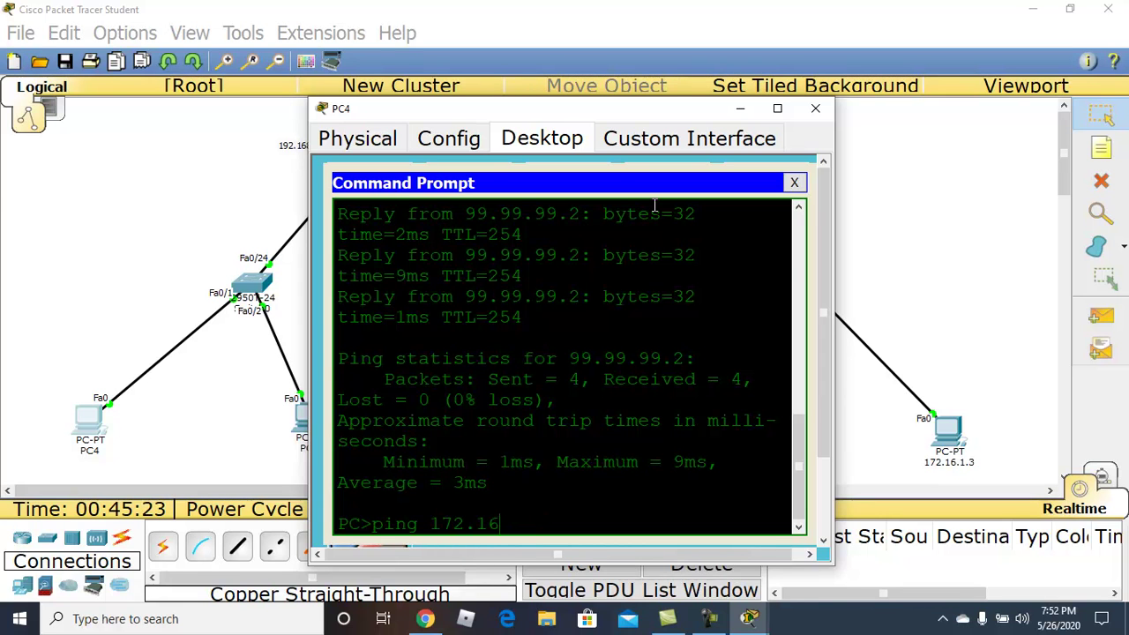
pyautogui.write('1.3')
pyautogui.click(777, 109)
pyautogui.press('Return')
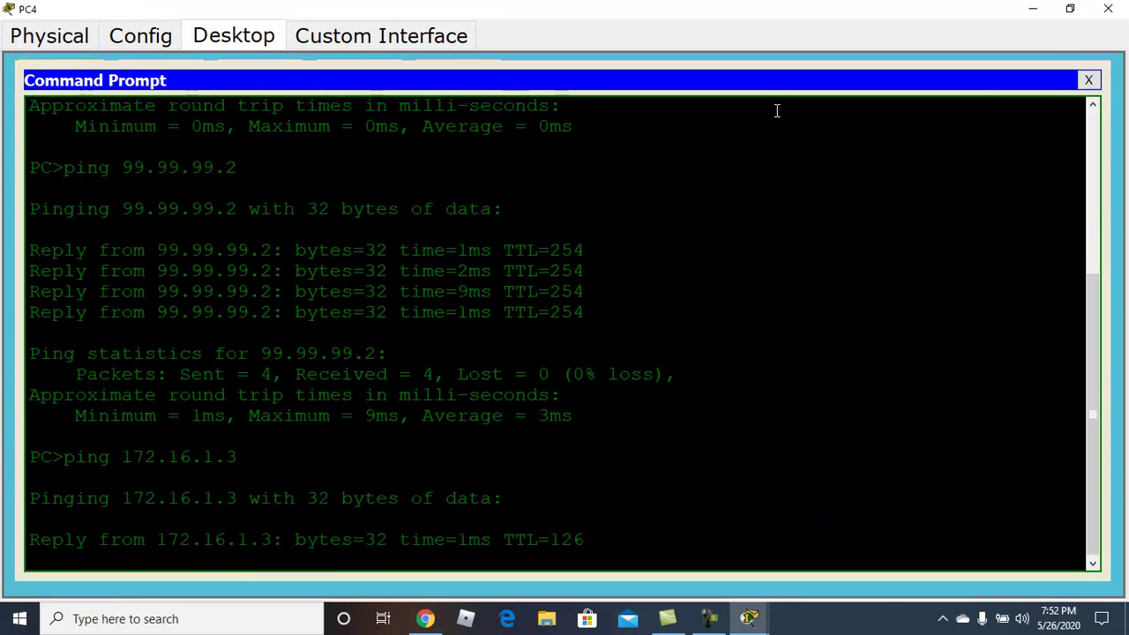
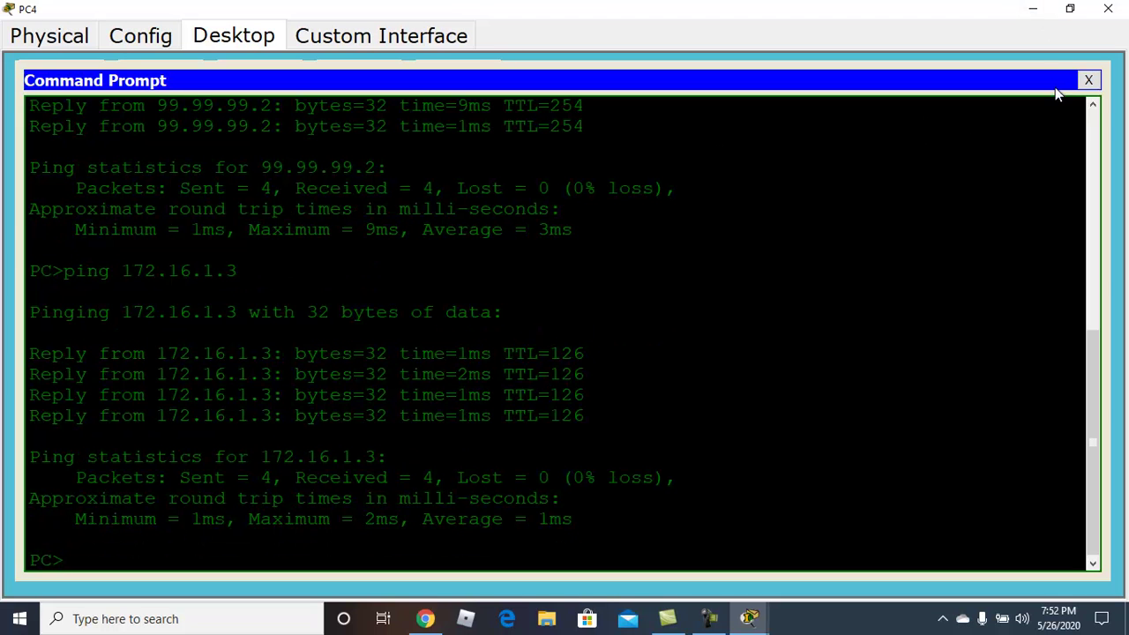
pyautogui.click(1033, 9)
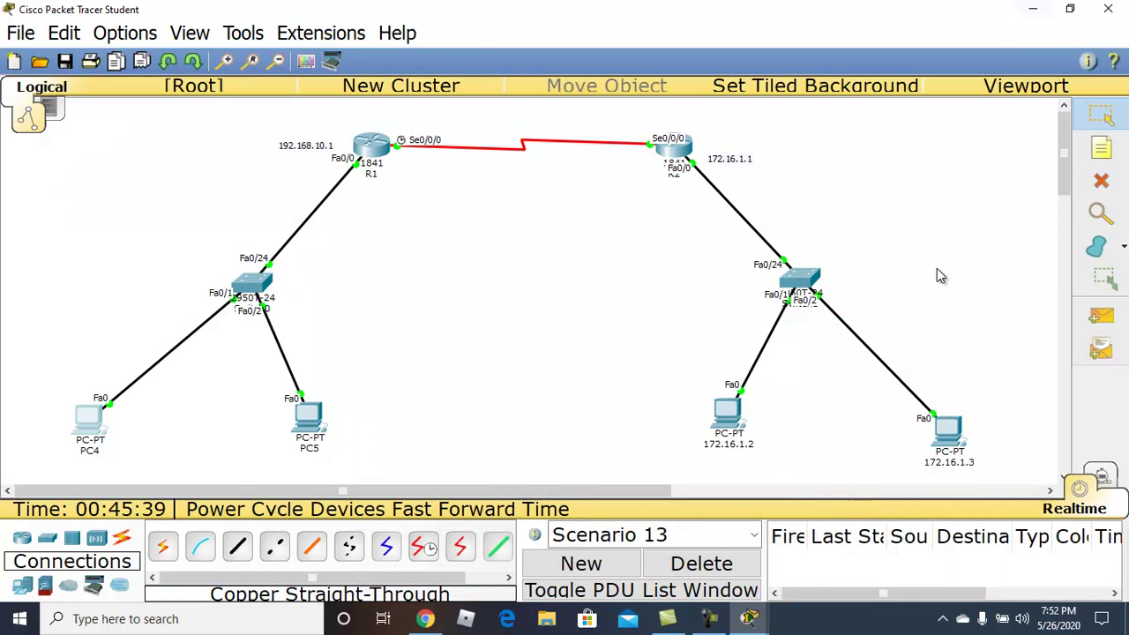
# - Enter the command ping 192.168.10.3 at the command prompt of PC 172.16.1.3 without running it
pyautogui.click(942, 431)
pyautogui.click(696, 217)
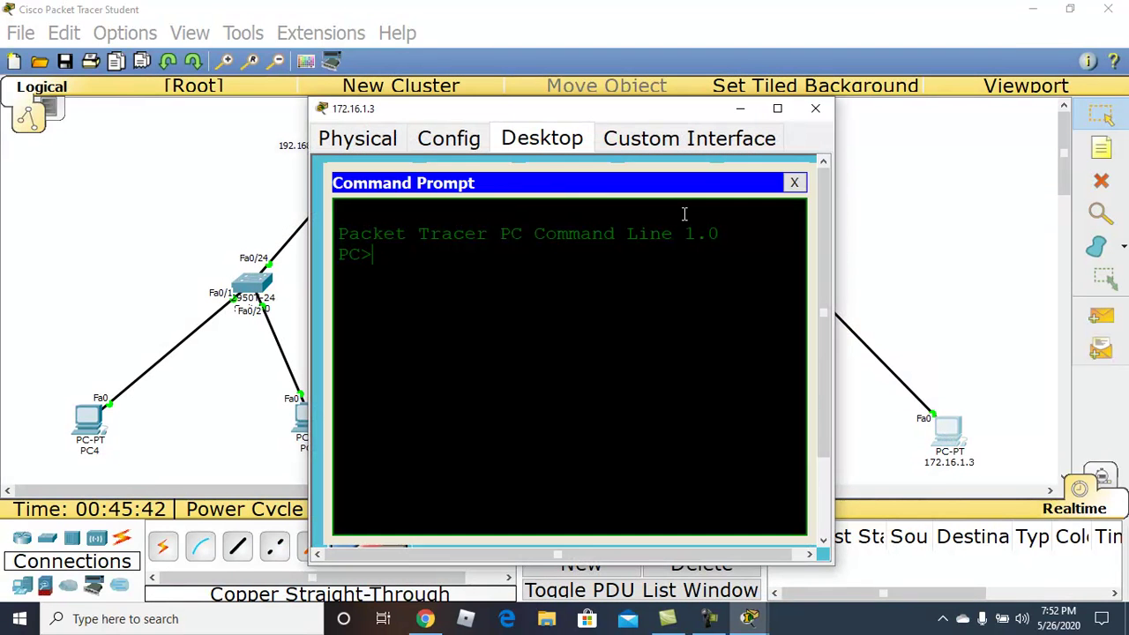
pyautogui.write('pingn192.168.')
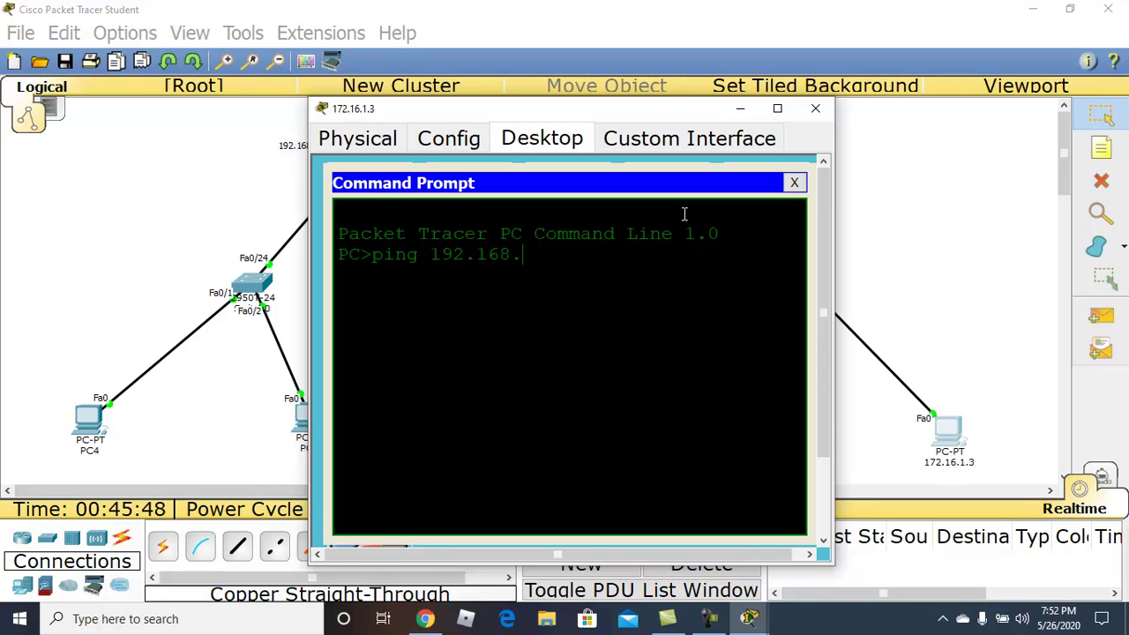
pyautogui.write('10.3')
pyautogui.click(777, 107)
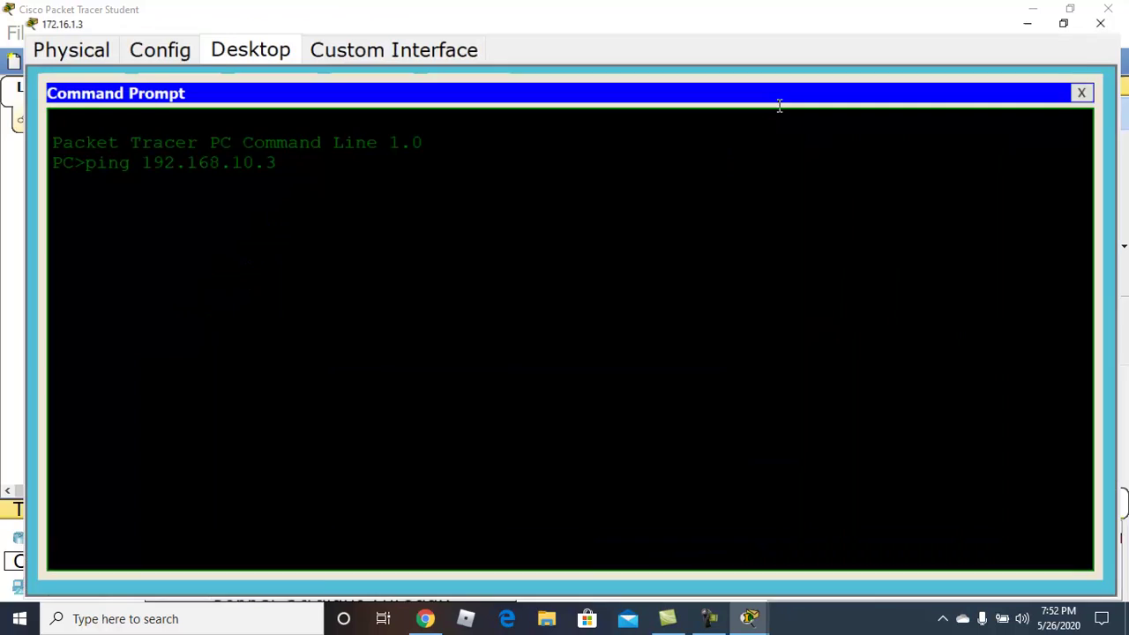
# - Copy the address 192.168.10.3 from the entered ping command and rename PC5 with it
pyautogui.click(1069, 13)
pyautogui.moveTo(660, 112); pyautogui.dragTo(799, 115)
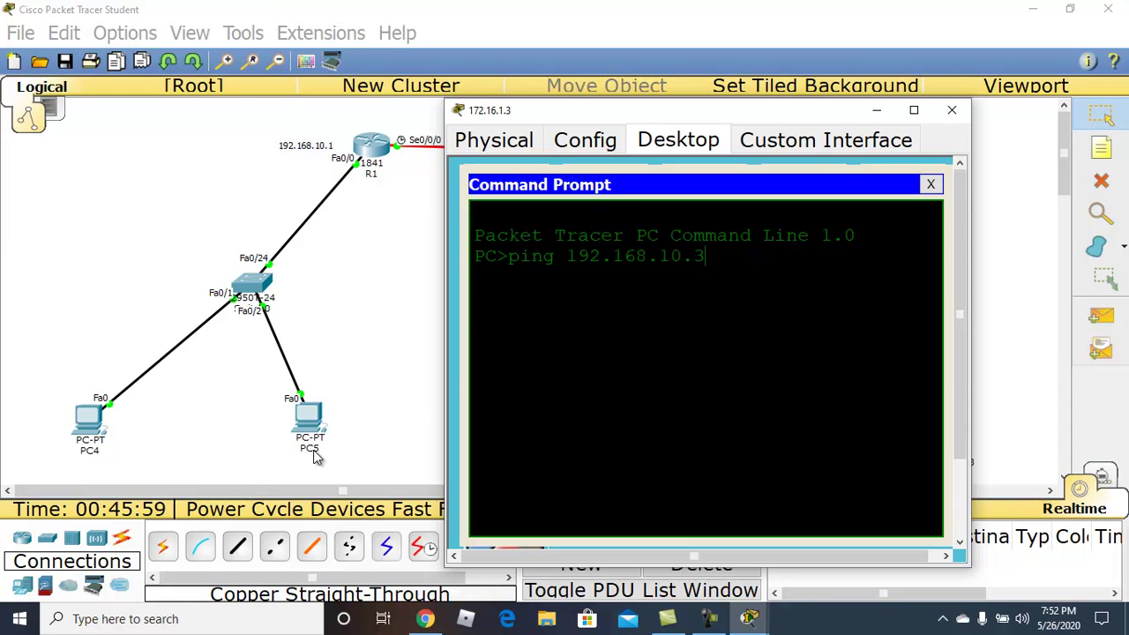
pyautogui.moveTo(721, 254); pyautogui.dragTo(570, 255)
pyautogui.rightClick(573, 256)
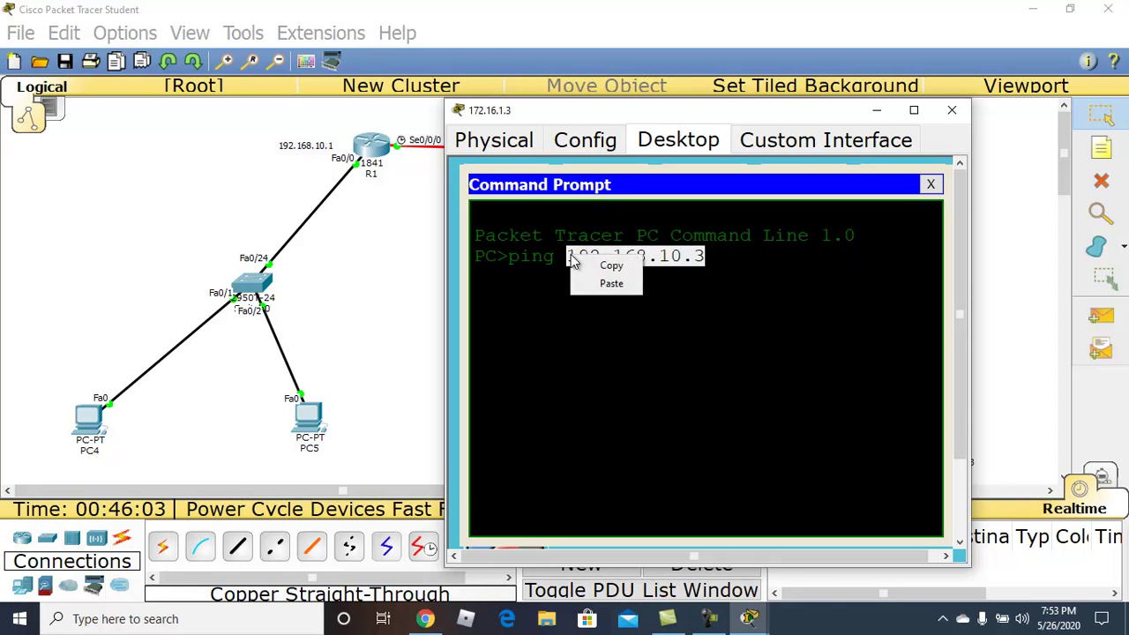
pyautogui.click(607, 266)
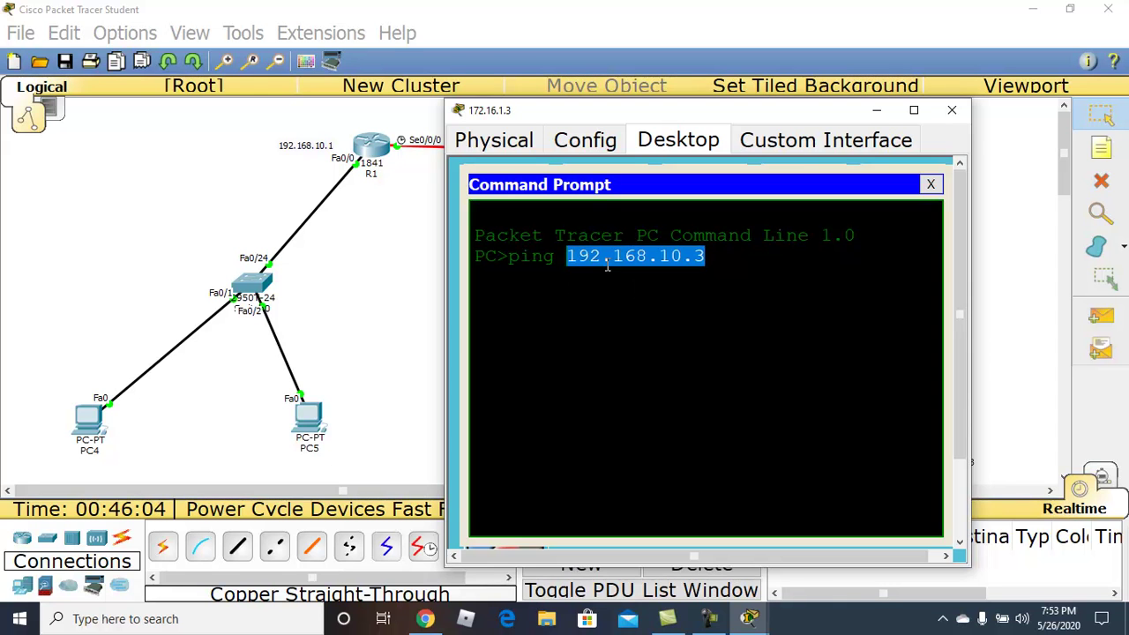
pyautogui.click(309, 449)
pyautogui.doubleClick(311, 450)
pyautogui.hotkey('ctrl', 'v')
pyautogui.click(540, 361)
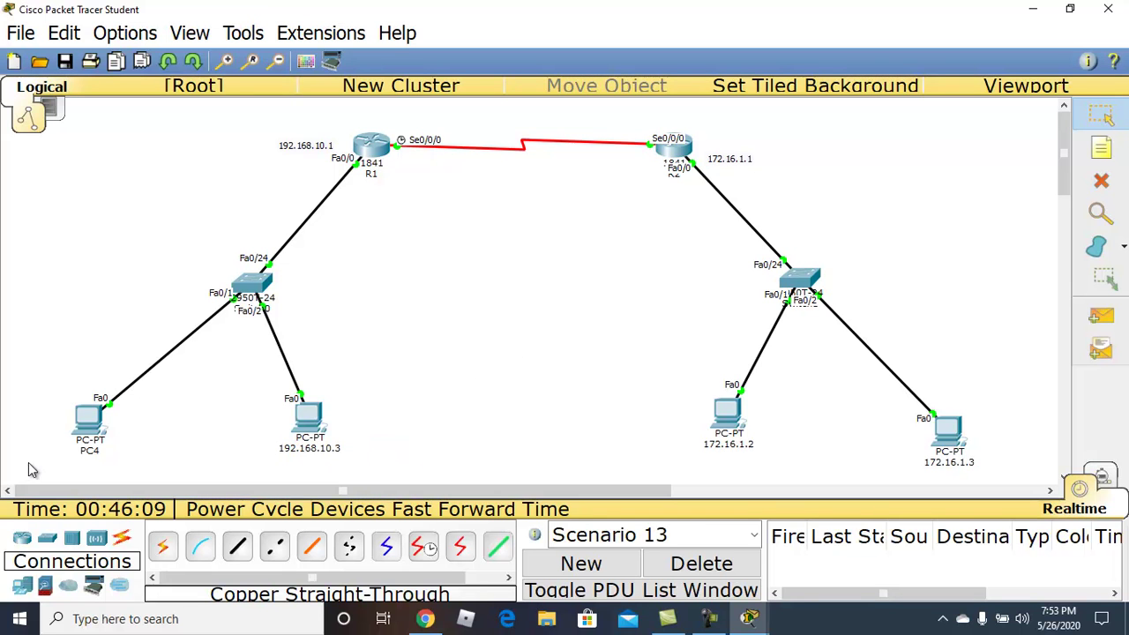
# - Rename PC4 as 192.168.10.2, reusing the copied address with its last digit changed
pyautogui.click(91, 451)
pyautogui.doubleClick(92, 452)
pyautogui.hotkey('ctrl', 'v')
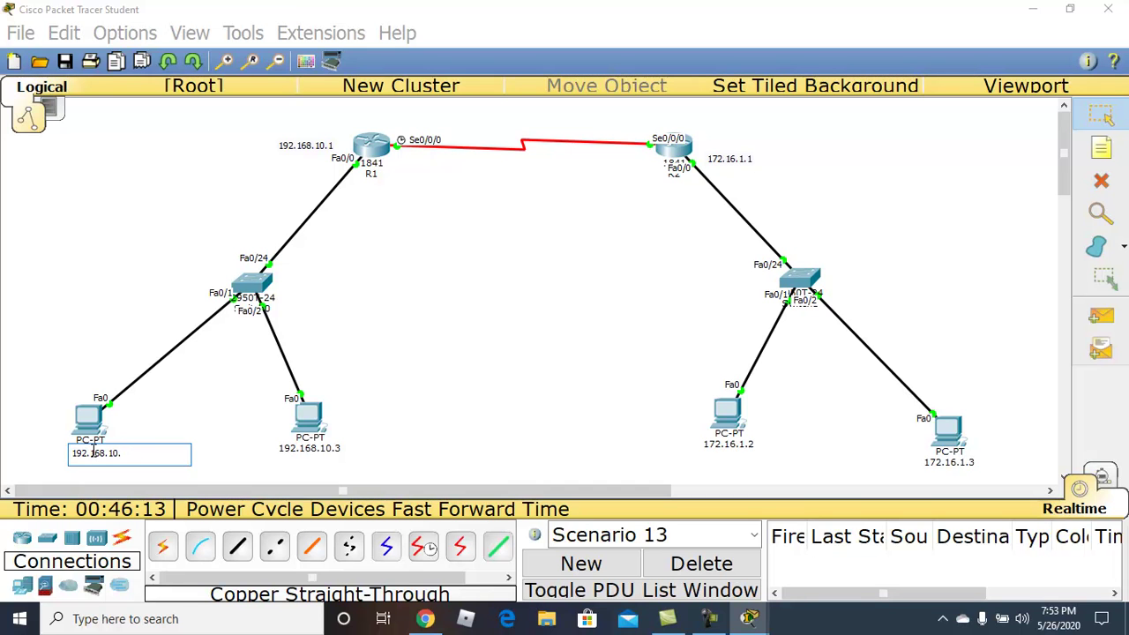
# - Return to the command prompt of PC 172.16.1.3 and ping 192.168.10.3 twice
pyautogui.click(752, 620)
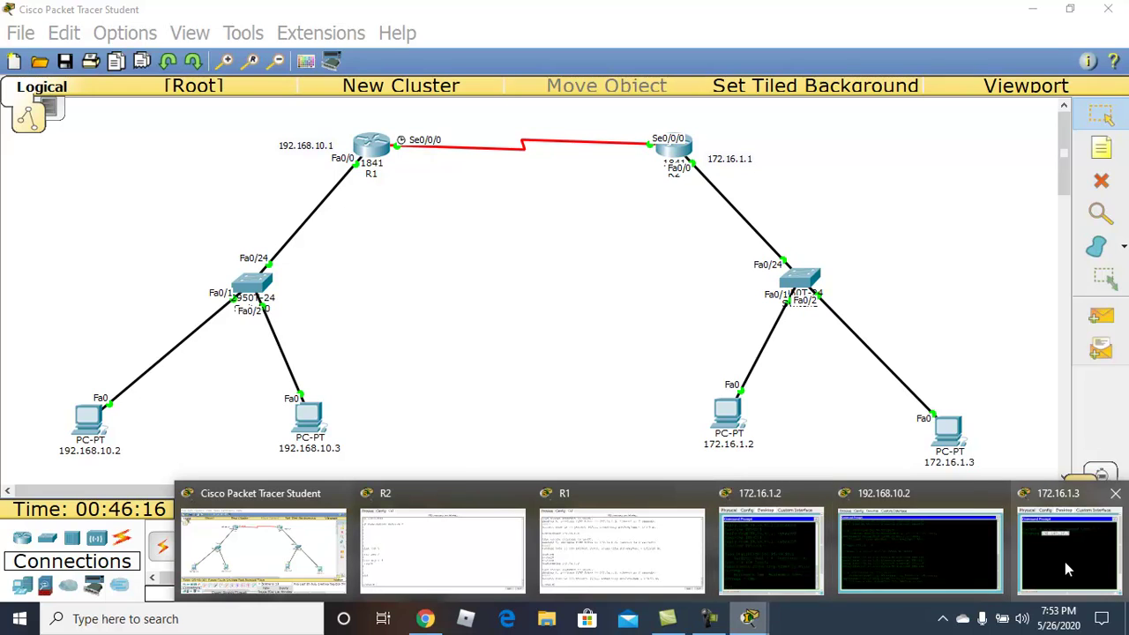
pyautogui.click(1065, 562)
pyautogui.click(879, 349)
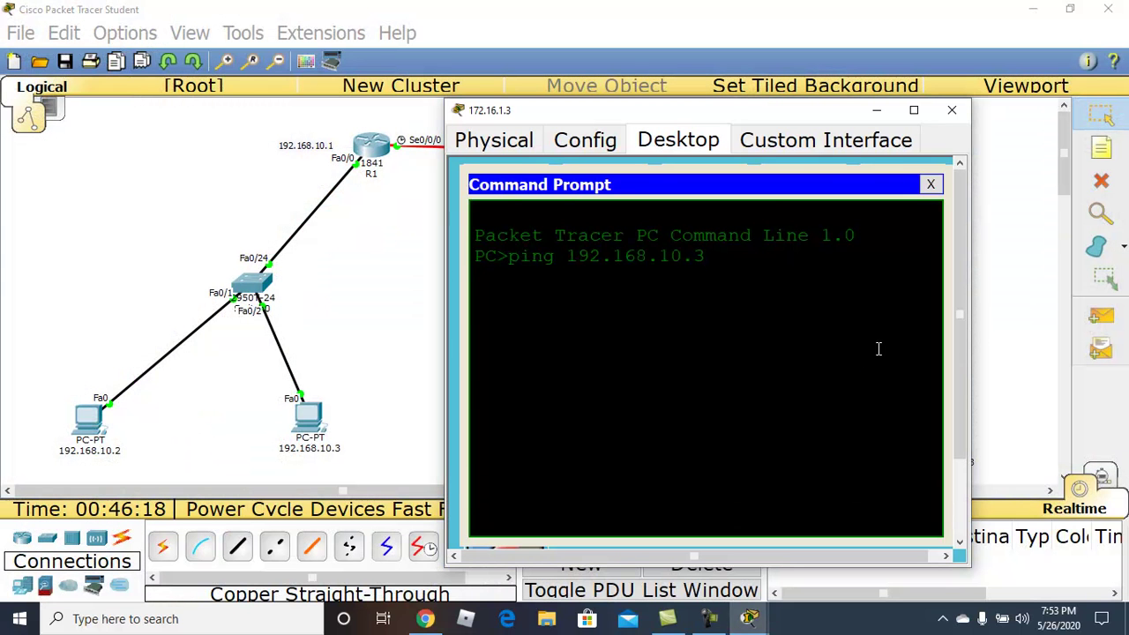
pyautogui.click(914, 111)
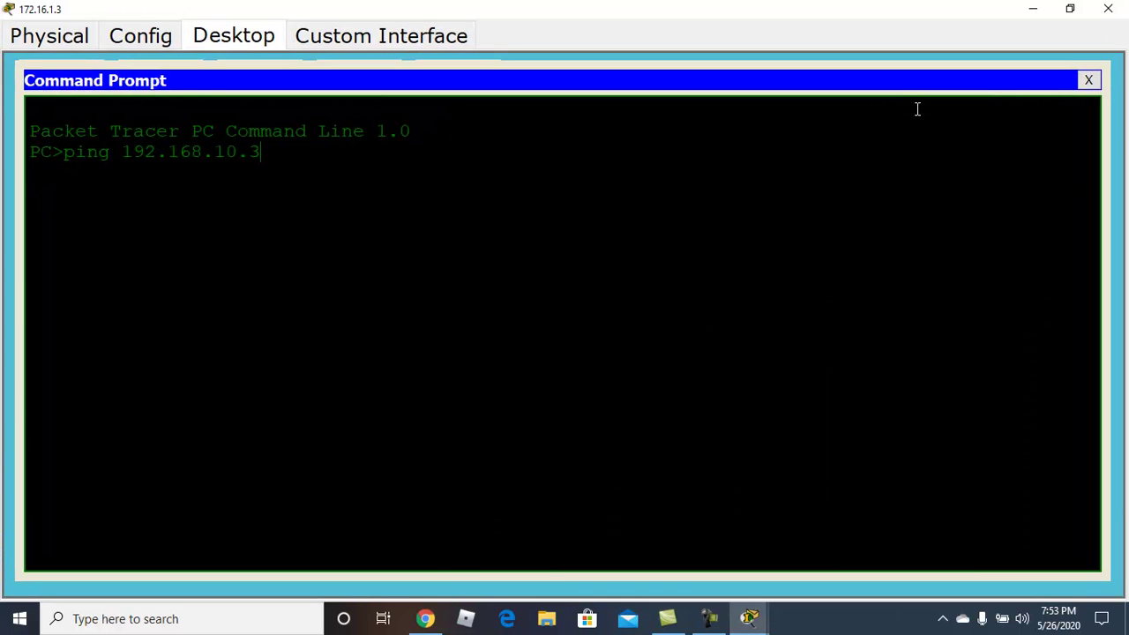
pyautogui.press('Return')
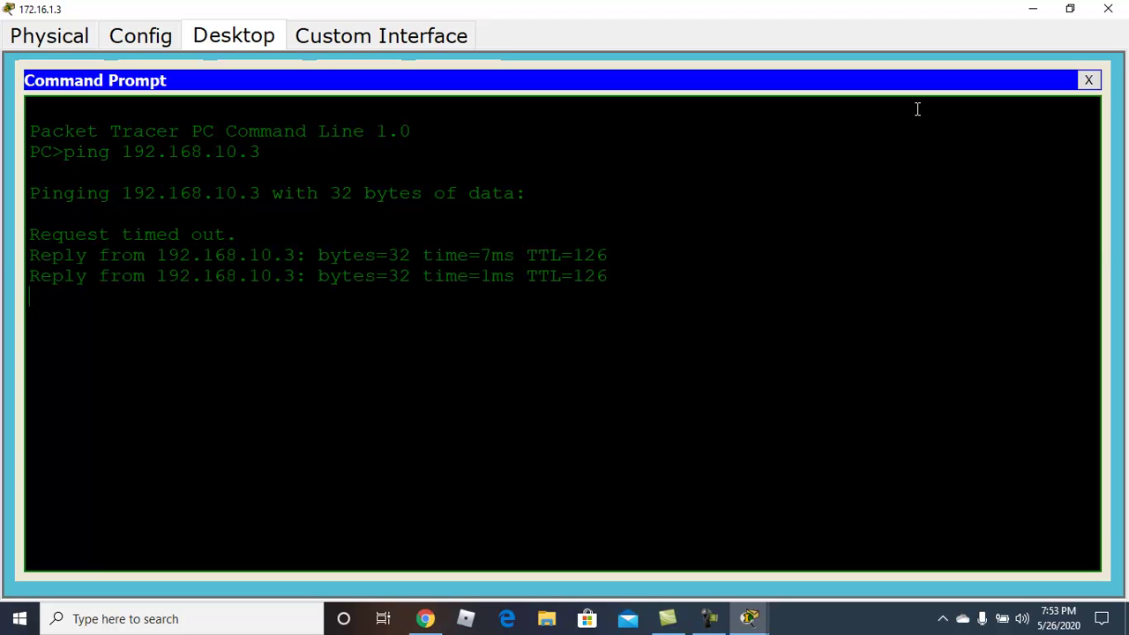
pyautogui.press('Up')
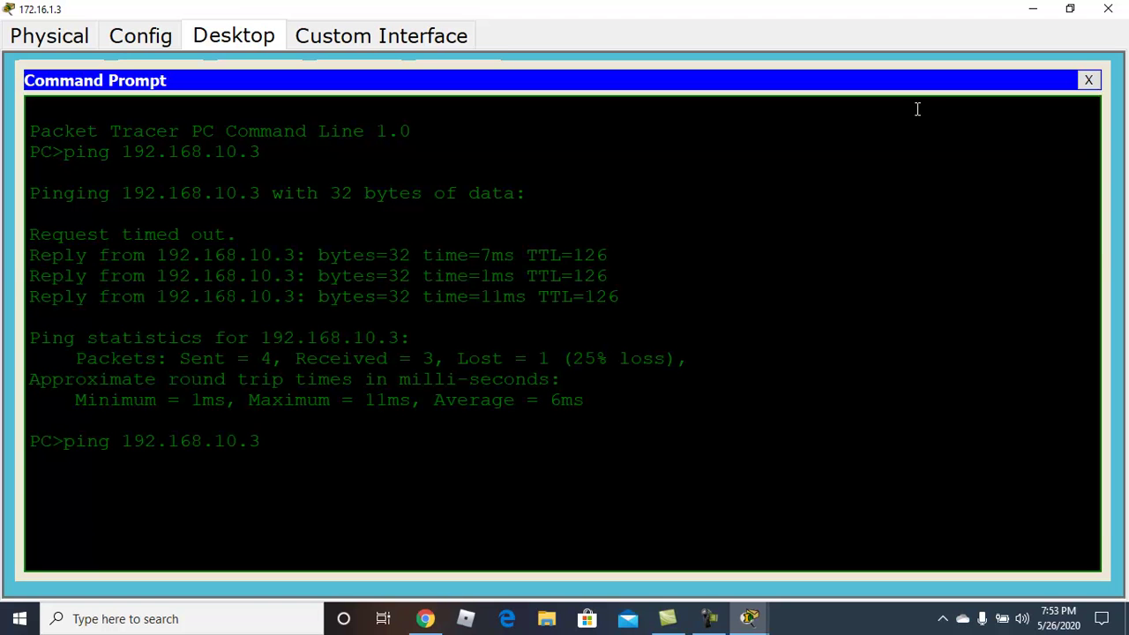
pyautogui.press('Return')
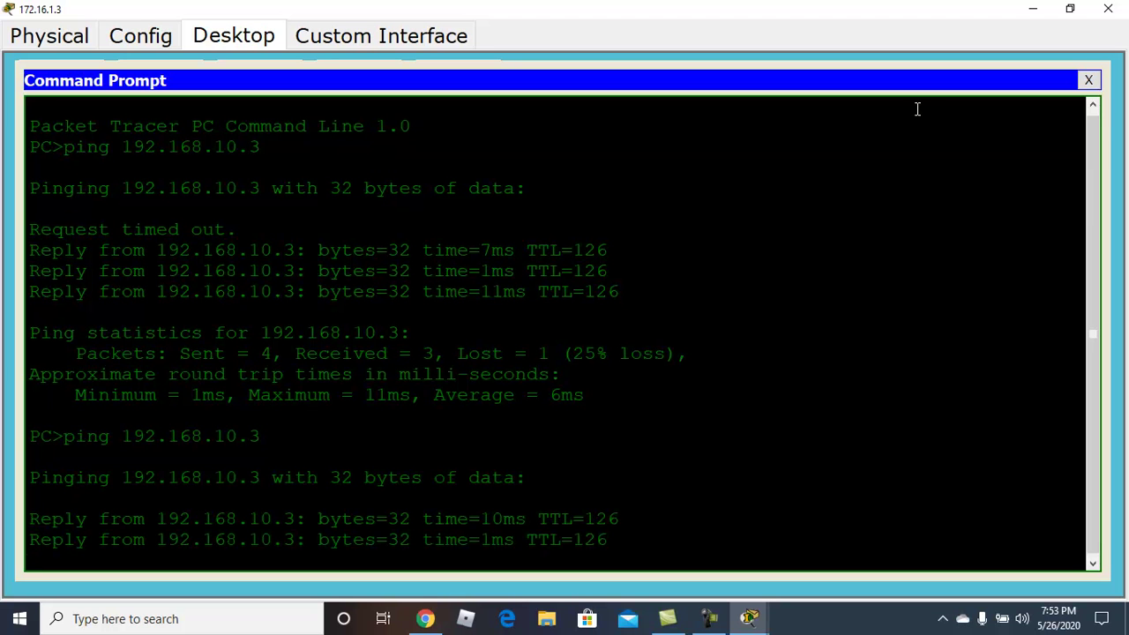
# - Ping 192.168.10.2 from PC 172.16.1.3 and minimize that PC's window
pyautogui.press('Up')
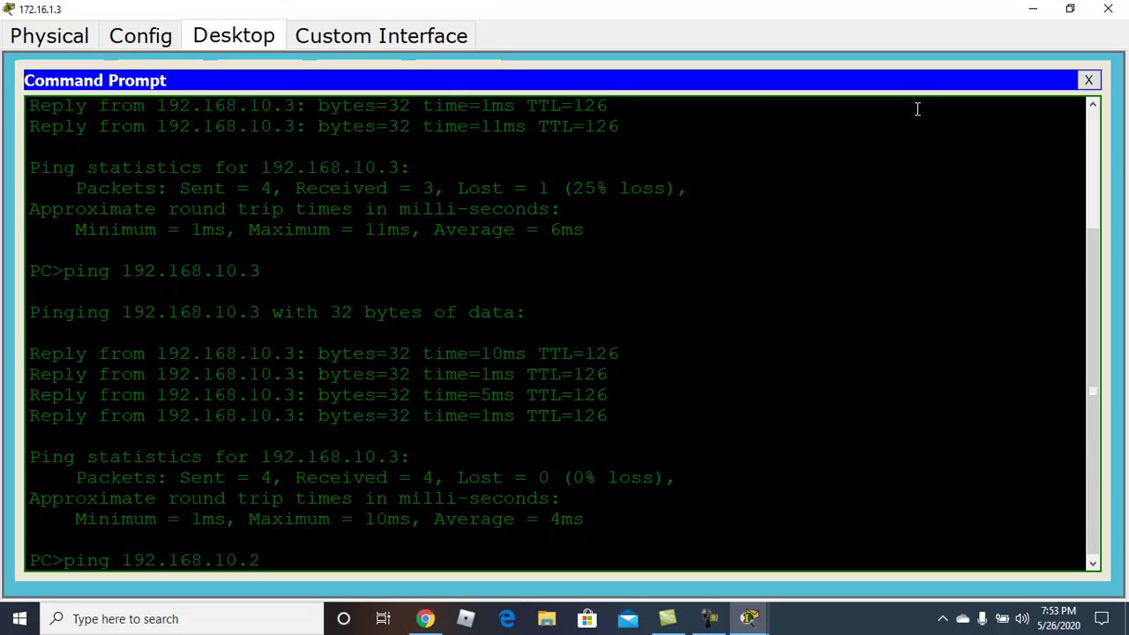
pyautogui.press('Return')
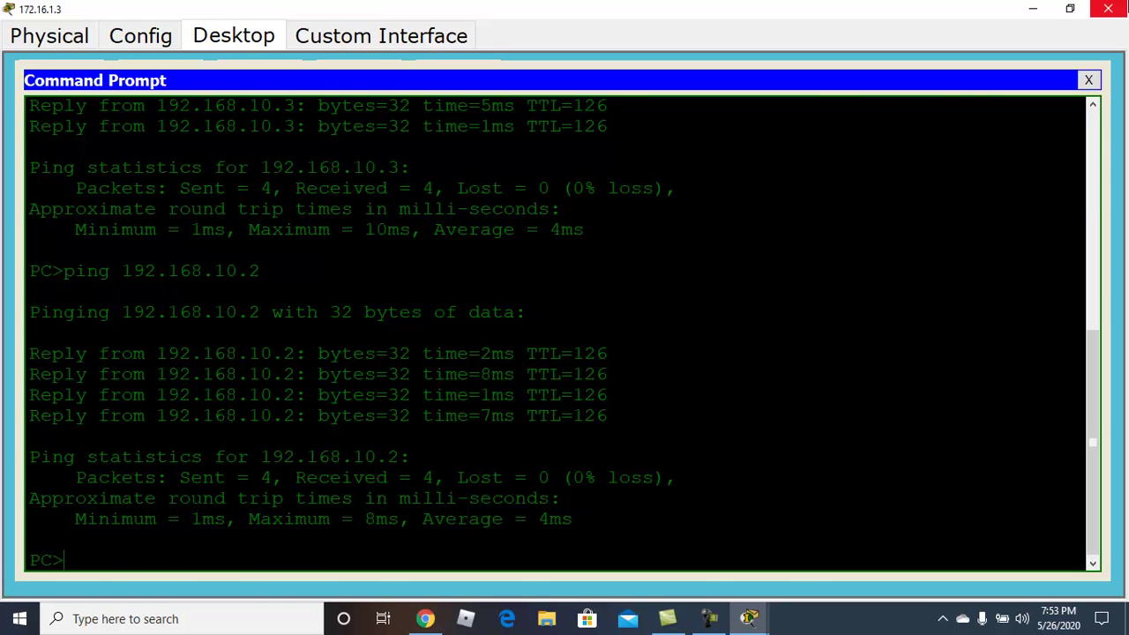
pyautogui.click(1034, 11)
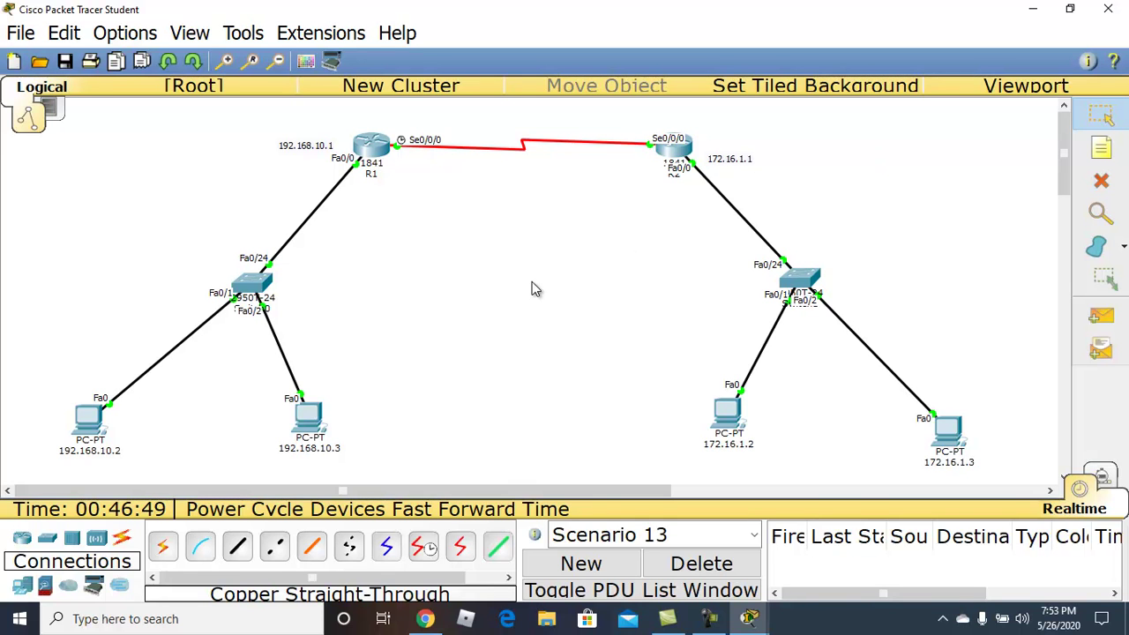
# - Display R1's routing table with the command sh ip route in its command-line interface
pyautogui.click(378, 155)
pyautogui.click(638, 75)
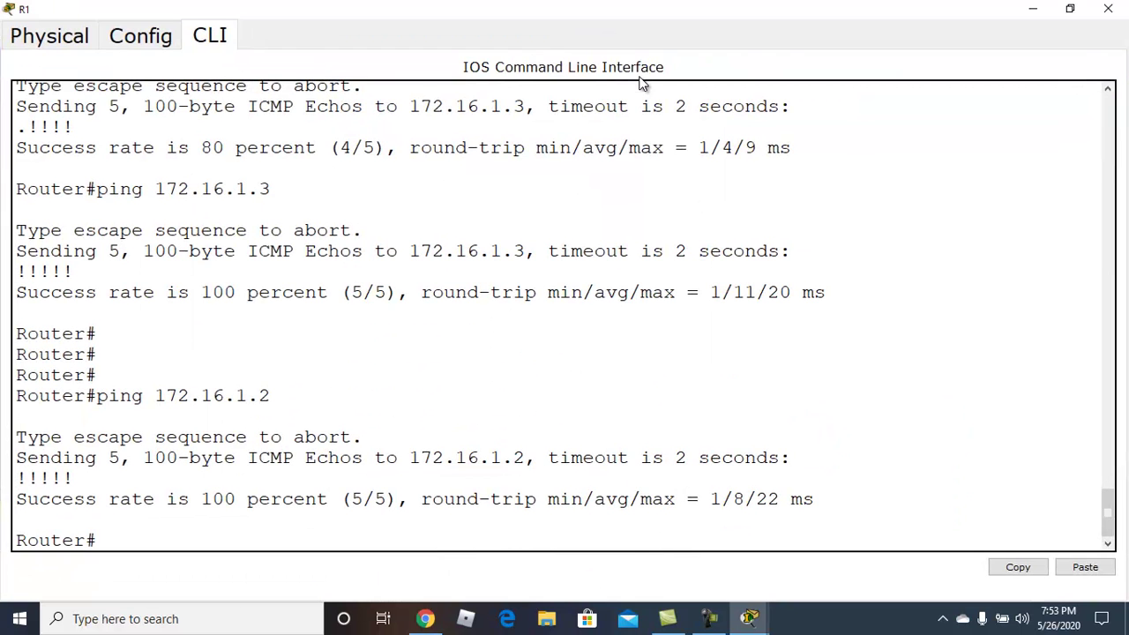
pyautogui.press('Return')
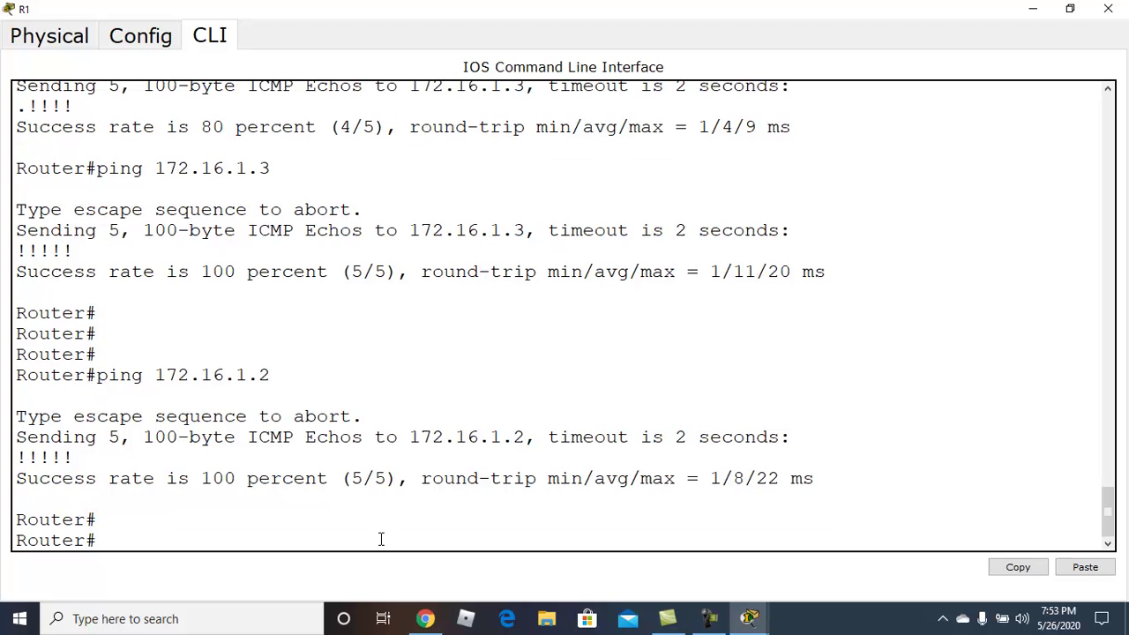
pyautogui.write('ip route')
pyautogui.press('Return')
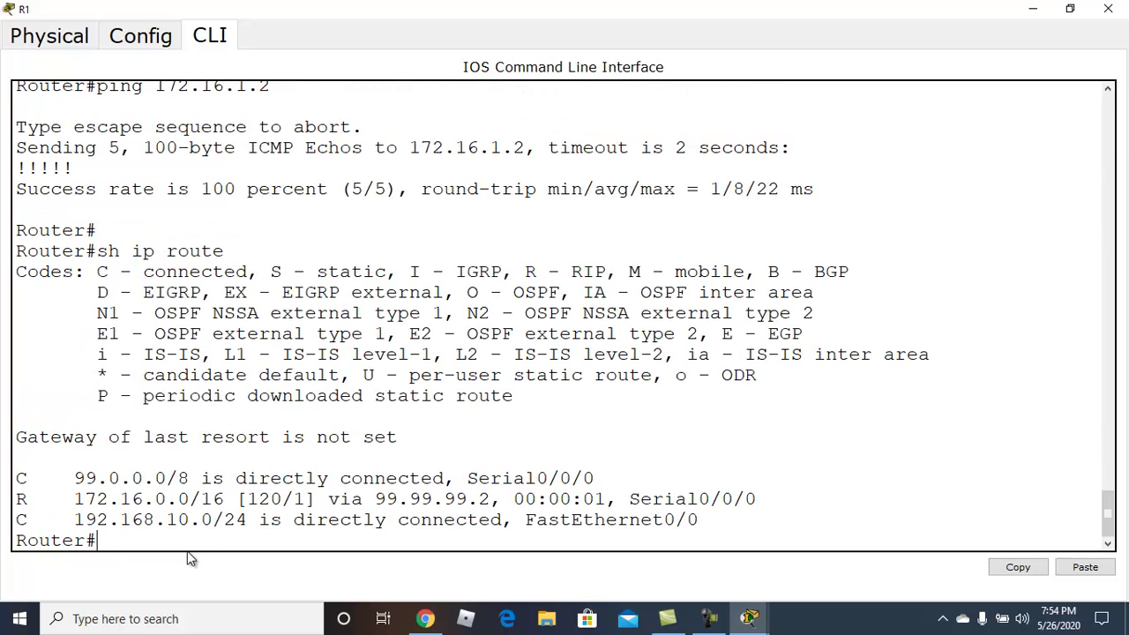
# - Copy the three route entries at the end of R1's routing table and minimize the R1 window
pyautogui.moveTo(16, 498); pyautogui.dragTo(768, 497)
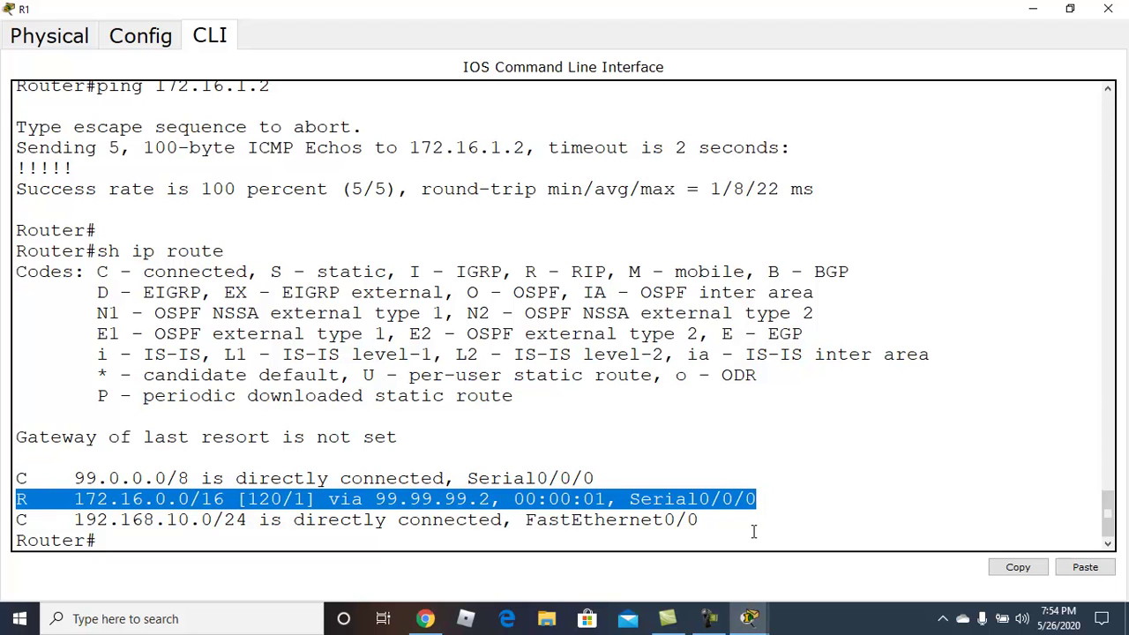
pyautogui.click(755, 531)
pyautogui.moveTo(701, 524); pyautogui.dragTo(15, 476)
pyautogui.hotkey('ctrl', 'c')
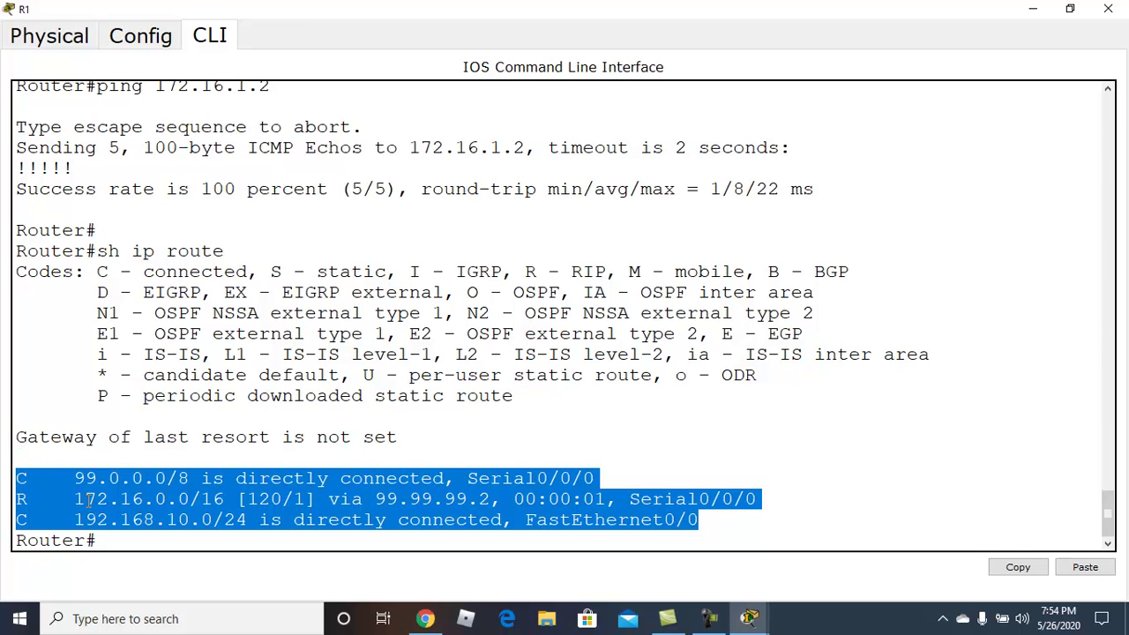
pyautogui.click(1017, 569)
pyautogui.click(1035, 11)
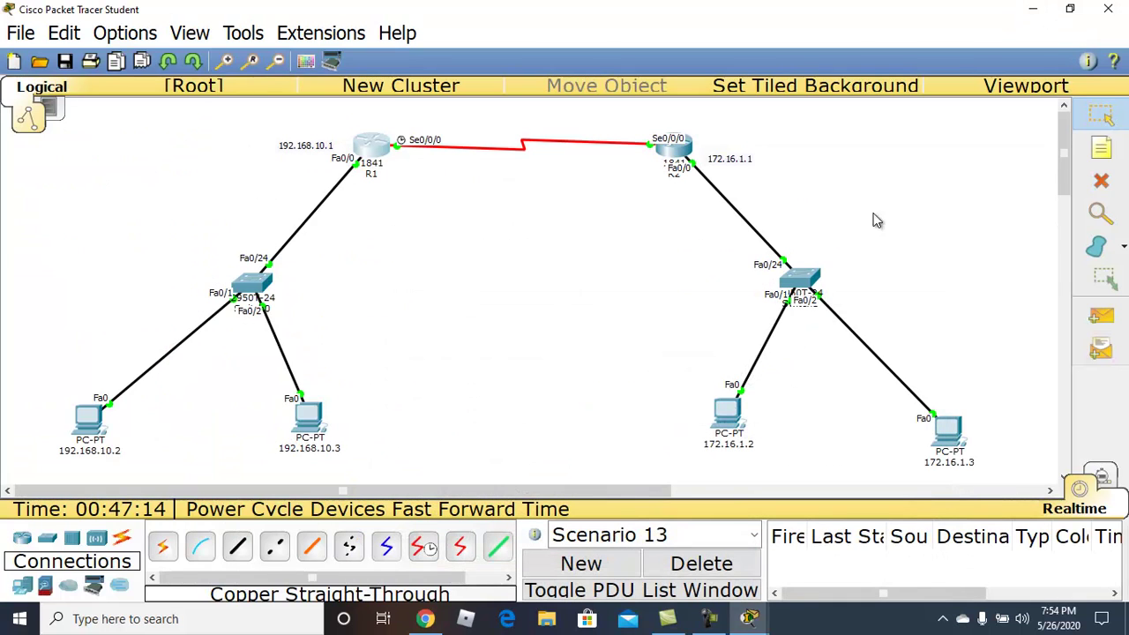
# - Place a note on the workspace to the left of R1 and paste the copied route entries into it
pyautogui.click(1101, 148)
pyautogui.click(65, 158)
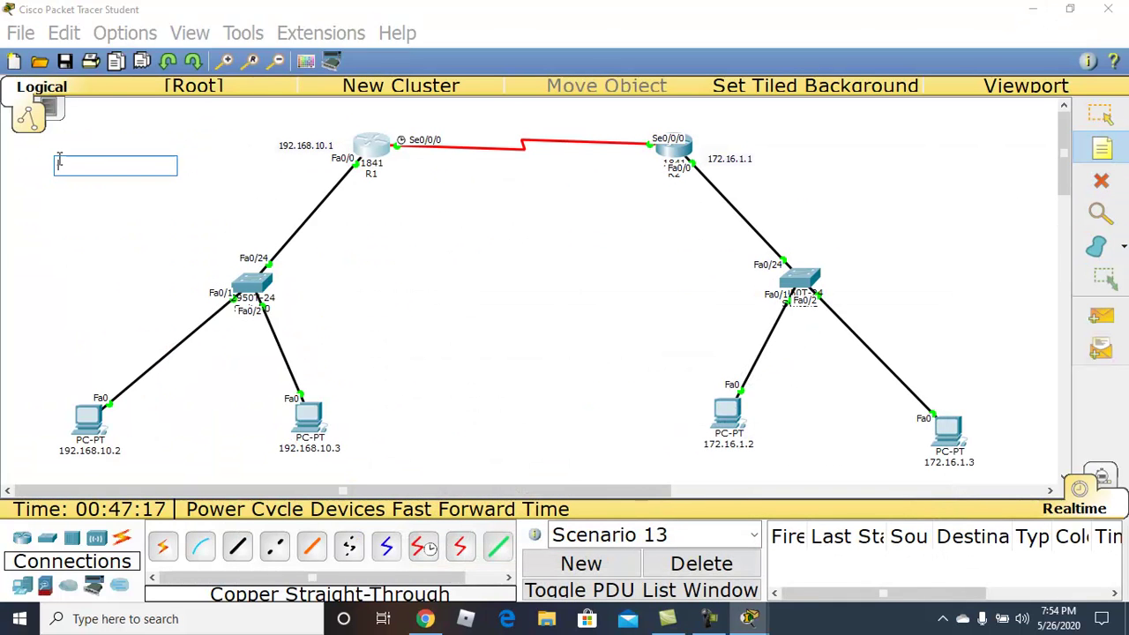
pyautogui.hotkey('ctrl', 'v')
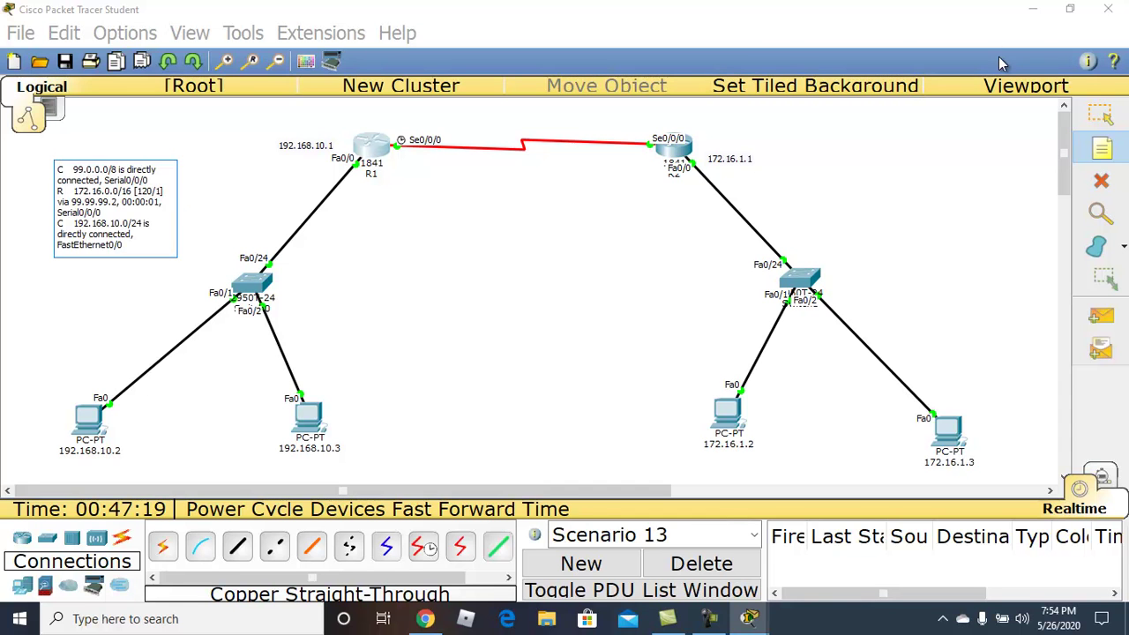
pyautogui.click(1101, 115)
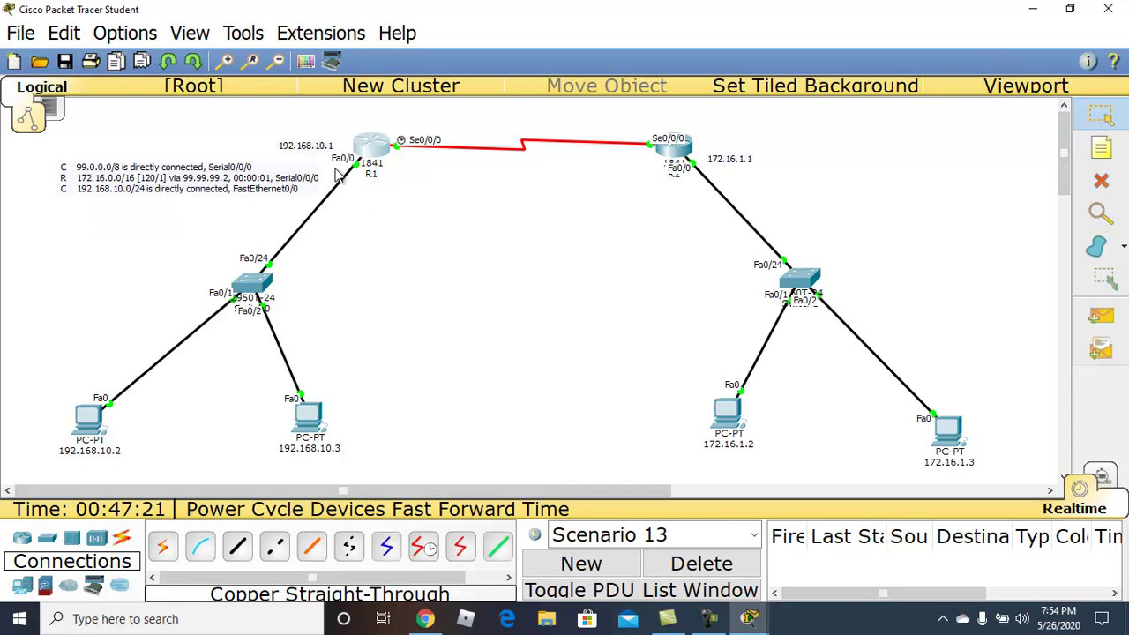
# - Reopen R1's command-line interface maximized and display its routing protocol details with sh ip protocols
pyautogui.click(380, 151)
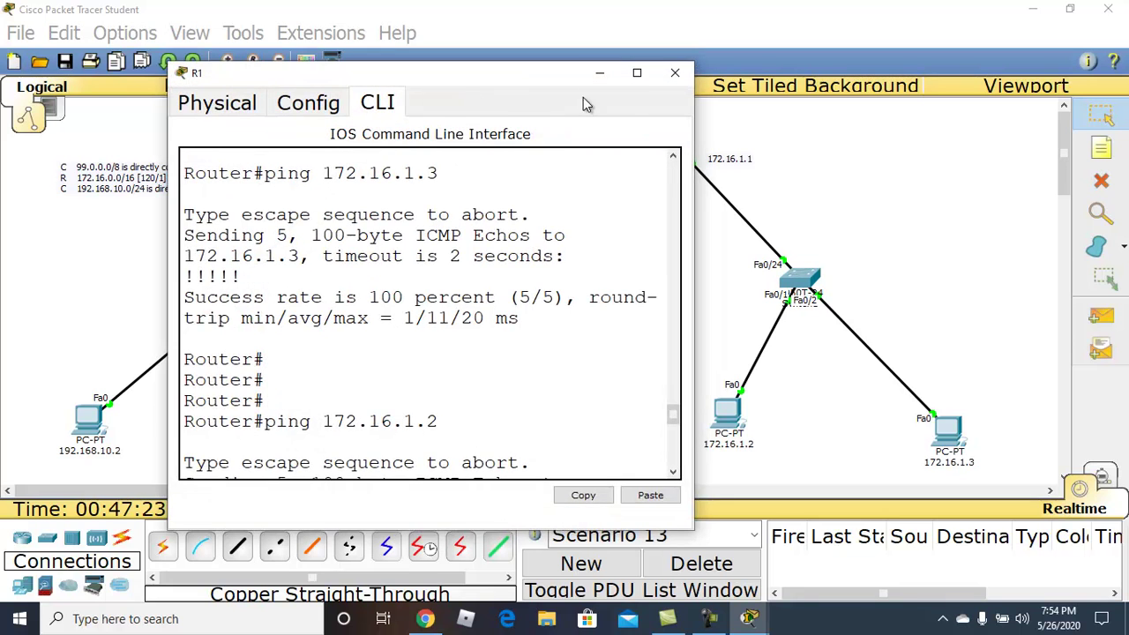
pyautogui.click(637, 73)
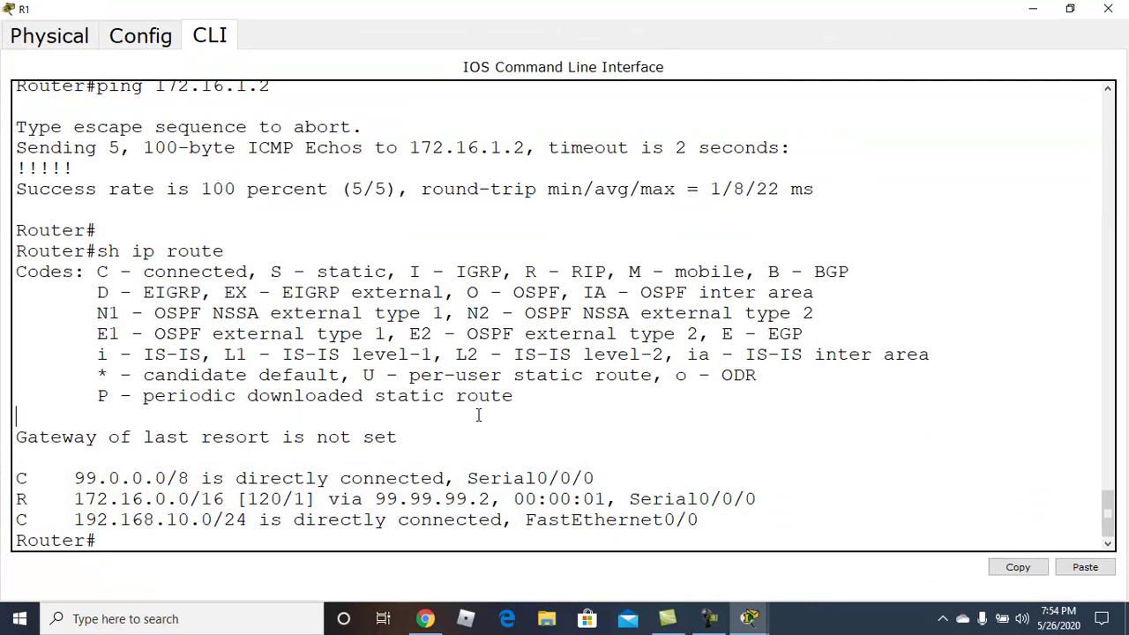
pyautogui.press('Return')
pyautogui.press('Return')
pyautogui.press('Return')
pyautogui.write('s')
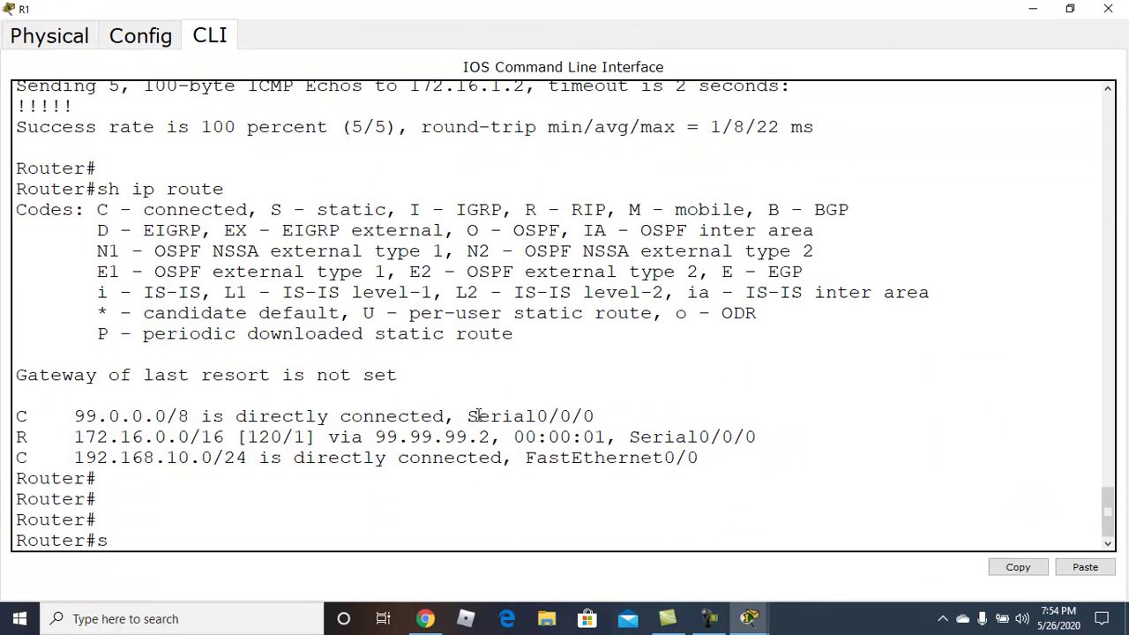
pyautogui.write('h ip rou')
pyautogui.press('BackSpace')
pyautogui.press('Tab')
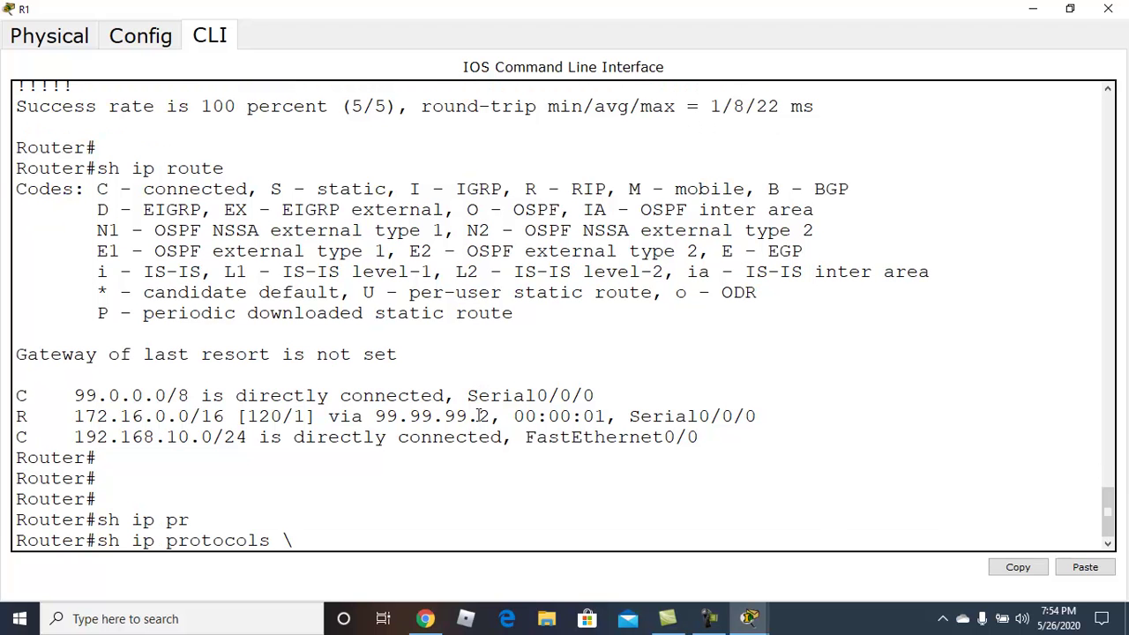
pyautogui.press('Return')
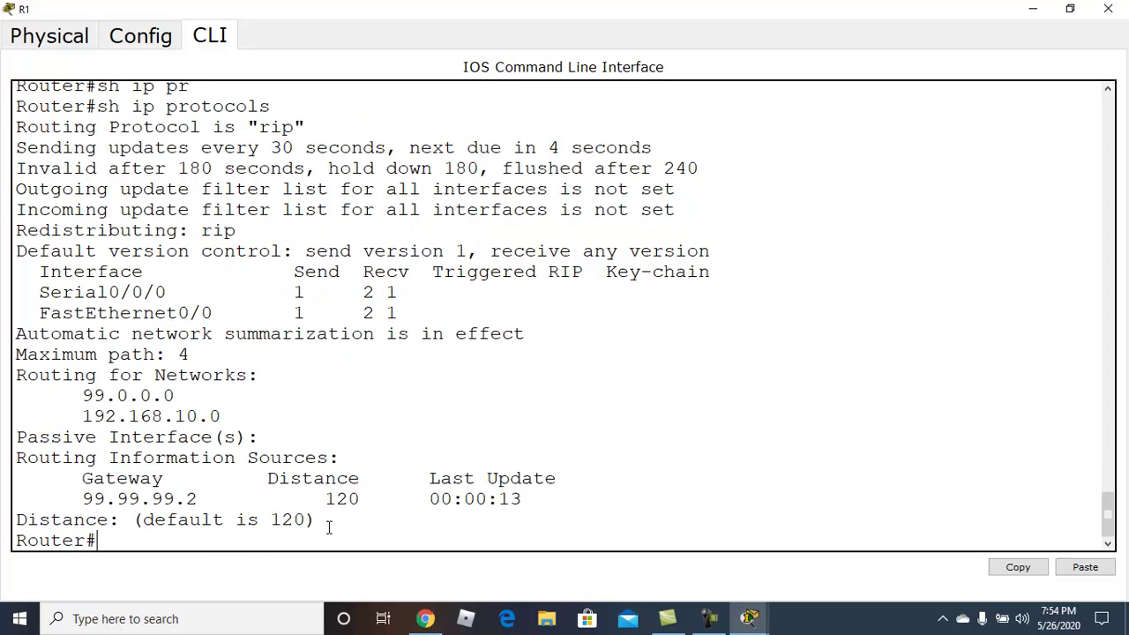
# - Copy R1's protocol output from "Redistributing: rip" through the Distance line and paste it as a workspace note below the route note
pyautogui.moveTo(328, 527); pyautogui.dragTo(11, 234)
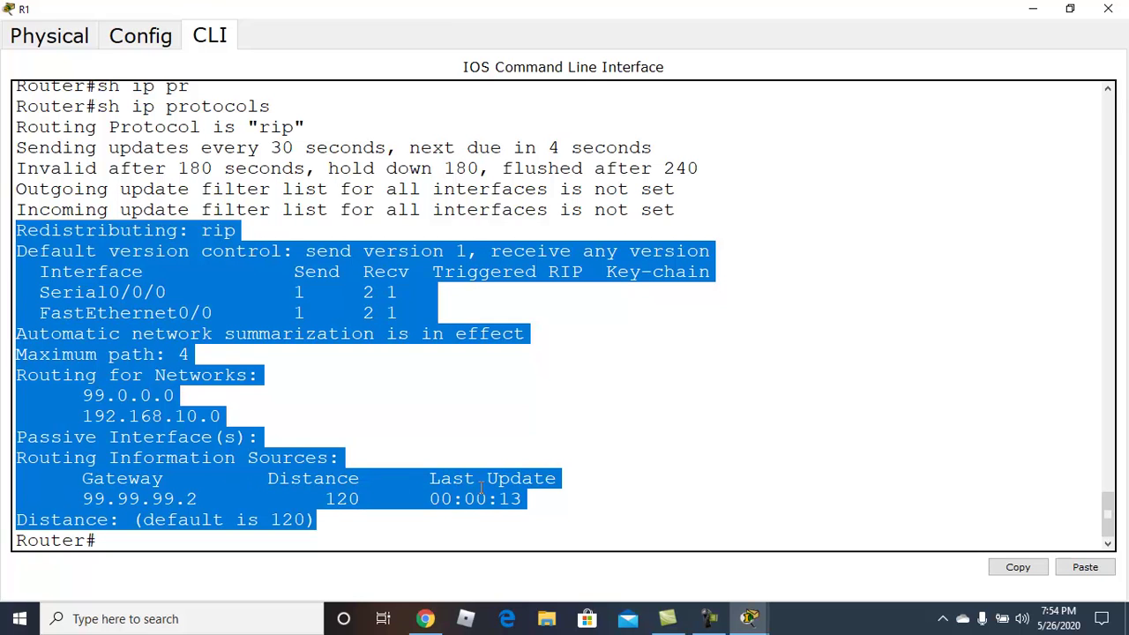
pyautogui.click(1023, 569)
pyautogui.click(1034, 9)
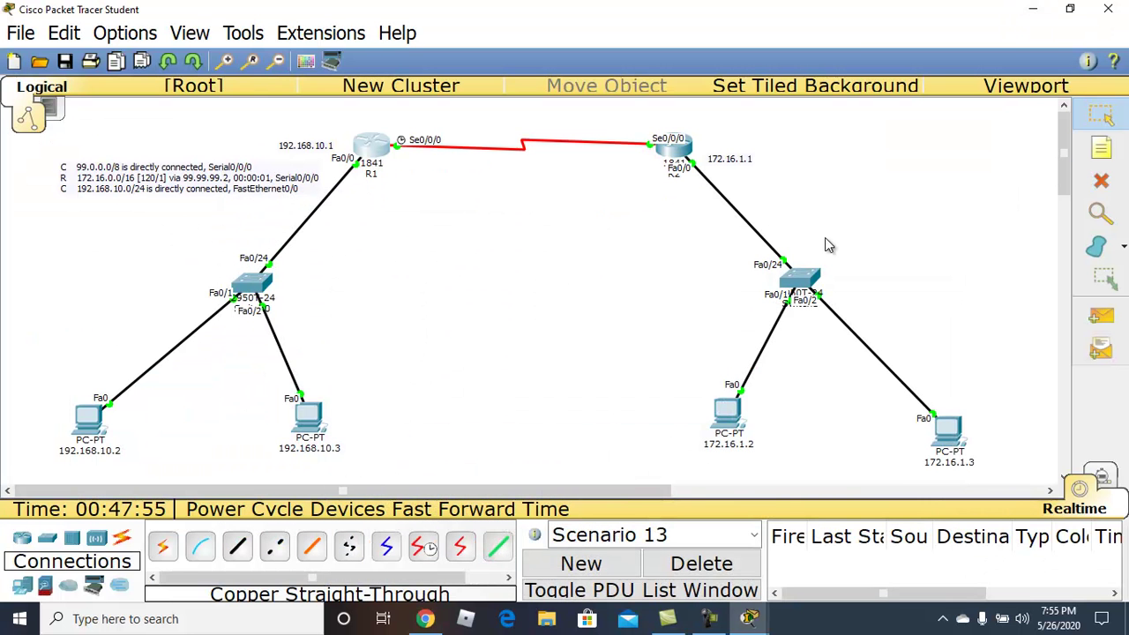
pyautogui.click(1102, 148)
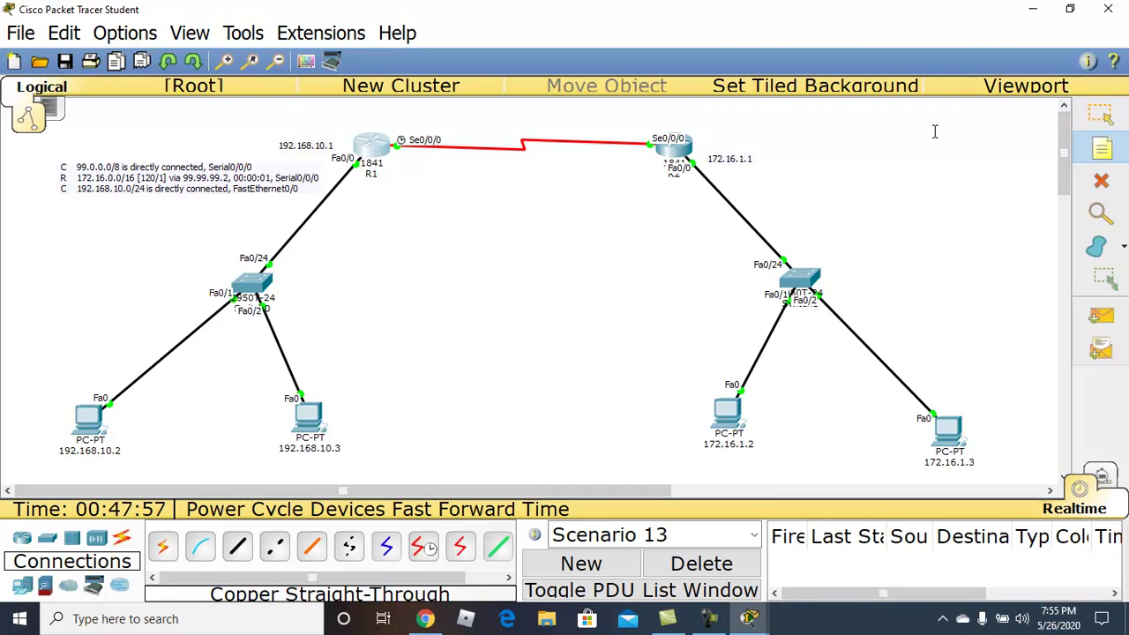
pyautogui.click(52, 233)
pyautogui.hotkey('ctrl', 'v')
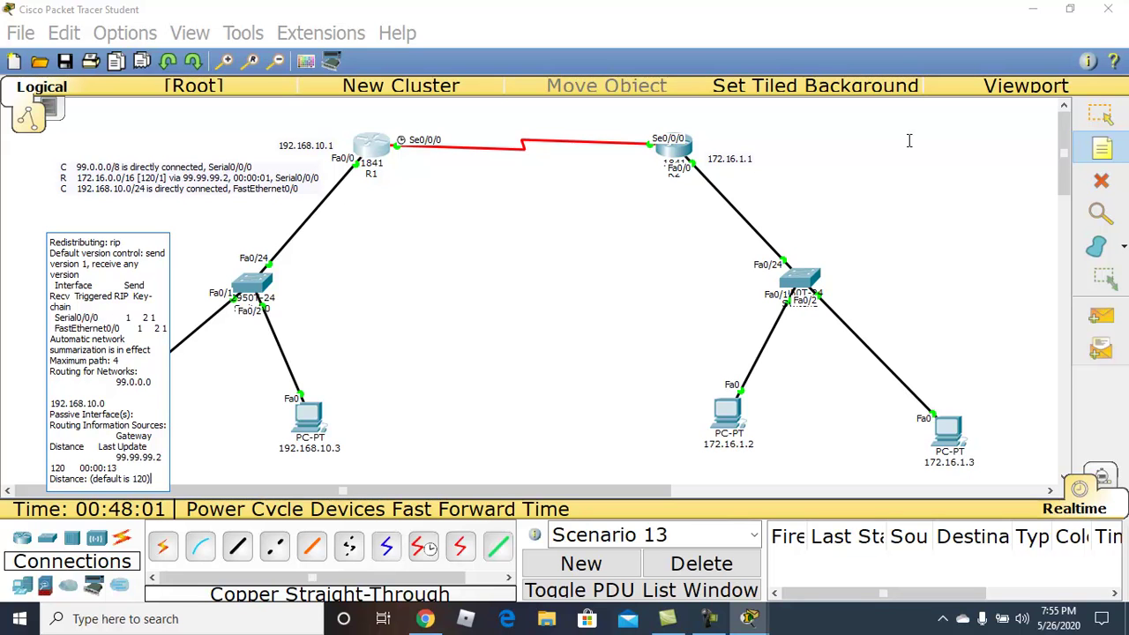
pyautogui.click(1100, 117)
# - Move the route note to the left of R1's Fa0/0 link and the protocol note into the space between both LANs
pyautogui.moveTo(181, 189); pyautogui.dragTo(141, 168)
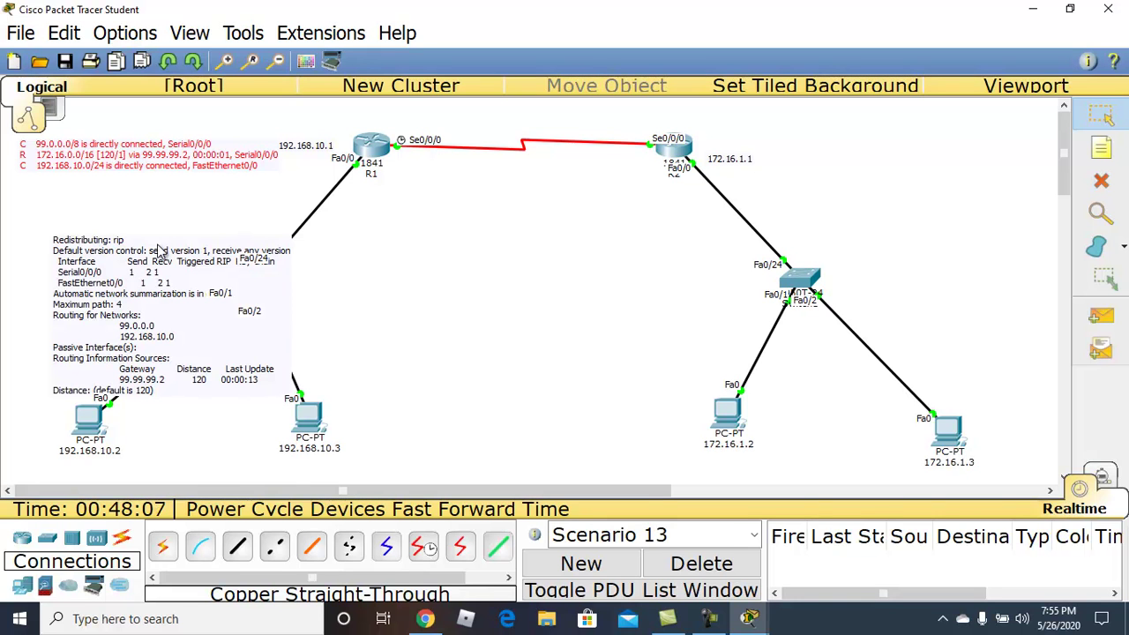
pyautogui.moveTo(148, 166); pyautogui.dragTo(152, 192)
pyautogui.moveTo(165, 282); pyautogui.dragTo(472, 245)
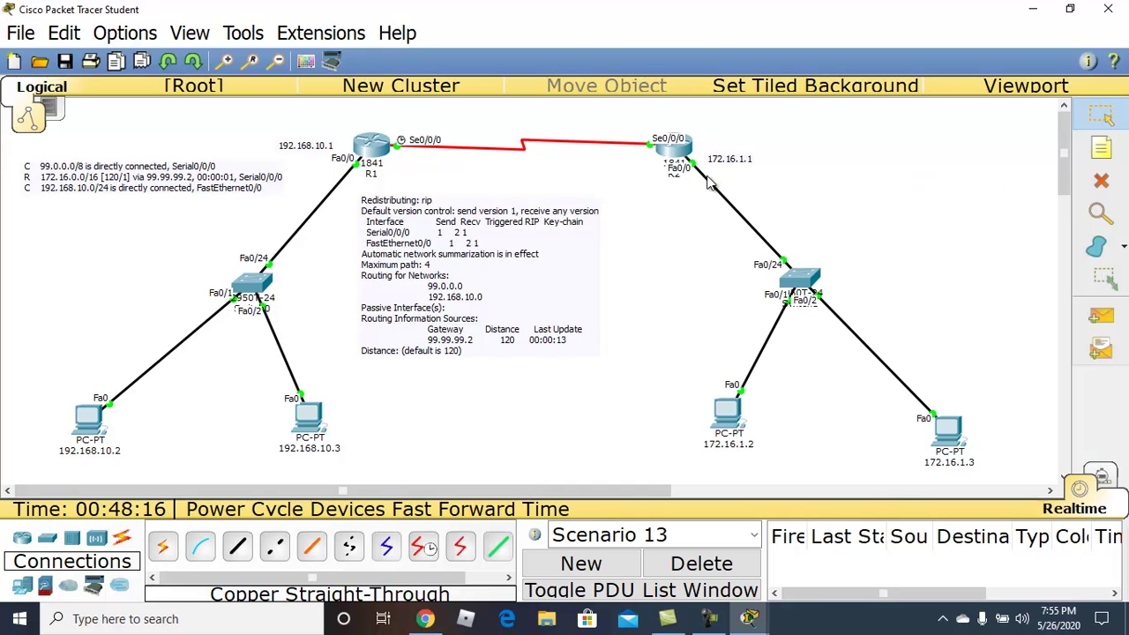
# - Open R2's command-line interface maximized and display its routing protocol details with sh ip protocols
pyautogui.click(675, 148)
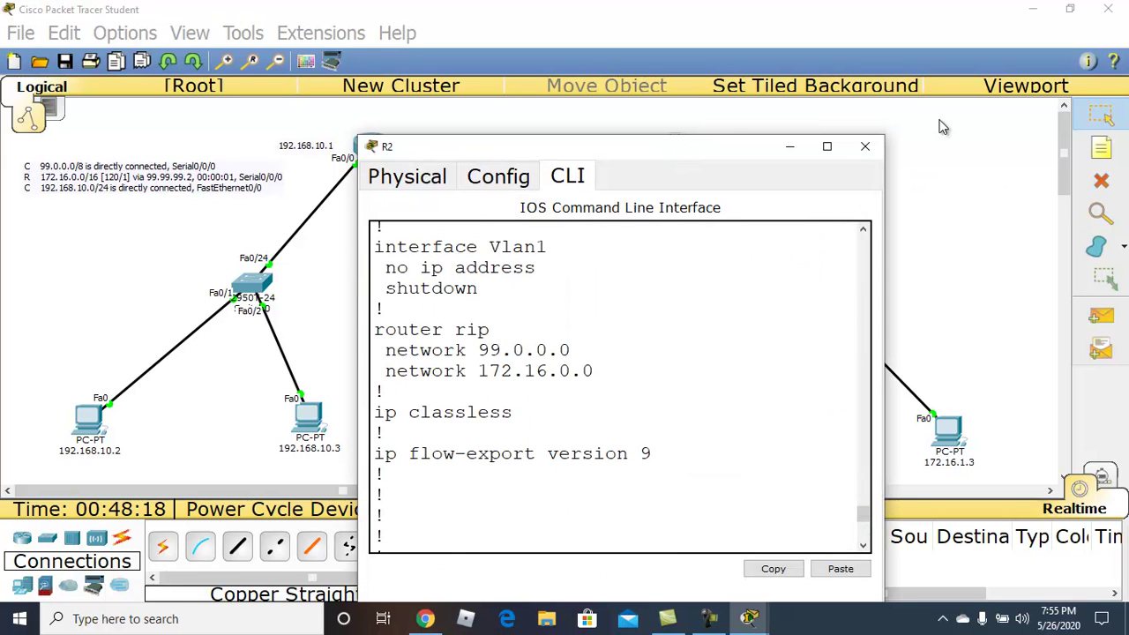
pyautogui.click(828, 148)
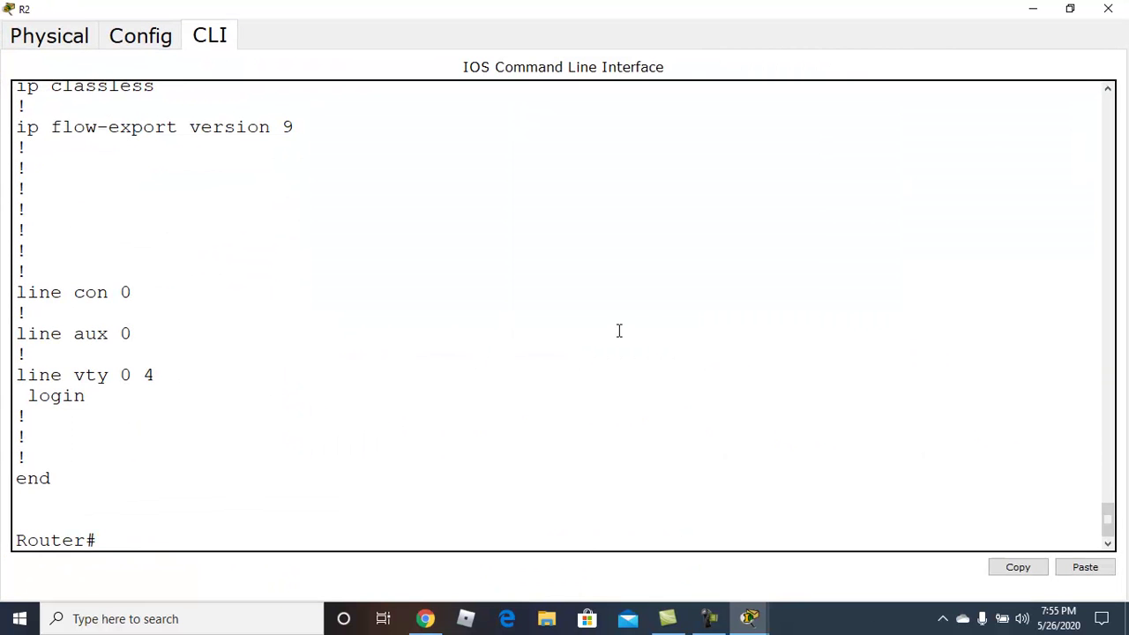
pyautogui.press('Return')
pyautogui.write('sh ip protocols')
pyautogui.press('Tab')
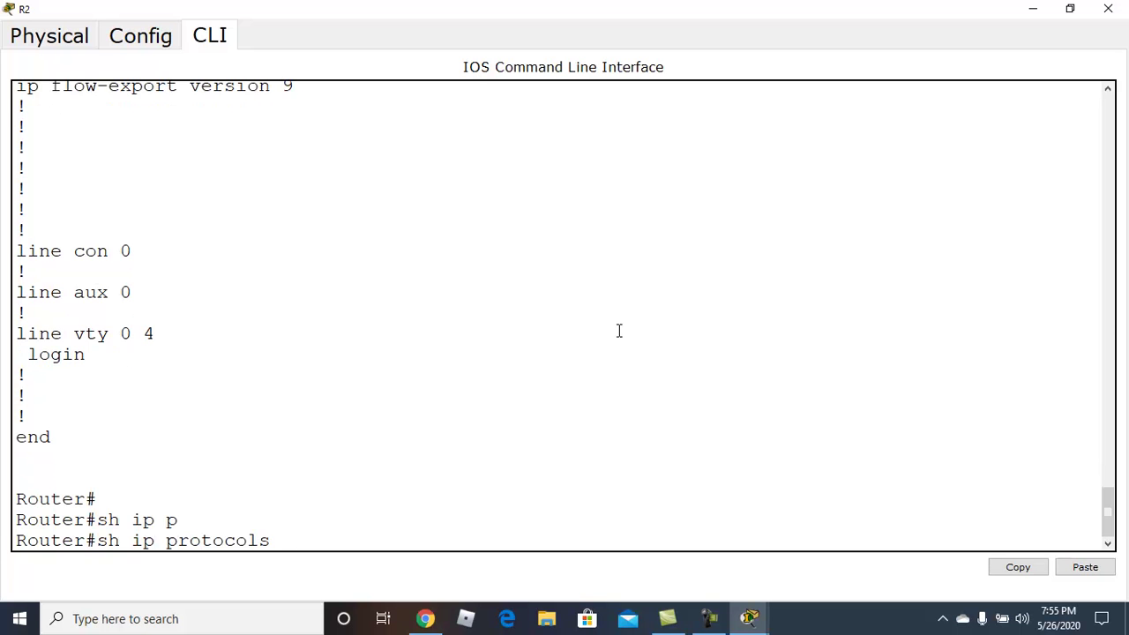
pyautogui.press('Return')
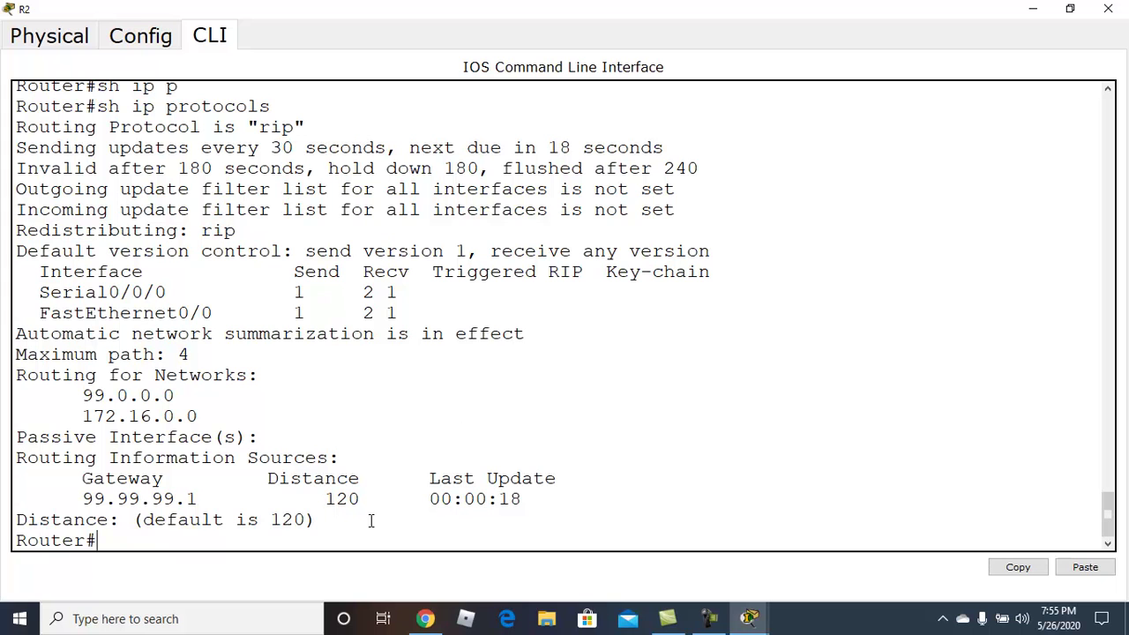
# - Copy R2's protocol output from "Redistributing: rip" through the Distance line and paste it as a workspace note to the right of R2
pyautogui.moveTo(325, 520); pyautogui.dragTo(10, 233)
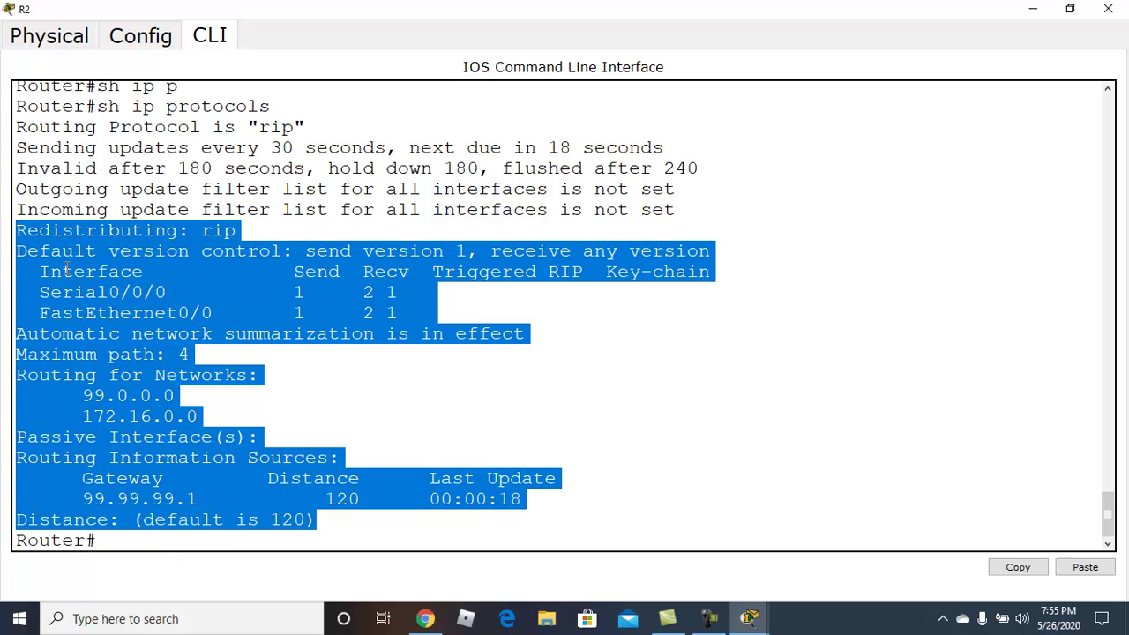
pyautogui.click(1018, 567)
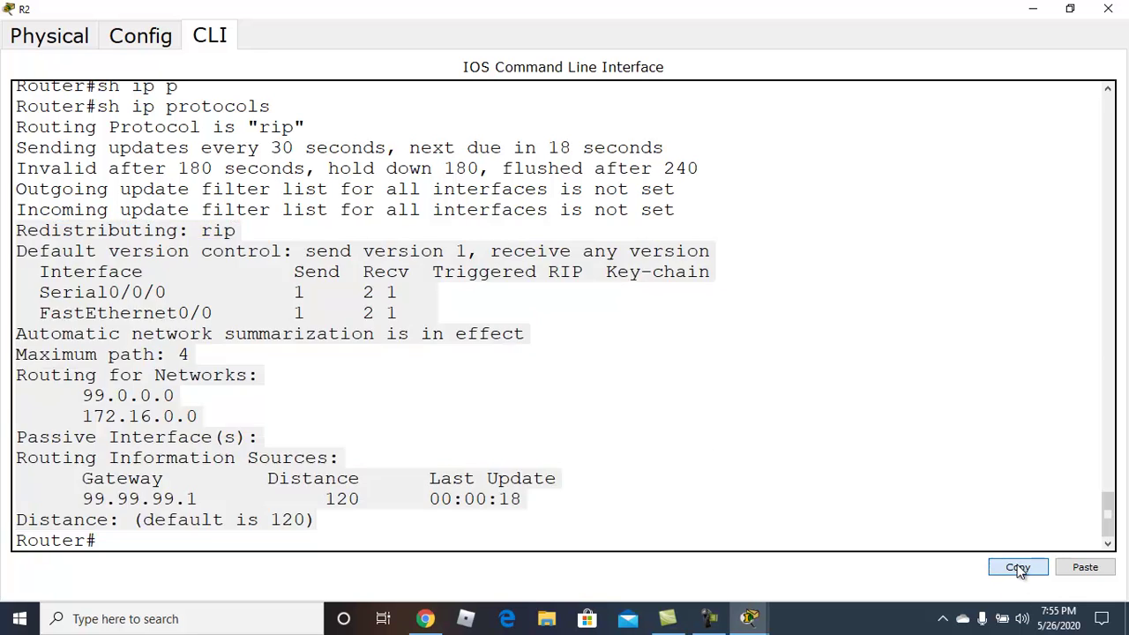
pyautogui.click(1033, 8)
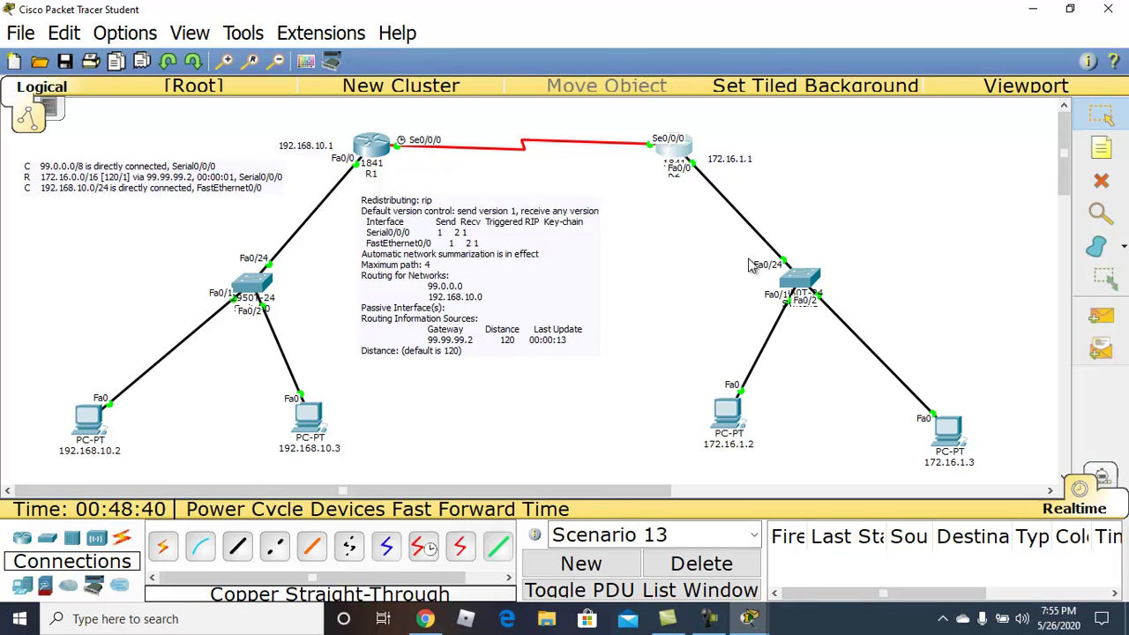
pyautogui.click(1107, 150)
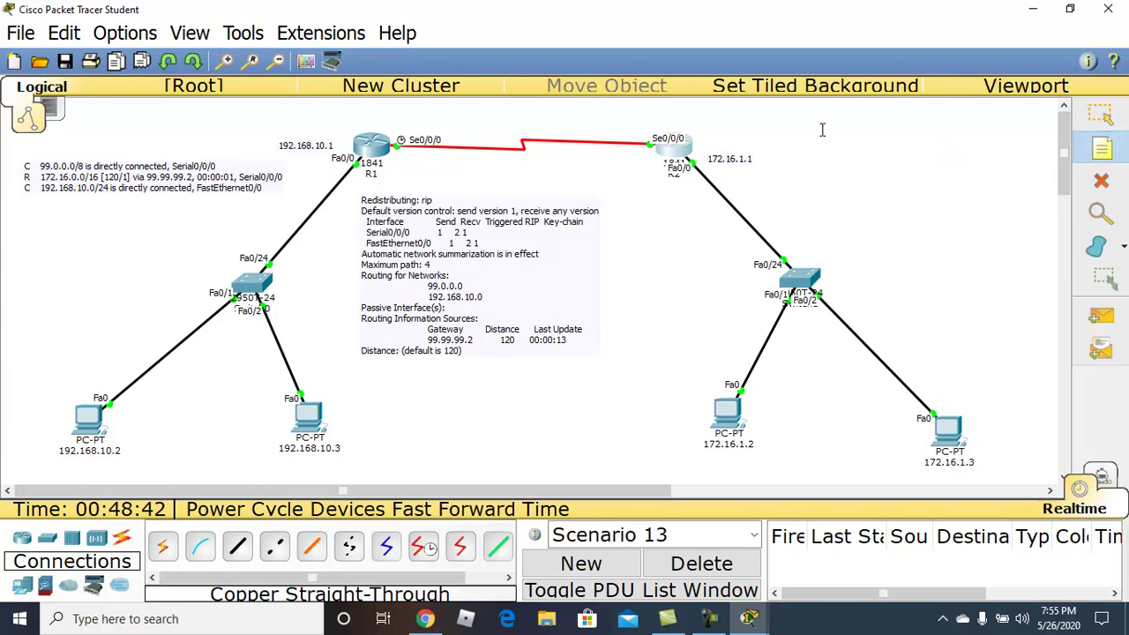
pyautogui.click(822, 130)
pyautogui.hotkey('ctrl', 'v')
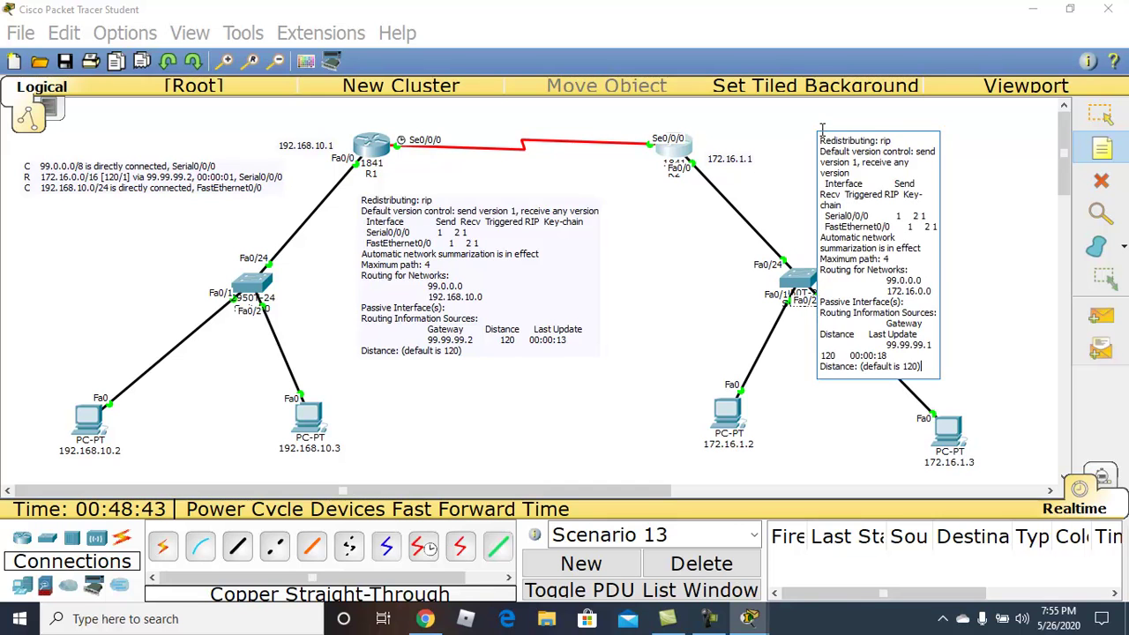
pyautogui.click(1109, 115)
# - Reposition R2's protocol note above the right-hand LAN so its full width fits in the workspace, and deselect it
pyautogui.moveTo(915, 184); pyautogui.dragTo(925, 177)
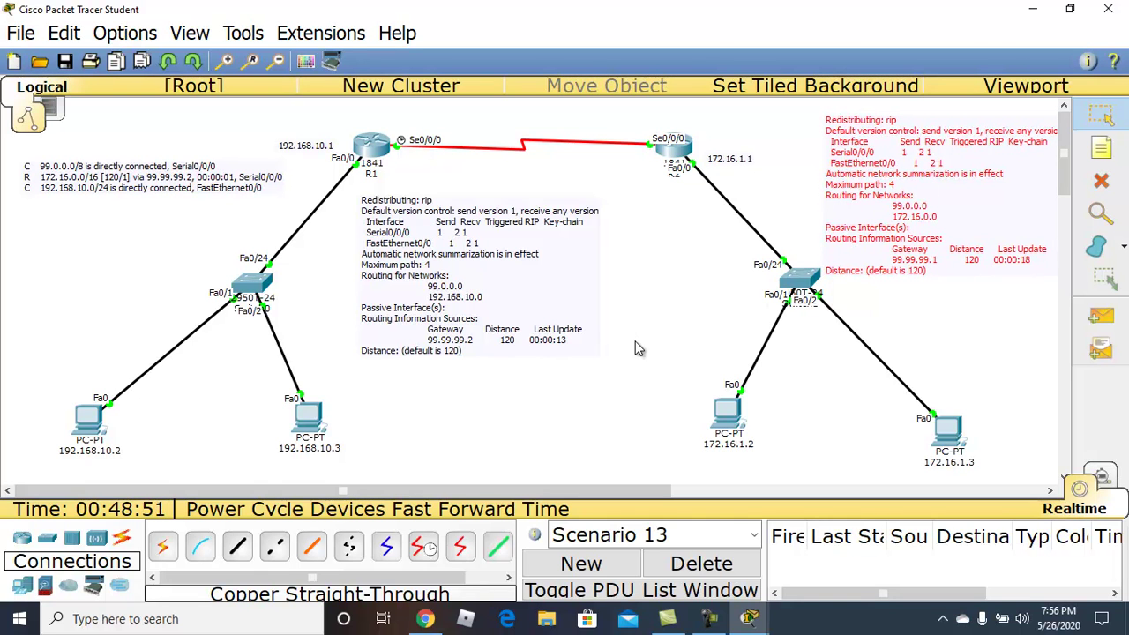
pyautogui.click(643, 392)
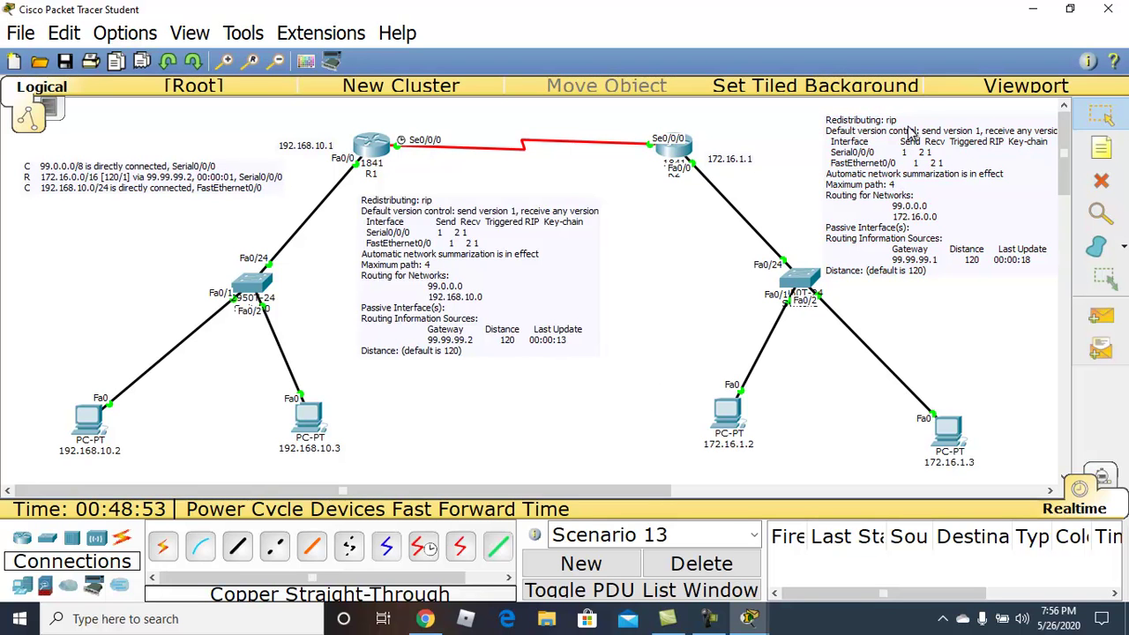
pyautogui.moveTo(923, 163); pyautogui.dragTo(901, 154)
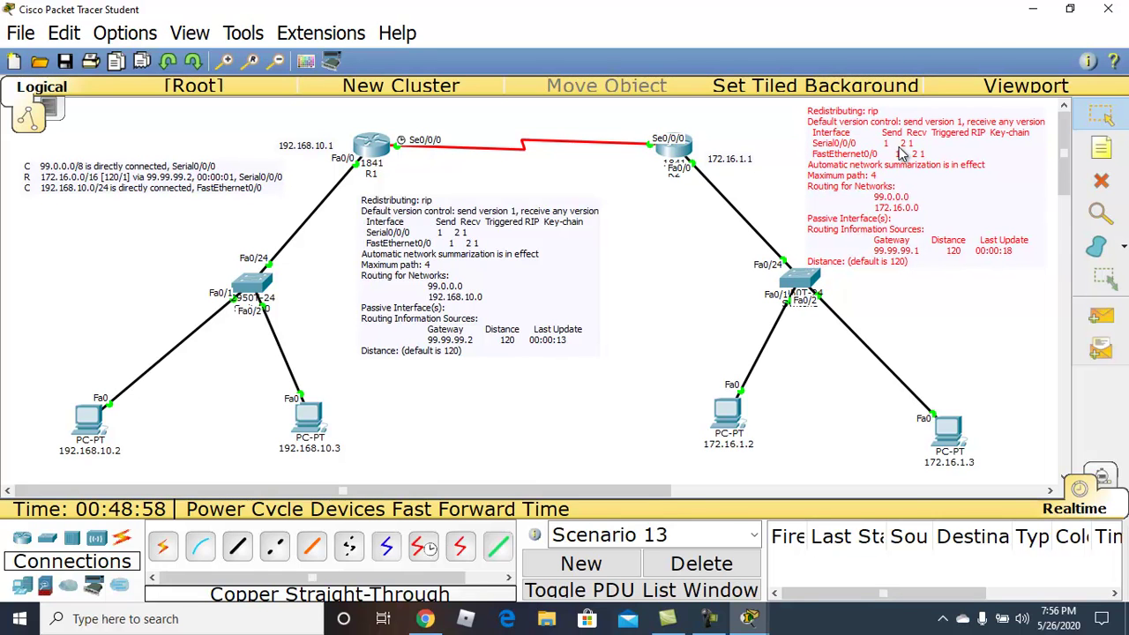
pyautogui.click(946, 301)
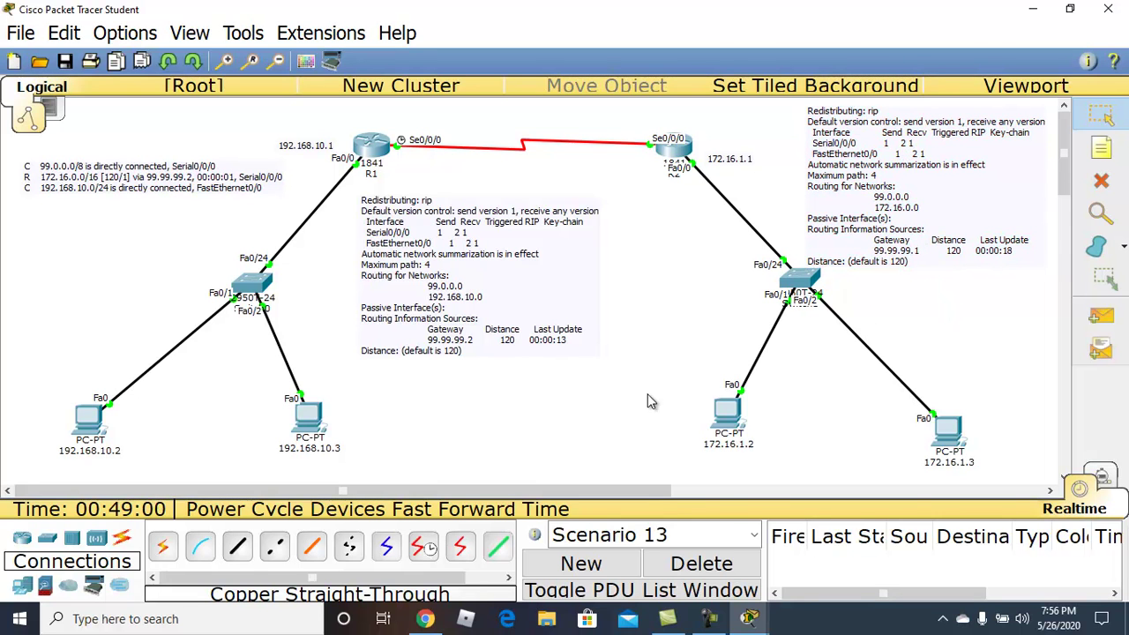
# - Return to R2's command-line interface and display its routing table with sh ip route
pyautogui.click(680, 144)
pyautogui.click(826, 145)
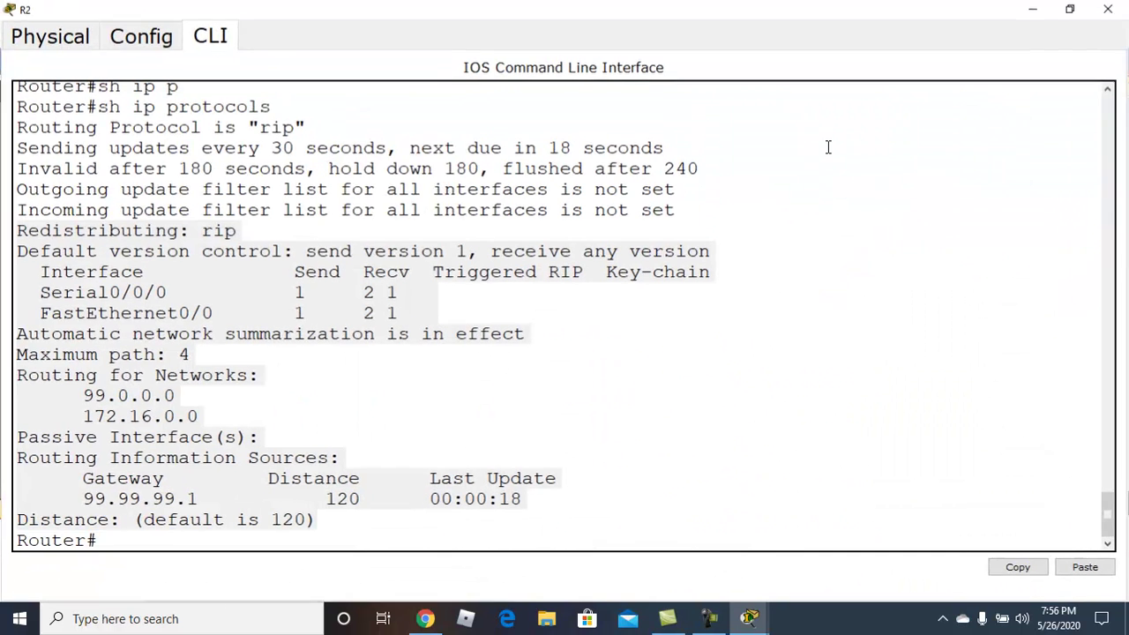
pyautogui.click(504, 529)
pyautogui.press('Return')
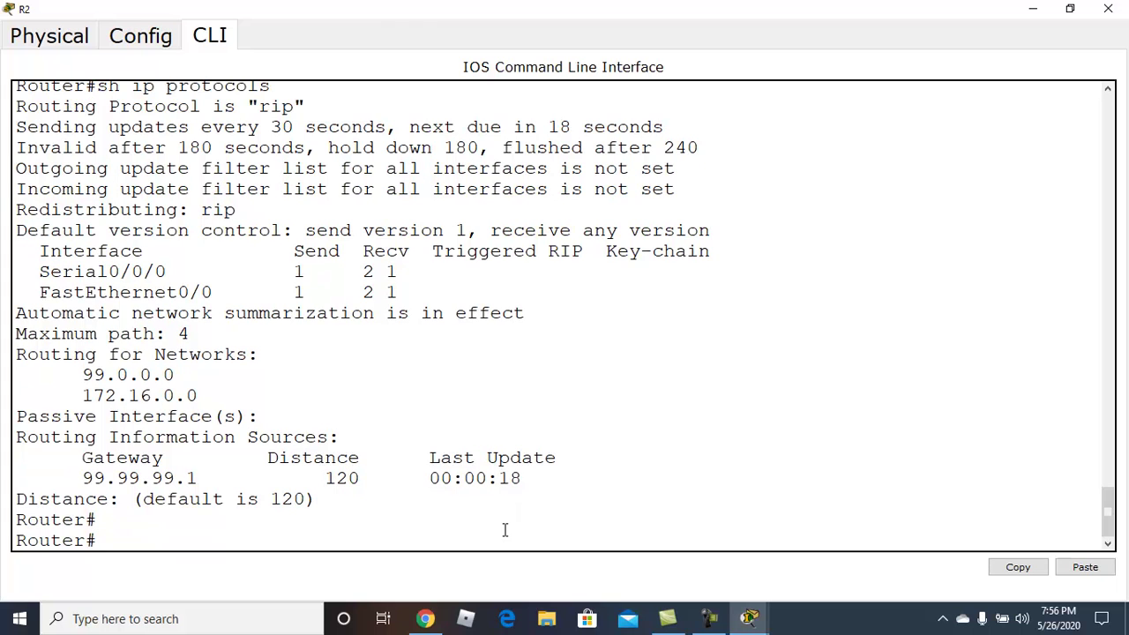
pyautogui.write('sh ip r')
pyautogui.press('Return')
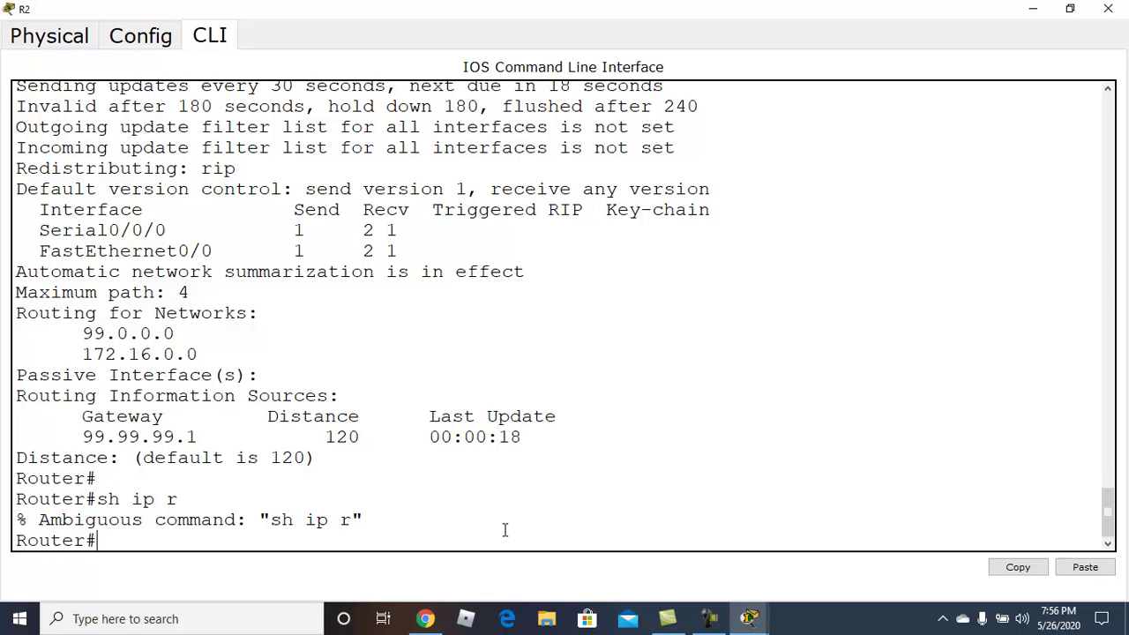
pyautogui.press('Up')
pyautogui.write('oute')
pyautogui.press('Return')
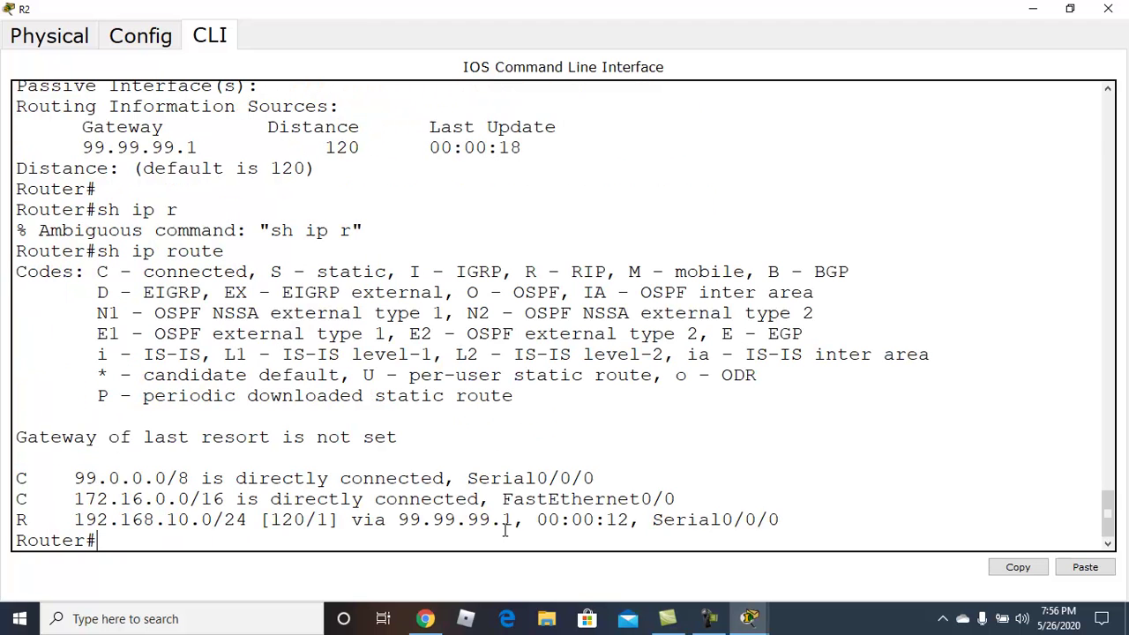
# - Copy R2's three route entries, paste them as a workspace note, and place it beneath the right-hand LAN's PCs
pyautogui.moveTo(780, 521); pyautogui.dragTo(19, 479)
pyautogui.click(1021, 567)
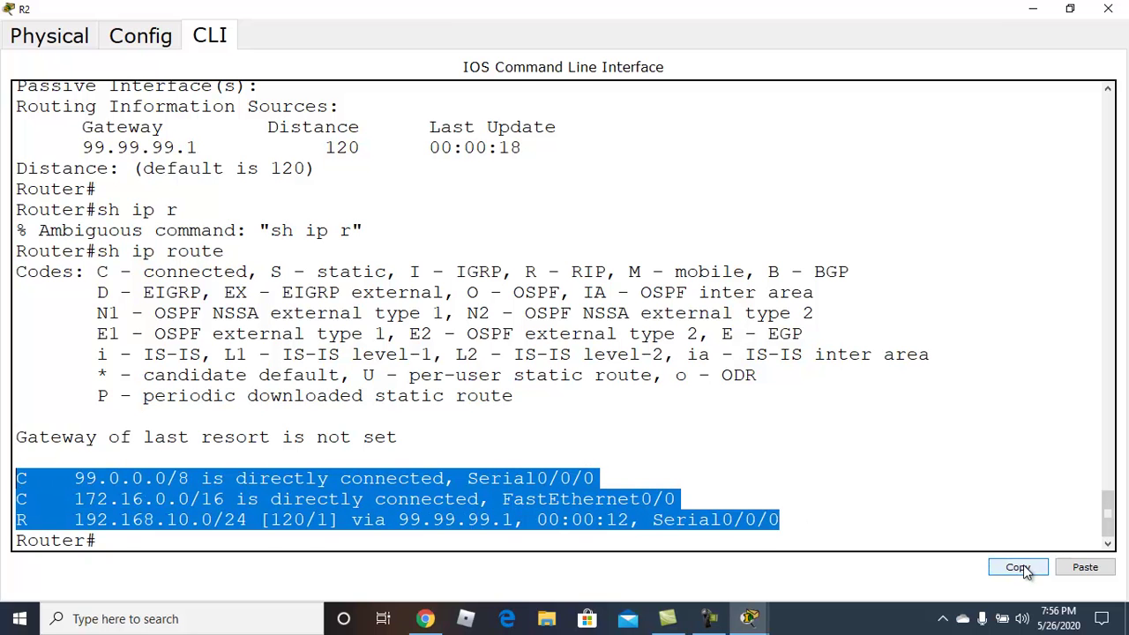
pyautogui.click(1037, 9)
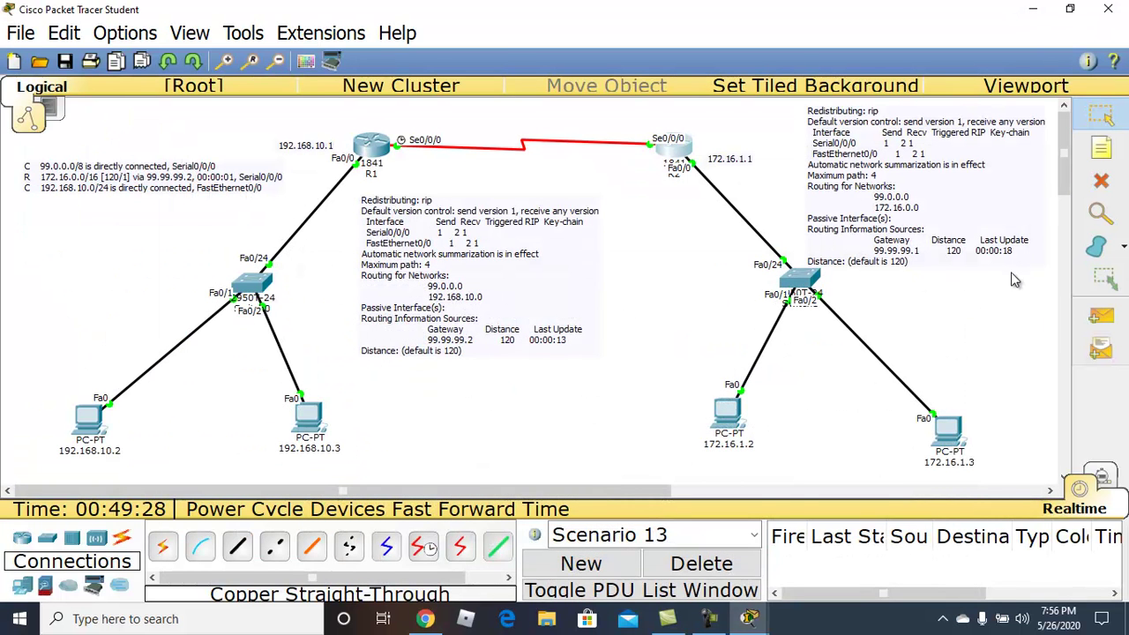
pyautogui.click(1101, 148)
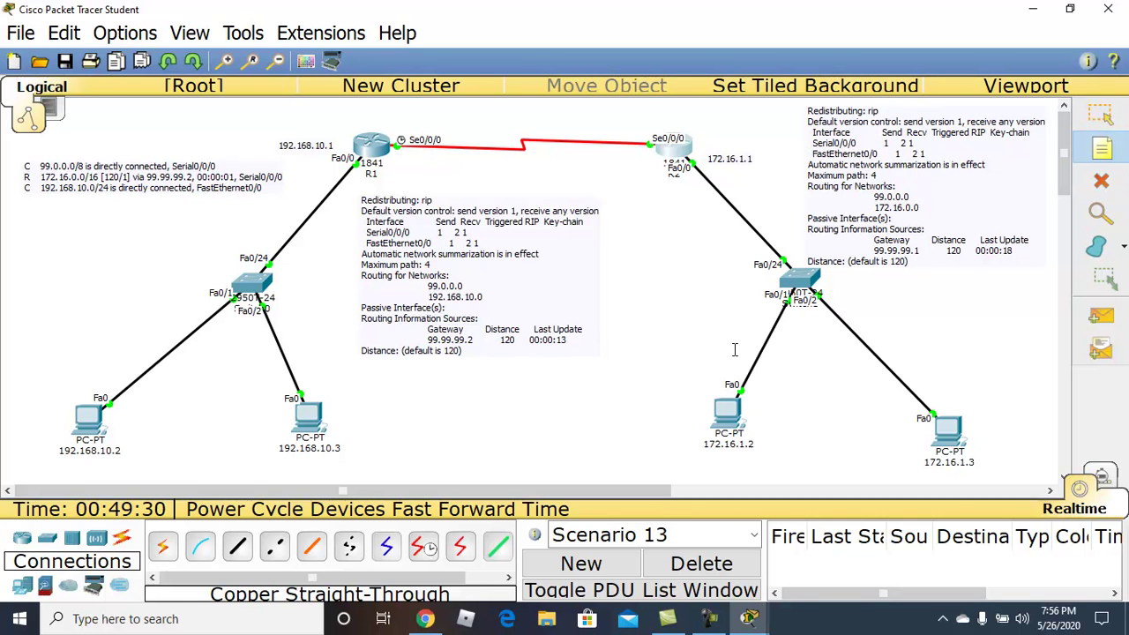
pyautogui.click(457, 403)
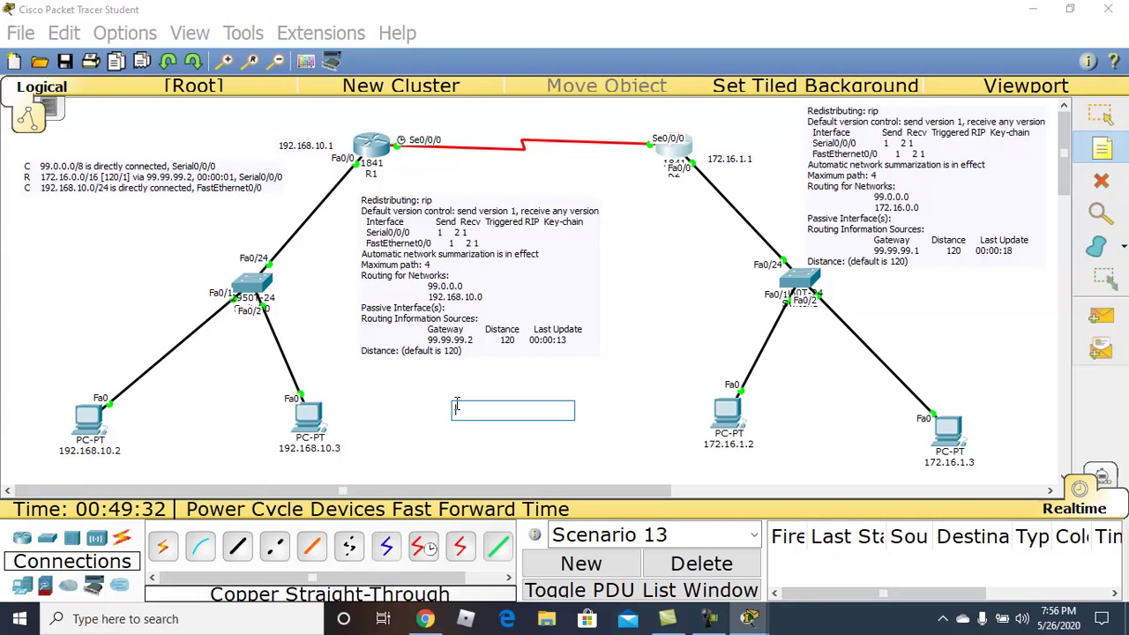
pyautogui.hotkey('ctrl', 'v')
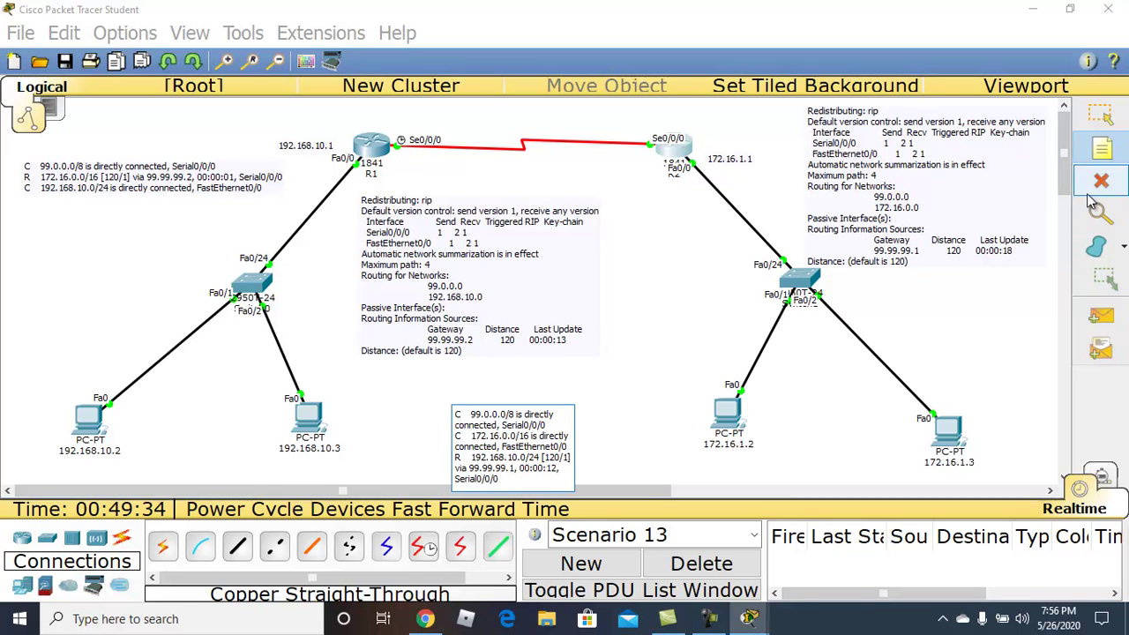
pyautogui.click(1100, 115)
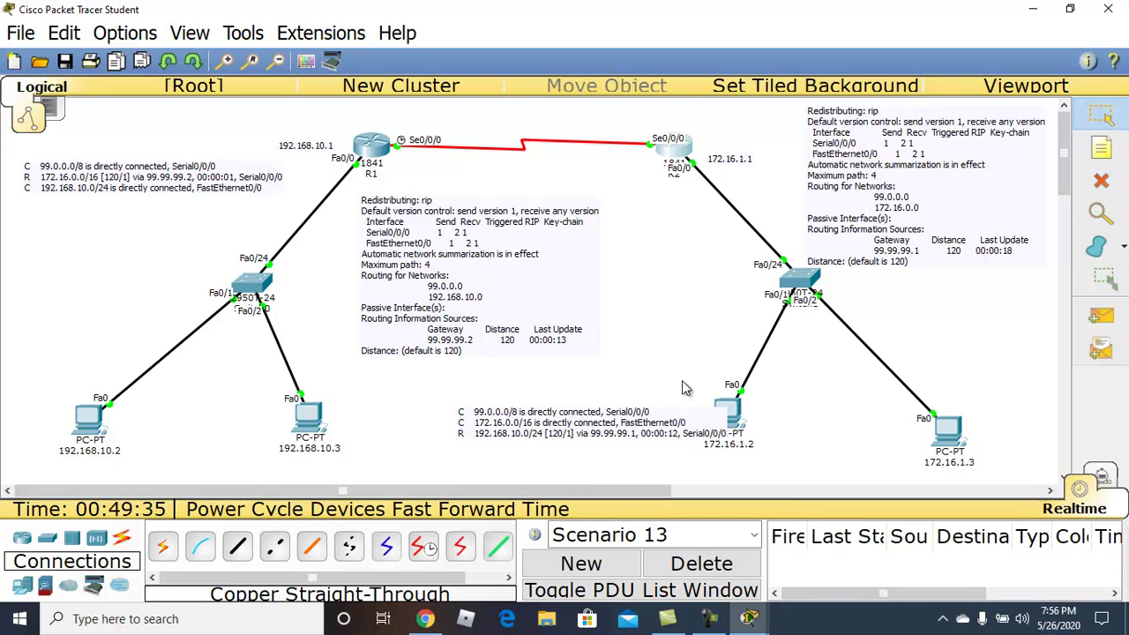
pyautogui.moveTo(625, 443); pyautogui.dragTo(889, 484)
pyautogui.click(971, 375)
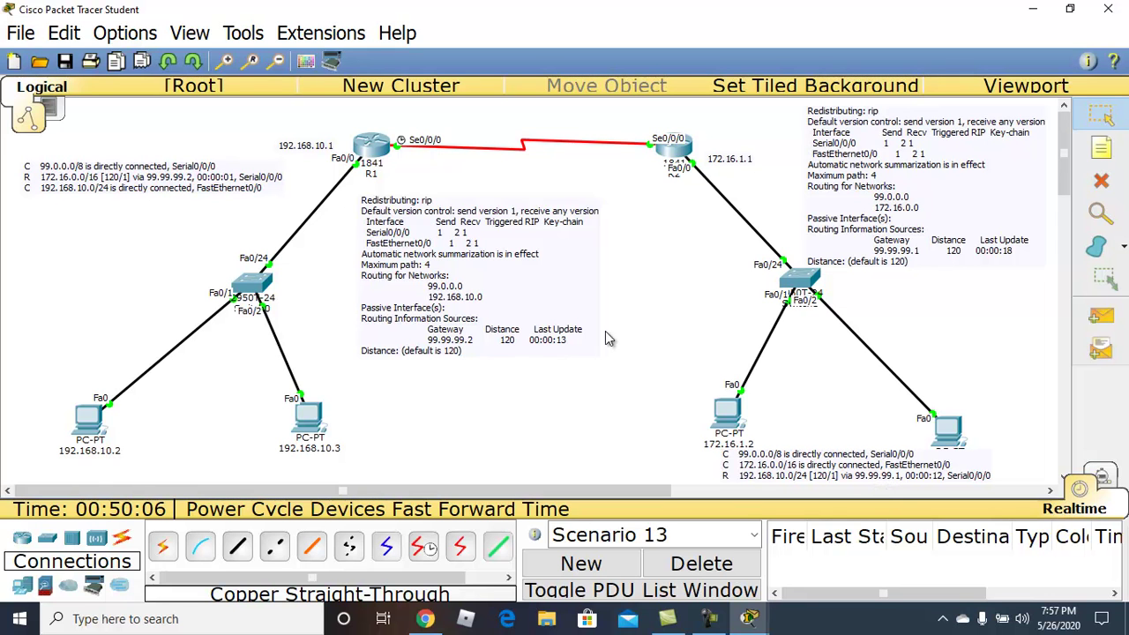
# - Open R1's command-line interface and display its running configuration with sh r, down to the router rip section
pyautogui.click(377, 141)
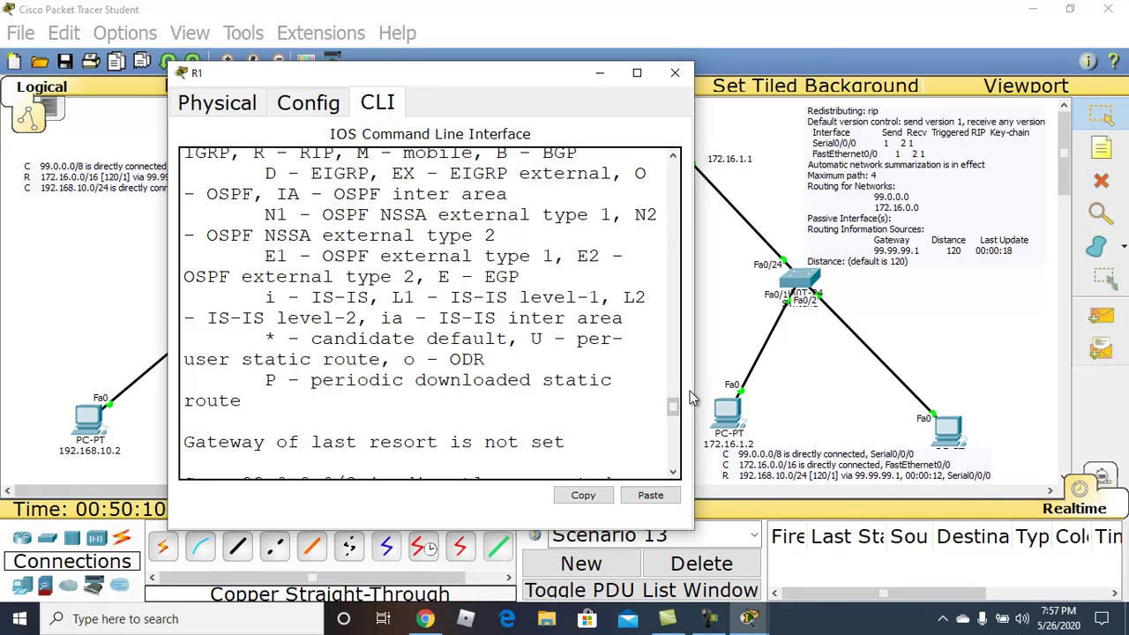
pyautogui.moveTo(676, 398); pyautogui.dragTo(671, 365)
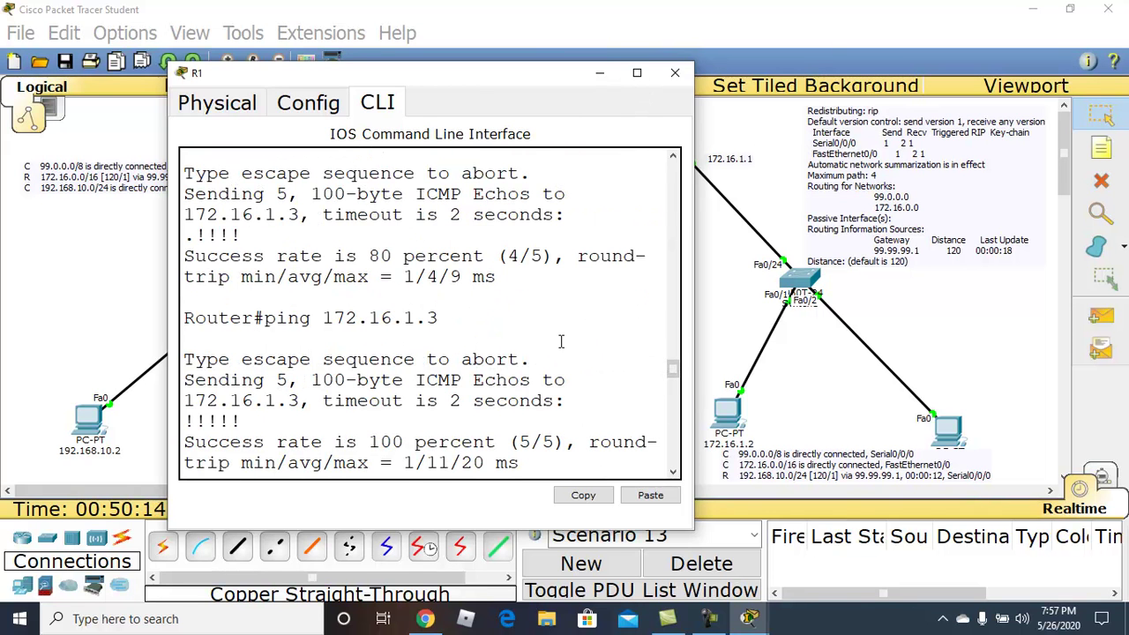
pyautogui.press('Return')
pyautogui.write('sh')
pyautogui.write(' i')
pyautogui.press('BackSpace')
pyautogui.write('r')
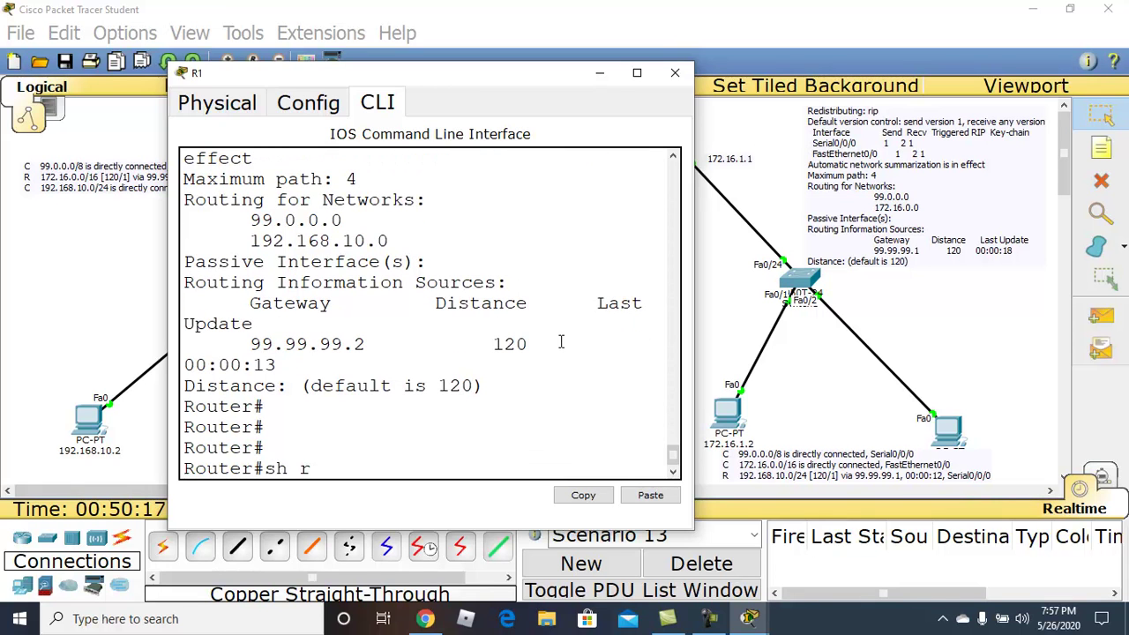
pyautogui.press('Return')
pyautogui.press('space')
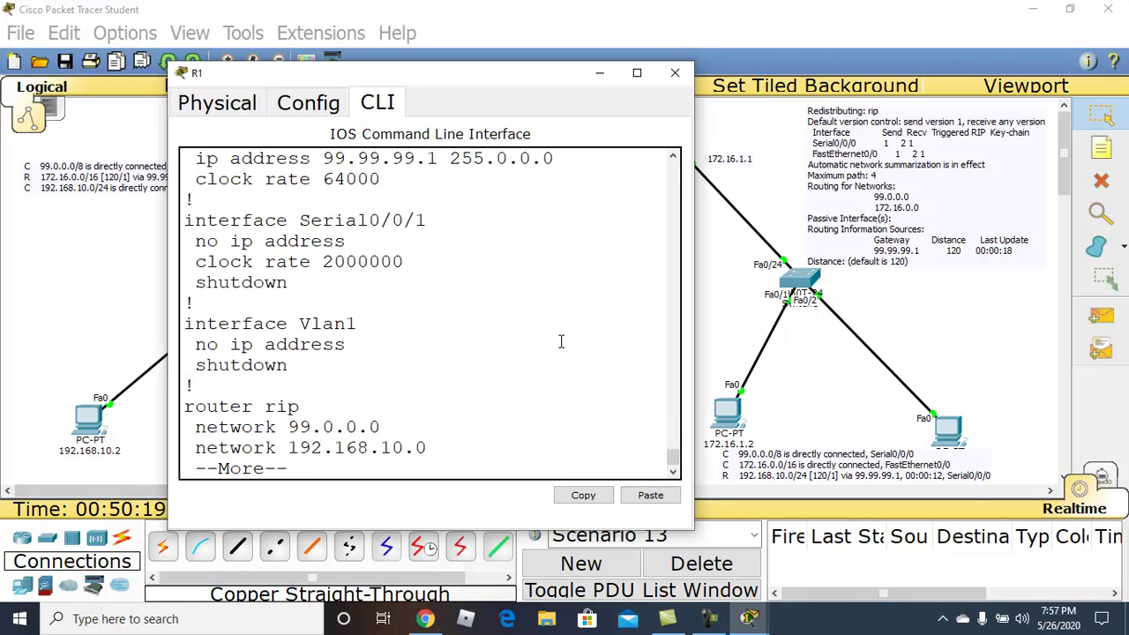
# - Copy Serial0/0/0's address 99.99.99.1 from R1's configuration and place it as a workspace note above R1
pyautogui.moveTo(447, 157); pyautogui.dragTo(322, 159)
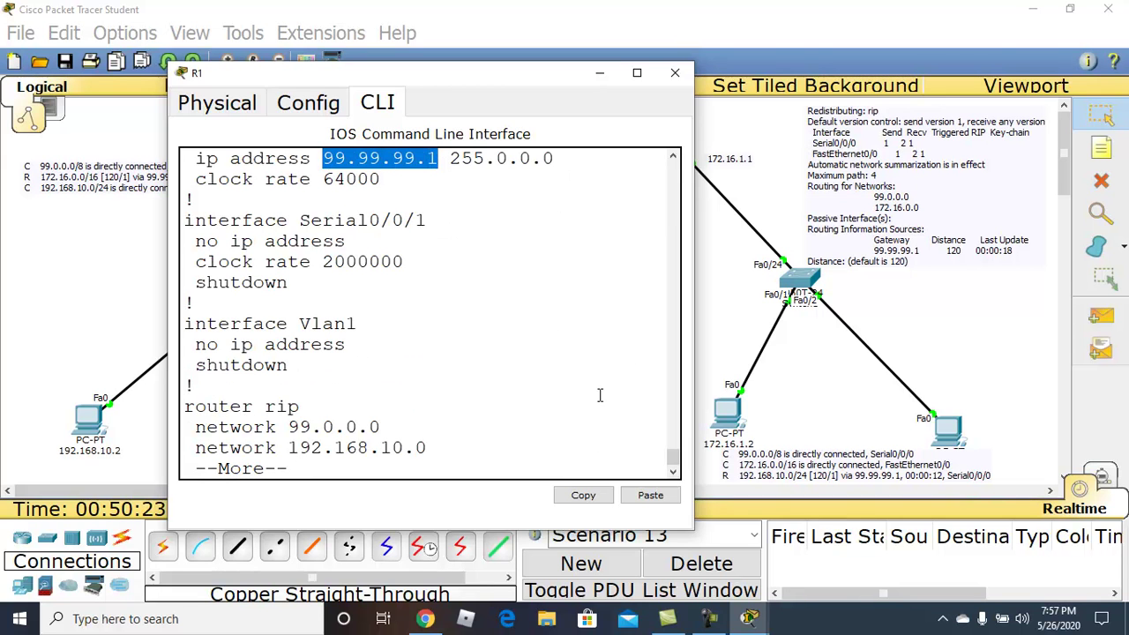
pyautogui.click(586, 497)
pyautogui.click(603, 74)
pyautogui.press('n')
pyautogui.click(363, 116)
pyautogui.hotkey('ctrl', 'v')
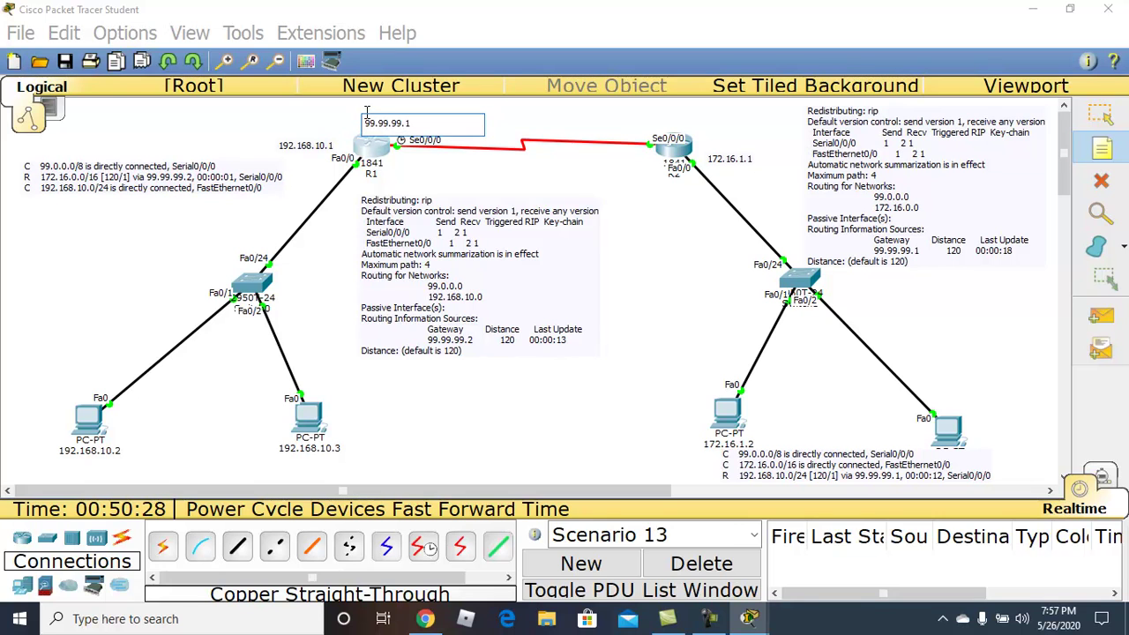
pyautogui.click(1100, 115)
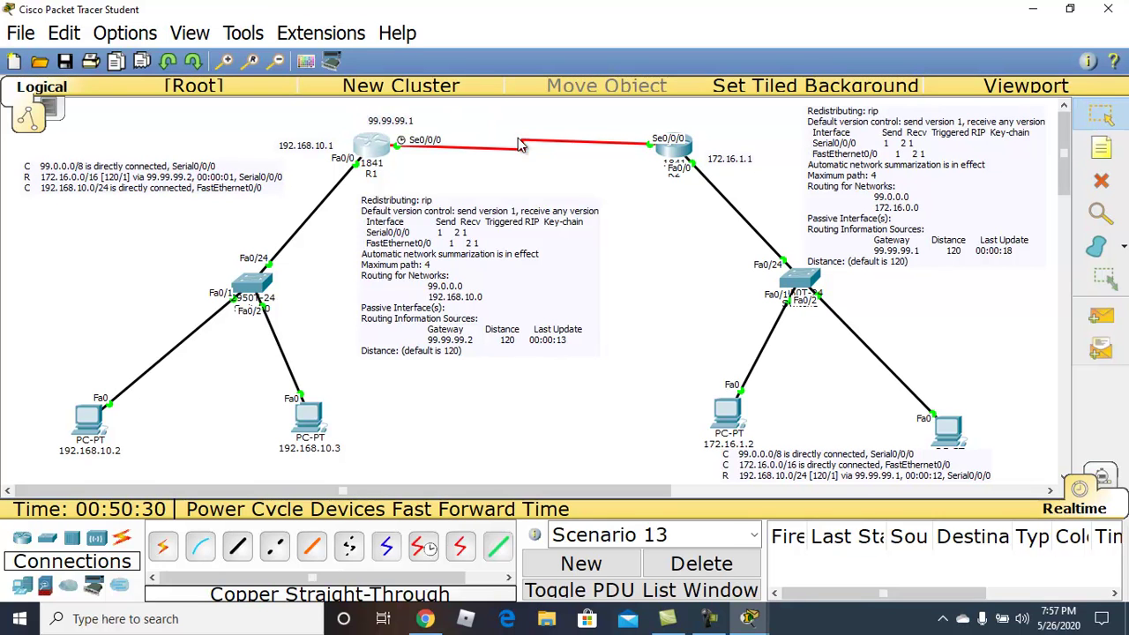
pyautogui.moveTo(388, 125); pyautogui.dragTo(373, 118)
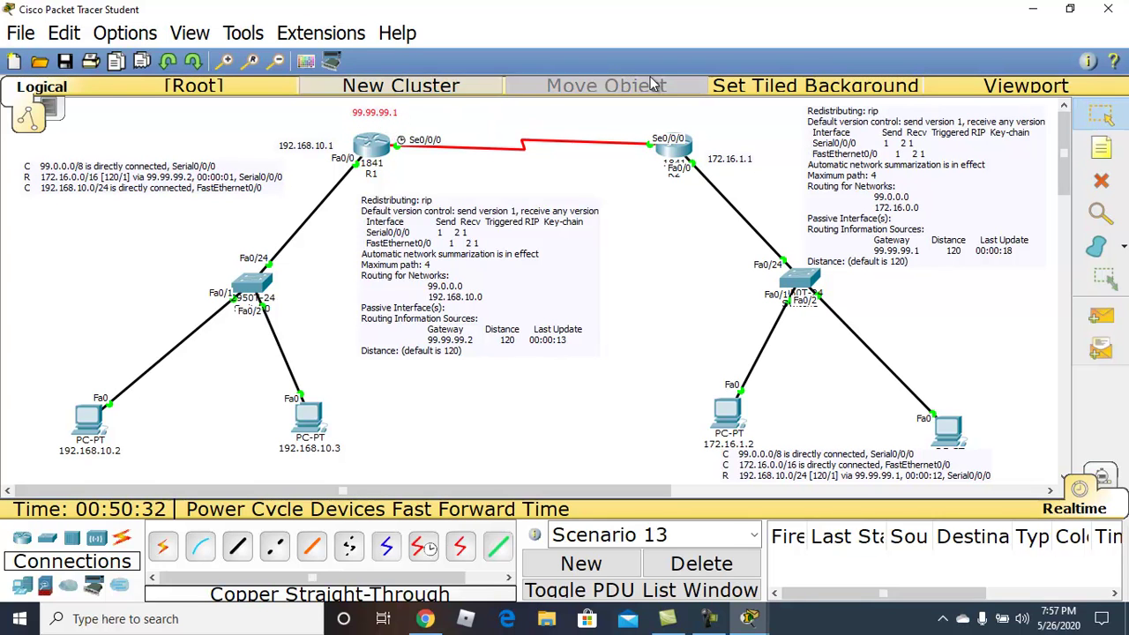
pyautogui.click(651, 122)
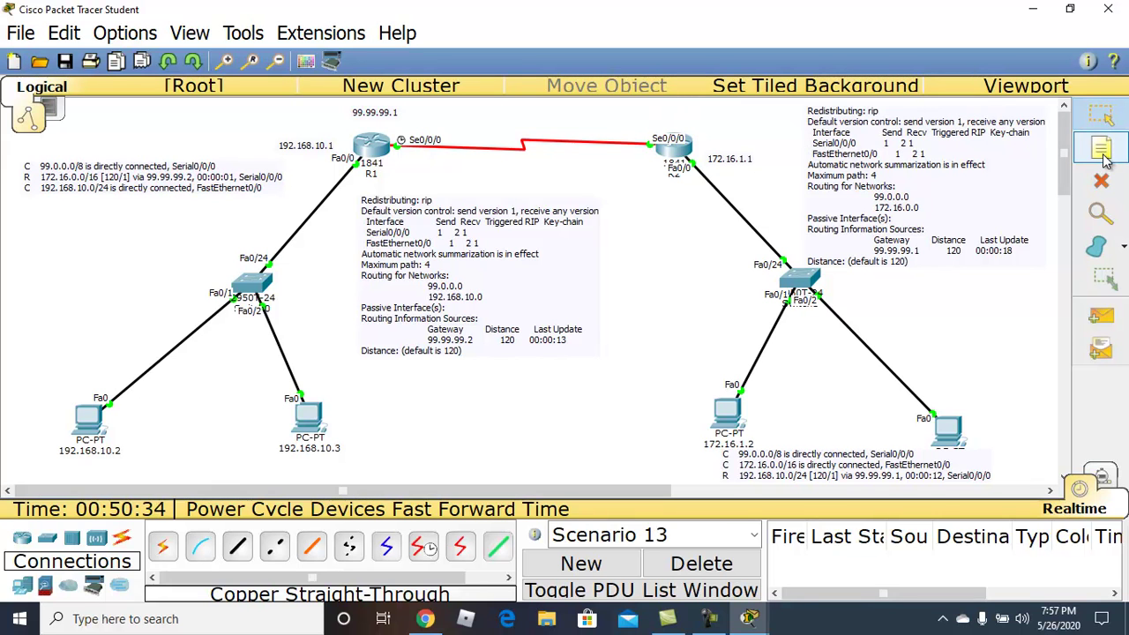
# - Add a workspace note reading 99.99.99.2 above R2
pyautogui.click(1103, 151)
pyautogui.click(649, 110)
pyautogui.hotkey('ctrl', 'v')
pyautogui.press('BackSpace')
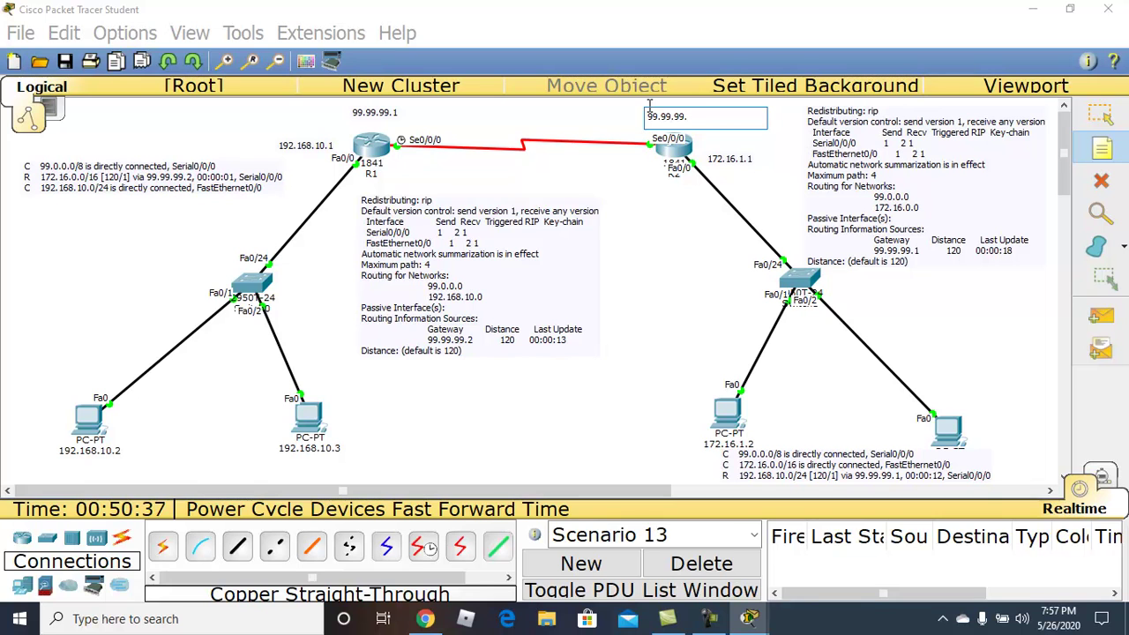
pyautogui.write('2')
pyautogui.click(1123, 122)
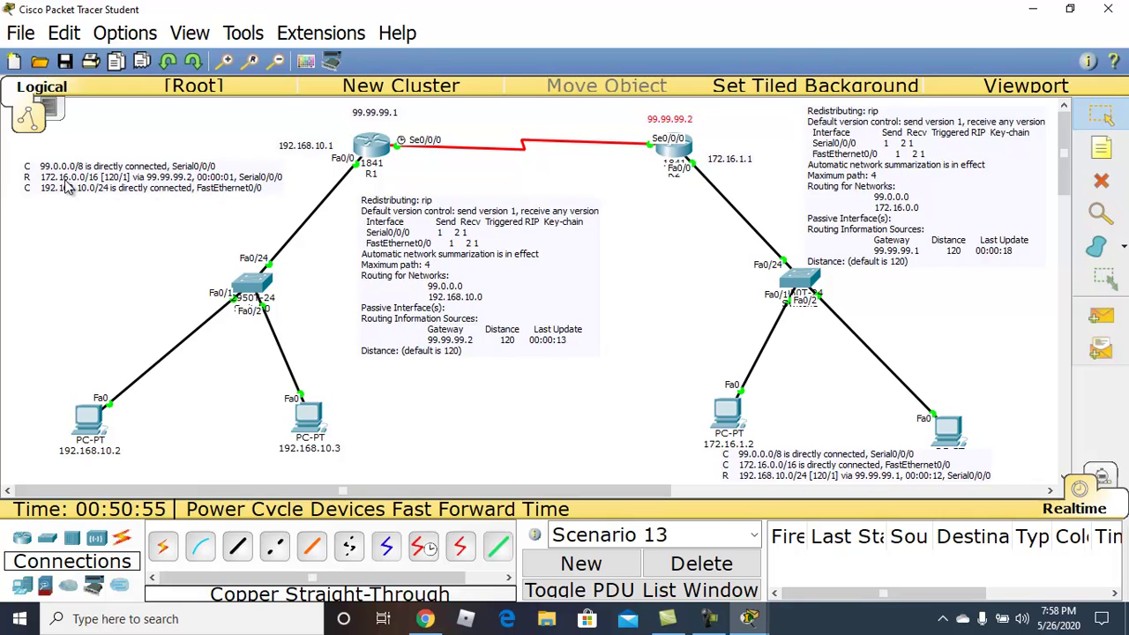
# - Nudge the 172.16.1.1 and 192.168.10.1 labels closer to their routers and shift R1's routing table note slightly right
pyautogui.click(721, 159)
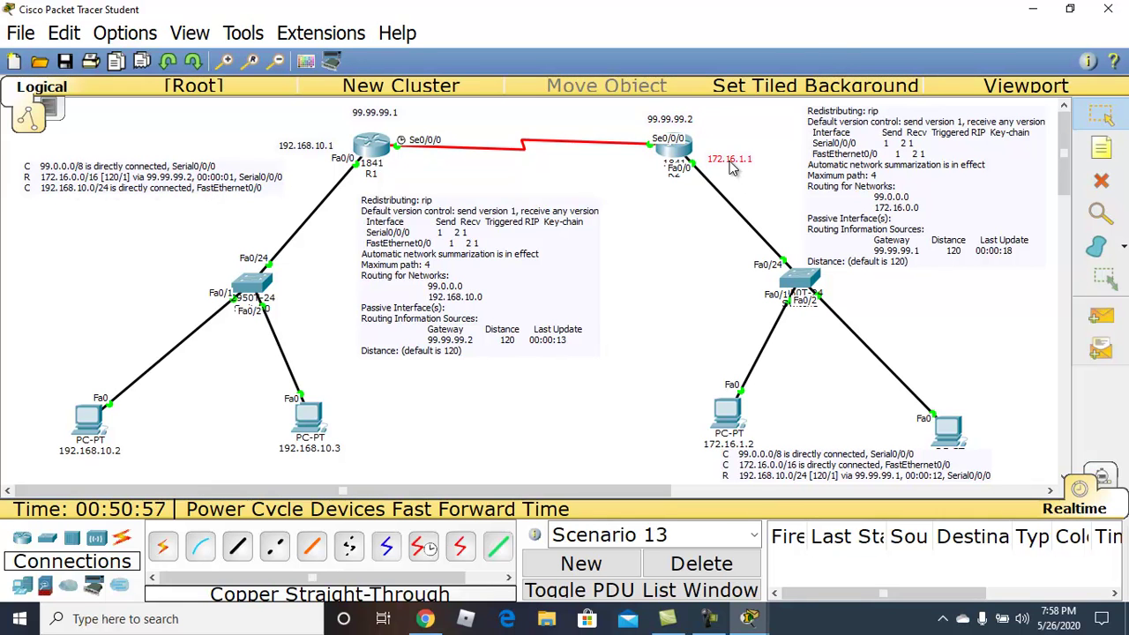
pyautogui.moveTo(323, 150); pyautogui.dragTo(330, 151)
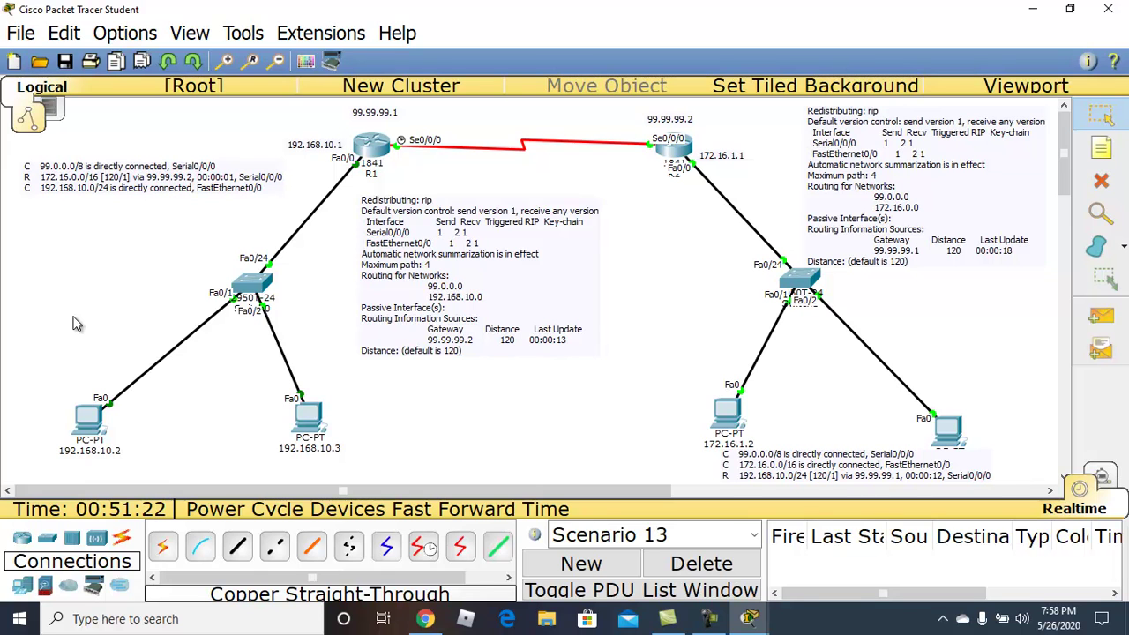
pyautogui.click(183, 188)
pyautogui.moveTo(197, 188); pyautogui.dragTo(198, 185)
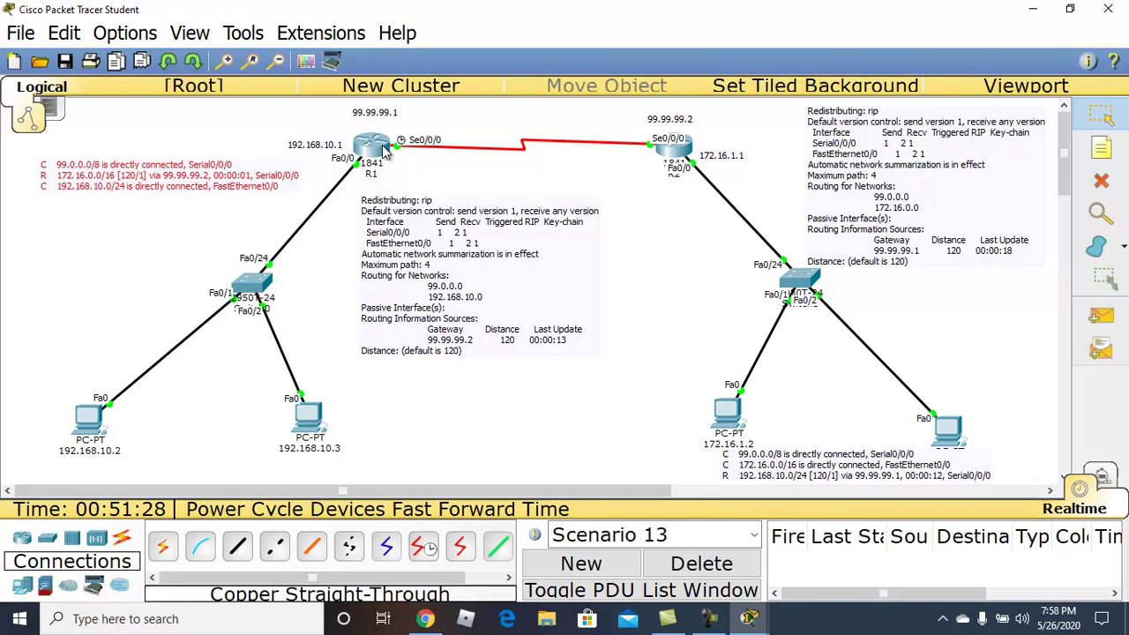
# - Reopen R1's command-line interface maximized and page through the rest of the running configuration back to the prompt
pyautogui.click(382, 144)
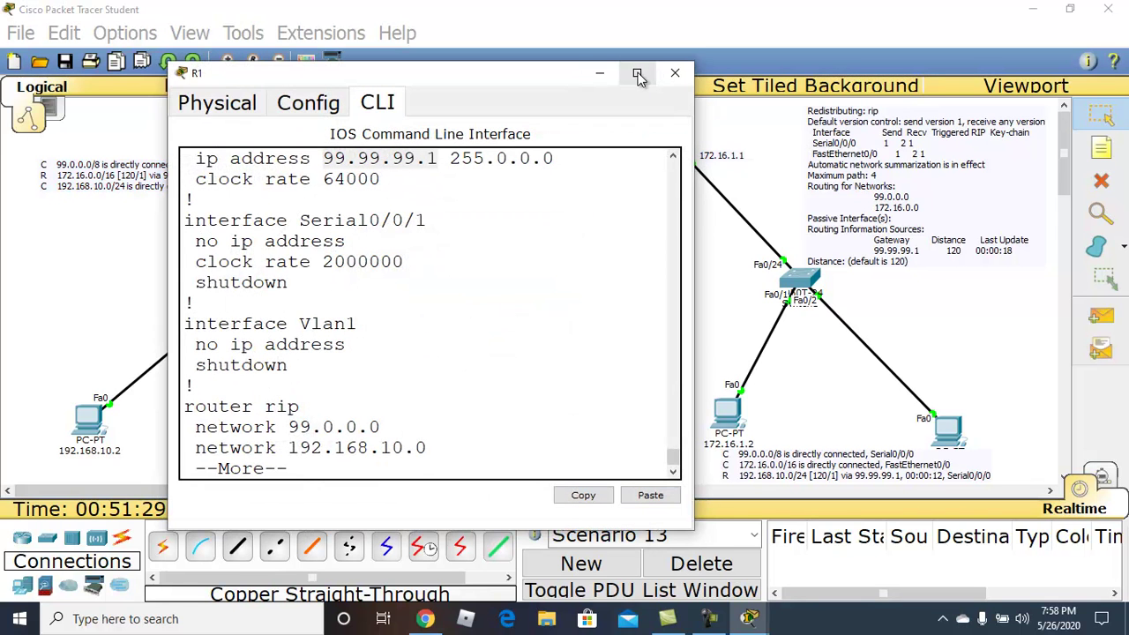
pyautogui.click(638, 74)
pyautogui.click(334, 544)
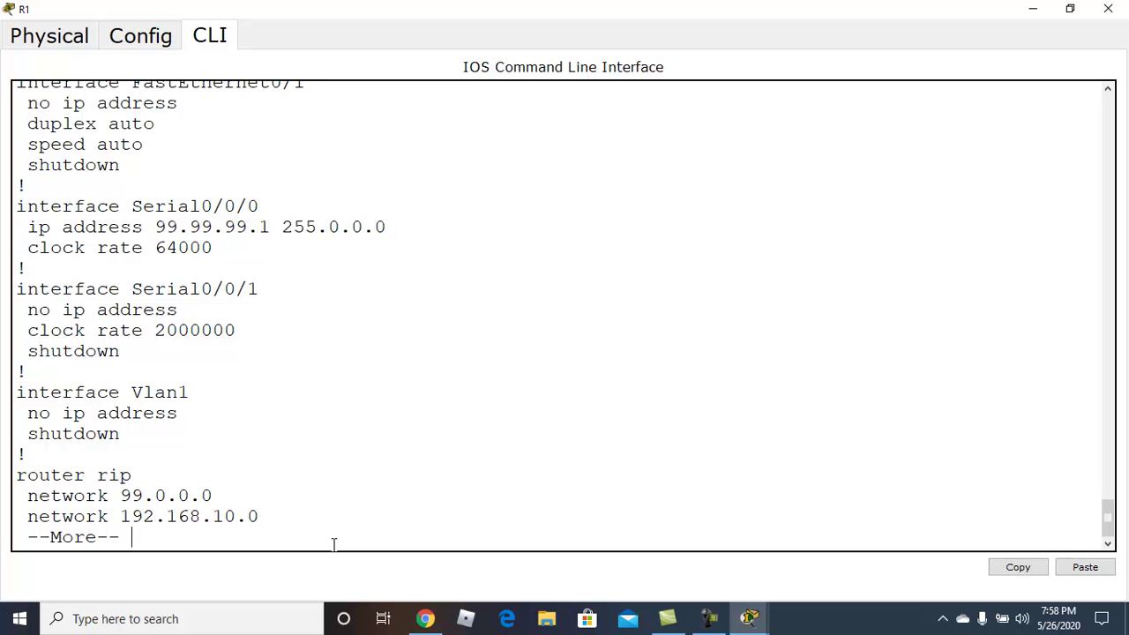
pyautogui.press('Return')
pyautogui.press('Return')
pyautogui.press('space')
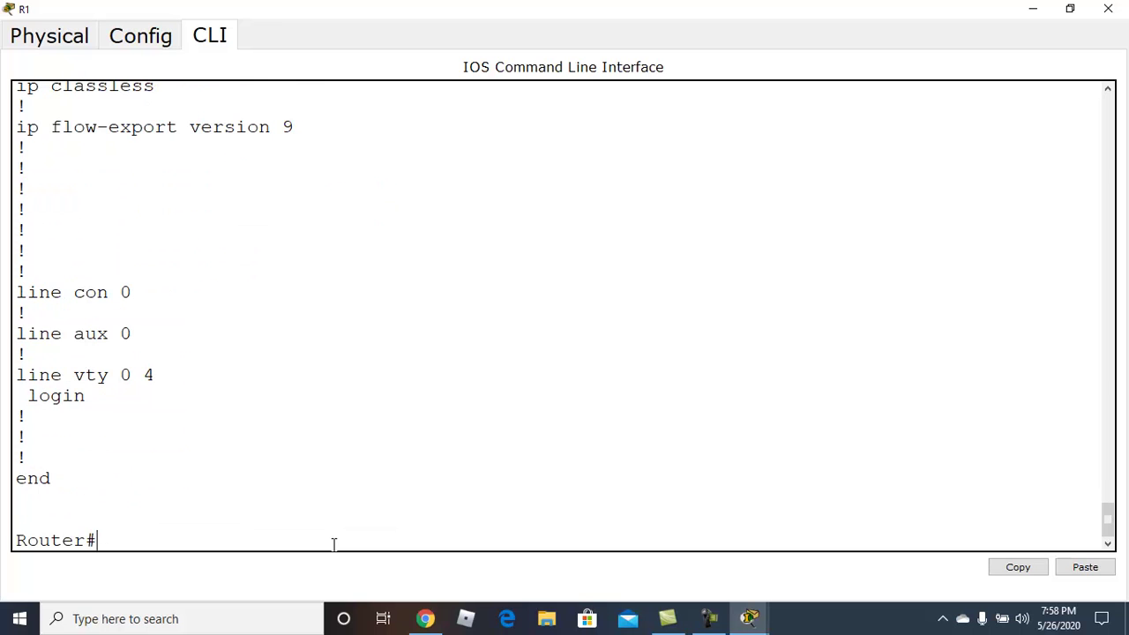
# - Try to complete sh ip tr and sh ip trans at R1's prompt, and shorten the entry to sh ip r
pyautogui.write('sh ip tr')
pyautogui.press('Tab')
pyautogui.write('ans')
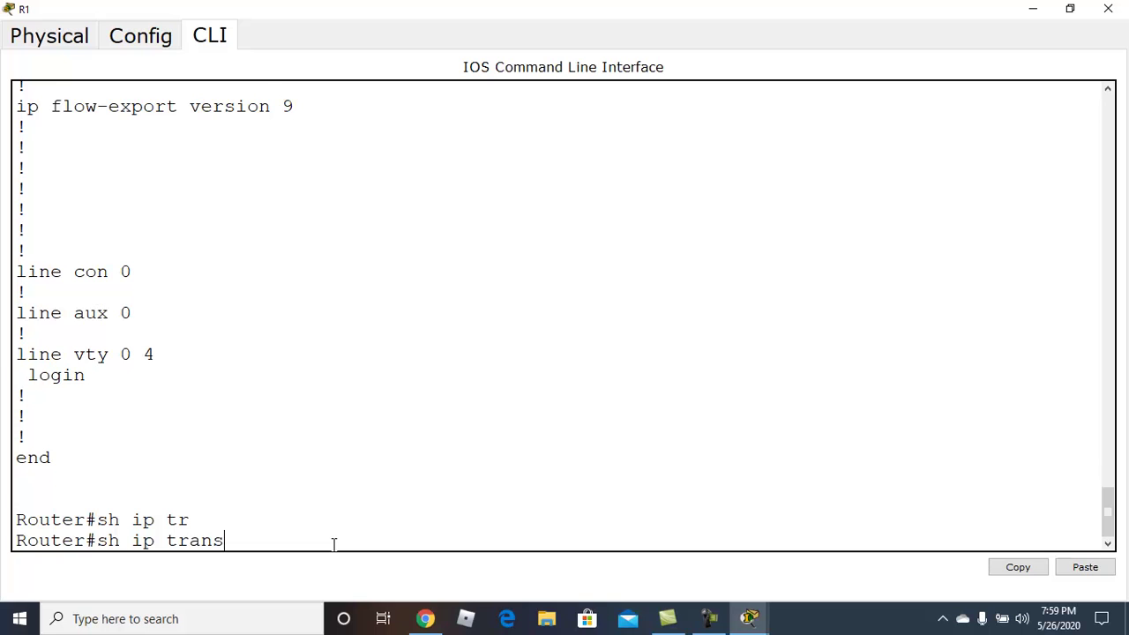
pyautogui.press('Tab')
pyautogui.press('BackSpace')
pyautogui.press('BackSpace')
pyautogui.press('BackSpace')
pyautogui.press('BackSpace')
pyautogui.press('BackSpace')
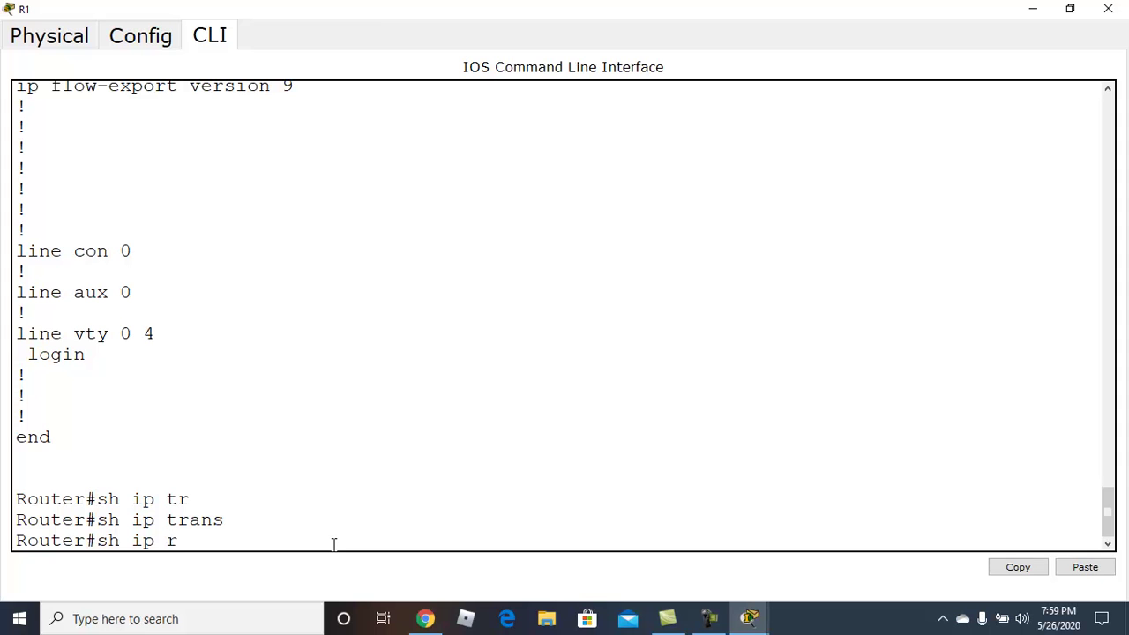
# - Run sh ip rip on R1 and list the keywords that can follow it
pyautogui.press('Tab')
pyautogui.write('i')
pyautogui.press('Tab')
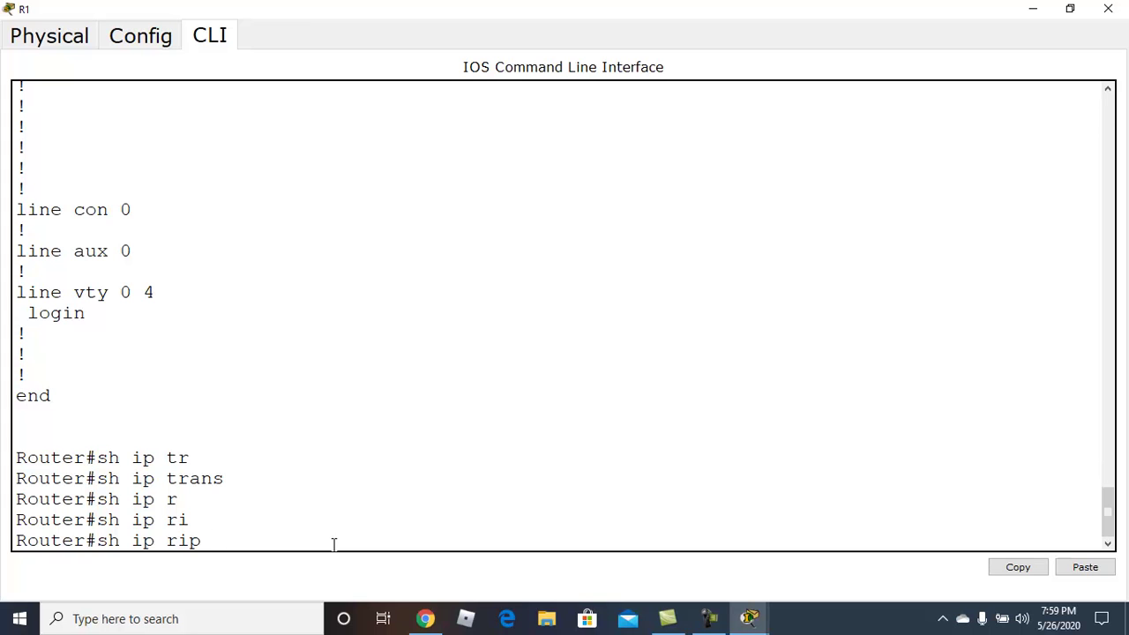
pyautogui.press('Return')
pyautogui.press('Up')
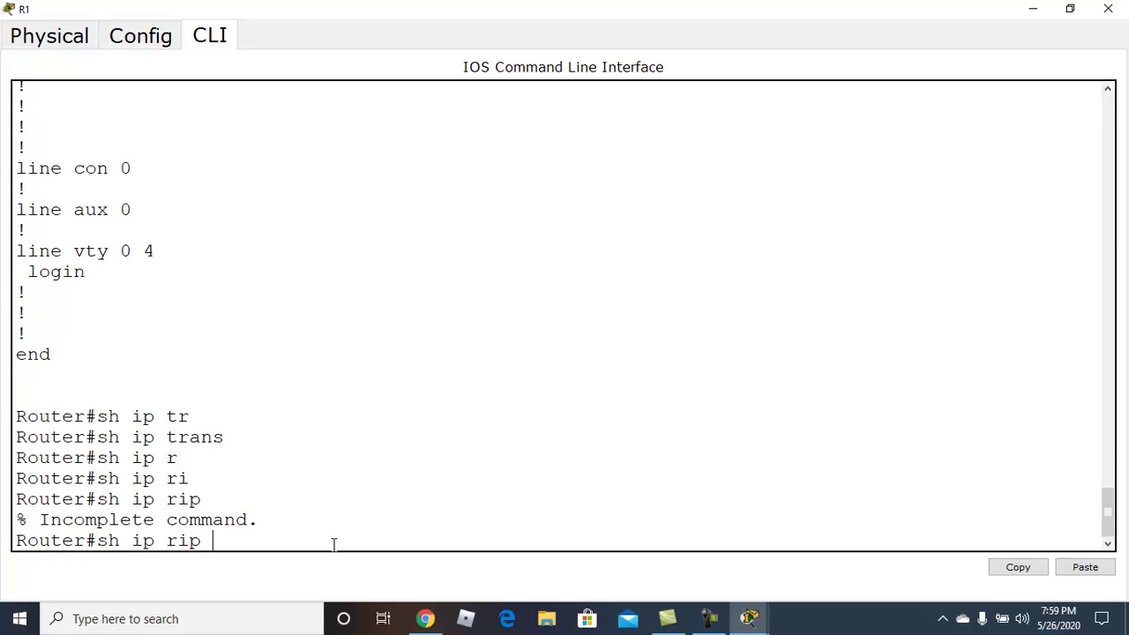
pyautogui.write('?')
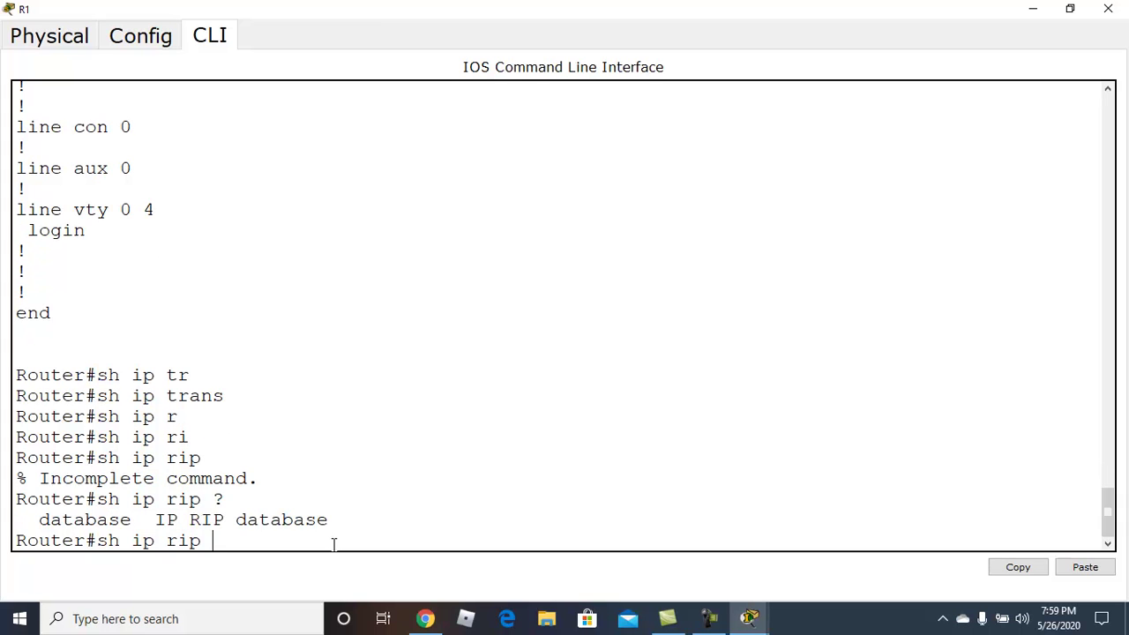
# - Display R1's RIP database with sh ip rip database
pyautogui.write('t')
pyautogui.write('d')
pyautogui.press('BackSpace')
pyautogui.press('BackSpace')
pyautogui.write('da')
pyautogui.press('Tab')
pyautogui.press('Return')
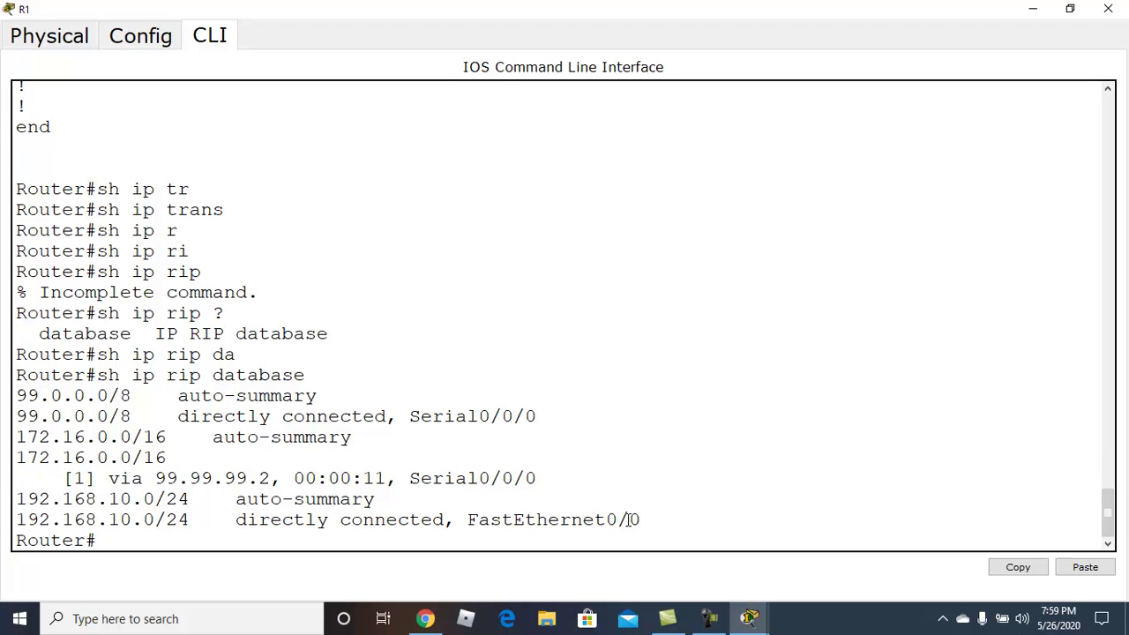
# - Copy R1's sh ip rip database command with its full output through the FastEthernet0/0 line, and return to the workspace
pyautogui.moveTo(656, 525); pyautogui.dragTo(18, 360)
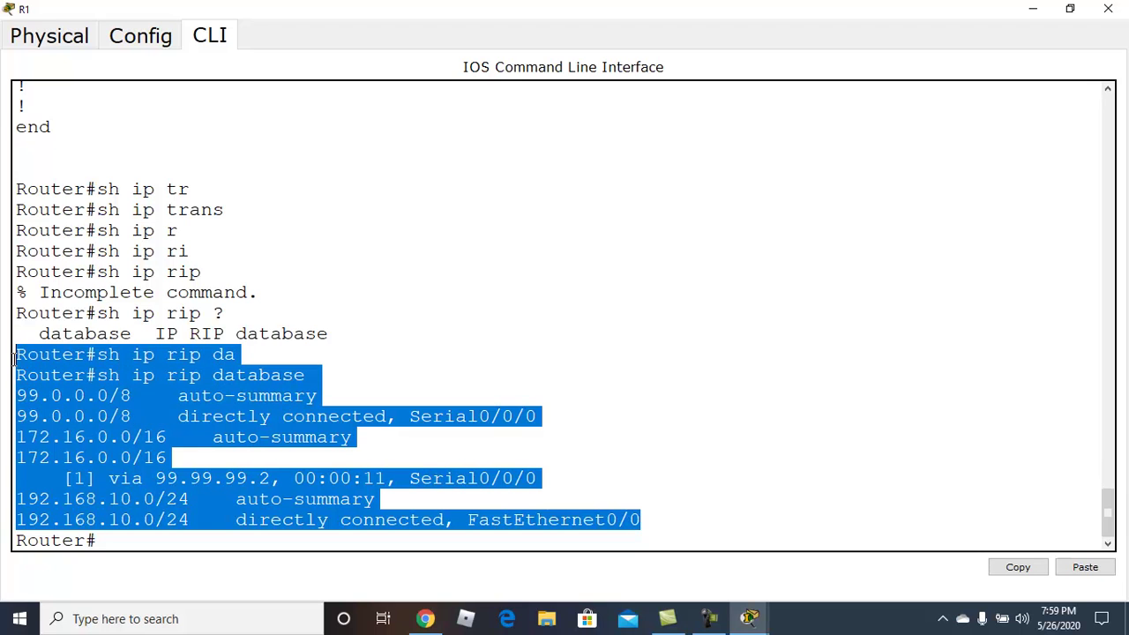
pyautogui.moveTo(15, 357); pyautogui.dragTo(16, 377)
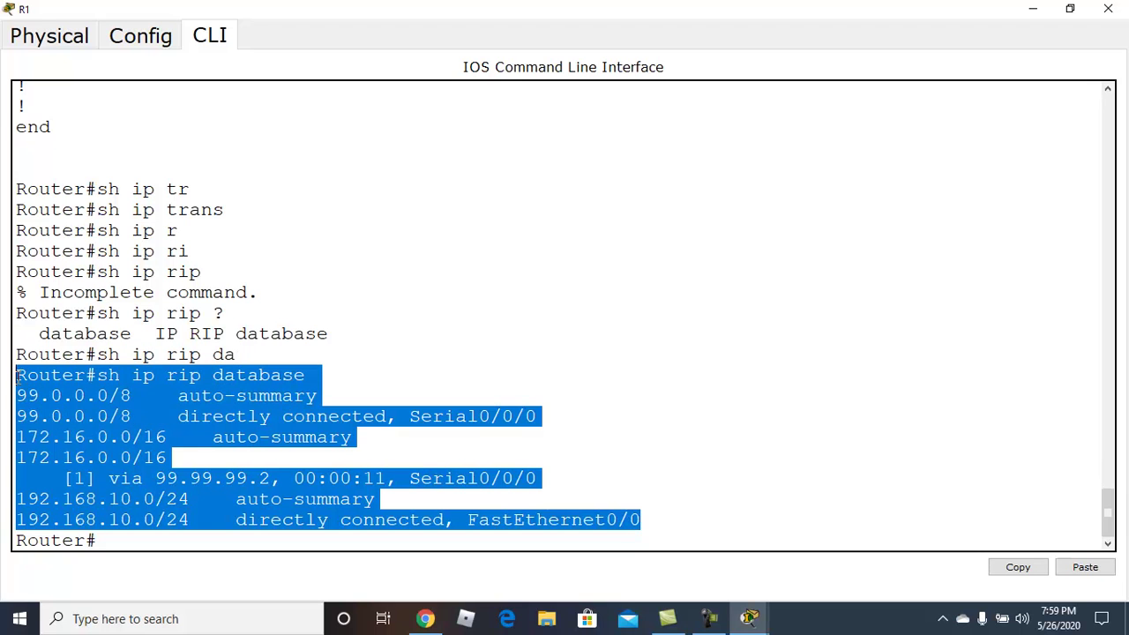
pyautogui.click(1020, 569)
pyautogui.click(1031, 9)
# - Move R1's protocol note up beneath the serial link and paste the RIP database output as a workspace note below it
pyautogui.moveTo(438, 307); pyautogui.dragTo(478, 237)
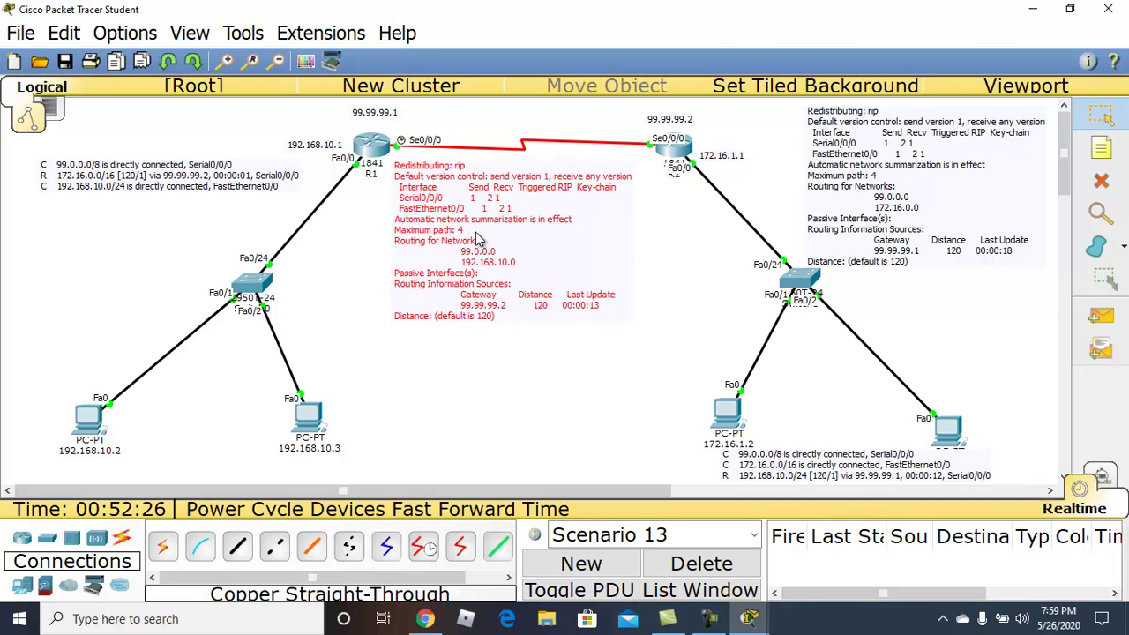
pyautogui.click(1098, 155)
pyautogui.click(420, 360)
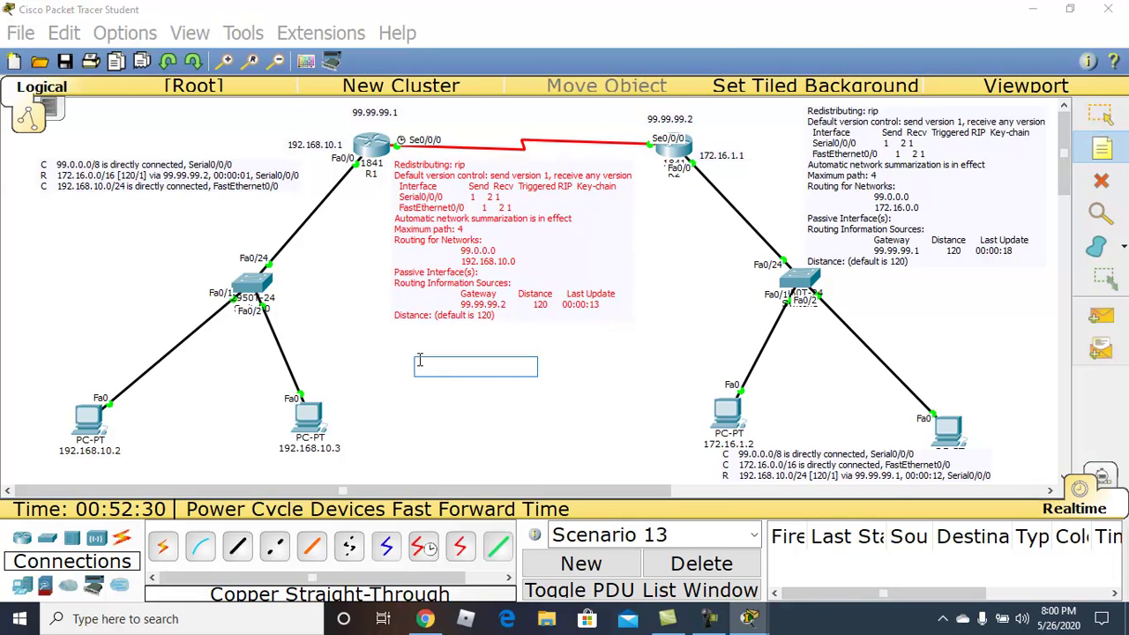
pyautogui.hotkey('ctrl', 'v')
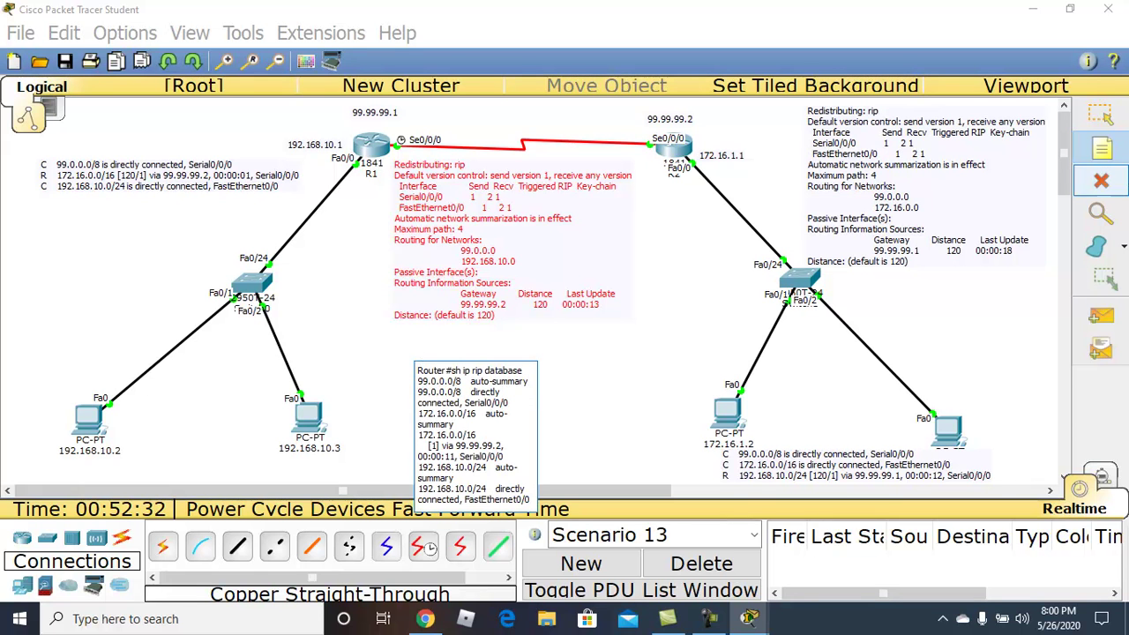
# - Move R1's RIP database note to the area above the Fa0/1 port label, and shift R1's routing table note up above it
pyautogui.click(1101, 115)
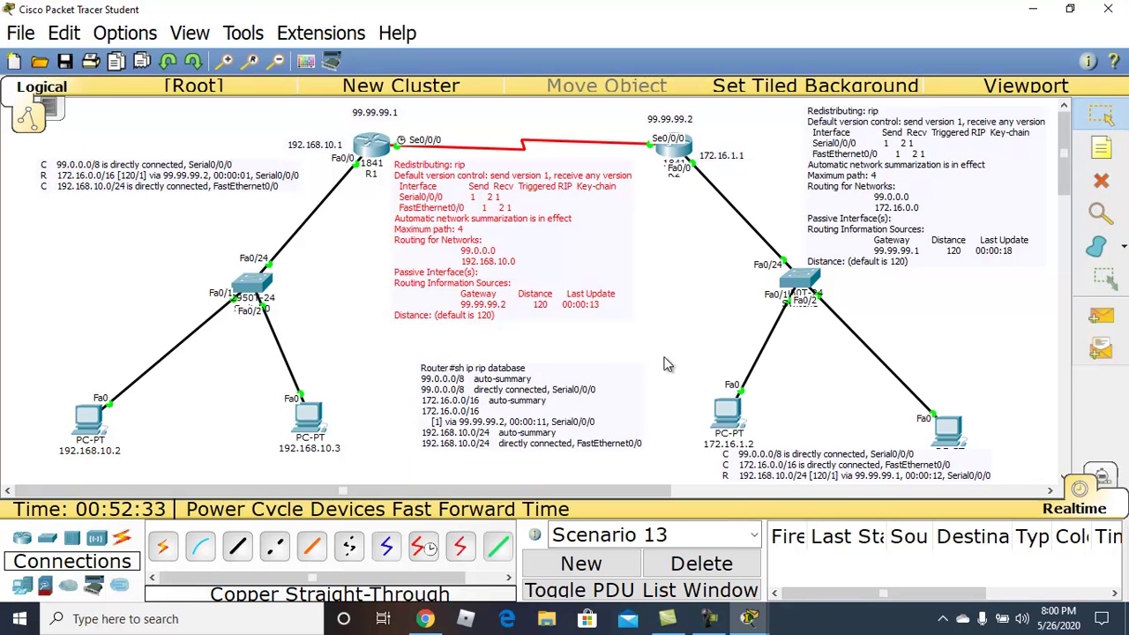
pyautogui.moveTo(503, 392); pyautogui.dragTo(108, 227)
pyautogui.moveTo(149, 186); pyautogui.dragTo(150, 156)
pyautogui.moveTo(107, 238); pyautogui.dragTo(134, 204)
pyautogui.click(452, 388)
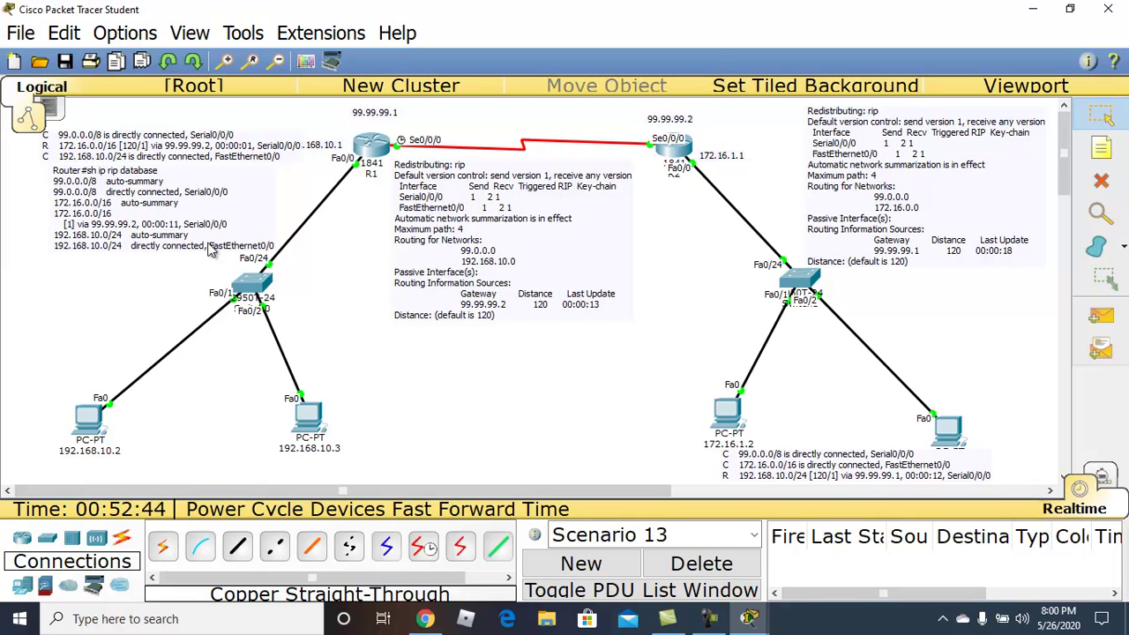
pyautogui.moveTo(134, 205); pyautogui.dragTo(100, 232)
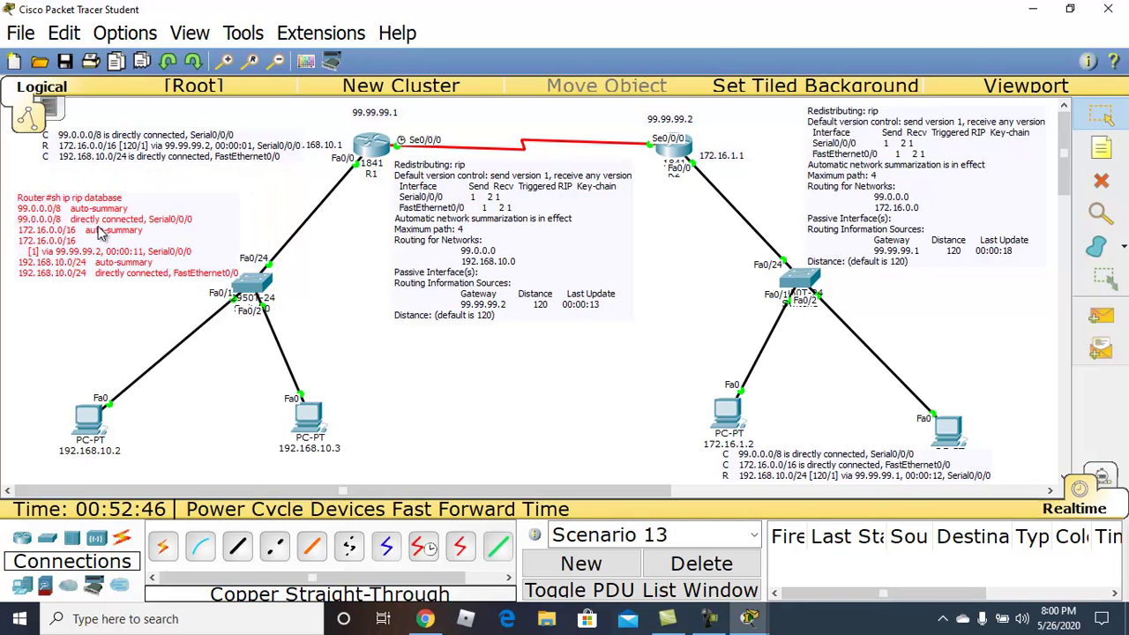
pyautogui.click(484, 415)
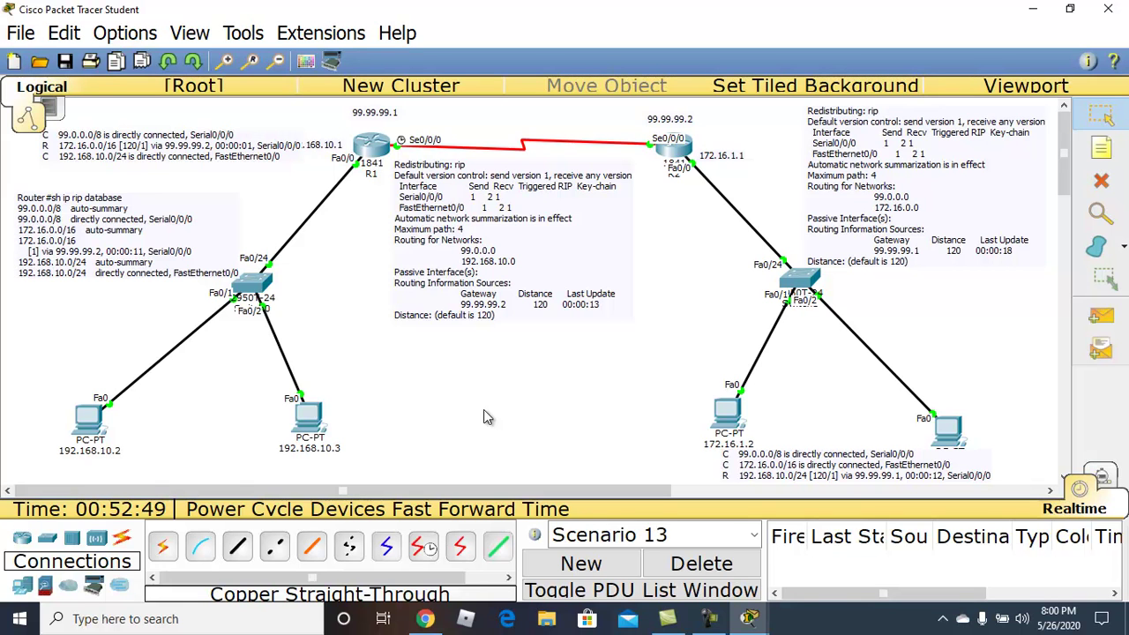
# - Open R2's command line in a maximized window and display its RIP database with sh ip rip database
pyautogui.click(679, 151)
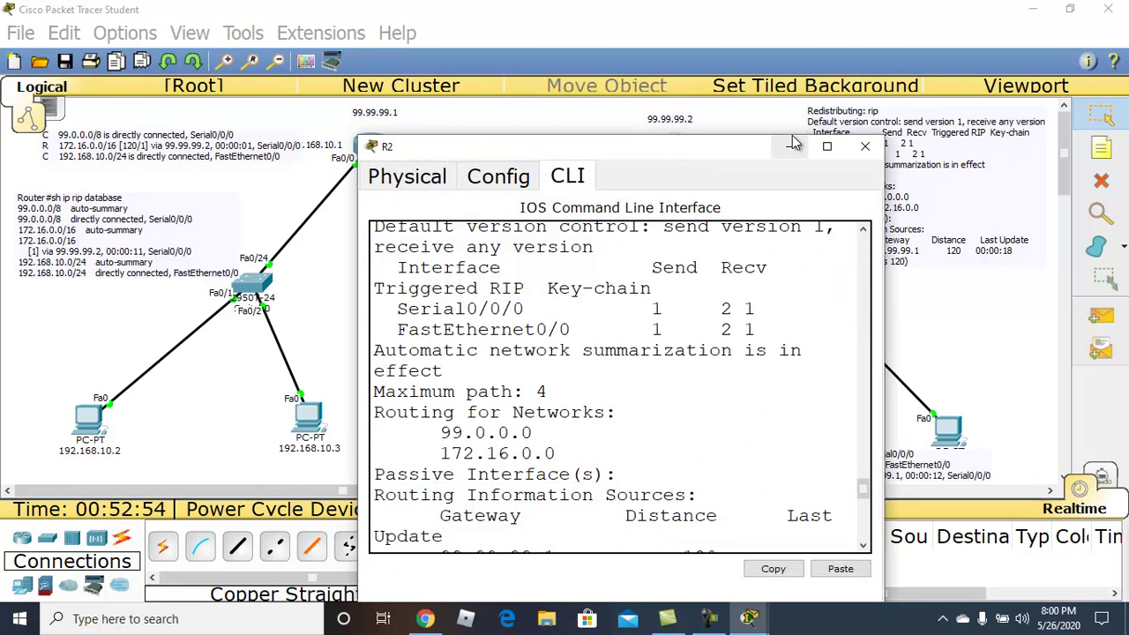
pyautogui.click(827, 149)
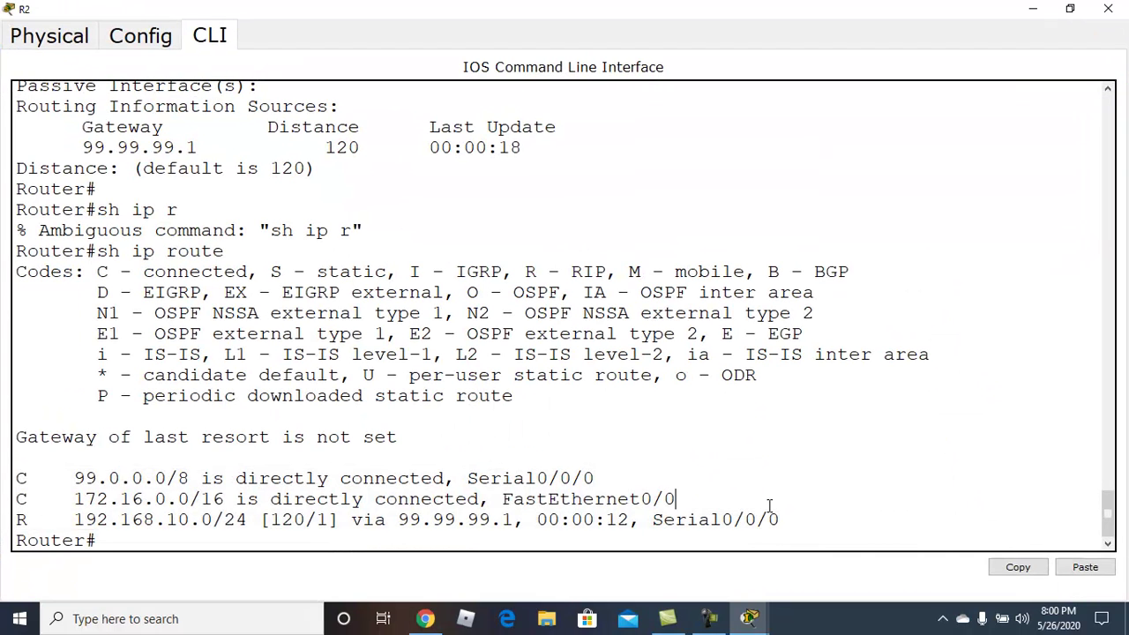
pyautogui.press('Return')
pyautogui.press('Return')
pyautogui.press('Return')
pyautogui.write('sh ')
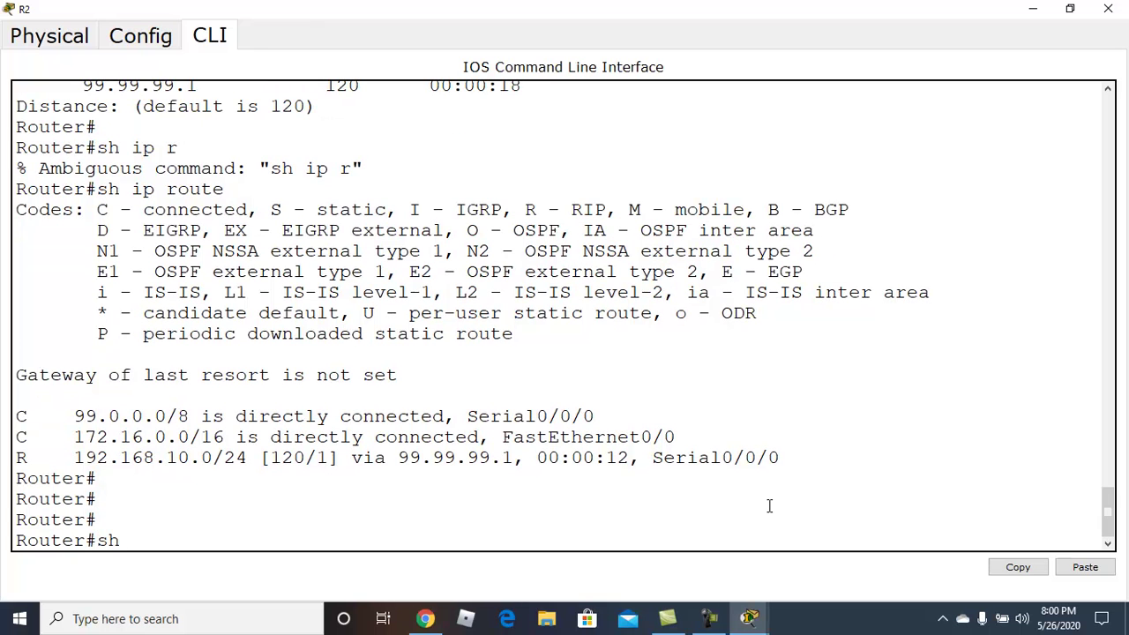
pyautogui.write('ip ri')
pyautogui.press('Tab')
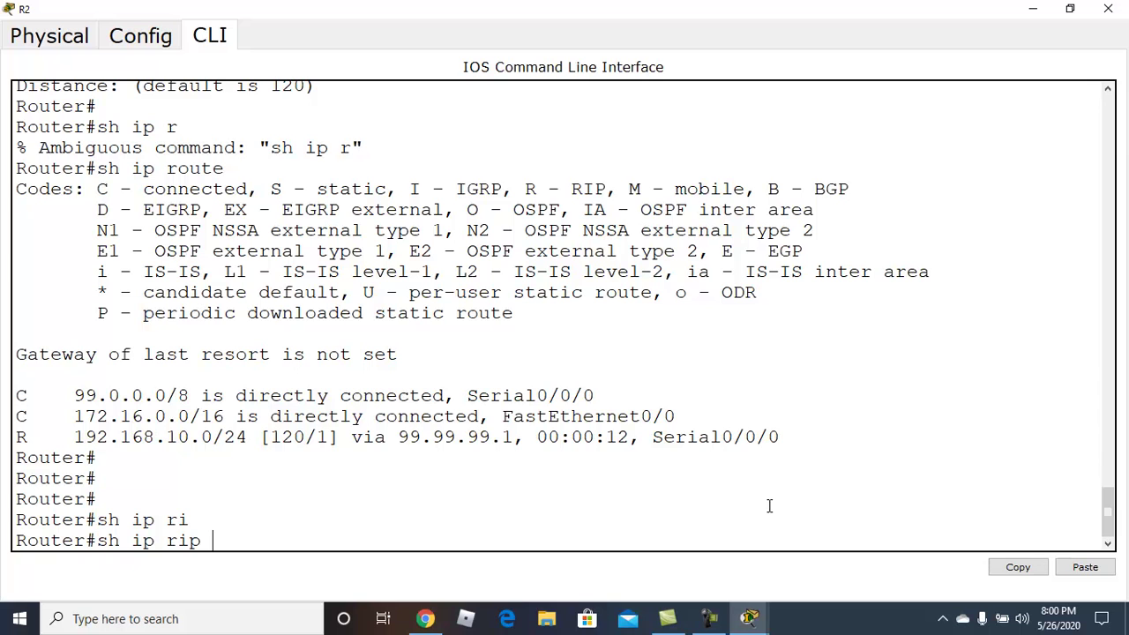
pyautogui.write('d')
pyautogui.press('Tab')
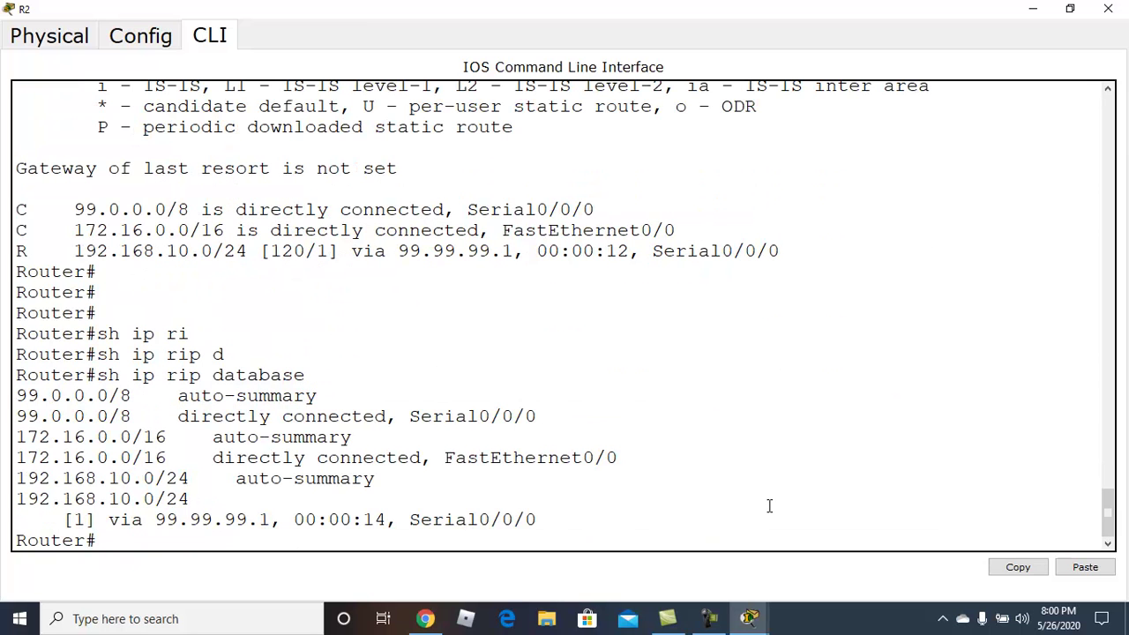
# - Copy R2's sh ip rip database command with its full output through the via 99.99.99.1 line, and return to the workspace
pyautogui.moveTo(548, 519); pyautogui.dragTo(16, 375)
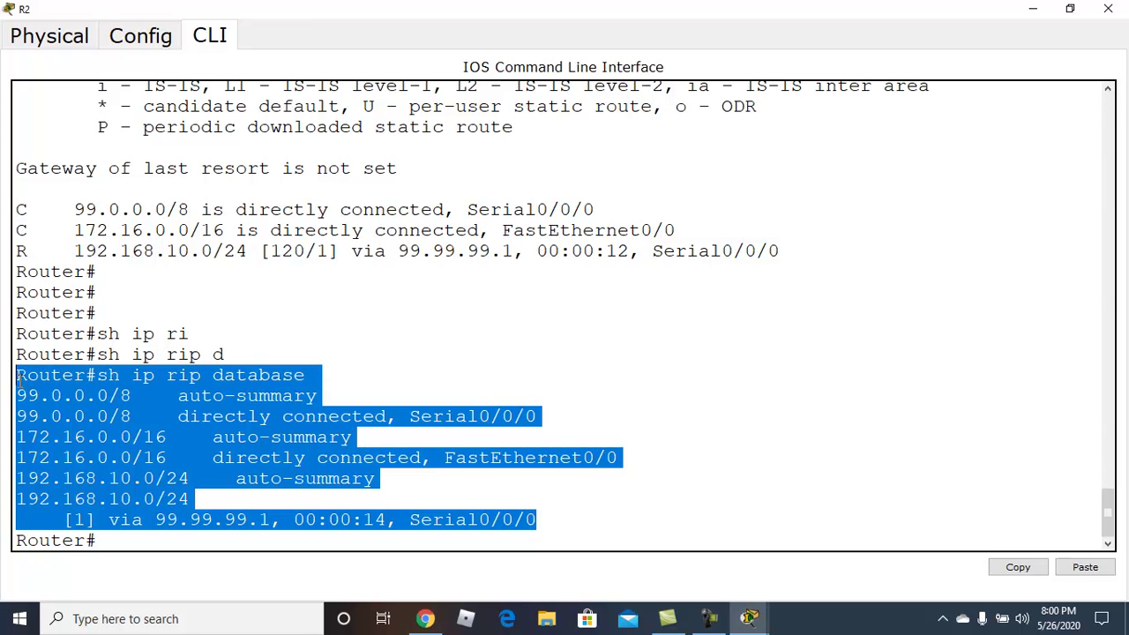
pyautogui.click(1002, 570)
pyautogui.click(1029, 7)
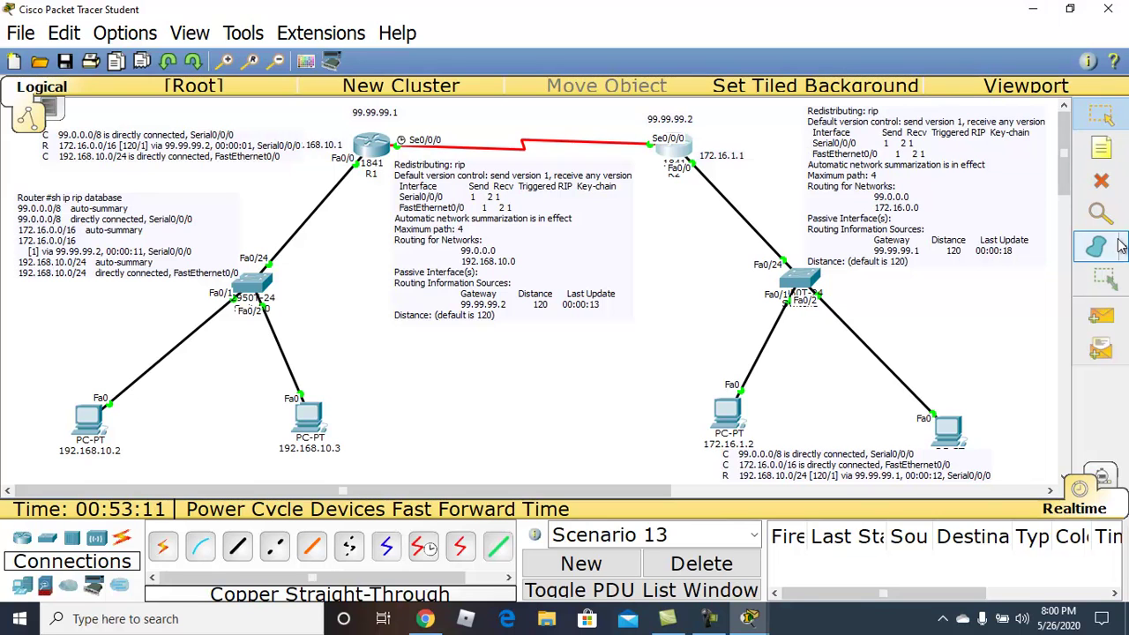
# - Paste R2's RIP database output as a workspace note and place it beside the 172.16.1.2 PC, below R1's protocol note
pyautogui.click(1103, 152)
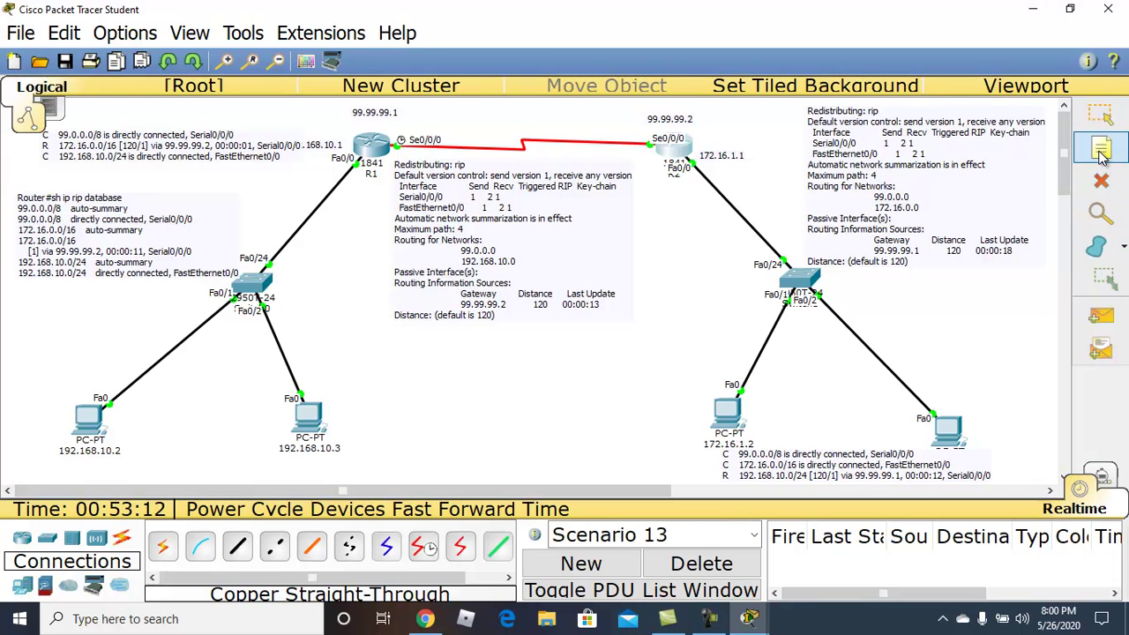
pyautogui.click(900, 294)
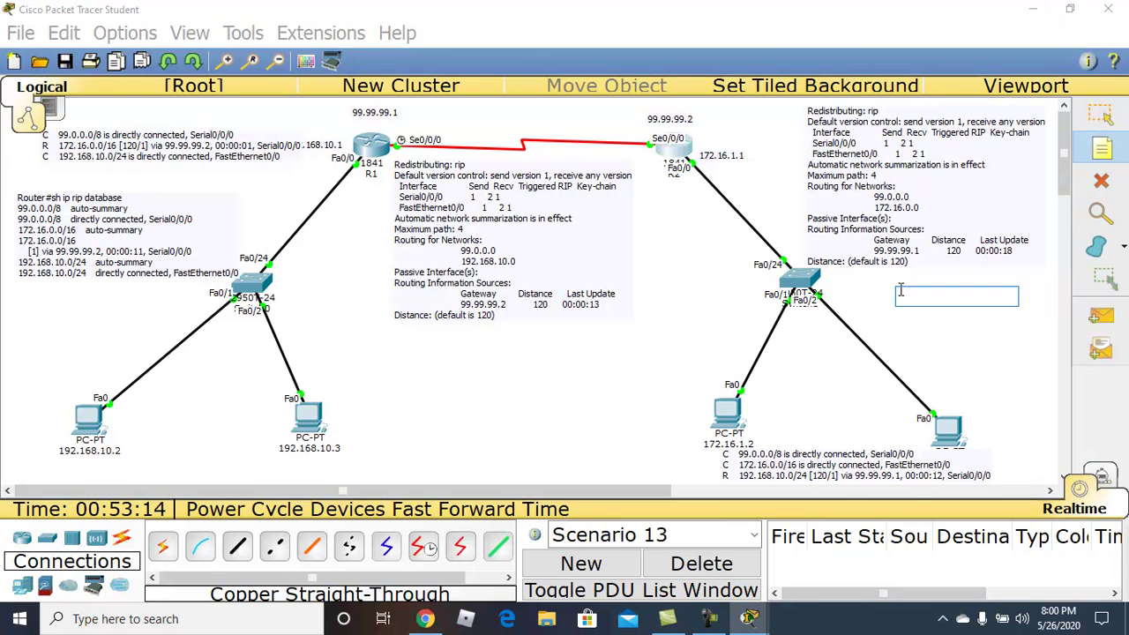
pyautogui.hotkey('ctrl', 'v')
pyautogui.click(1098, 116)
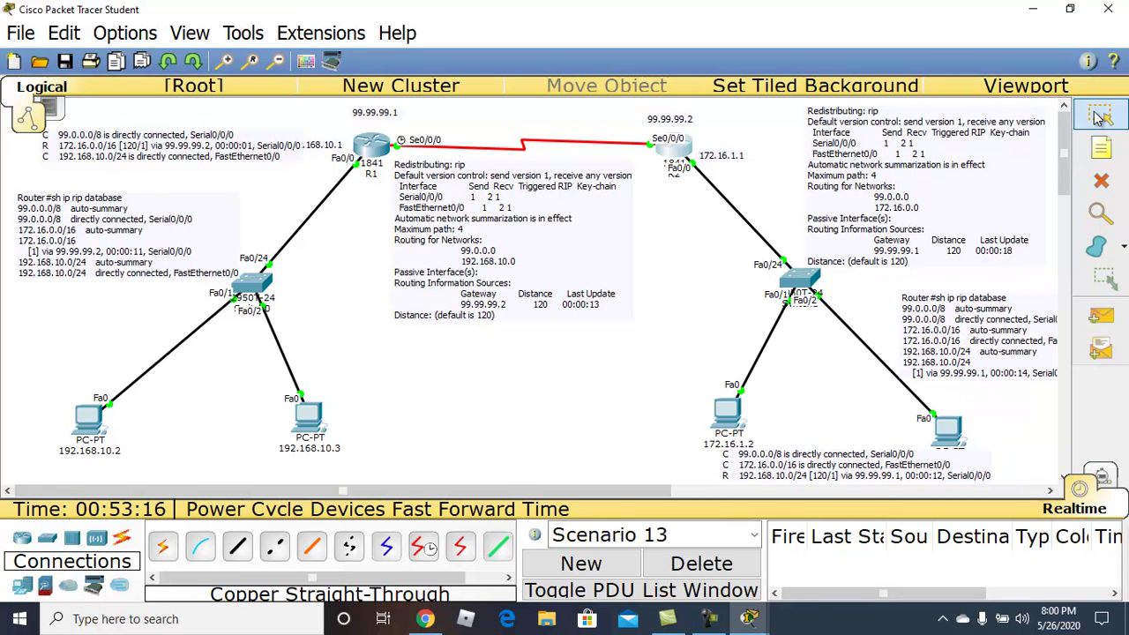
pyautogui.moveTo(969, 341); pyautogui.dragTo(551, 388)
pyautogui.click(999, 311)
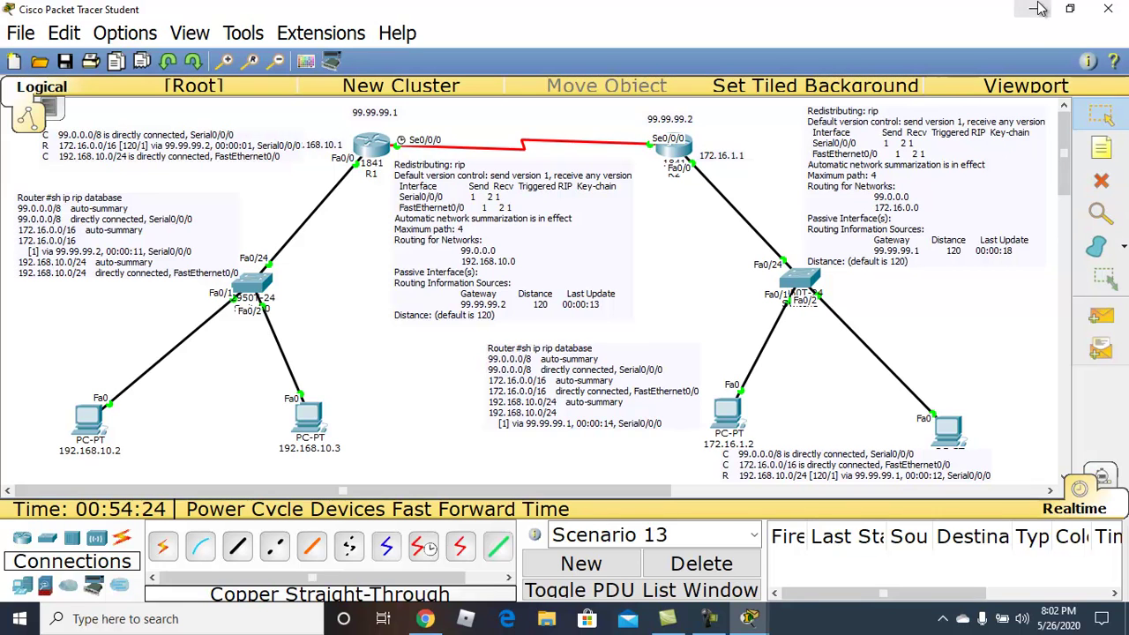
pyautogui.click(713, 622)
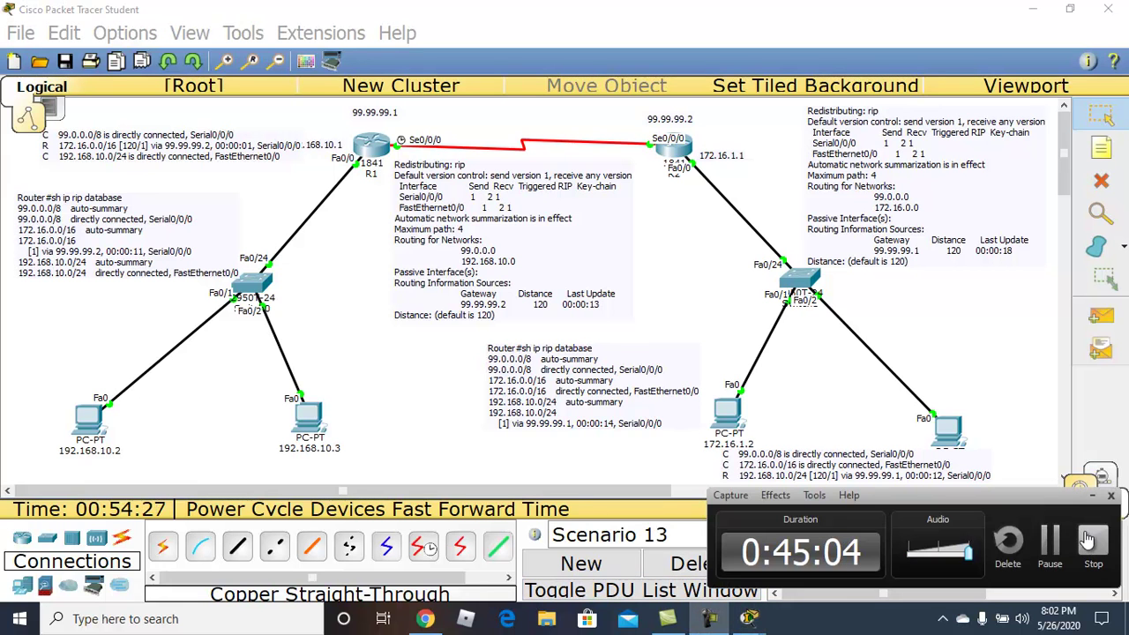